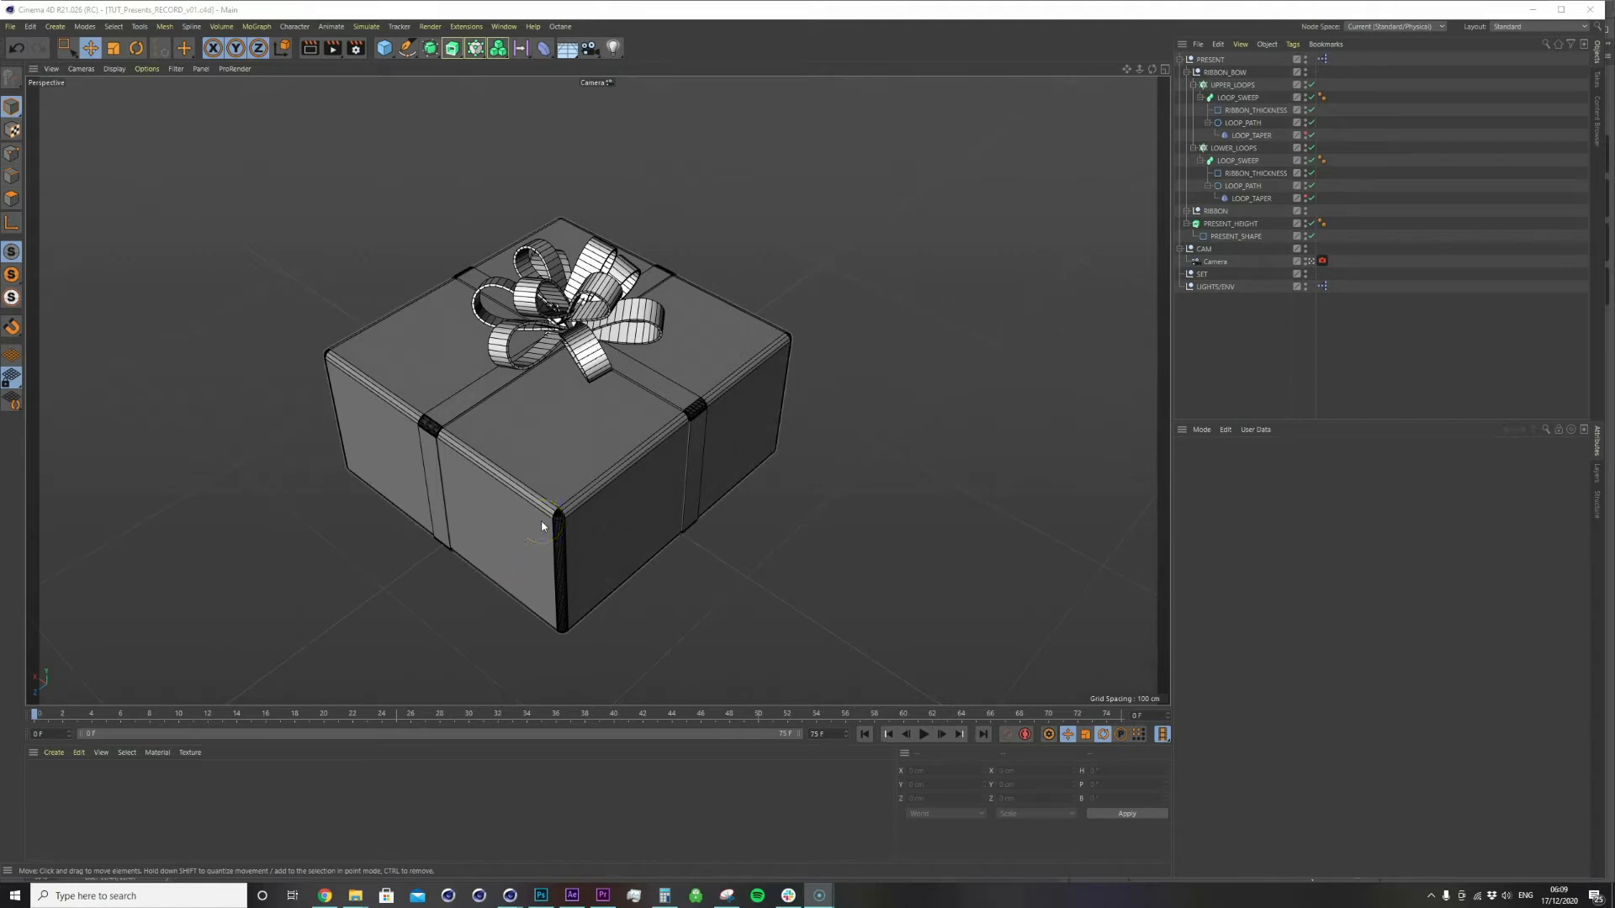
Switch to Photoshop to examine the grid of colours in the Presents_ColourSwatch_DIFFUSE image, and return to Cinema 4D
drag(541, 519, 575, 502)
click(541, 894)
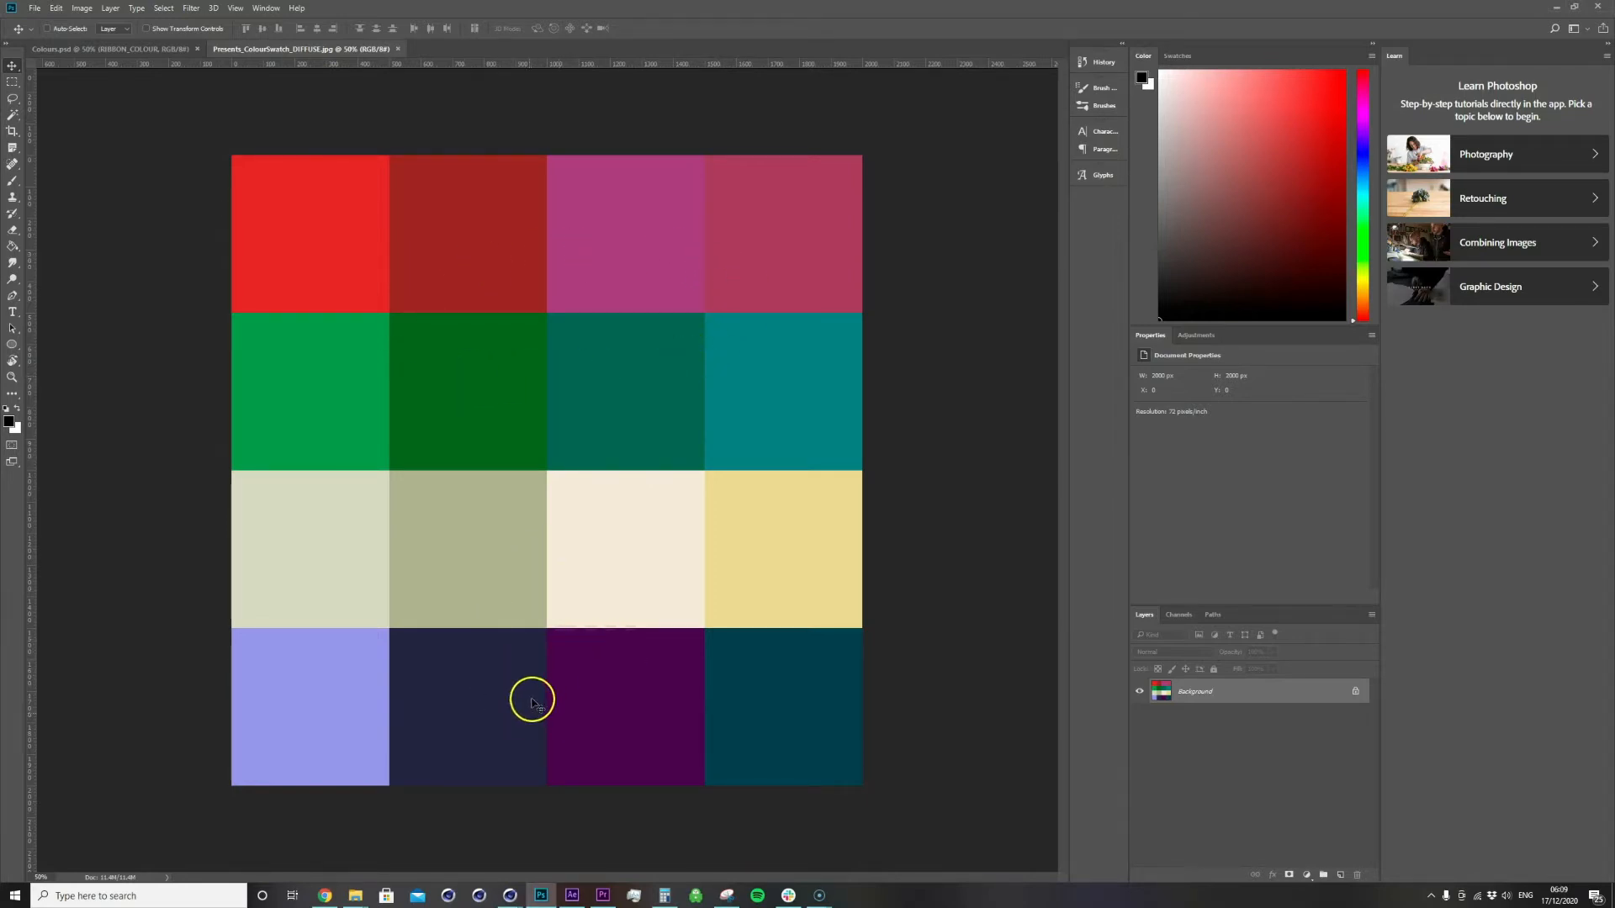
mouse_move(510, 893)
click(494, 820)
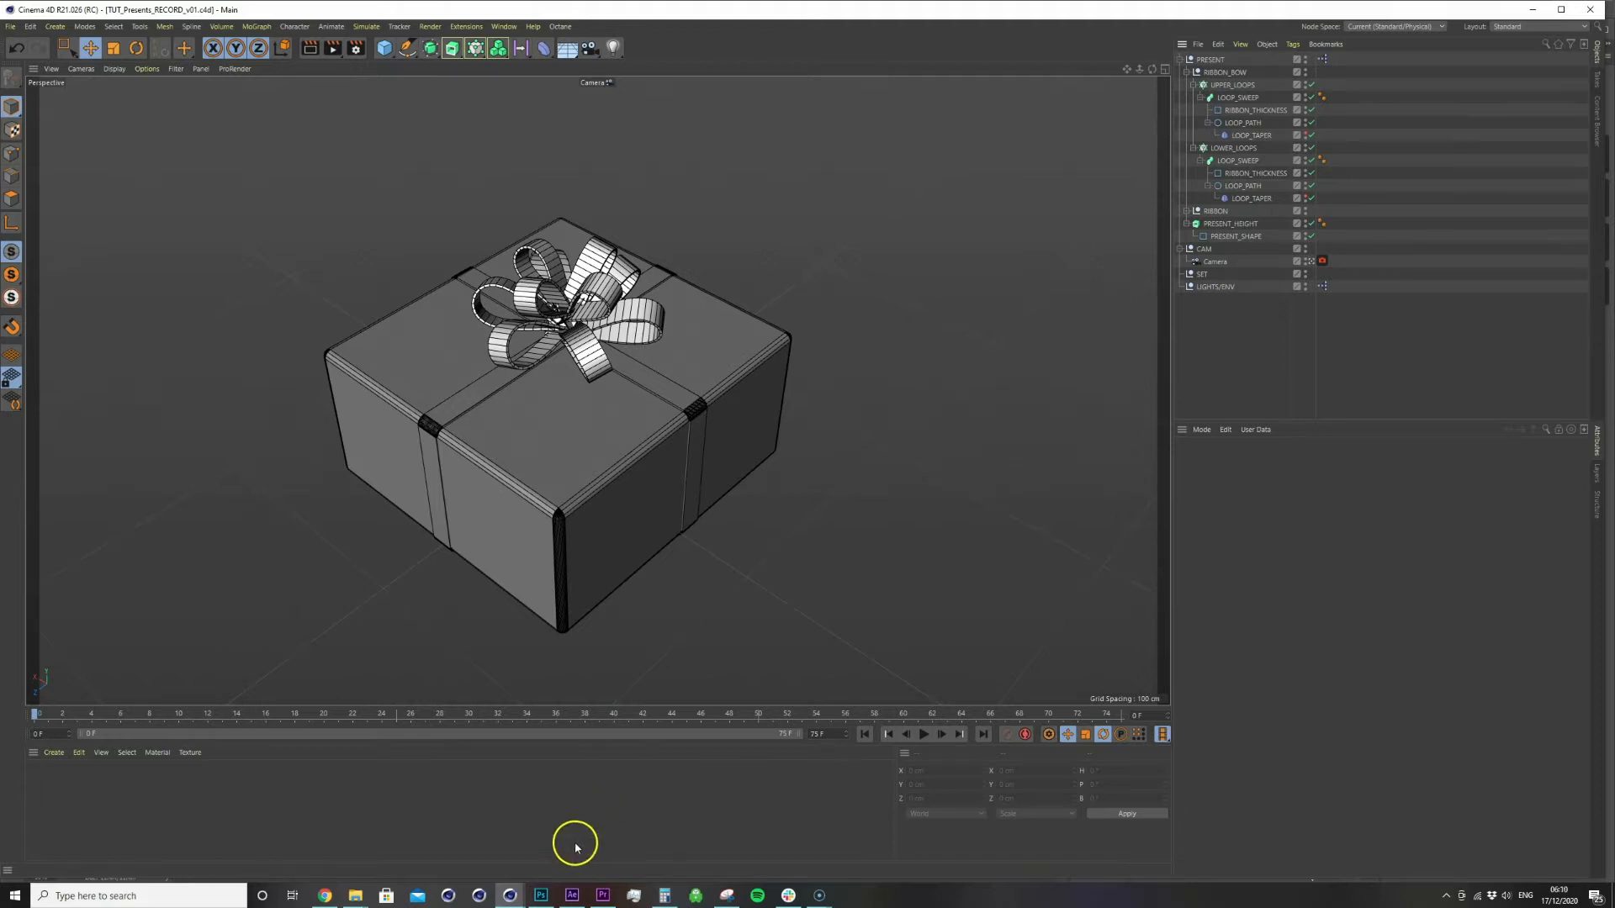
click(540, 895)
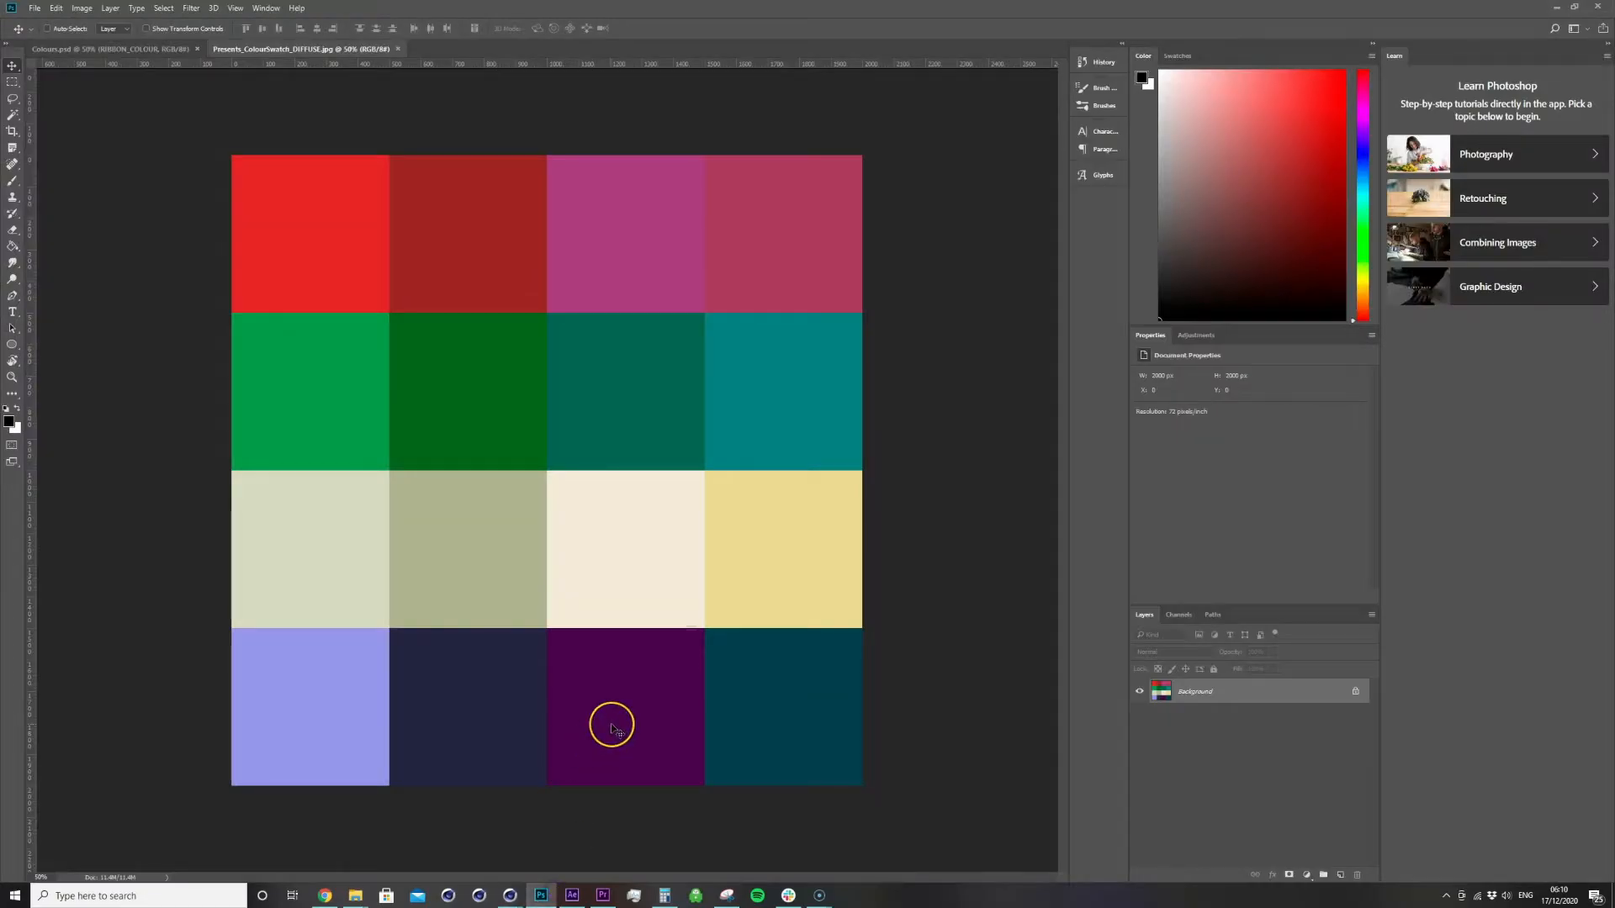
mouse_move(510, 895)
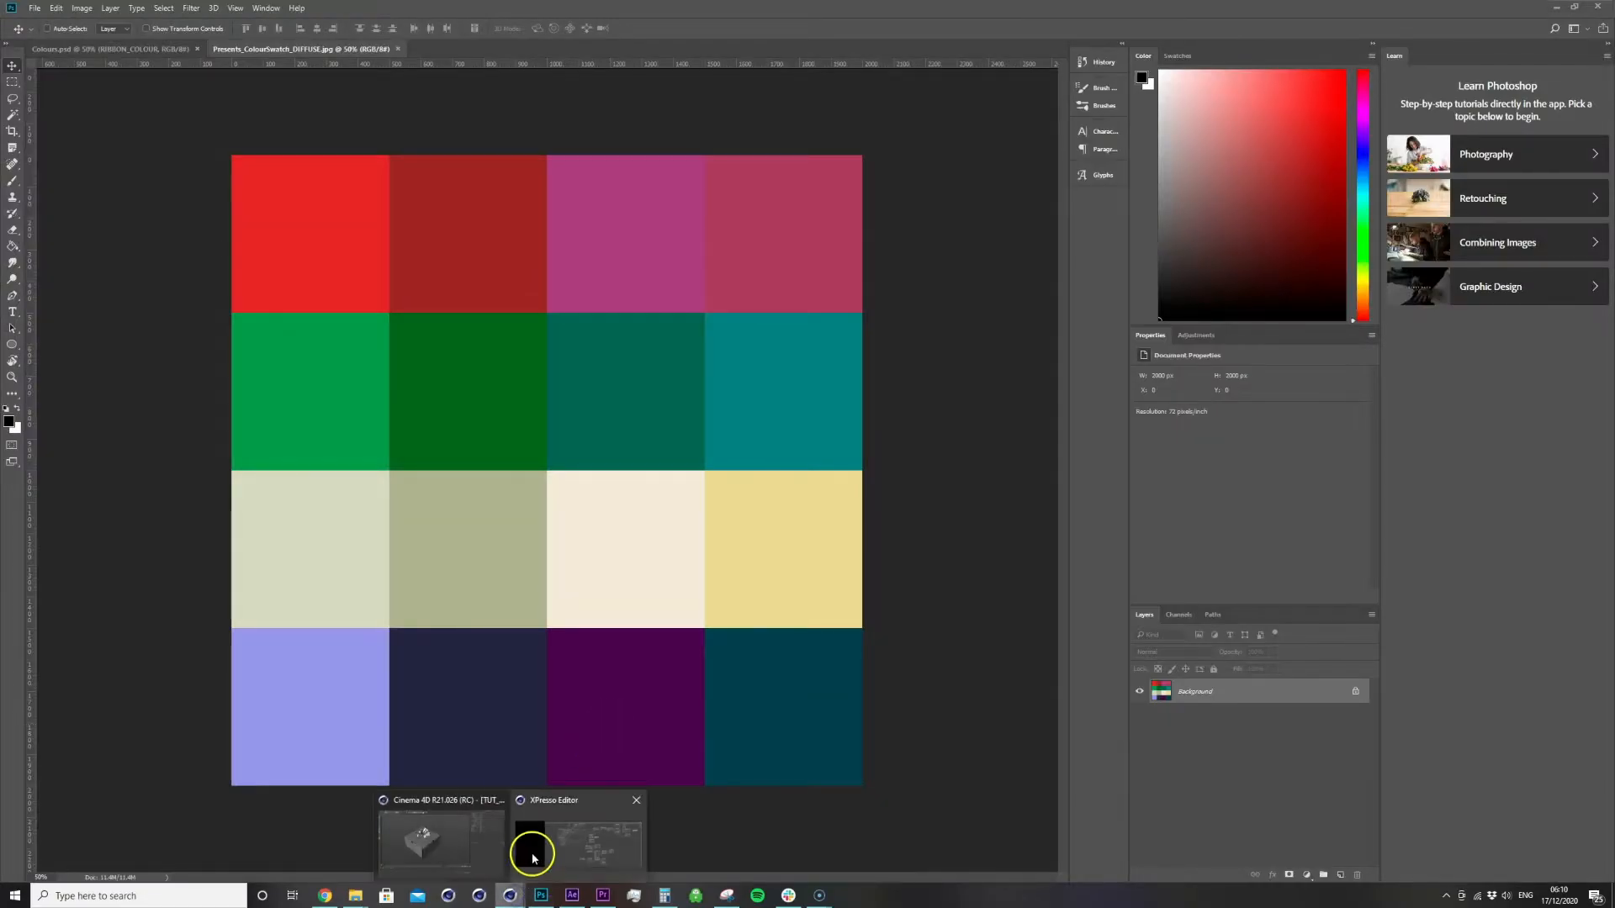
click(487, 850)
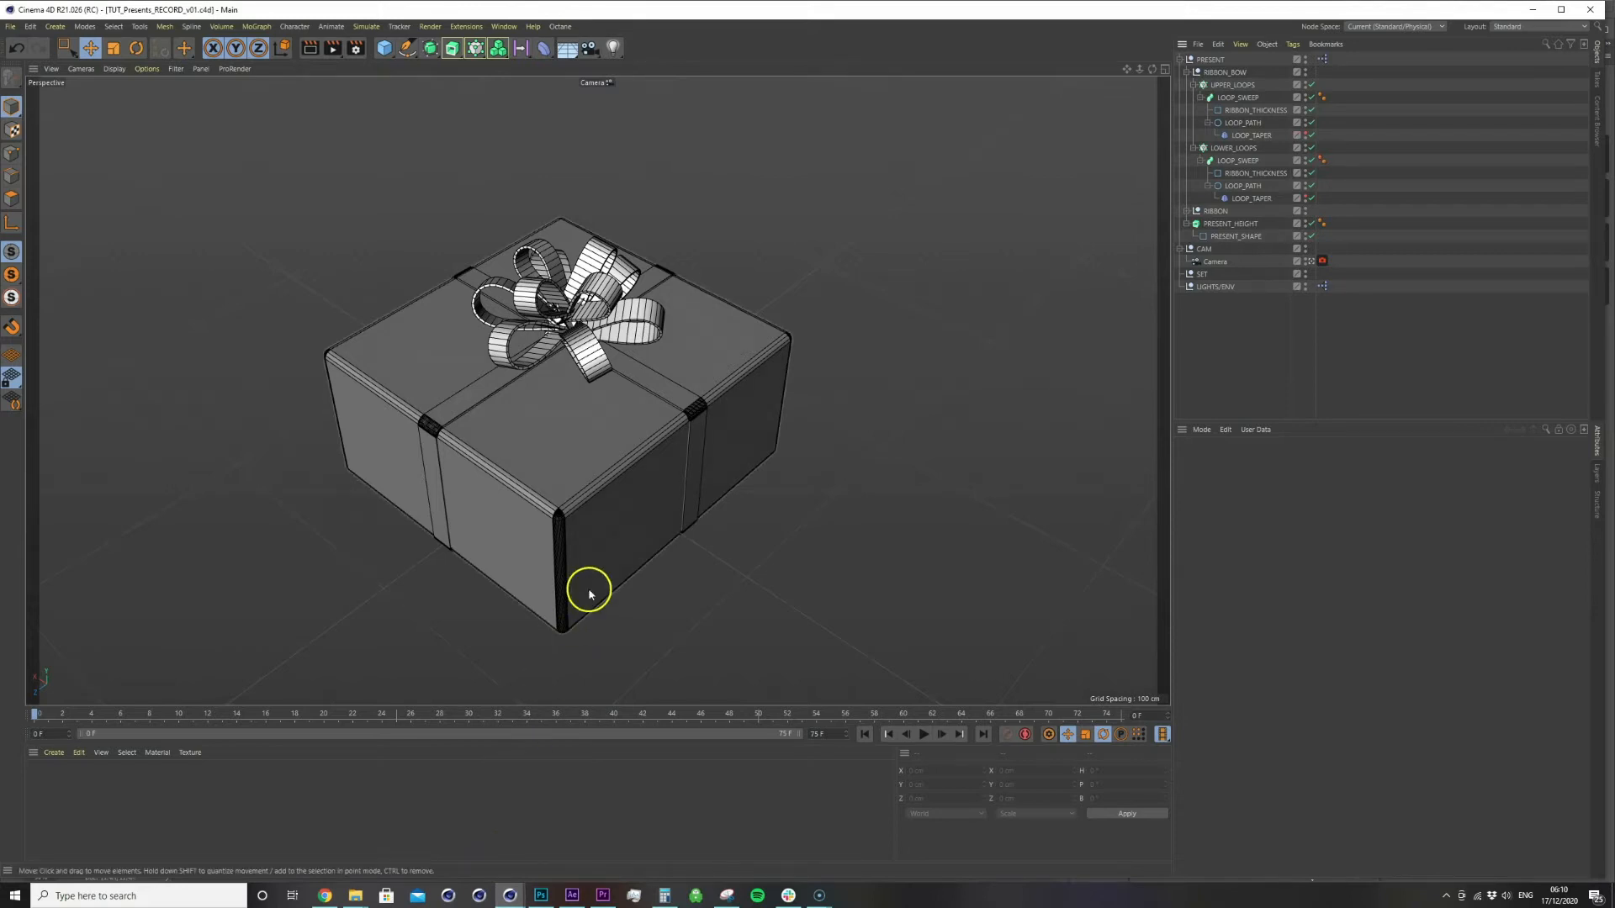
In the Octane layout, create an Octane glossy material and open its node graph
click(1515, 29)
click(1505, 116)
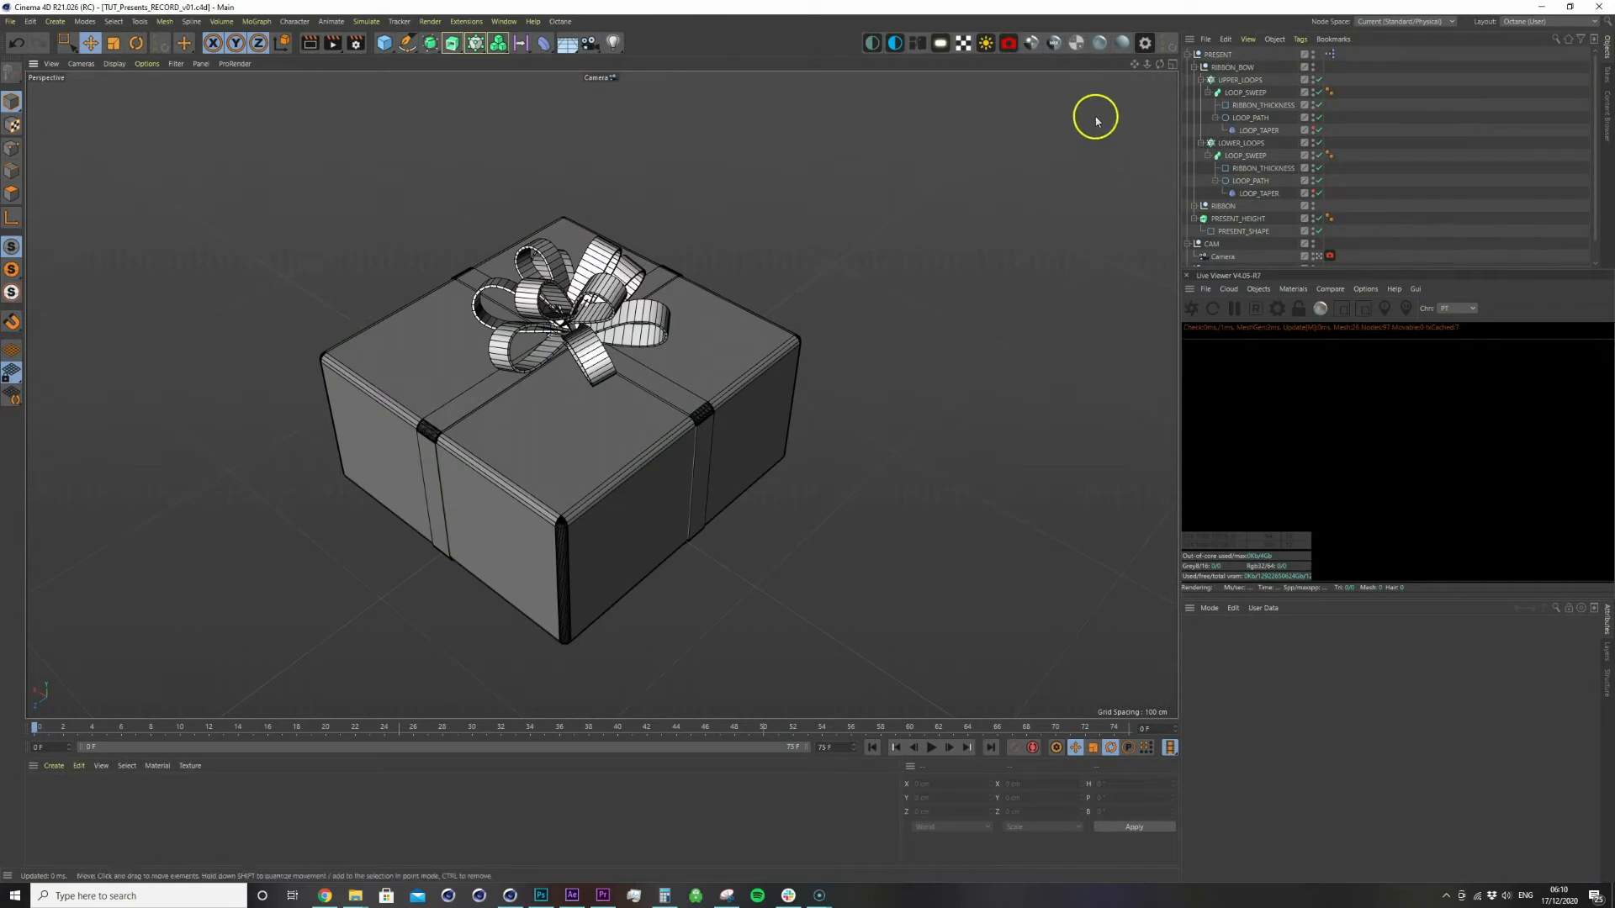
click(1104, 48)
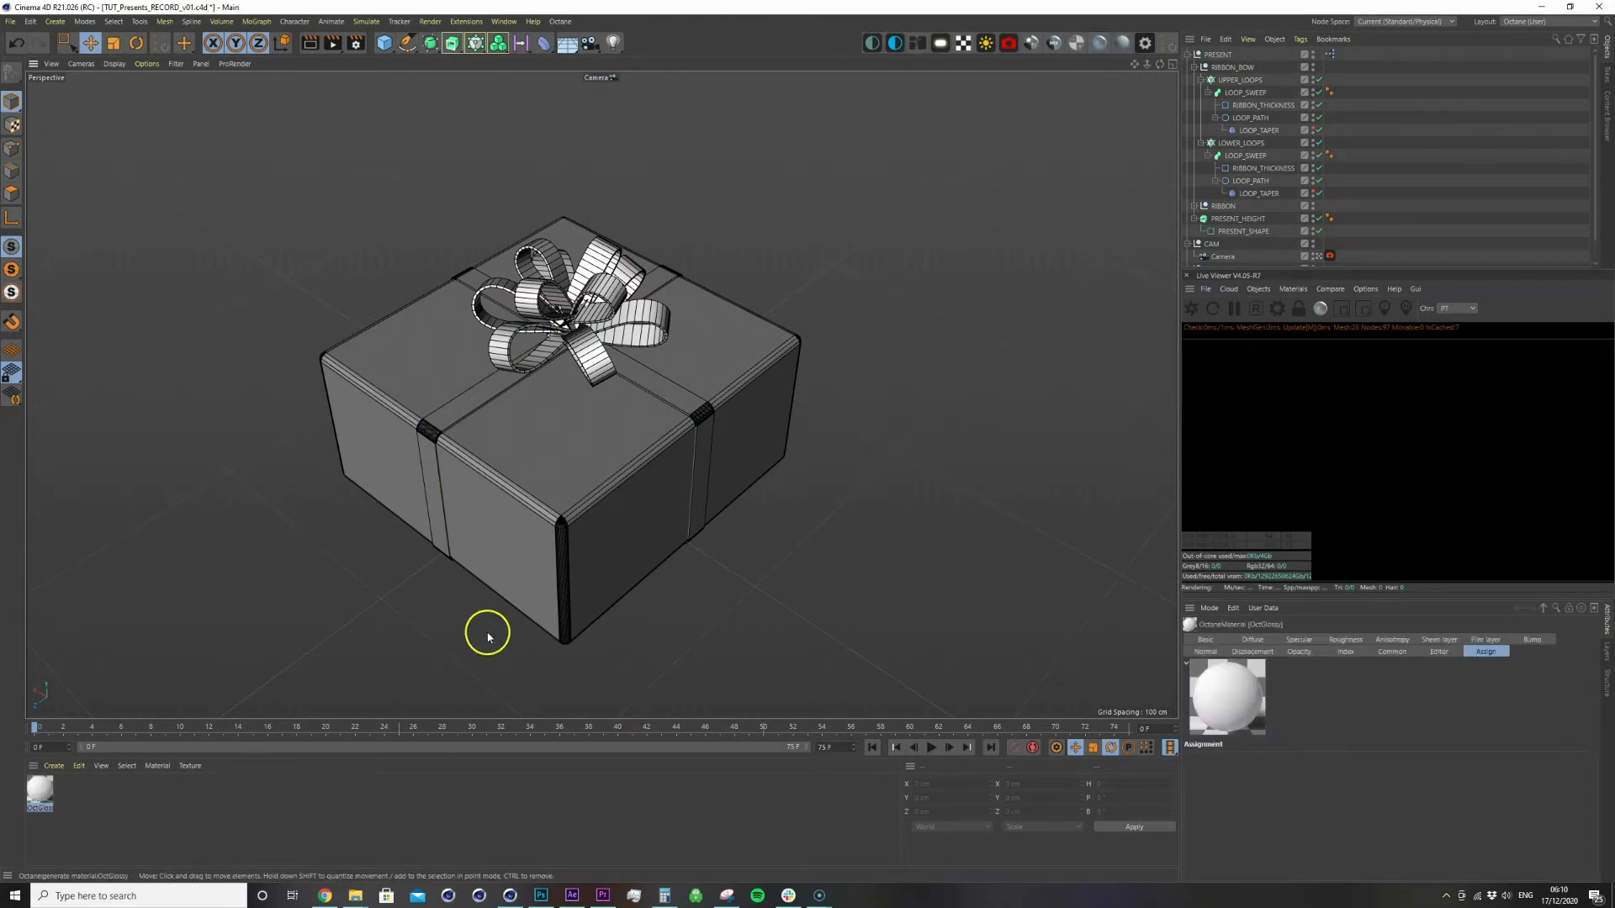
double_click(38, 791)
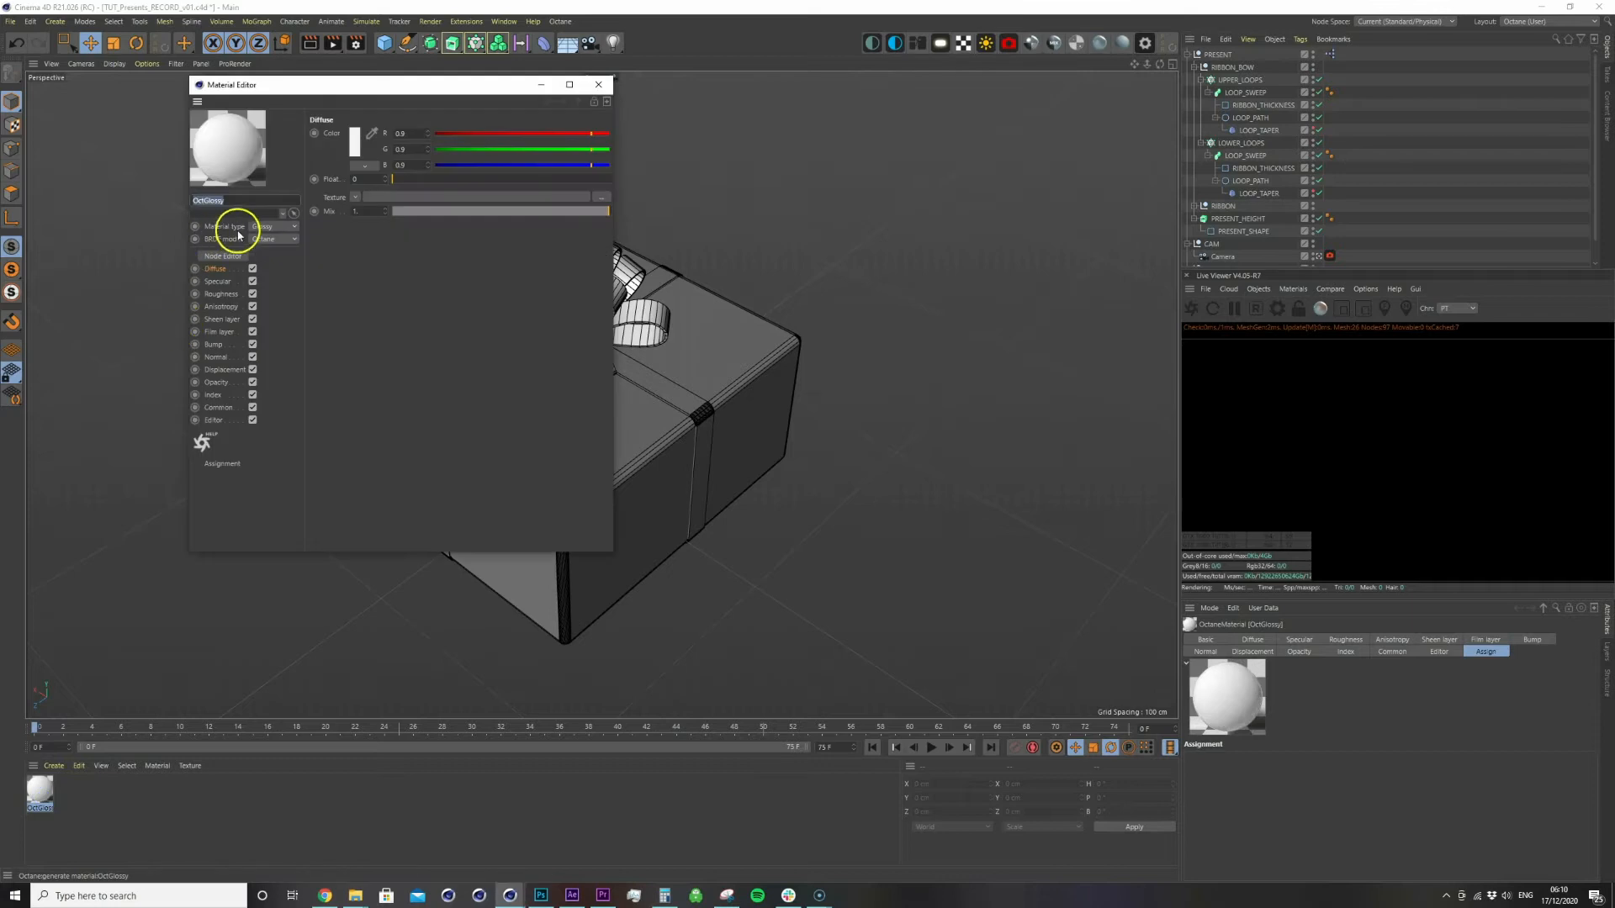
click(225, 256)
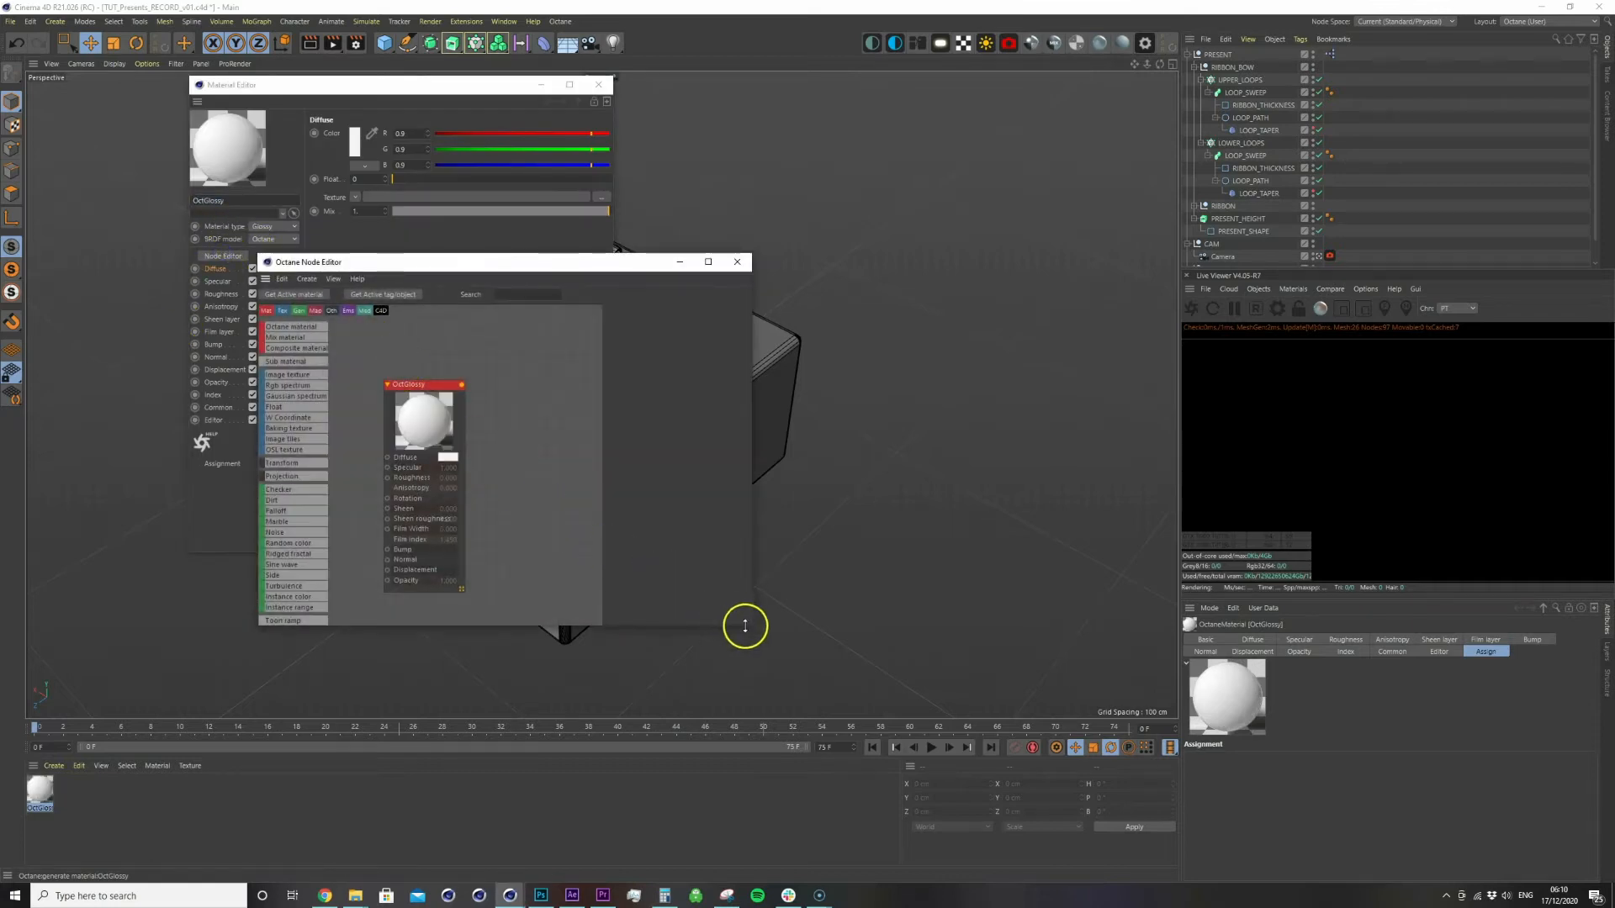
Add an image texture node with Presents_ColourSwatch_DIFFUSE.jpg copied into the project, and connect it to the glossy material's Diffuse channel
drag(289, 374, 417, 411)
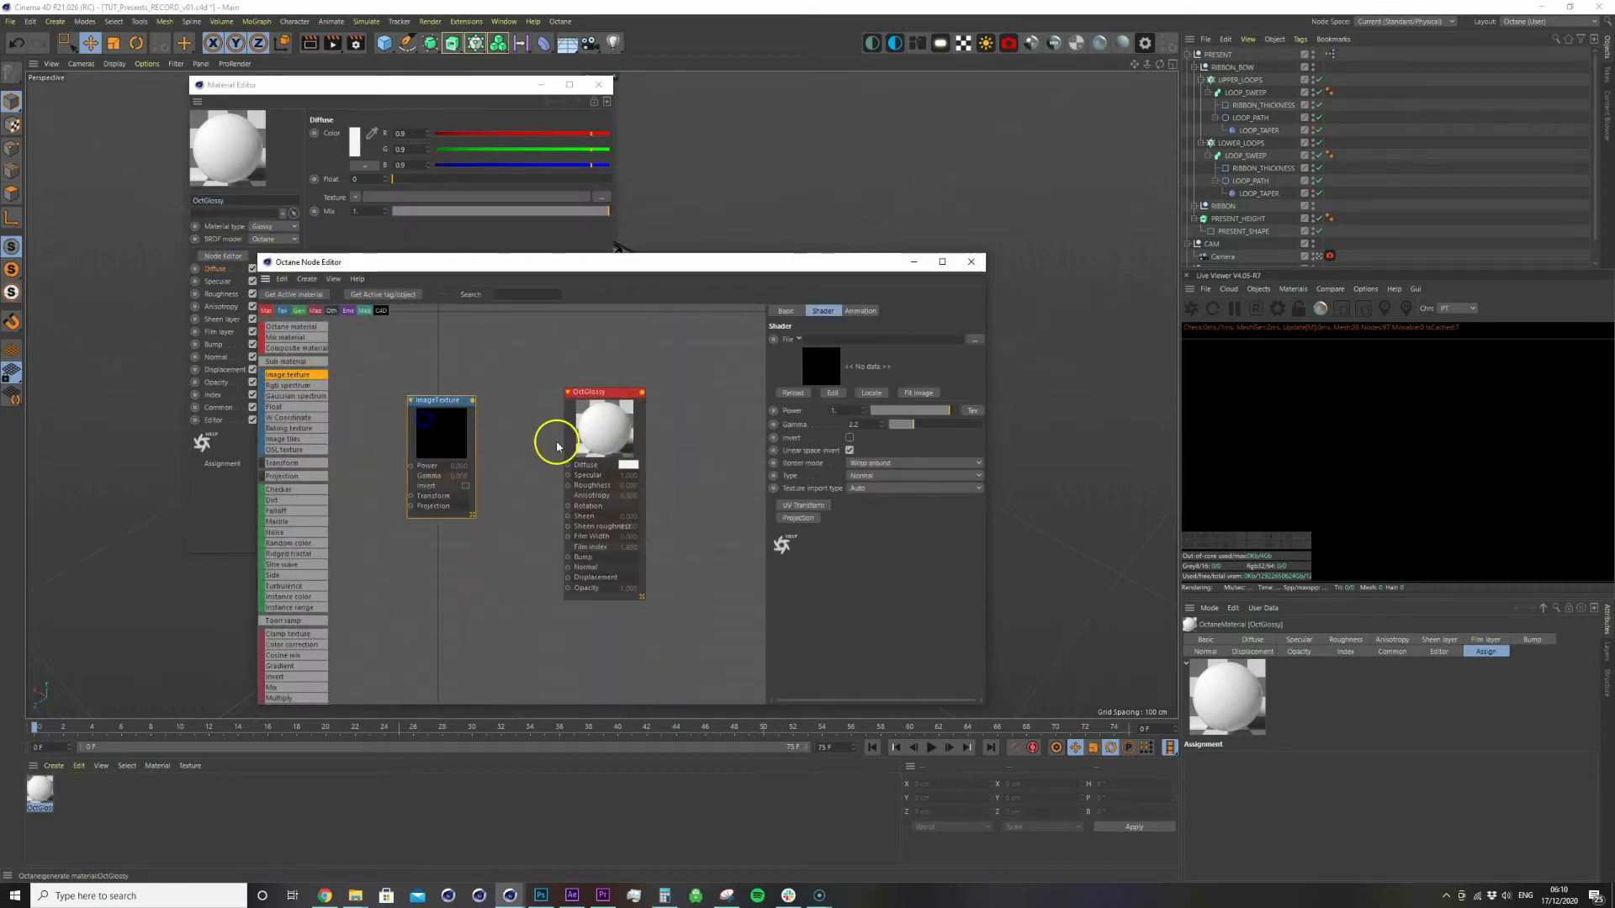
click(974, 339)
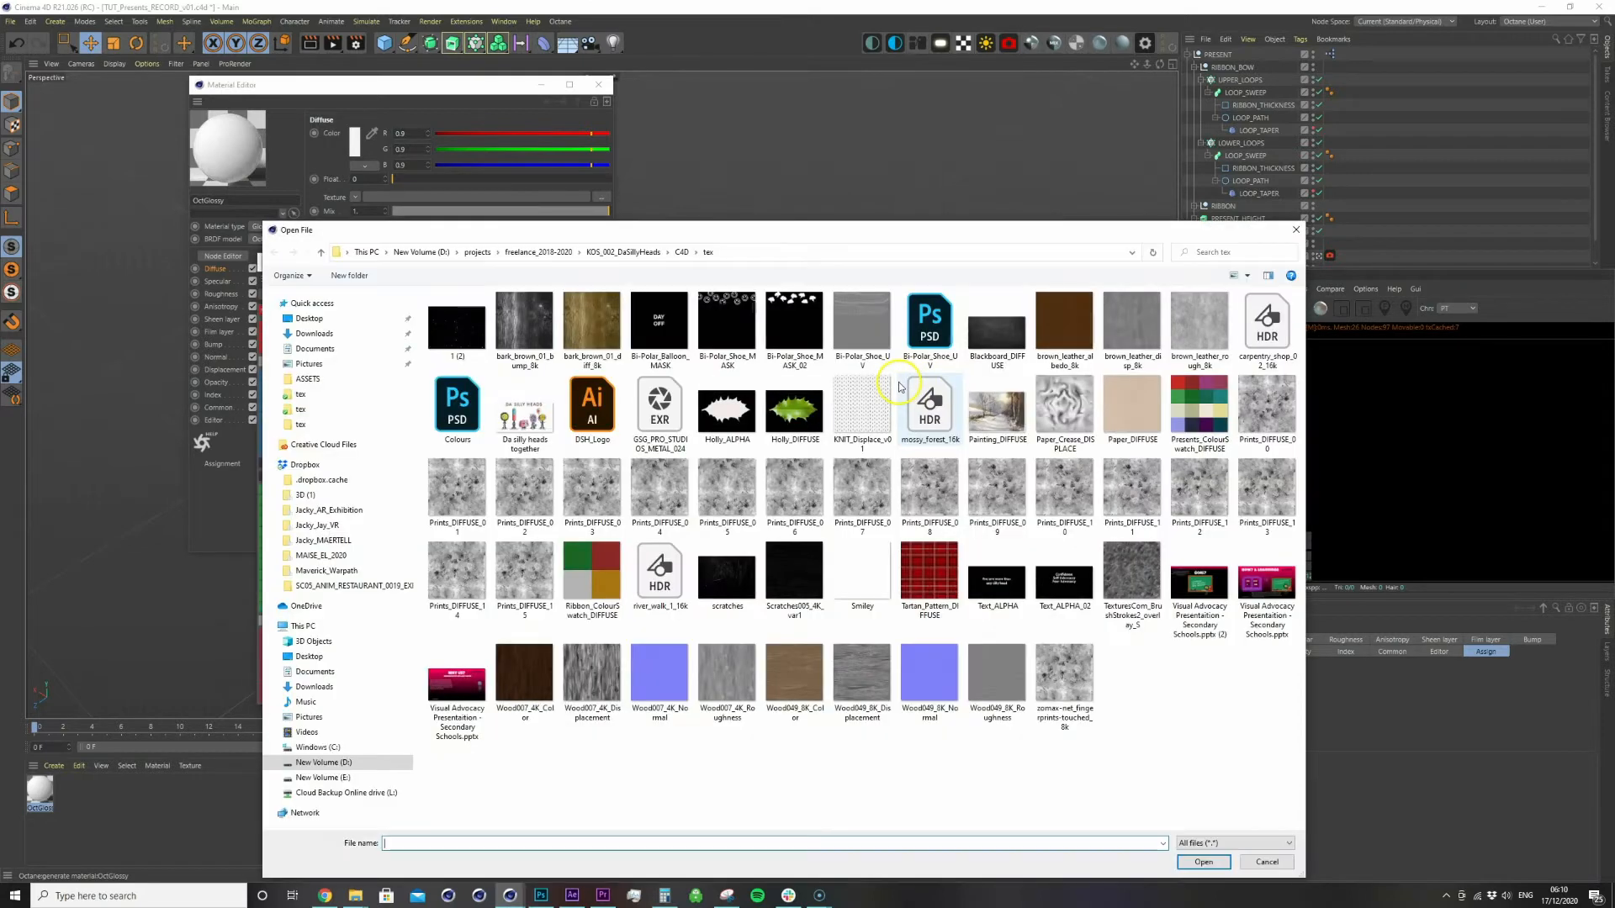
double_click(809, 412)
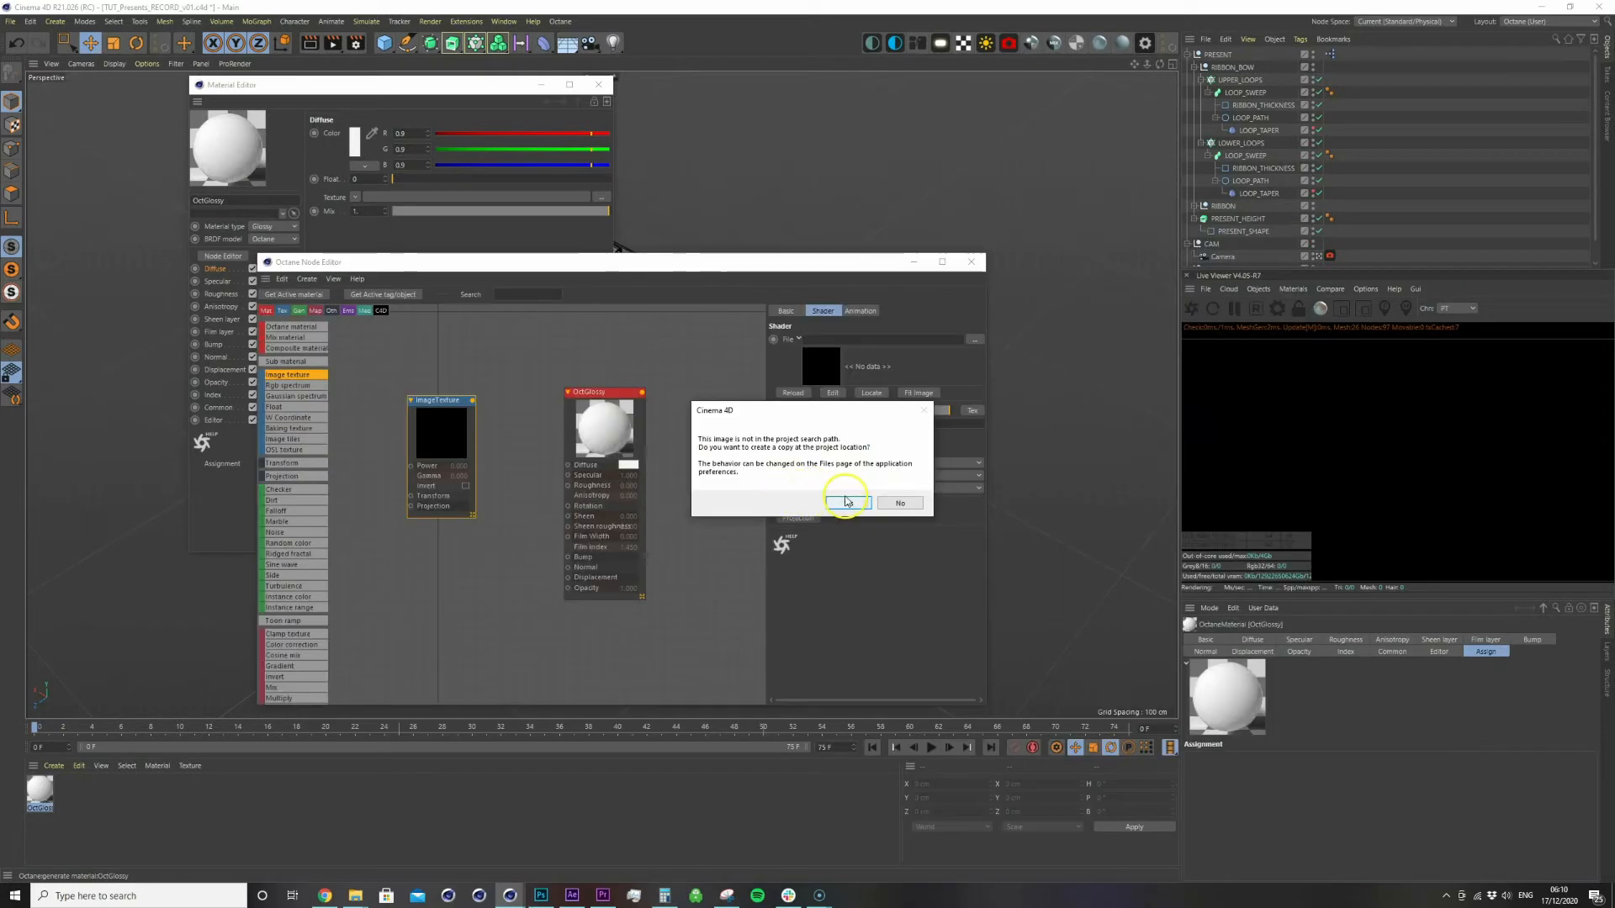
click(849, 507)
drag(472, 400, 429, 432)
drag(602, 462, 608, 459)
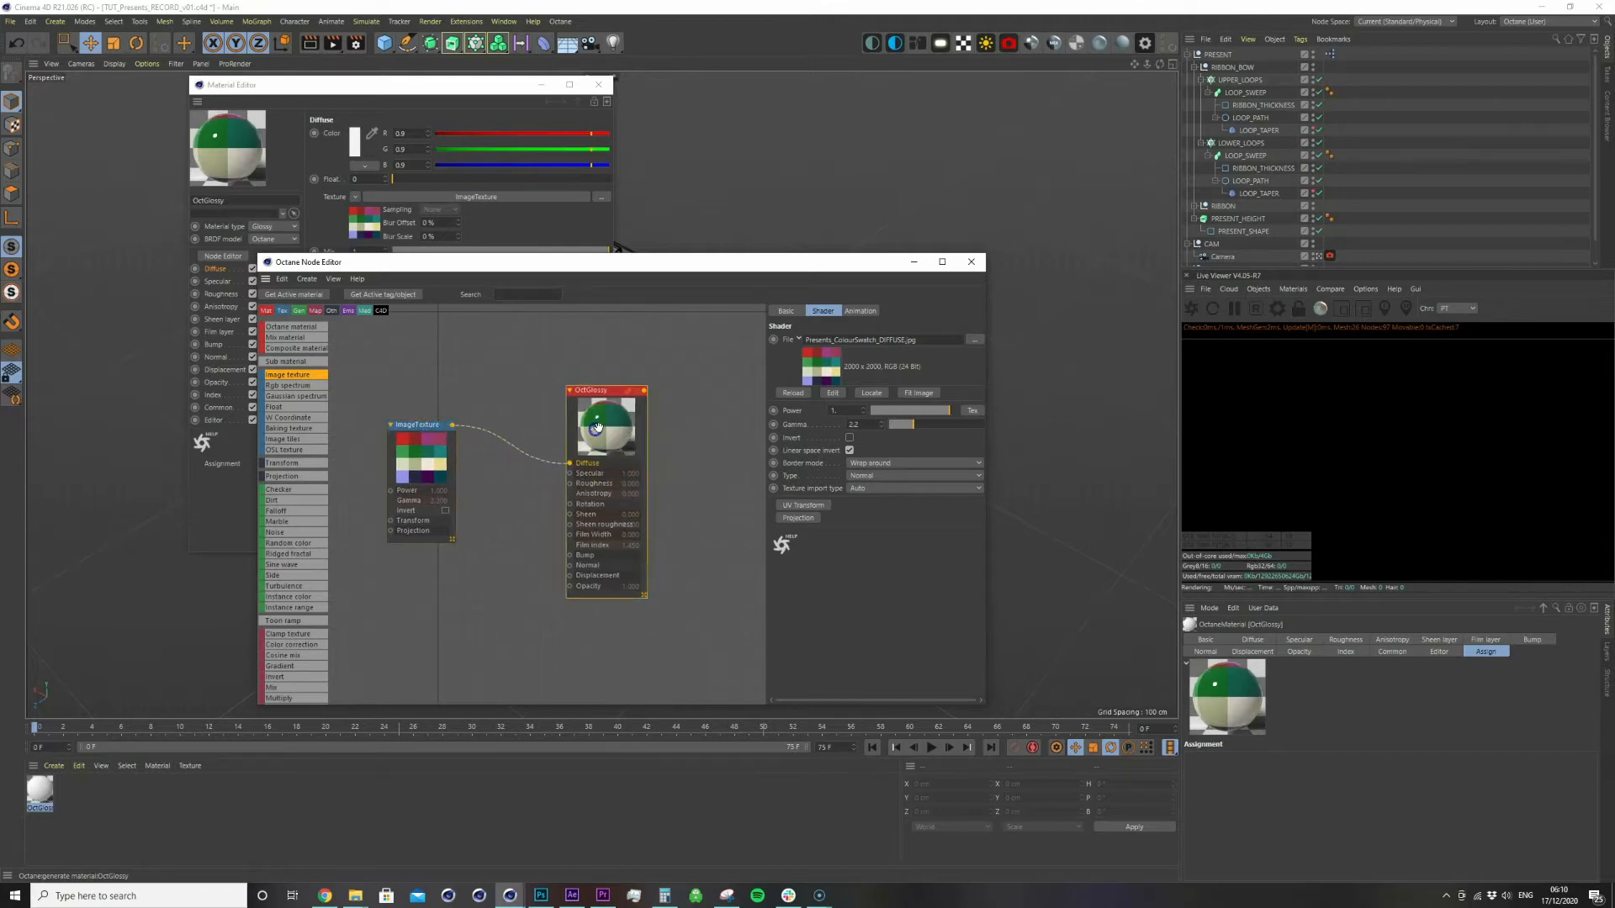
Set the glossy material's roughness float to 0.5 and close its node and material editors
click(884, 311)
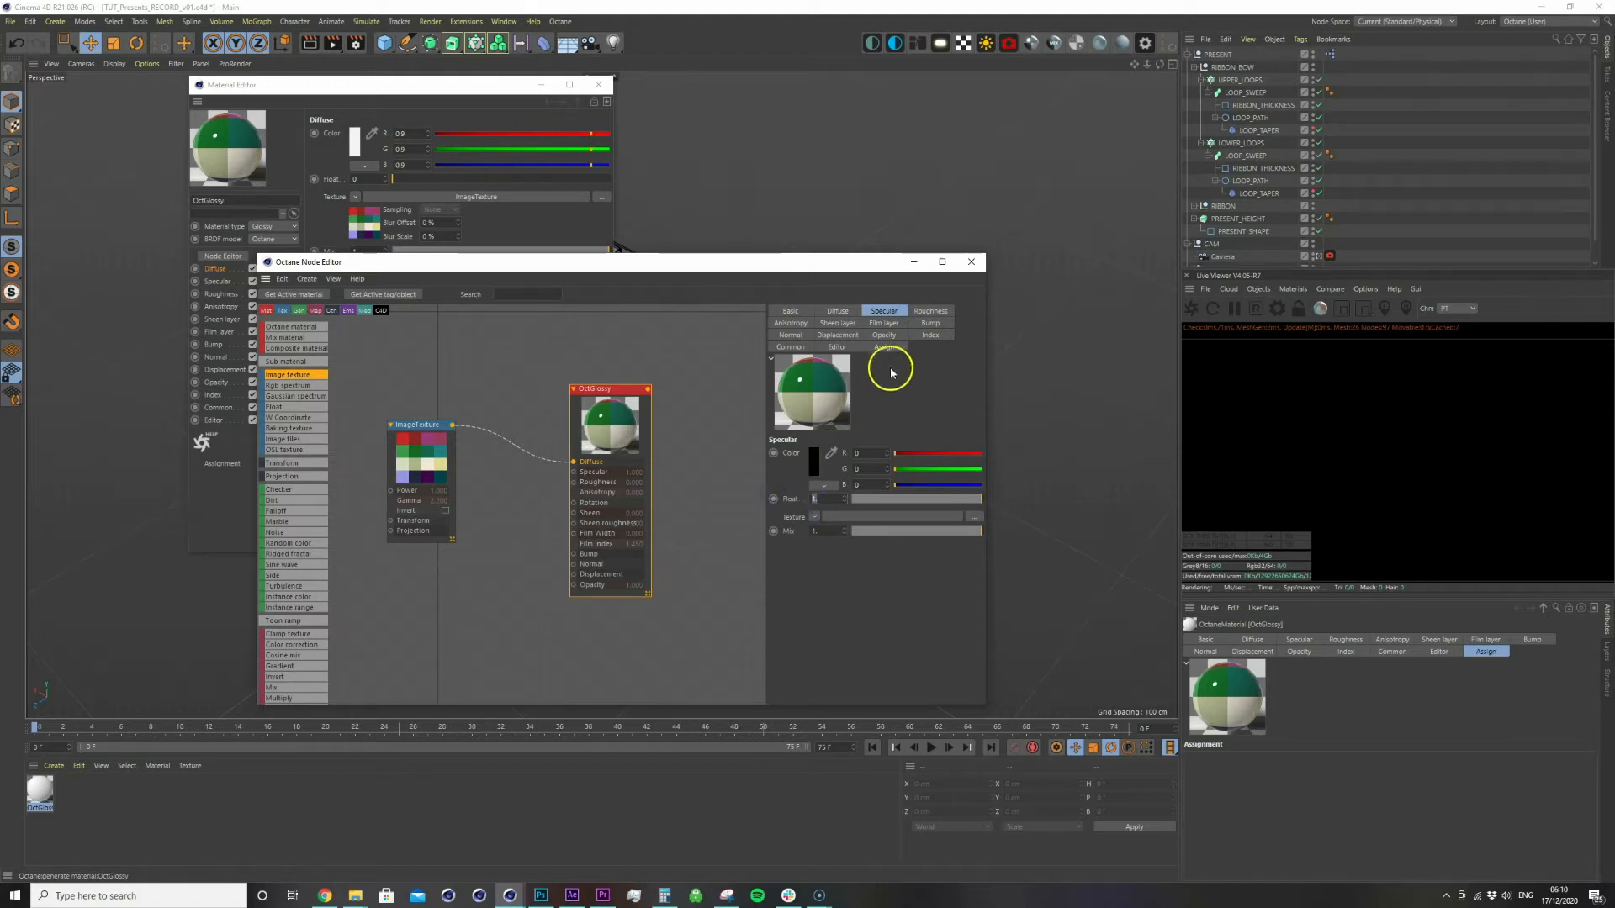
click(928, 311)
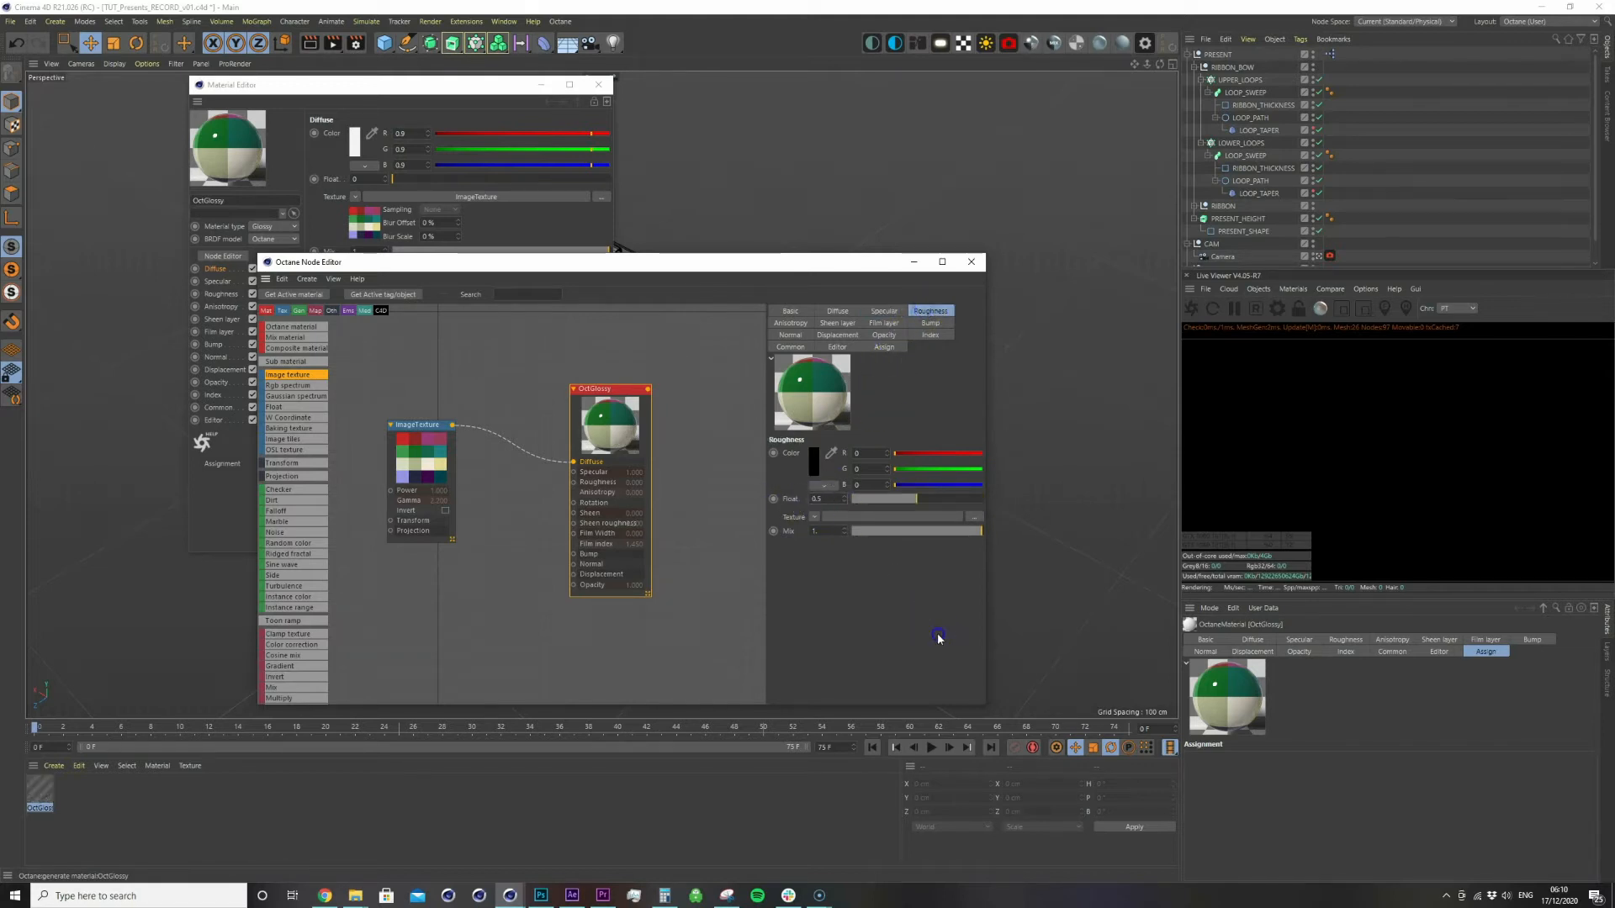
click(973, 265)
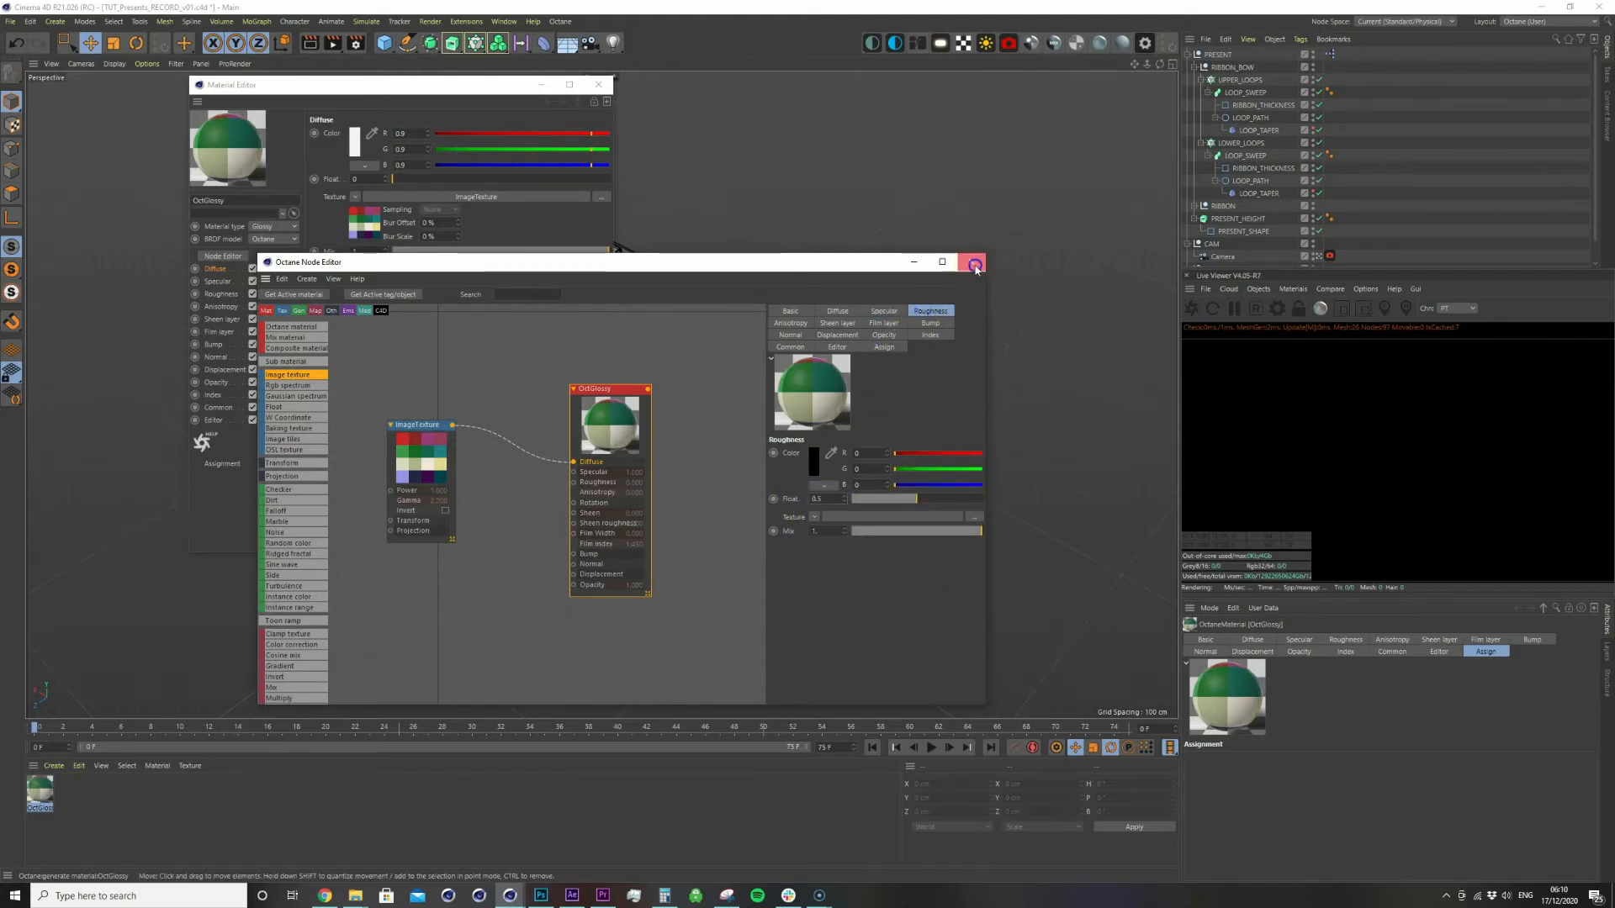
click(598, 84)
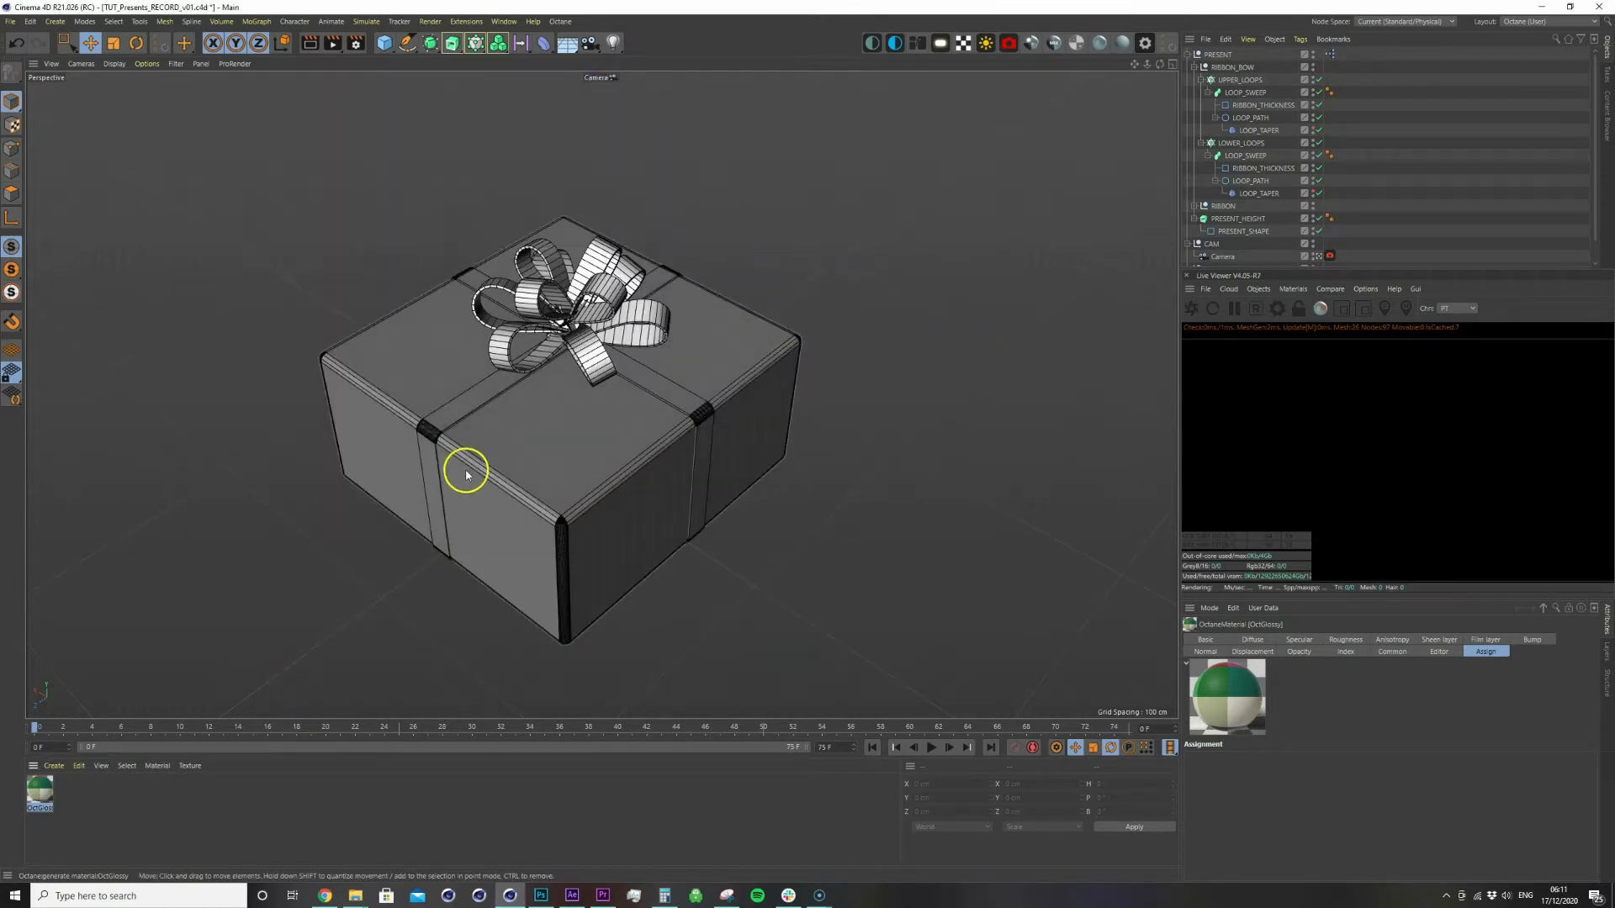
Rename the material PRESENT_PAPER and apply it to the PRESENT_HEIGHT object
double_click(52, 809)
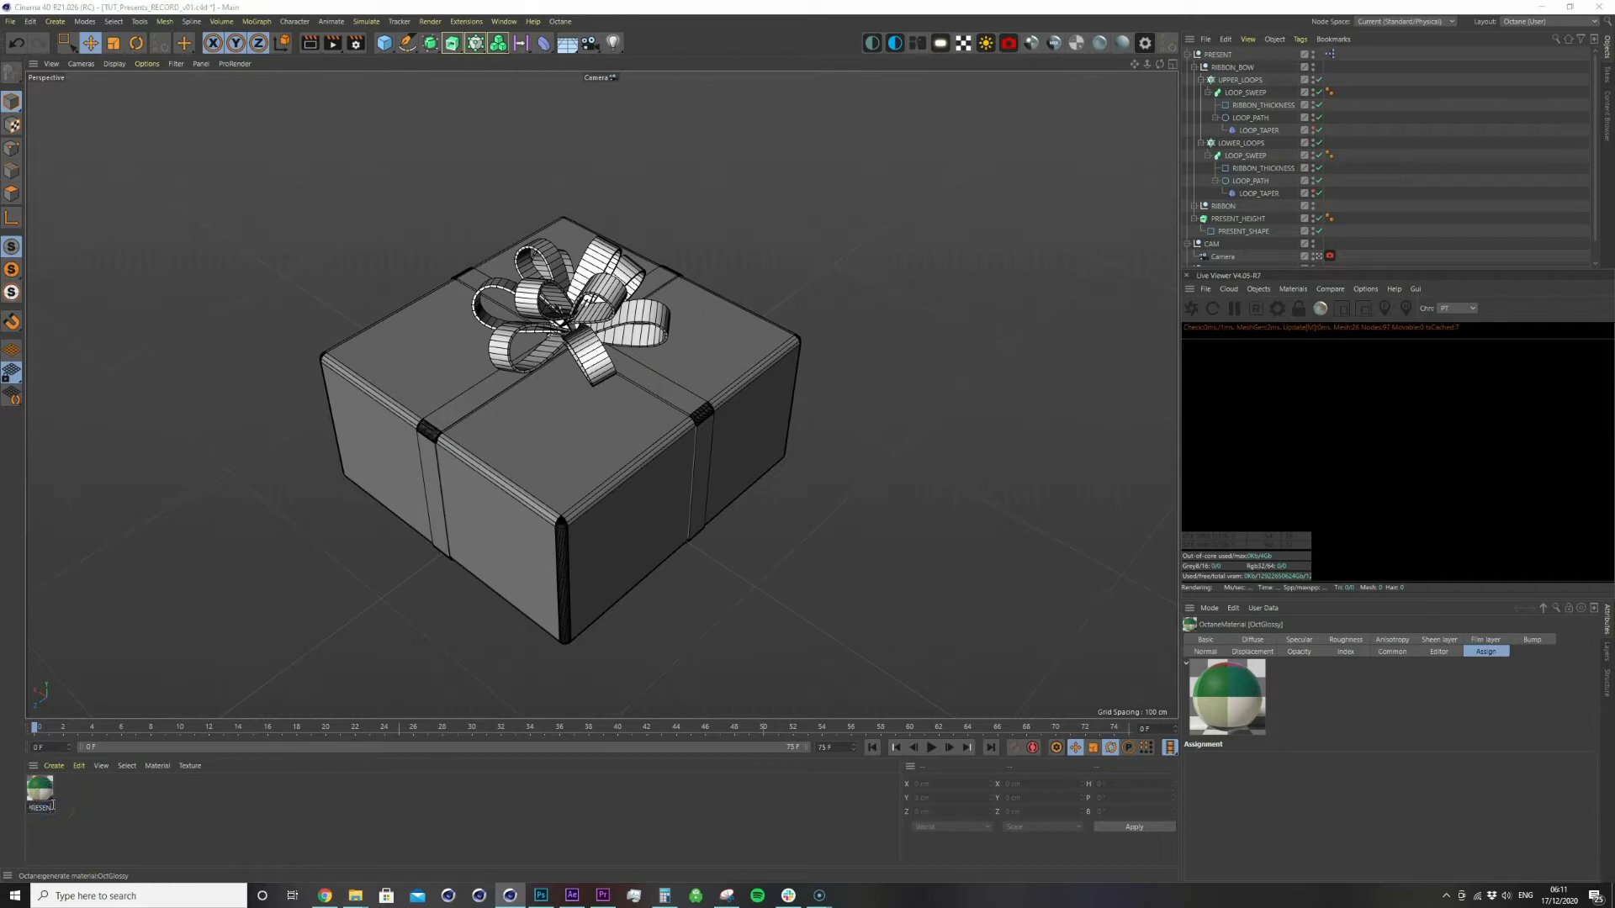
text(PRESENT_PAPER)
key(Return)
drag(42, 790, 1268, 222)
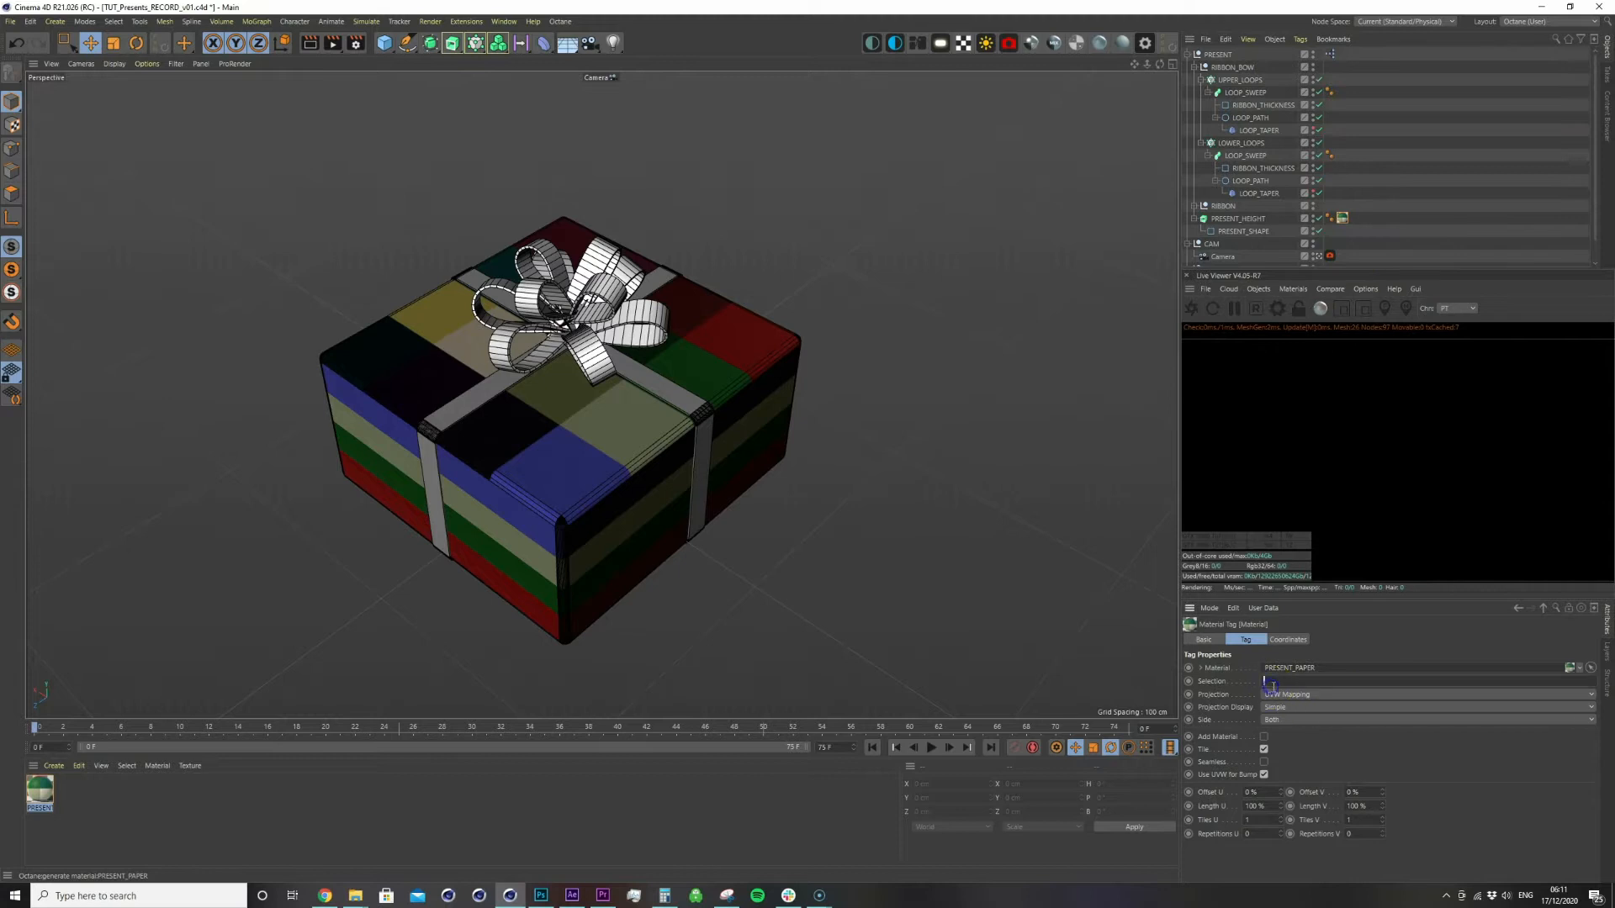
Set the PRESENT_PAPER tag's projection to Flat and rotate its texture projection to a pitch of -90° in the top view
click(1316, 705)
click(1298, 742)
click(12, 124)
middle_click(700, 360)
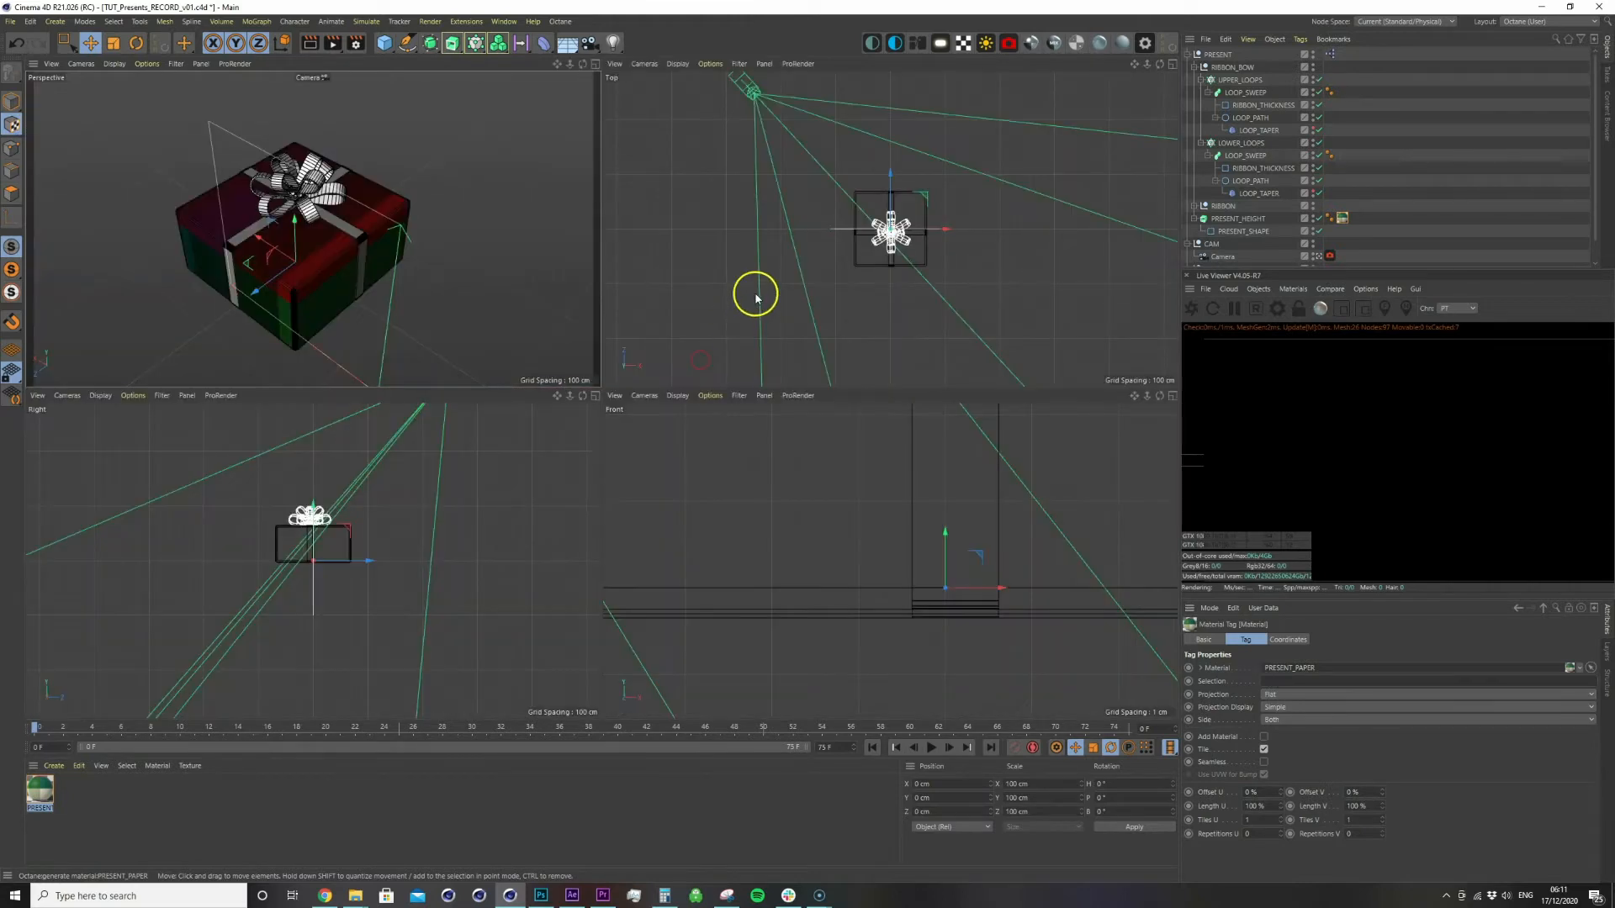
middle_click(757, 300)
key(r)
shift+drag(603, 432, 602, 330)
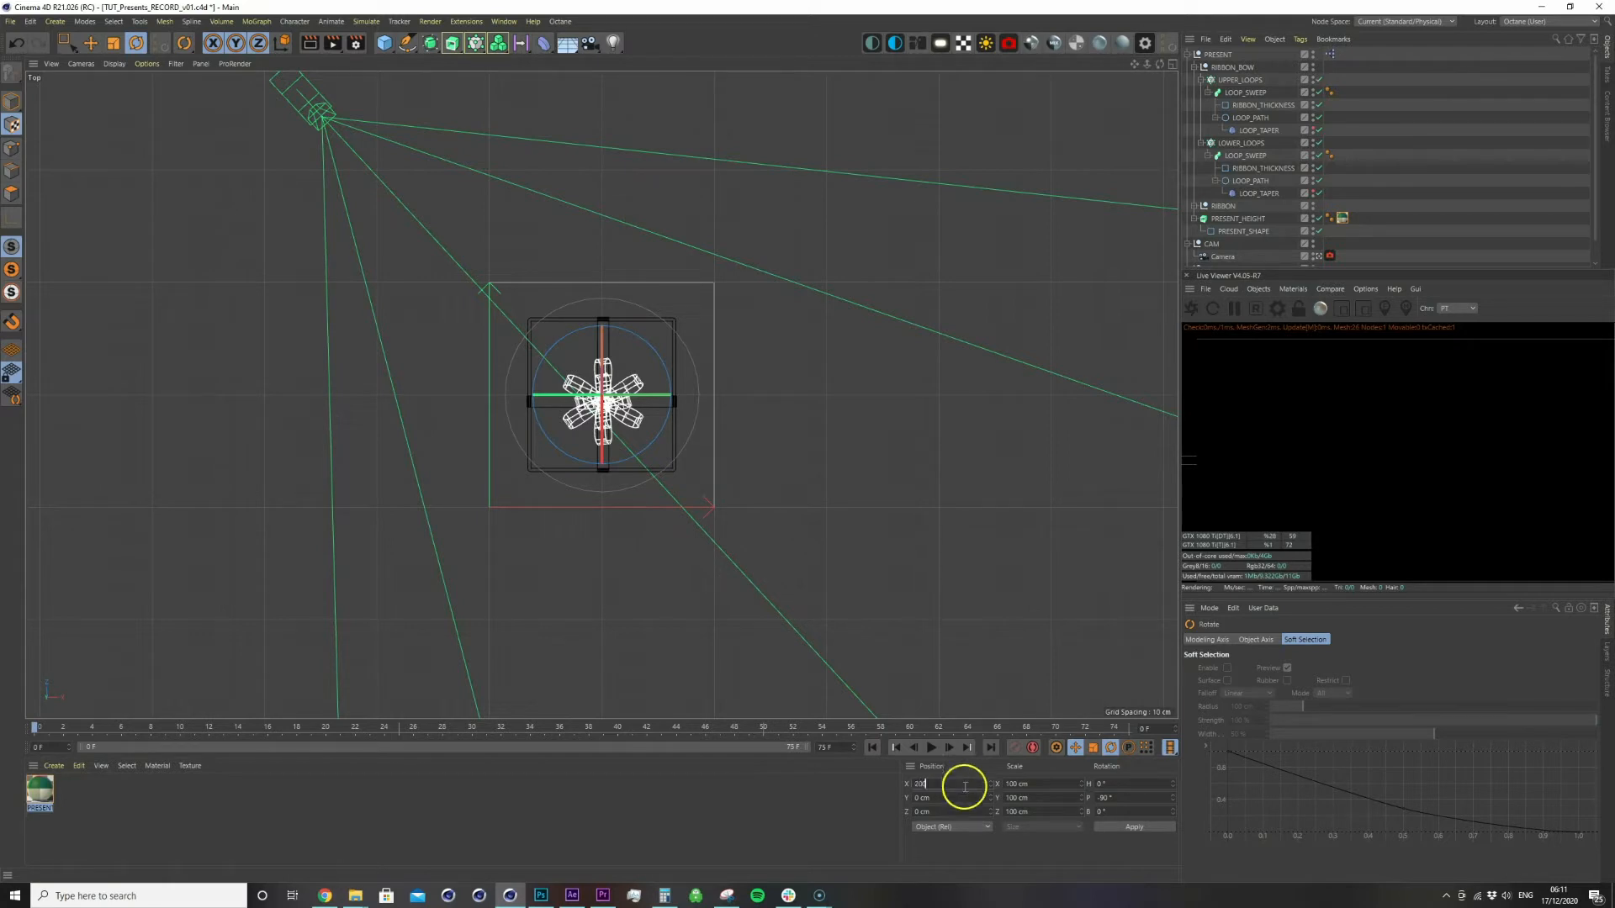
Set the texture projection's X and Z positions to 200 cm and its X and Z scales to 800 cm
drag(947, 812, 914, 814)
text(200800800)
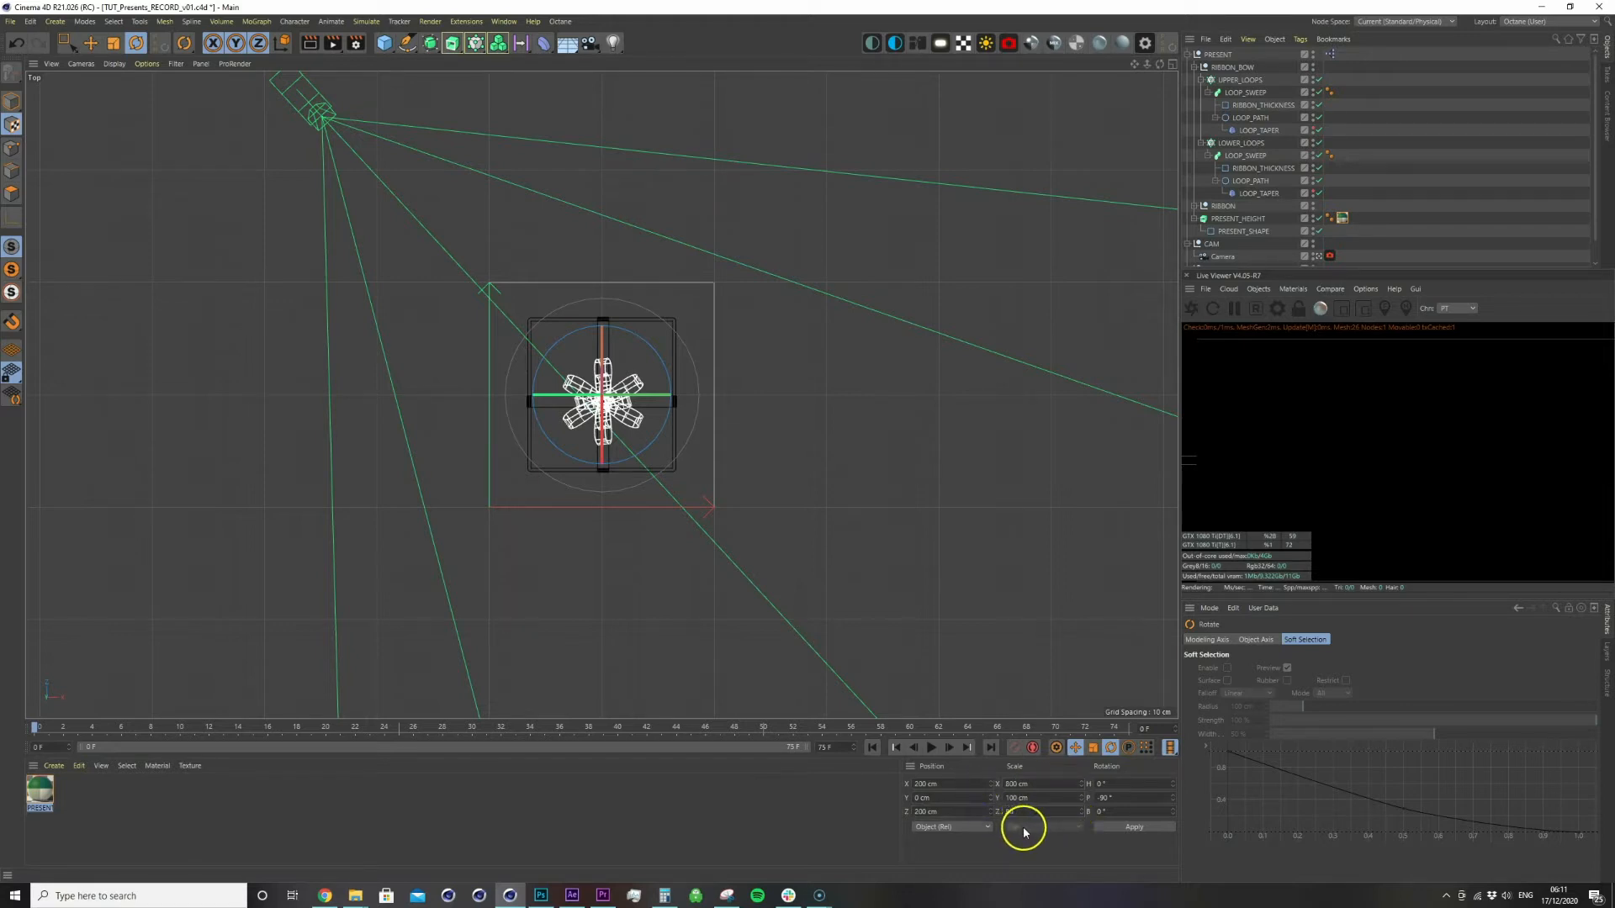
click(1132, 828)
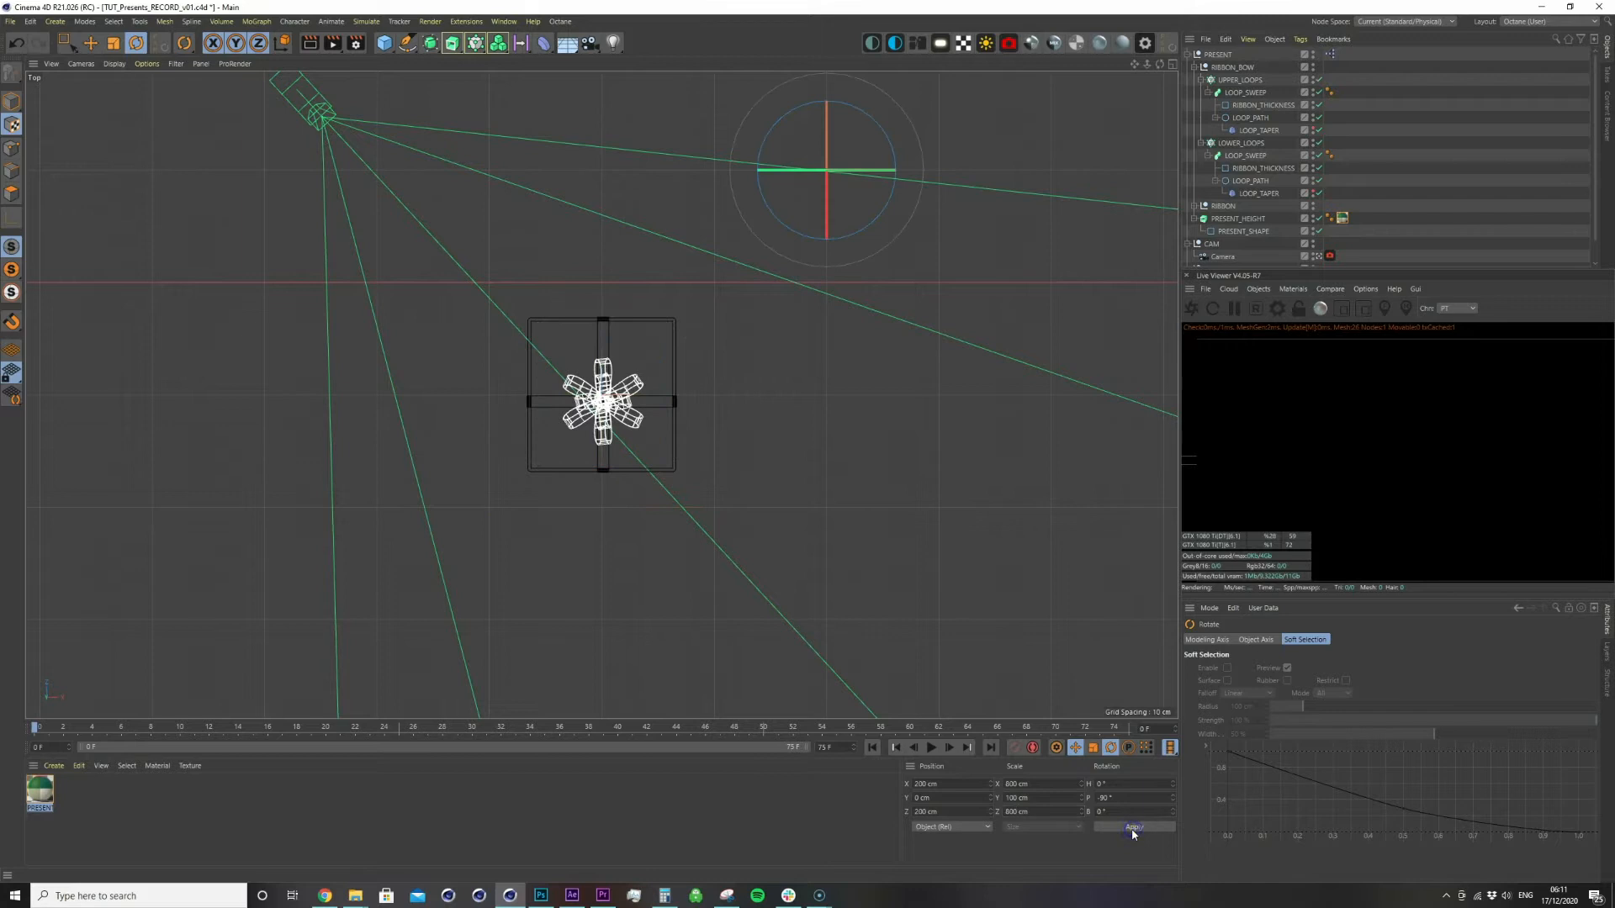
Start the Octane live render from the perspective view and light the scene with an Octane sky environment
key(F1)
click(1192, 308)
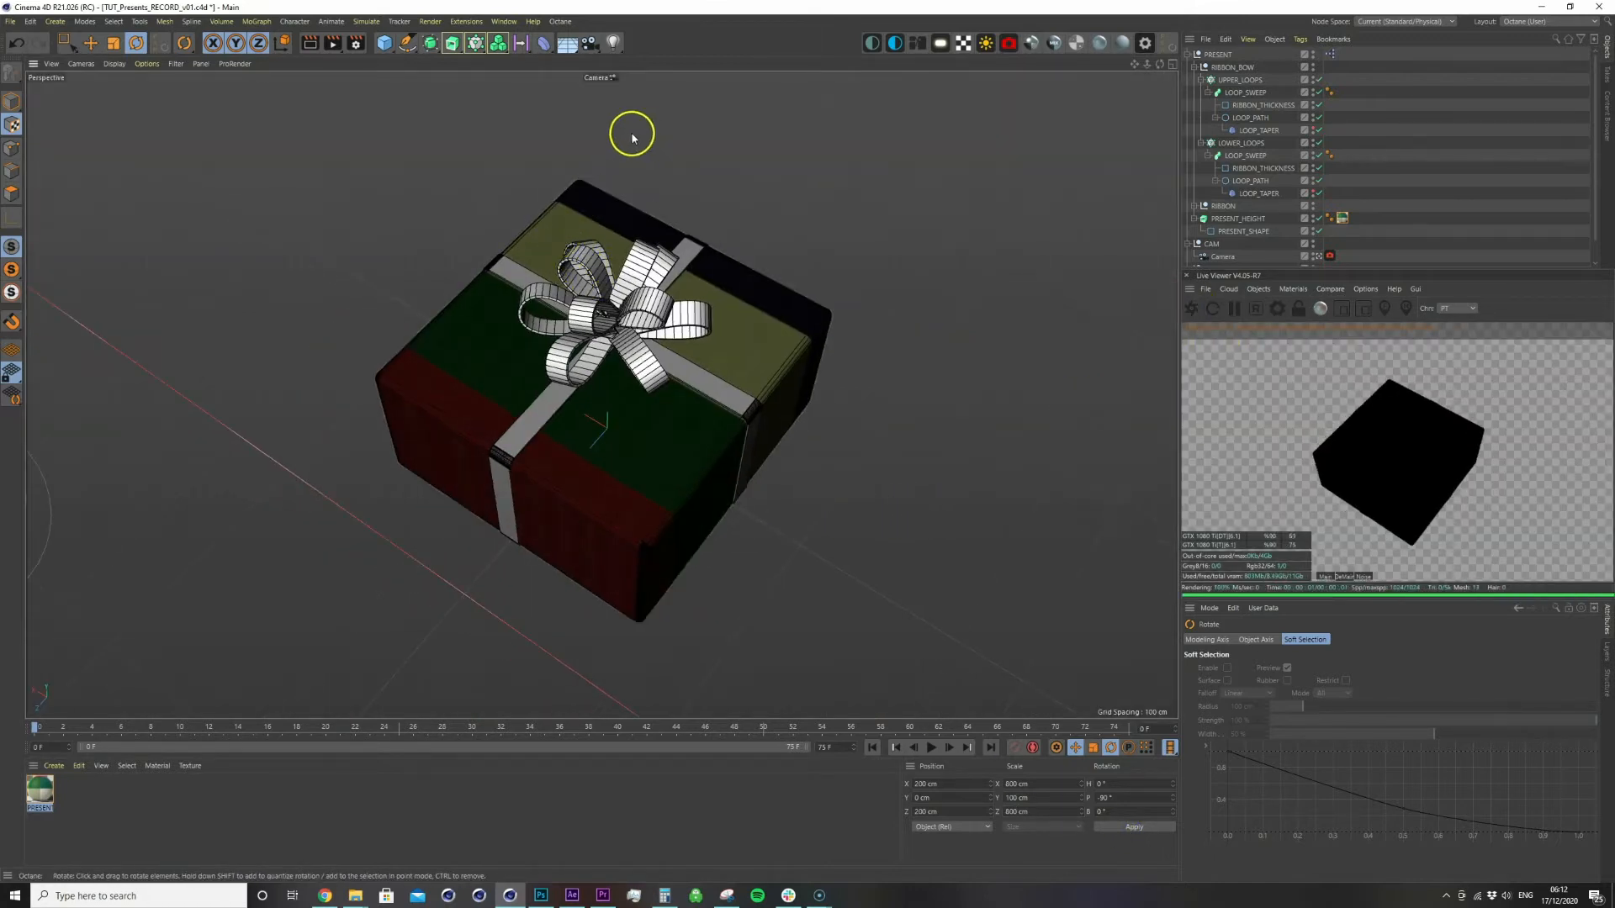
click(896, 43)
scroll(631, 389, up, 2)
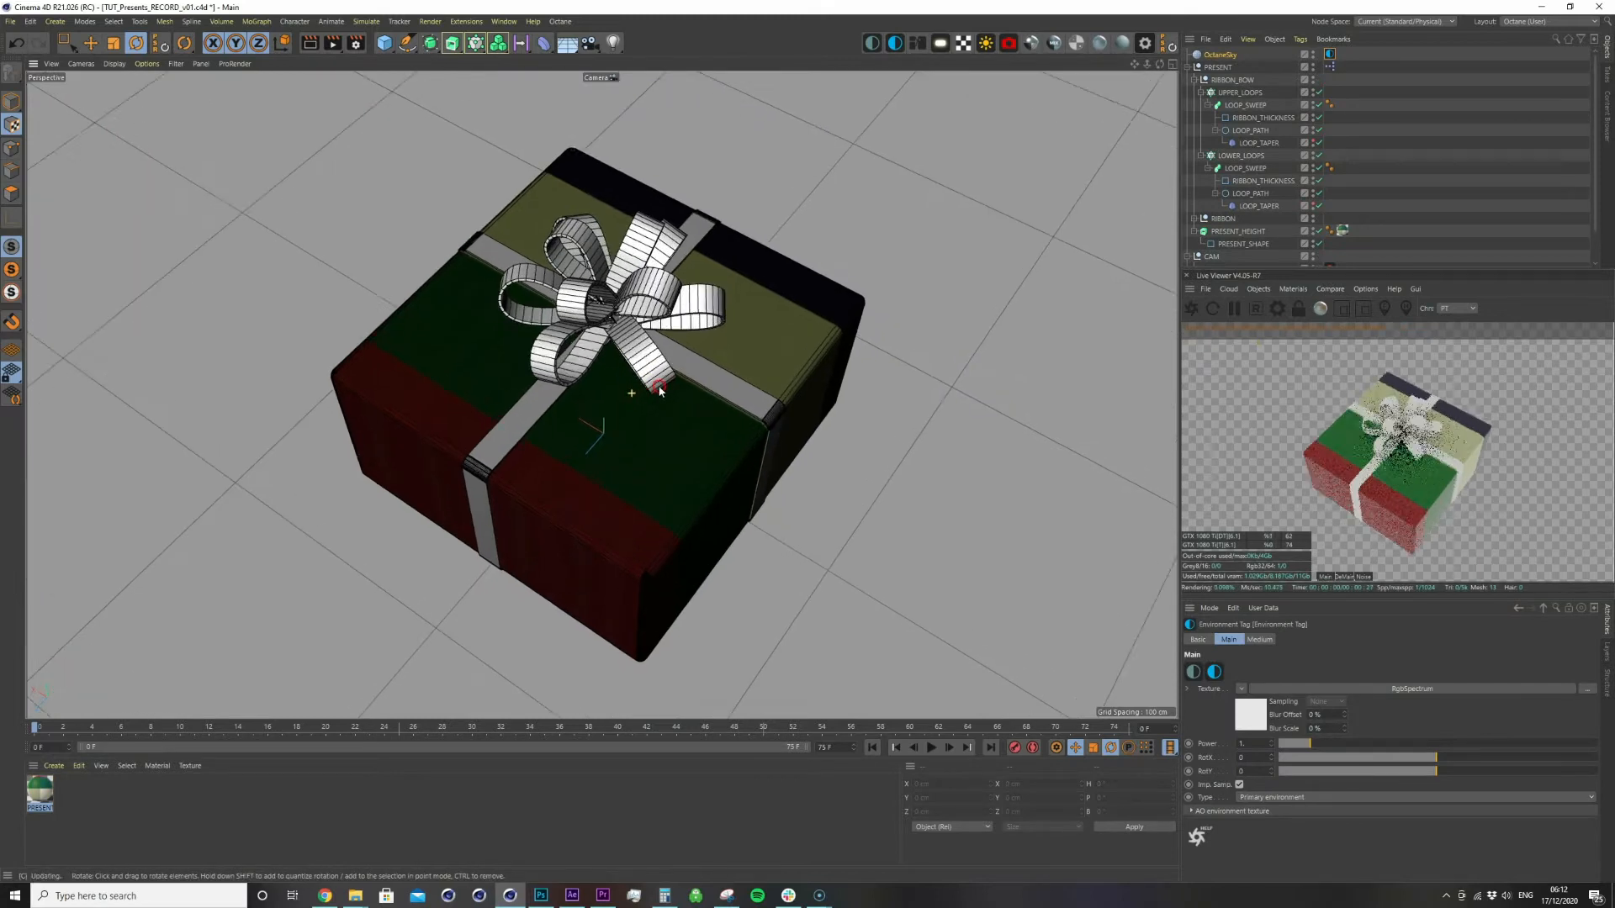
click(1329, 54)
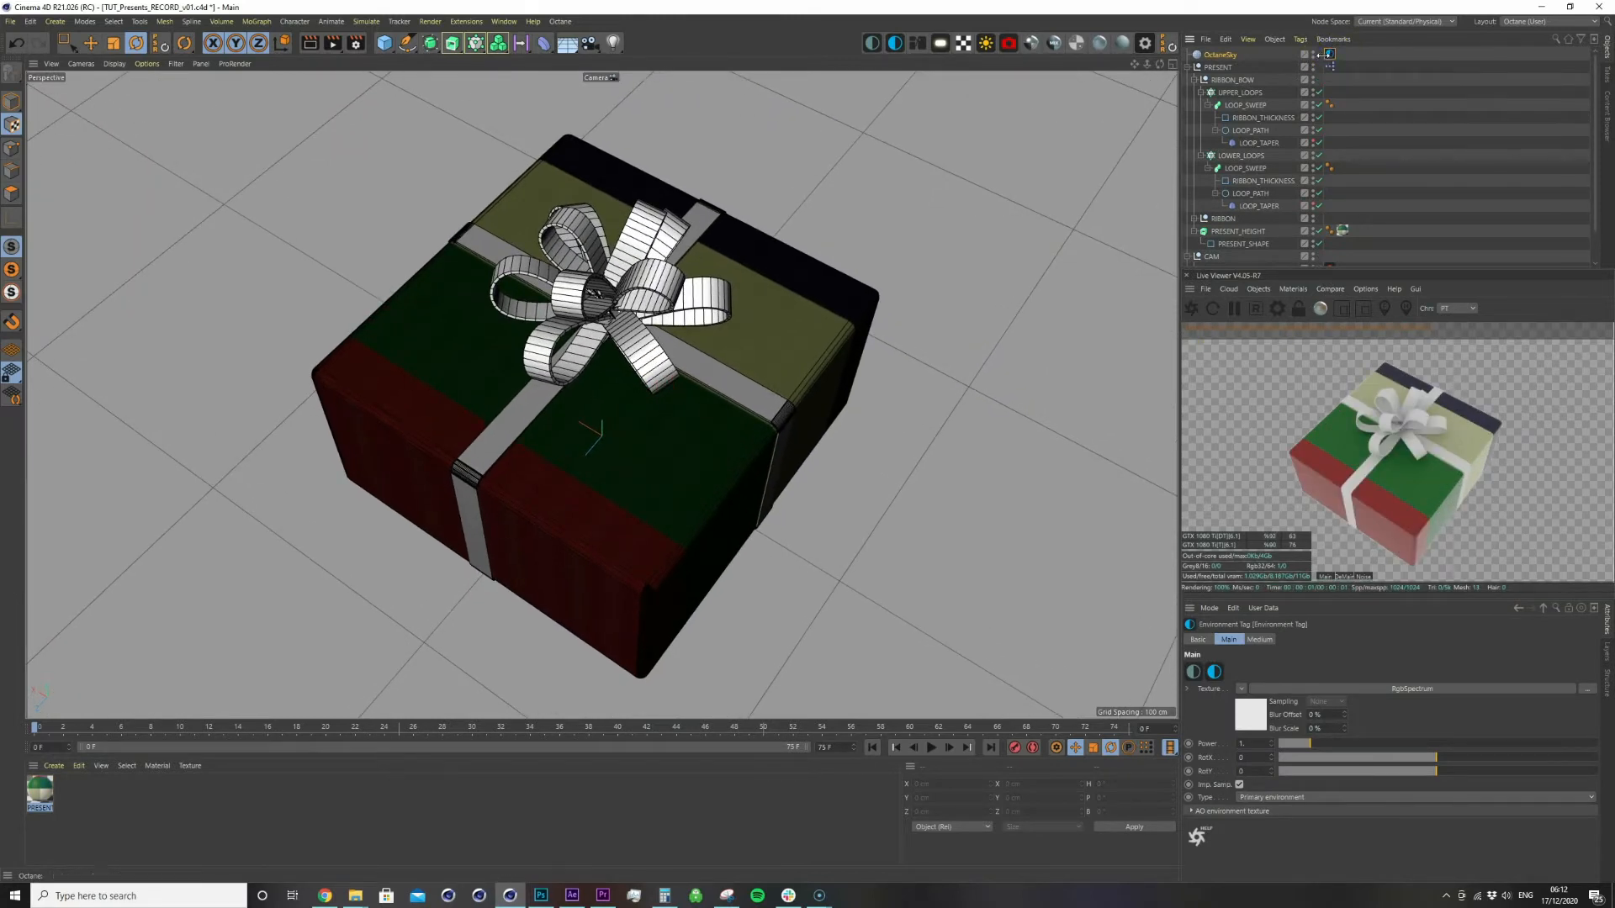
Open the PRESENT null's XPresso graph and its user data manager
double_click(1329, 67)
drag(1171, 65, 305, 94)
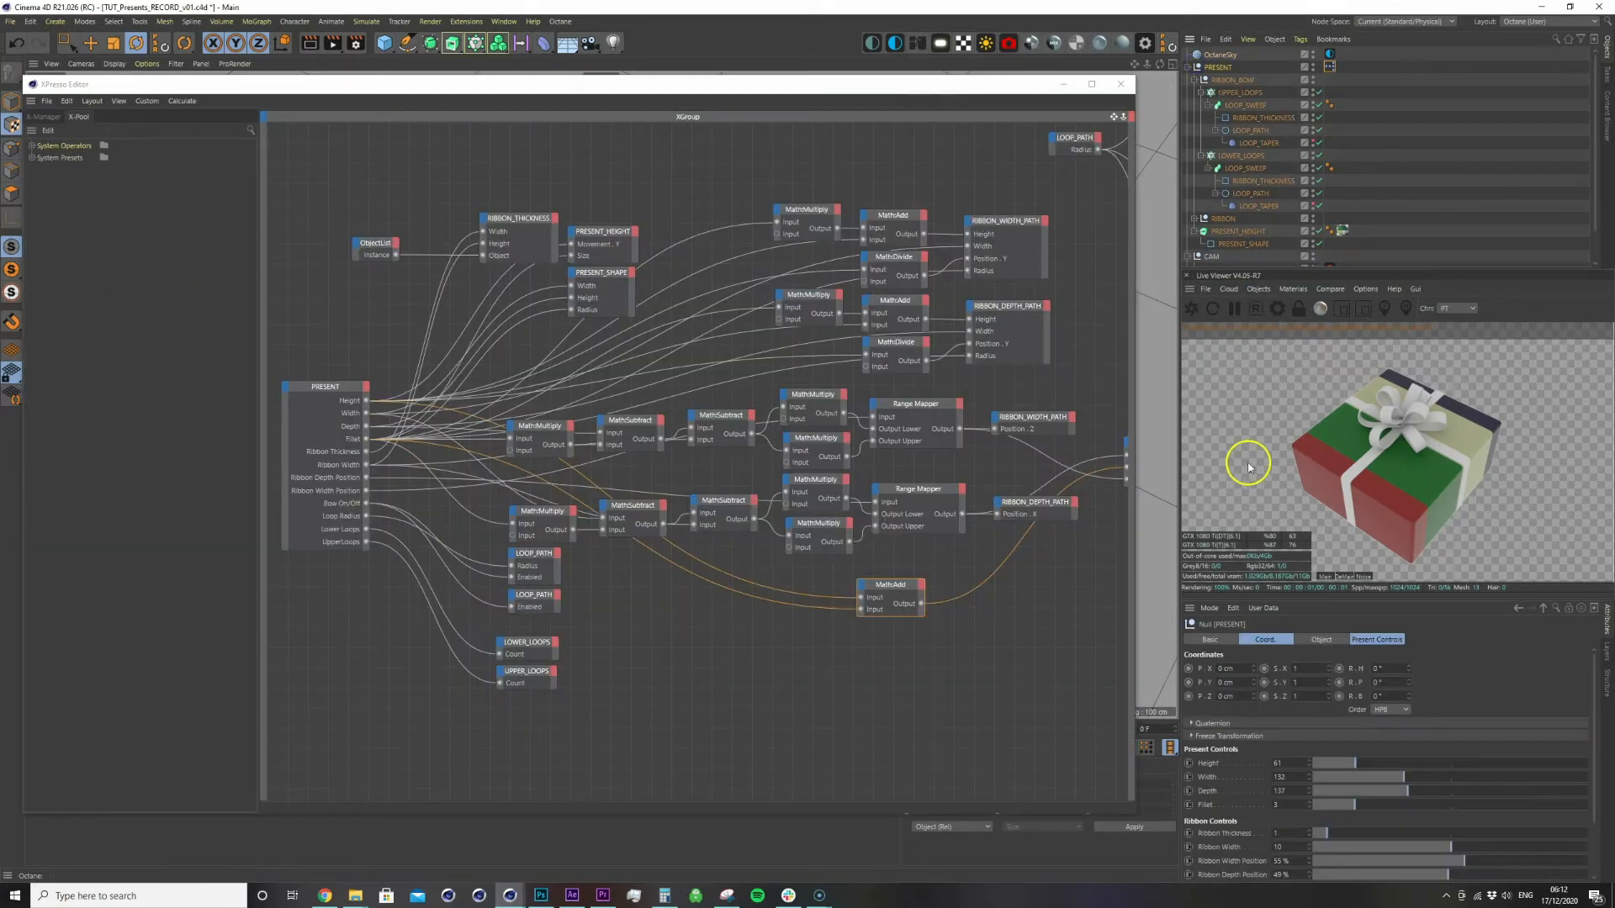
click(1263, 607)
click(1273, 644)
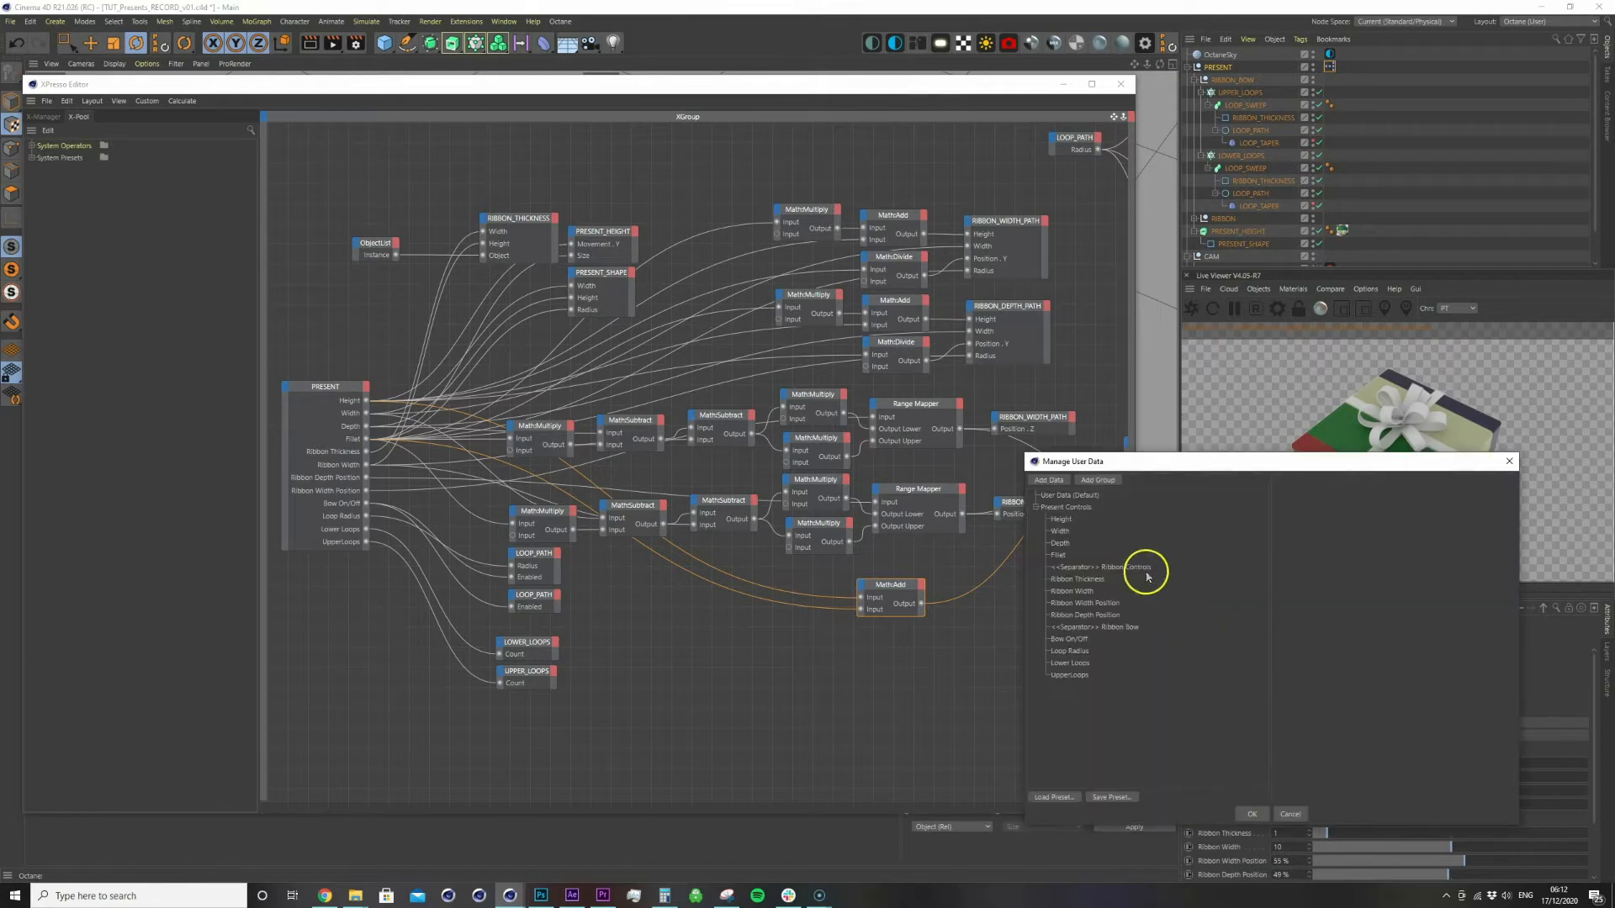
Add a user data entry named Present Colour at the end of Present Controls, as an Integer with a maximum of 15
click(1048, 481)
drag(1058, 508, 1092, 693)
double_click(1380, 510)
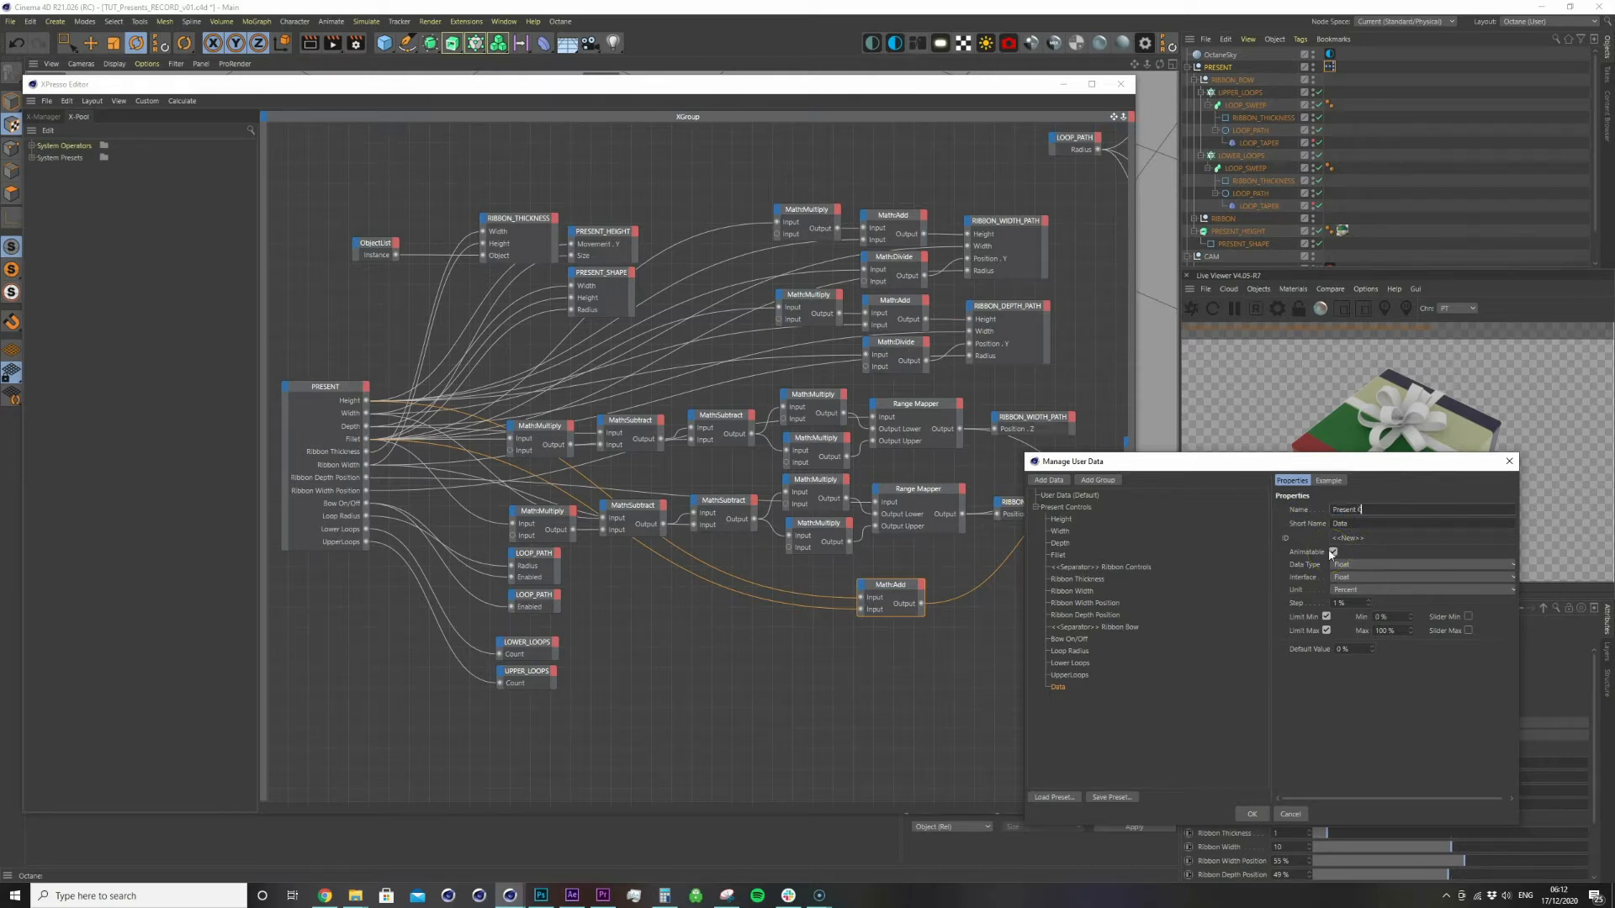
click(1342, 565)
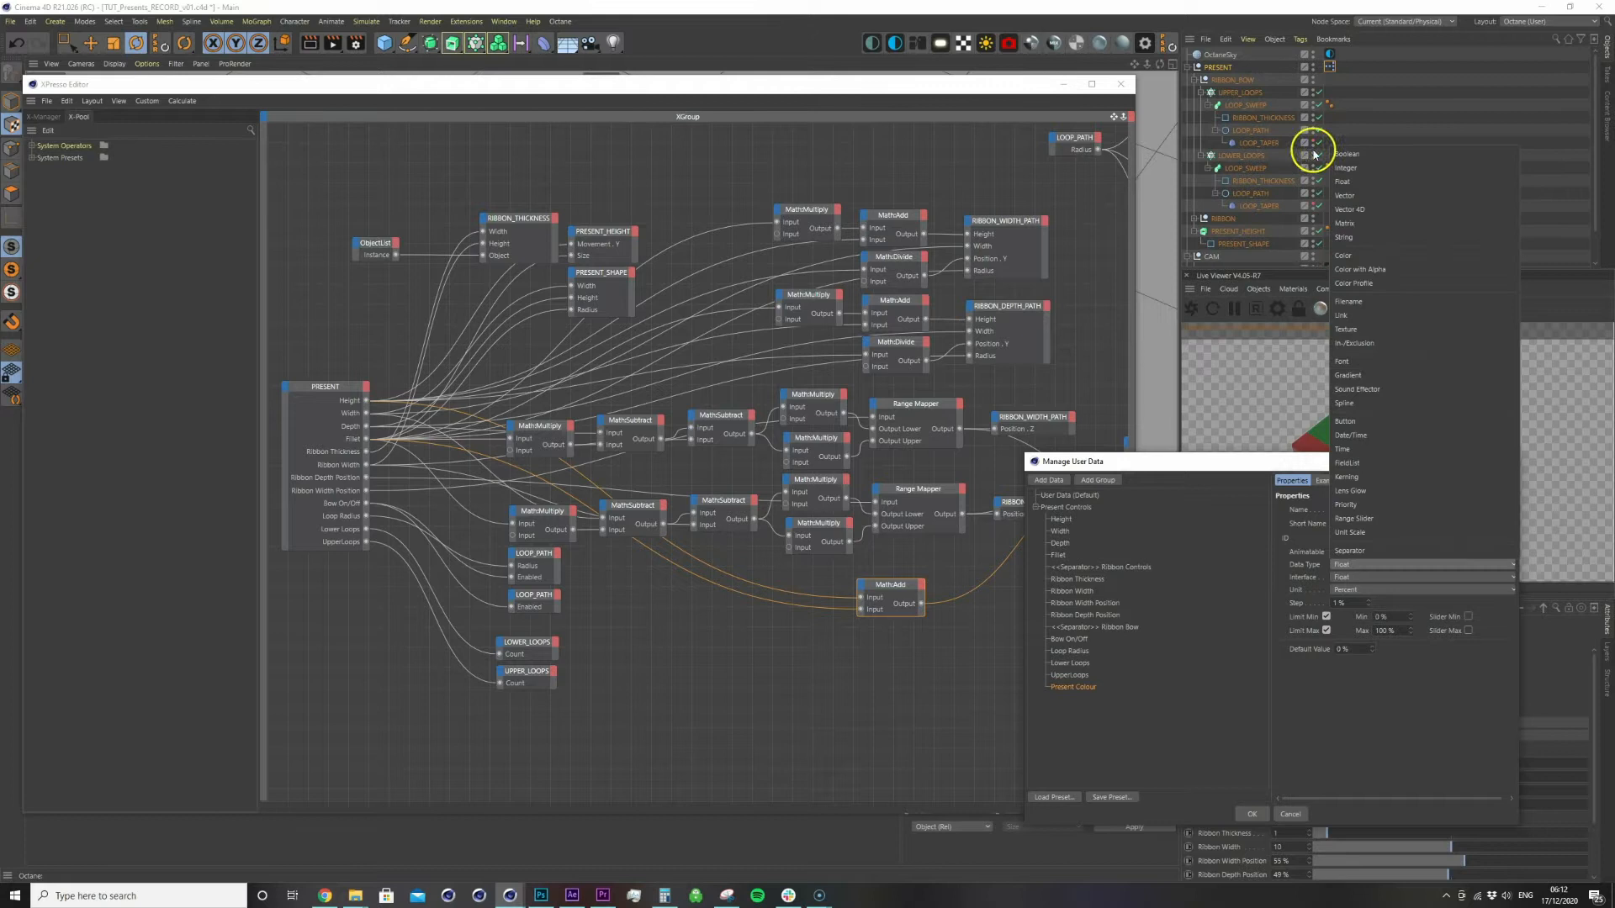
click(1366, 171)
drag(1393, 619, 1328, 621)
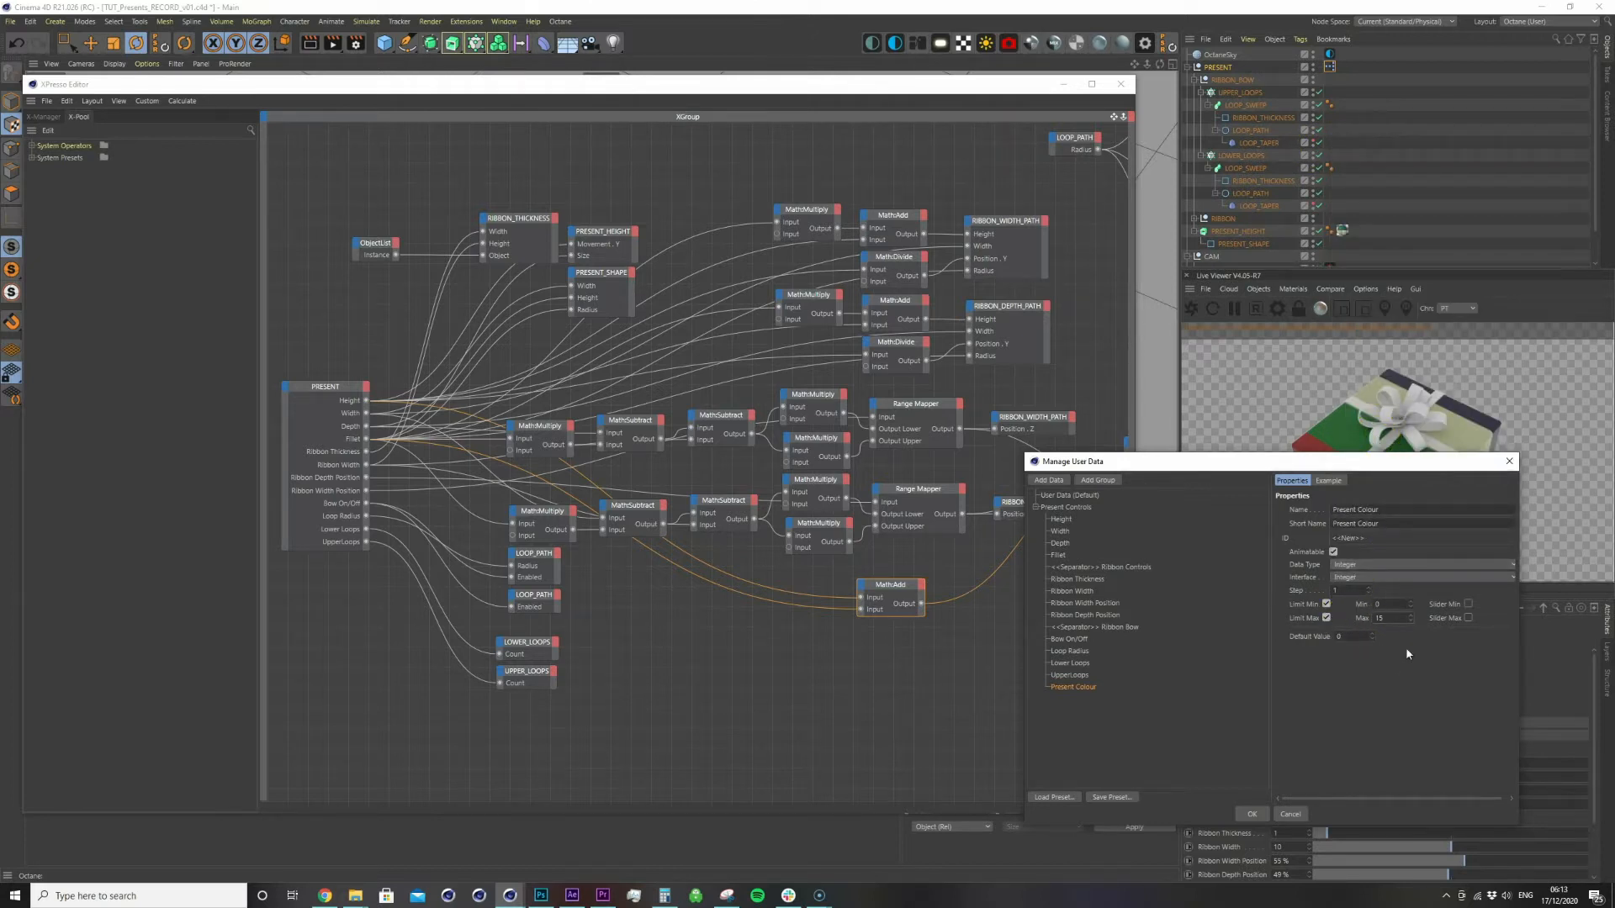
Check the swatch image's colours in Photoshop, and return to Cinema 4D to confirm the Present Colour user data
click(541, 894)
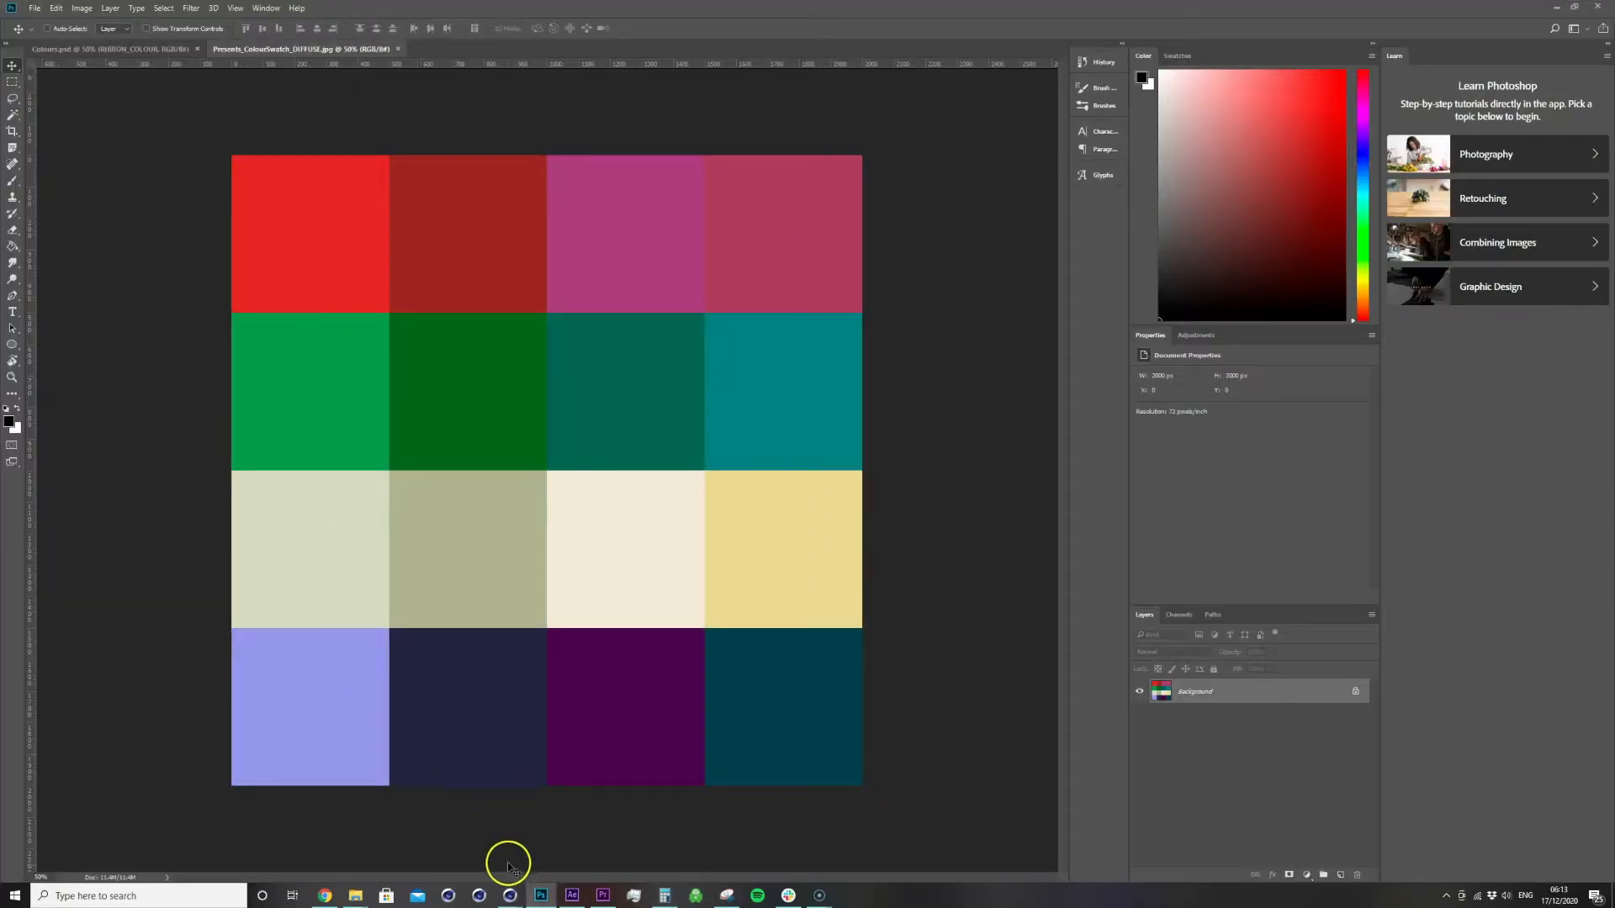
click(509, 895)
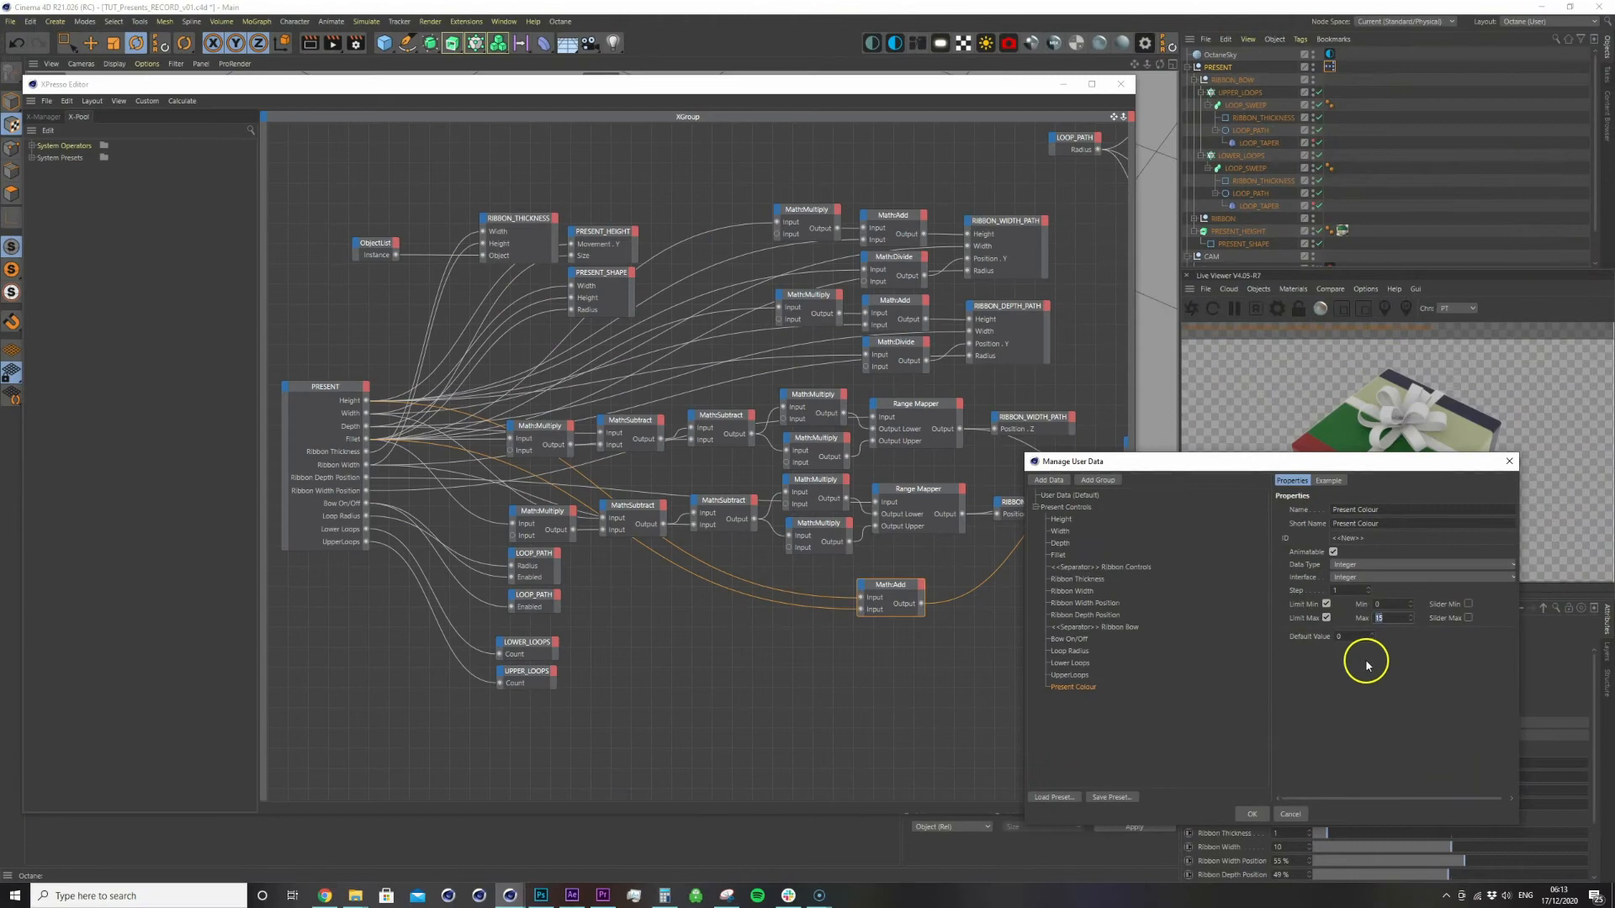
drag(1357, 641, 1345, 645)
click(1391, 620)
drag(1393, 464, 1141, 357)
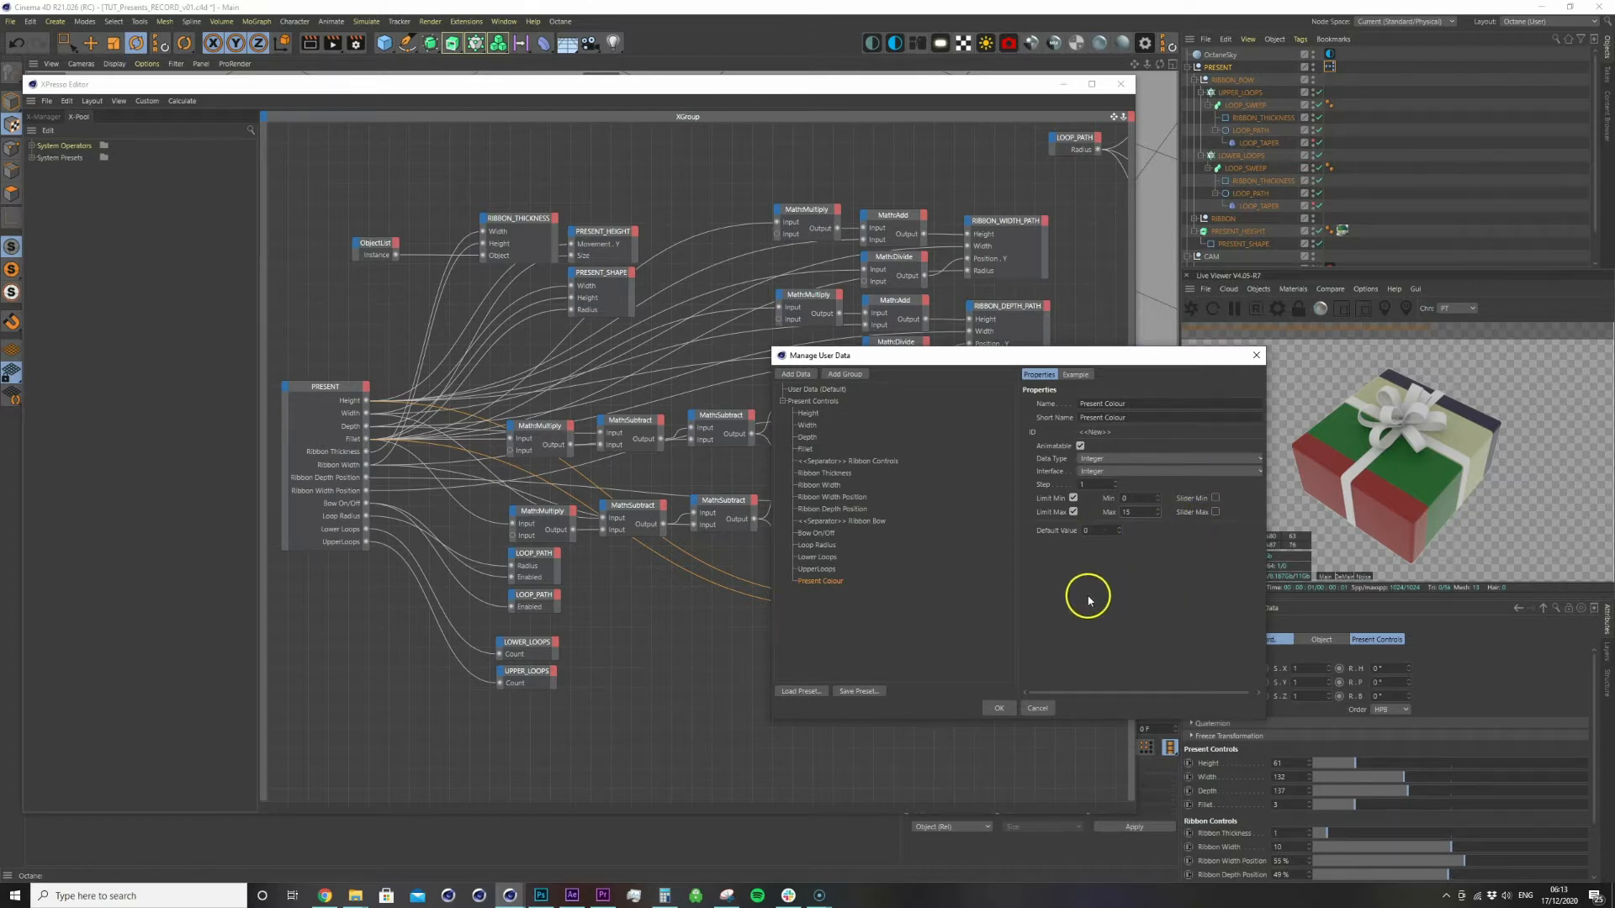
click(1001, 708)
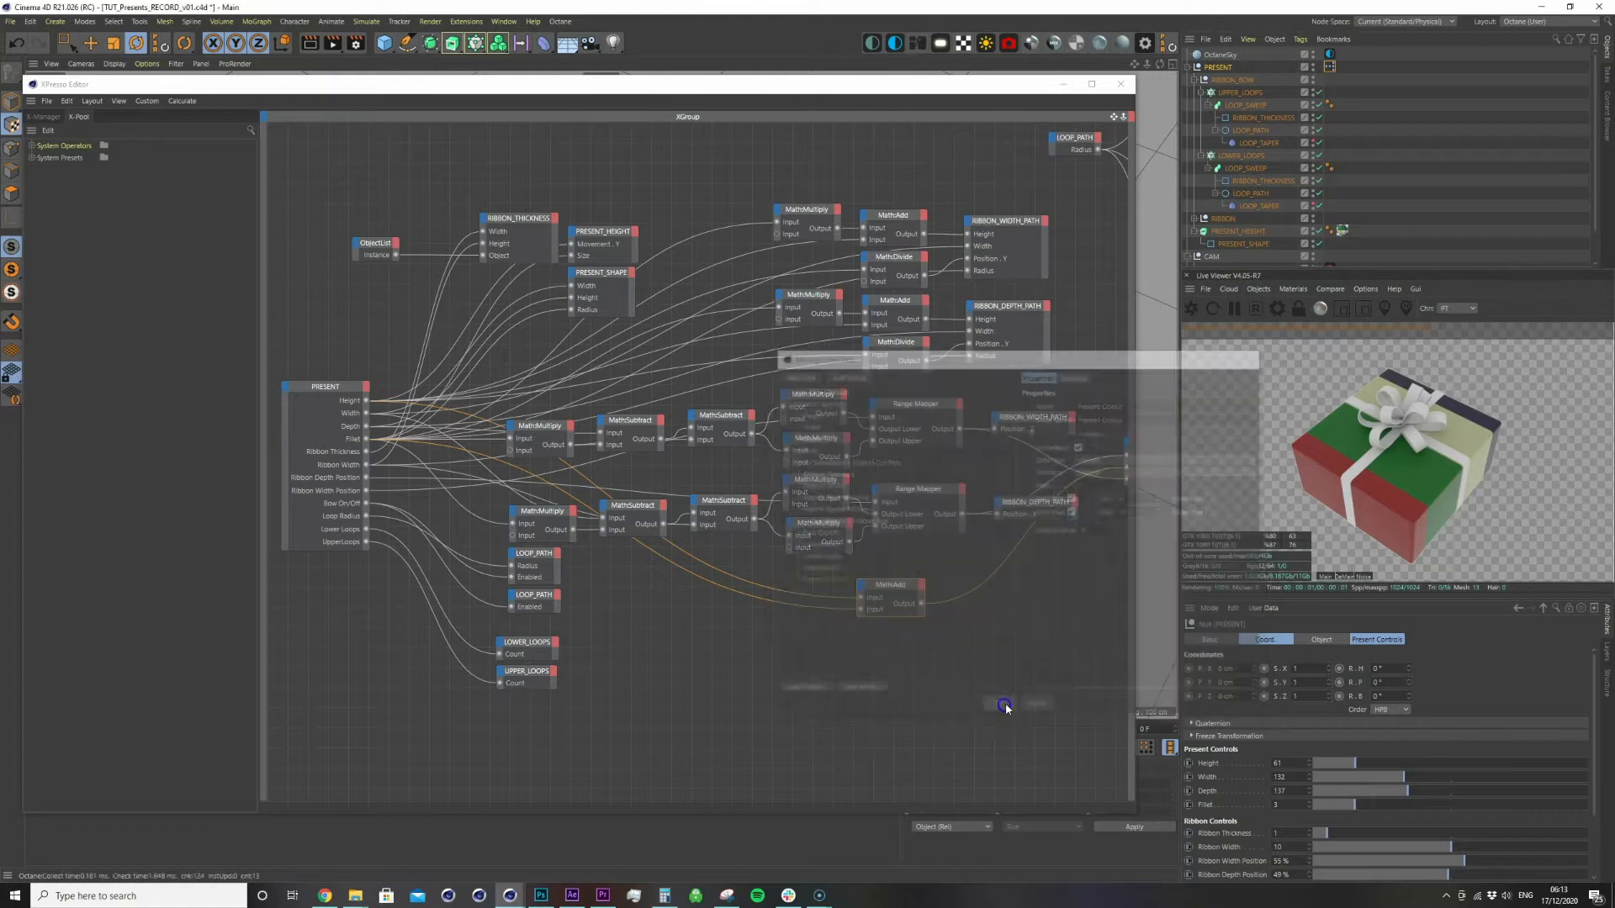
Duplicate the Ribbon Bow separator above the Present Colour entry in the PRESENT user data and name it Present Colour
click(1402, 642)
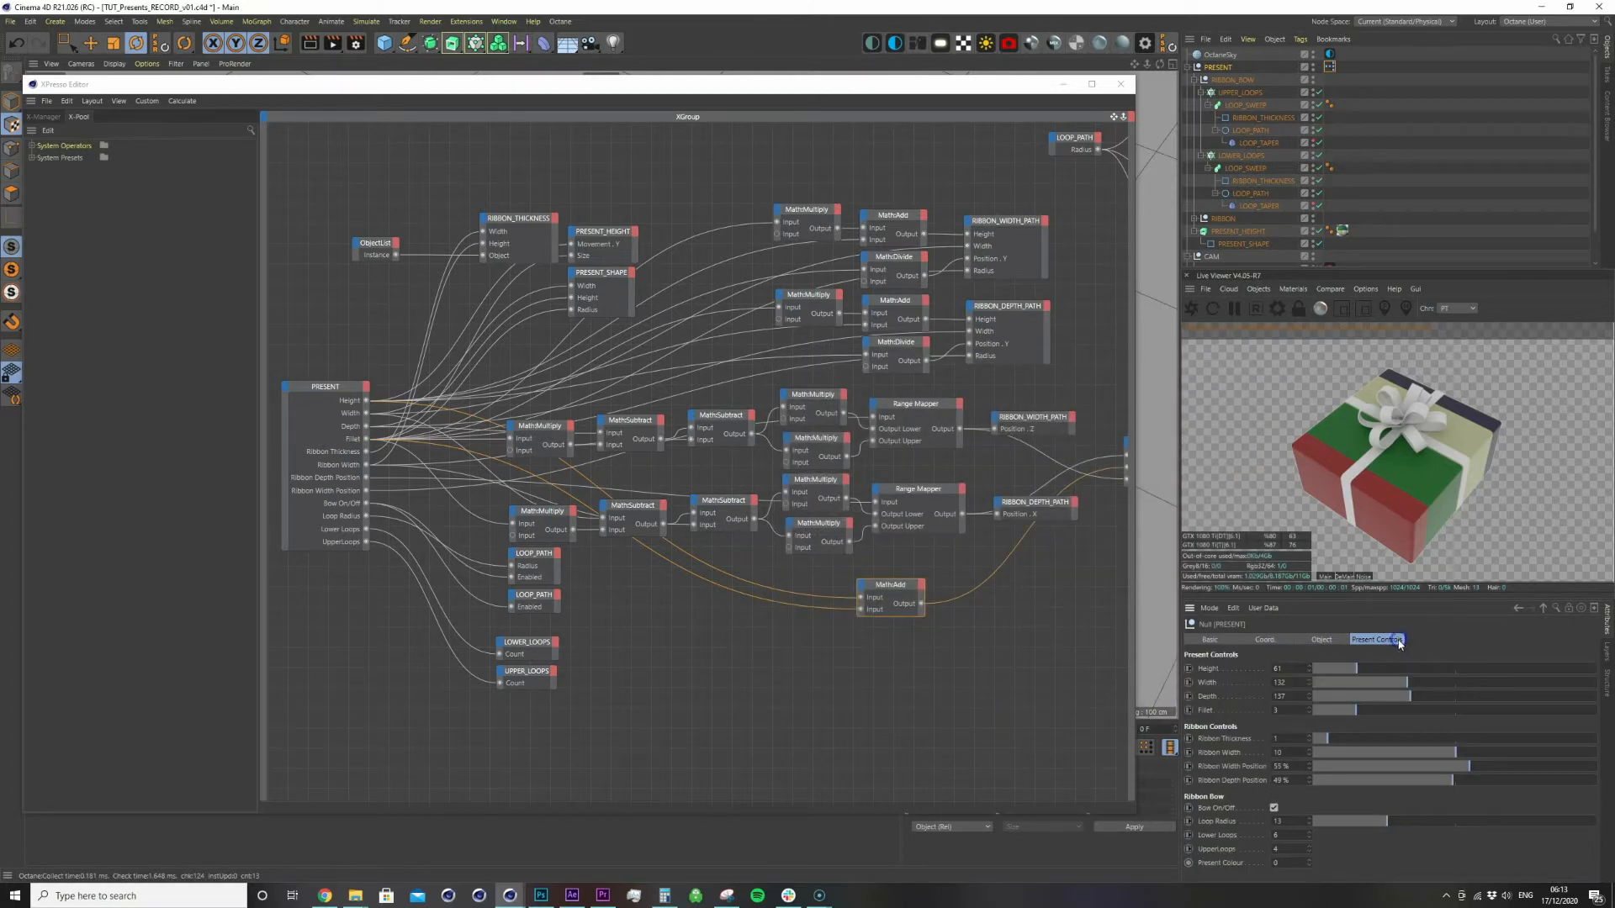
click(1264, 608)
click(1273, 625)
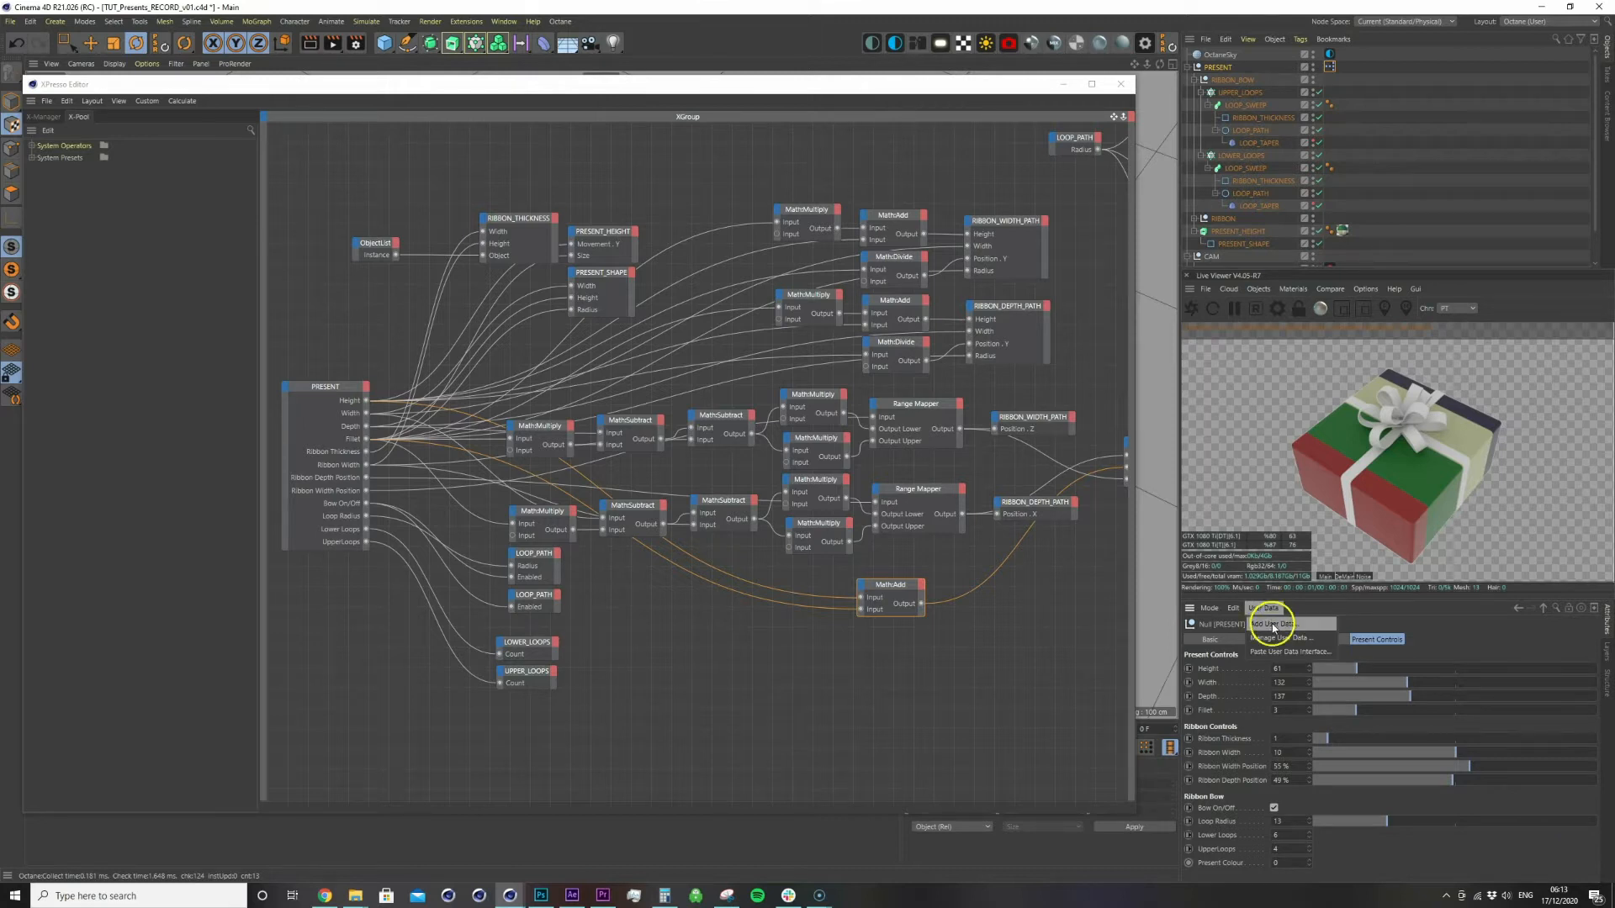
click(1281, 831)
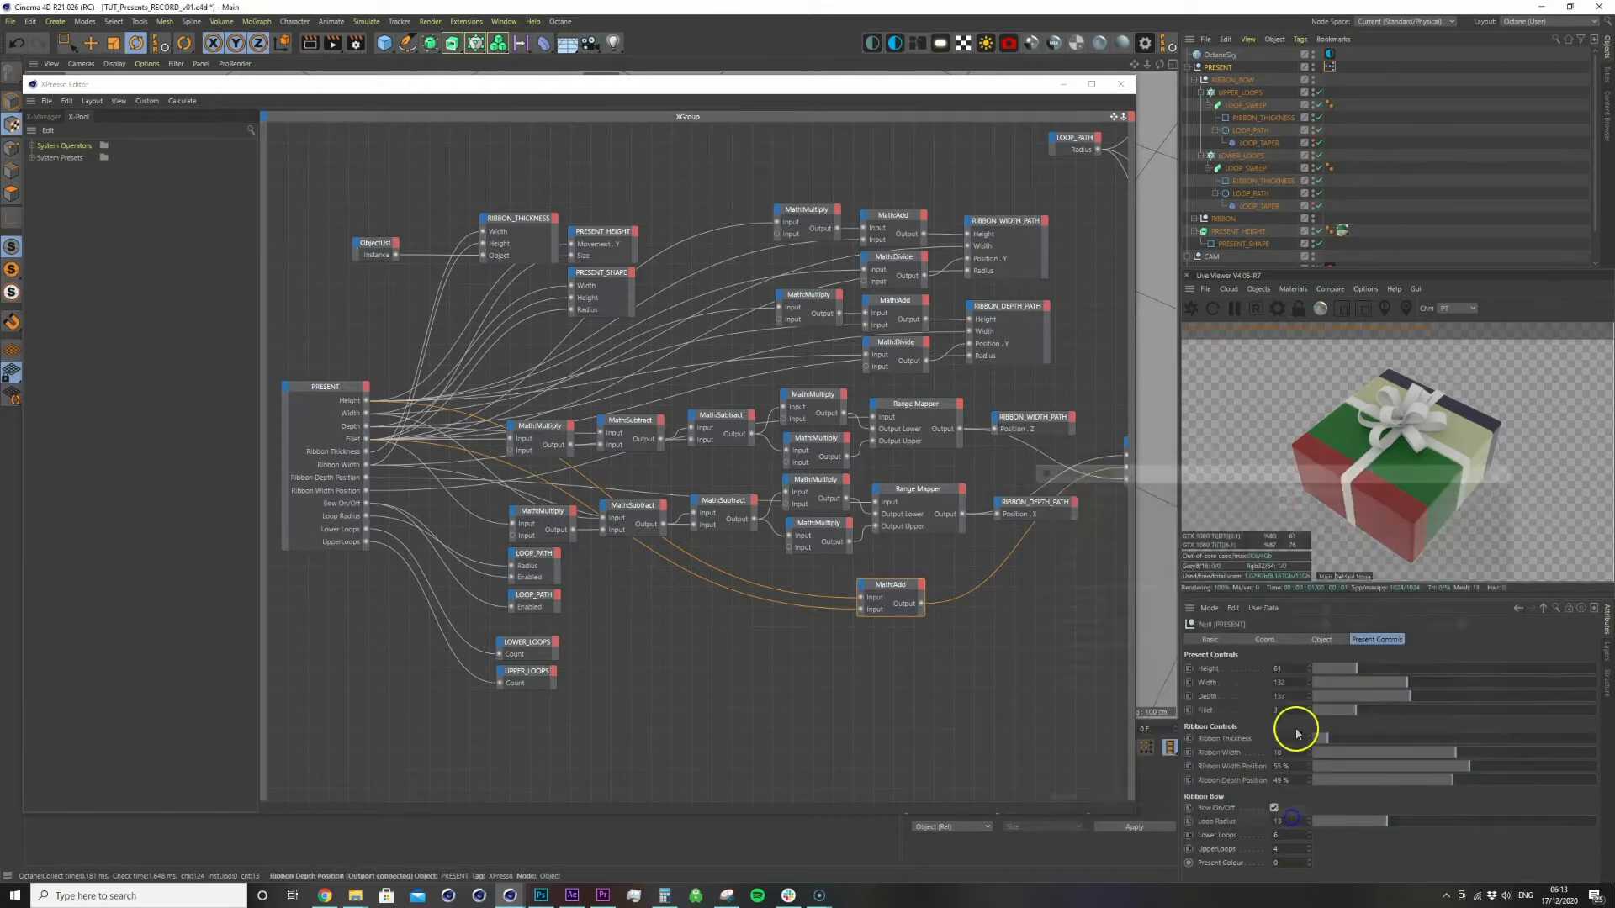
click(1264, 608)
click(1272, 638)
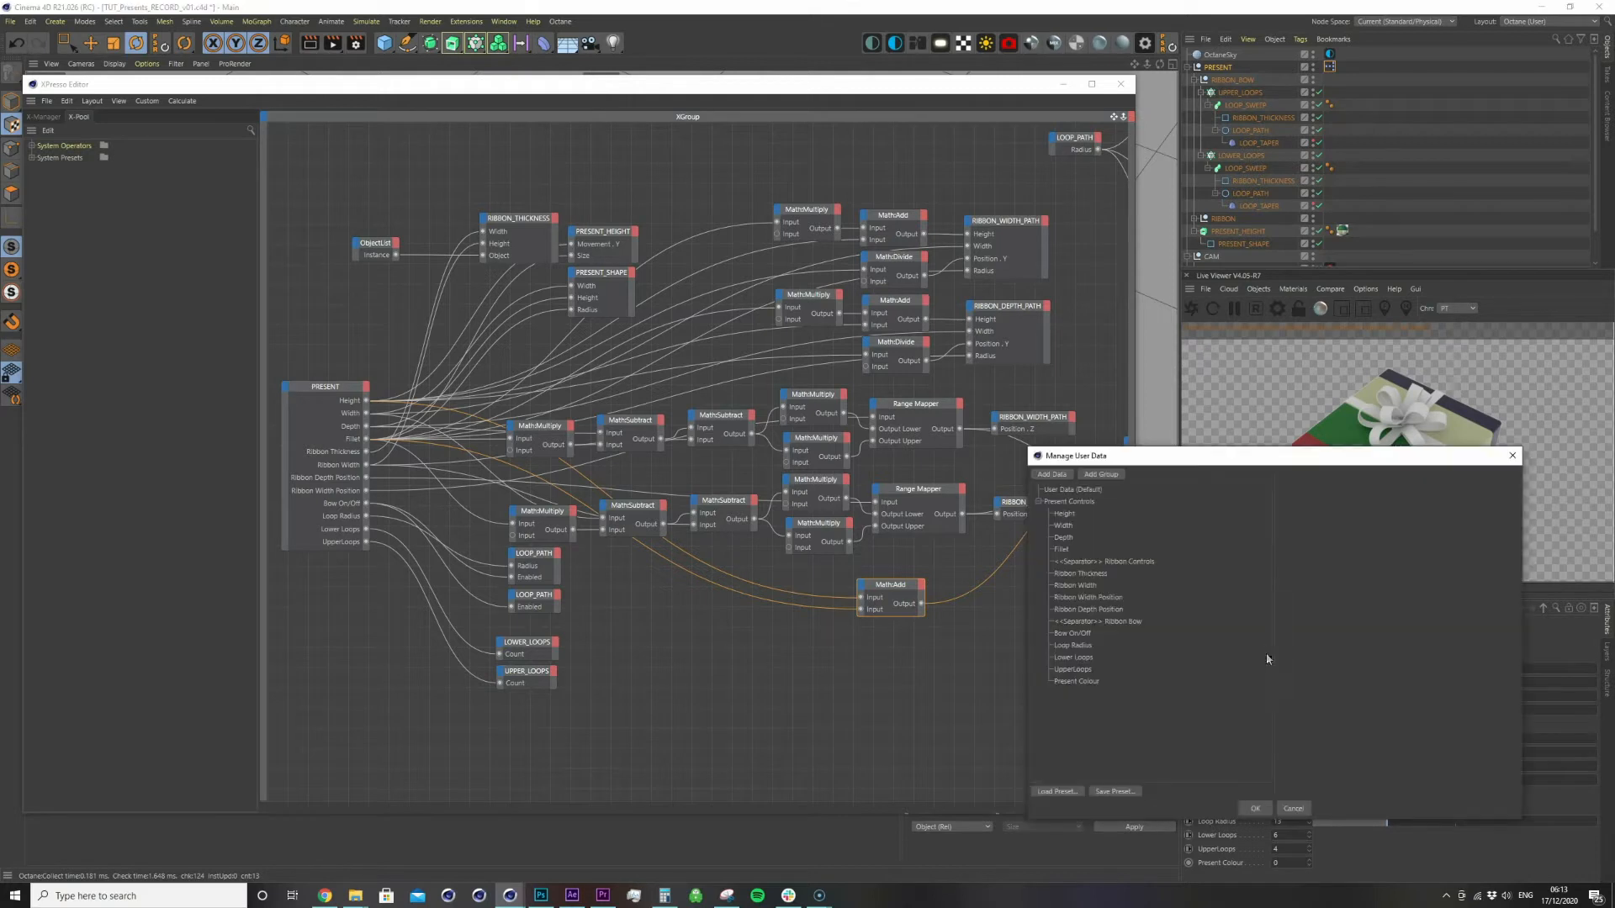
right_click(1083, 623)
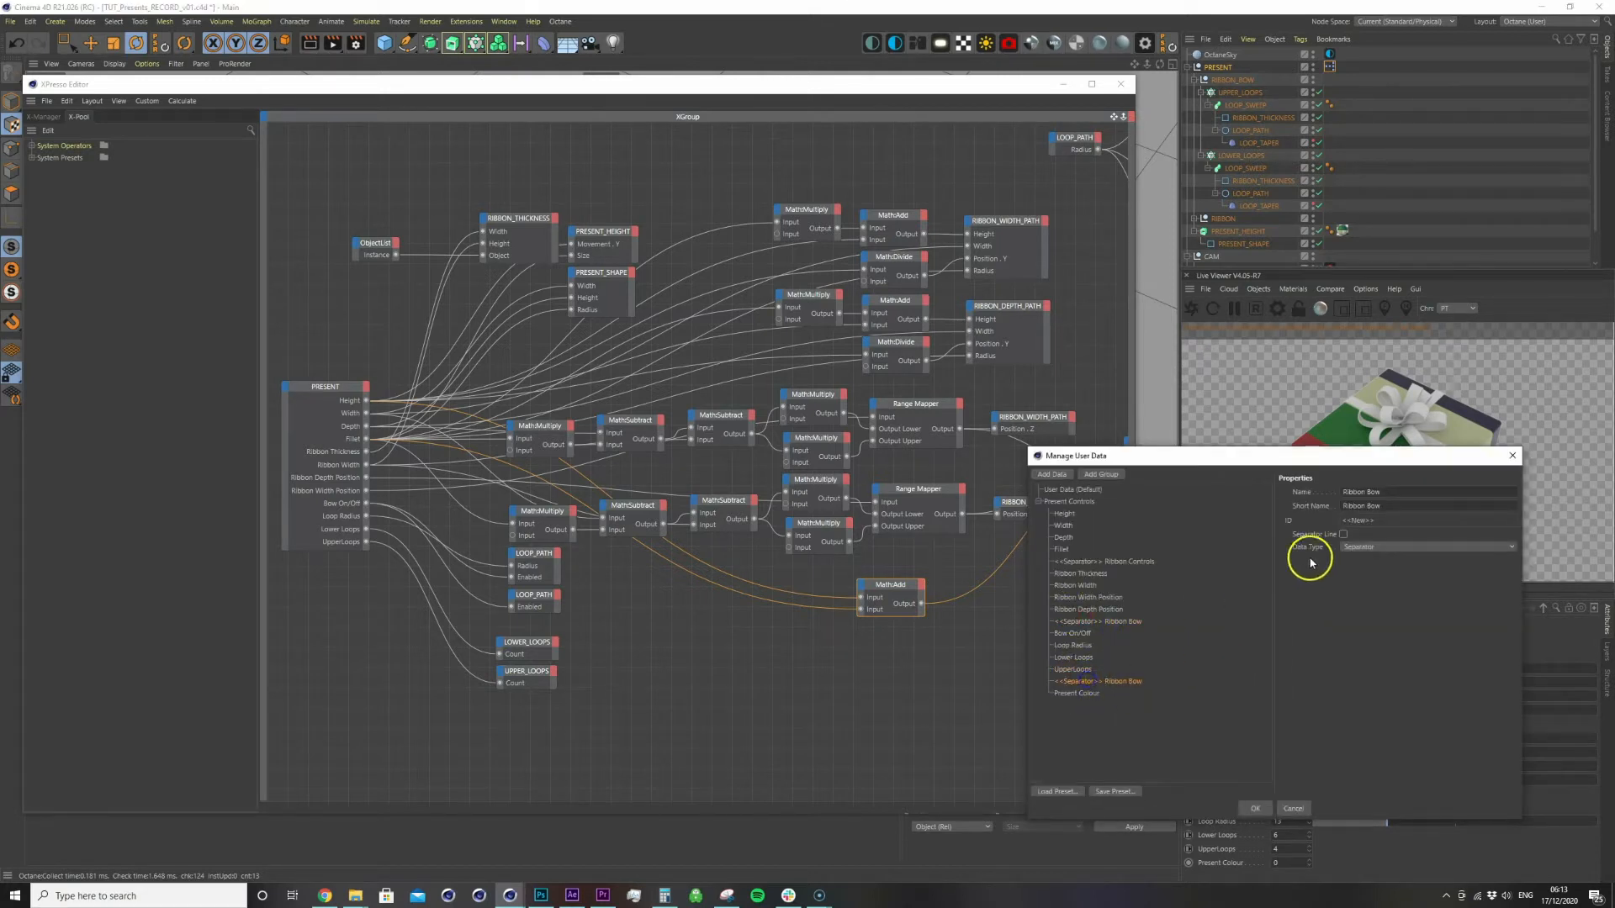
click(1403, 494)
text(Present Colour)
key(Return)
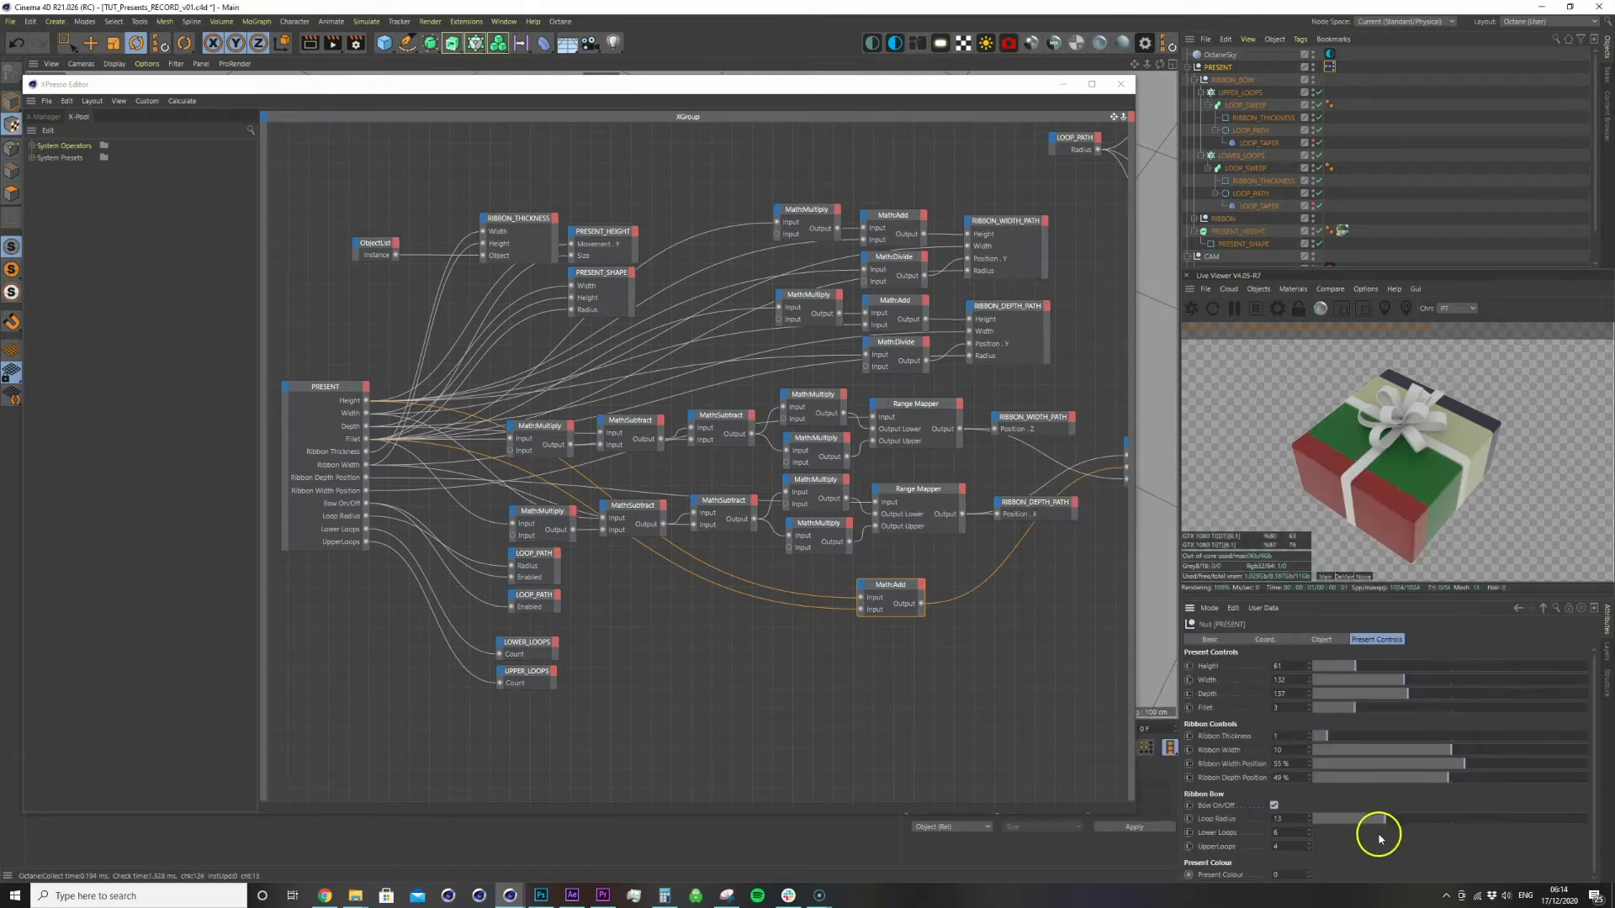
Raise the Present Colour value to 15 and add a Present Colour output port to the PRESENT node
drag(1308, 873, 1308, 873)
click(367, 388)
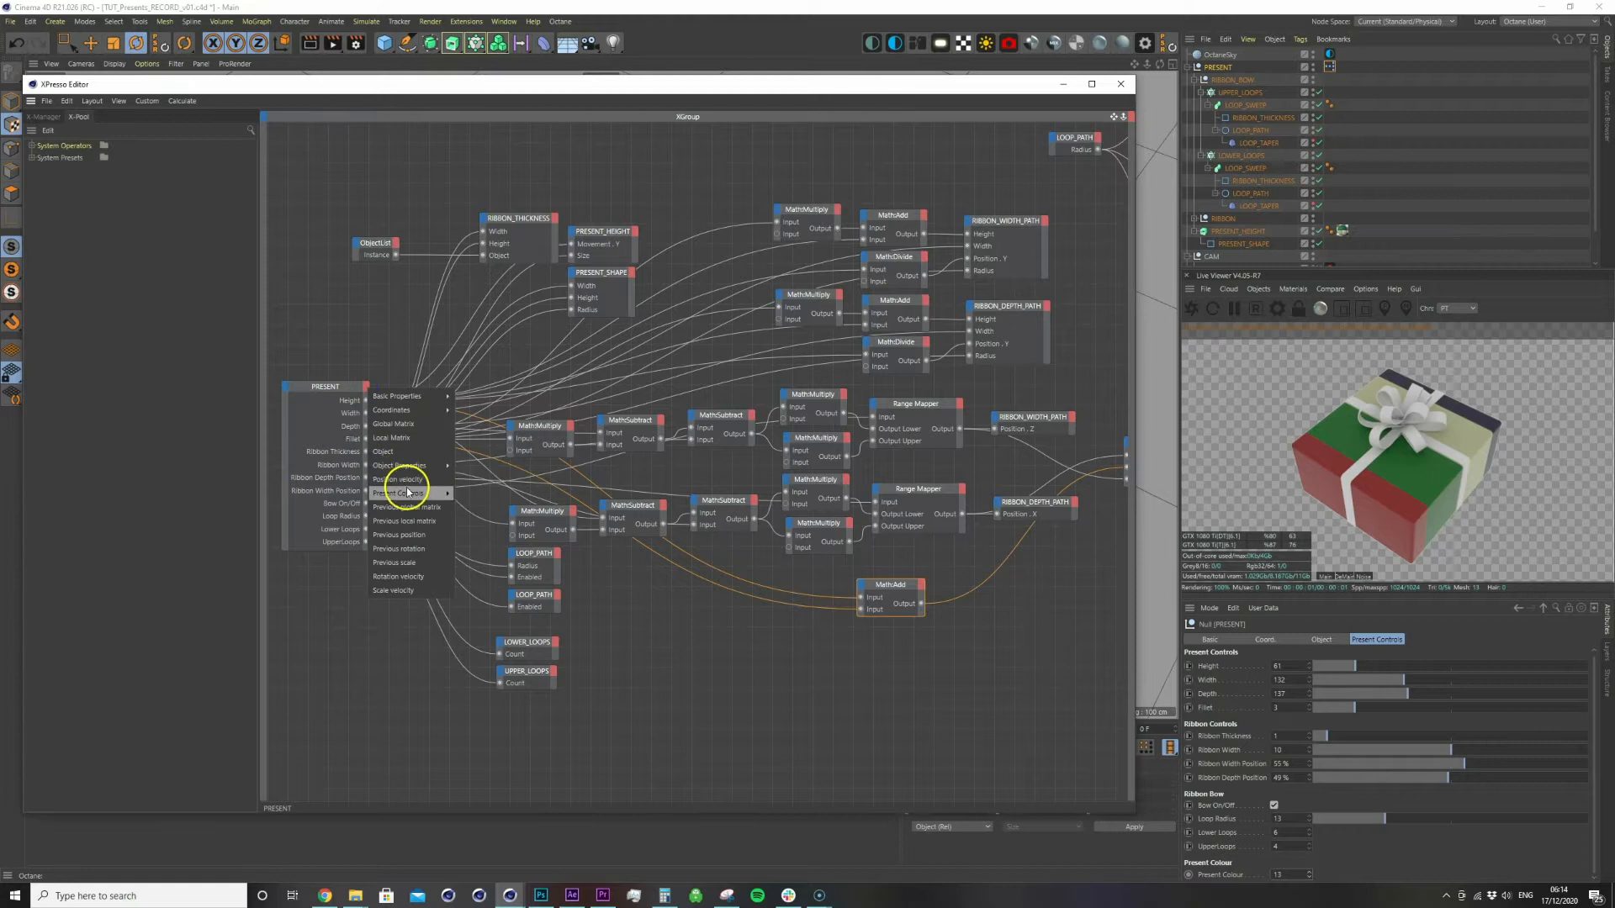
mouse_move(406, 494)
click(520, 576)
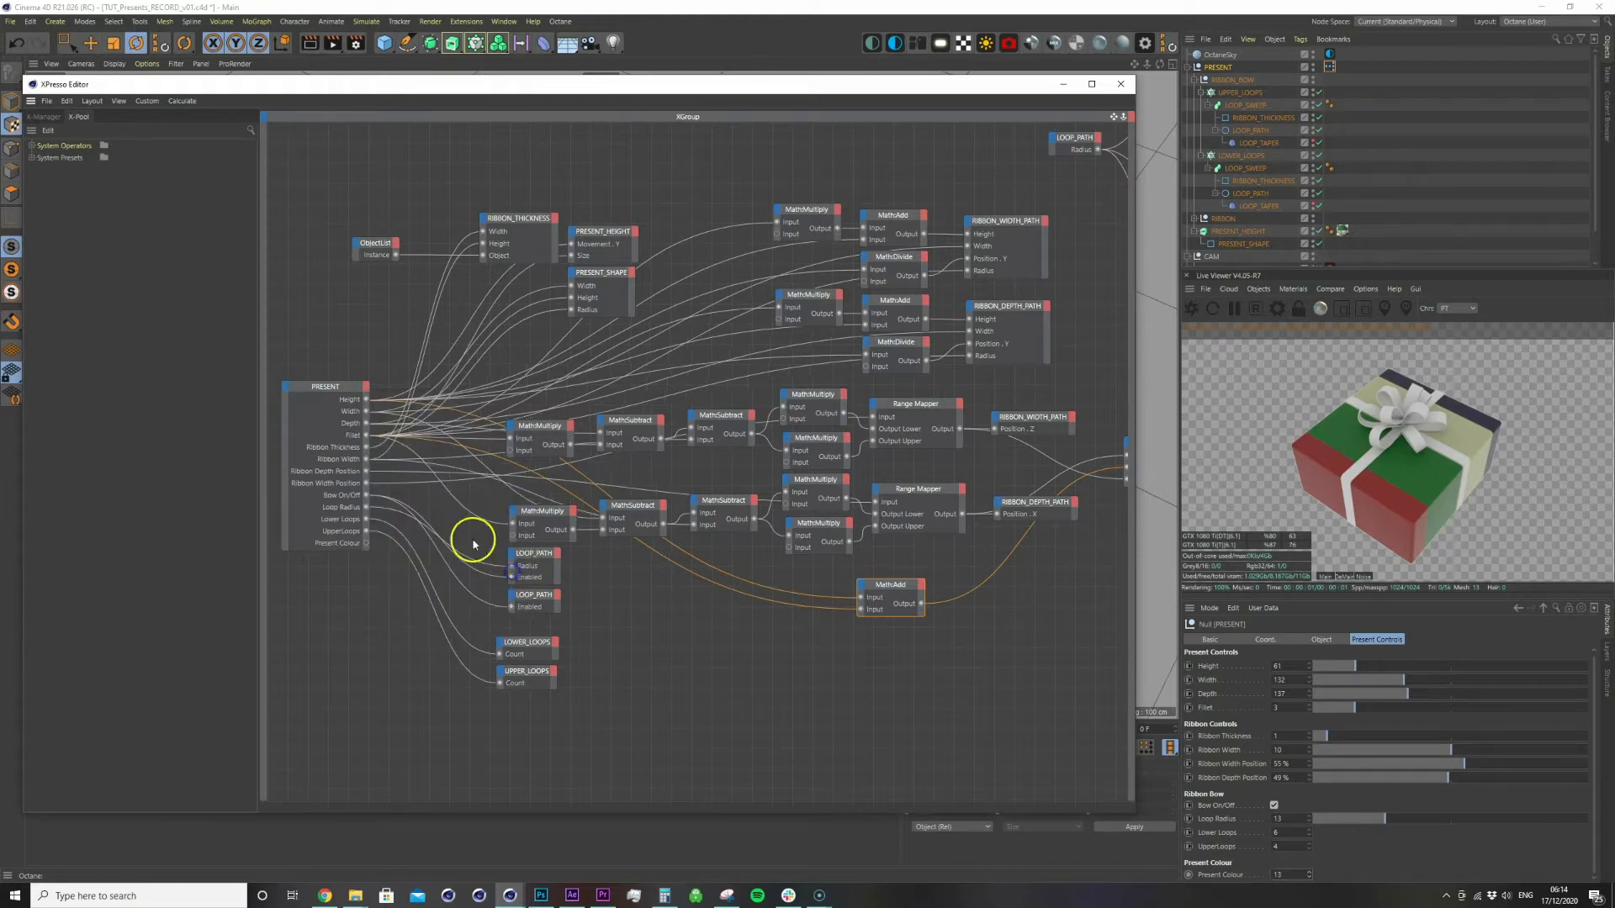
Move the LOWER_LOOPS and UPPER_LOOPS nodes up beside the two LOOP_PATH nodes to free space in the graph
drag(572, 708, 515, 639)
drag(535, 643, 606, 557)
click(673, 661)
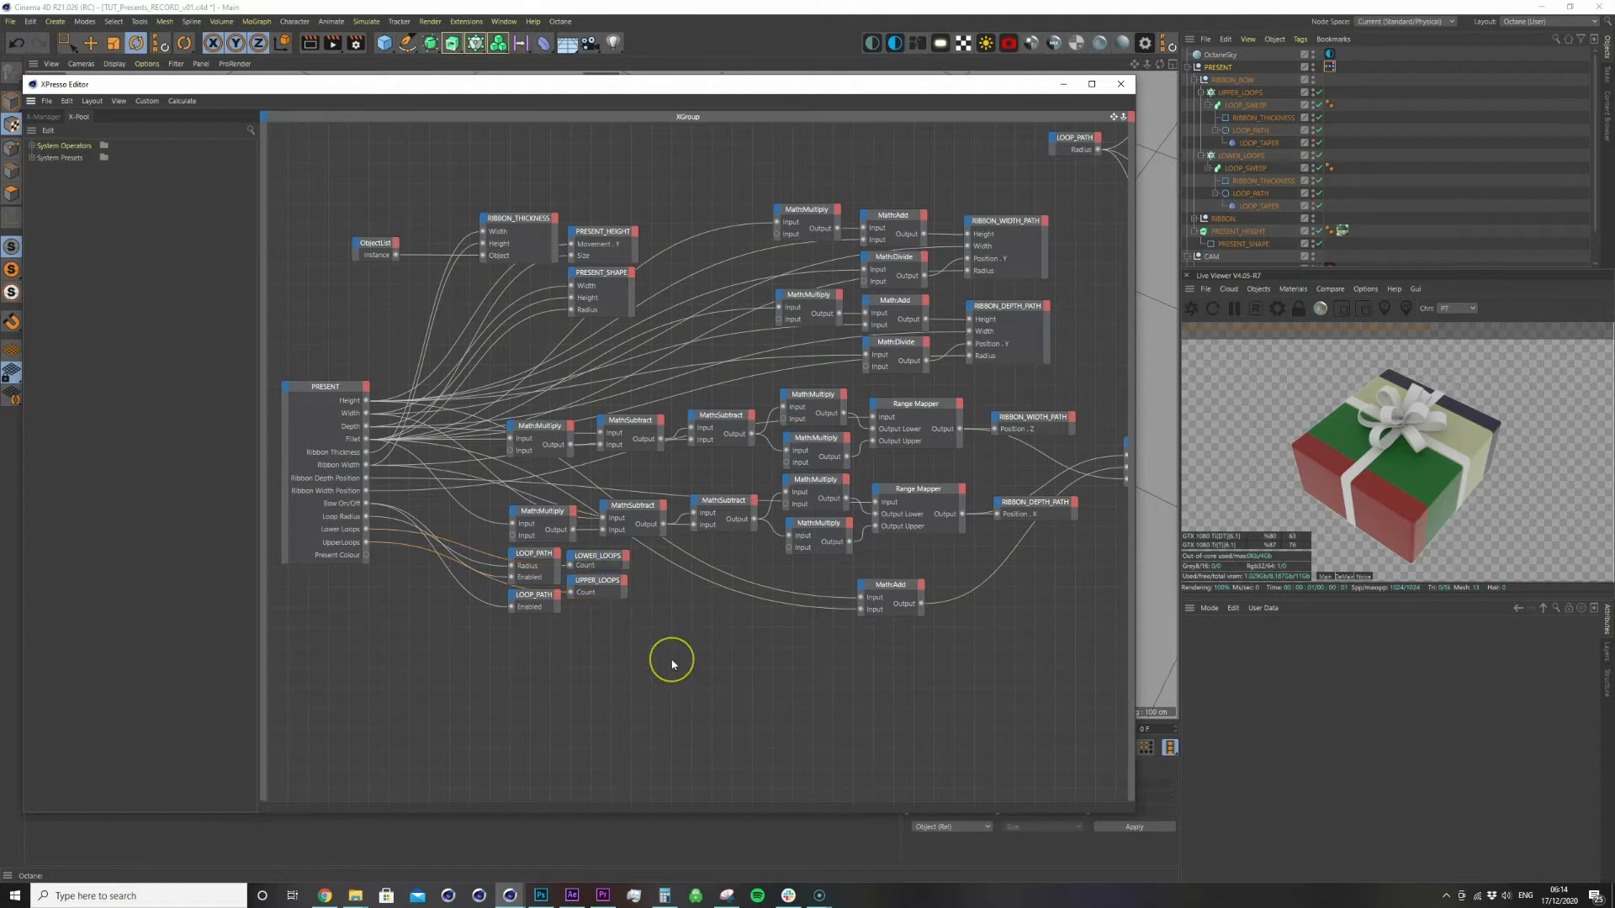
Add a Range Mapper node to the empty area below the LOOP_PATH nodes
right_click(670, 665)
click(692, 667)
mouse_move(782, 668)
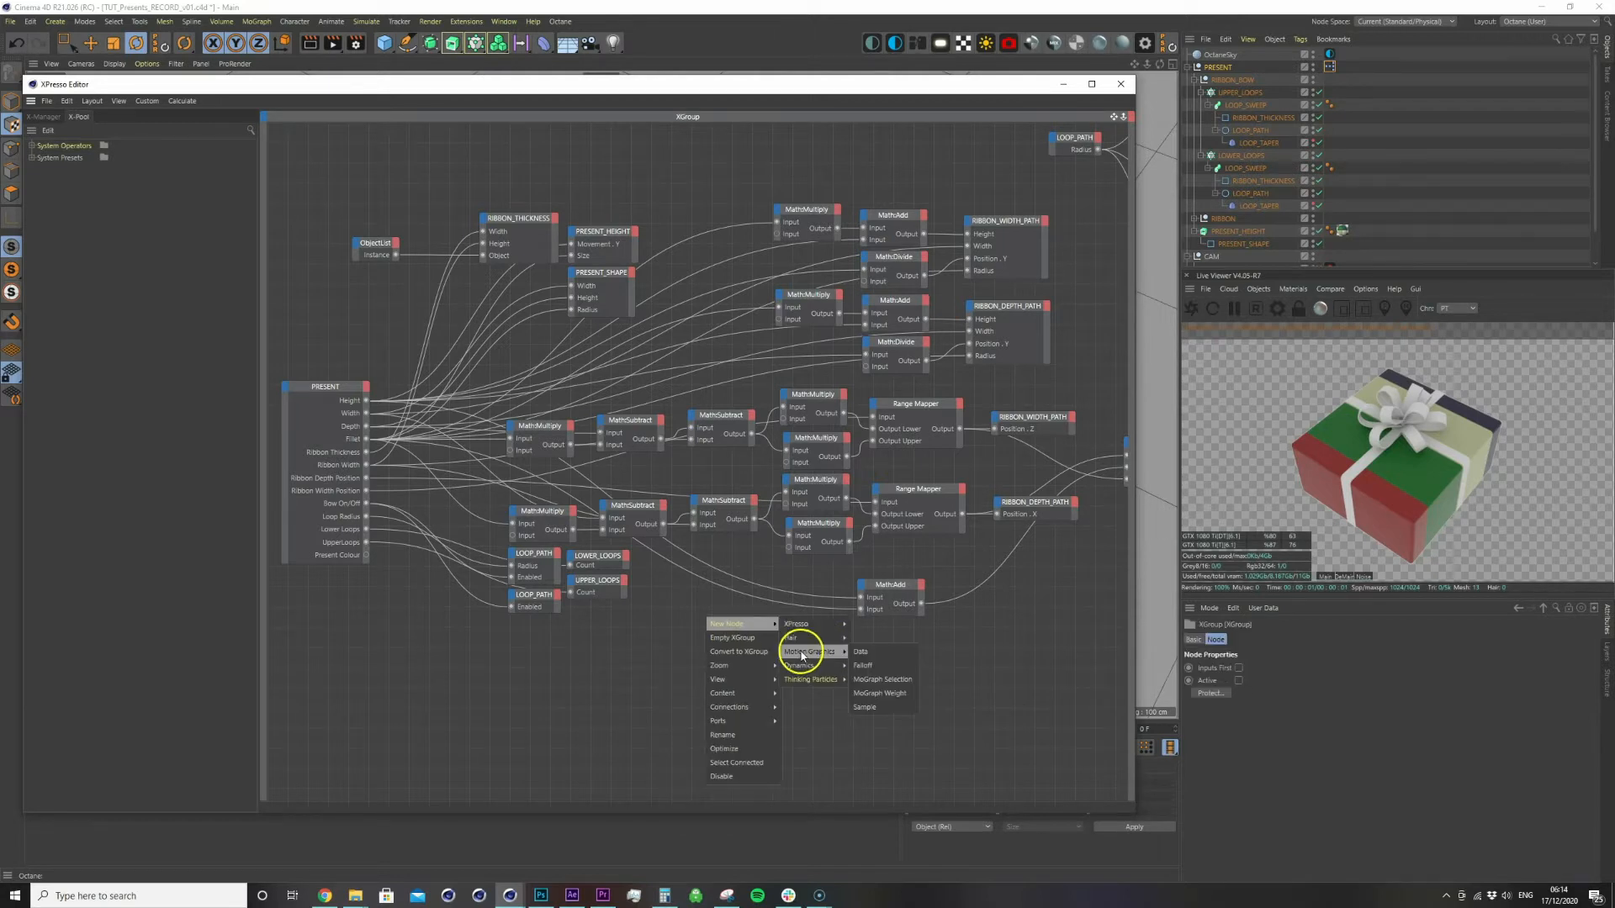
mouse_move(815, 623)
mouse_move(864, 668)
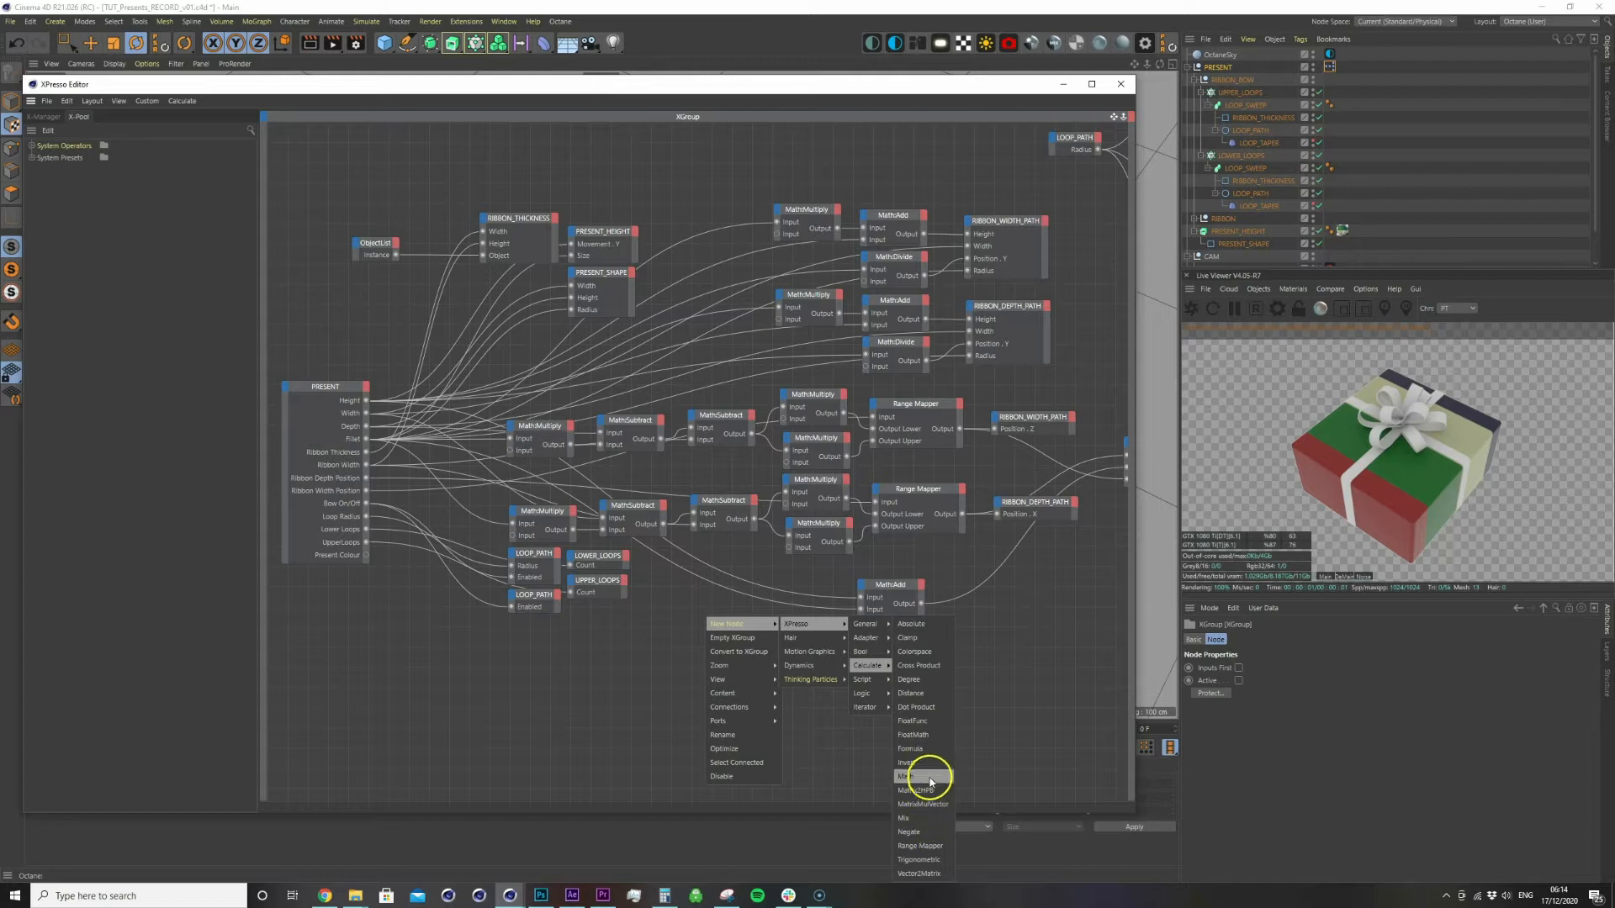
click(918, 844)
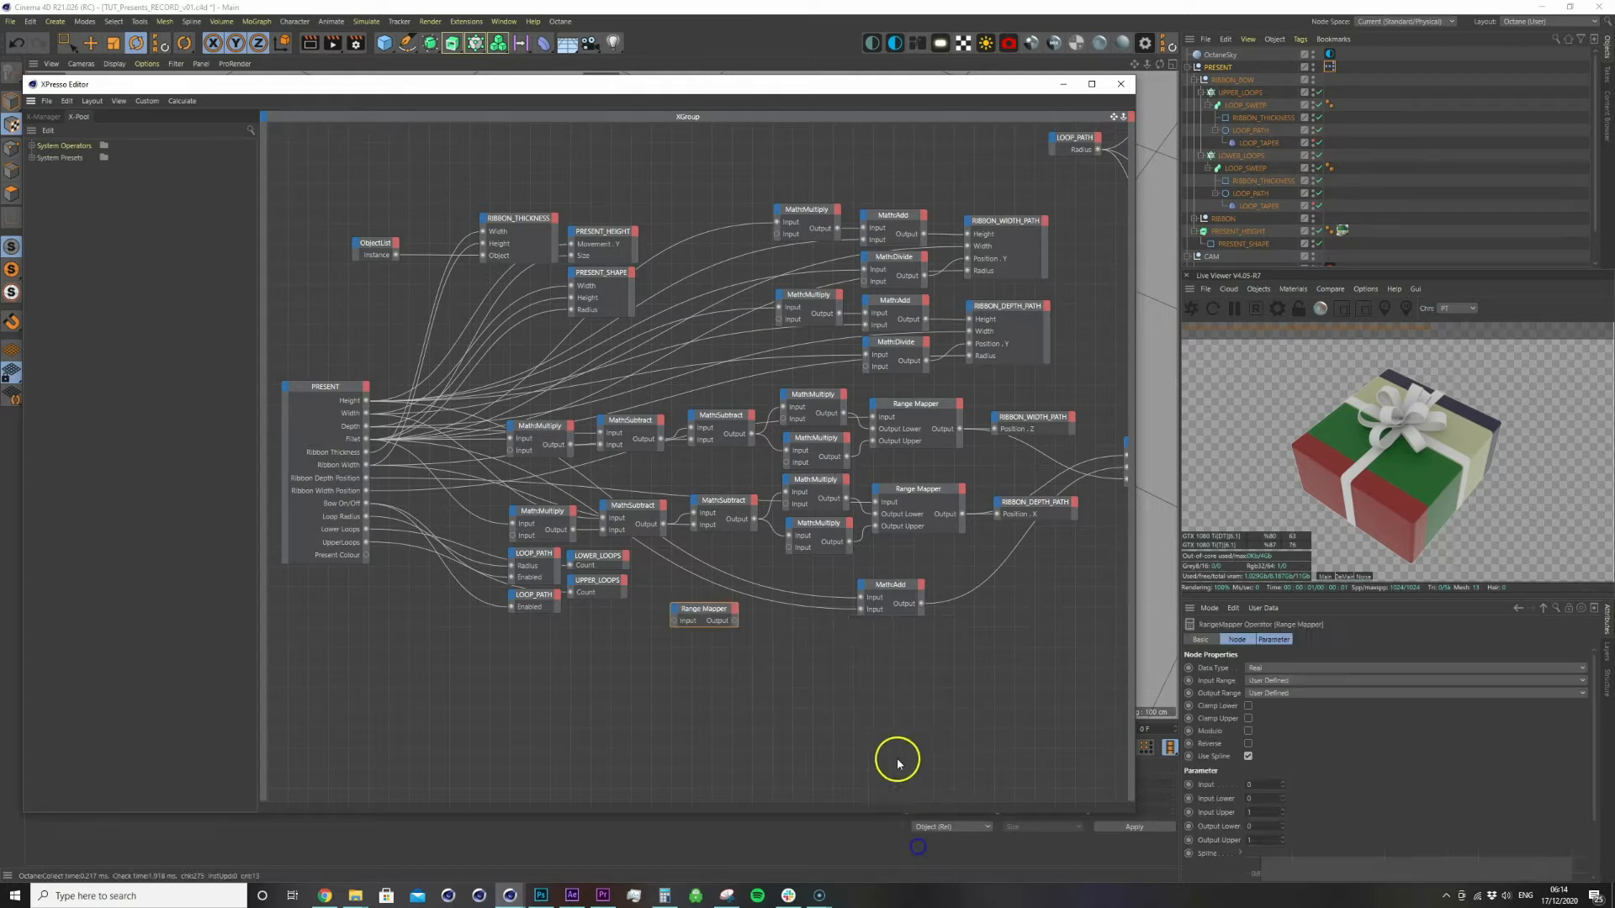
Set the new Range Mapper to User Defined input and Percent output with Output Upper 25%, and connect Present Colour to its input
click(1270, 682)
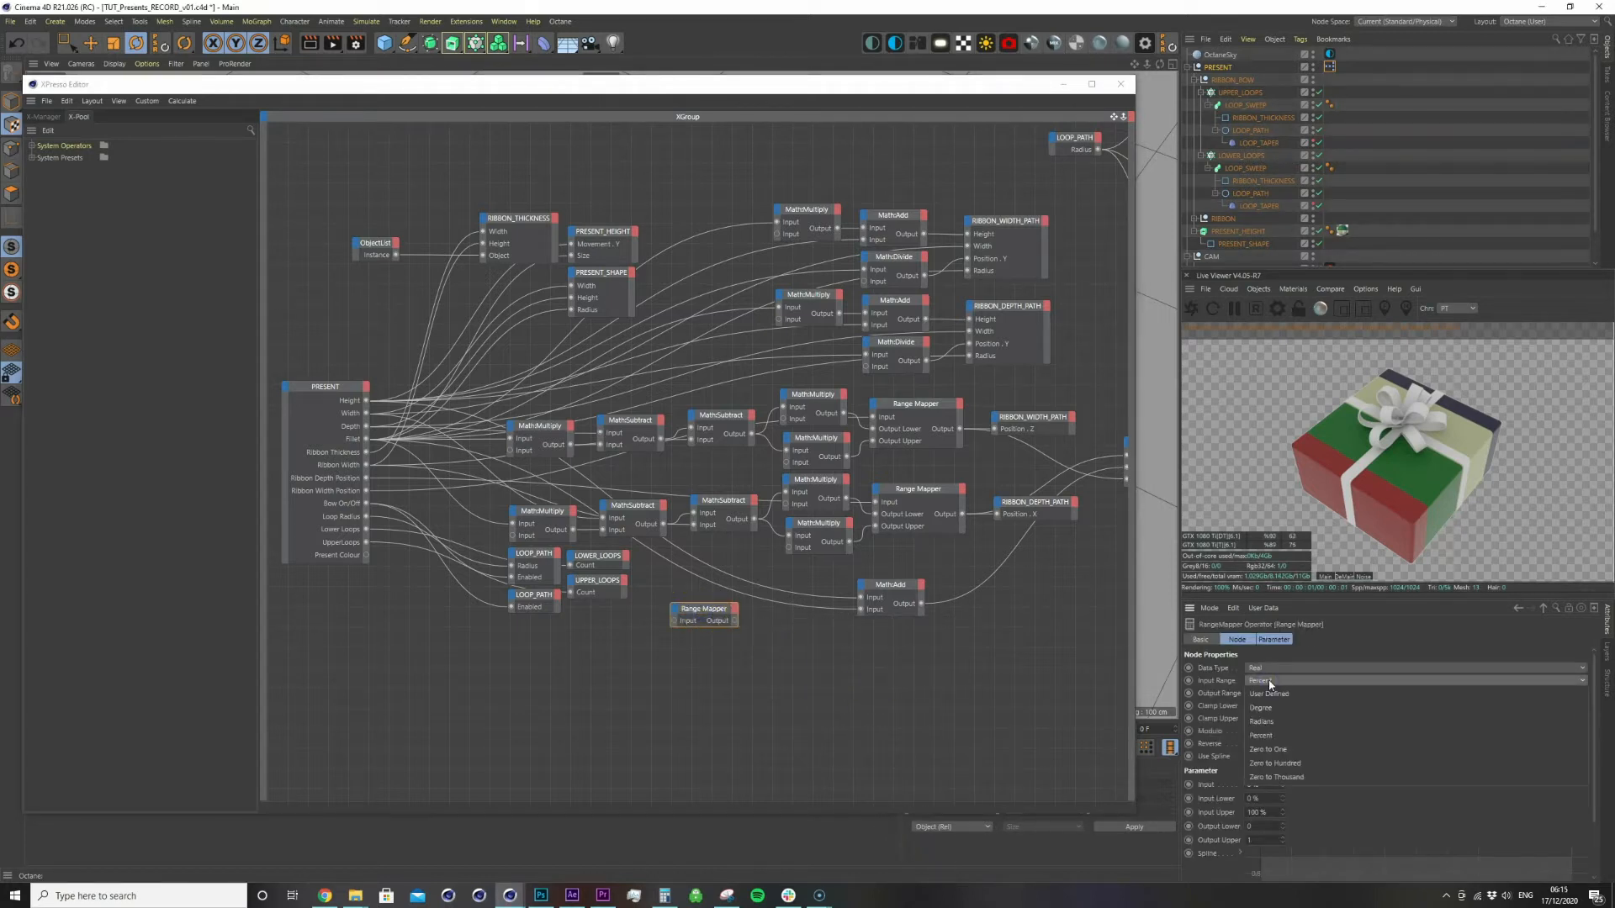
click(1270, 694)
click(1274, 694)
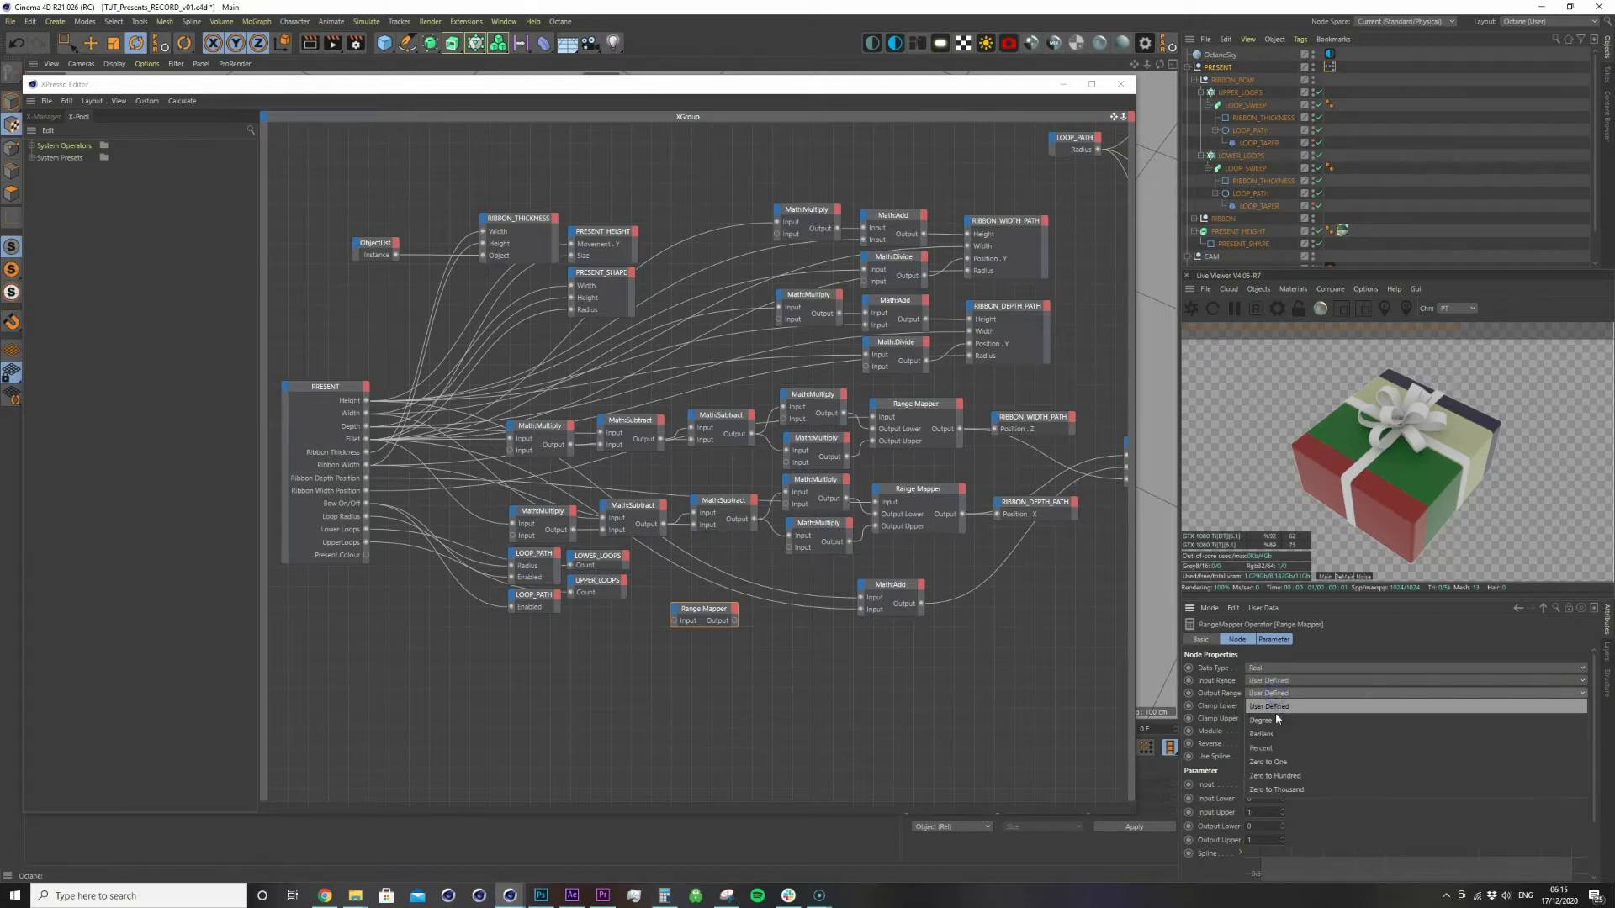
click(1274, 748)
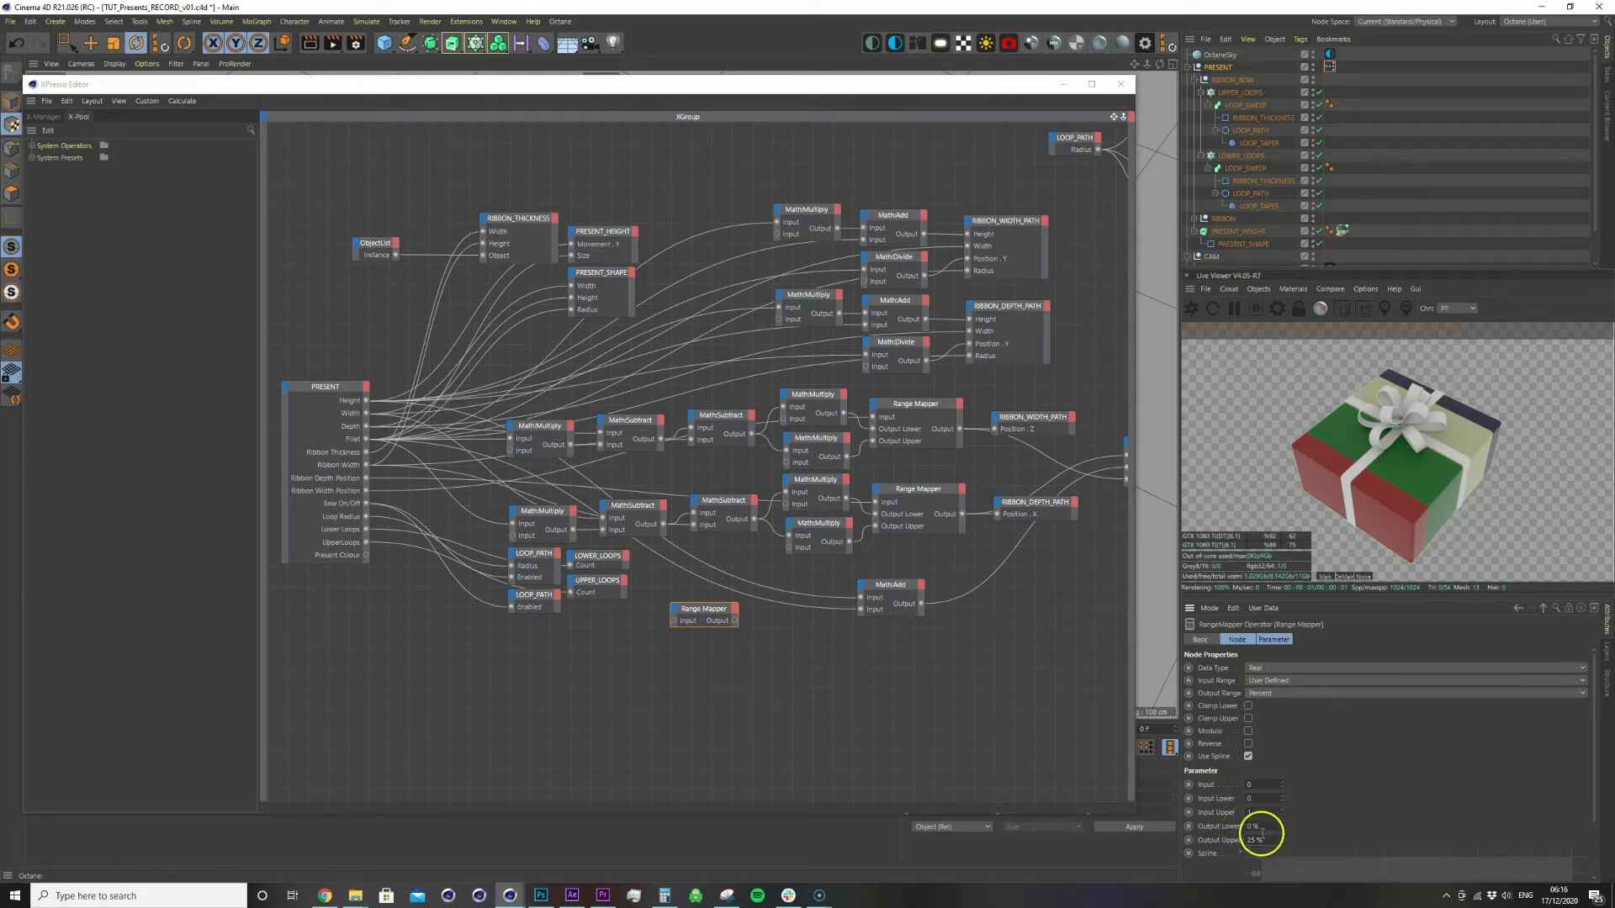
click(710, 694)
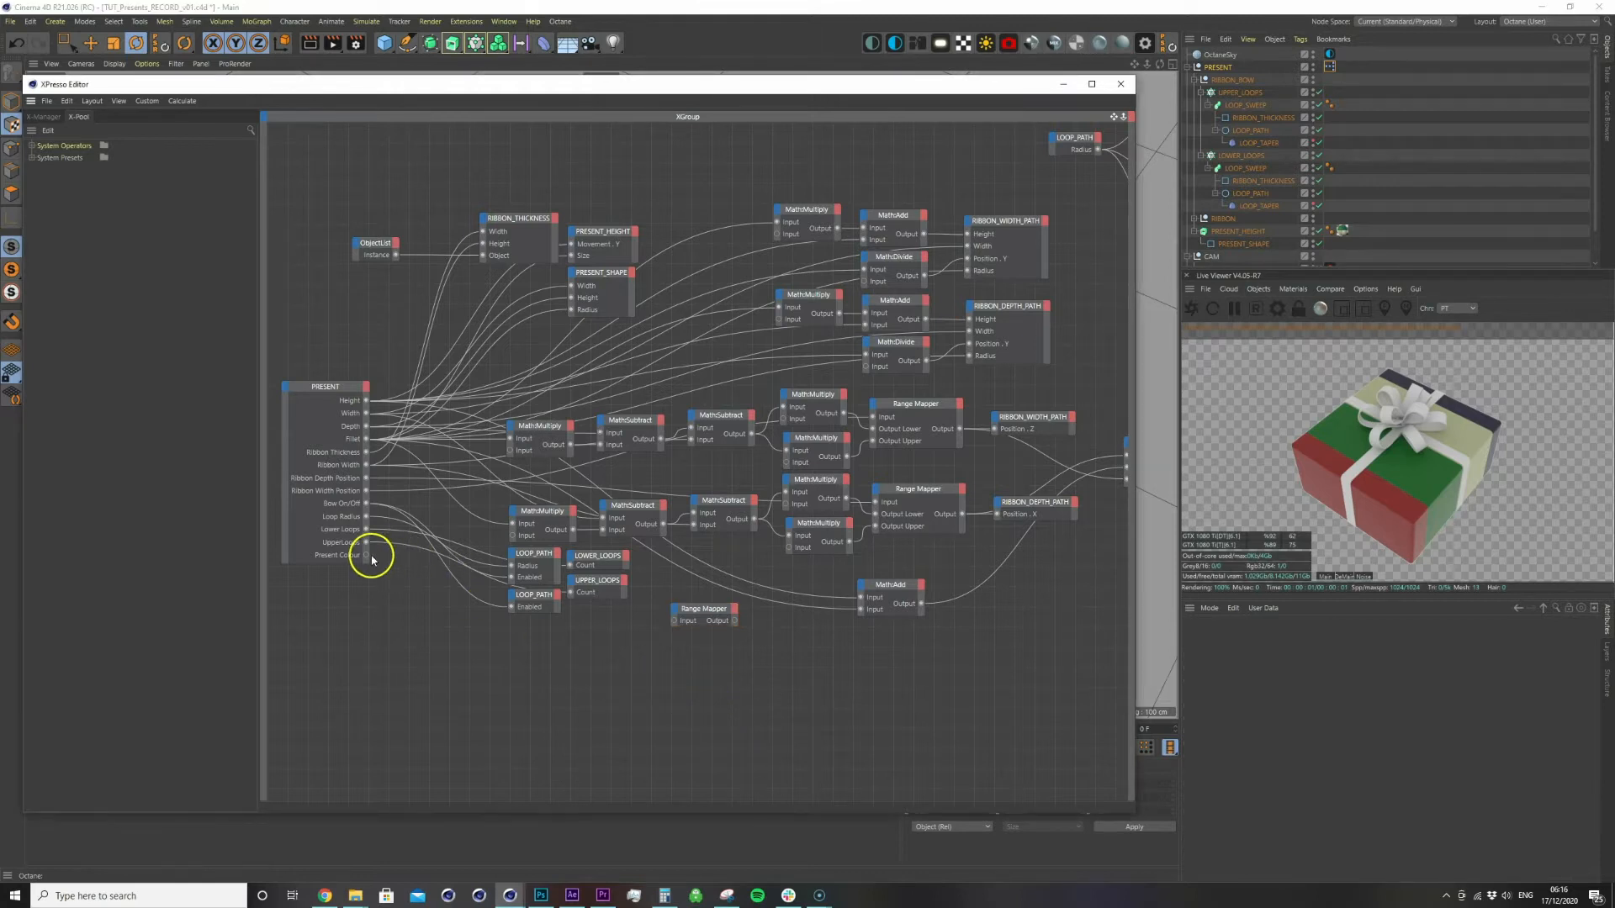
drag(365, 554, 670, 620)
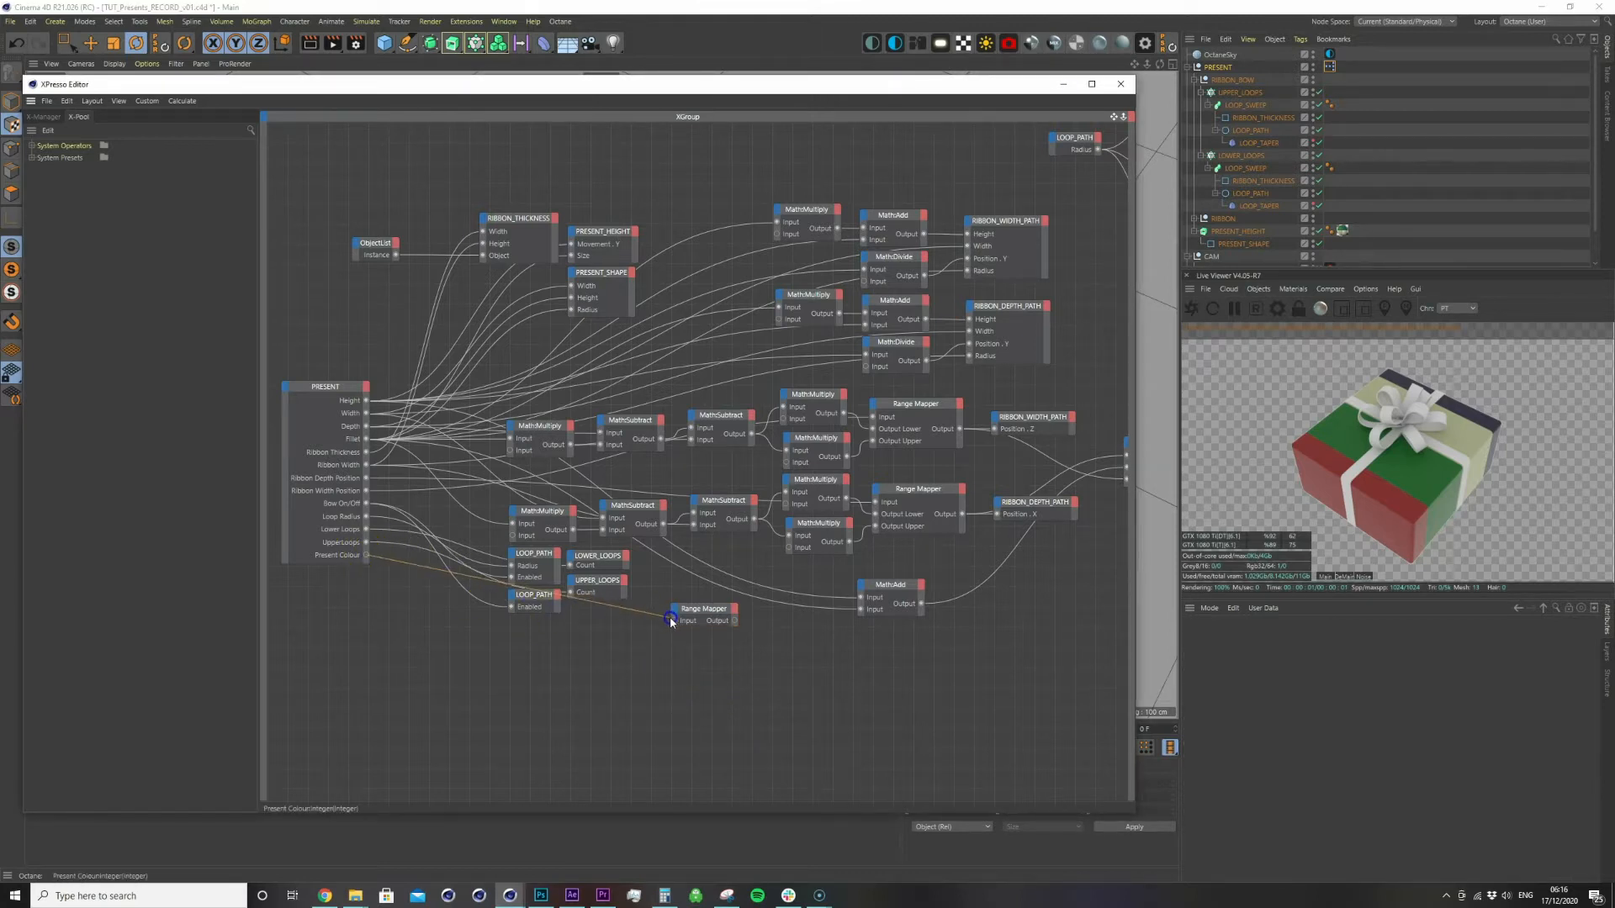
click(703, 615)
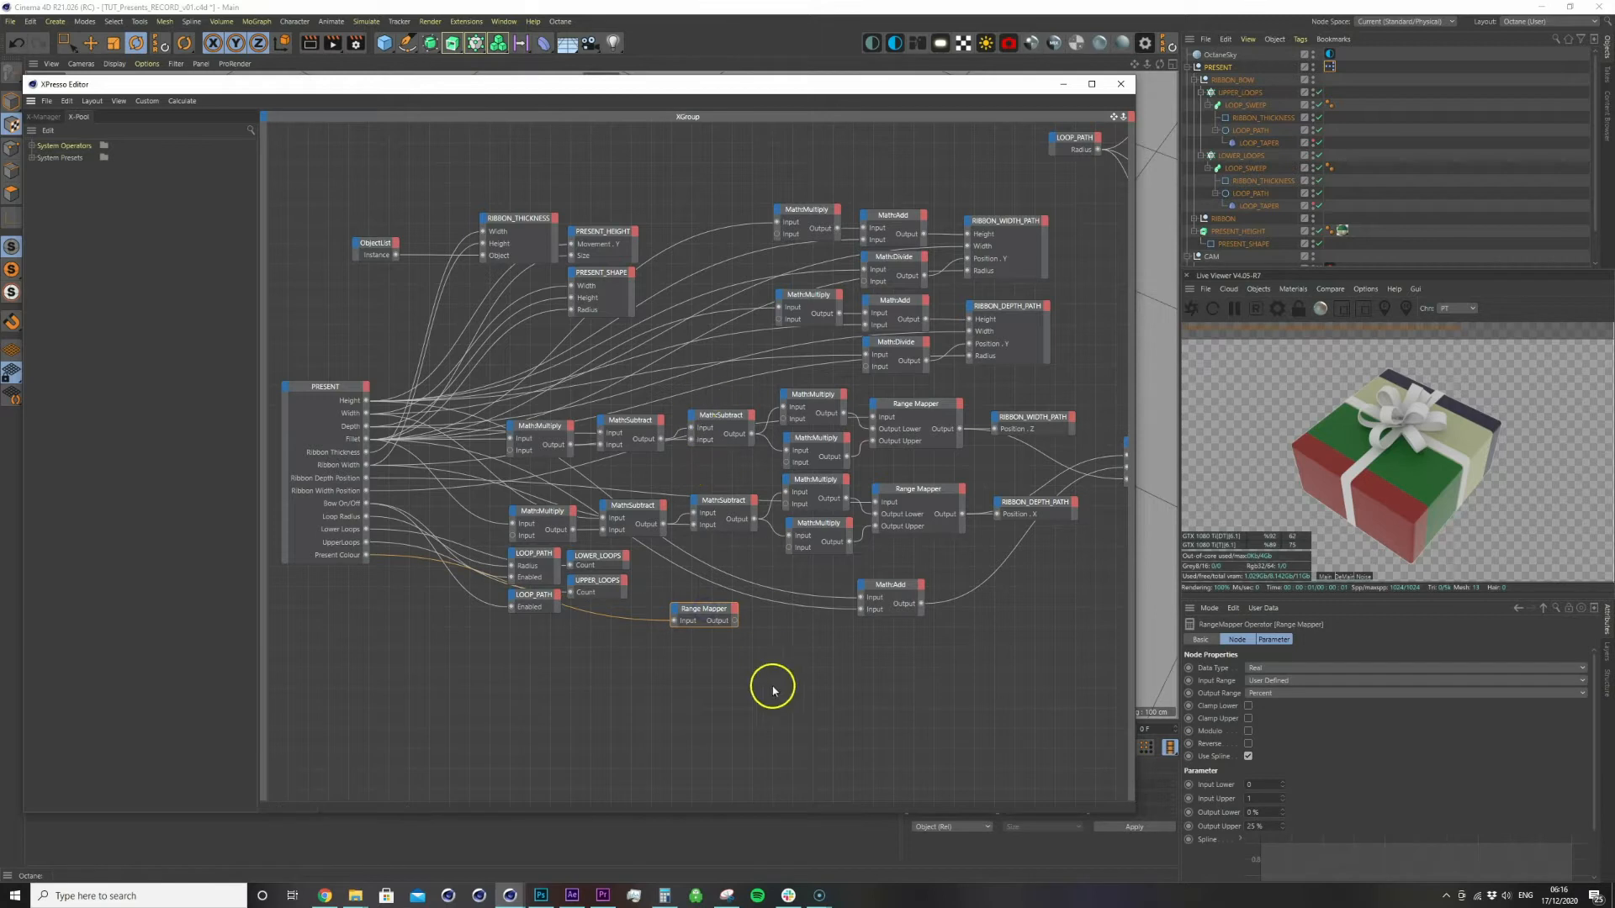
Replace the material tag on PRESENT_HEIGHT with a fresh PRESENT_PAPER one and set its projection to Flat
click(1342, 231)
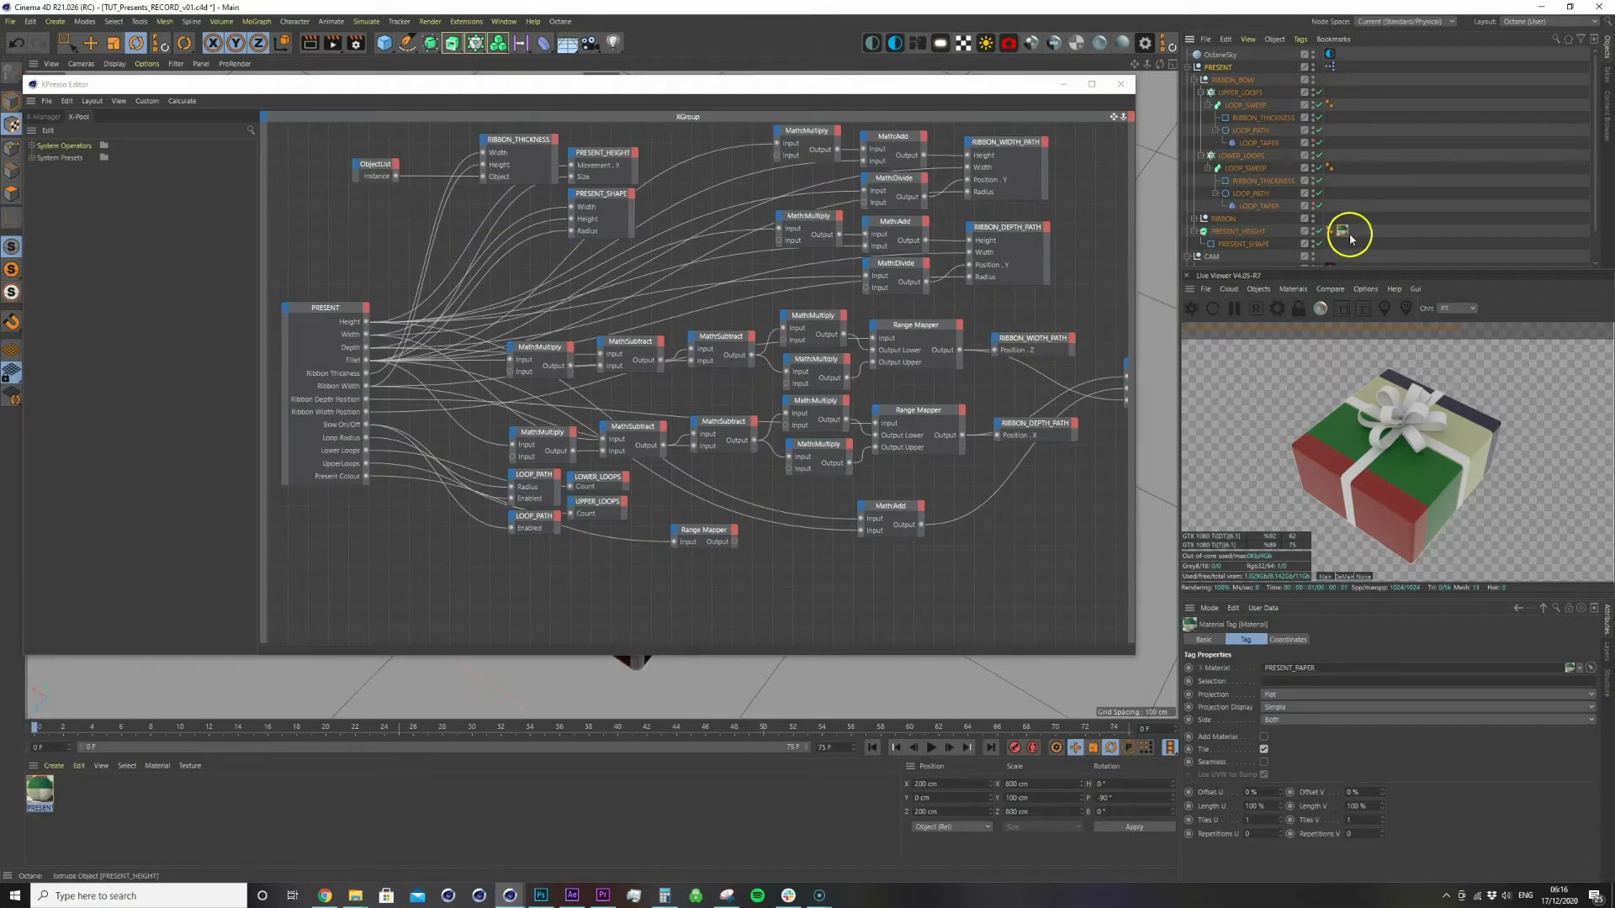
key(Delete)
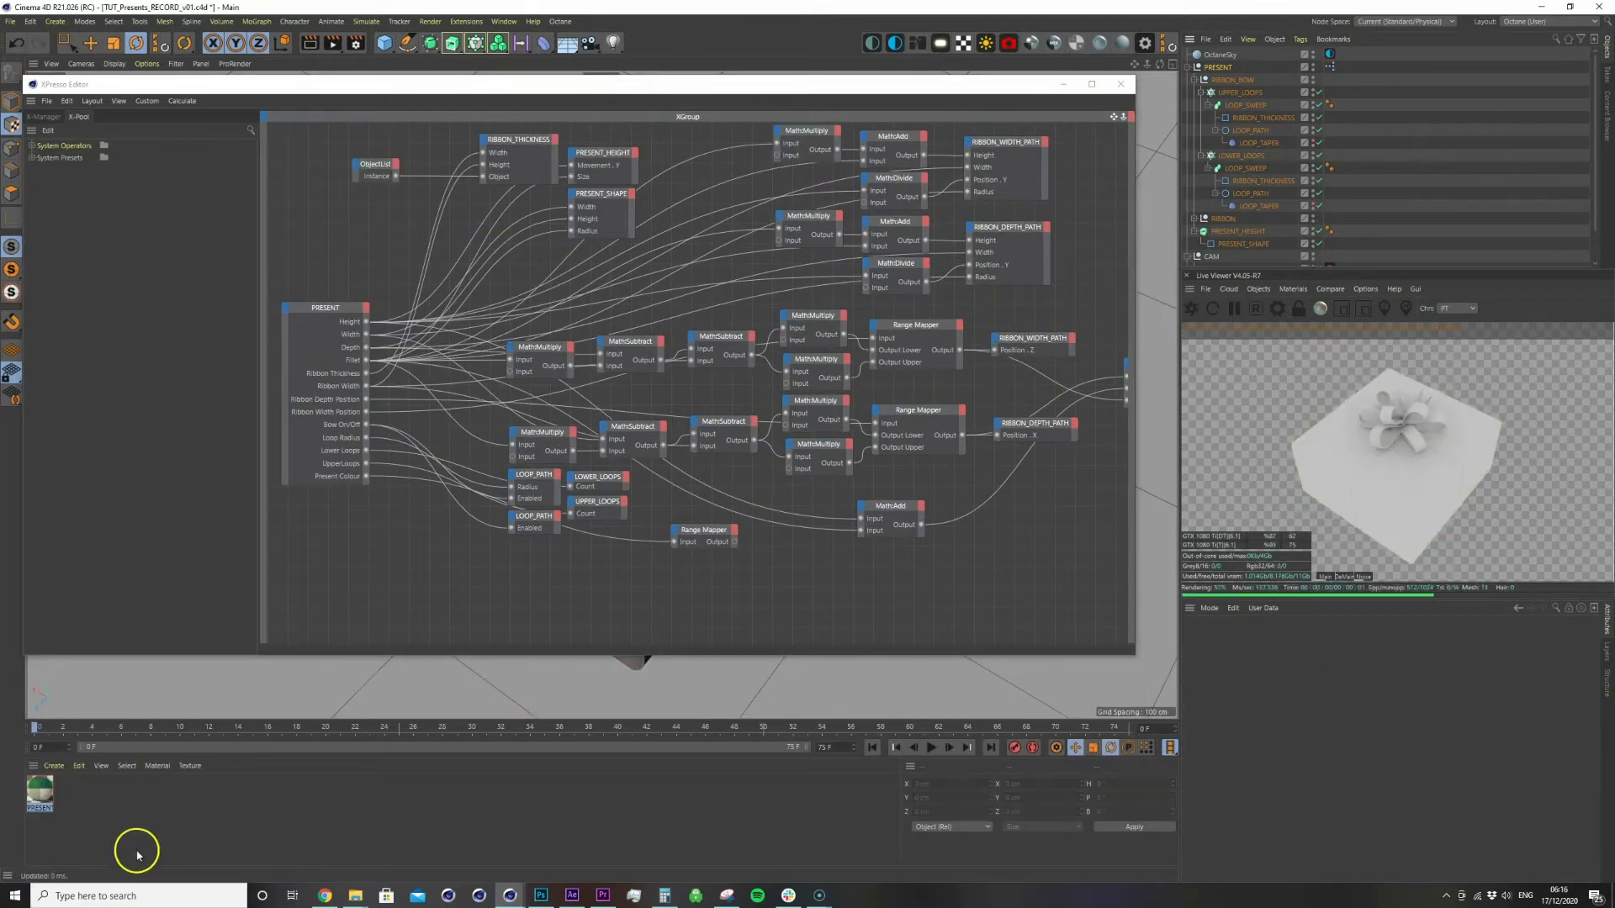
drag(37, 791, 1355, 274)
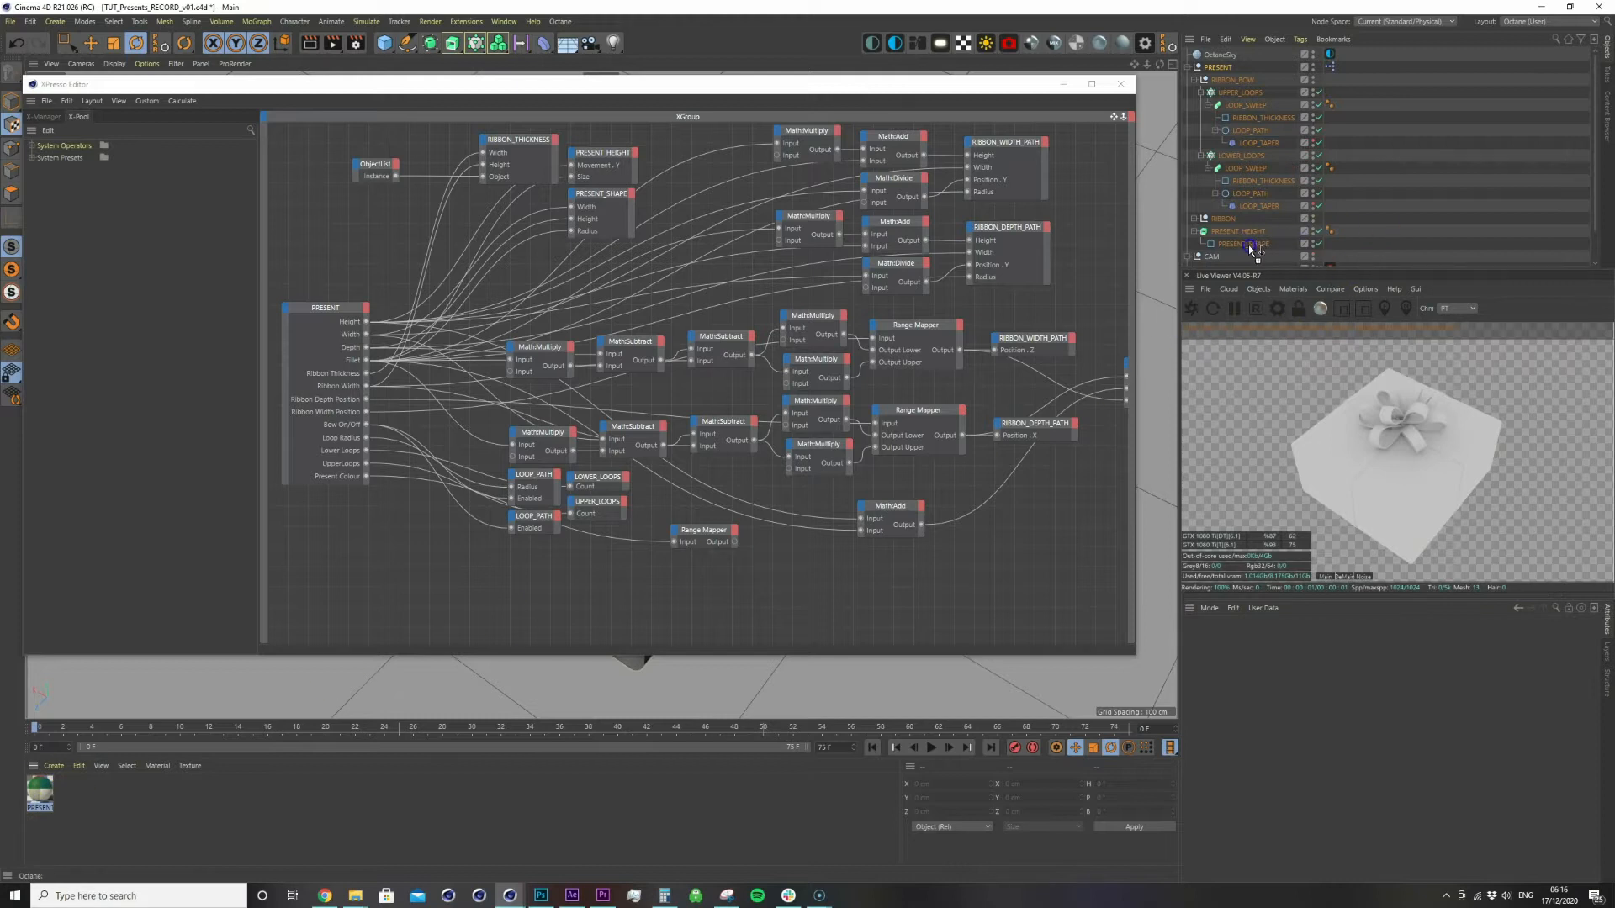
drag(1250, 234, 1337, 231)
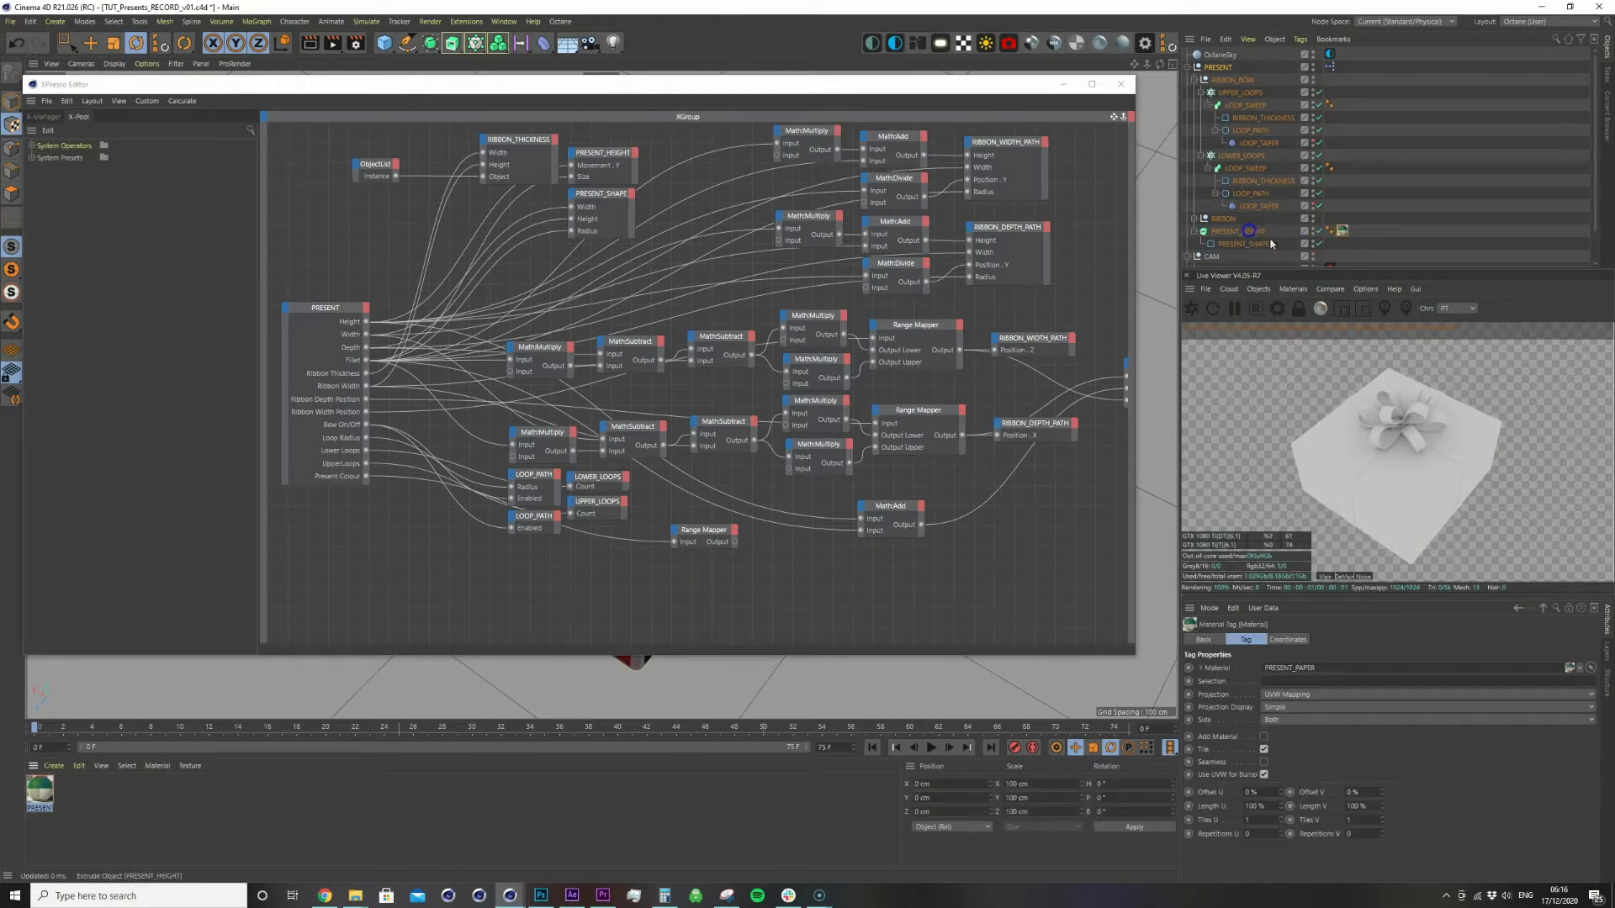
click(1284, 669)
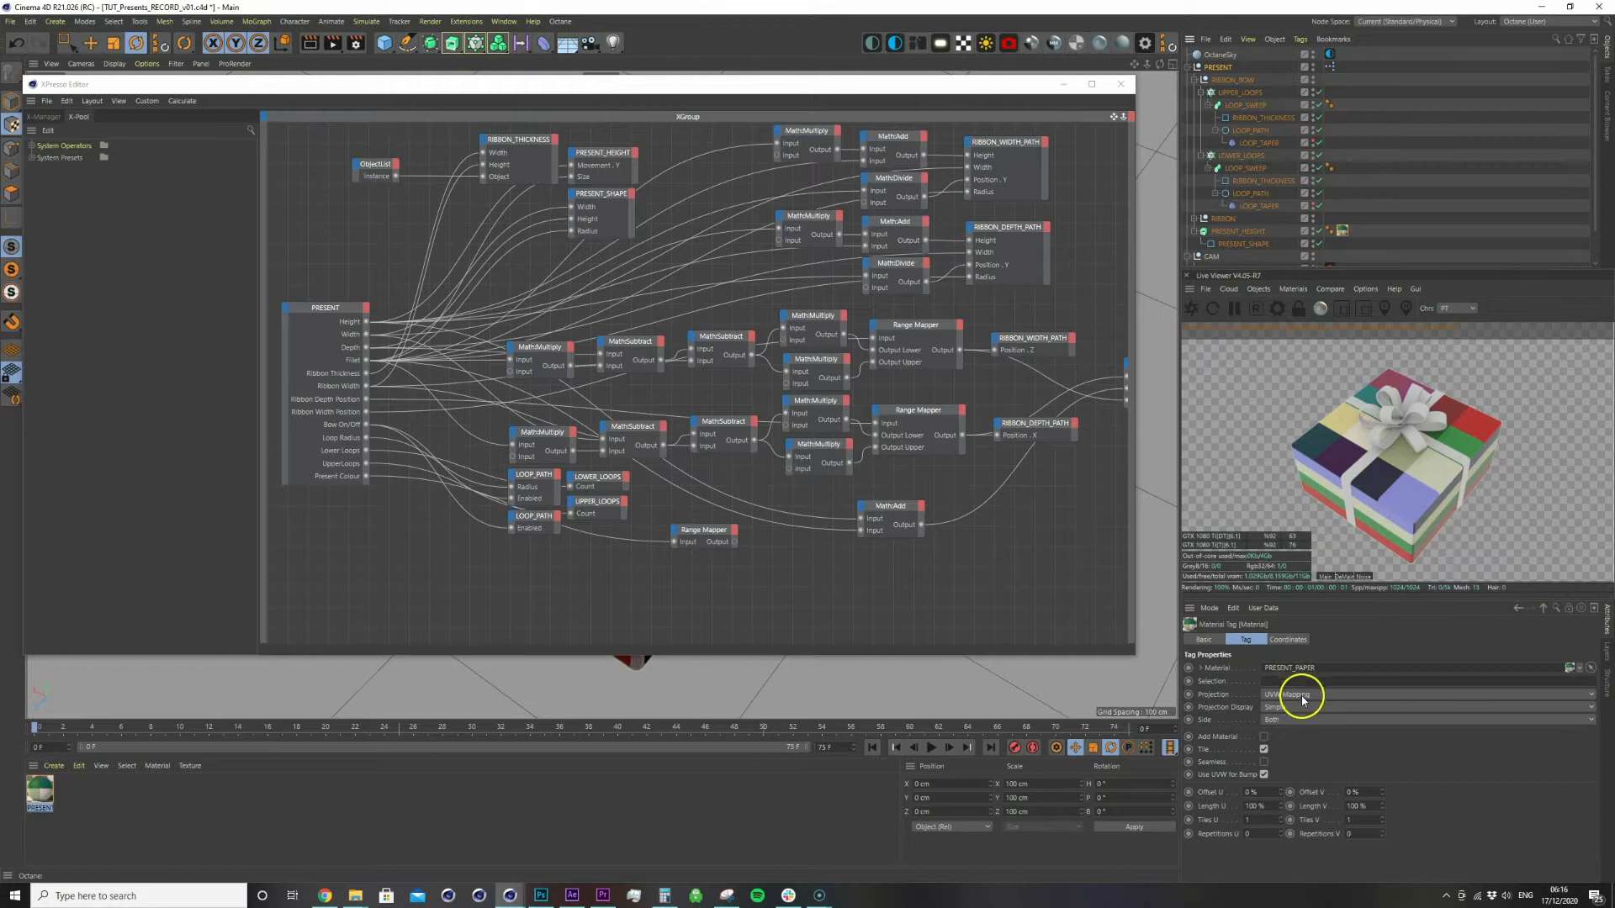
click(1302, 695)
click(1281, 737)
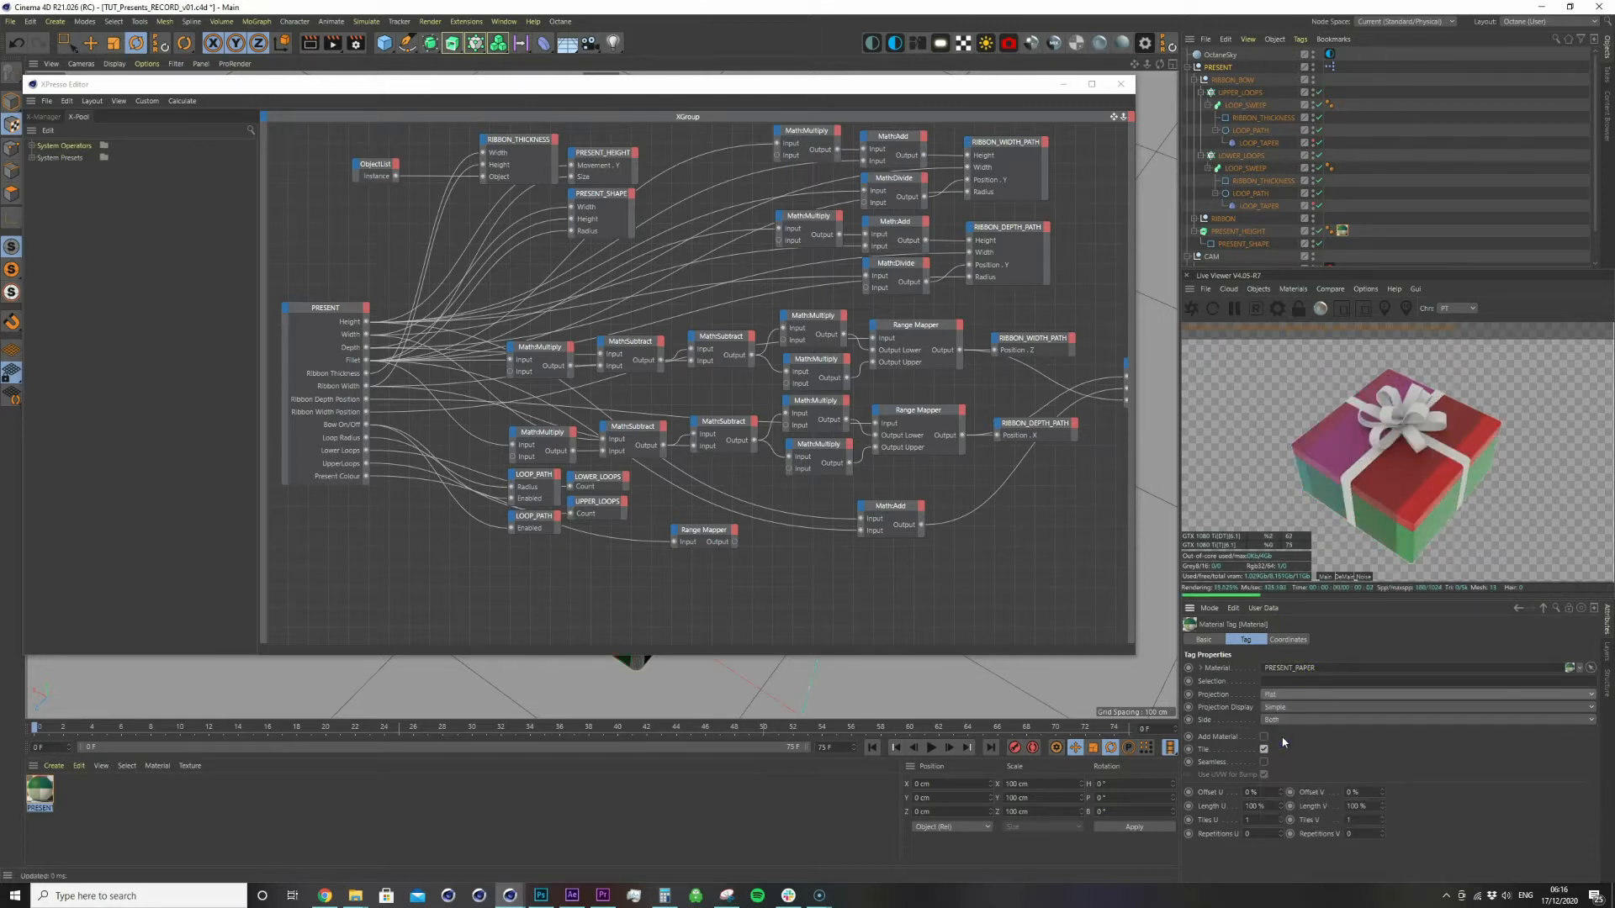
Set the texture projection's X and Z positions to 200 cm and its X and Z scales to 800 cm
click(934, 788)
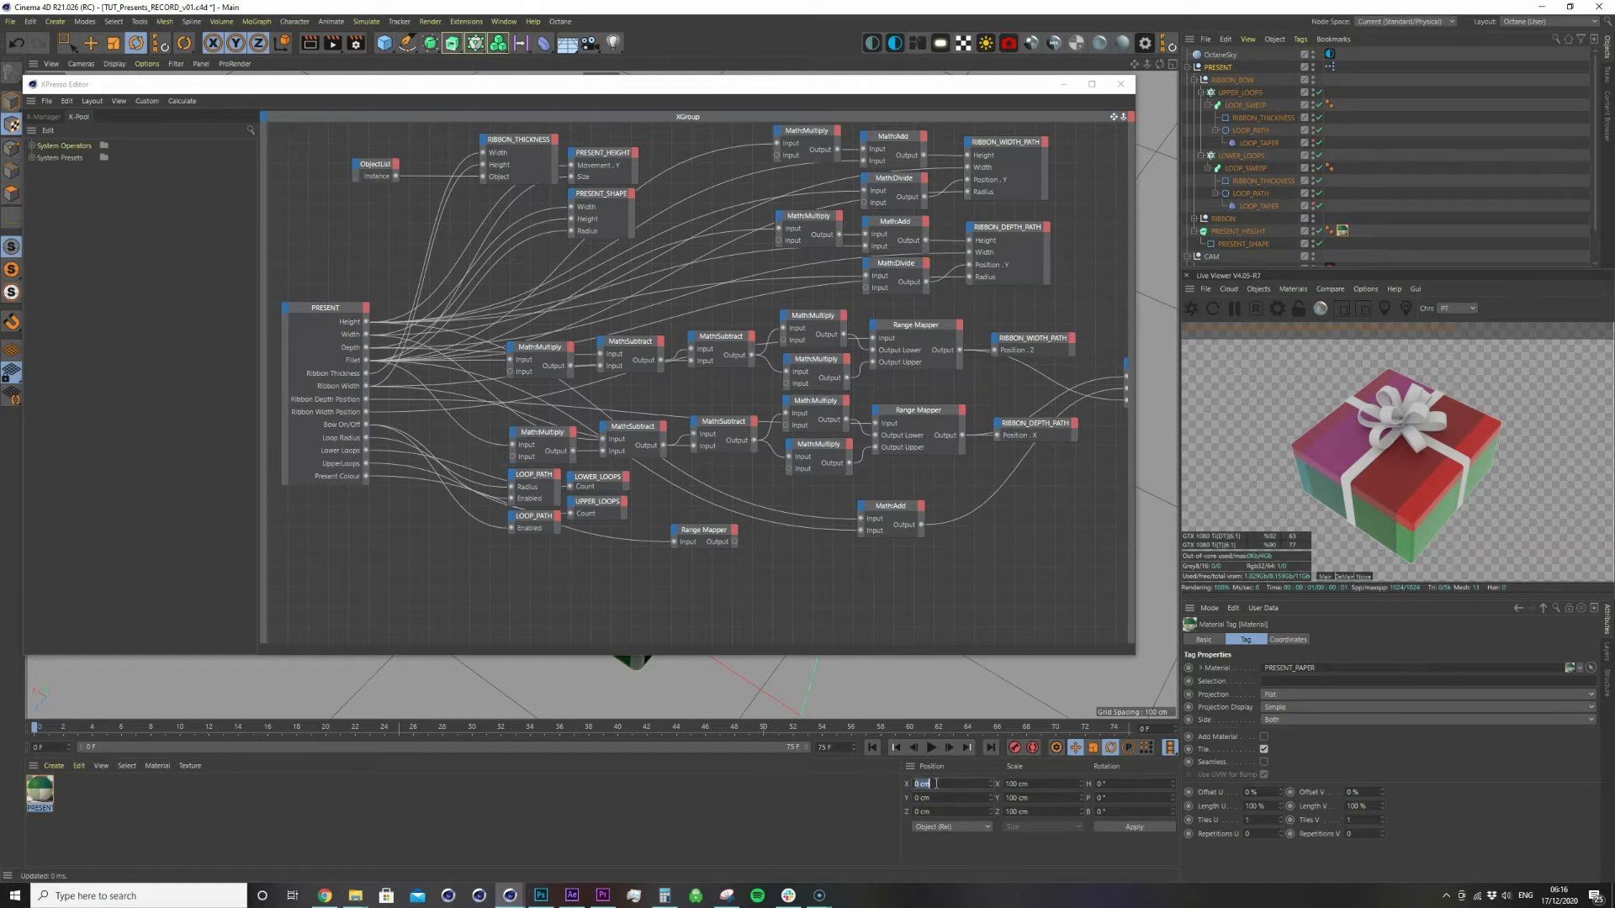
text(200)
click(1020, 785)
text(800)
click(1028, 813)
text(800)
click(1123, 828)
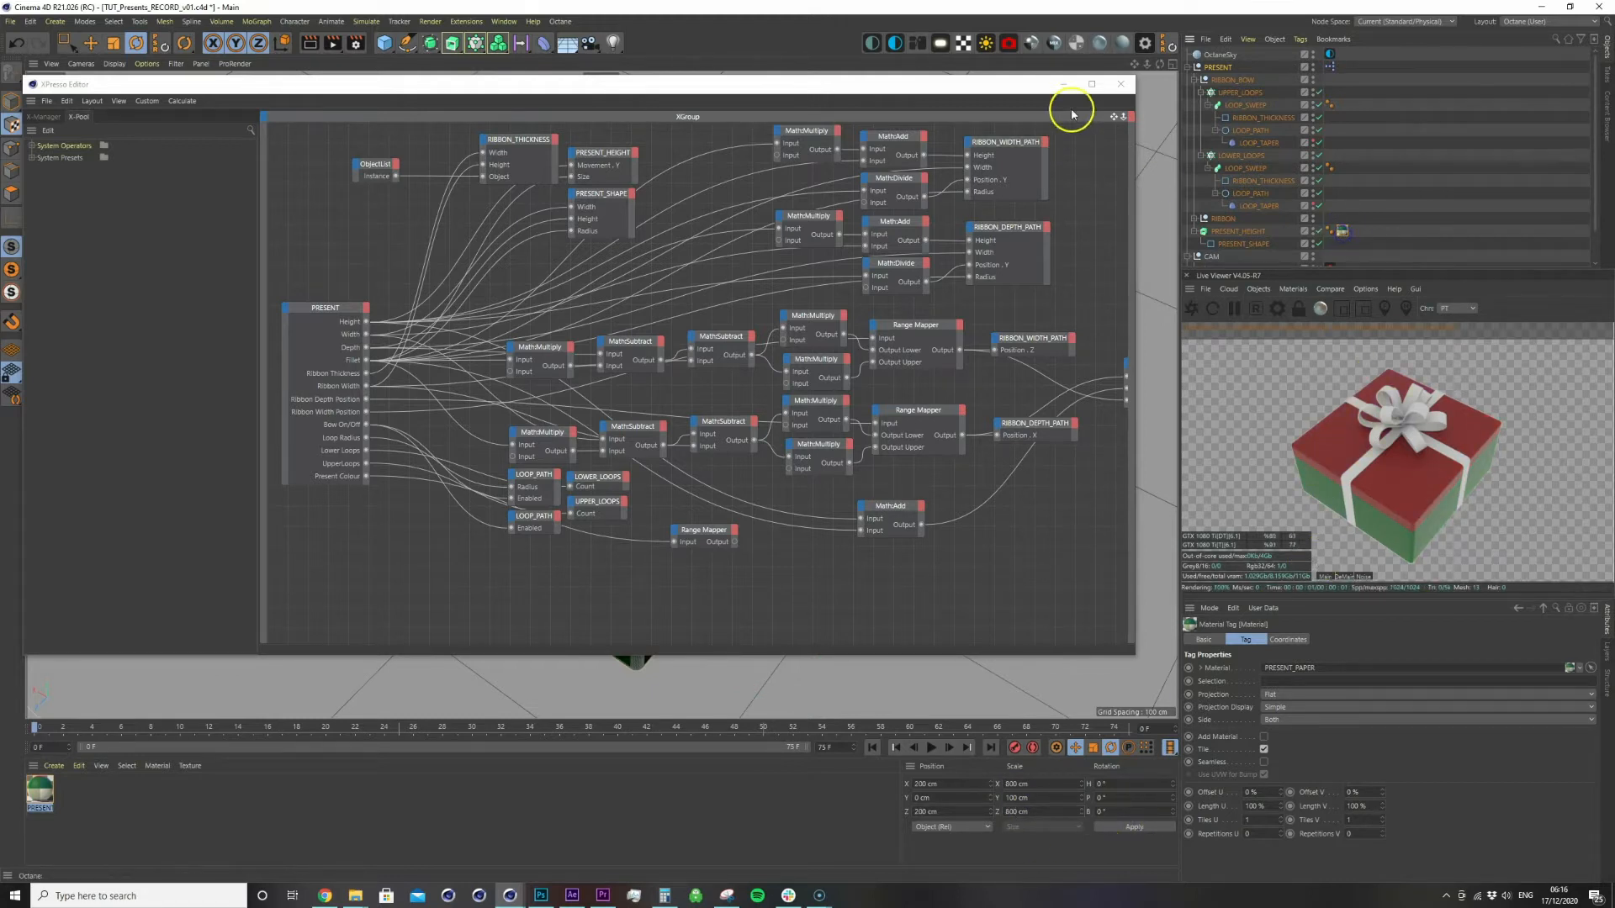
Minimise the XPresso editor and rotate the texture projection to a pitch of 90° in the viewport
click(1063, 84)
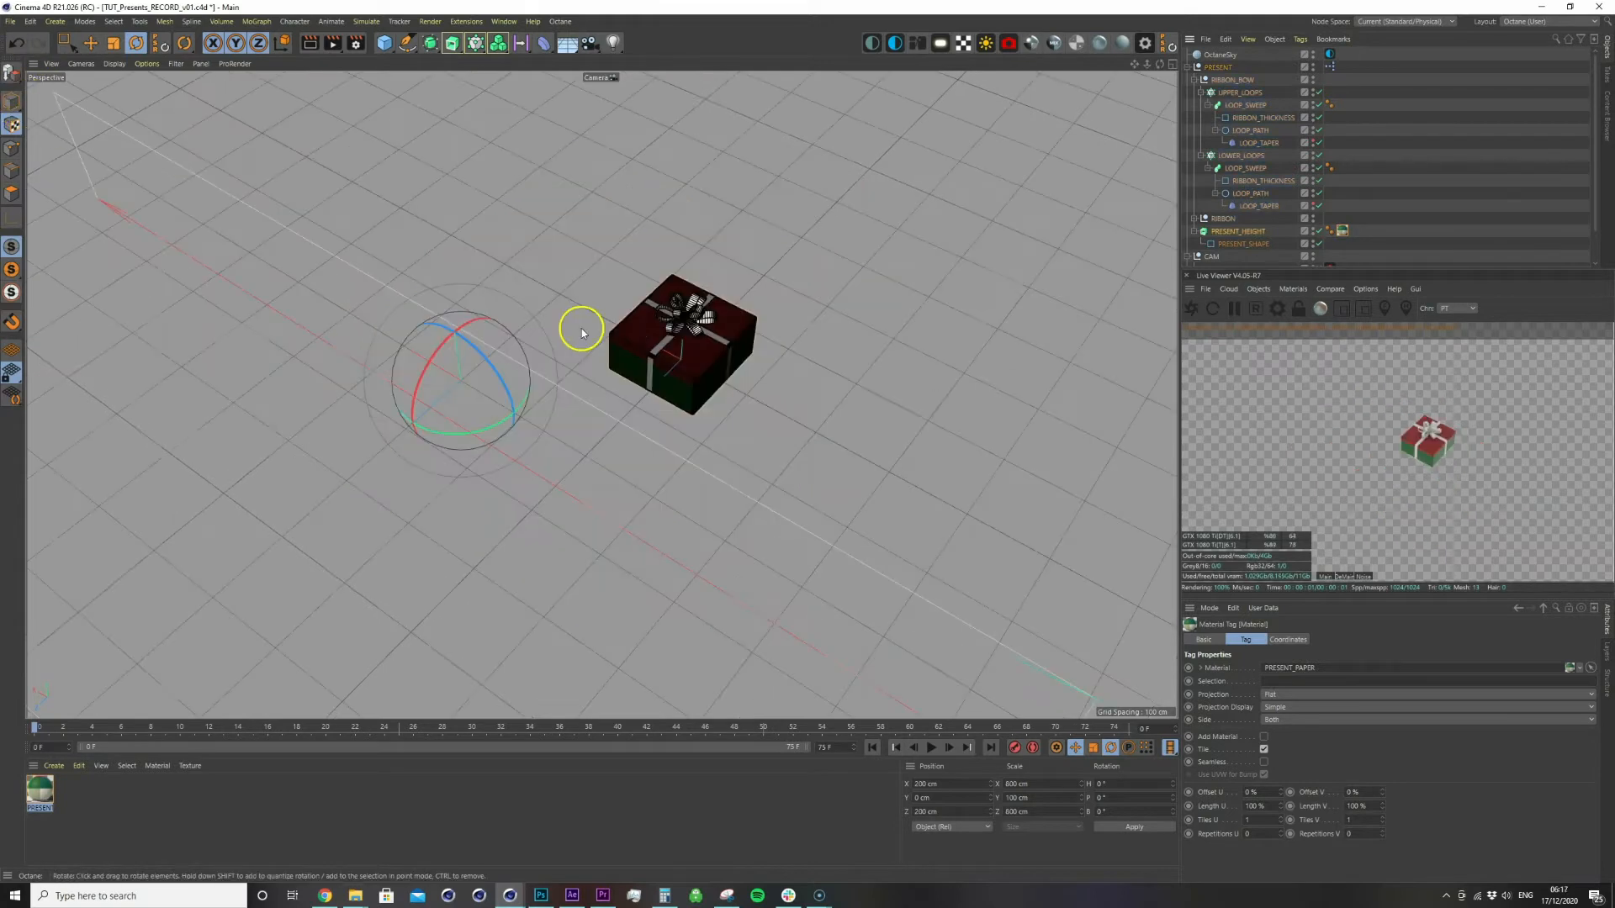
key(r)
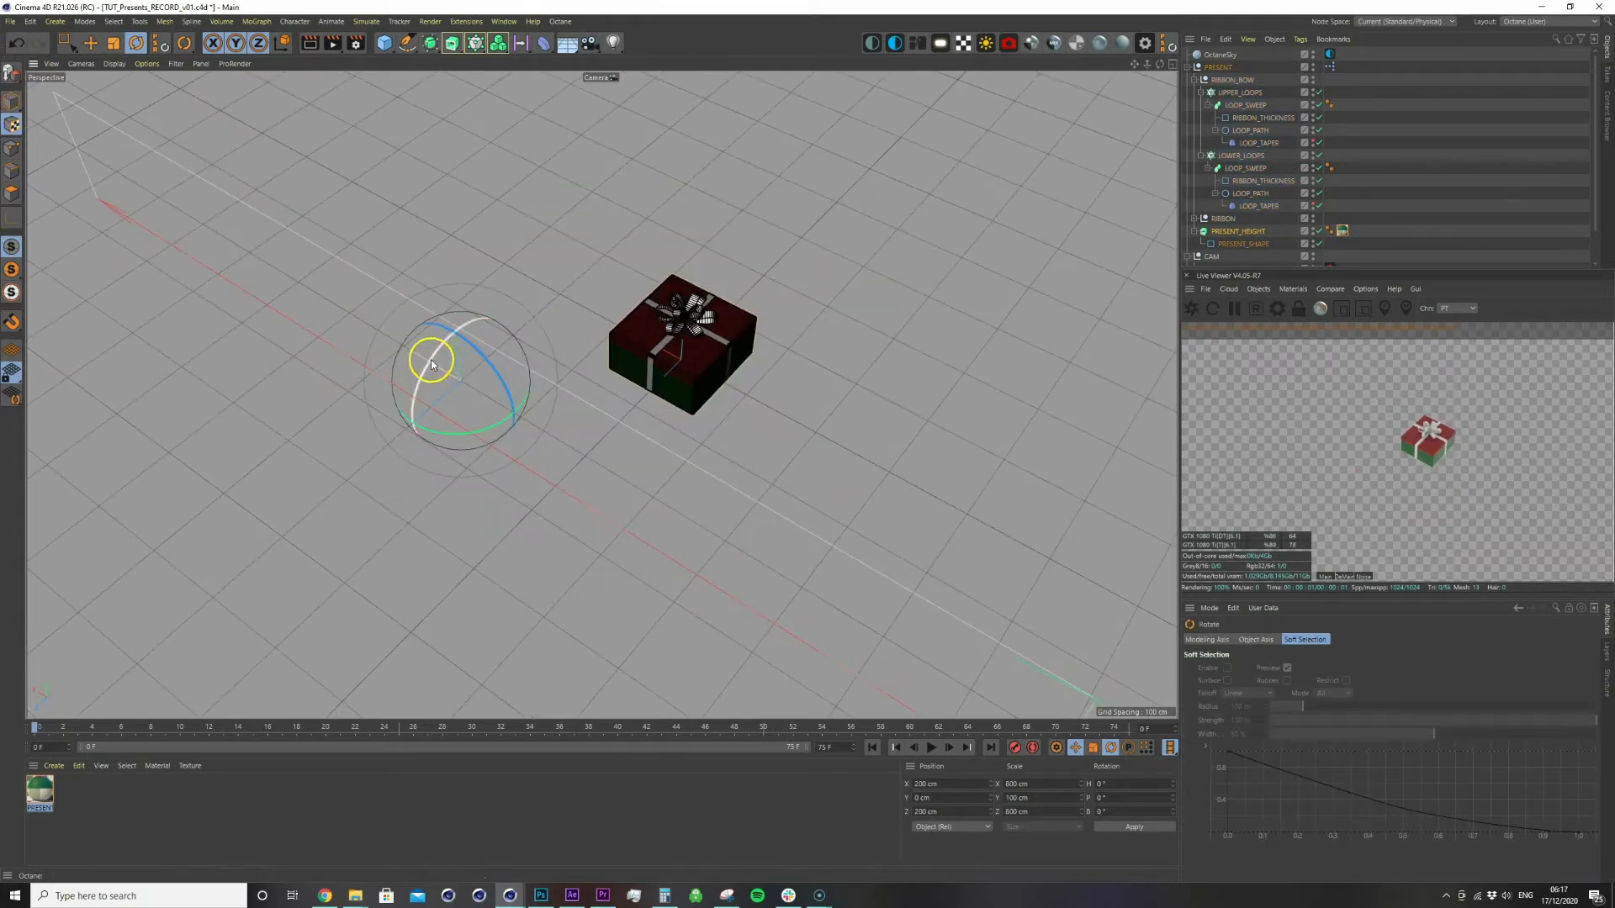
shift+drag(430, 359, 477, 284)
Set the texture projection's Y scale to 800 cm and its Z scale to 100 cm
drag(1053, 797, 981, 788)
text(800)
click(1131, 827)
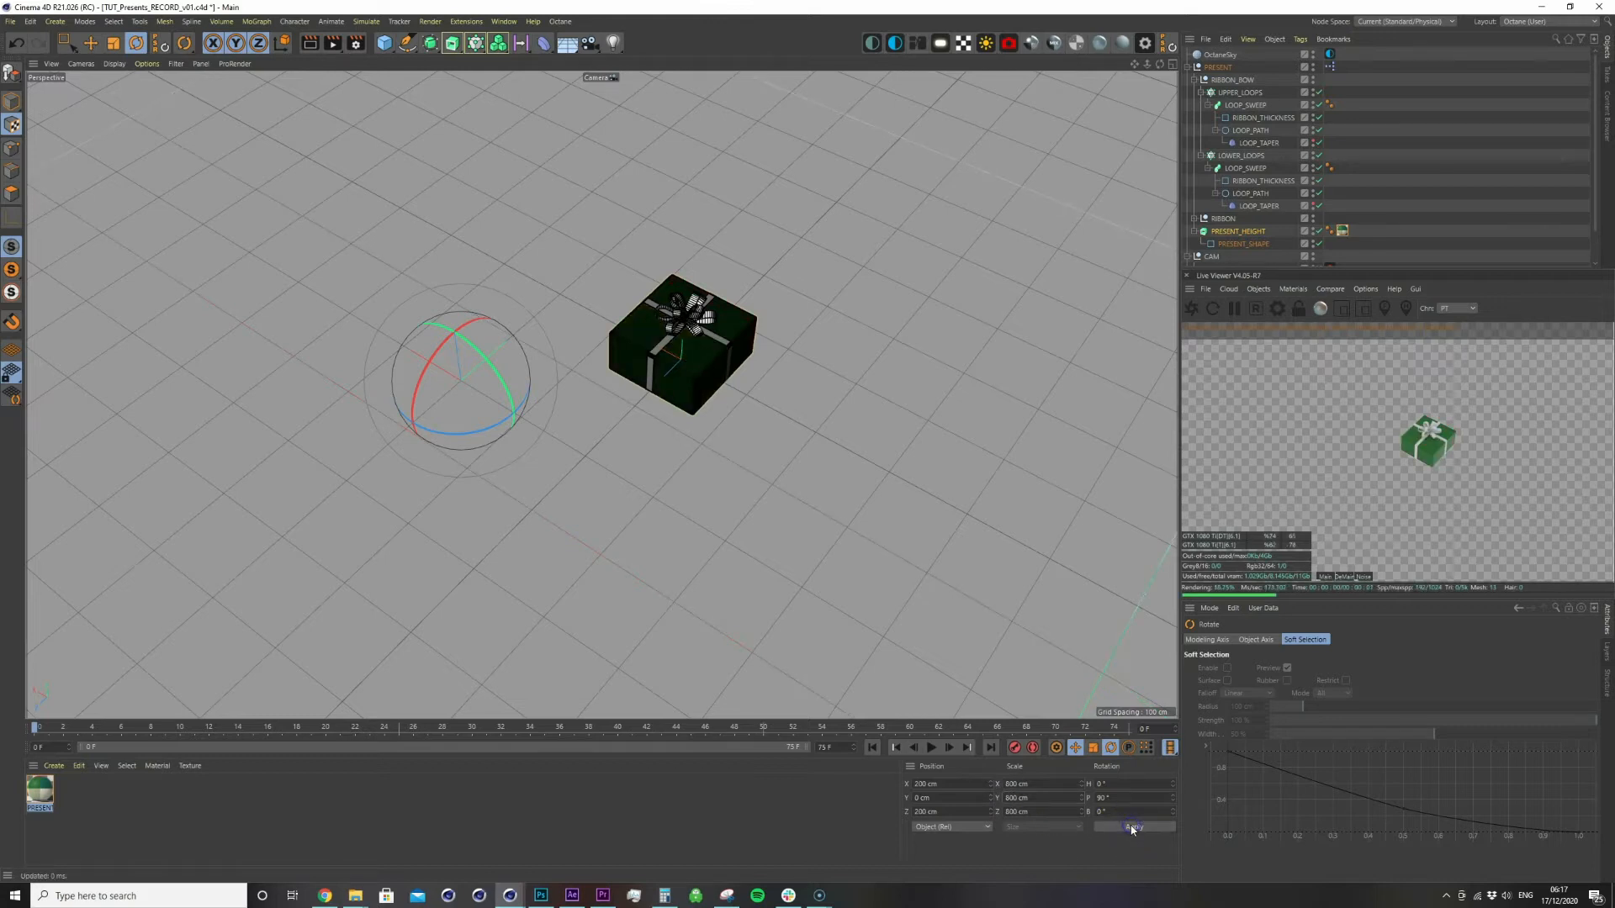
scroll(879, 484, up, 3)
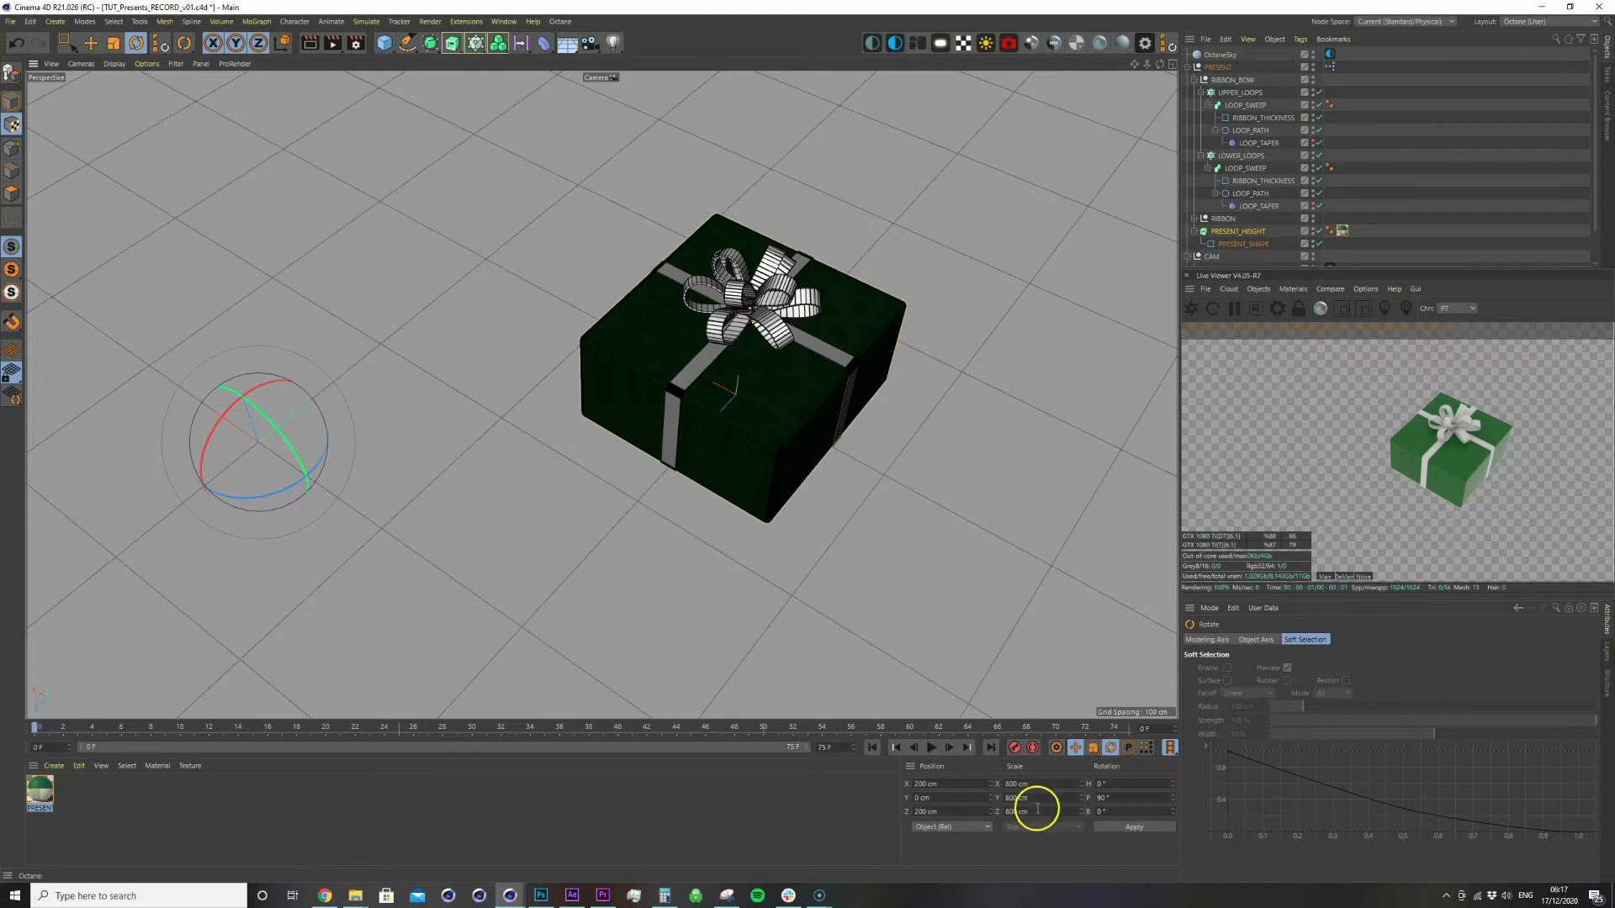
text(100)
click(1121, 828)
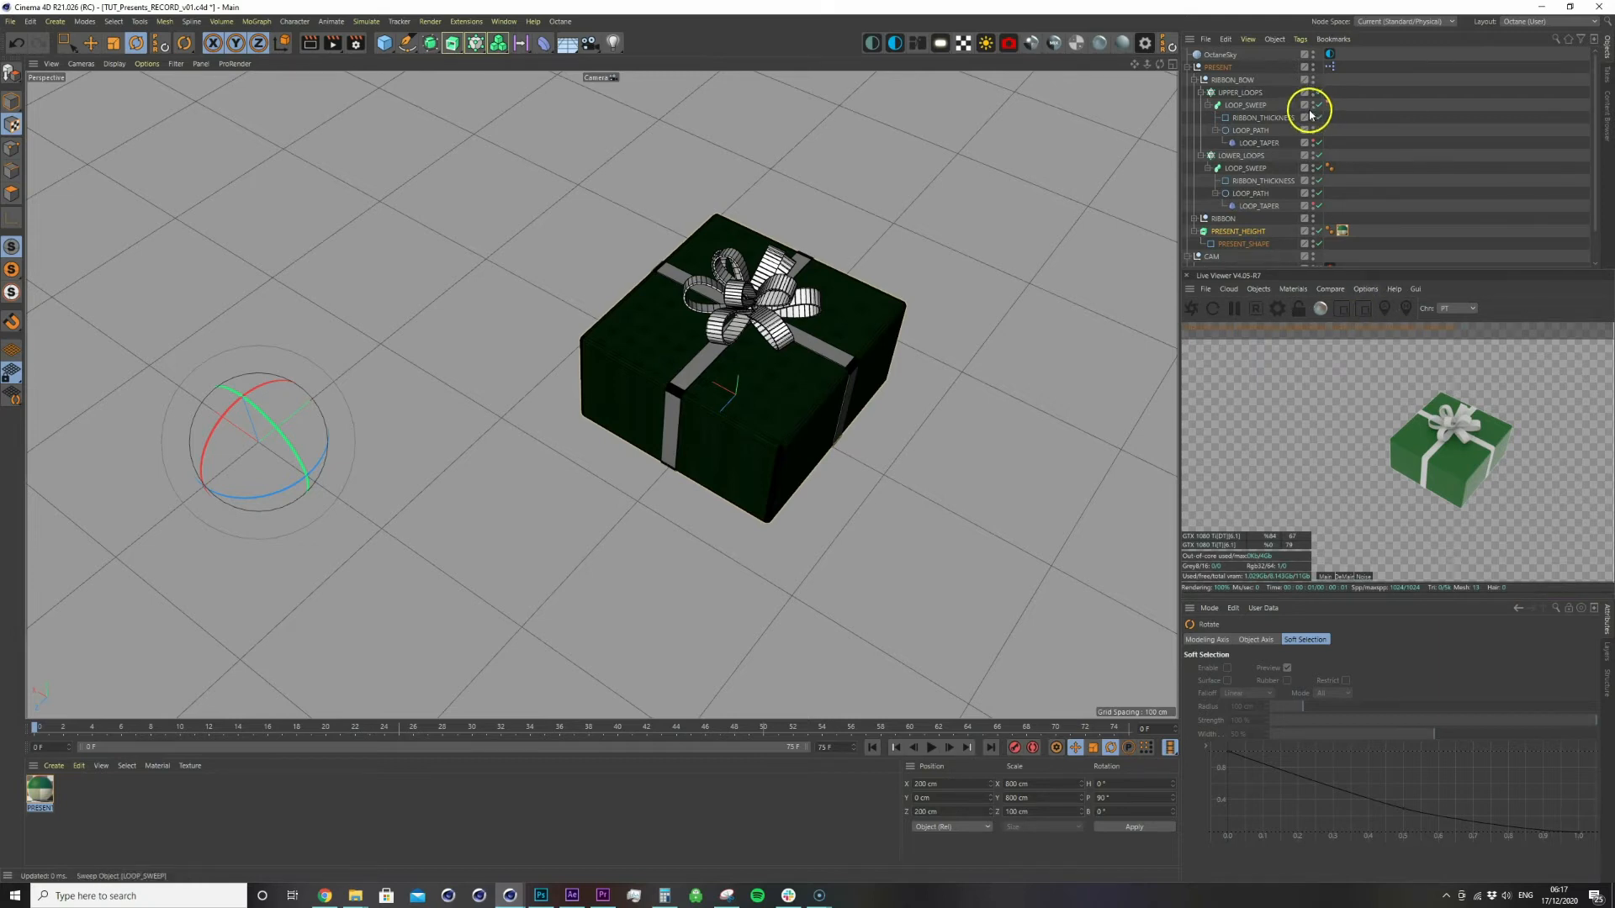
Add PRESENT_HEIGHT's material tag to the XPresso graph with Offset U and Offset V inputs, and connect the Range Mapper's output to Offset U
double_click(1330, 67)
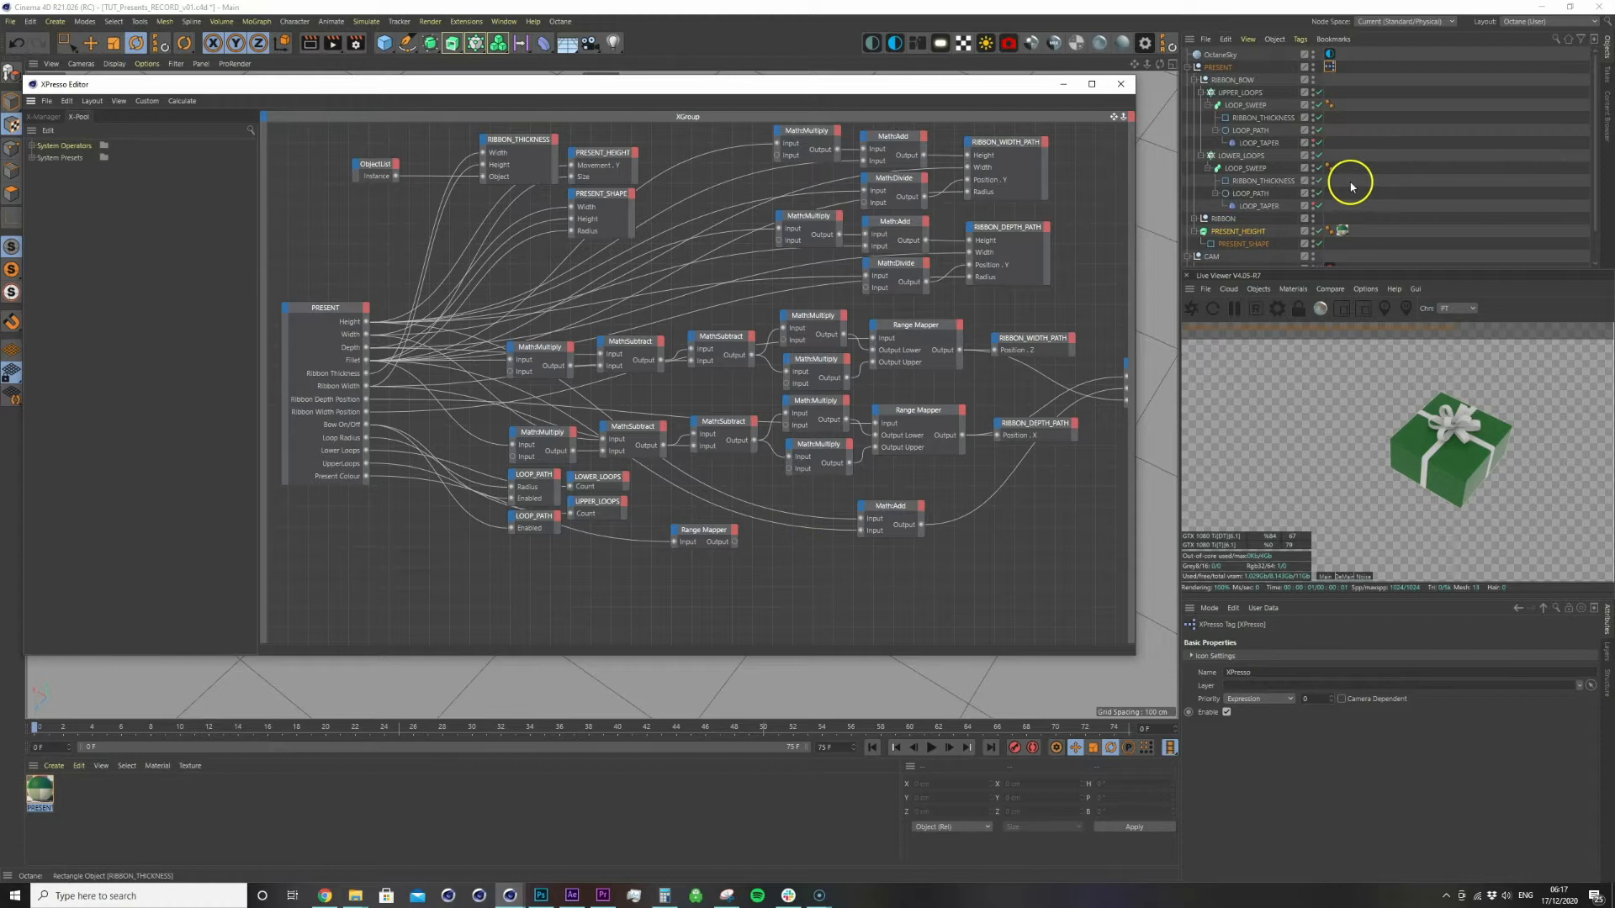
drag(1342, 230, 844, 599)
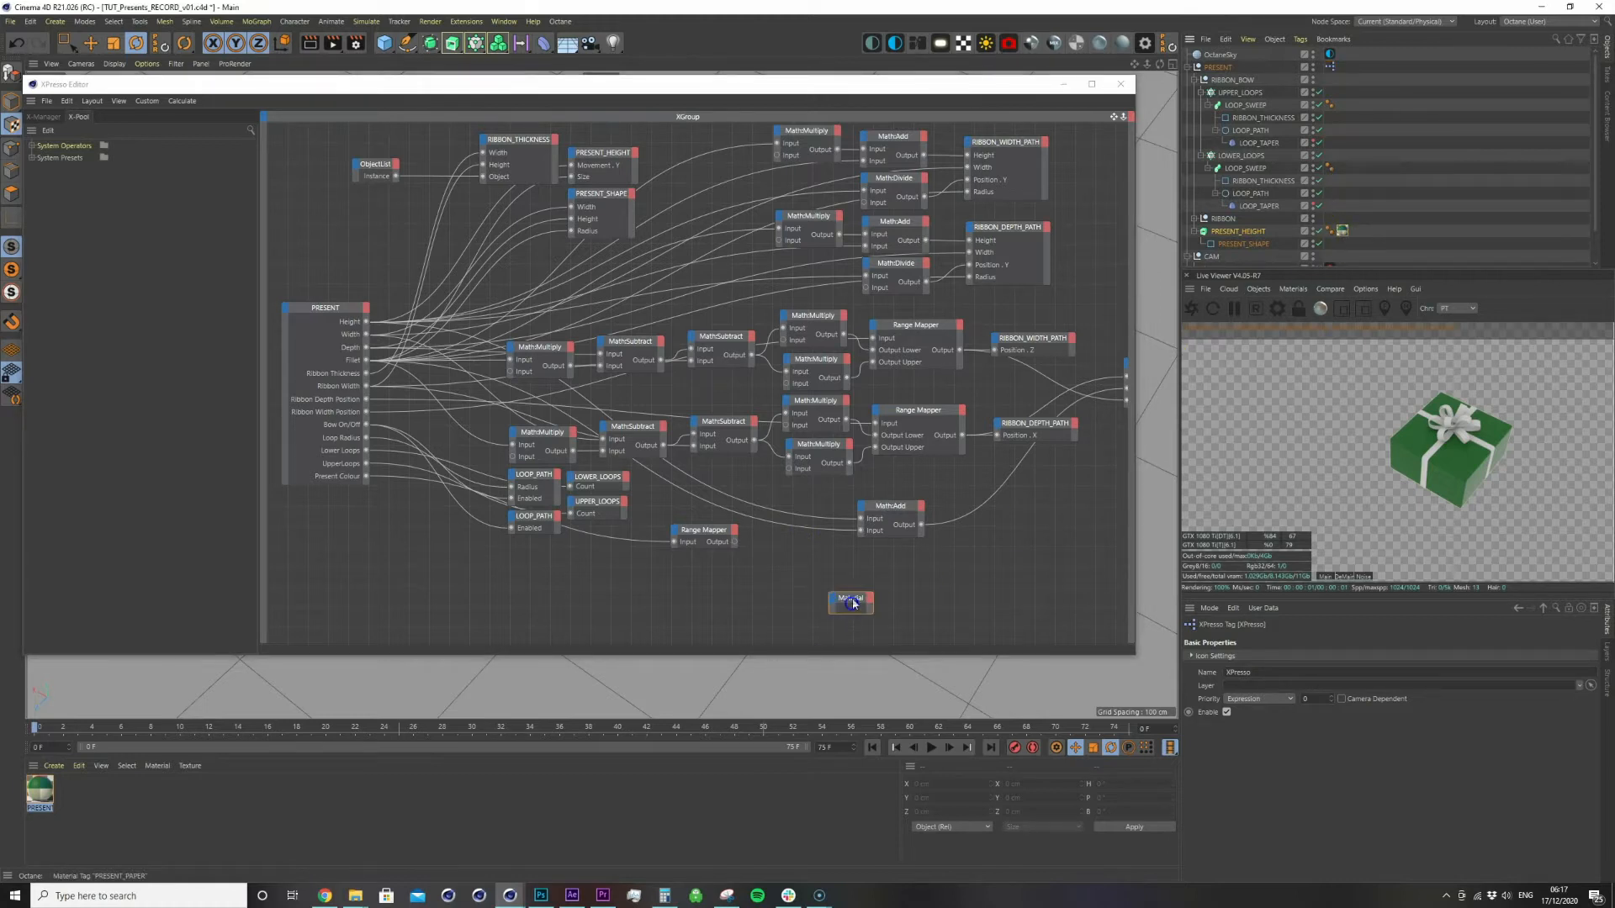
click(835, 597)
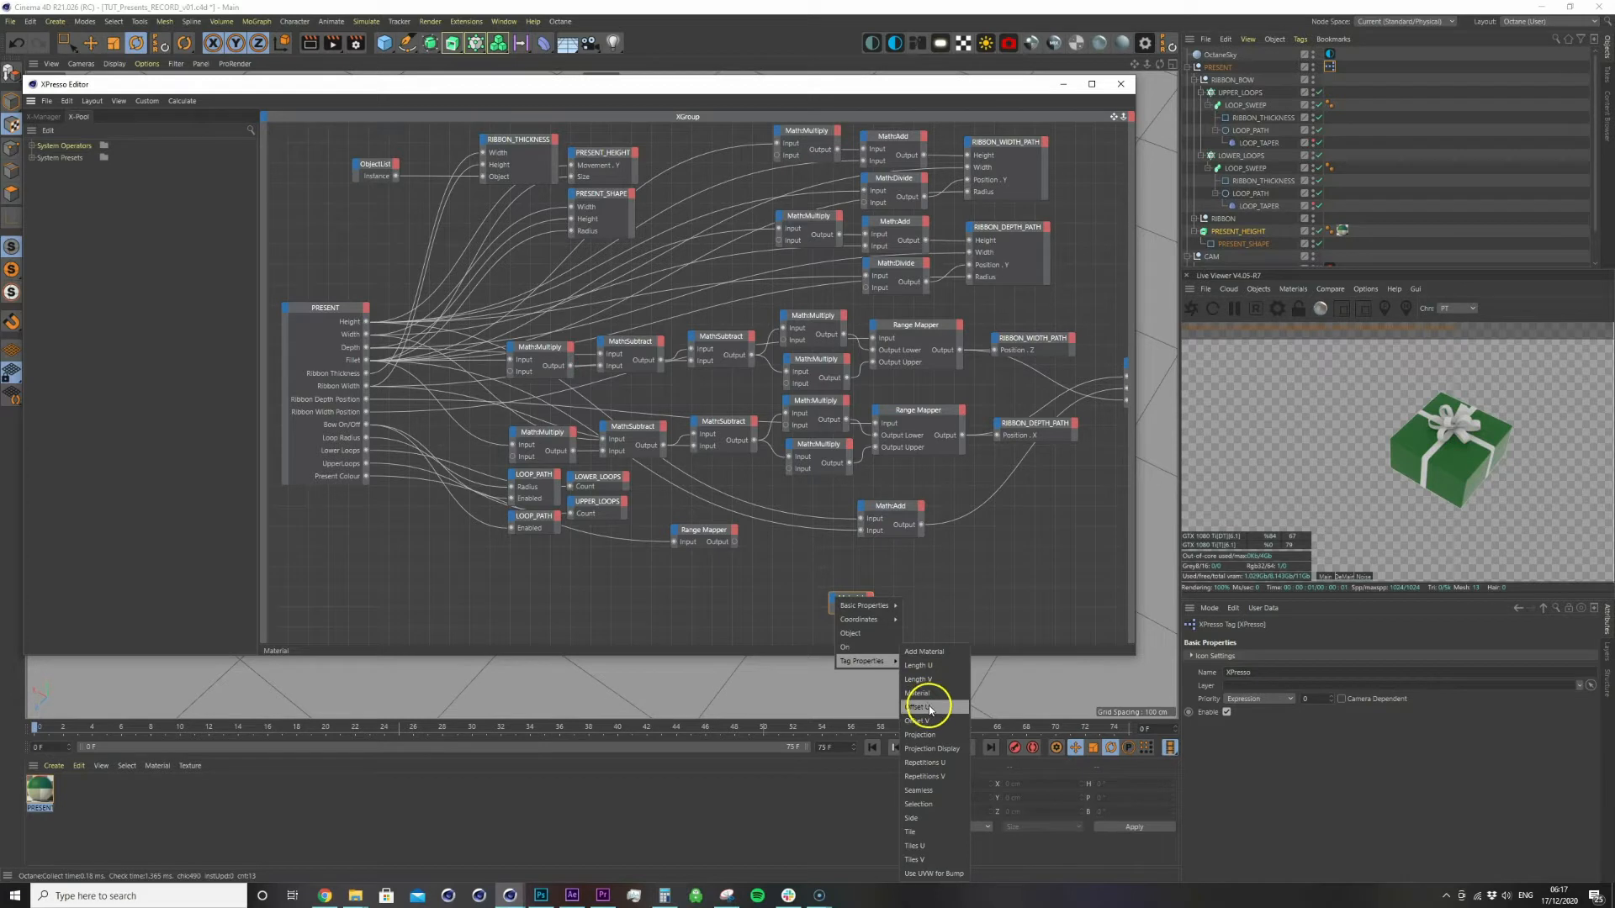
click(929, 705)
click(834, 598)
mouse_move(866, 660)
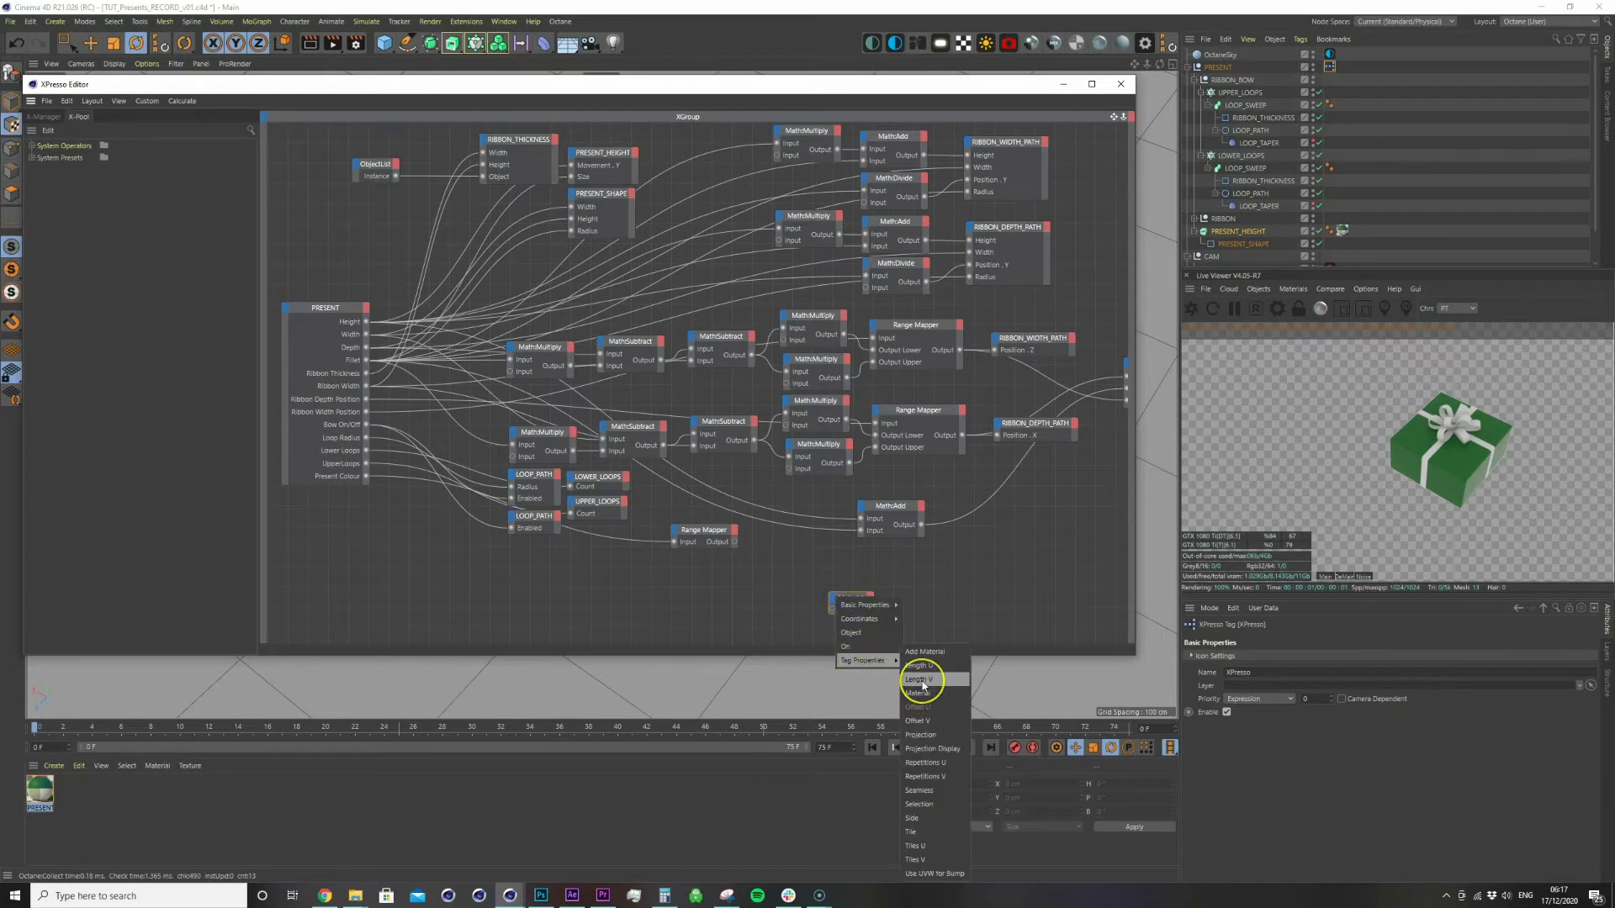
click(918, 720)
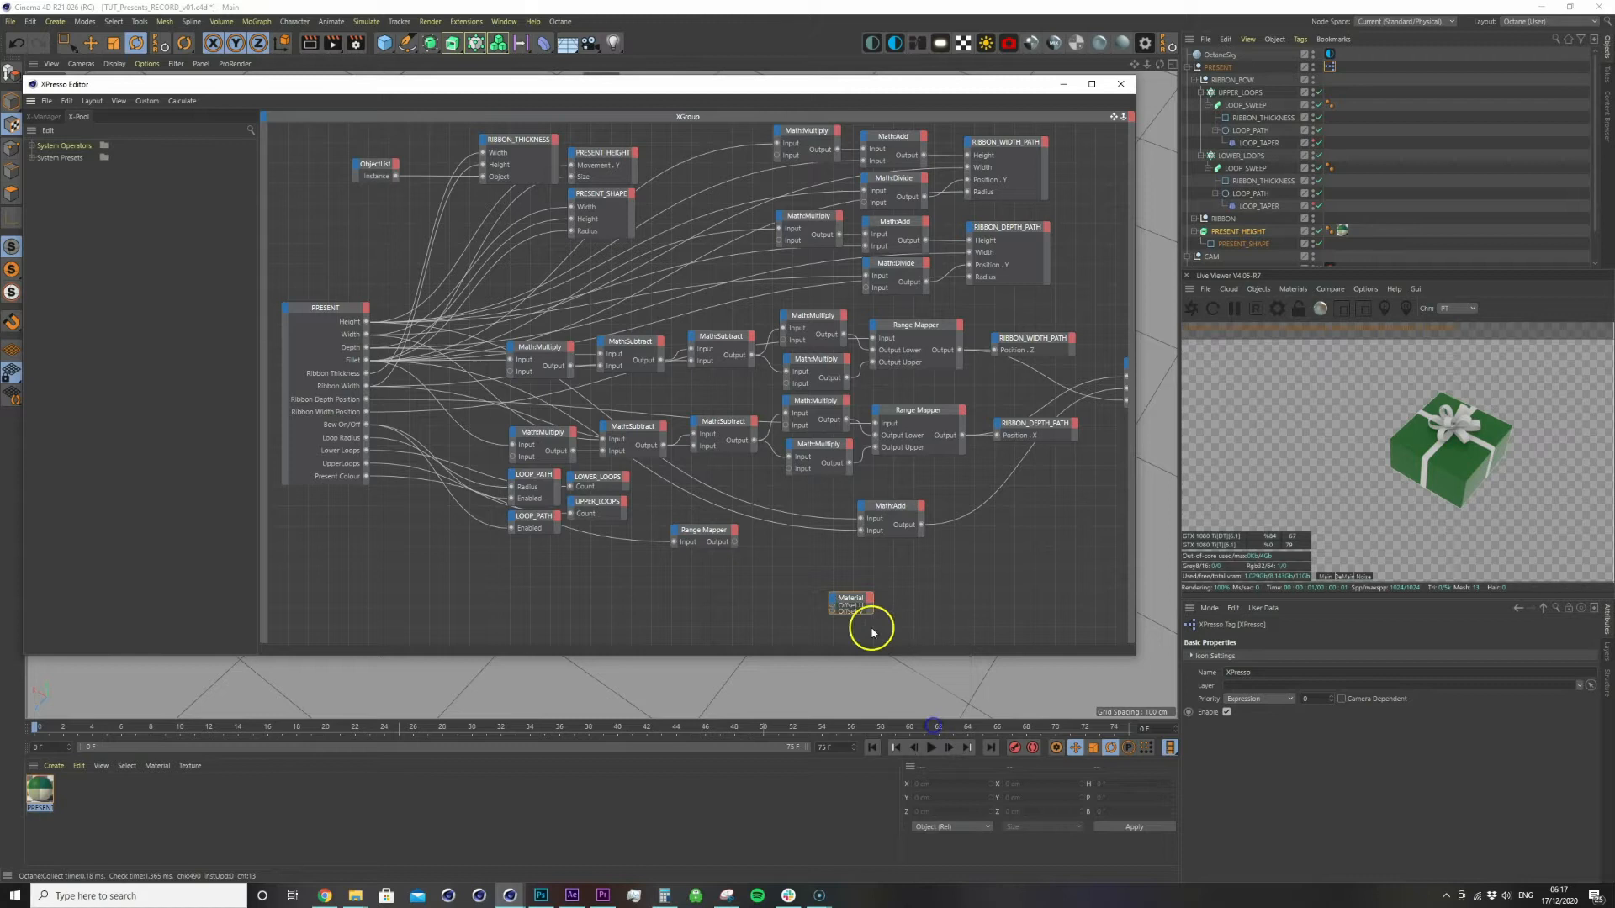
drag(850, 600, 793, 553)
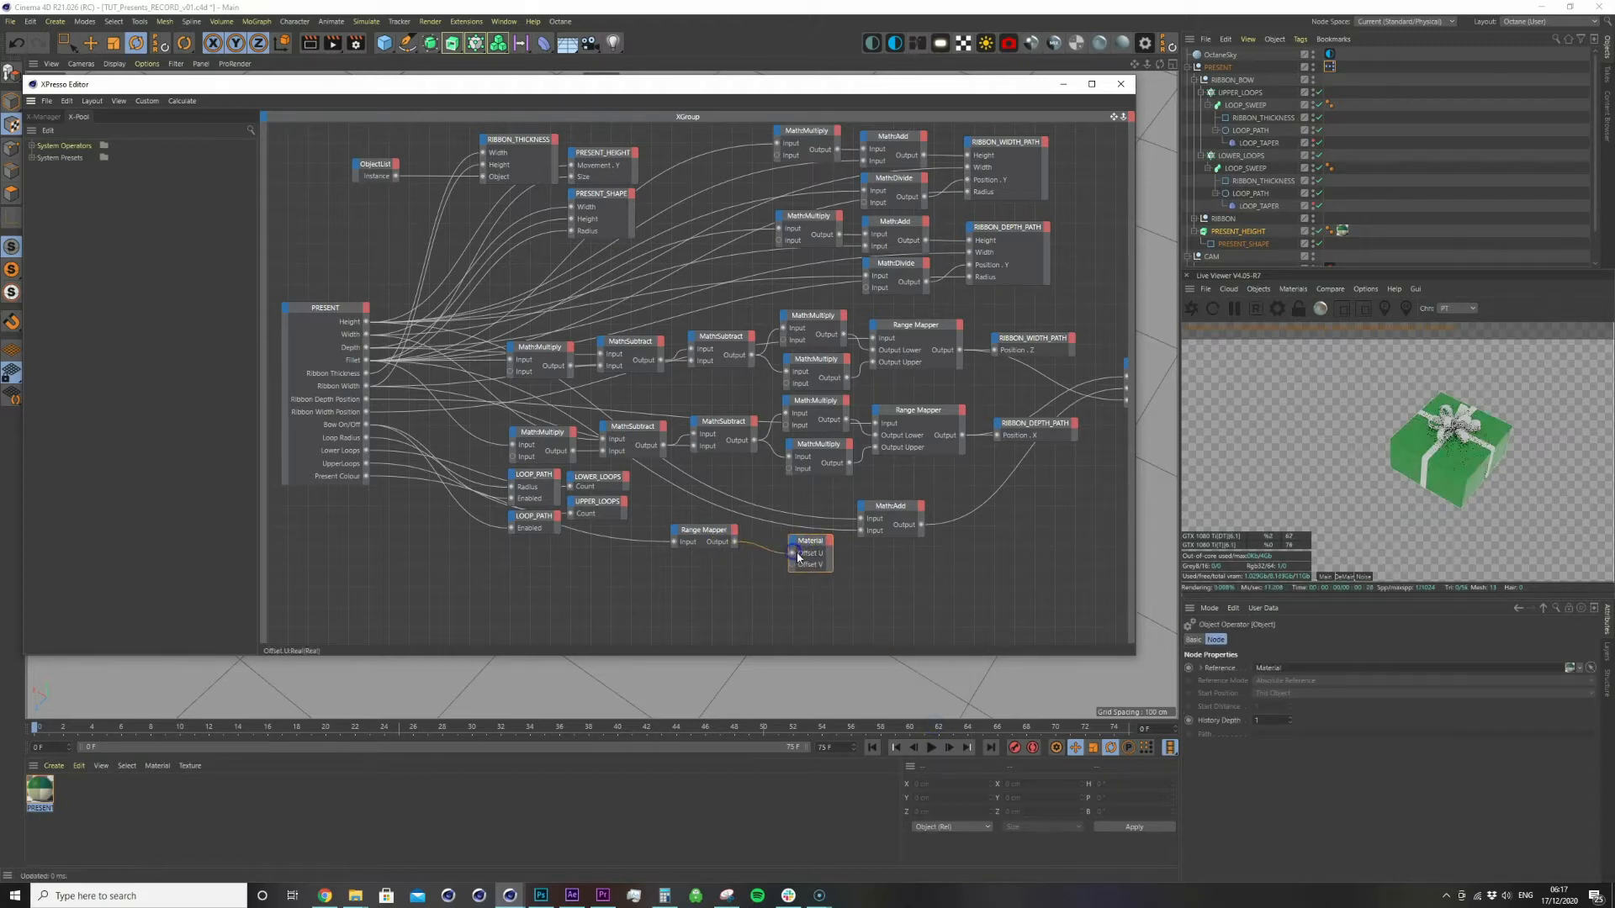
click(809, 547)
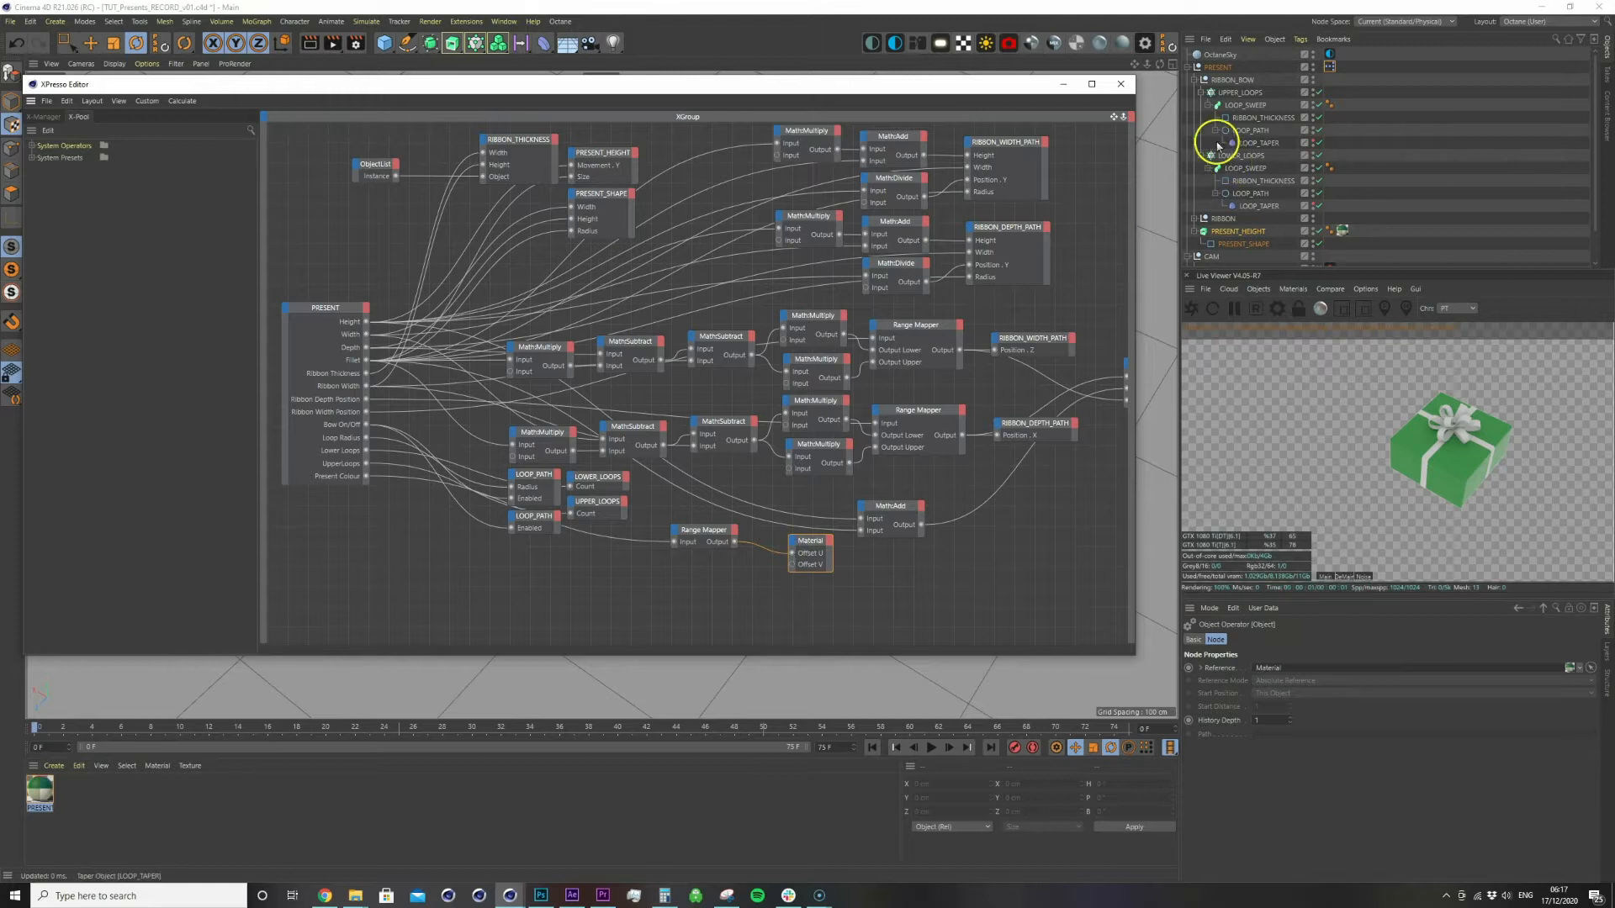
Step the PRESENT null's Present Colour through its values and back to 0 to examine how the paper colour changes
click(1217, 67)
drag(1309, 874, 1308, 872)
click(1308, 872)
click(1309, 872)
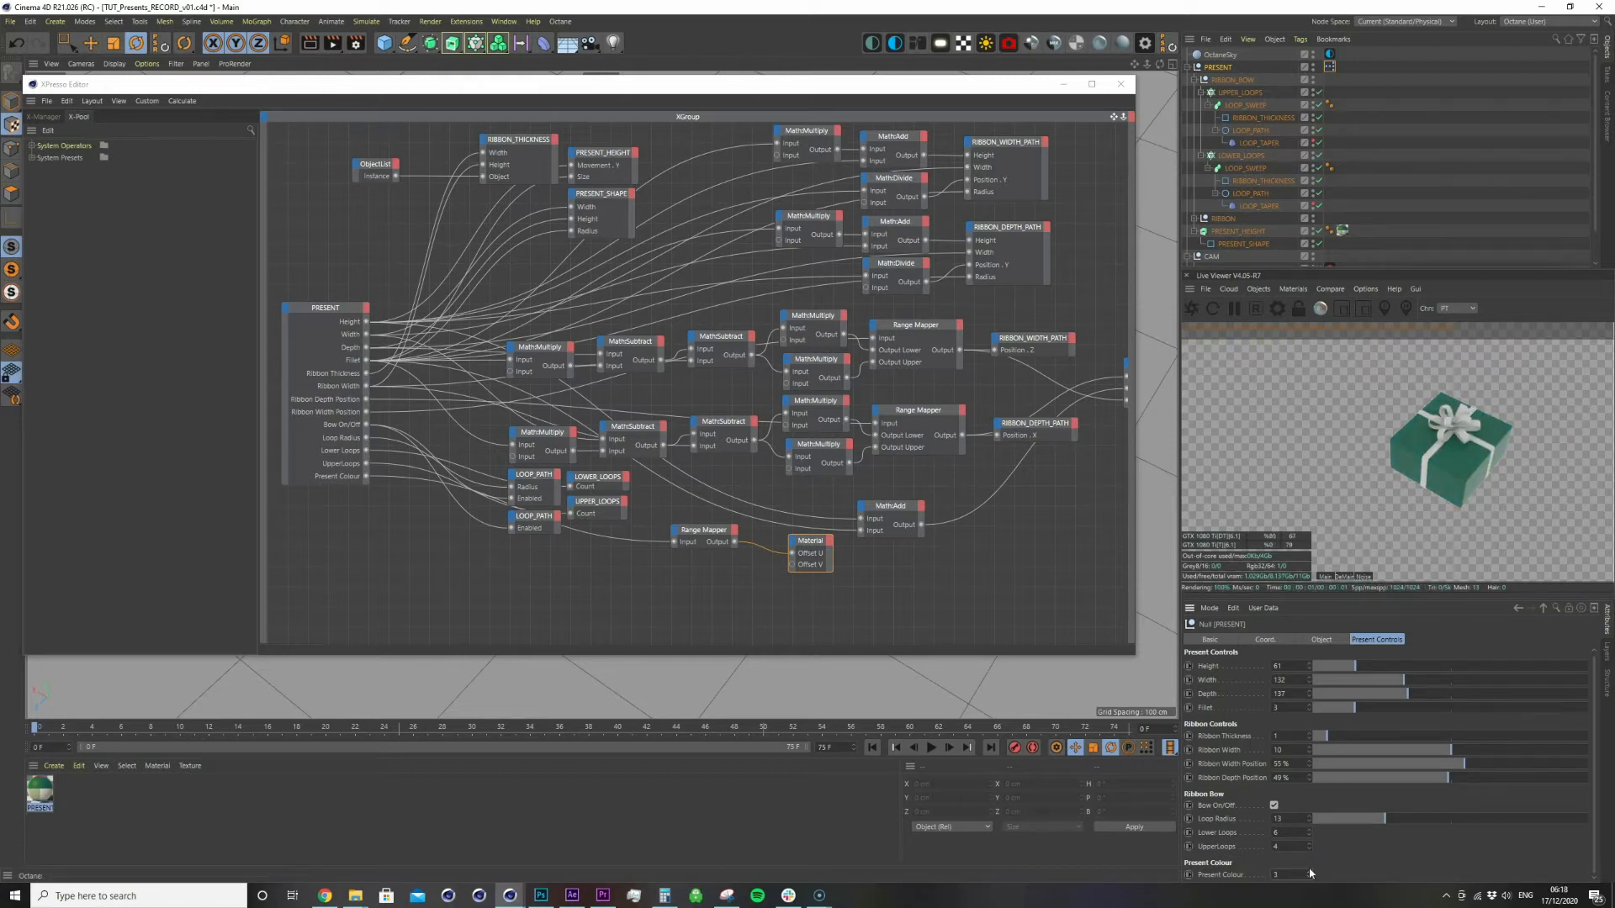
click(1308, 871)
click(1309, 872)
click(1309, 872)
click(1308, 872)
click(1308, 872)
click(1308, 872)
click(1309, 872)
click(1308, 872)
click(1308, 872)
click(1308, 872)
right_click(1309, 872)
Line up the Material node with the Range Mapper, and step Present Colour to 4 and back to 0 to examine where the swatch row repeats
drag(806, 545, 796, 532)
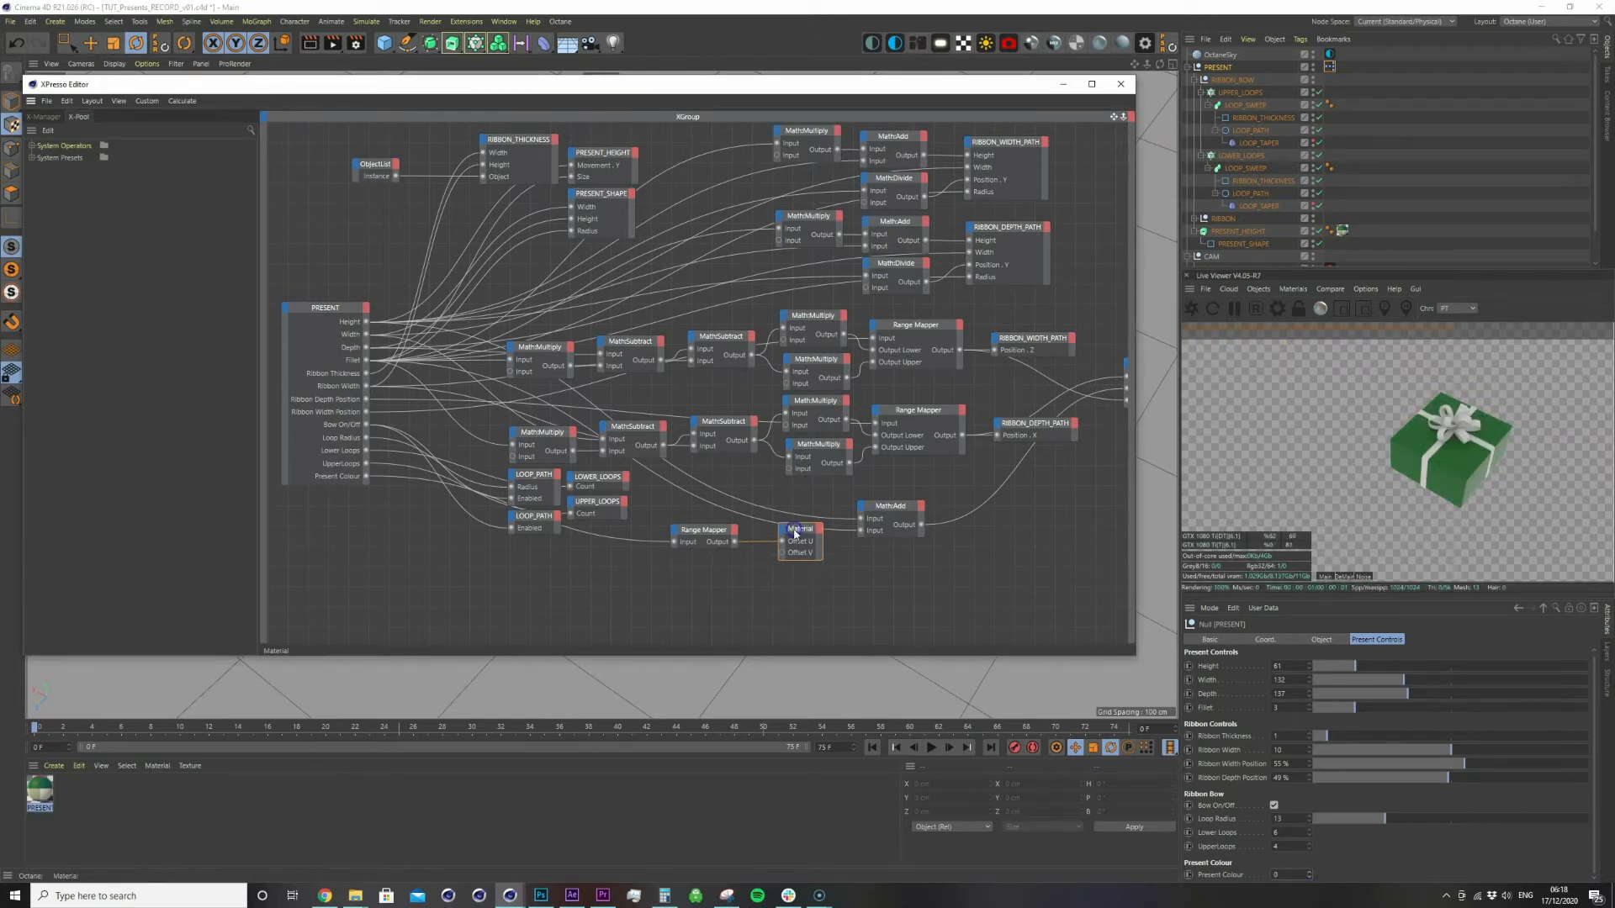
click(1309, 871)
click(1309, 873)
click(1309, 875)
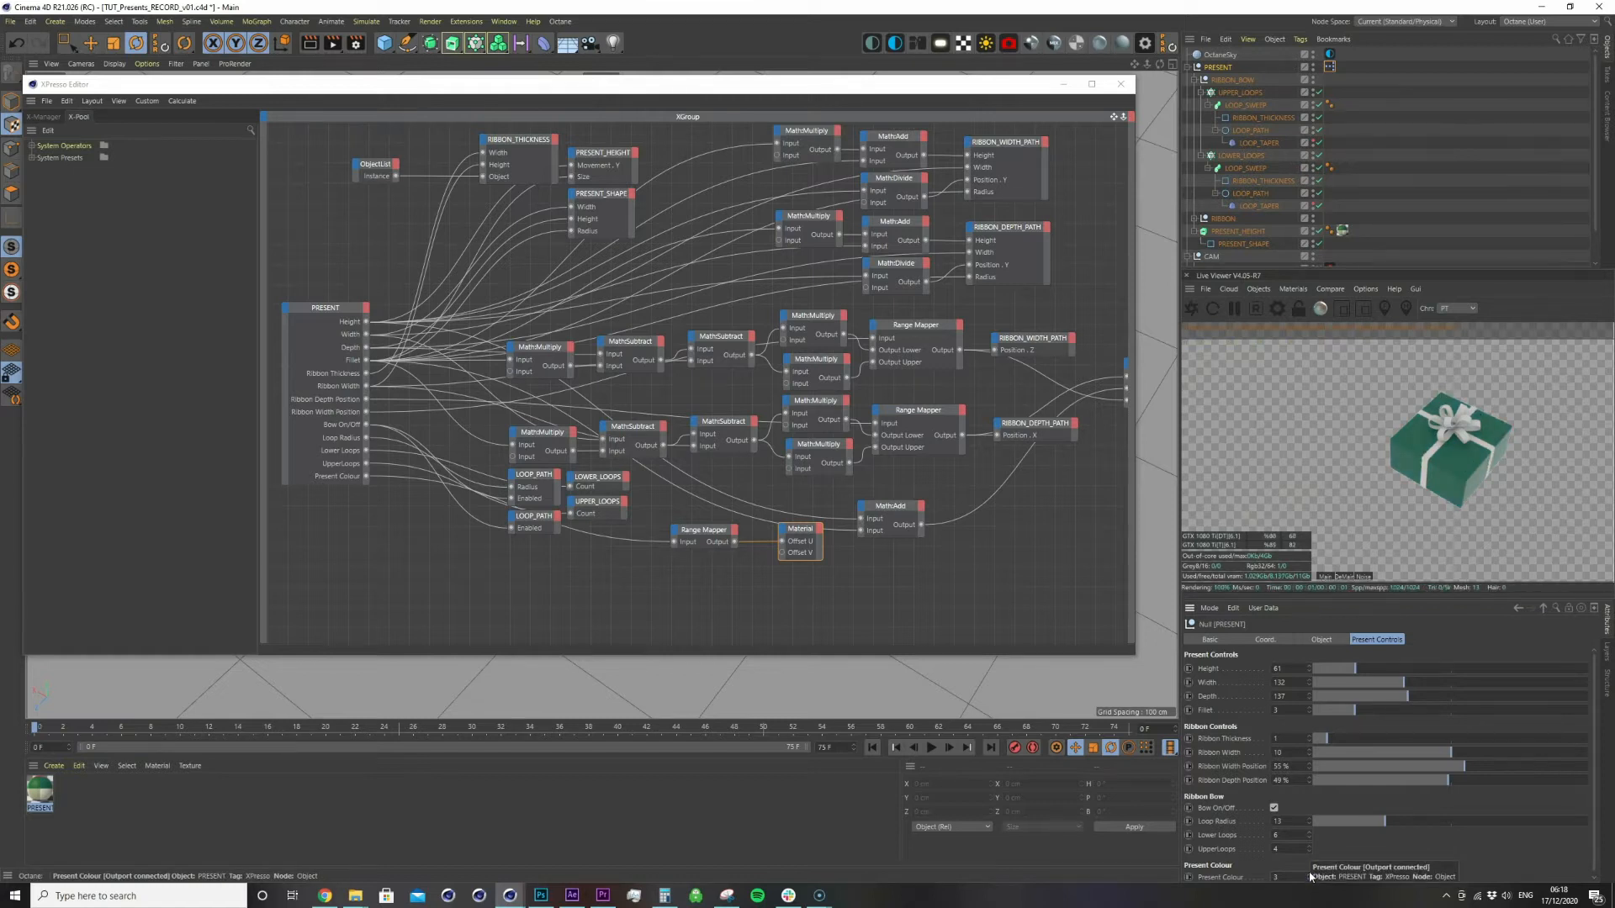
click(1309, 875)
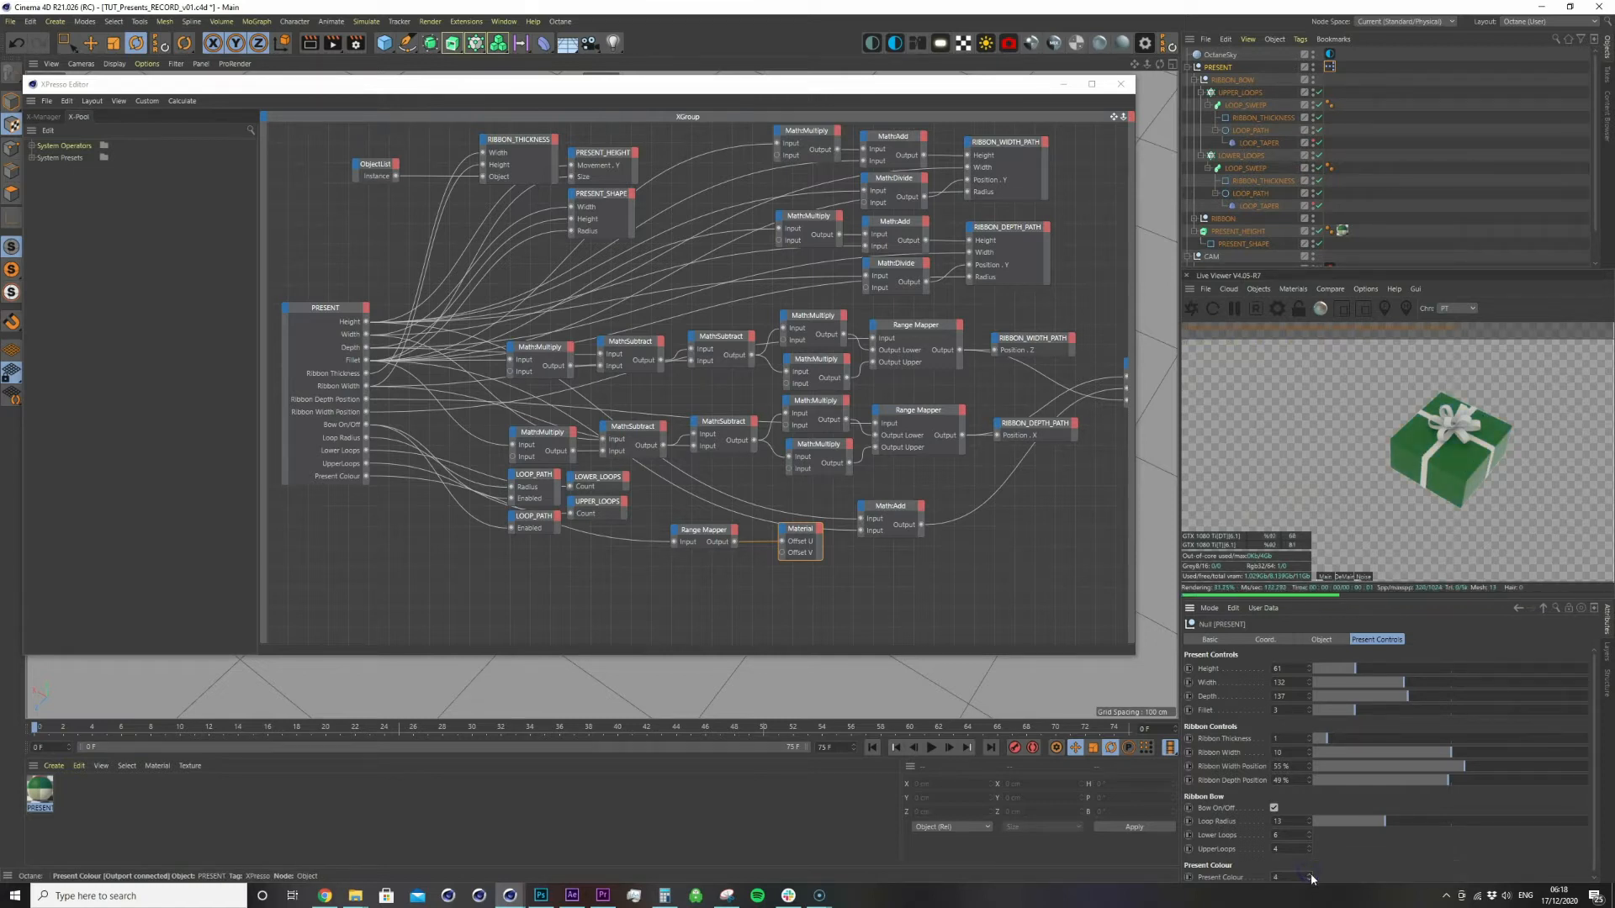
click(1309, 879)
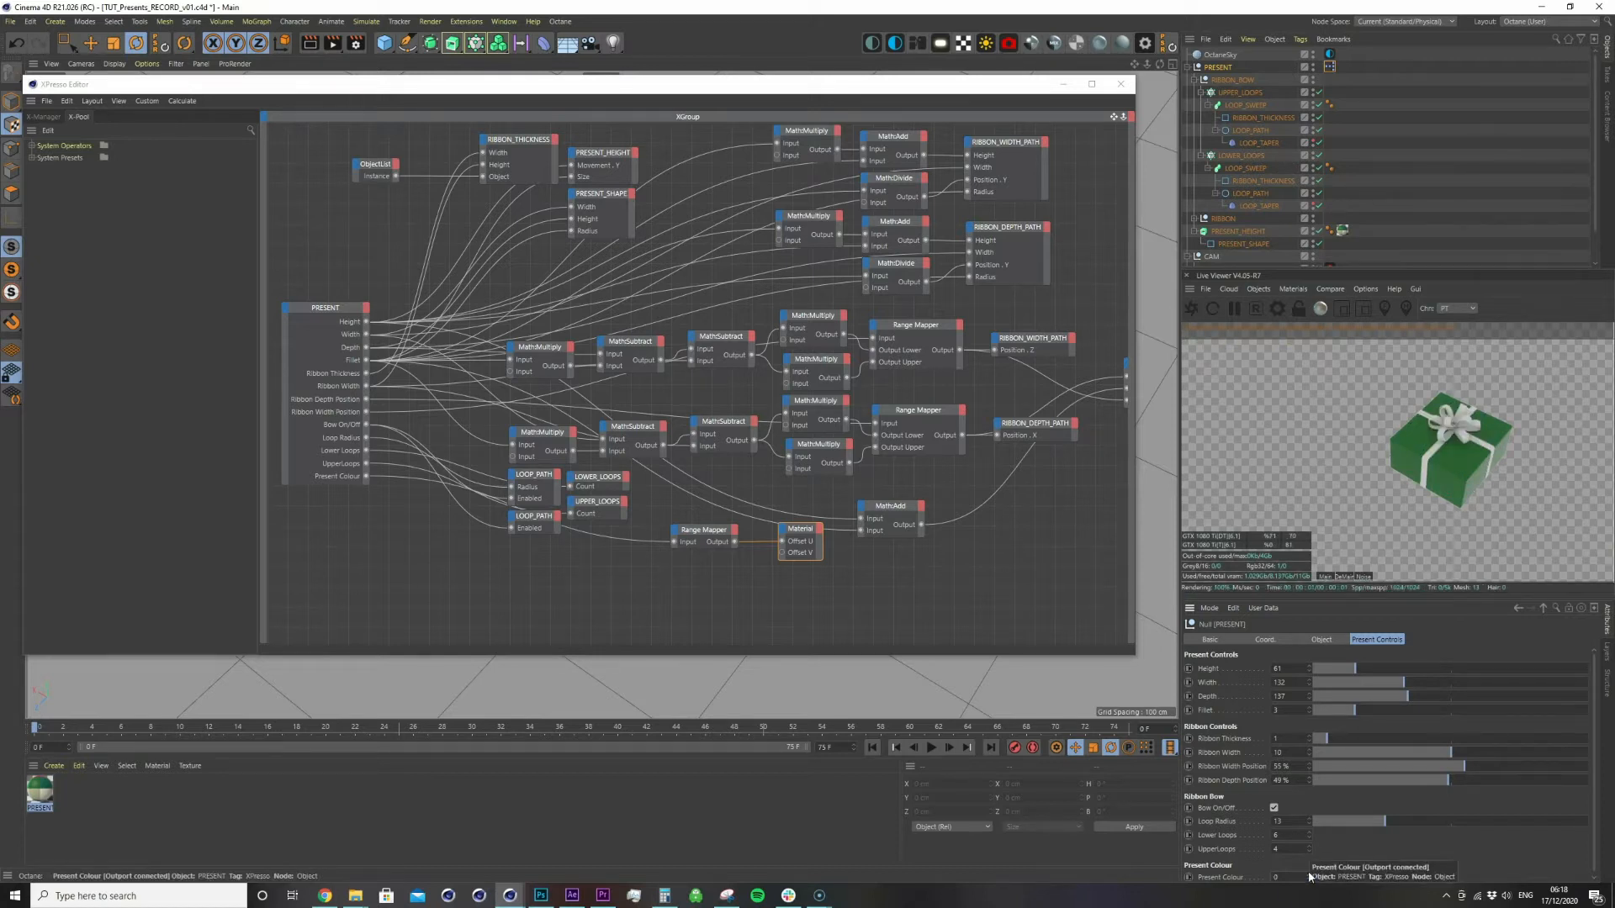
Add a Condition node below the Range Mapper, connect Present Colour to its Switch input, and set its data type to Integer
click(600, 584)
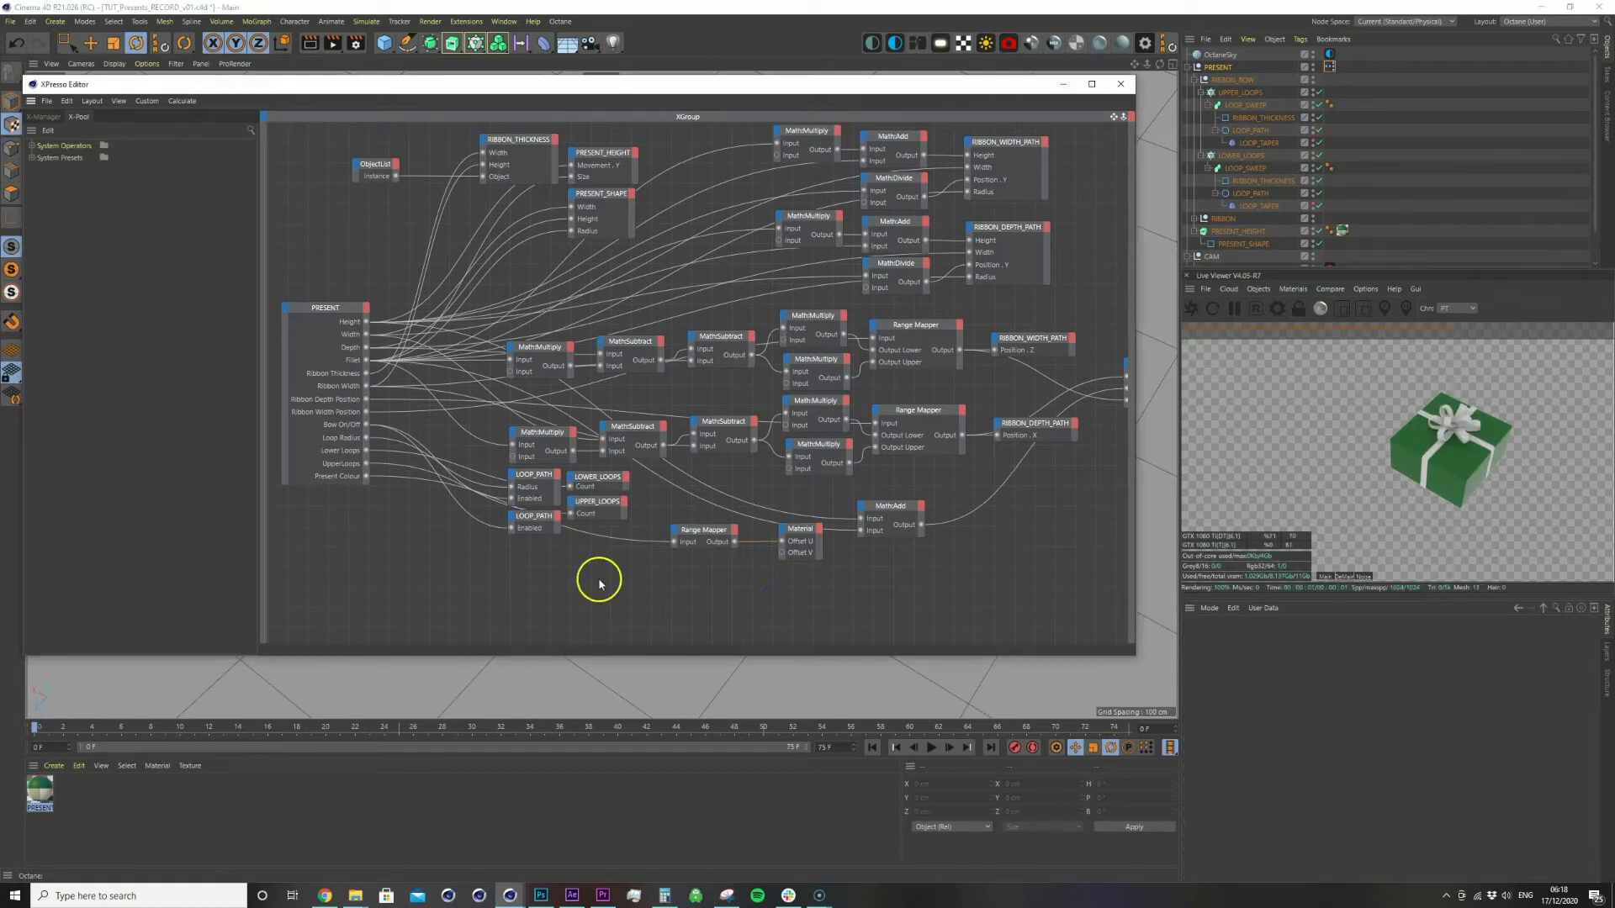
right_click(659, 581)
mouse_move(683, 588)
mouse_move(739, 587)
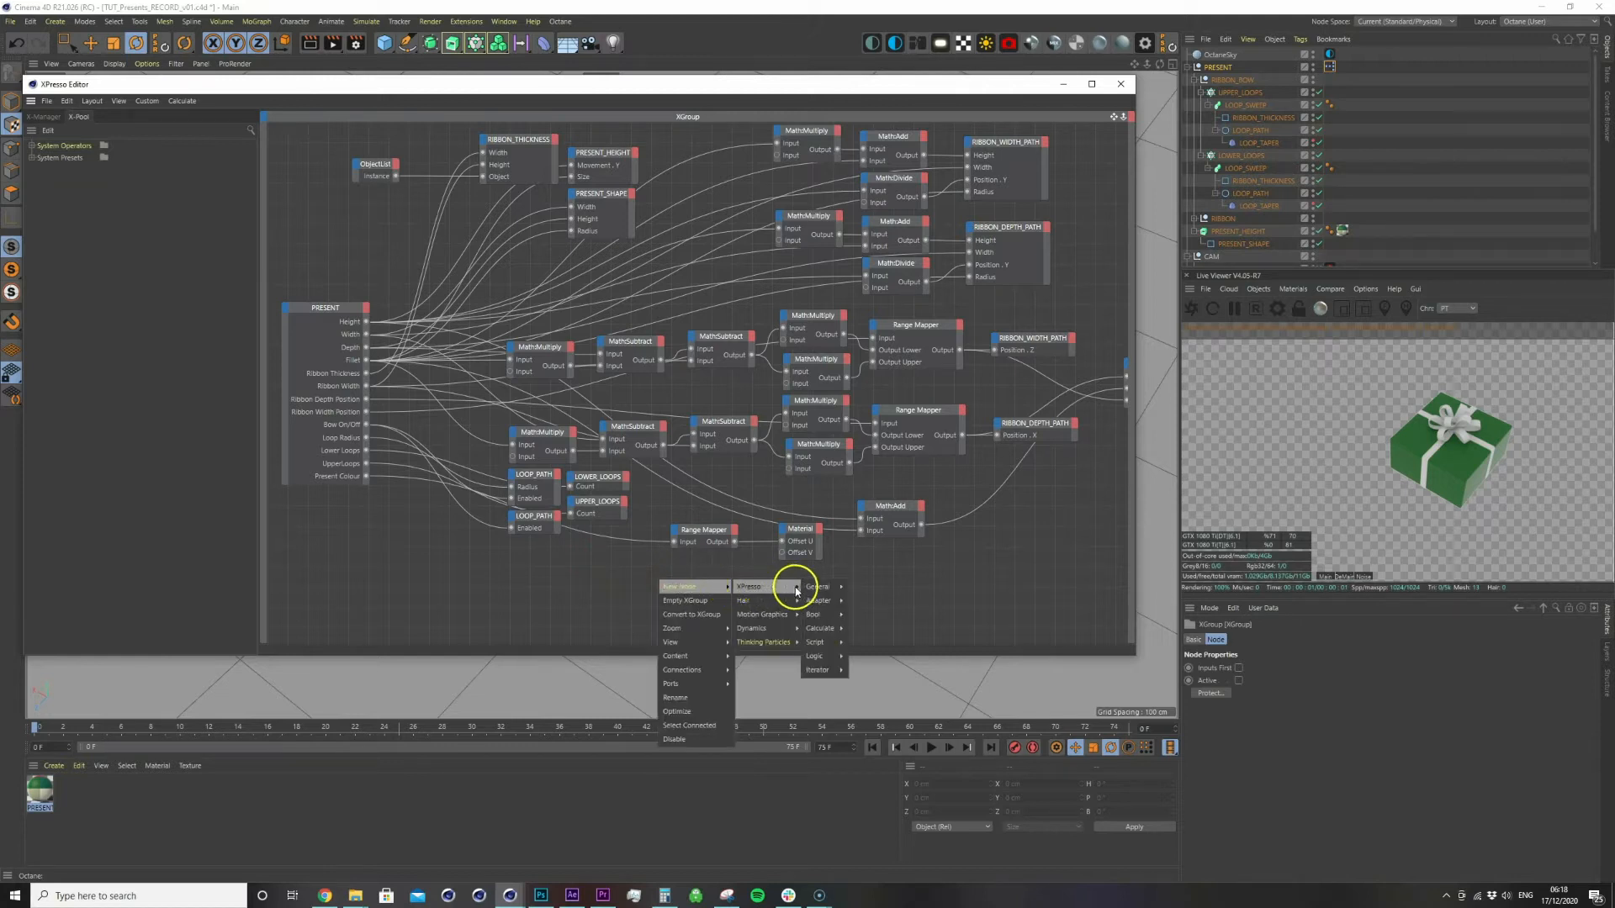
mouse_move(828, 657)
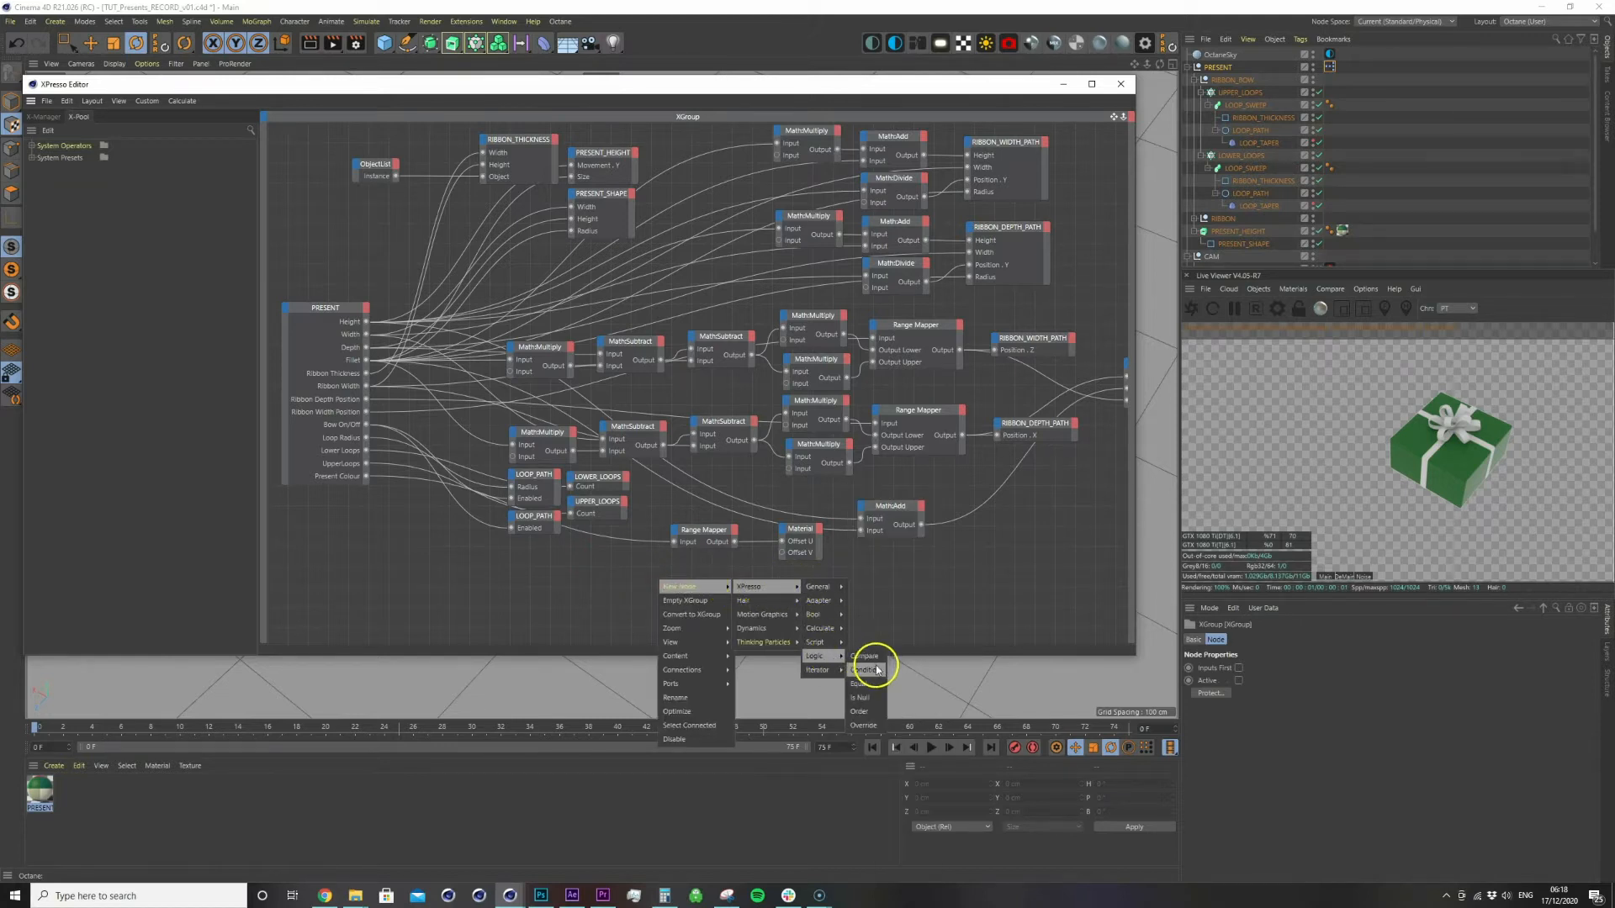
click(879, 671)
drag(366, 476, 717, 566)
click(714, 564)
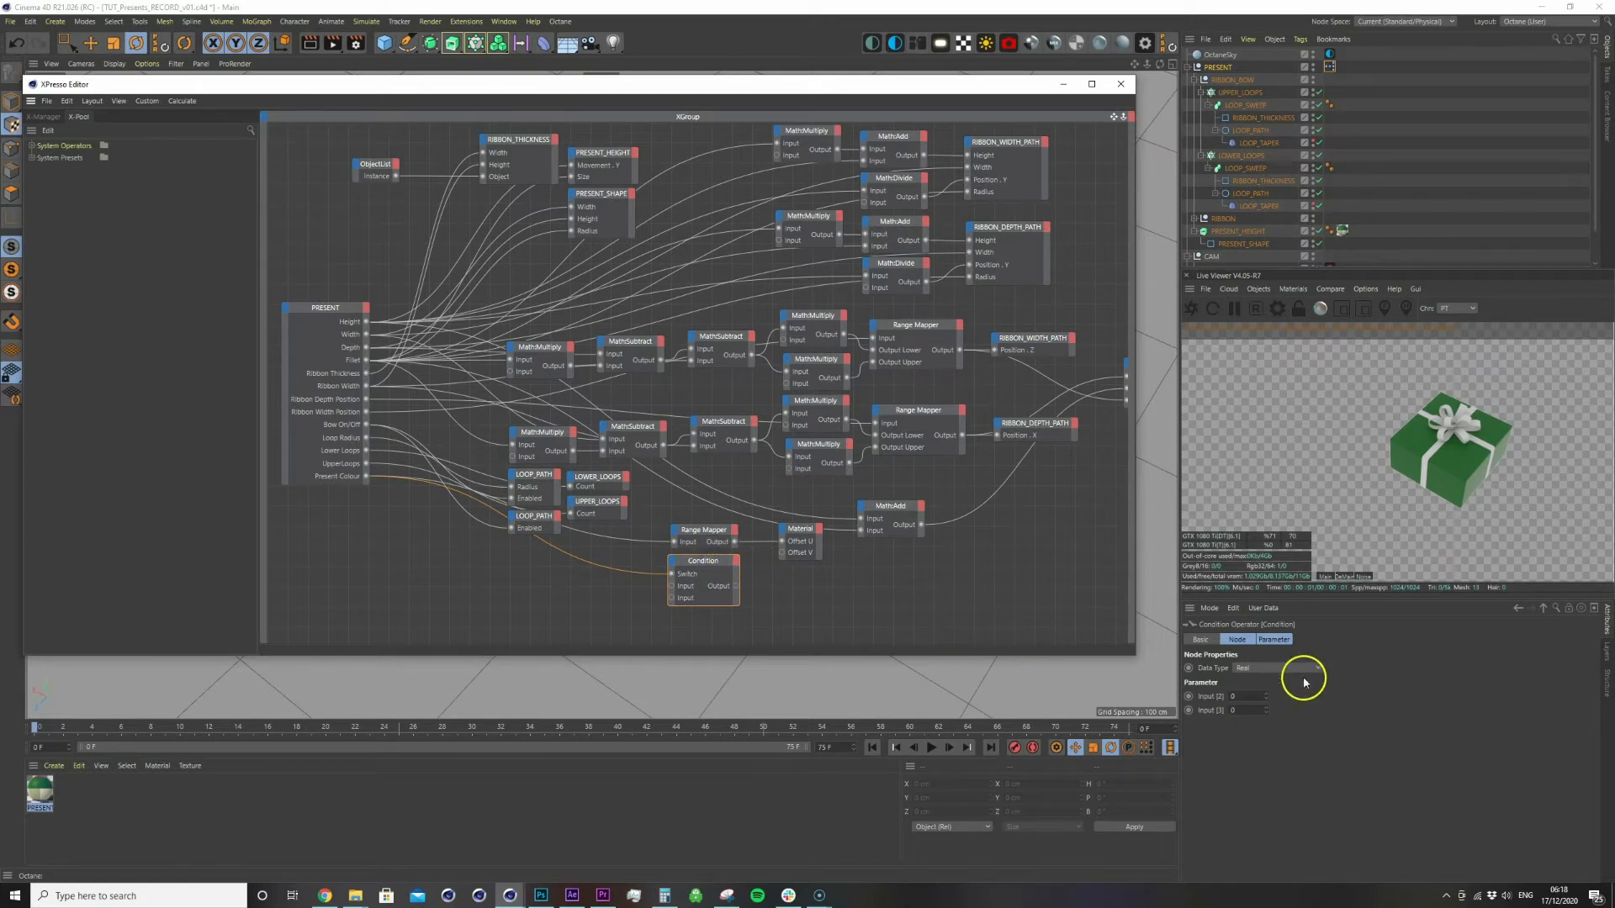
click(1273, 668)
click(1249, 203)
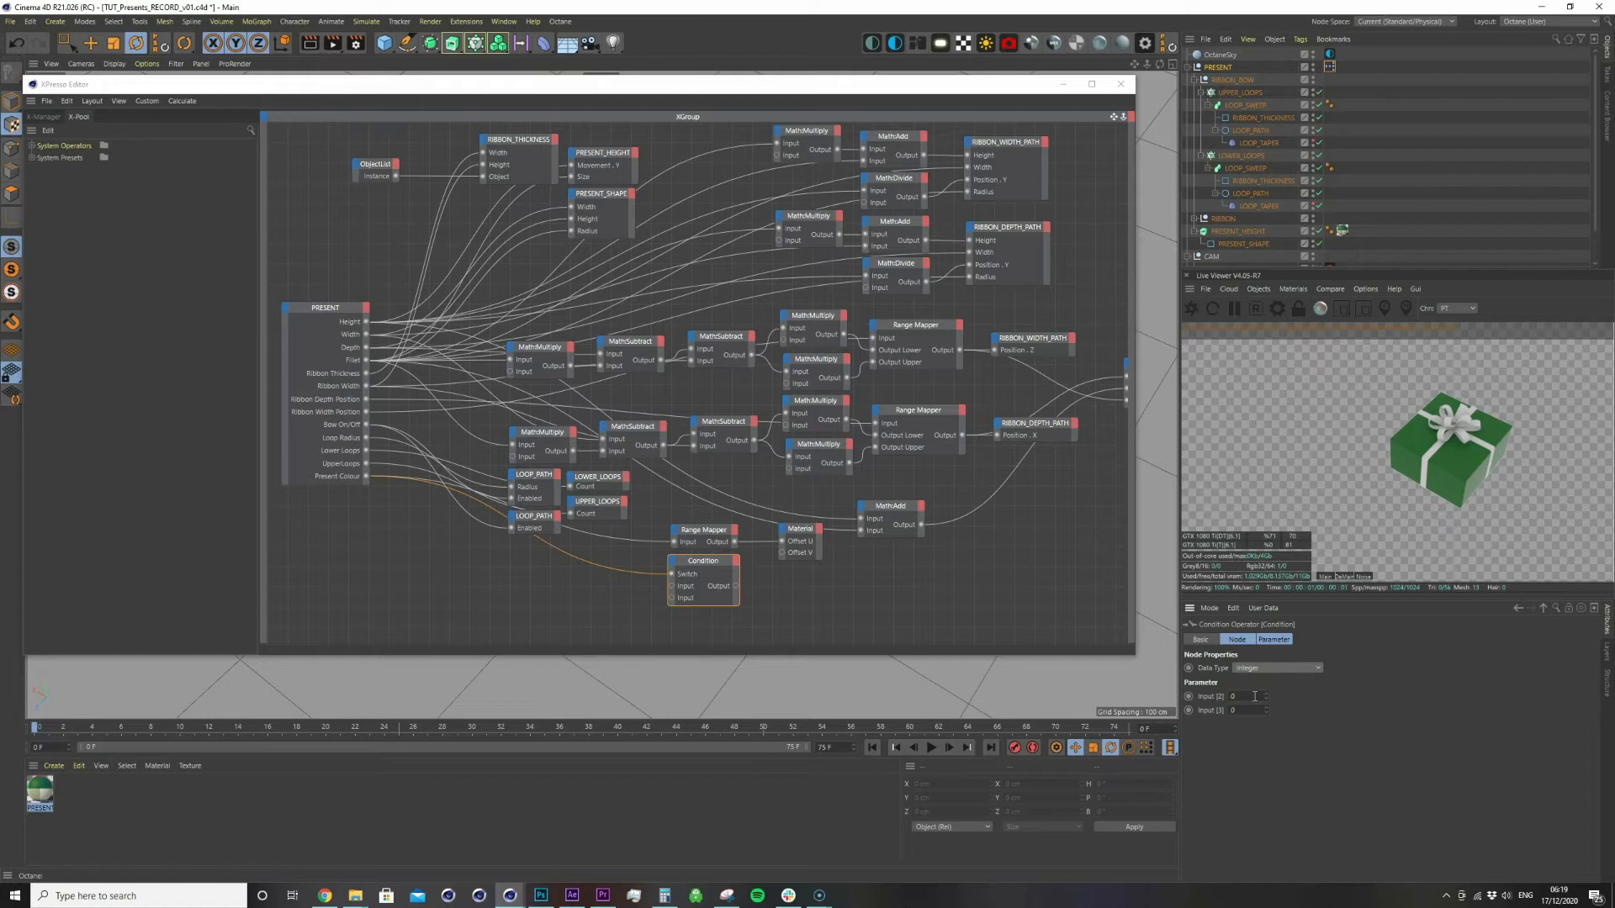
Add two more inputs to the Condition node and set its last three inputs to 1, 2 and 3
drag(673, 574, 693, 564)
double_click(693, 562)
click(692, 561)
click(799, 553)
click(718, 570)
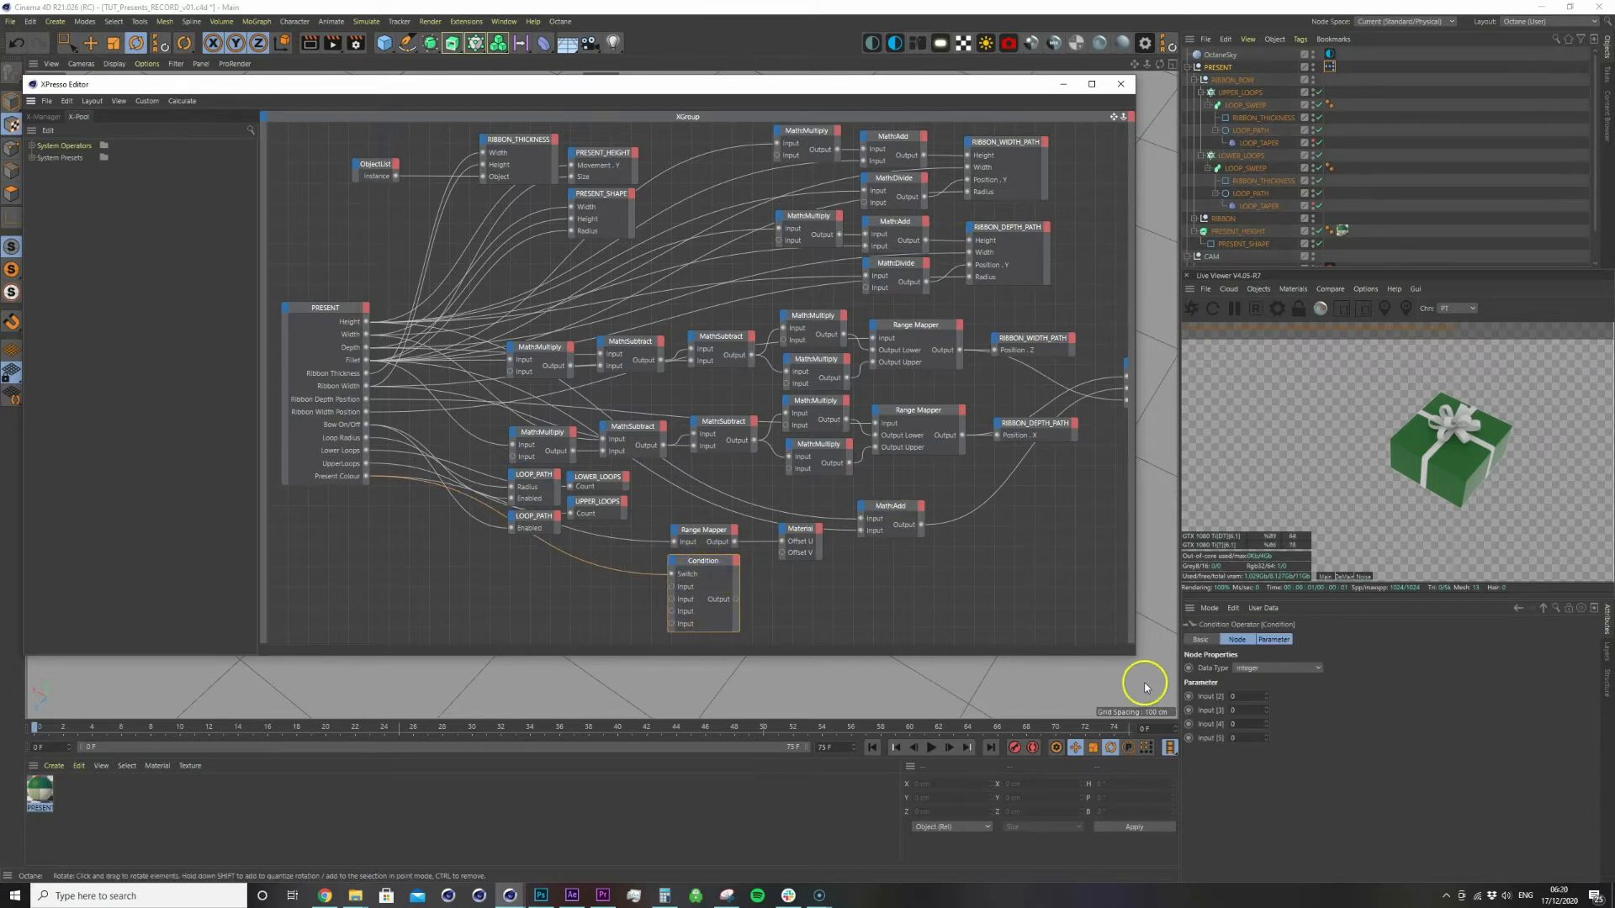
click(1251, 709)
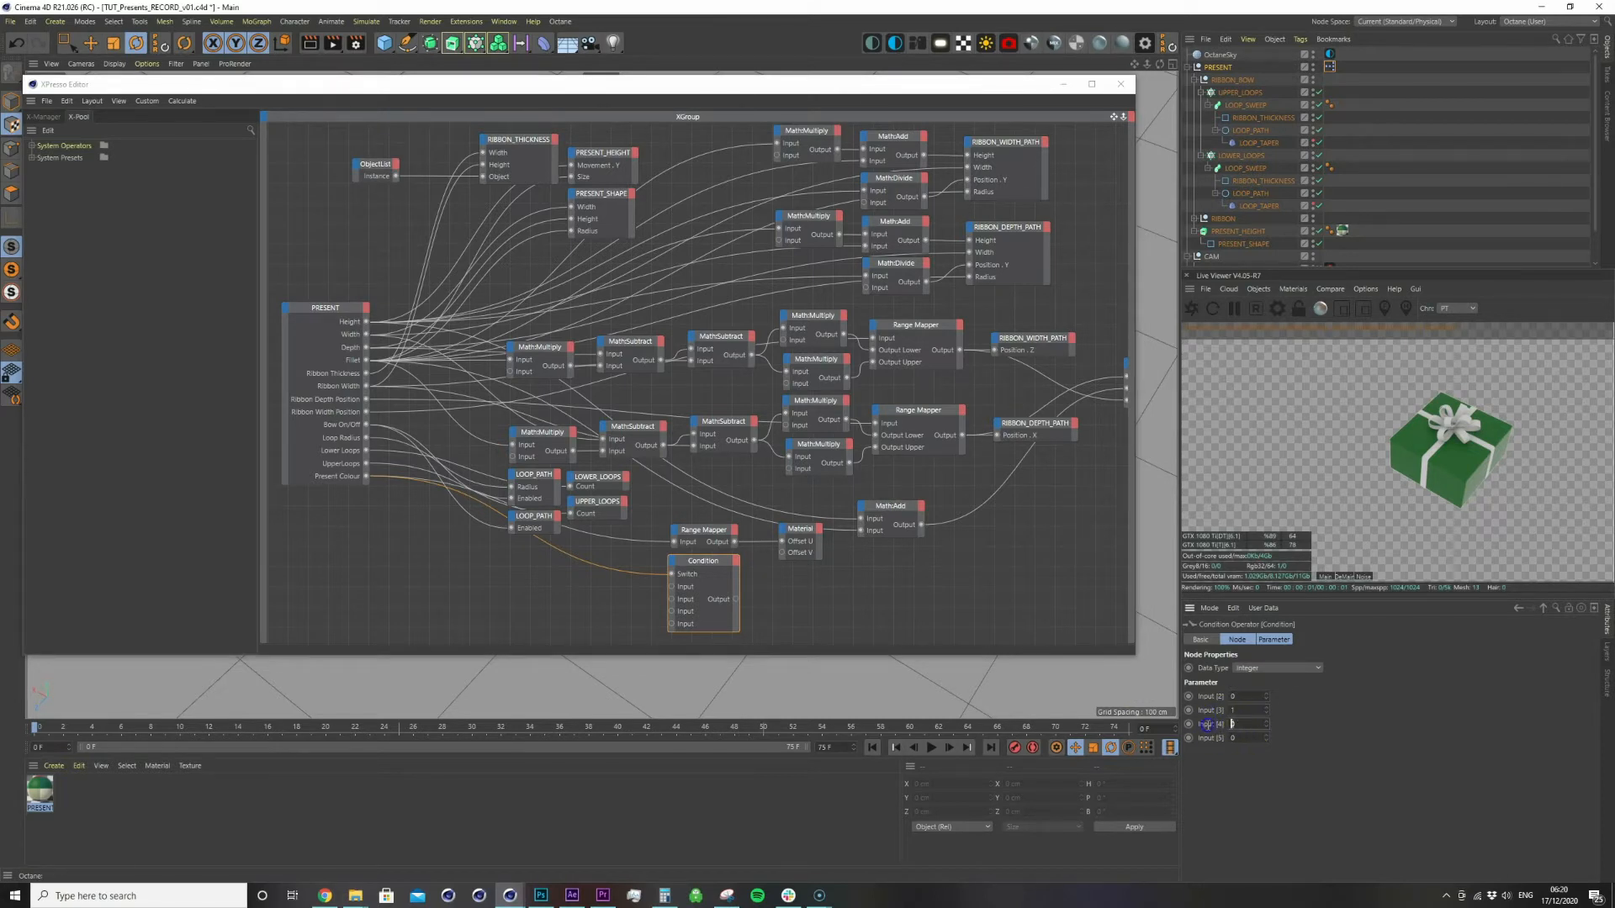
text(2)
key(Tab)
key(BackSpace)
Add a Range Mapper node in front of the Condition node and connect Present Colour to its input
right_click(530, 589)
mouse_move(559, 594)
mouse_move(613, 600)
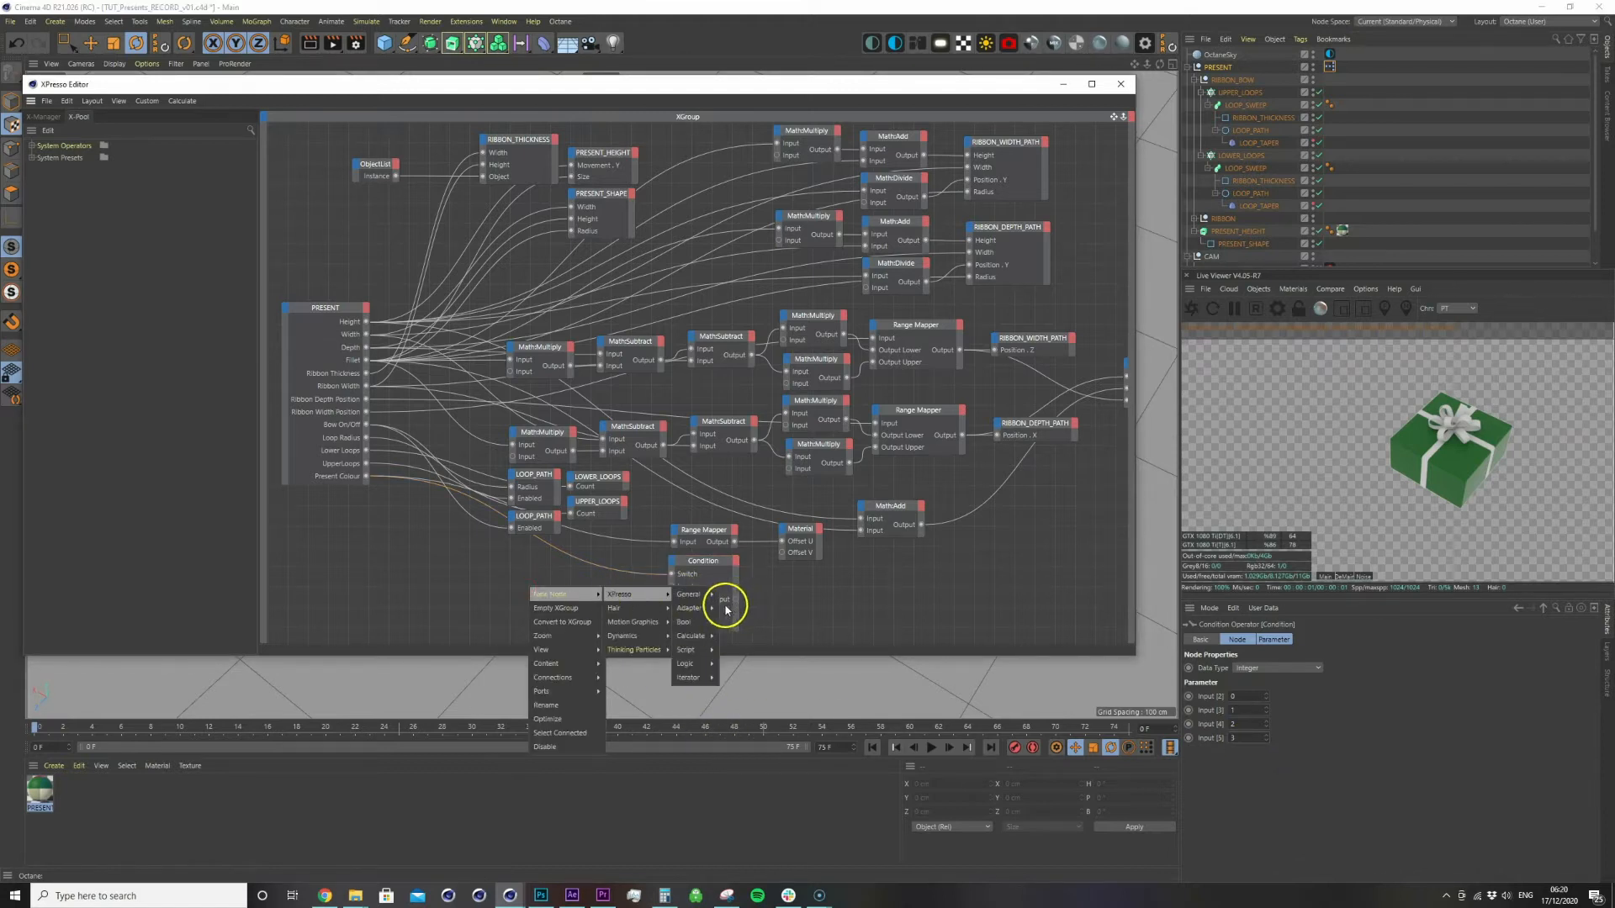
mouse_move(704, 635)
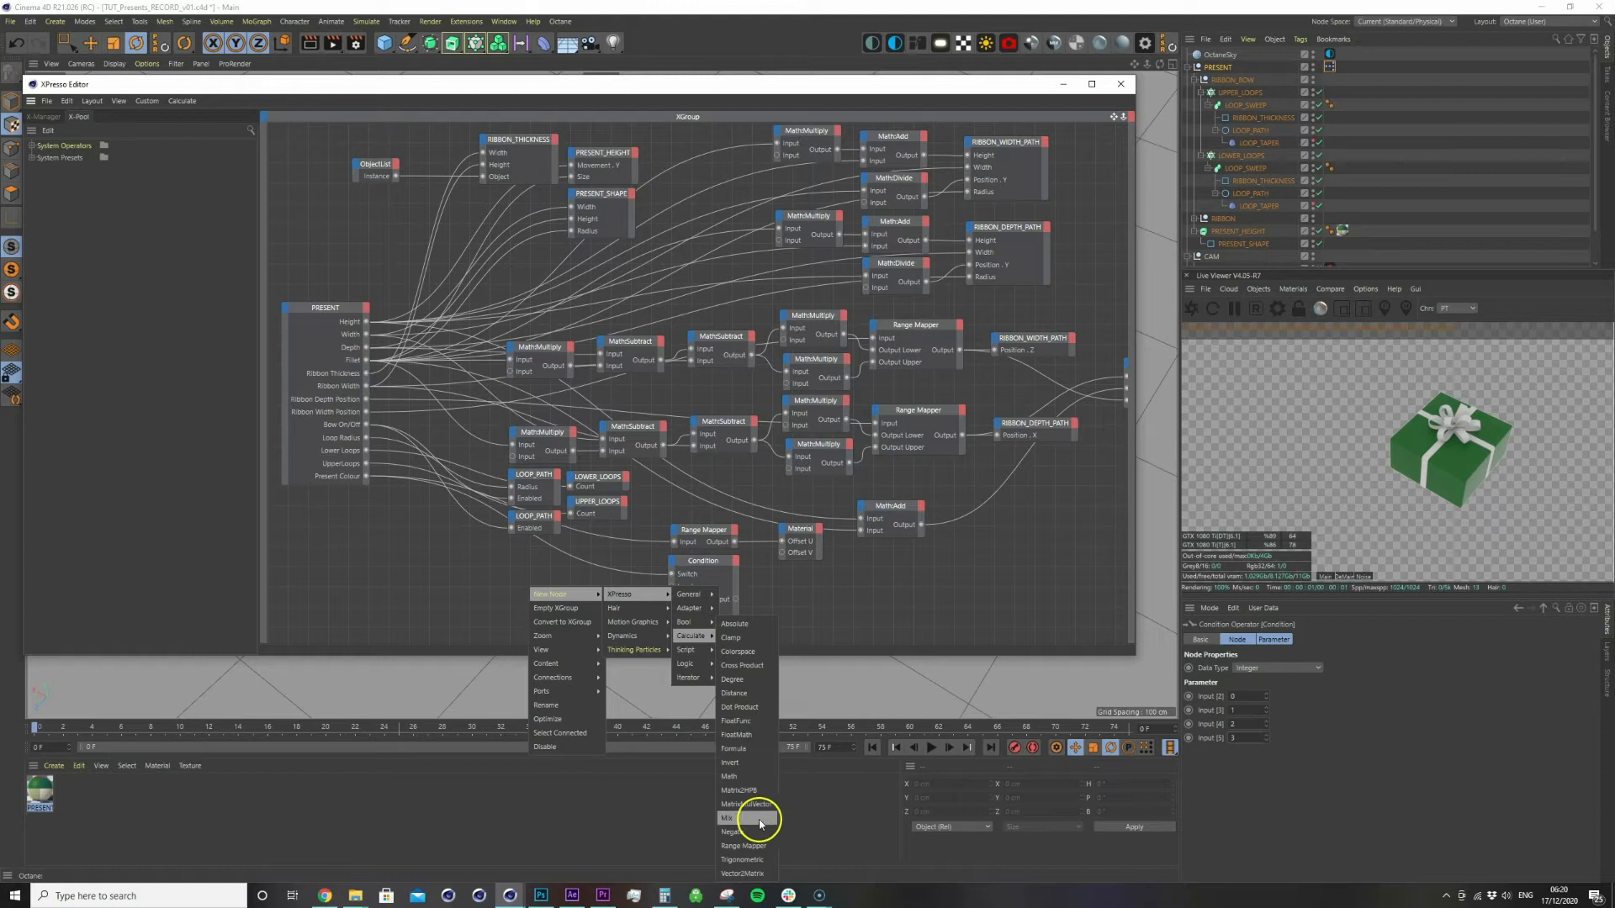
click(744, 845)
drag(513, 578, 555, 568)
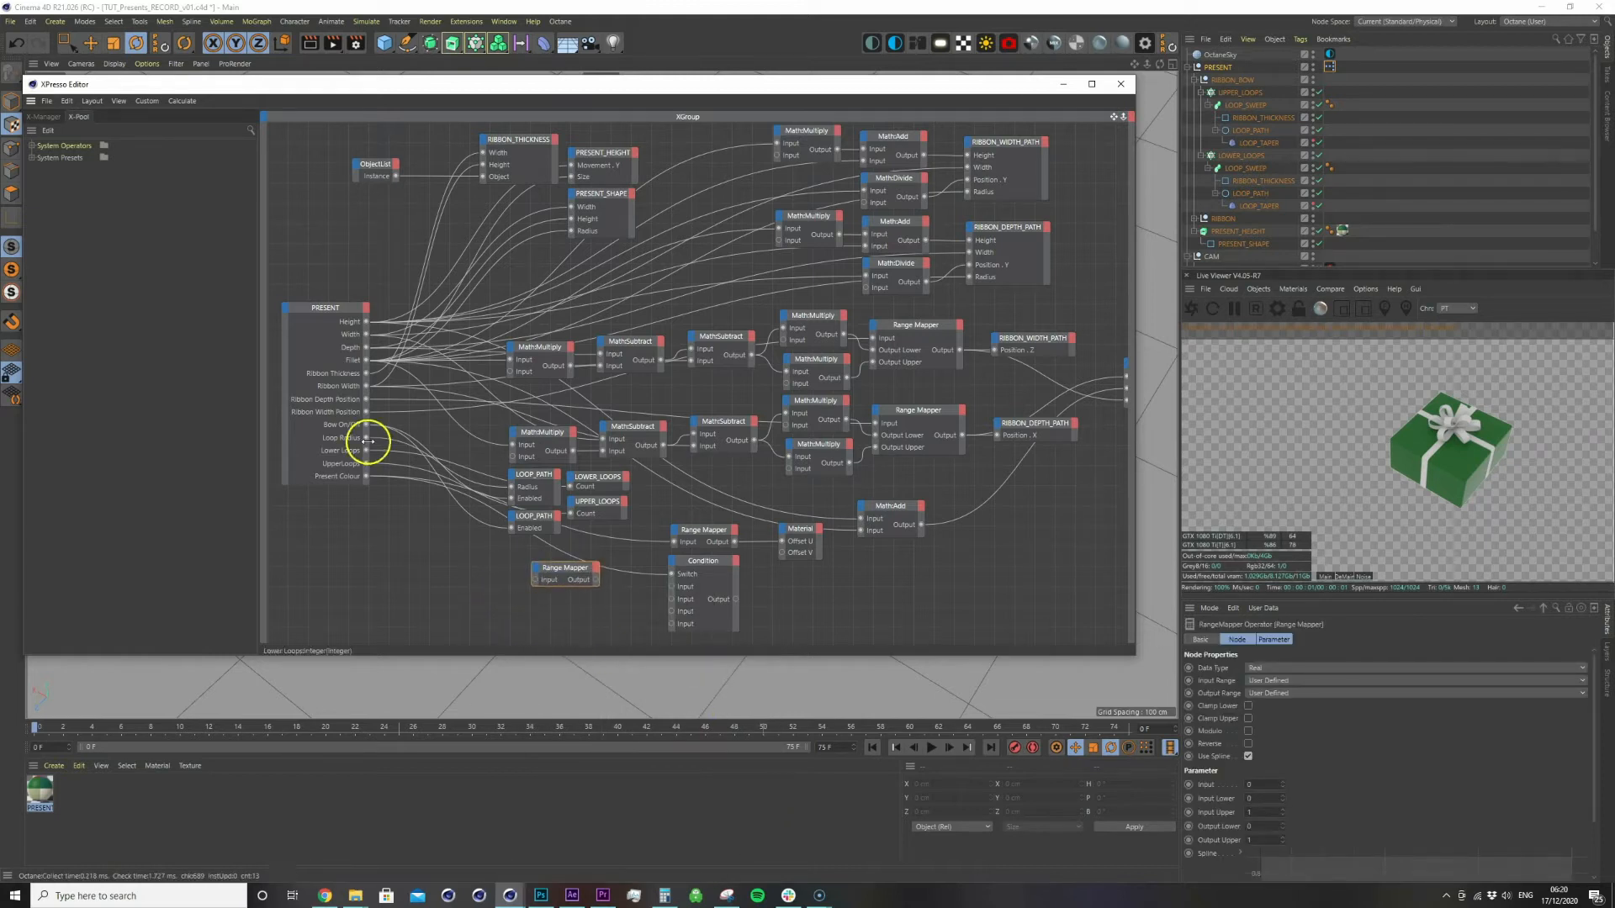
drag(365, 476, 589, 566)
Set the new Range Mapper's Output Upper to 0.25 and connect its output to the Condition node's Switch
drag(1259, 826, 1033, 825)
text(0.25)
key(Return)
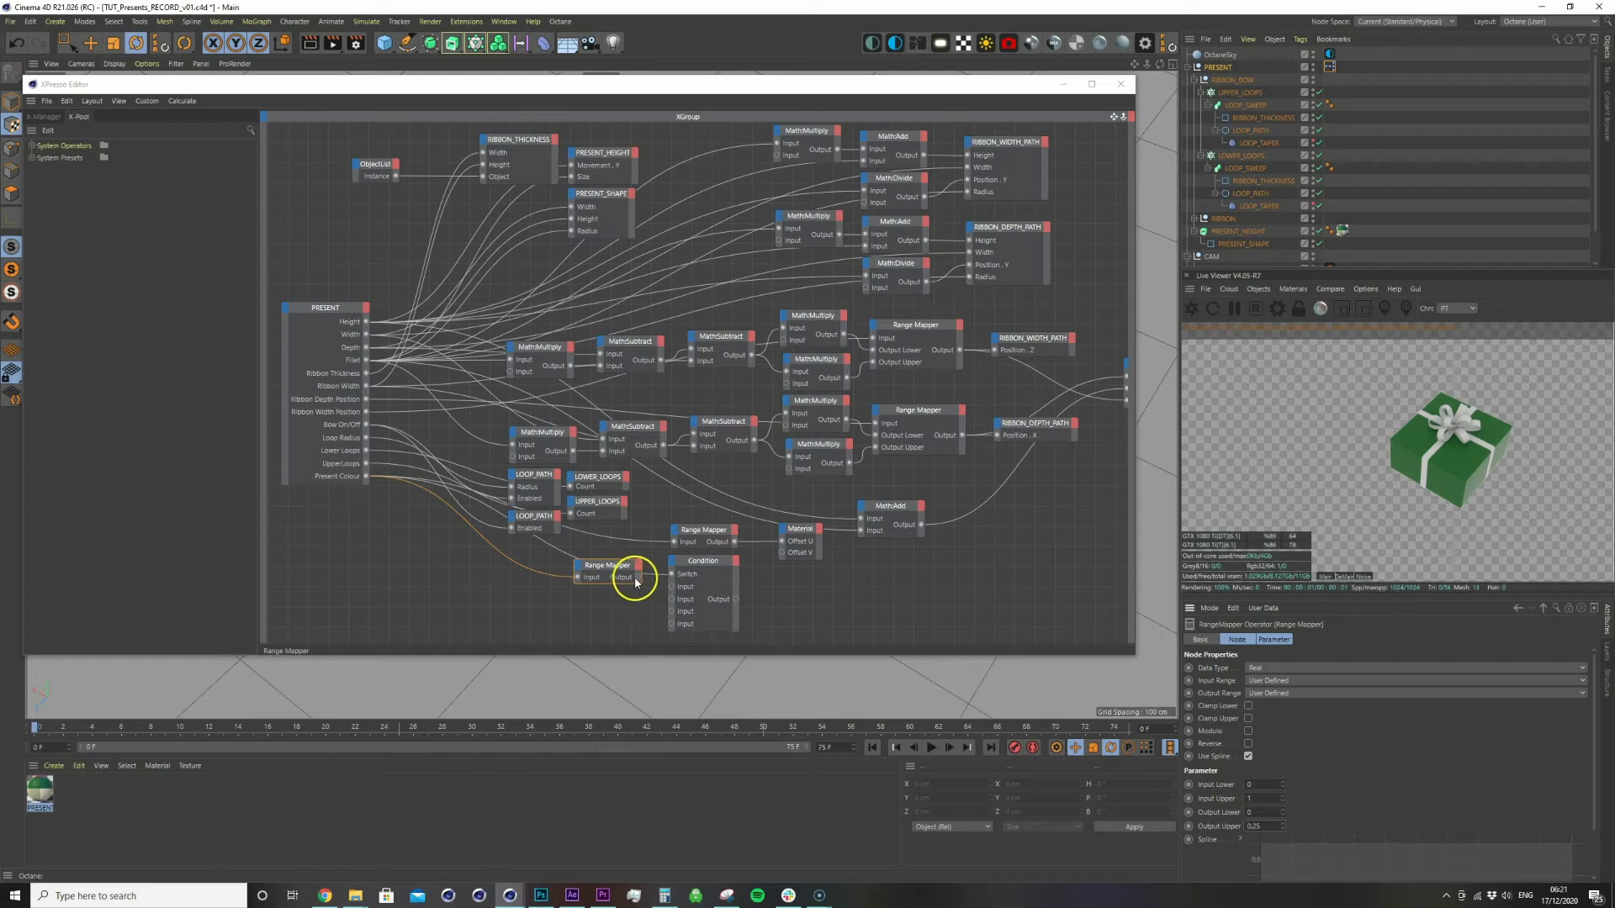
drag(636, 578, 672, 575)
click(710, 560)
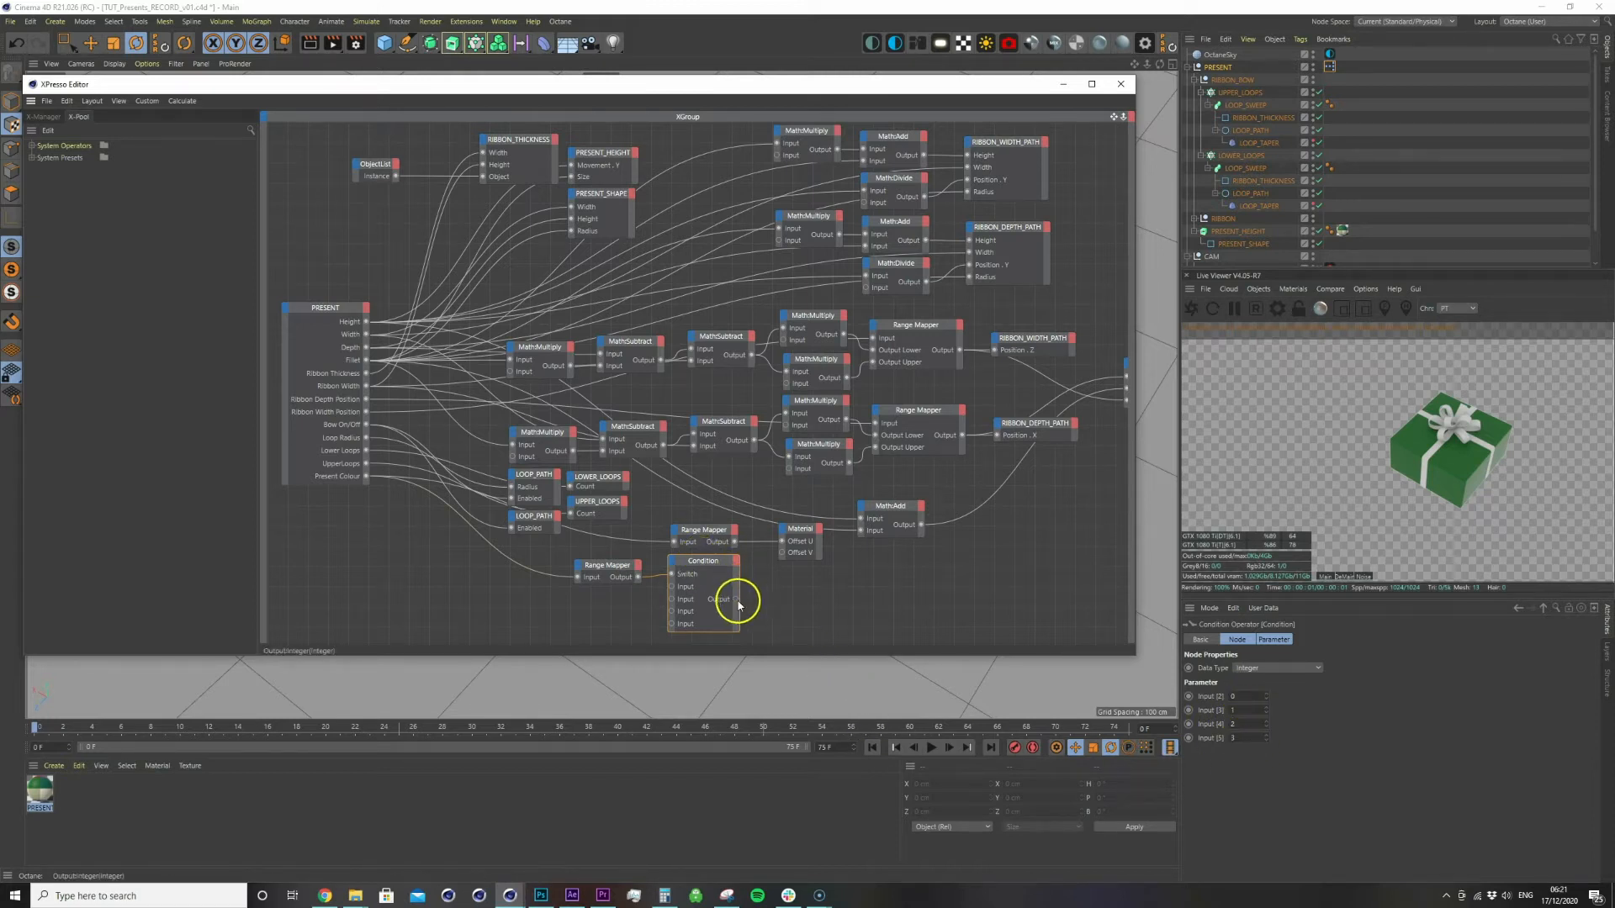
right_click(770, 599)
mouse_move(806, 609)
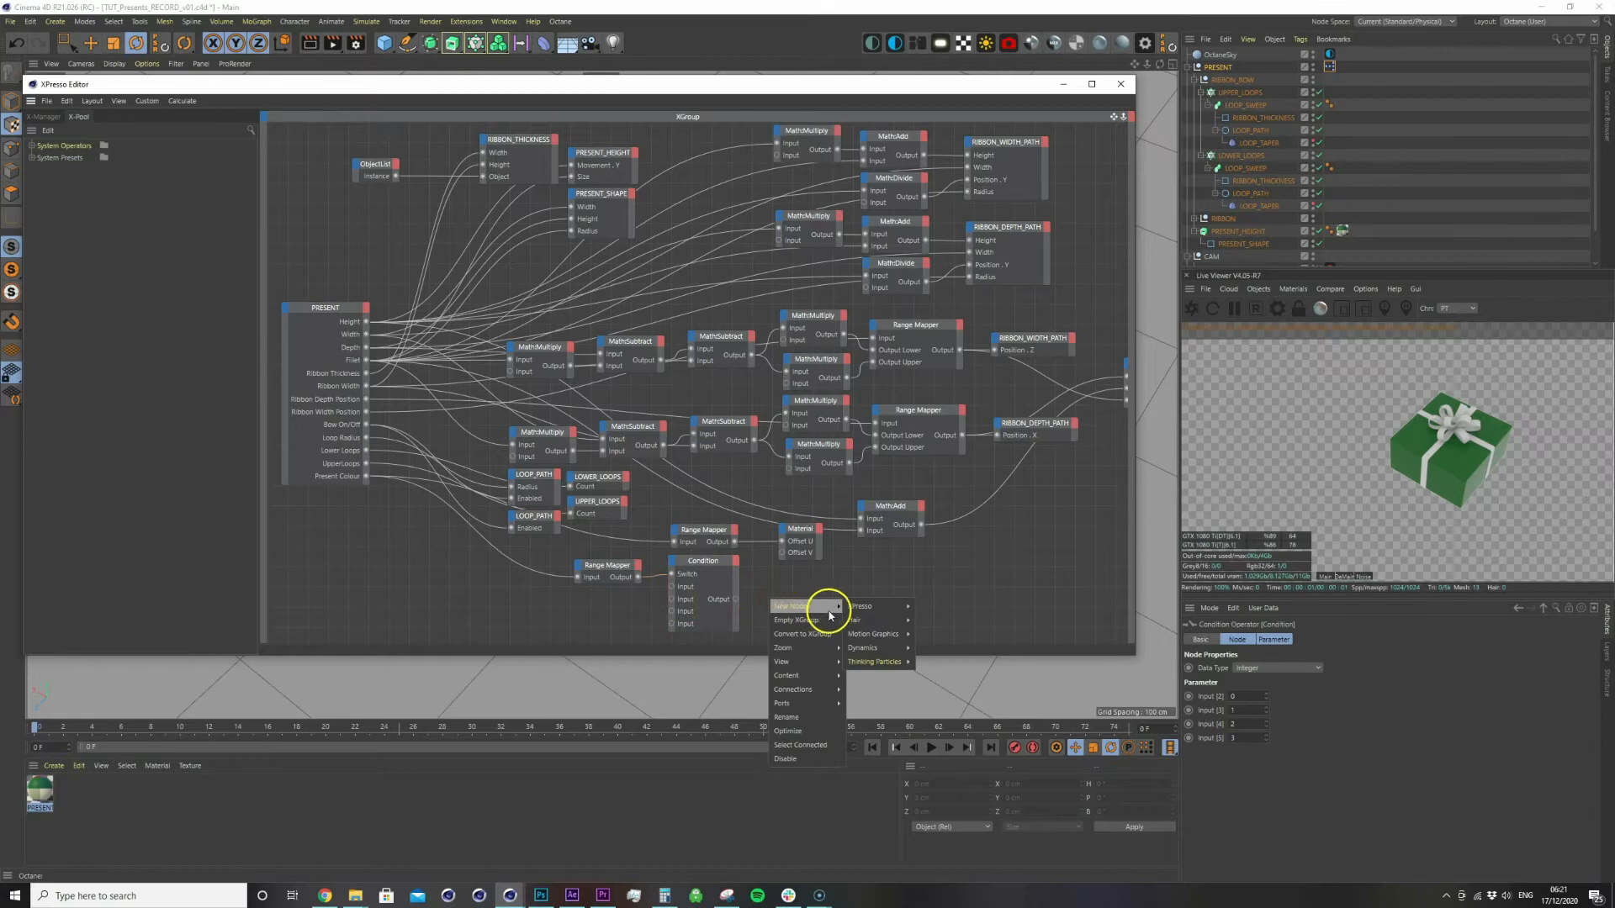
mouse_move(862, 606)
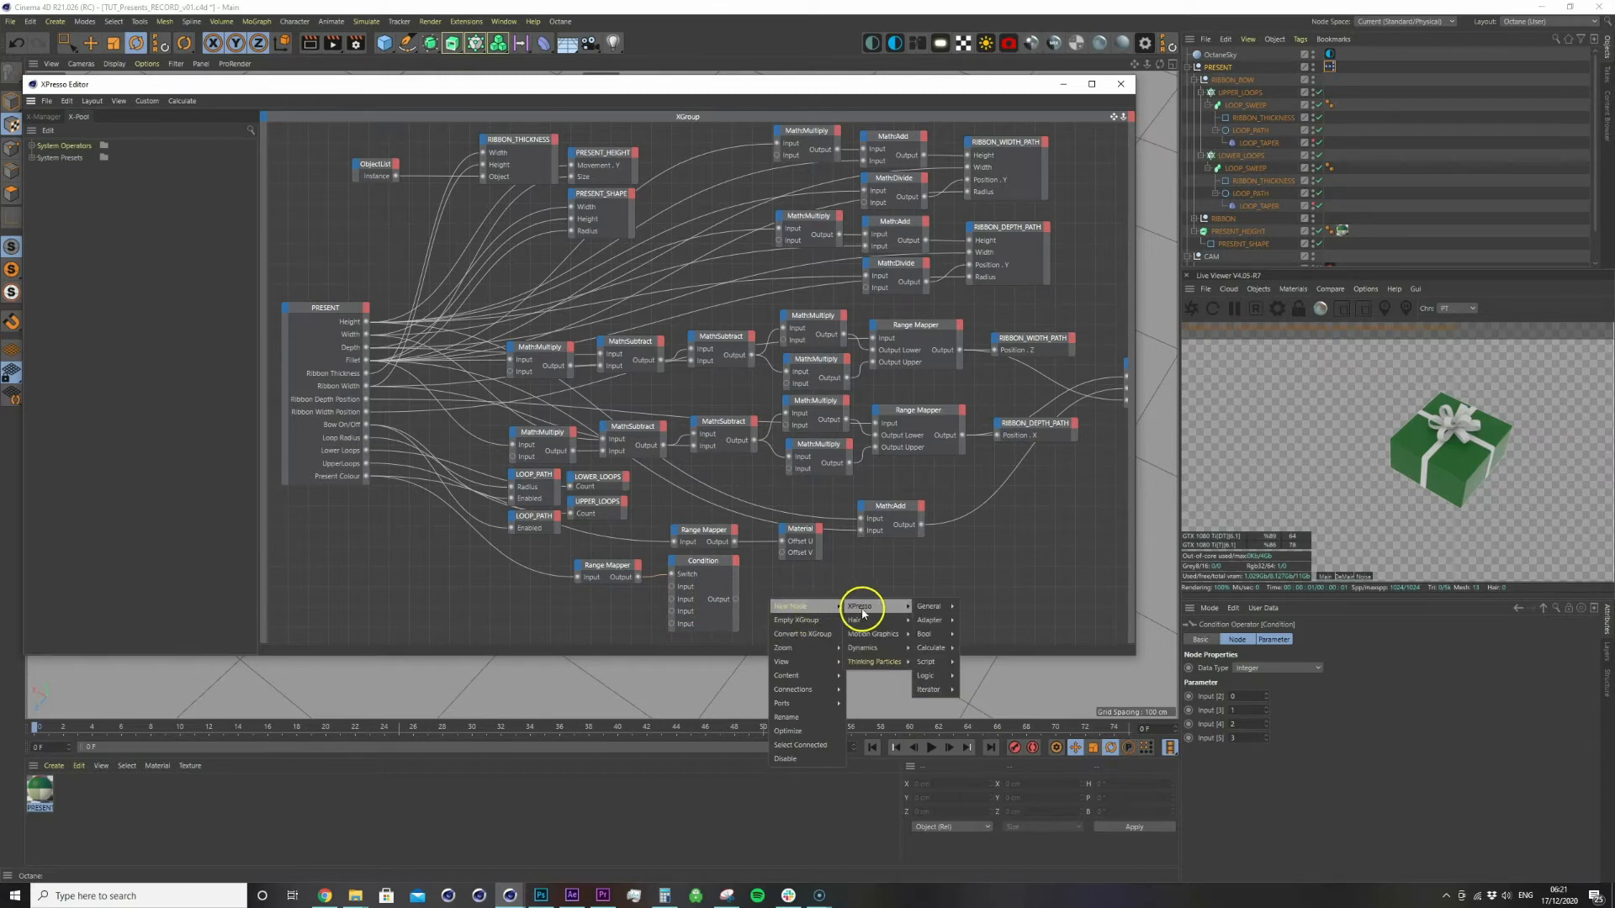
click(696, 533)
Duplicate the percent-output Range Mapper after the Condition node and wire it between the Condition's output and the Material node's Offset V
click(703, 537)
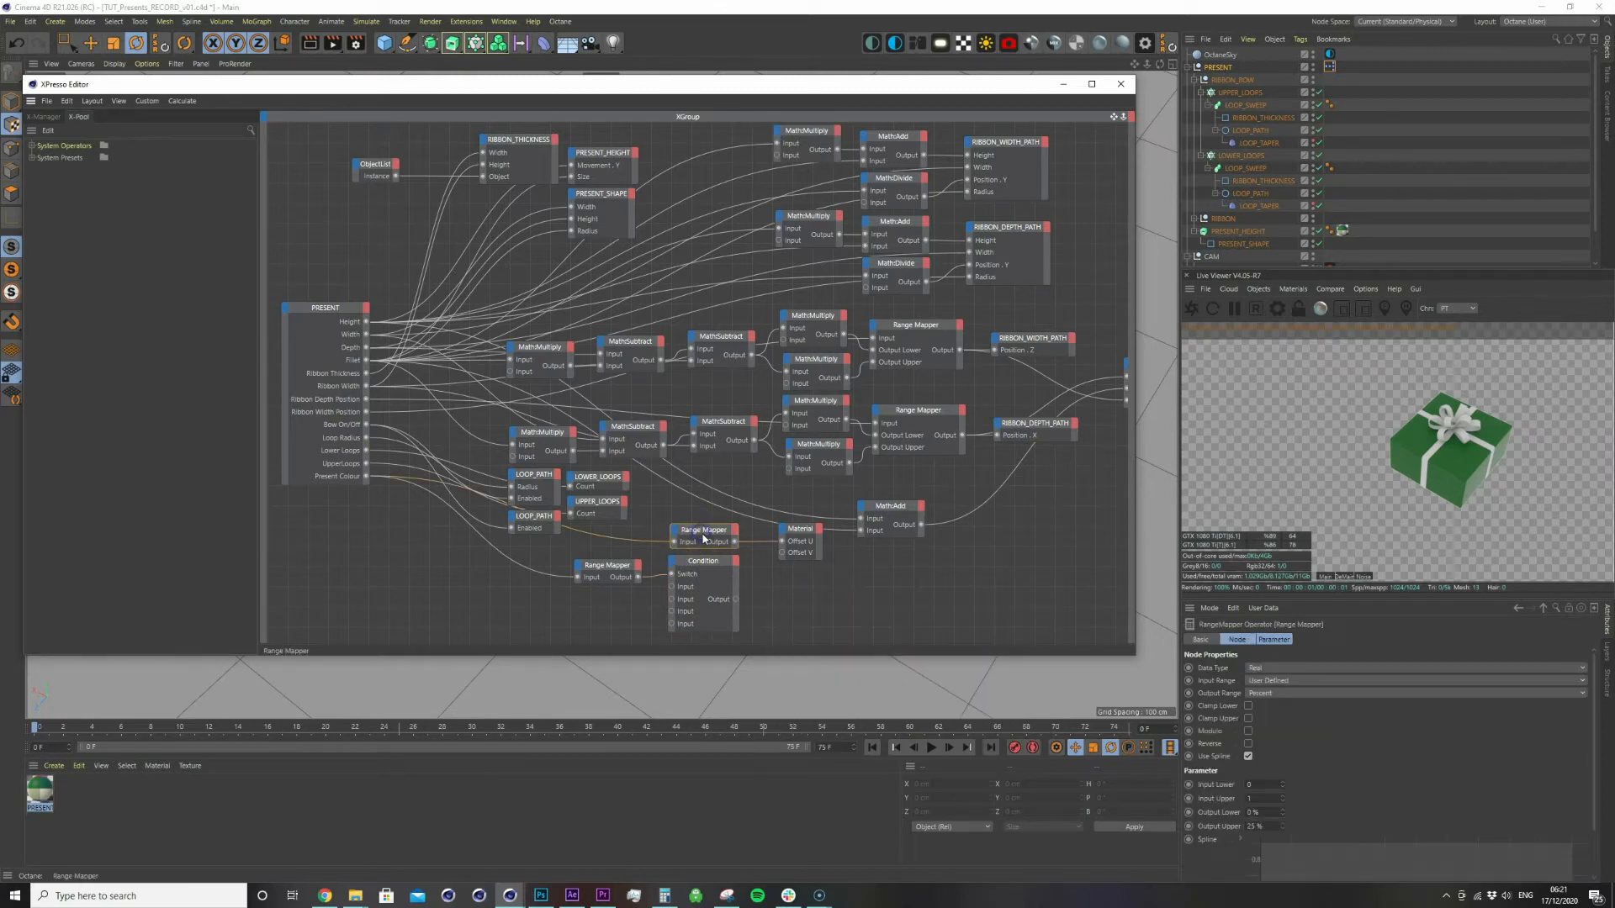
drag(704, 539, 772, 589)
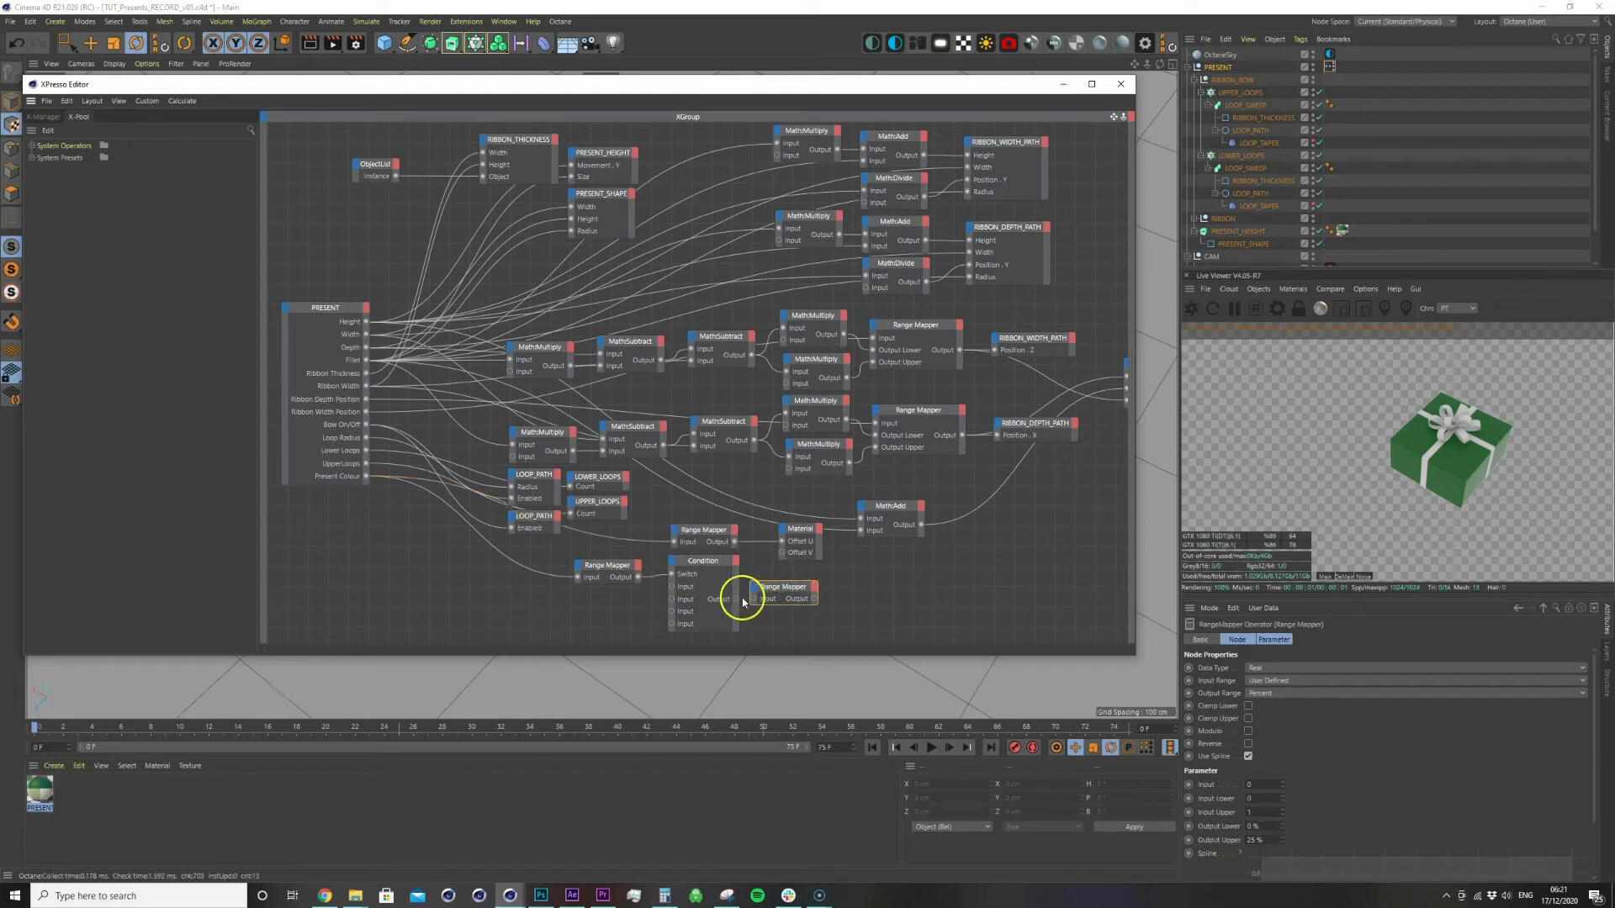
drag(799, 528, 898, 572)
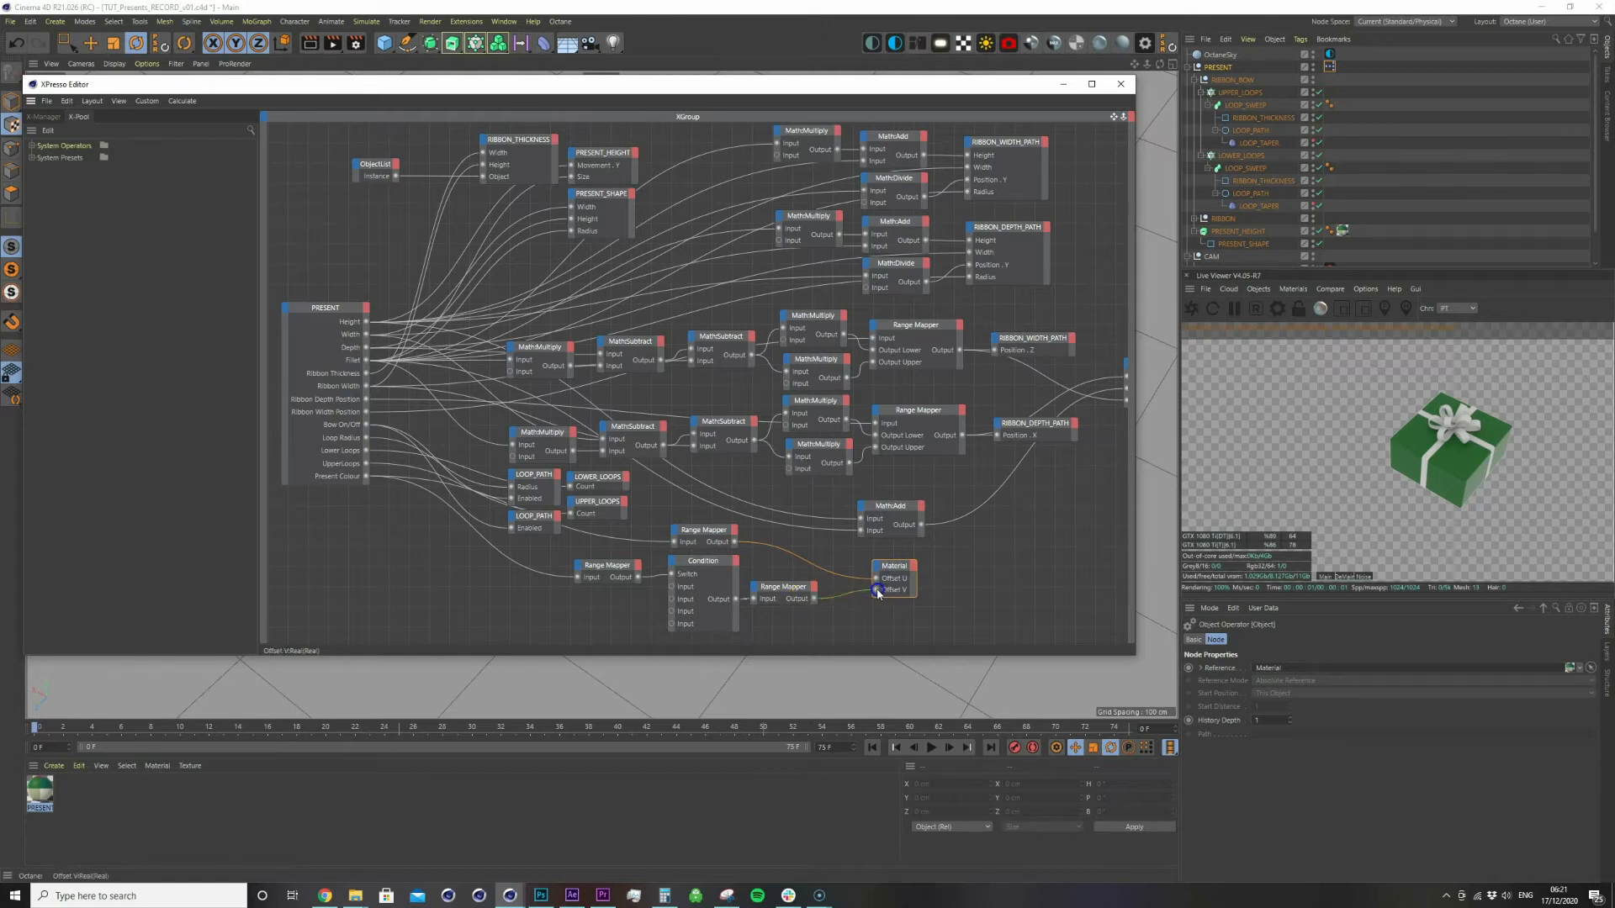
drag(779, 586, 800, 590)
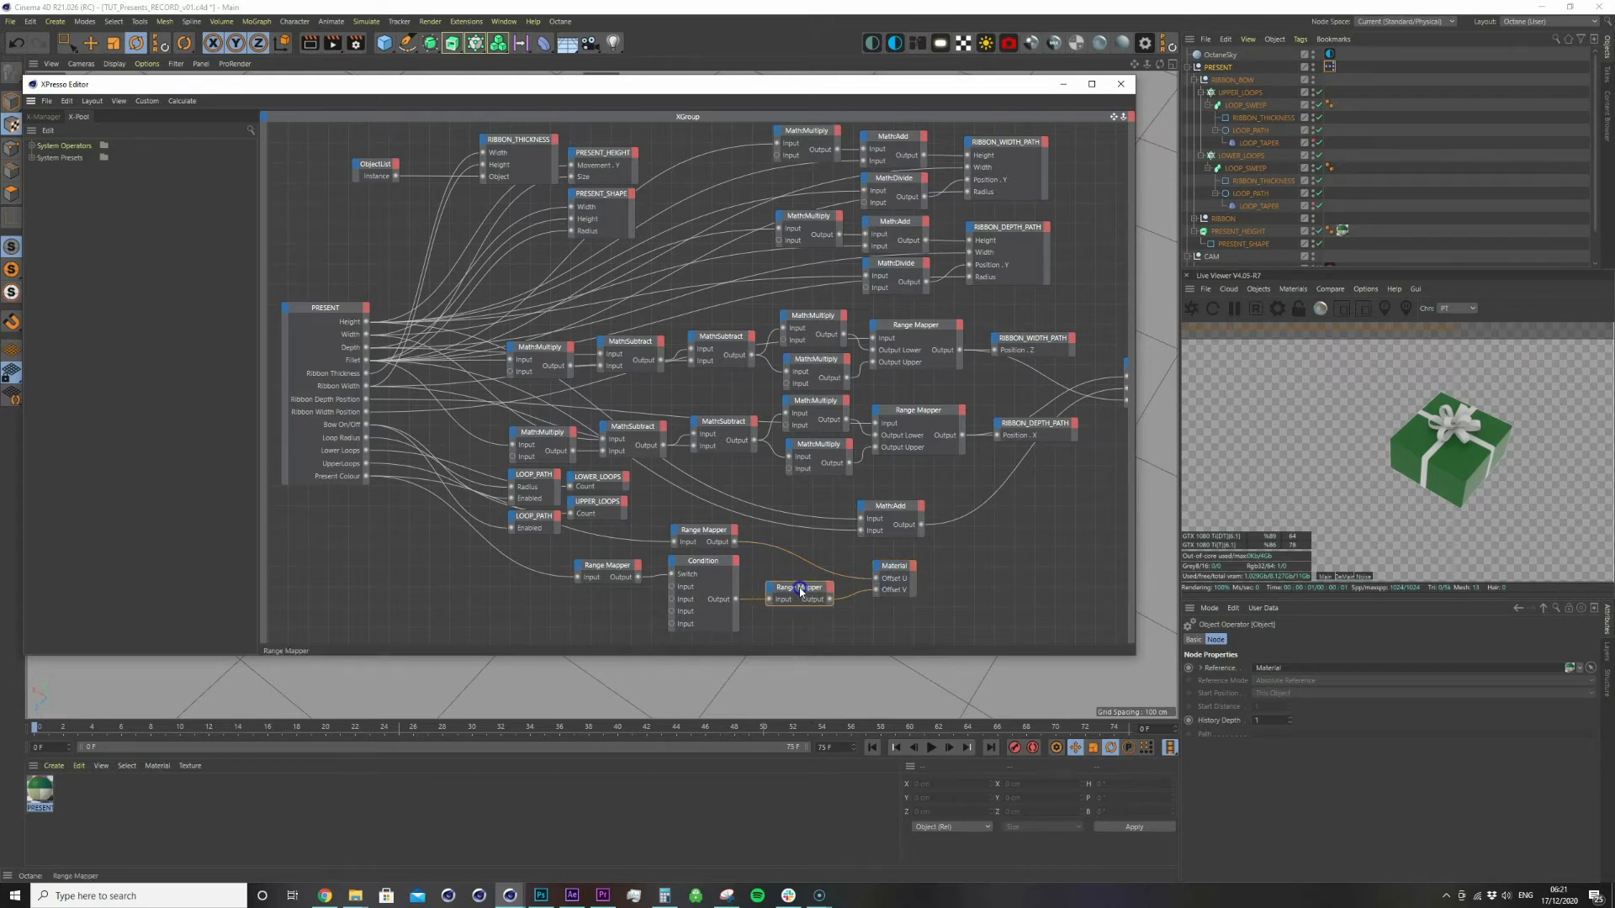
drag(594, 566, 610, 565)
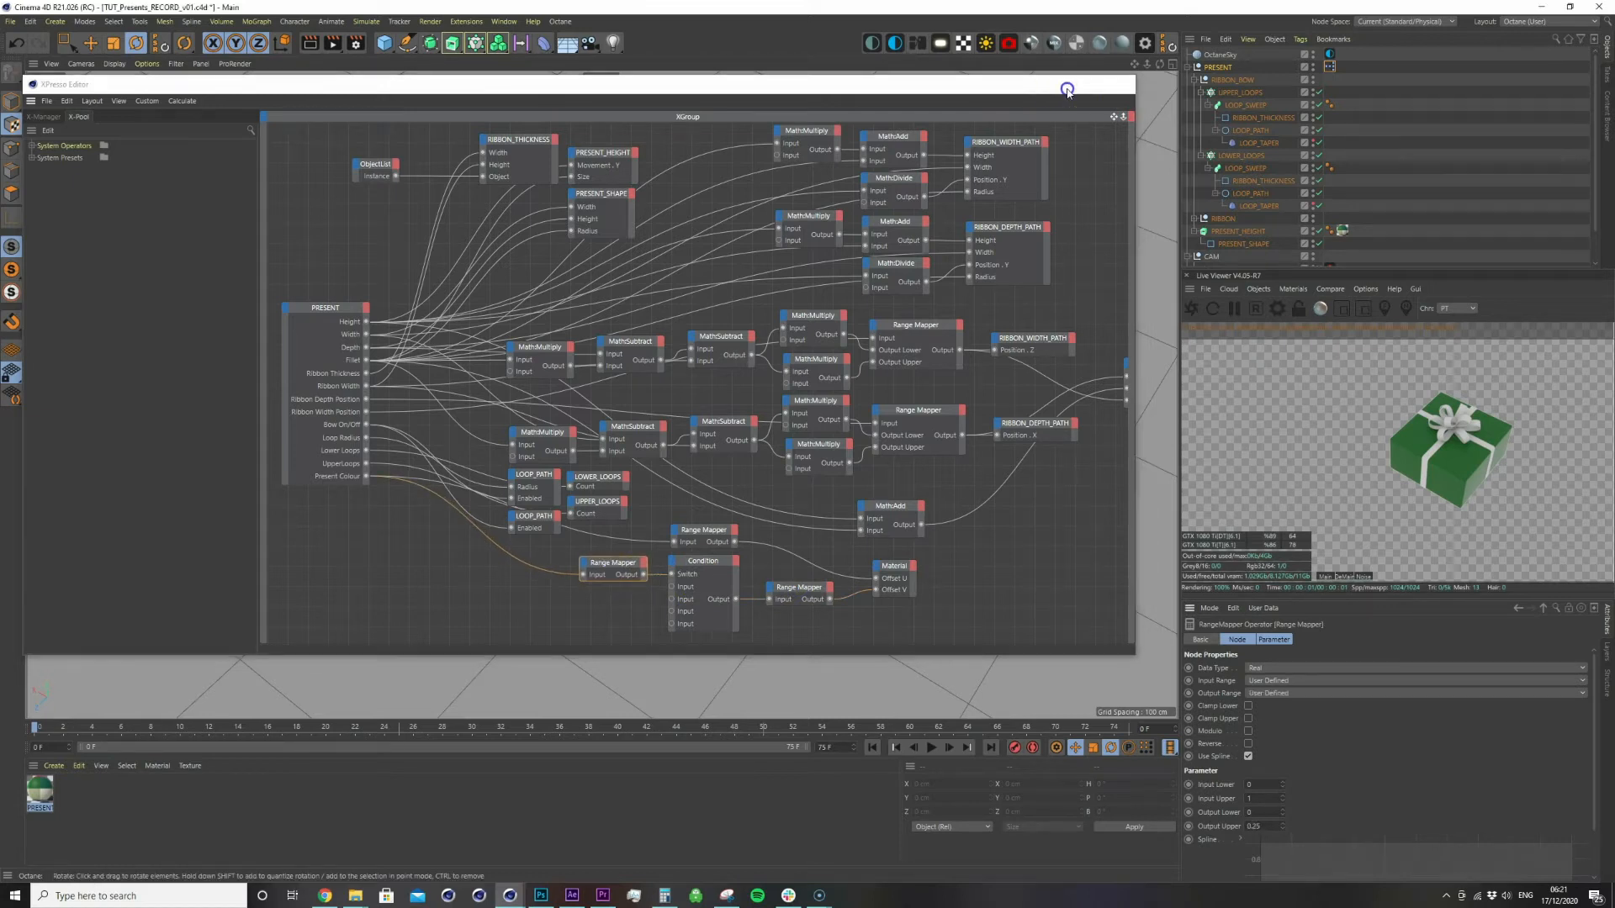
Minimise the XPresso editor and step PRESENT's Present Colour up to 8 to examine the paper colours across the swatch rows
click(1064, 85)
click(1214, 69)
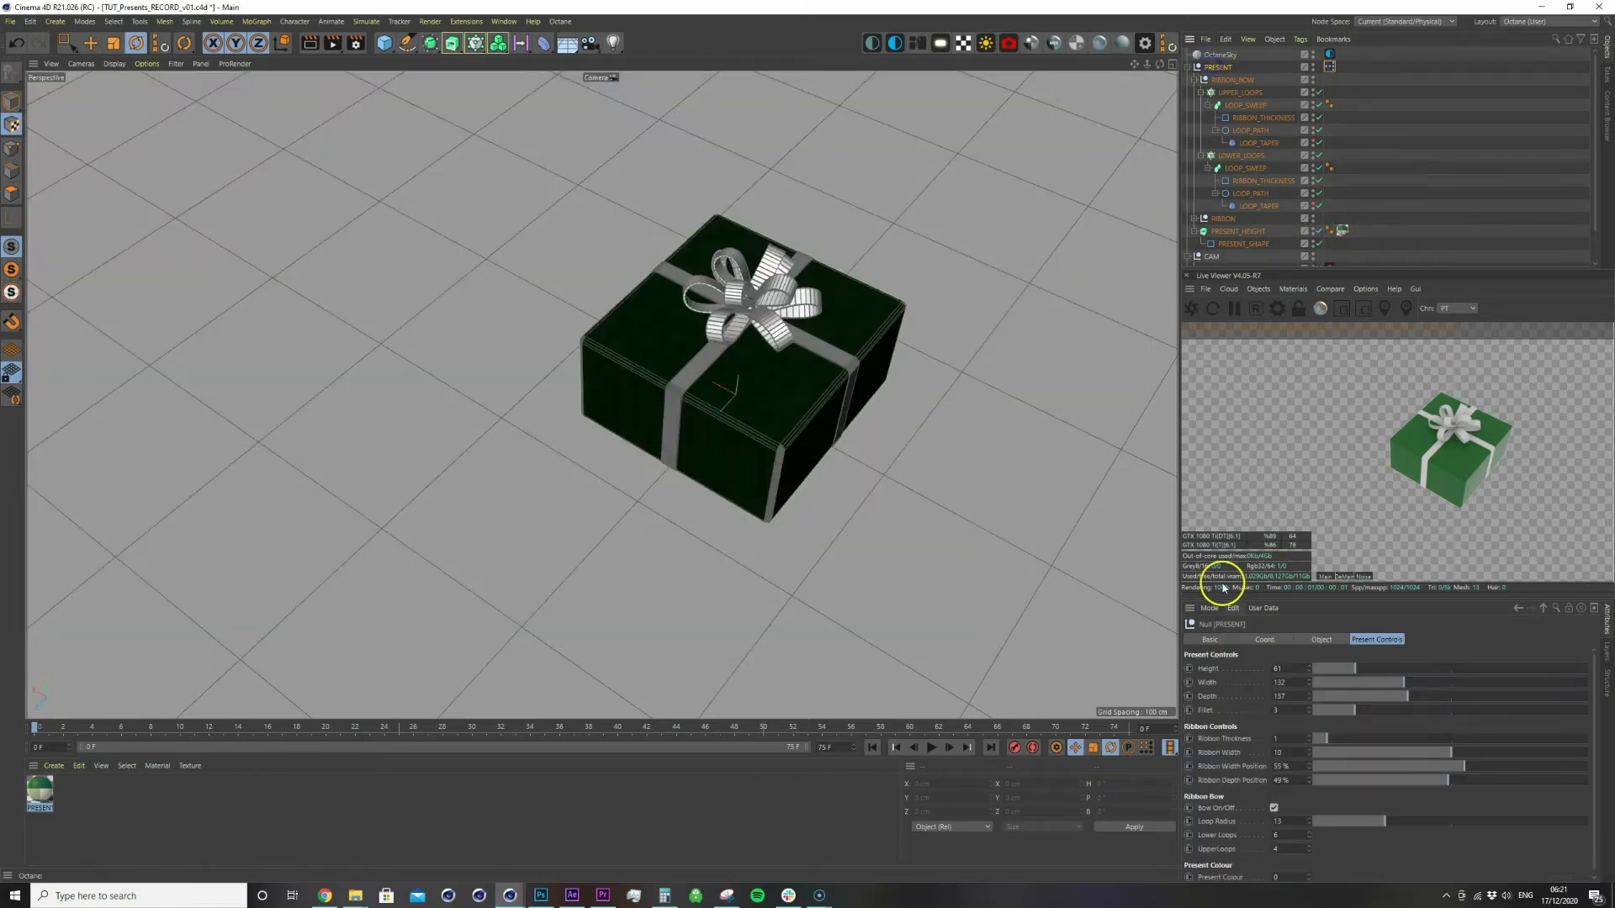
click(1310, 872)
click(1310, 872)
click(1310, 872)
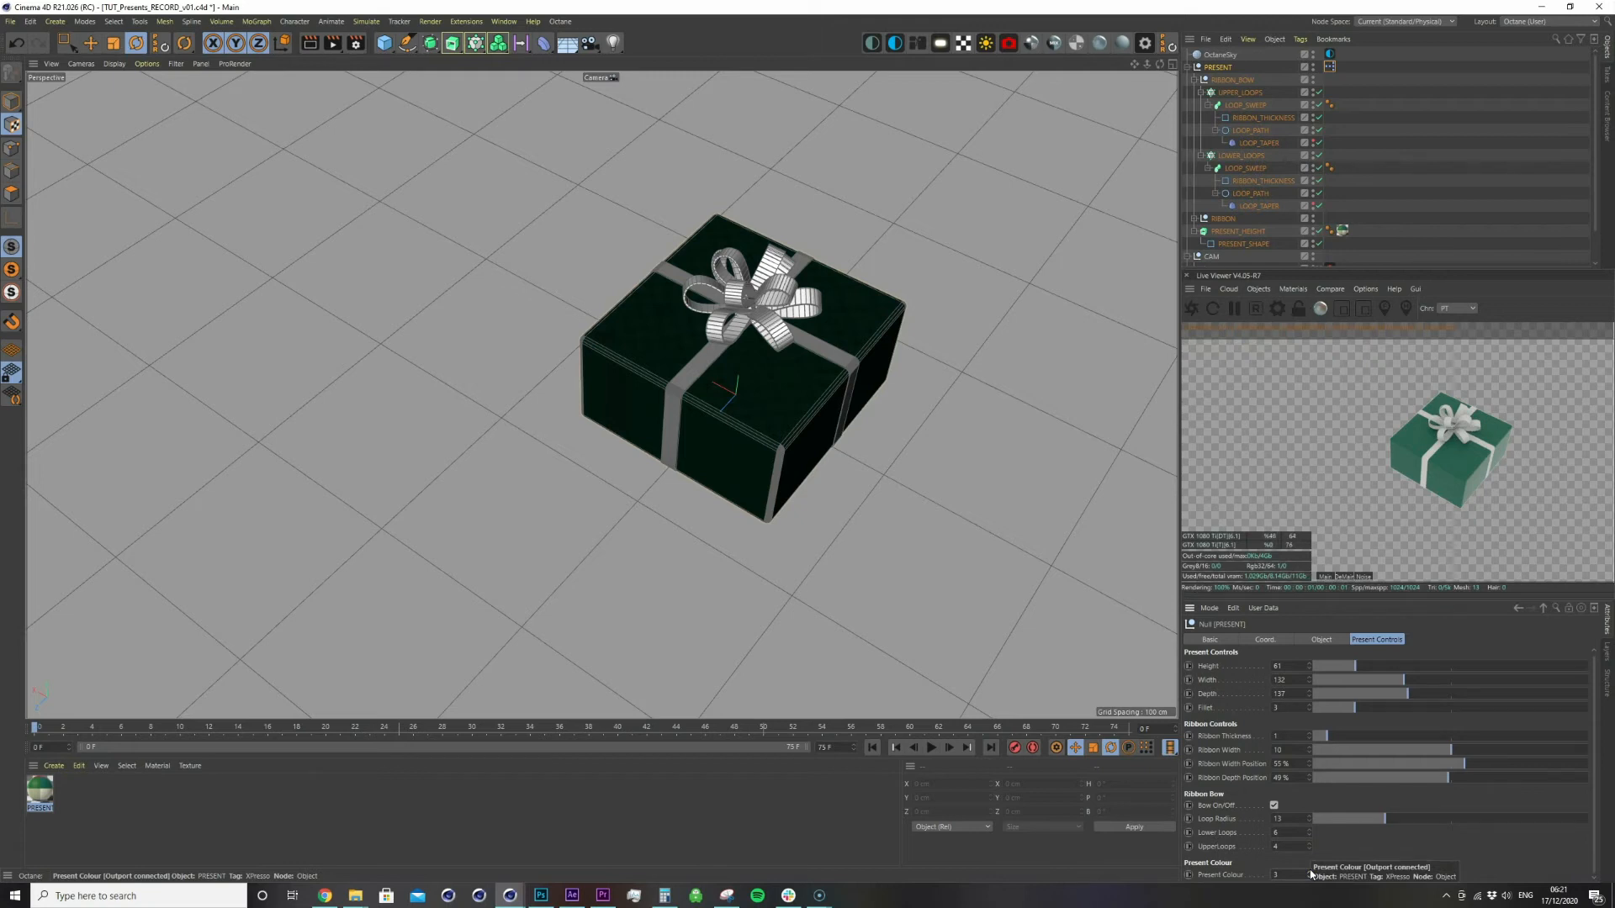
click(1310, 872)
click(1309, 872)
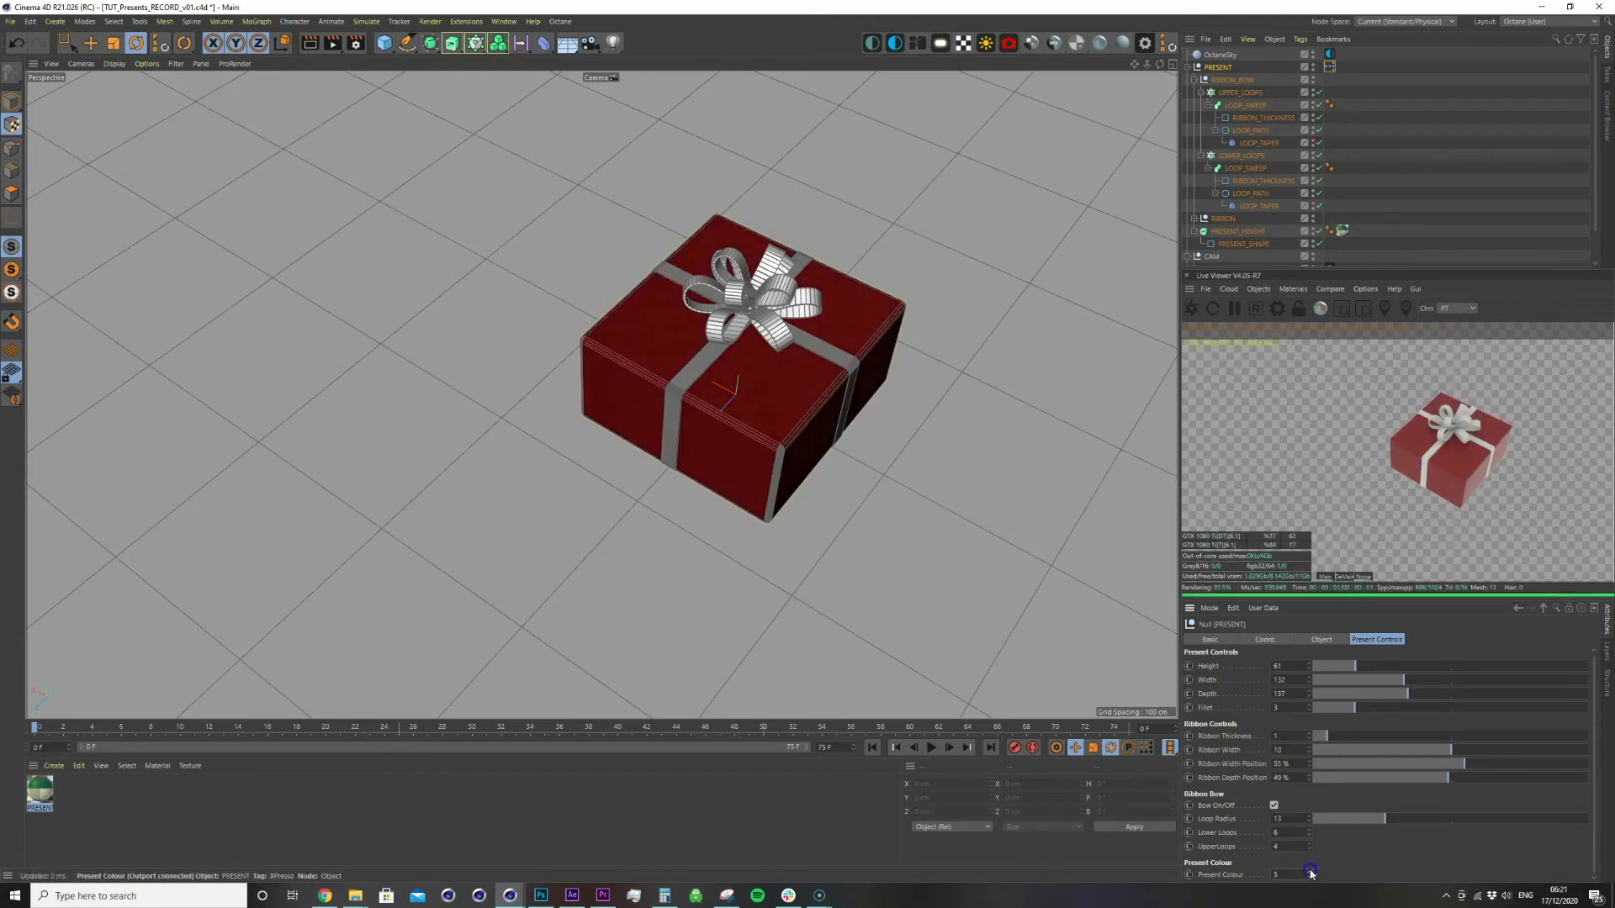
click(1309, 872)
click(1309, 872)
click(1309, 872)
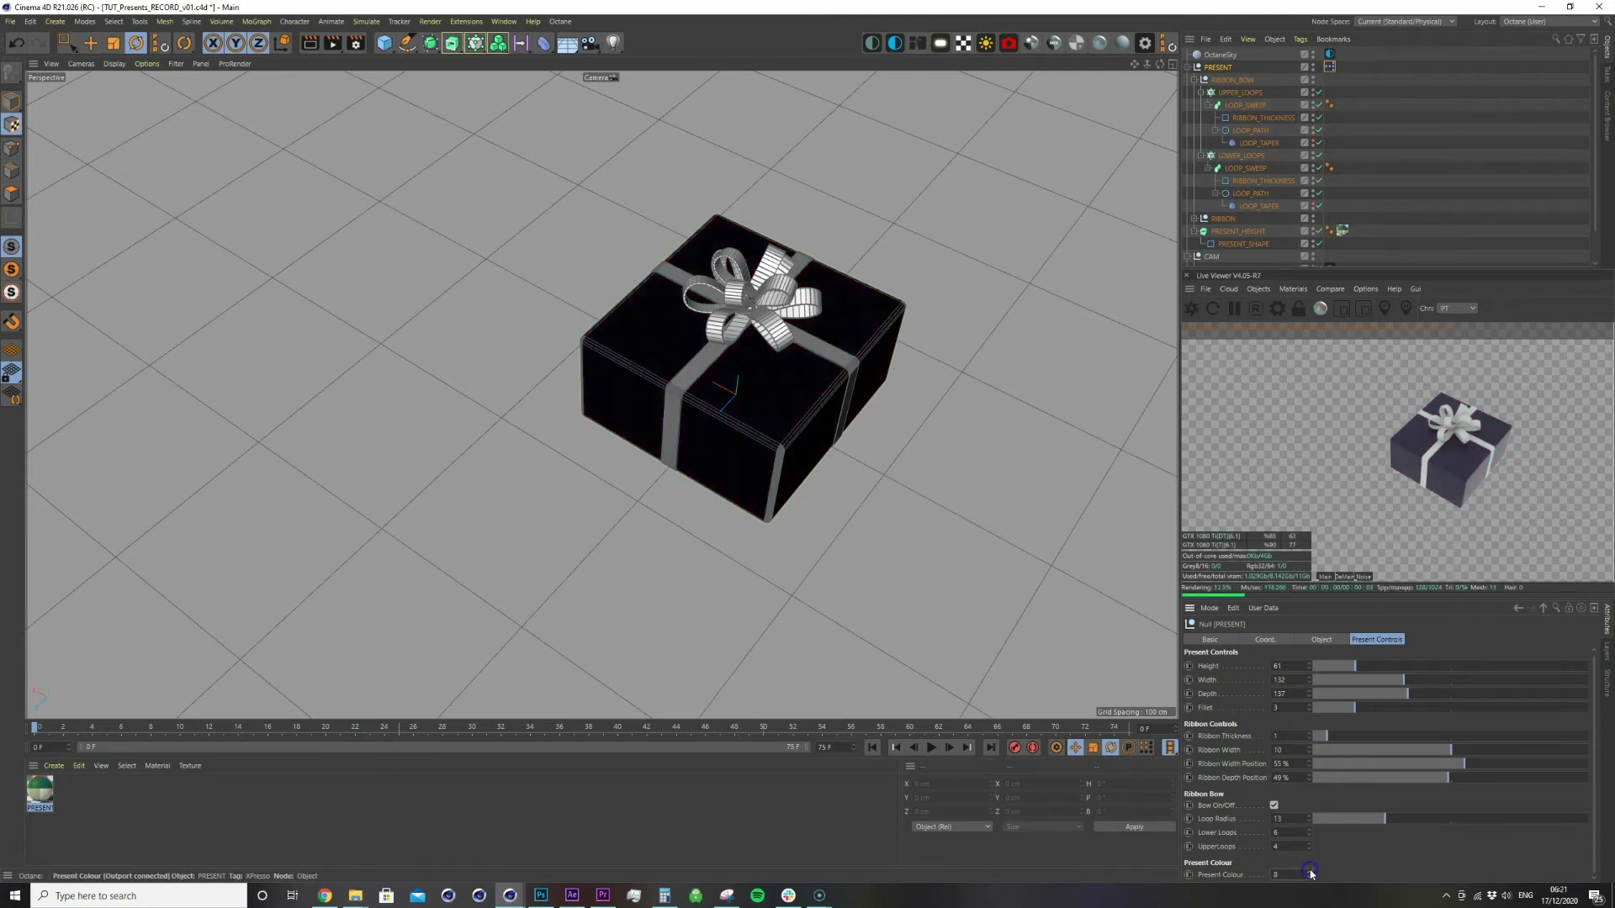
Step PRESENT's Present Colour up to 15 and back down to 7 to examine the remaining paper colours
click(1309, 872)
click(1310, 872)
click(1309, 872)
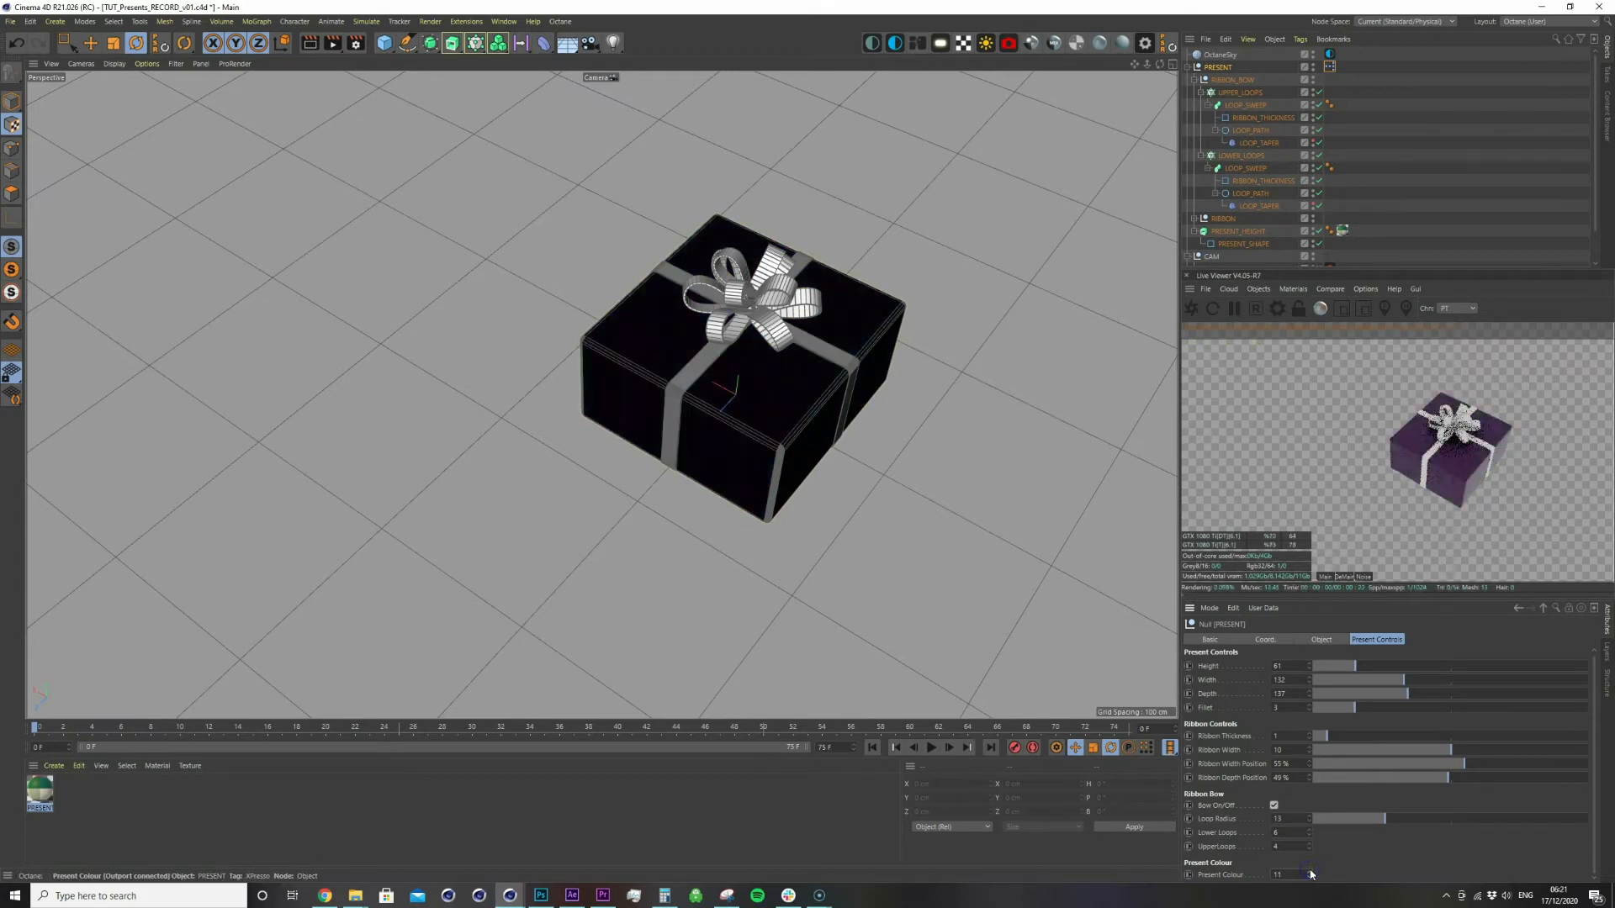
click(1310, 872)
click(1309, 872)
click(1309, 872)
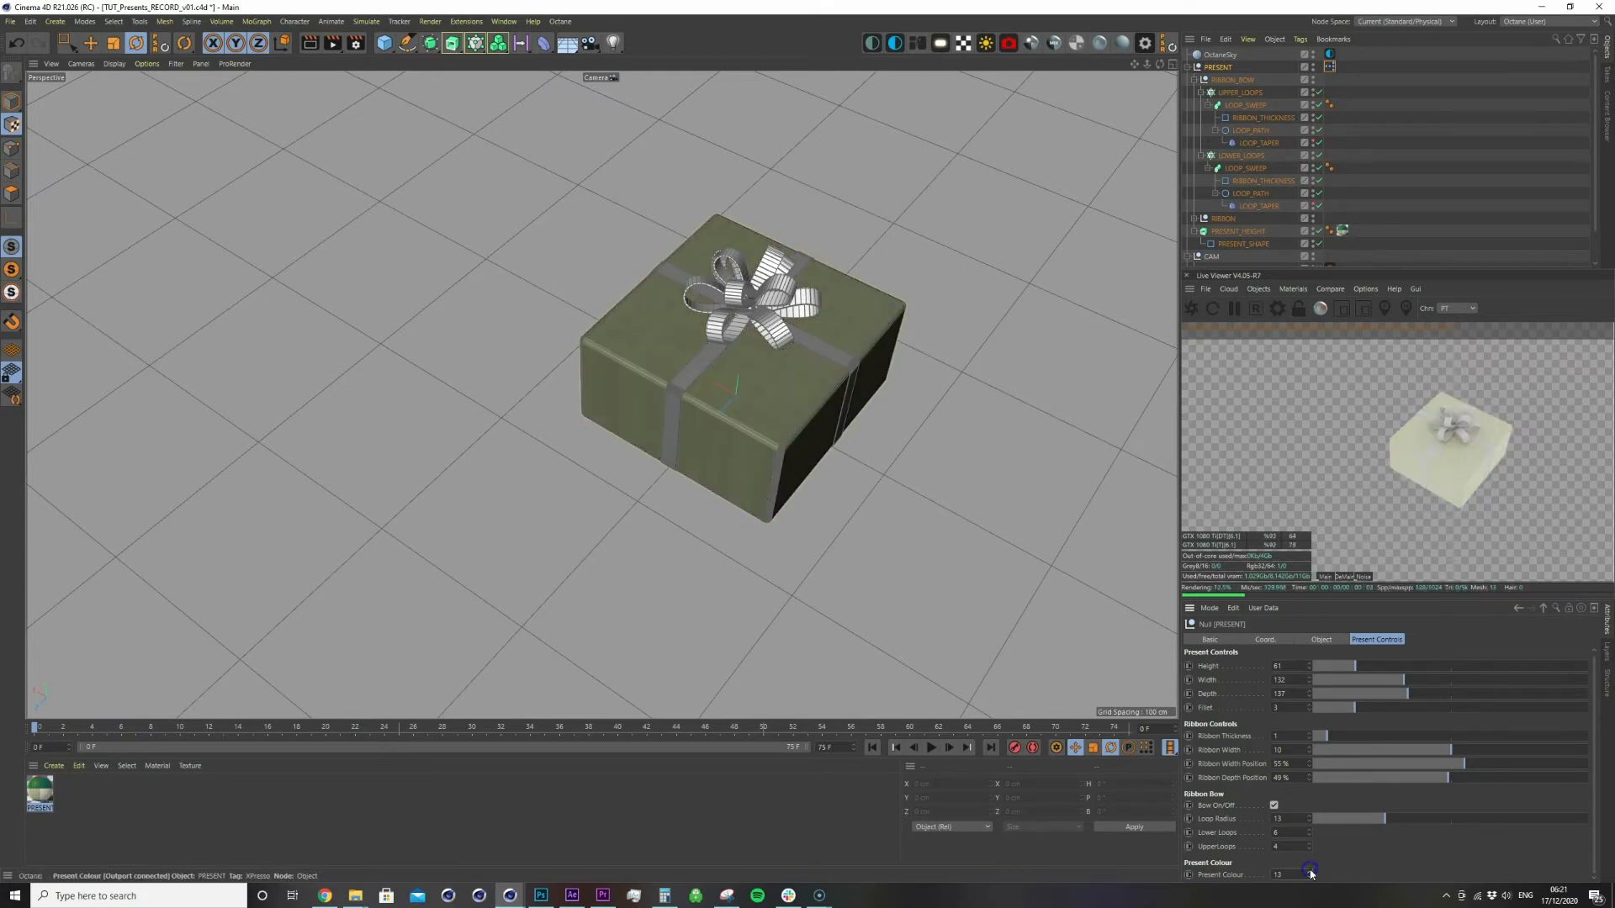
click(1309, 872)
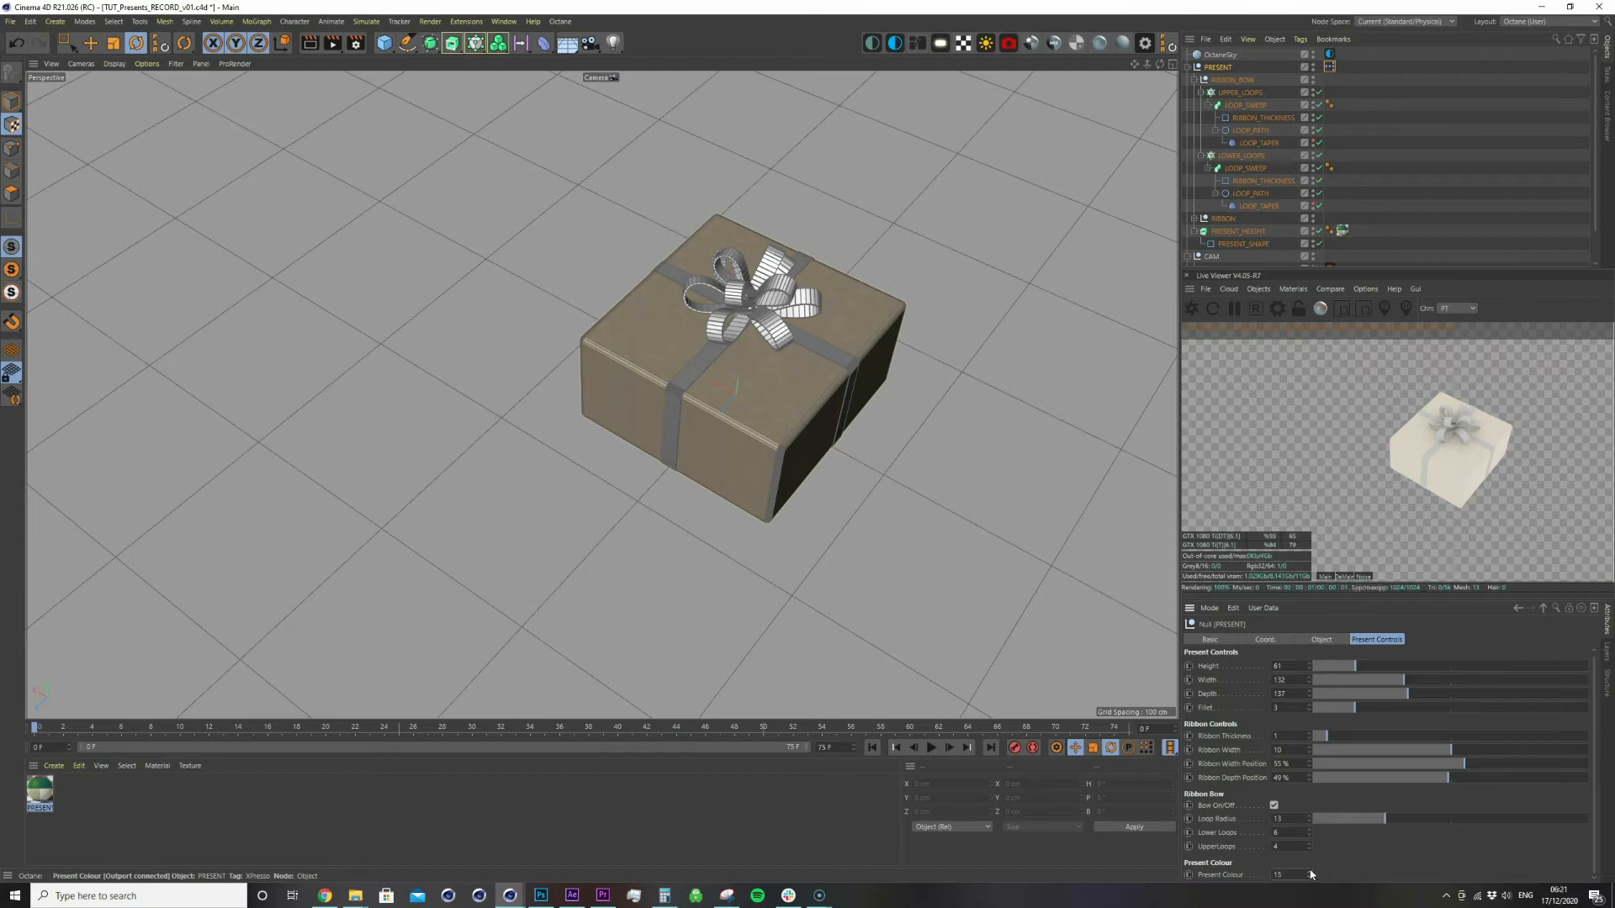
drag(1309, 877, 1310, 877)
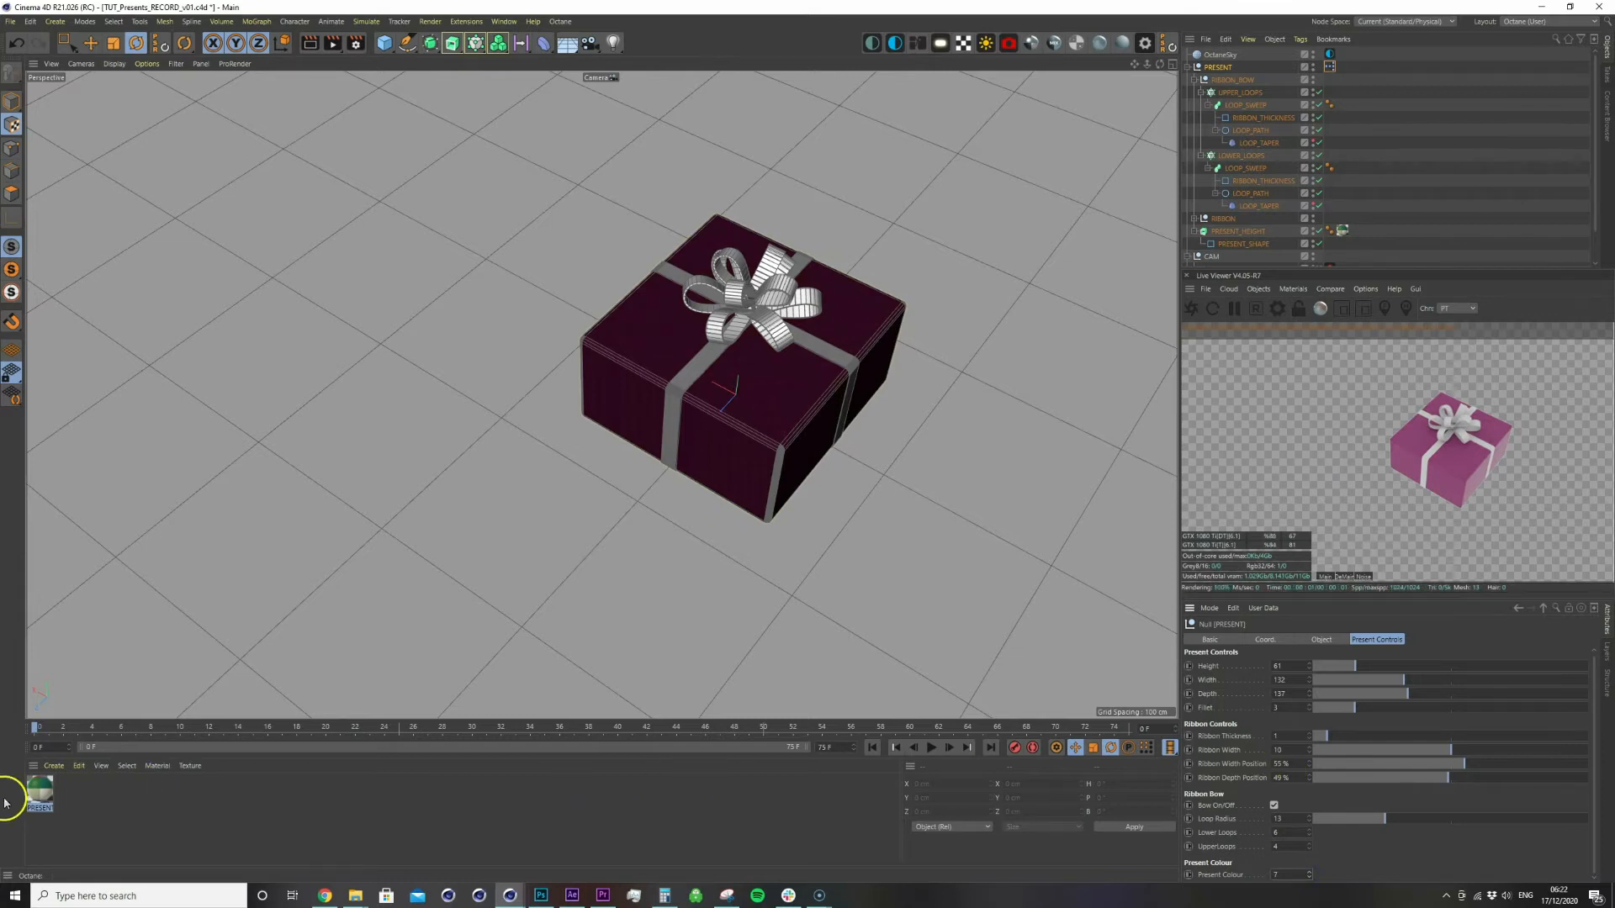
Open the PRESENT_PAPER material for editing and set its roughness to 1
double_click(40, 795)
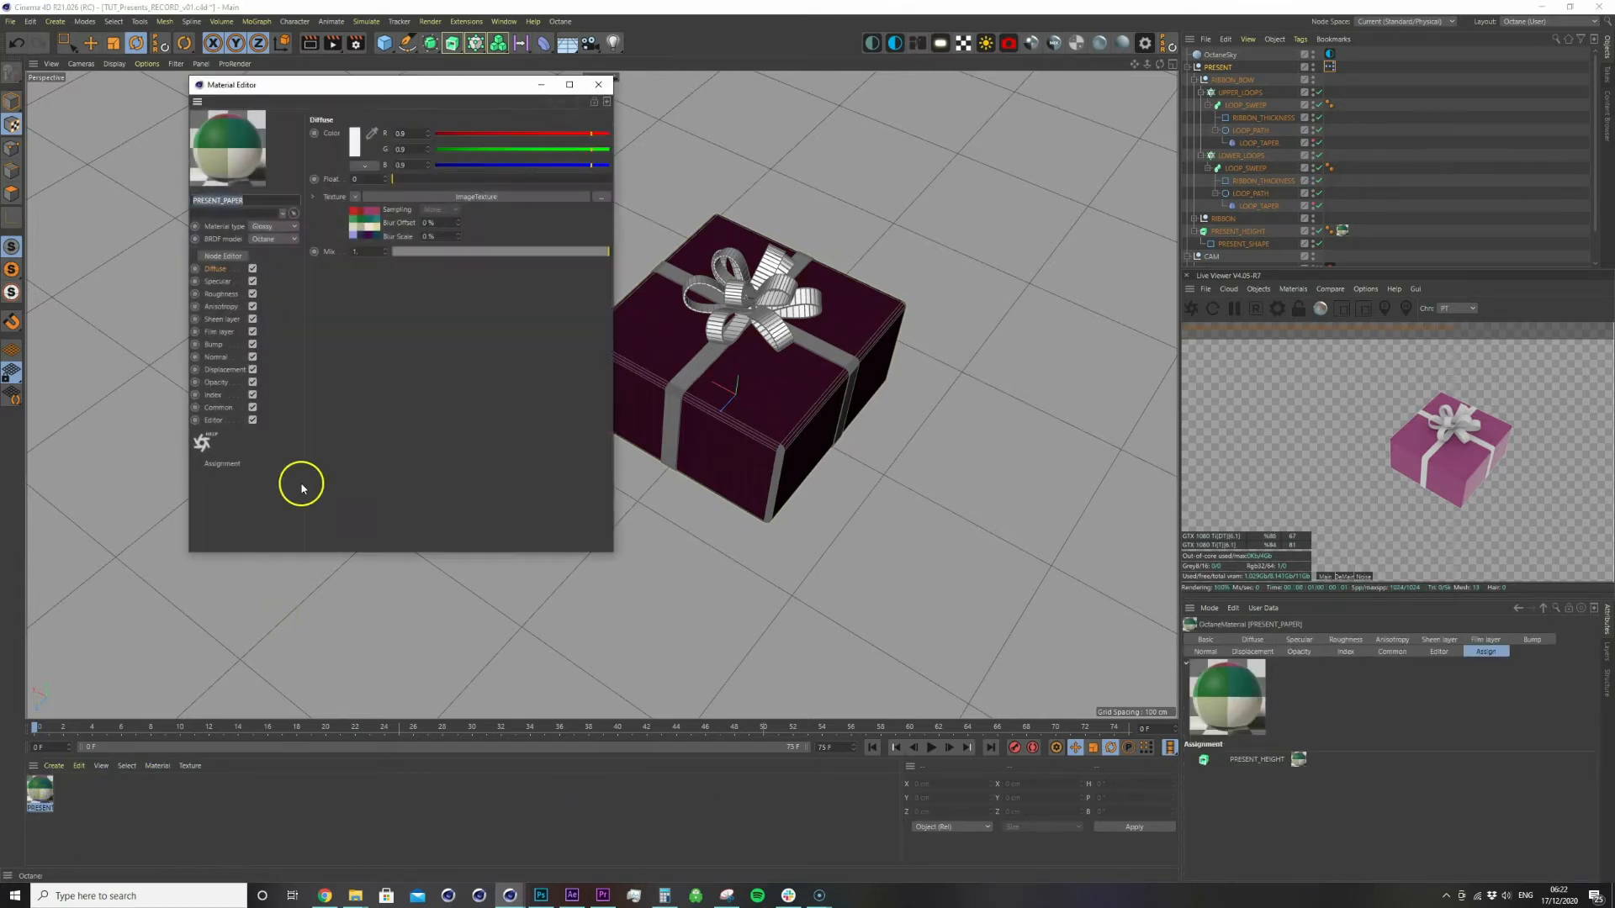
click(222, 294)
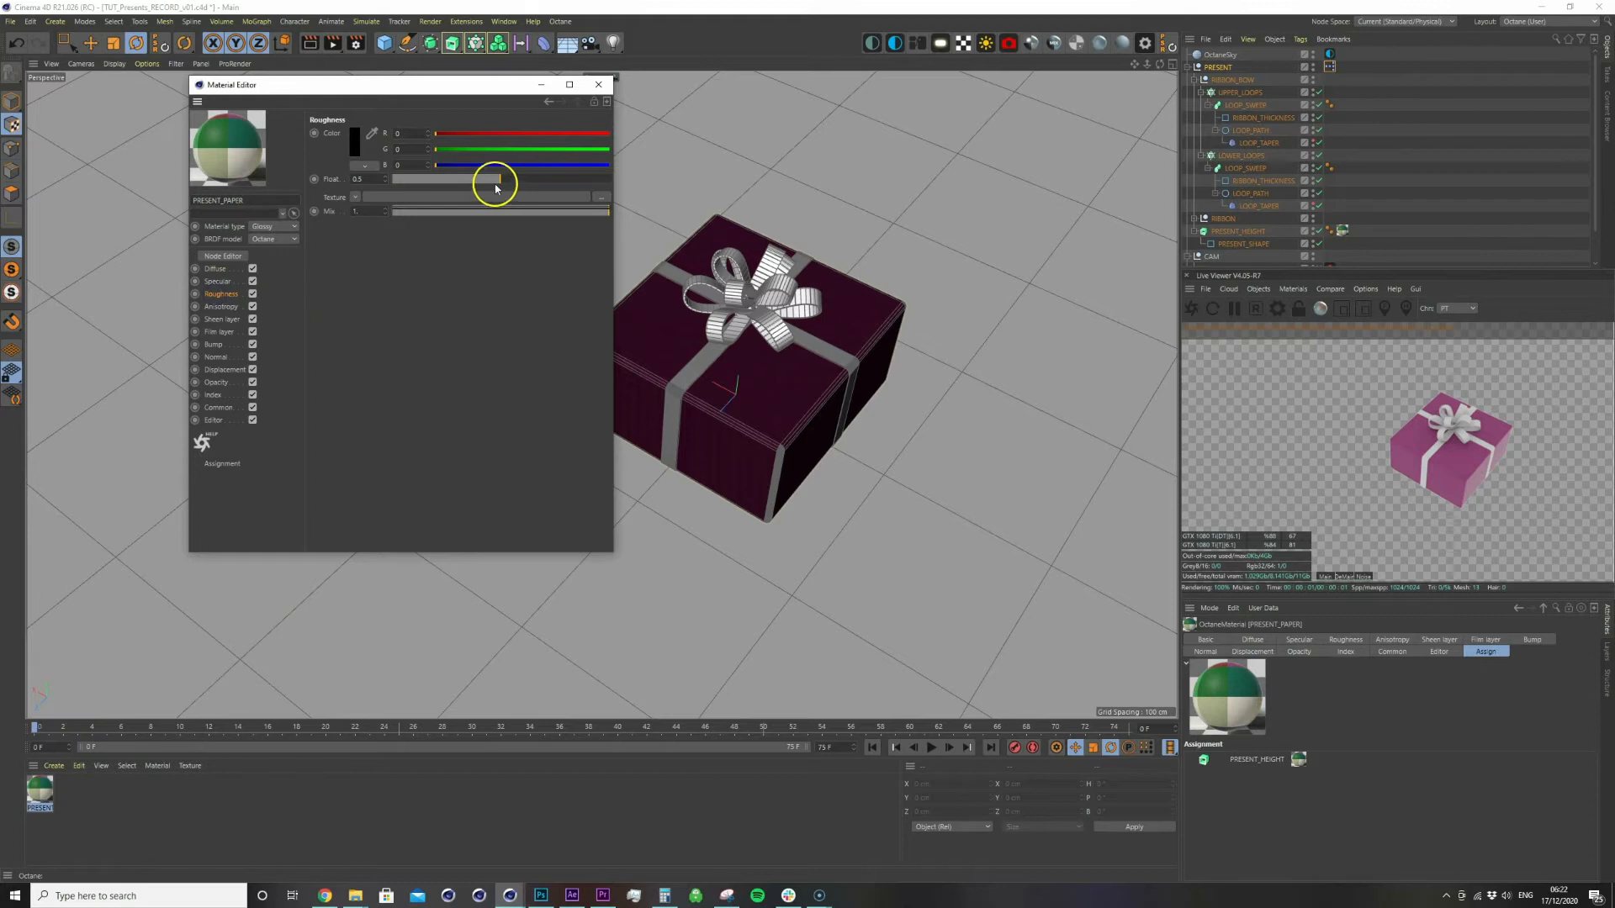
drag(378, 84, 618, 140)
Wire a Color Correction node between the ImageTexture and PRESENT_PAPER's Specular, with brightness, saturation and gamma set to 0.5
click(465, 313)
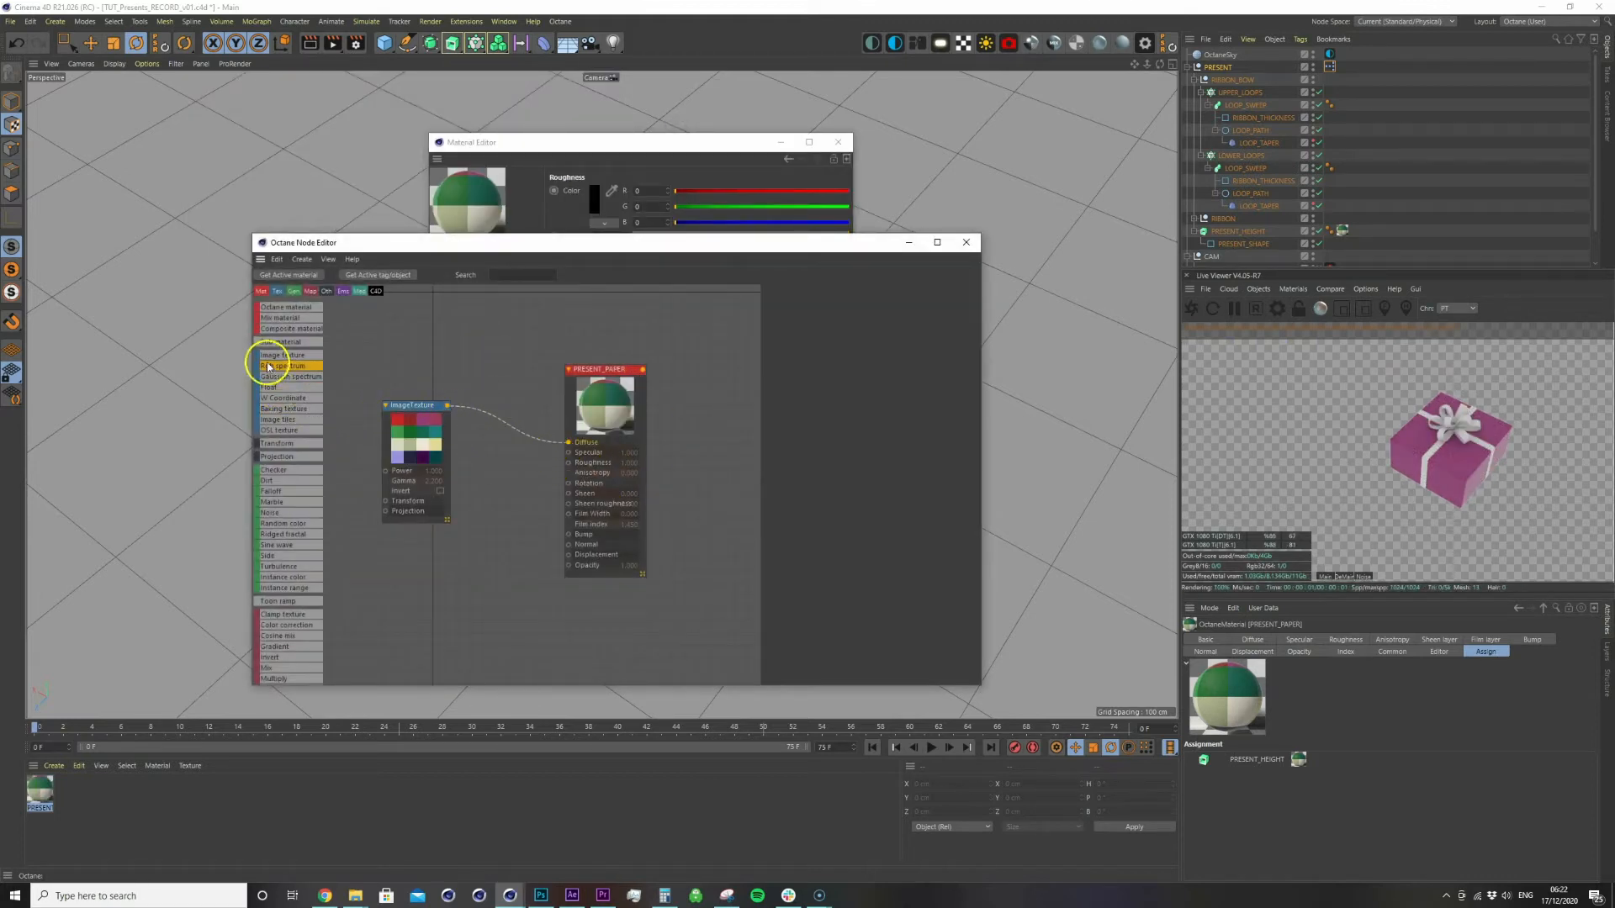
drag(299, 626, 568, 453)
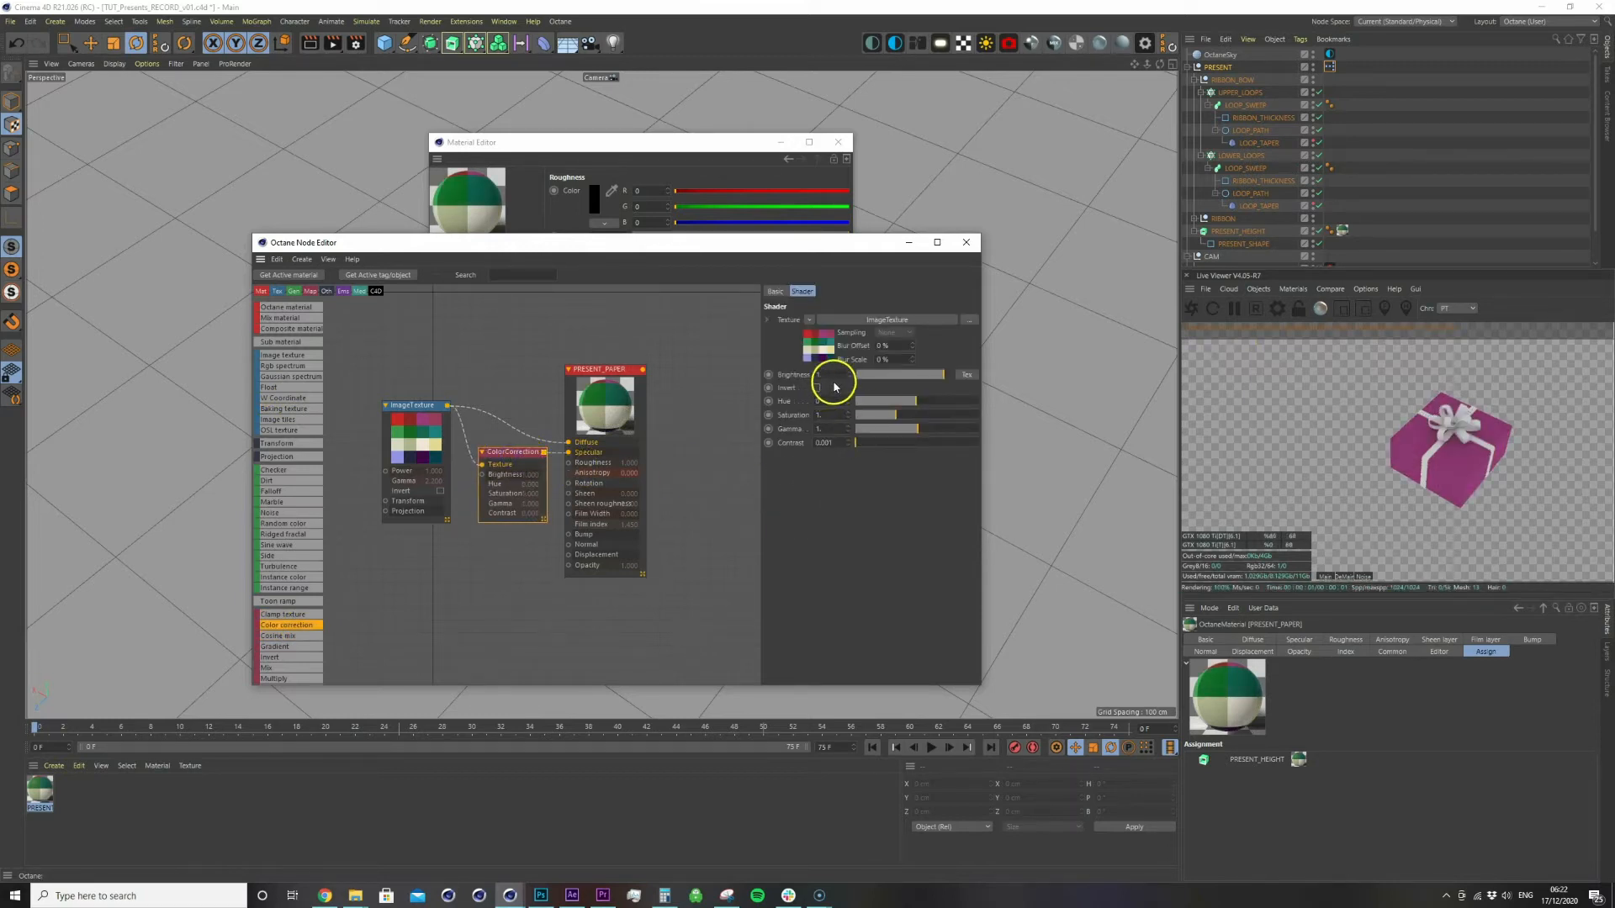
text(0.5)
click(828, 415)
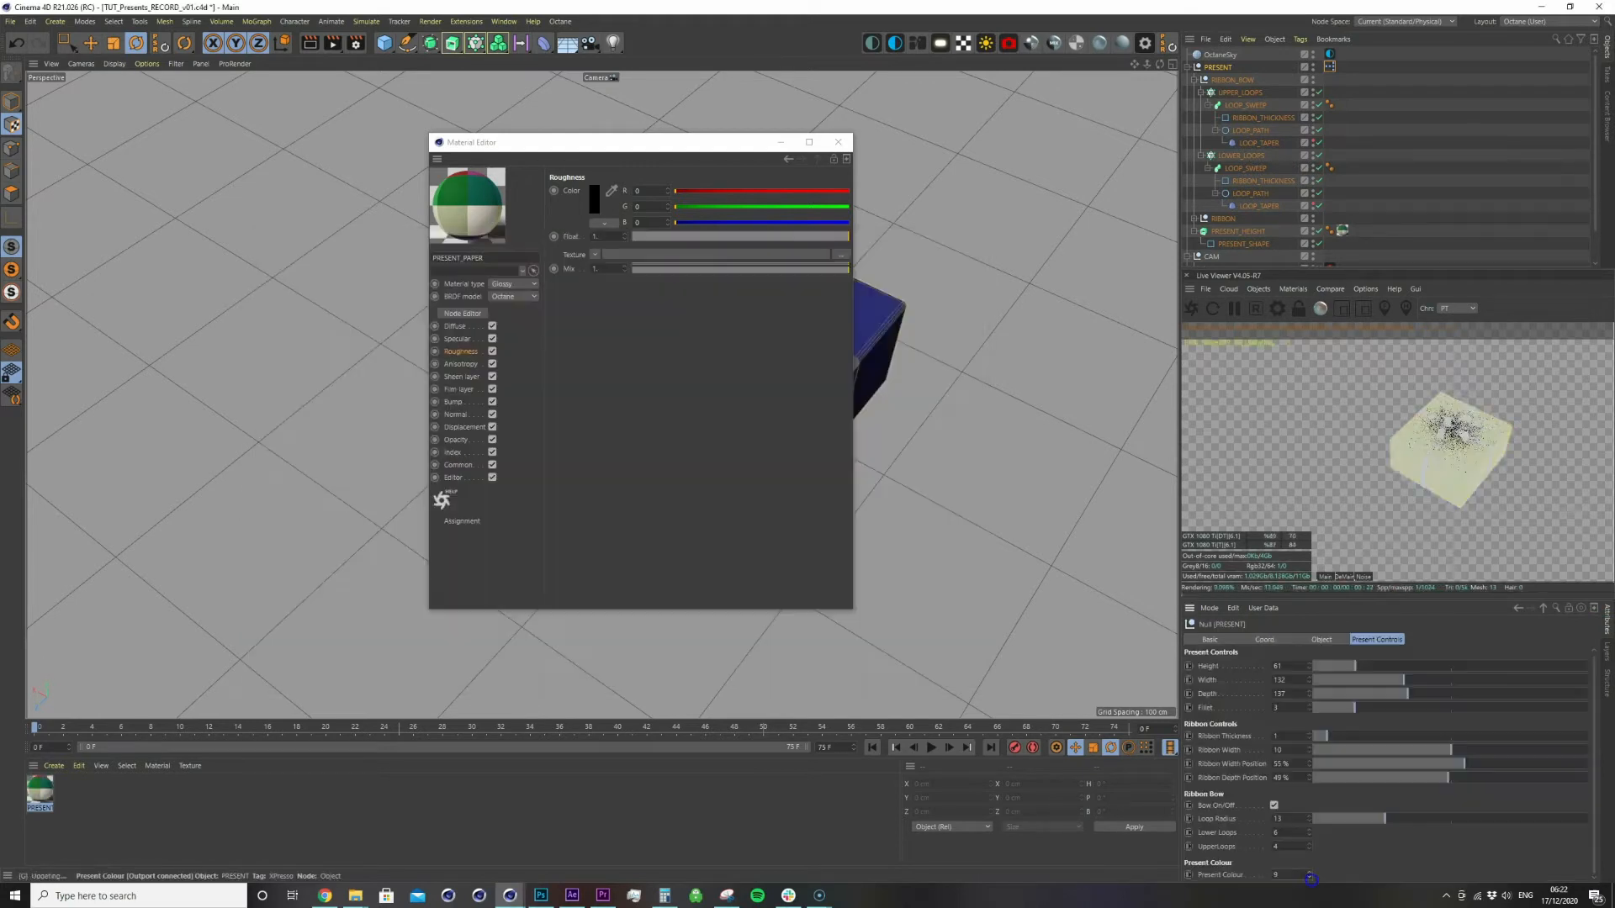
Step PRESENT's Present Colour down to 0 to examine the adjusted paper material in several colours
click(1309, 874)
click(1309, 875)
click(1309, 874)
click(1309, 874)
click(1310, 875)
click(1310, 875)
click(1310, 874)
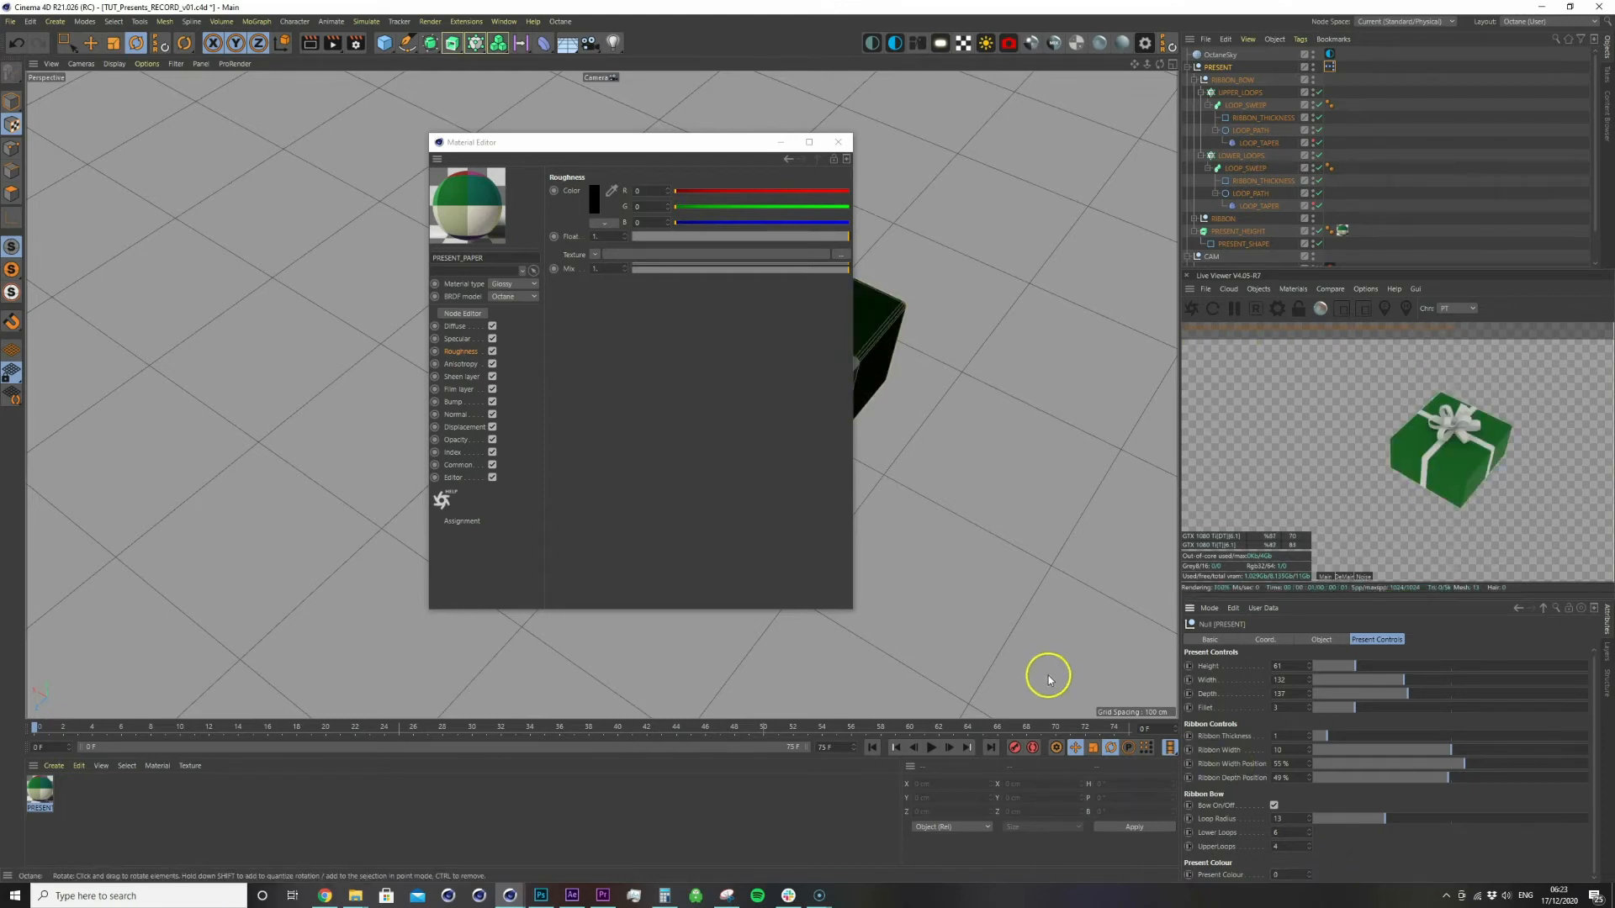
click(787, 381)
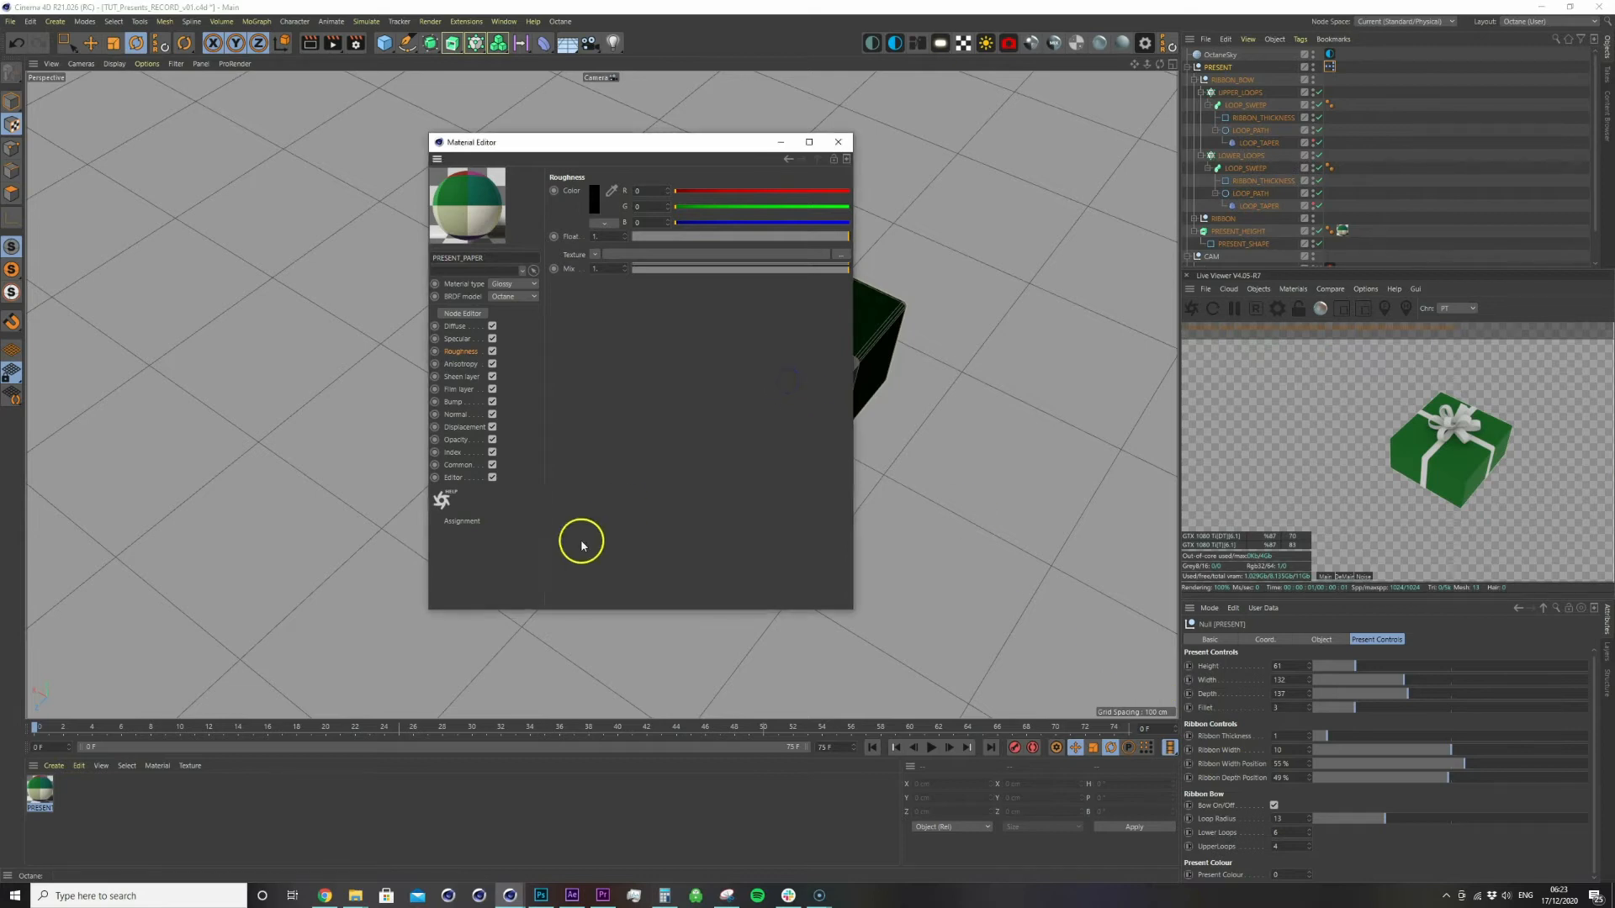
Duplicate the PRESENT_PAPER material and rename the copy PRESENT_GLOSSY_PAPER
click(42, 803)
ctrl+drag(63, 793, 72, 796)
click(514, 261)
key(BackSpace)
click(637, 454)
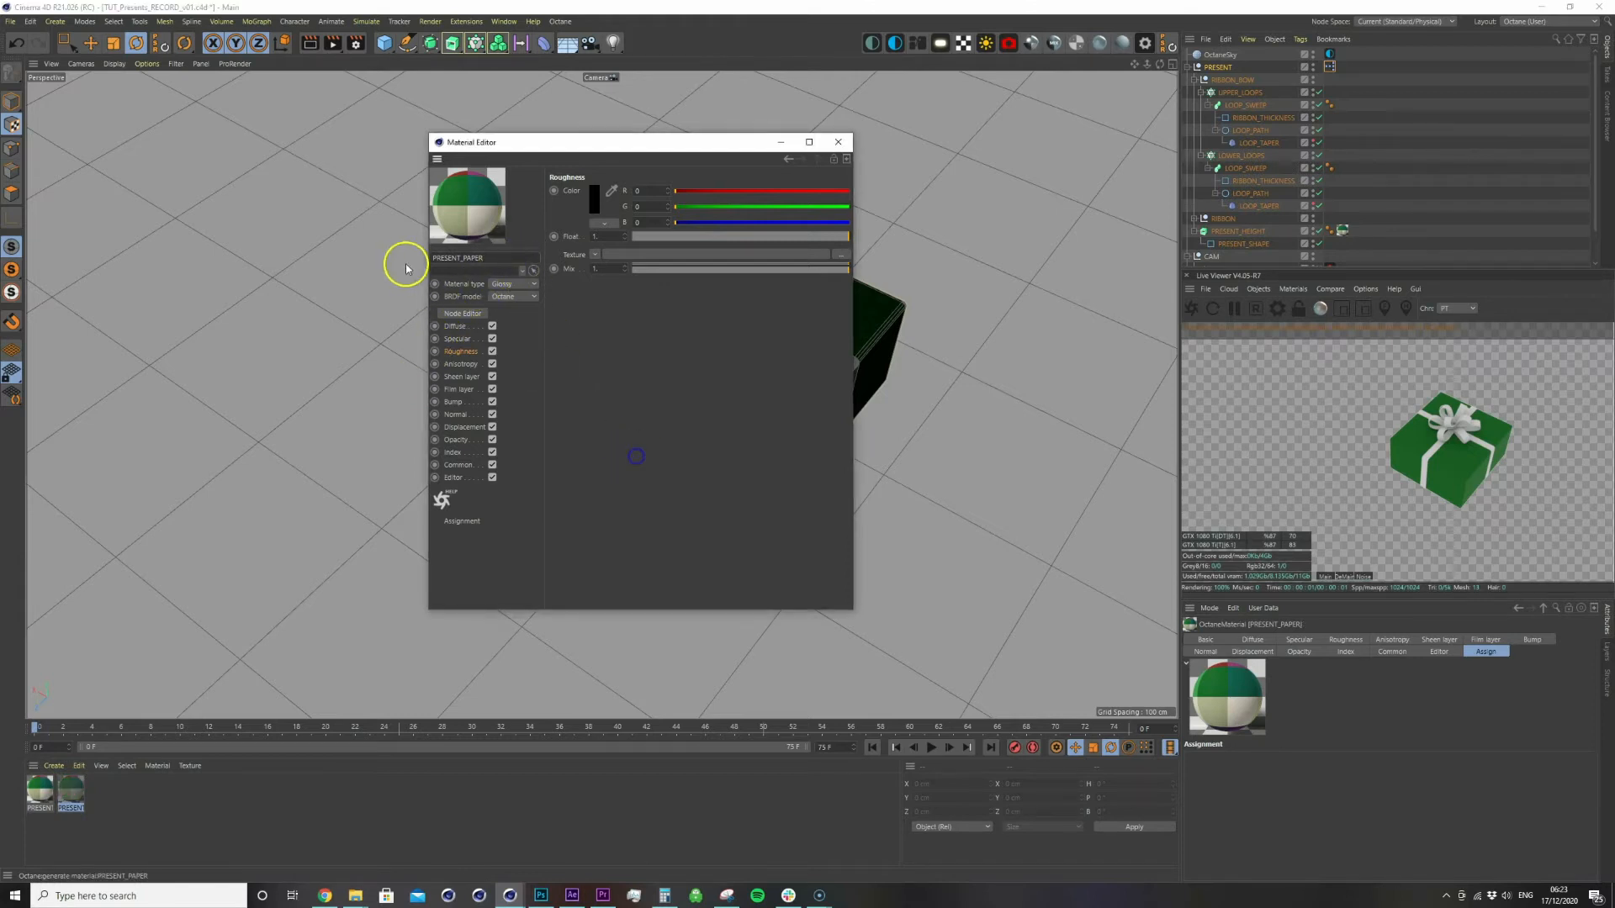
click(463, 258)
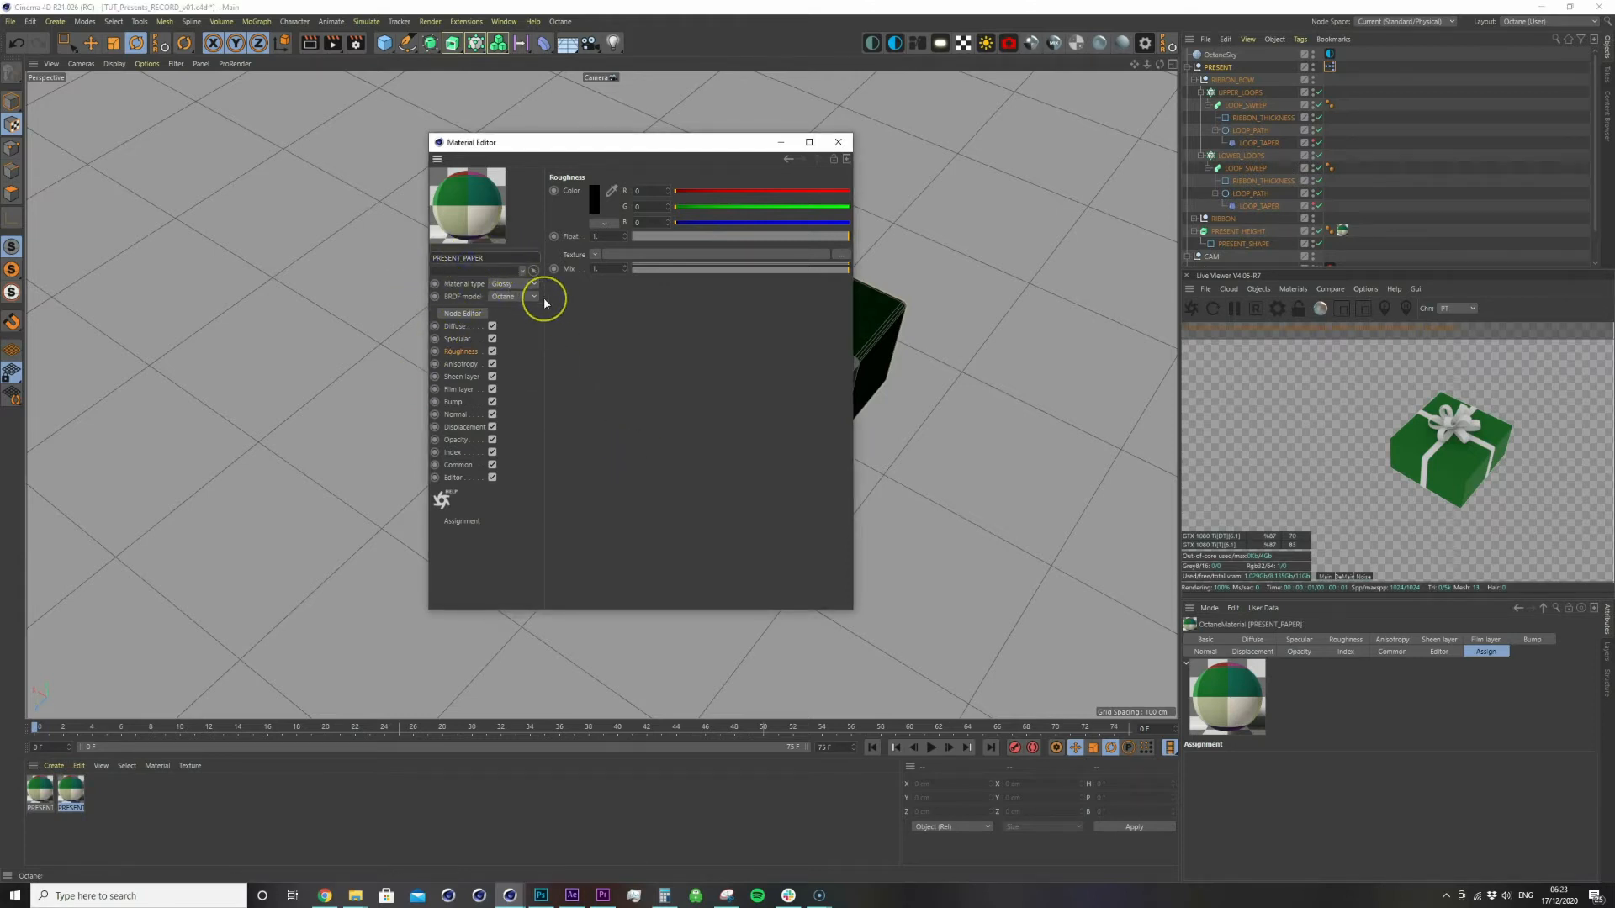
text(GLOSSY_)
Disconnect PRESENT_GLOSSY_PAPER's Diffuse and delete its Color Correction node, leaving the ImageTexture feeding Specular directly
click(459, 326)
click(464, 316)
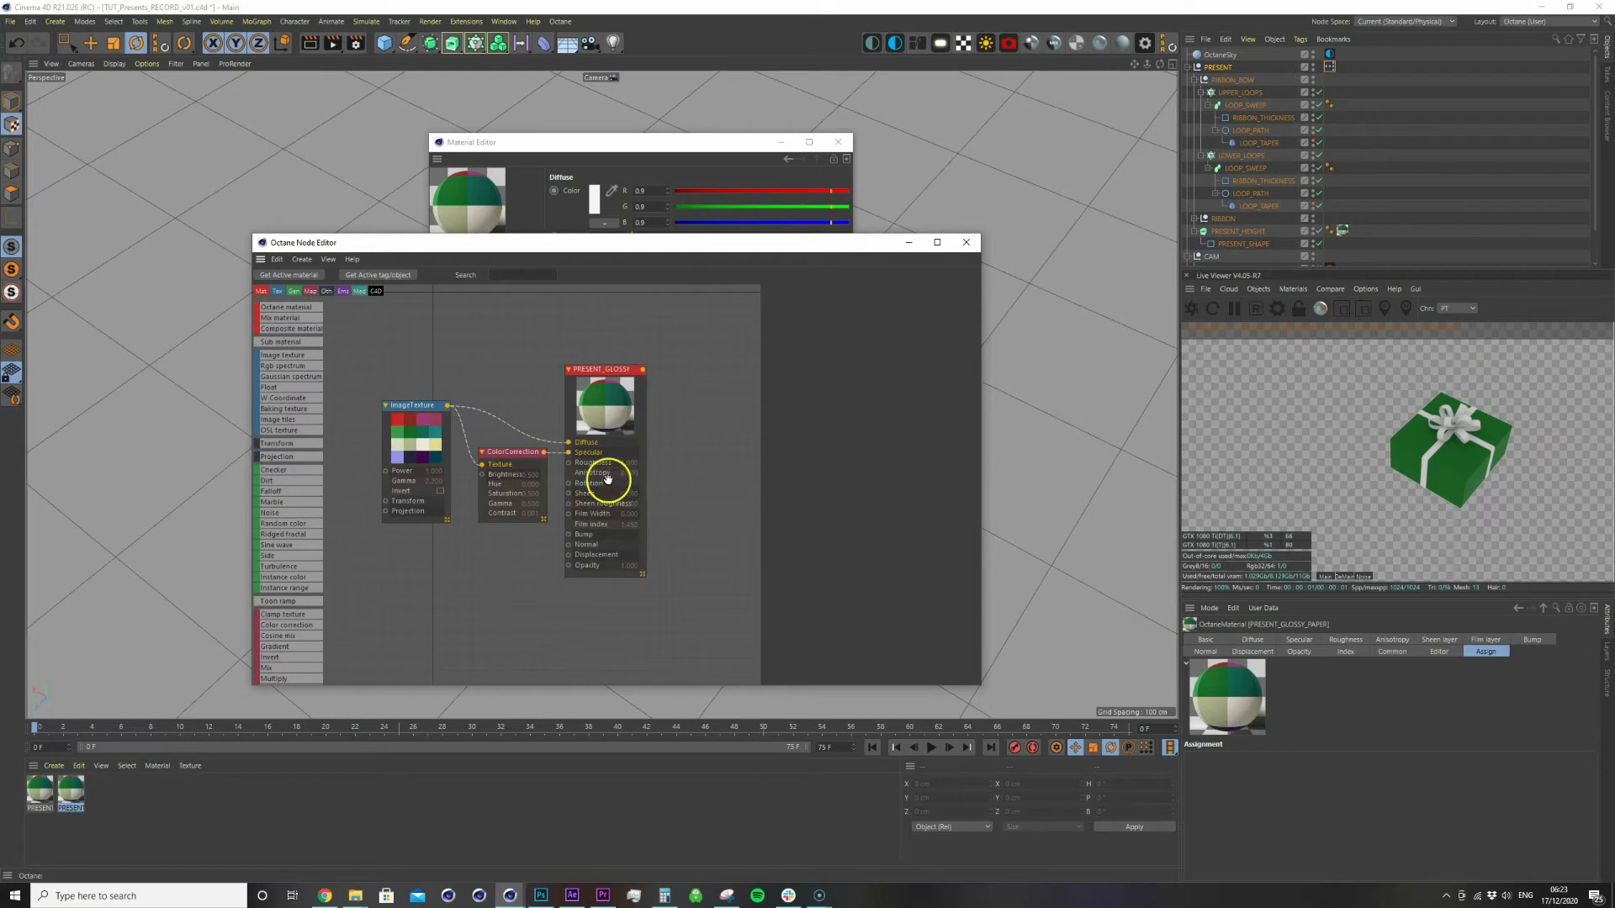
mouse_move(551, 463)
mouse_down()
mouse_move(529, 451)
mouse_move(569, 454)
mouse_up()
click(520, 454)
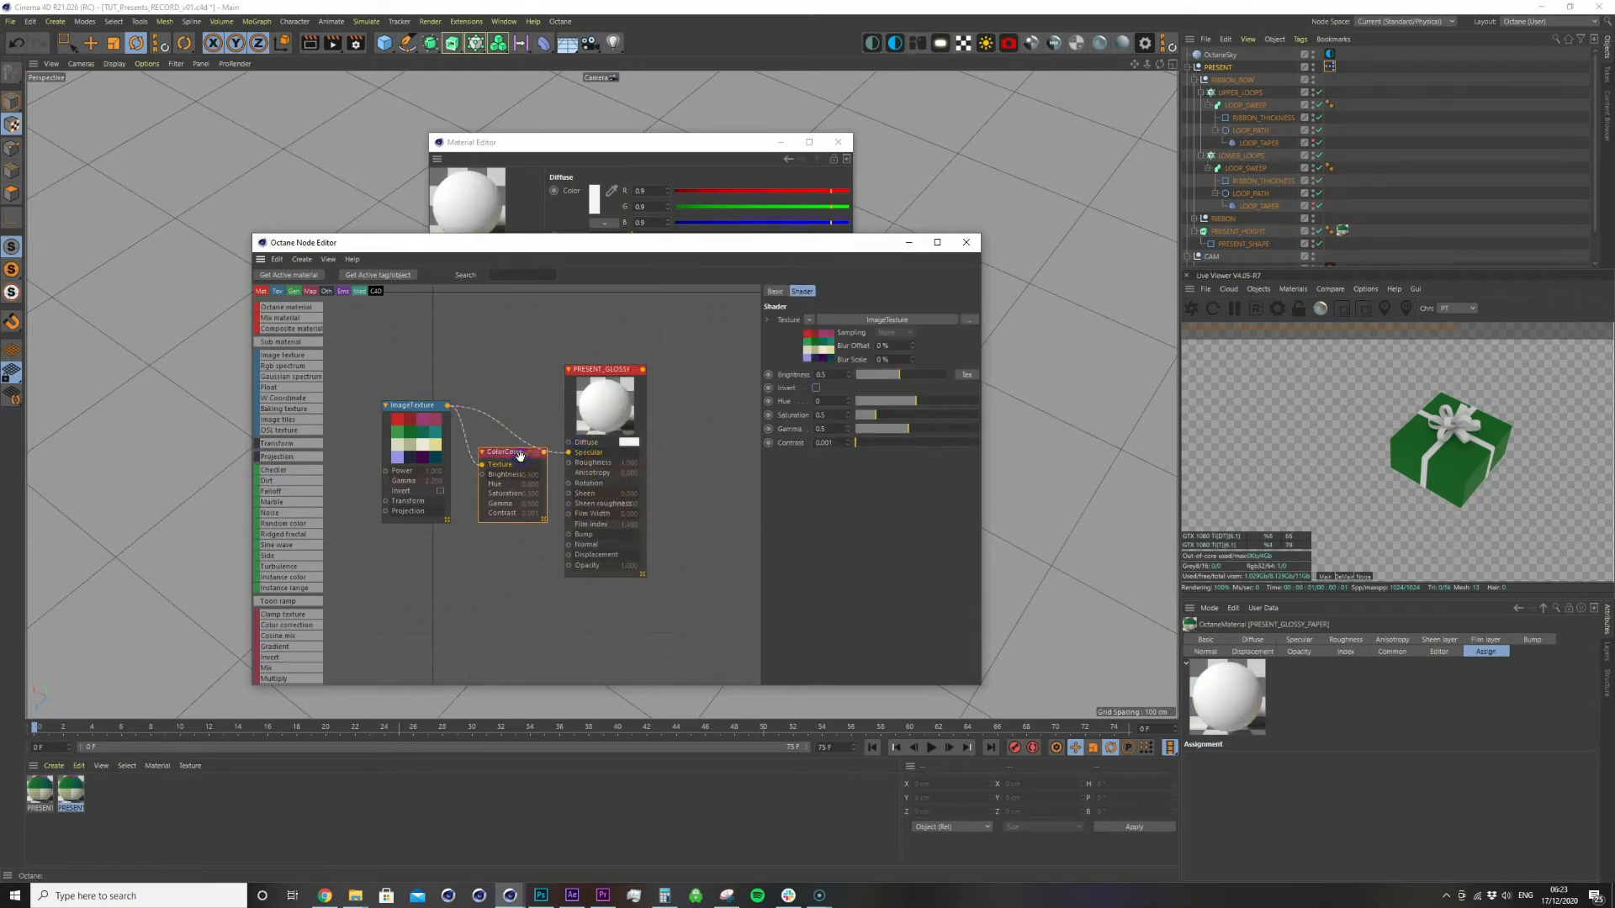
key(Delete)
Adjust PRESENT_GLOSSY_PAPER's Index for a metallic look and set its diffuse colour to black
click(636, 407)
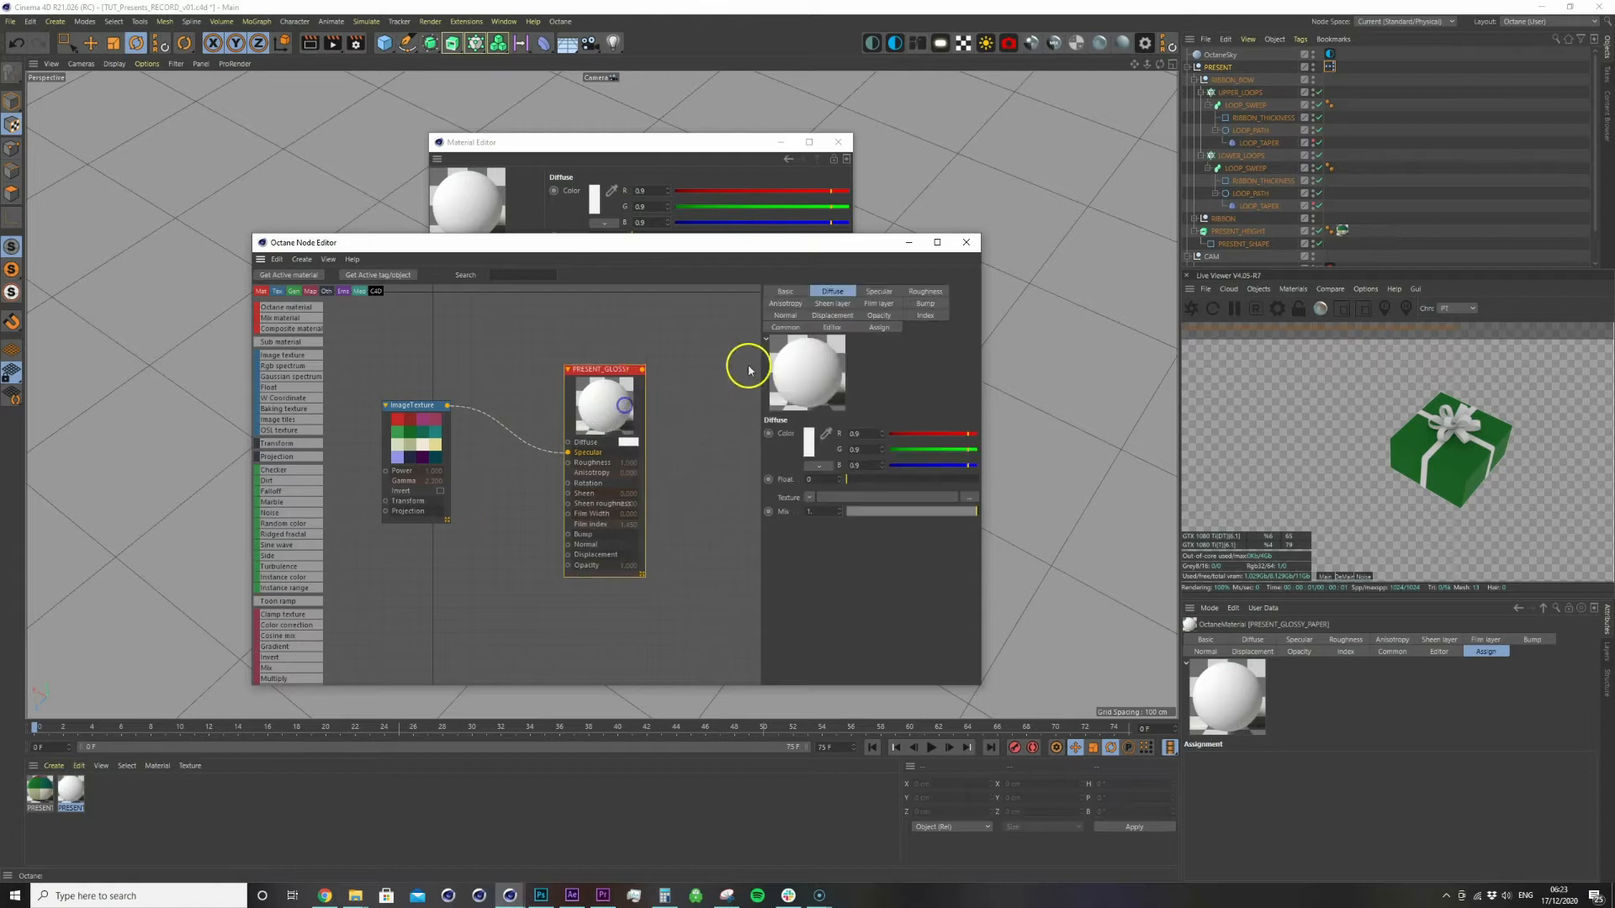
click(923, 322)
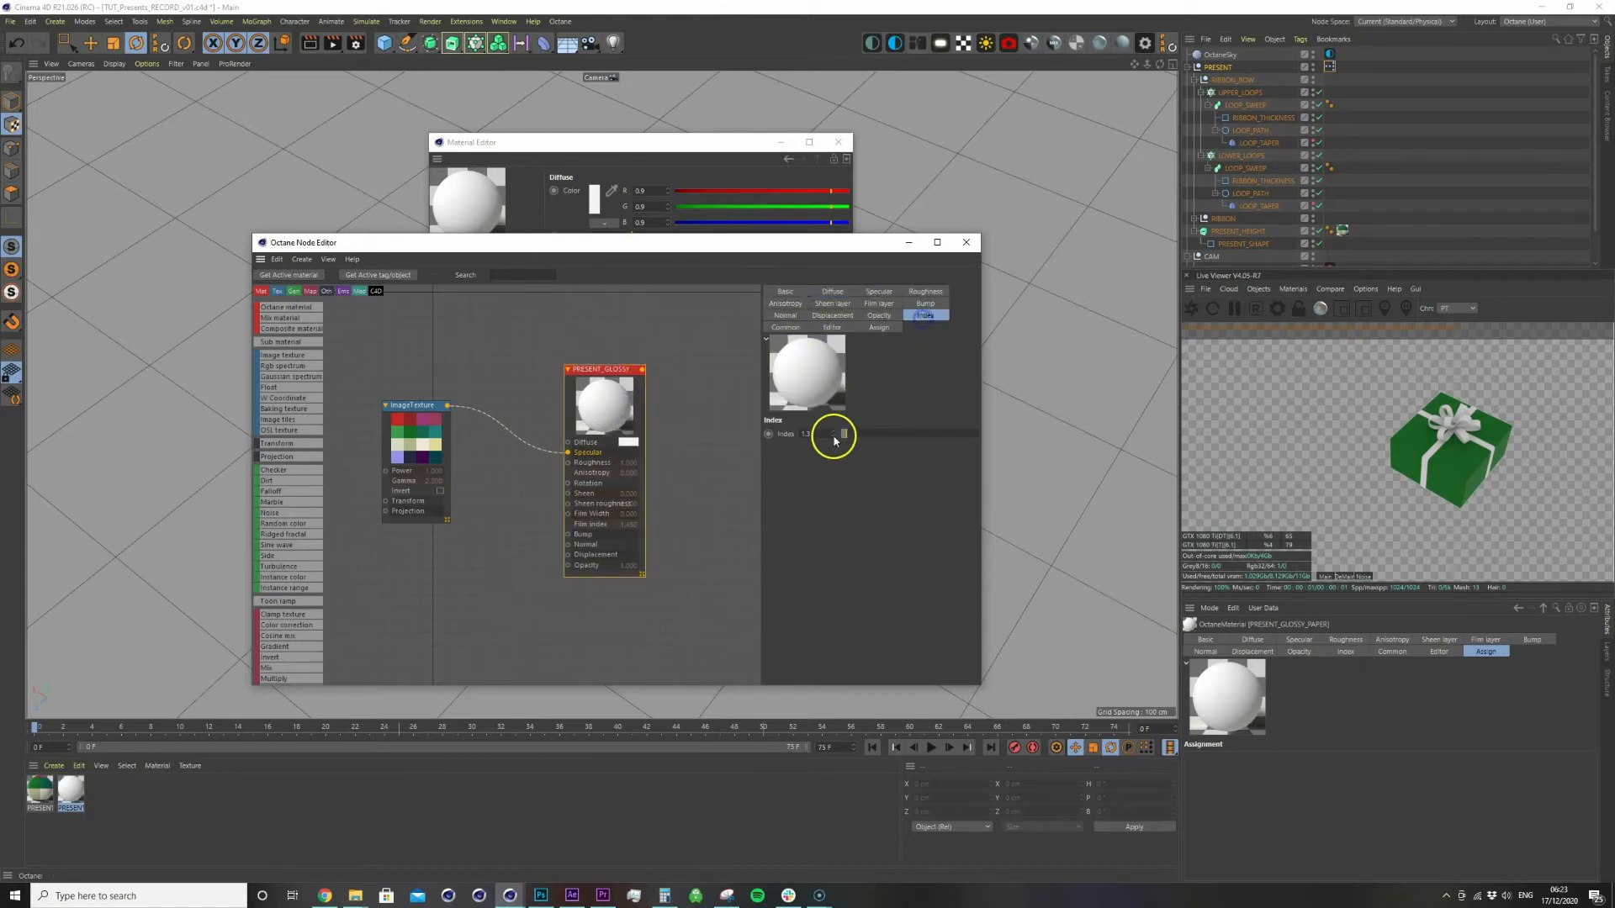
click(827, 295)
click(639, 464)
click(778, 499)
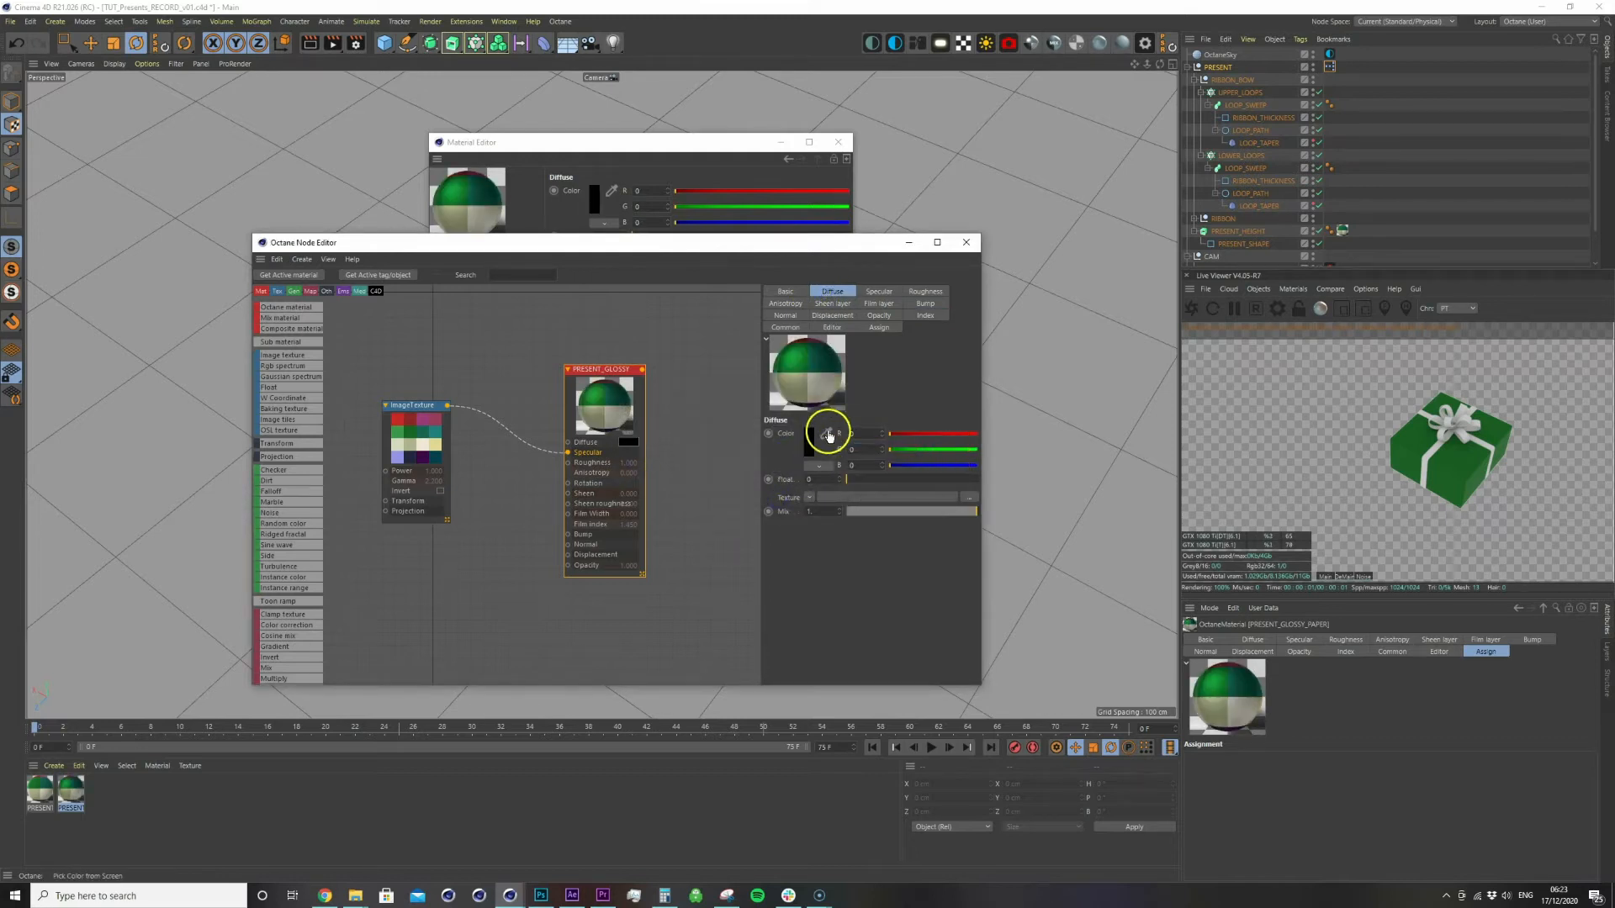
Set PRESENT_GLOSSY_PAPER's roughness to 0.4 and close the node editor
click(925, 291)
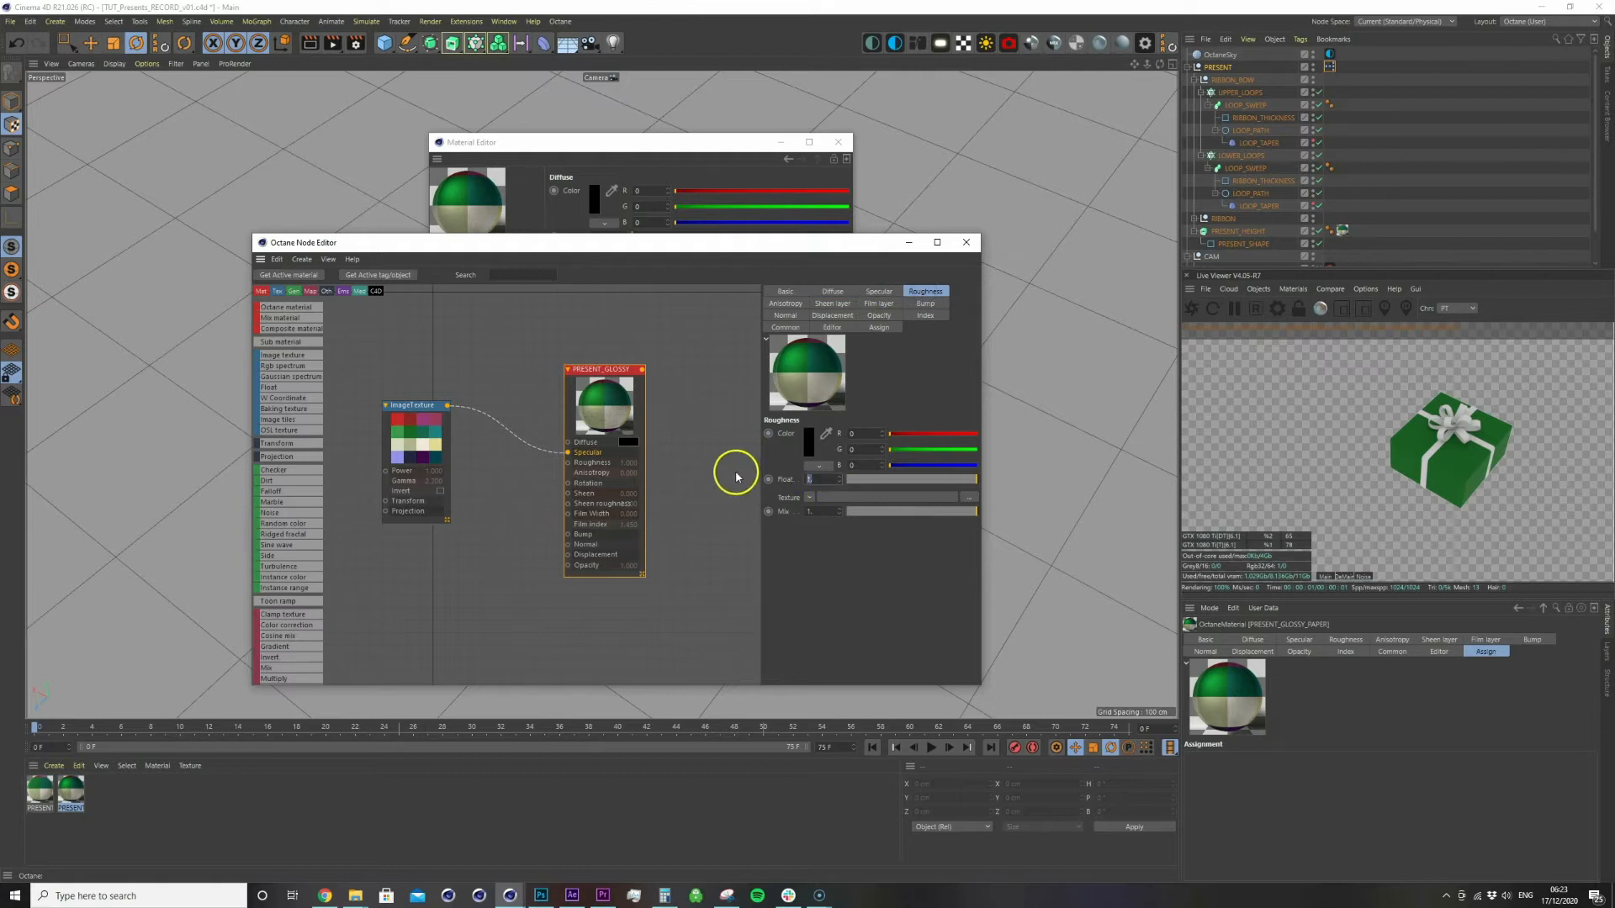
text(0.4)
key(Return)
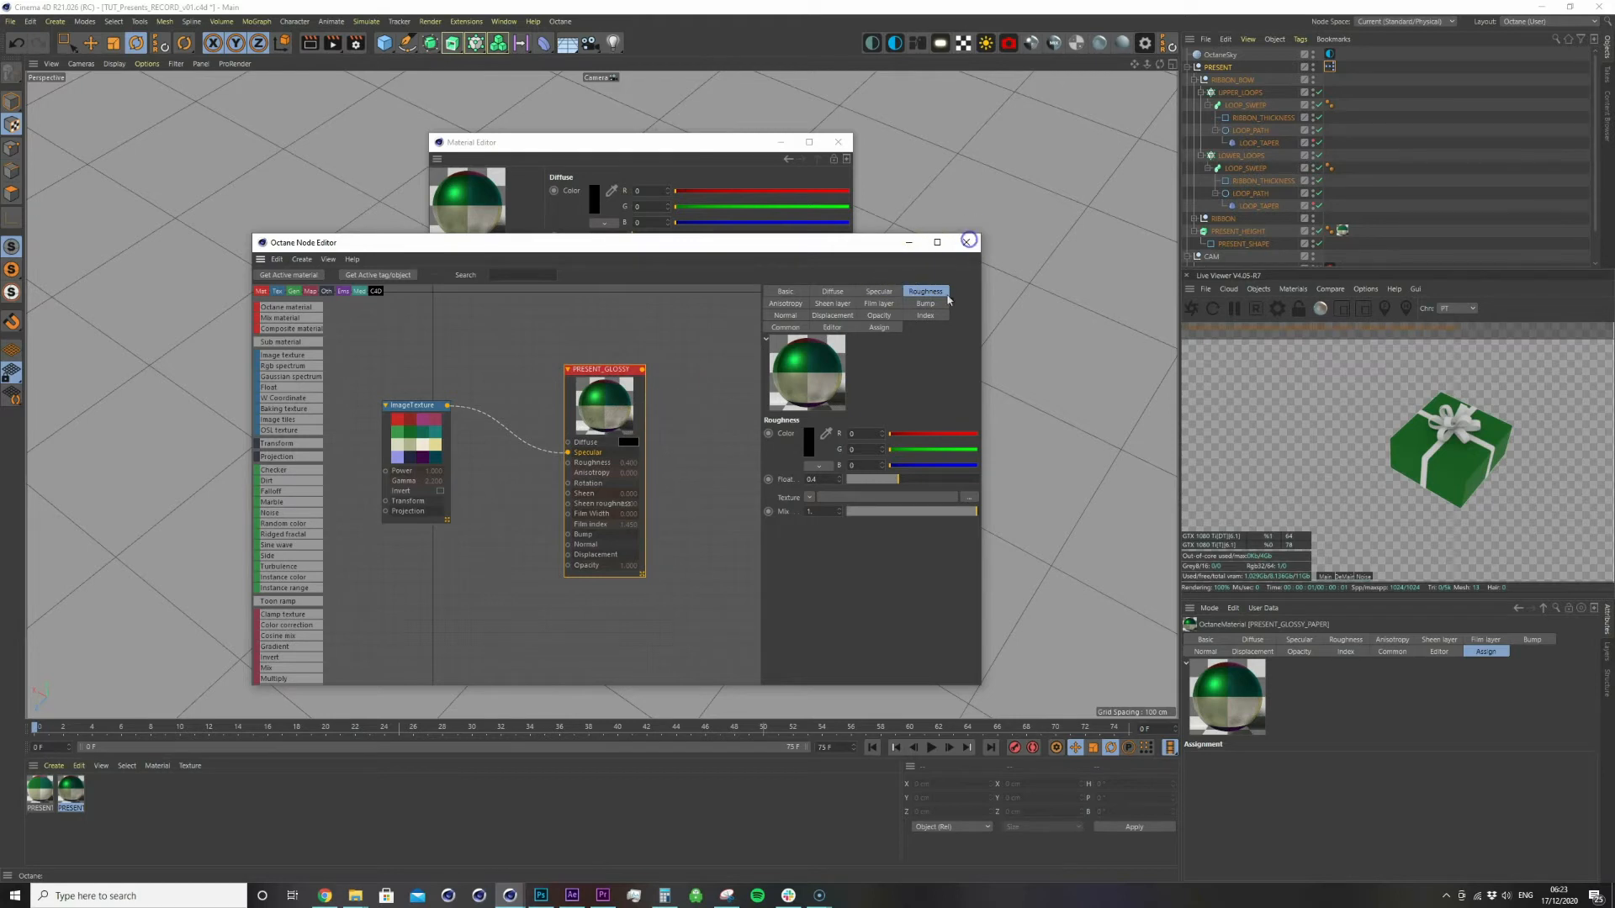
click(967, 241)
Add a Boolean user data entry to PRESENT's Present Controls and place it directly above the Present Colour value
click(1318, 68)
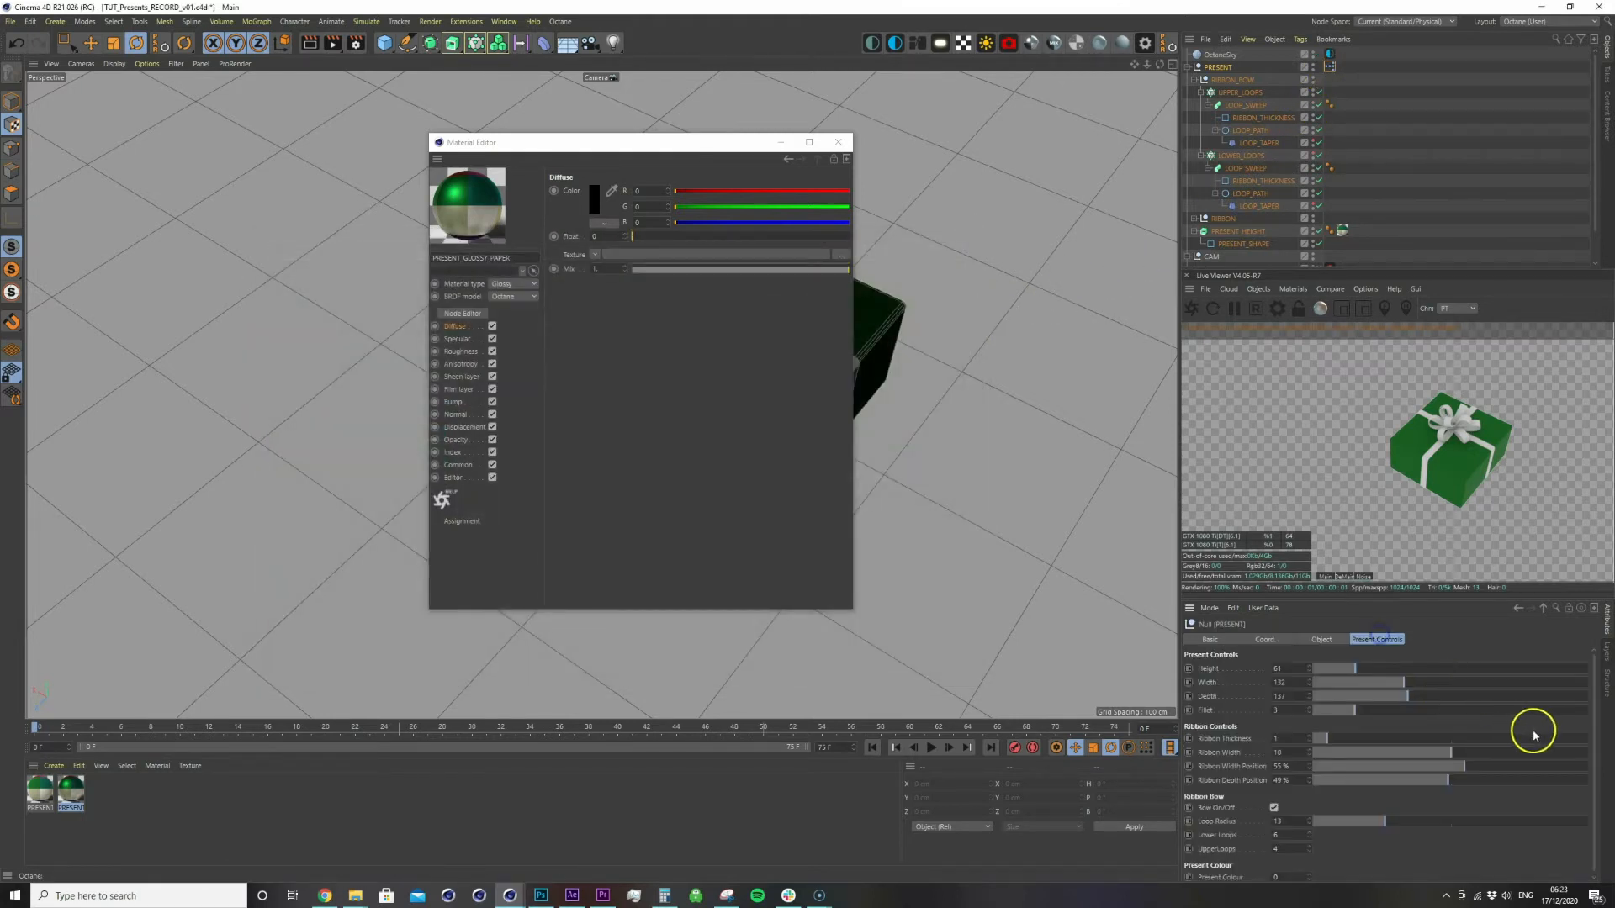
drag(1593, 712, 1601, 781)
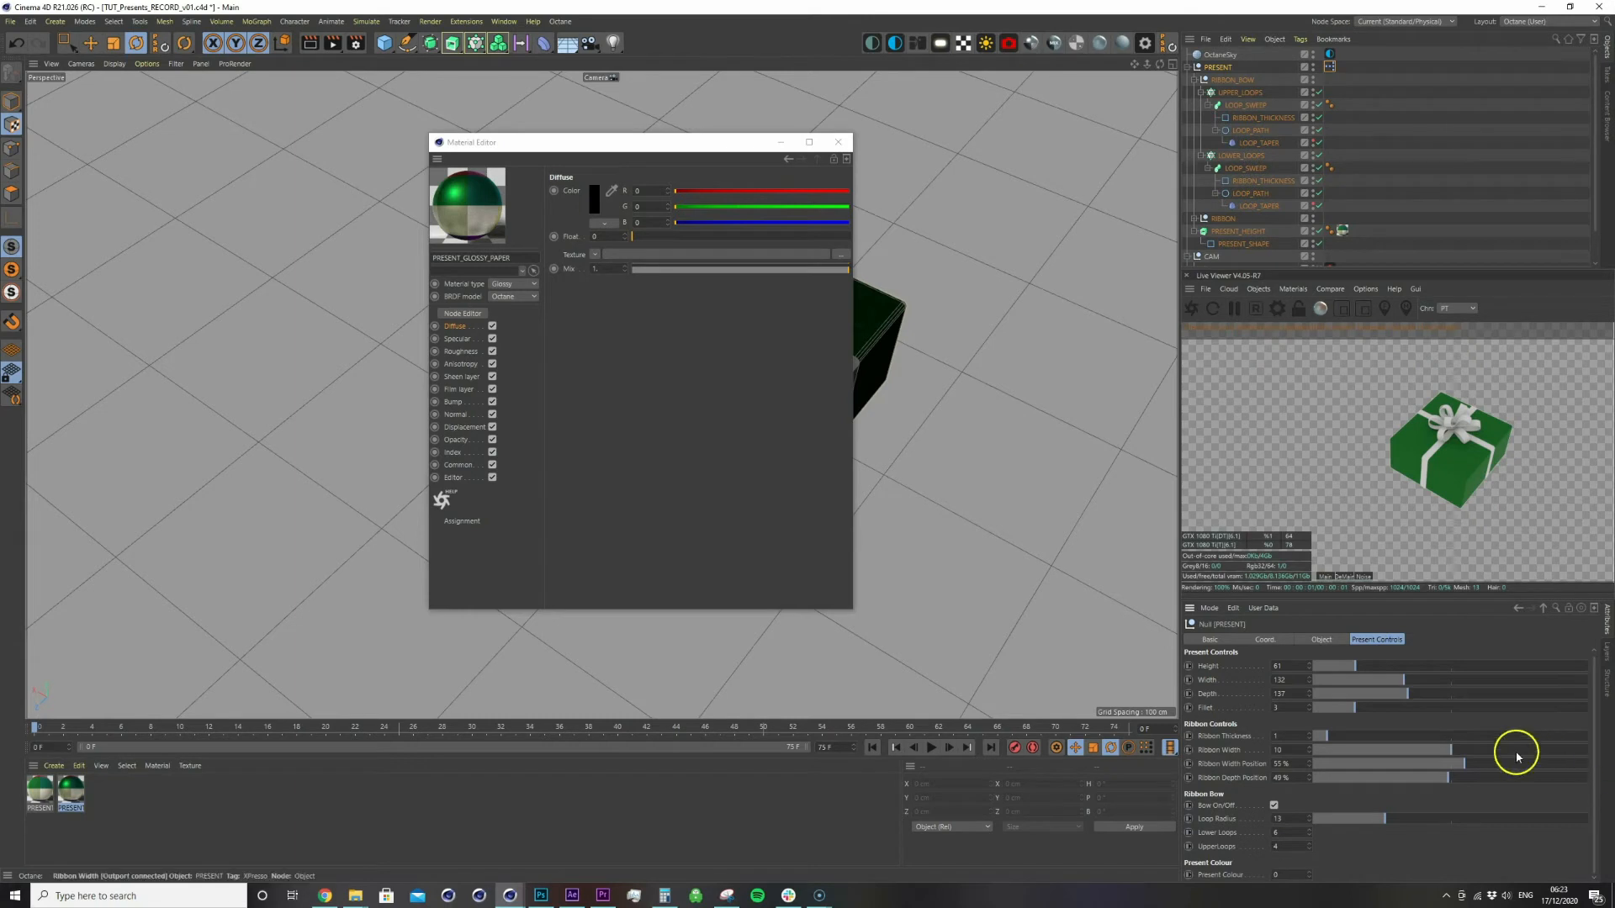
click(1274, 611)
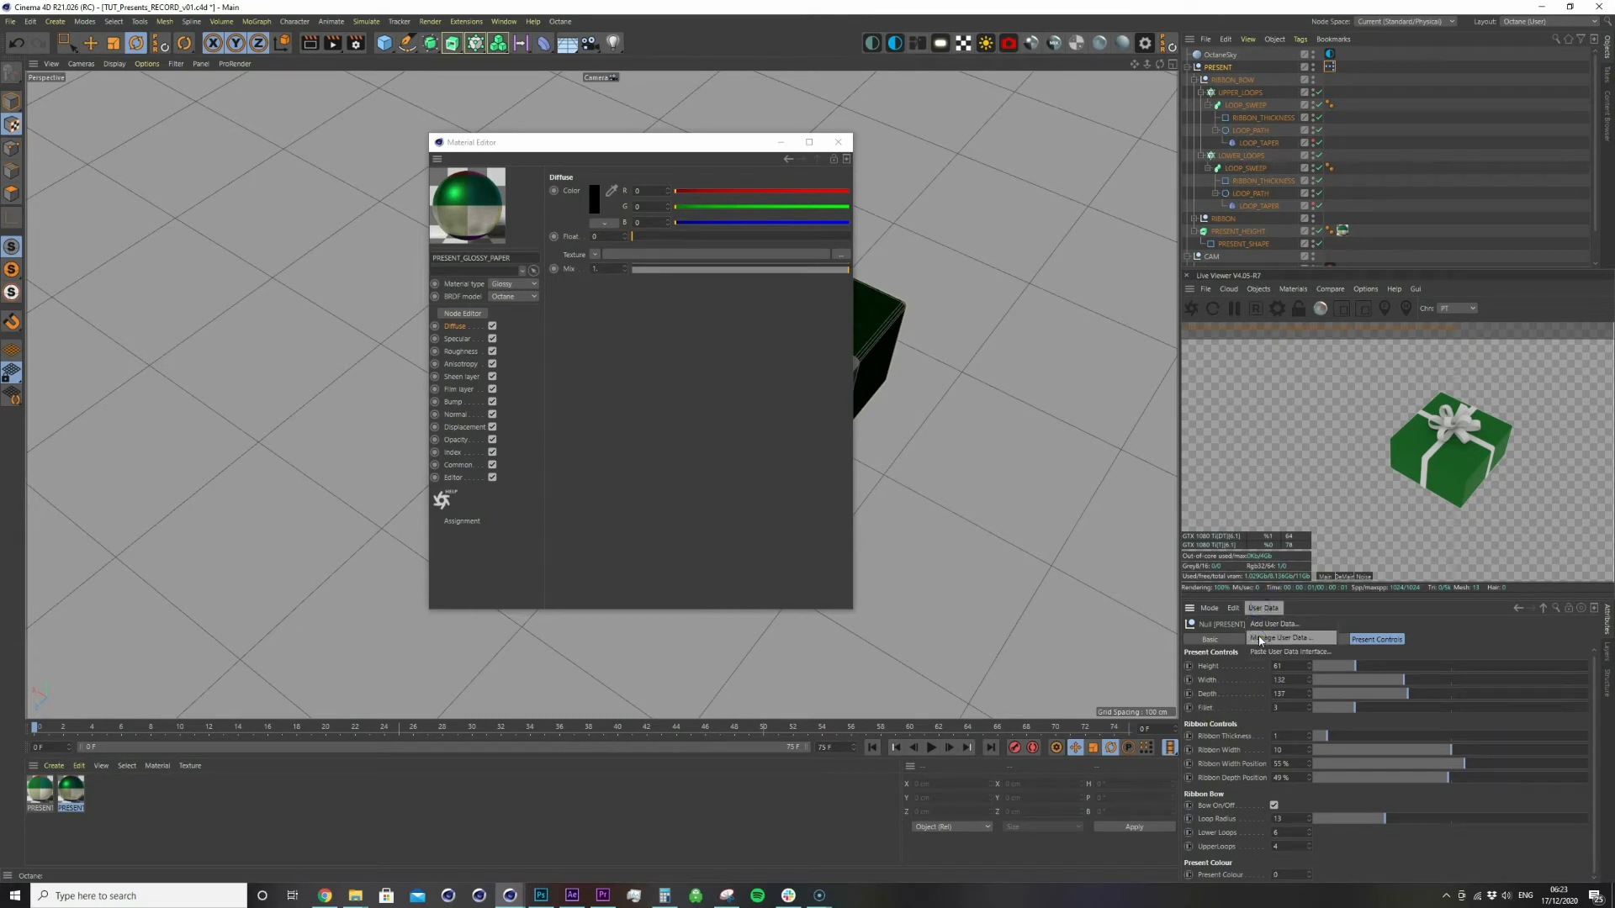
click(1270, 639)
drag(1208, 464, 591, 277)
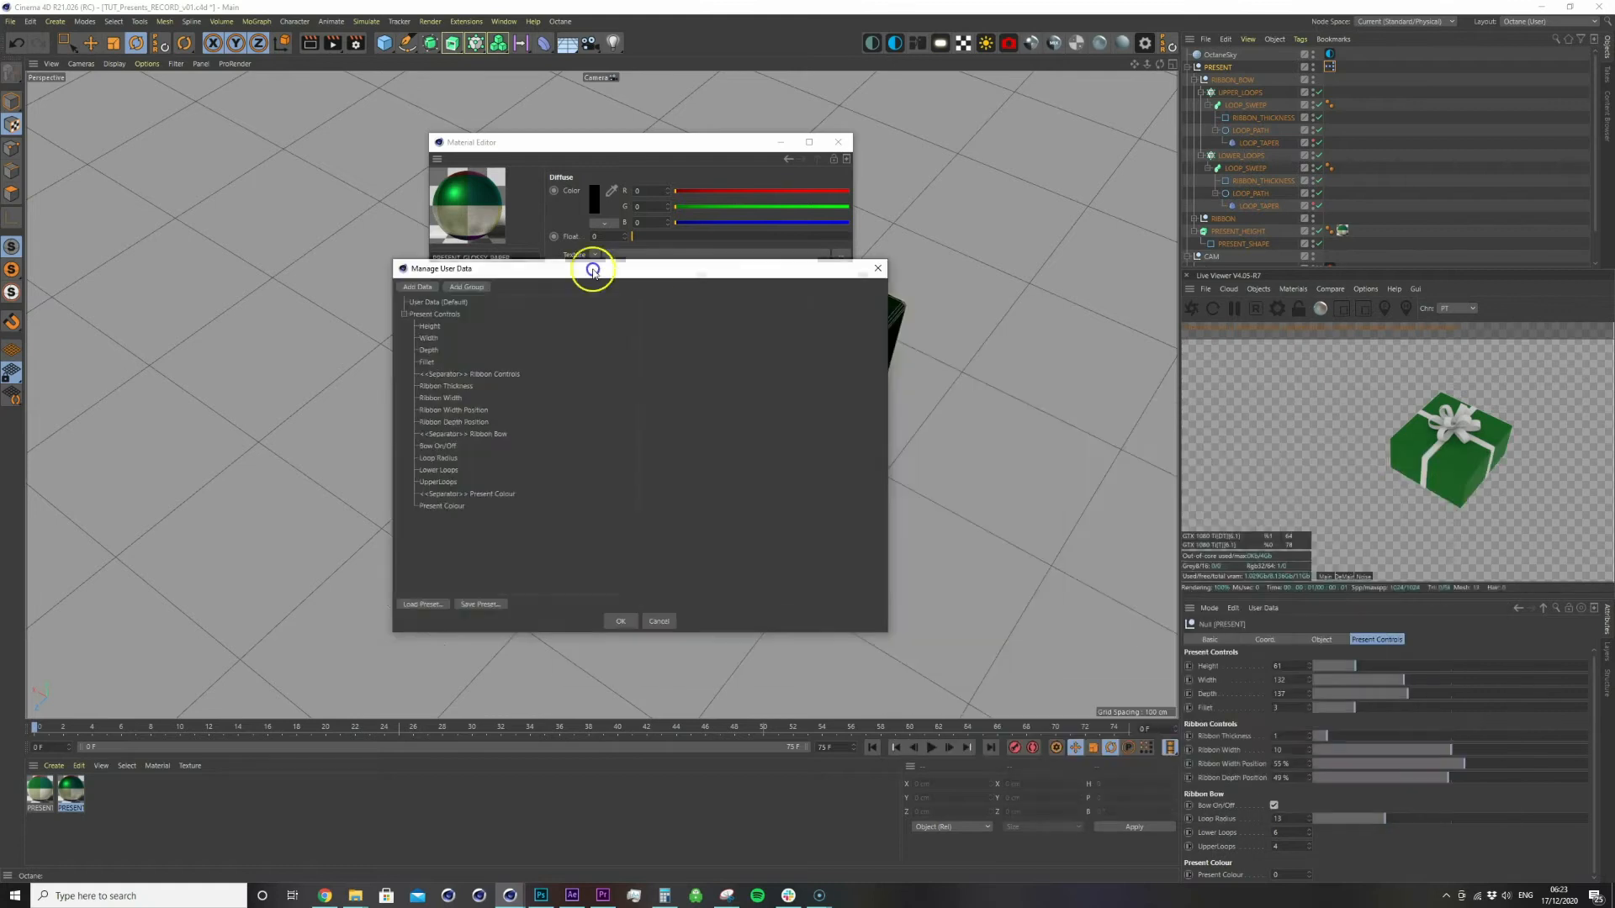
click(473, 494)
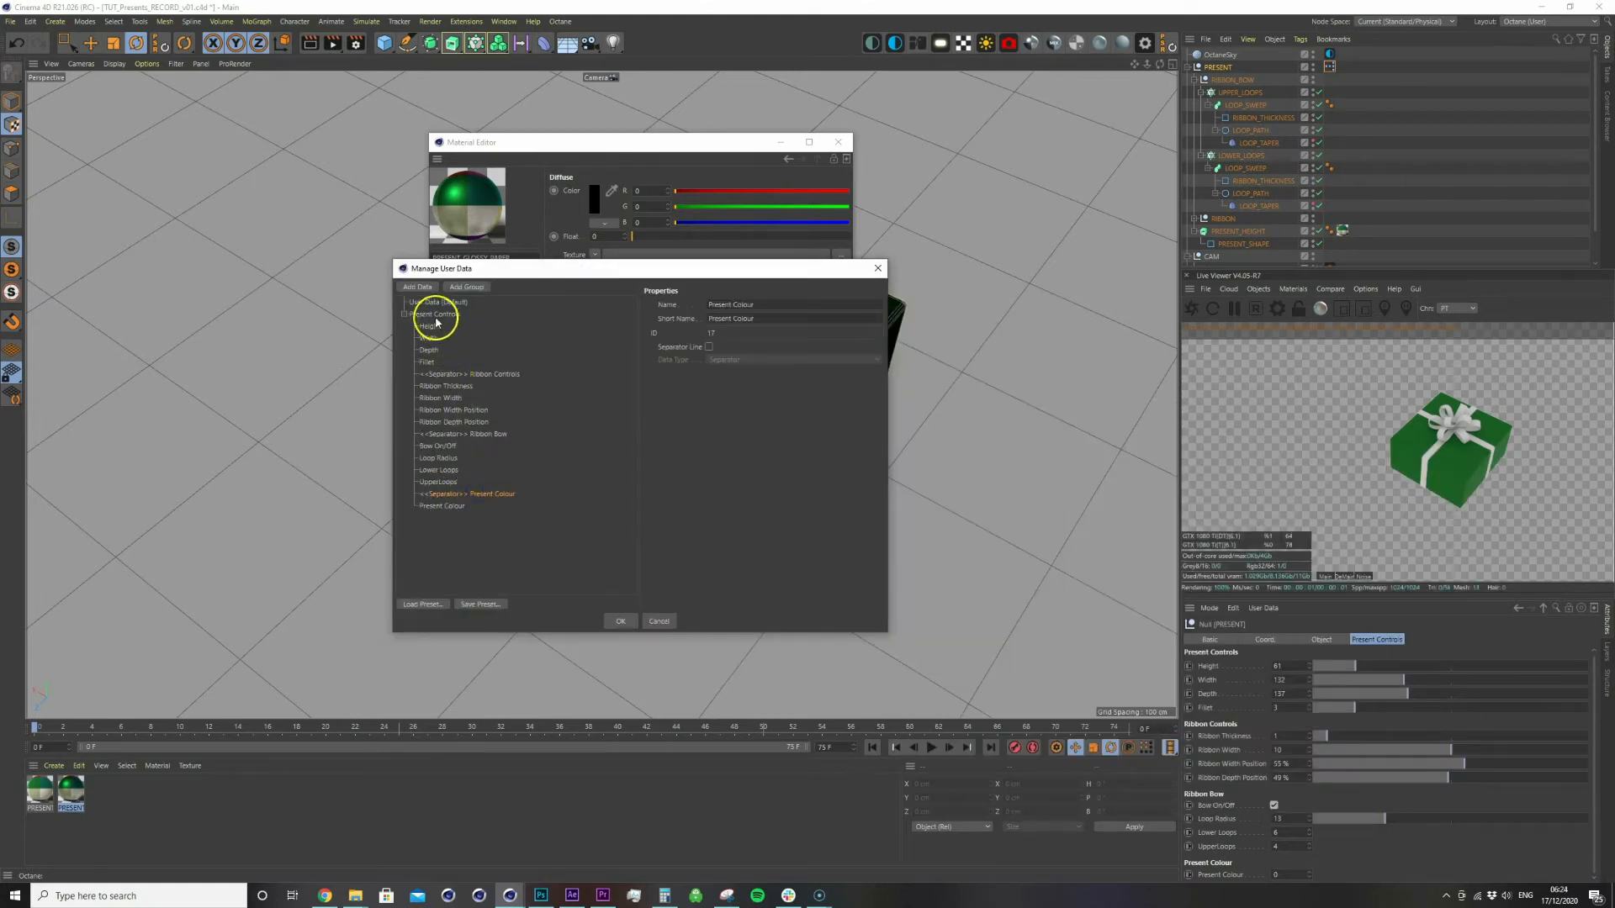
click(423, 288)
click(735, 375)
click(734, 383)
click(704, 402)
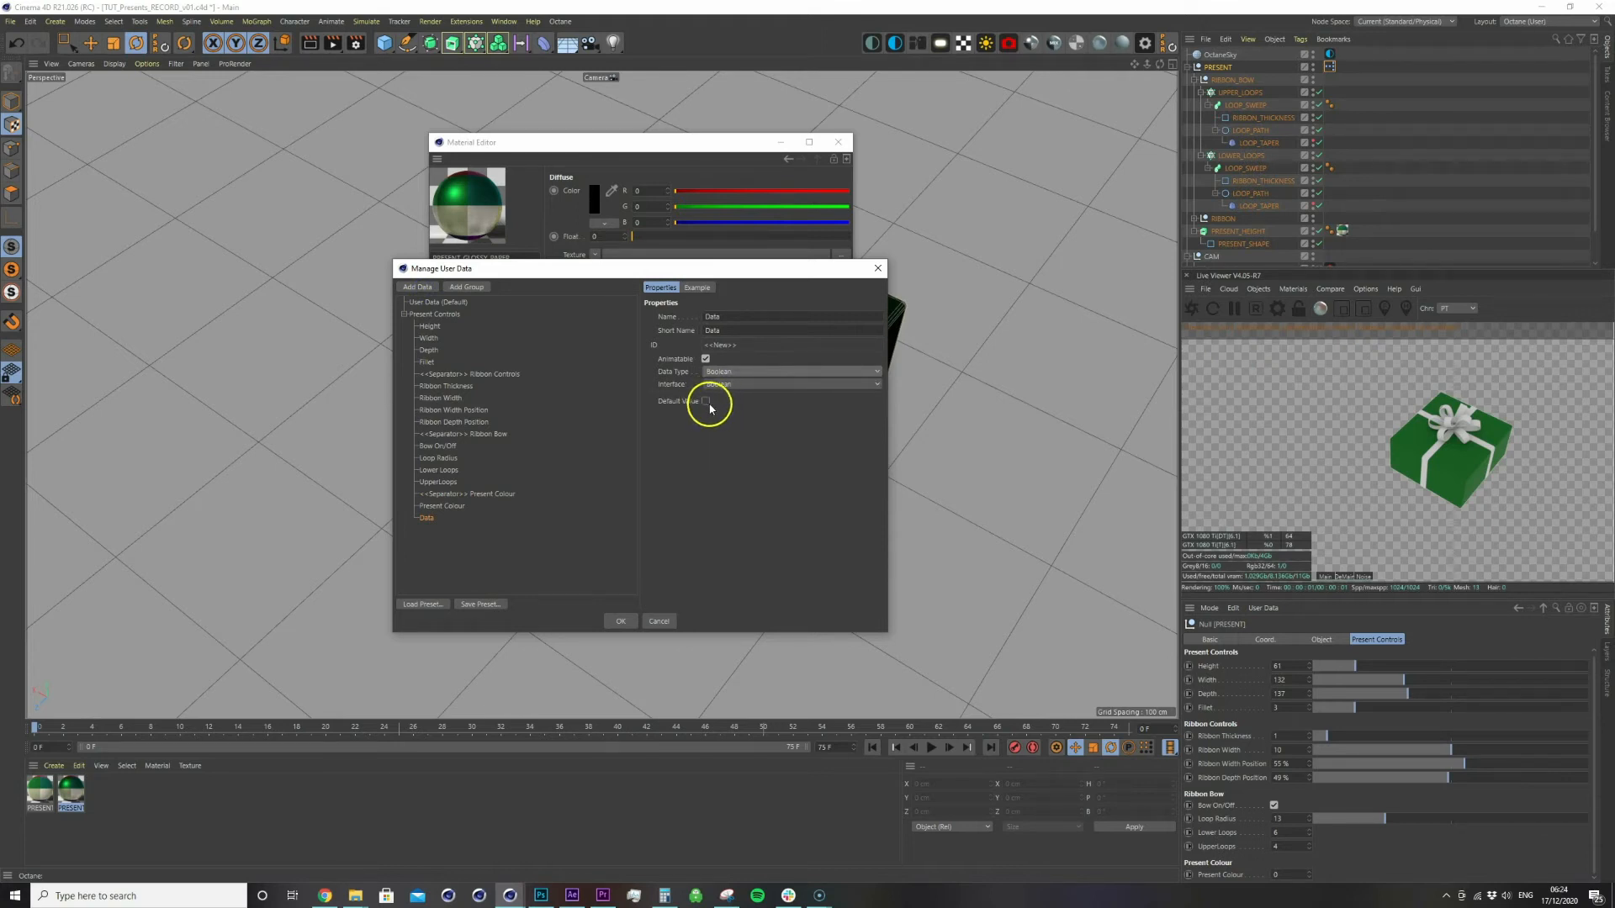
mouse_move(462, 519)
mouse_down()
mouse_move(425, 519)
mouse_move(434, 506)
mouse_up()
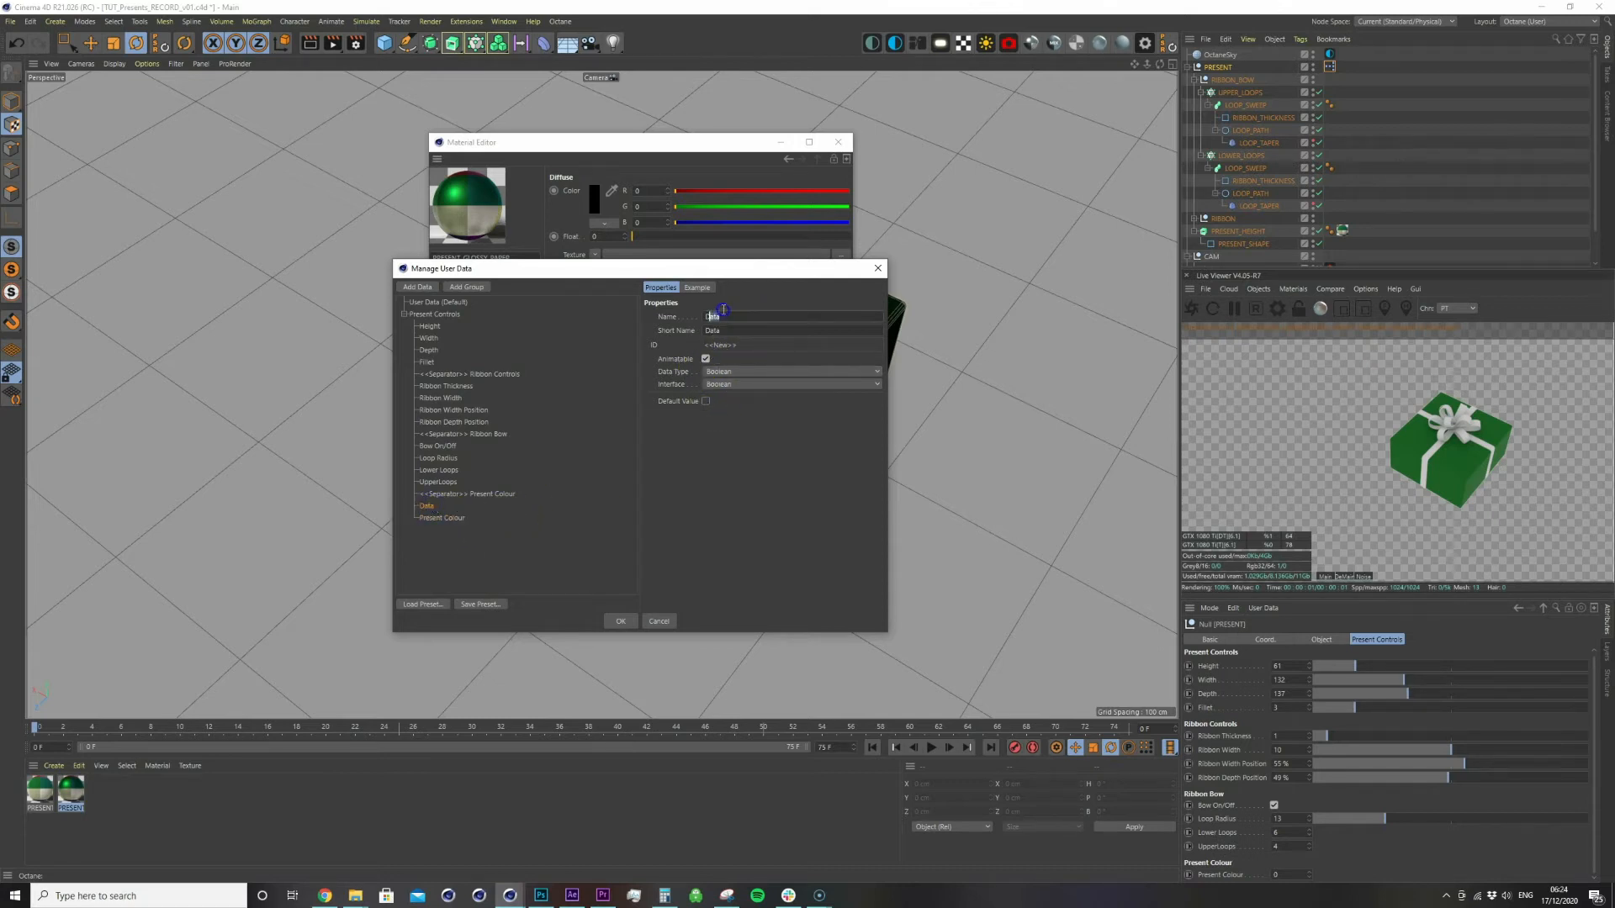
Name the new Boolean entry Matte/Glossy and apply the user data changes
text(M)
text(atth)
text(/Clossy)
key(Return)
click(766, 459)
click(620, 620)
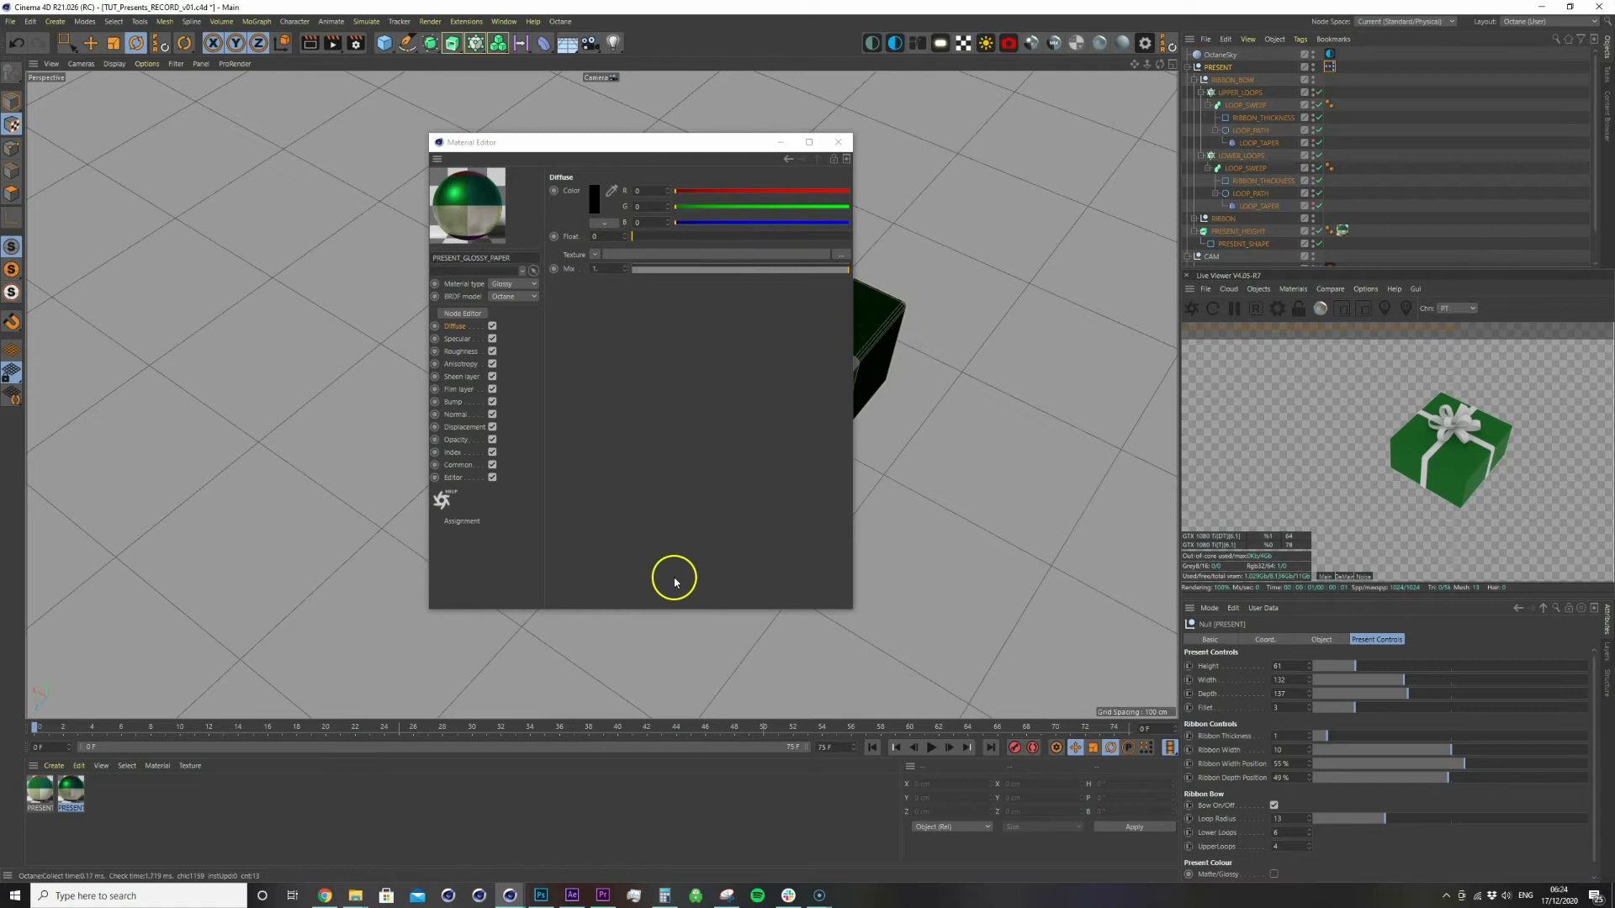
Open PRESENT's XPresso graph and move the Range Mapper, Condition and Material nodes for the colour lower to make room
double_click(1329, 67)
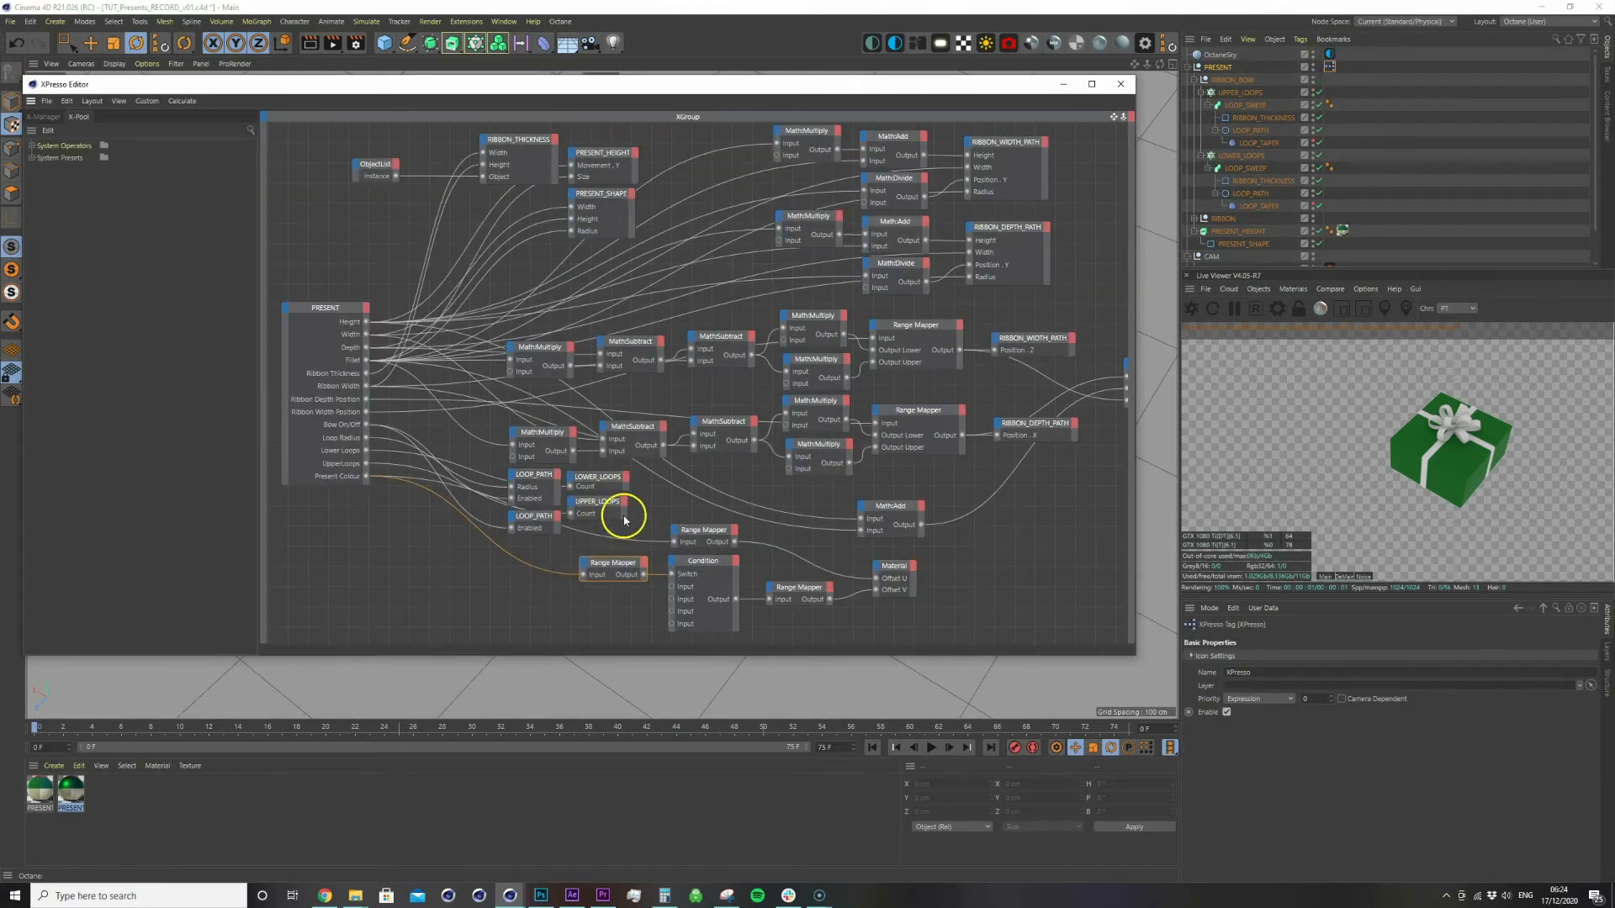
click(624, 518)
drag(630, 527, 904, 627)
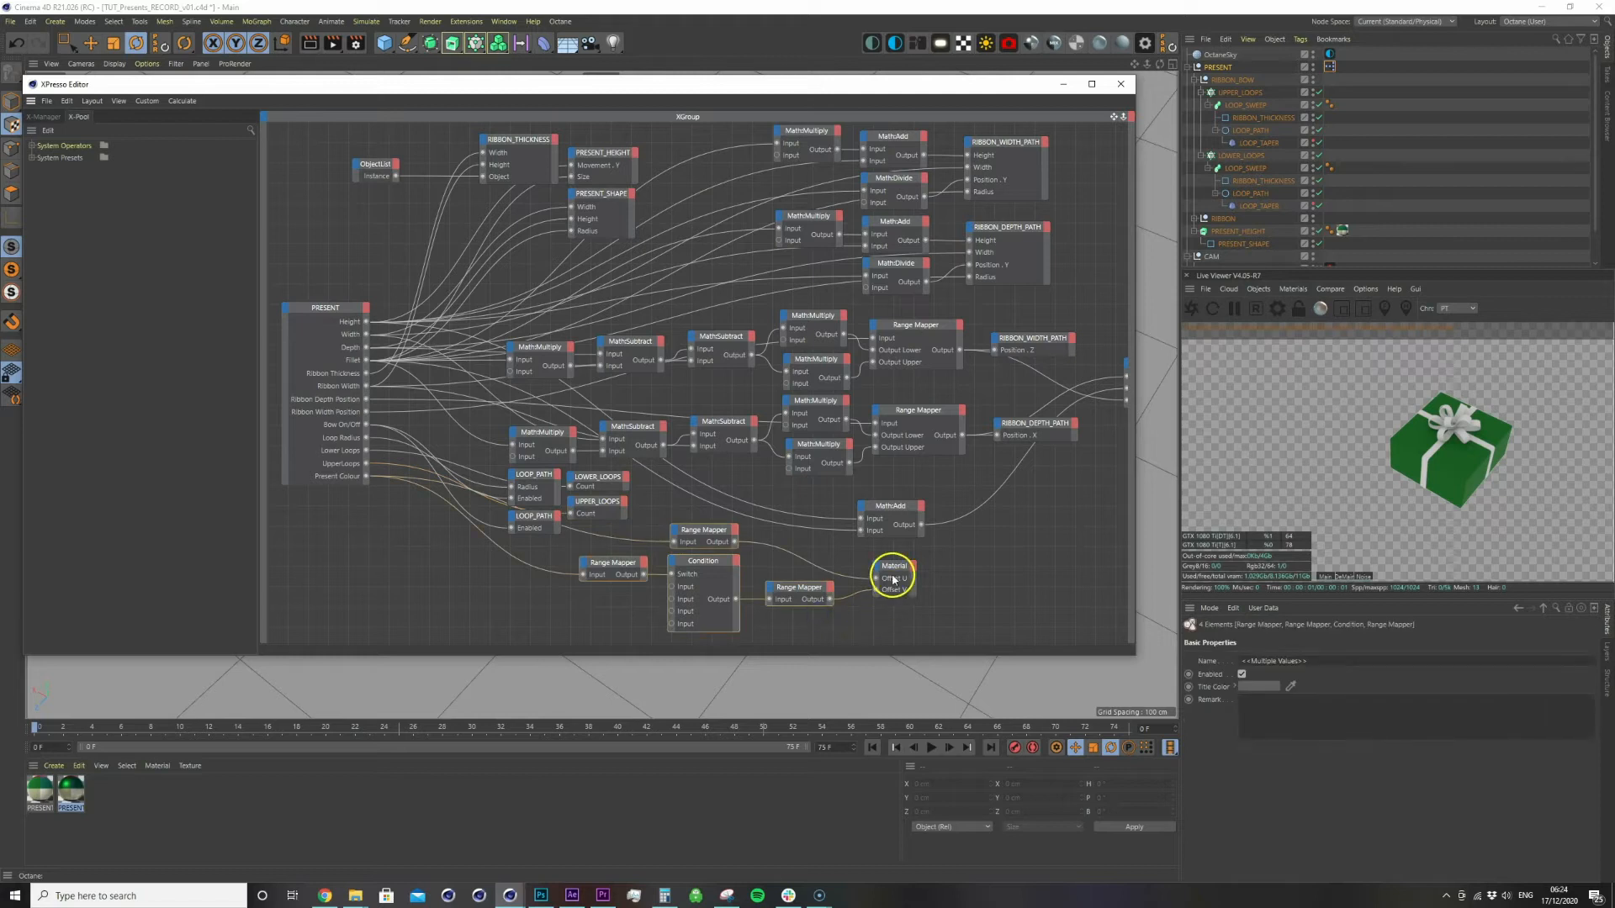
drag(714, 527, 703, 598)
alt+middle_drag(807, 441, 784, 401)
click(551, 629)
Add a Matte/Glossy output port to the PRESENT node and move it above Present Colour
click(353, 183)
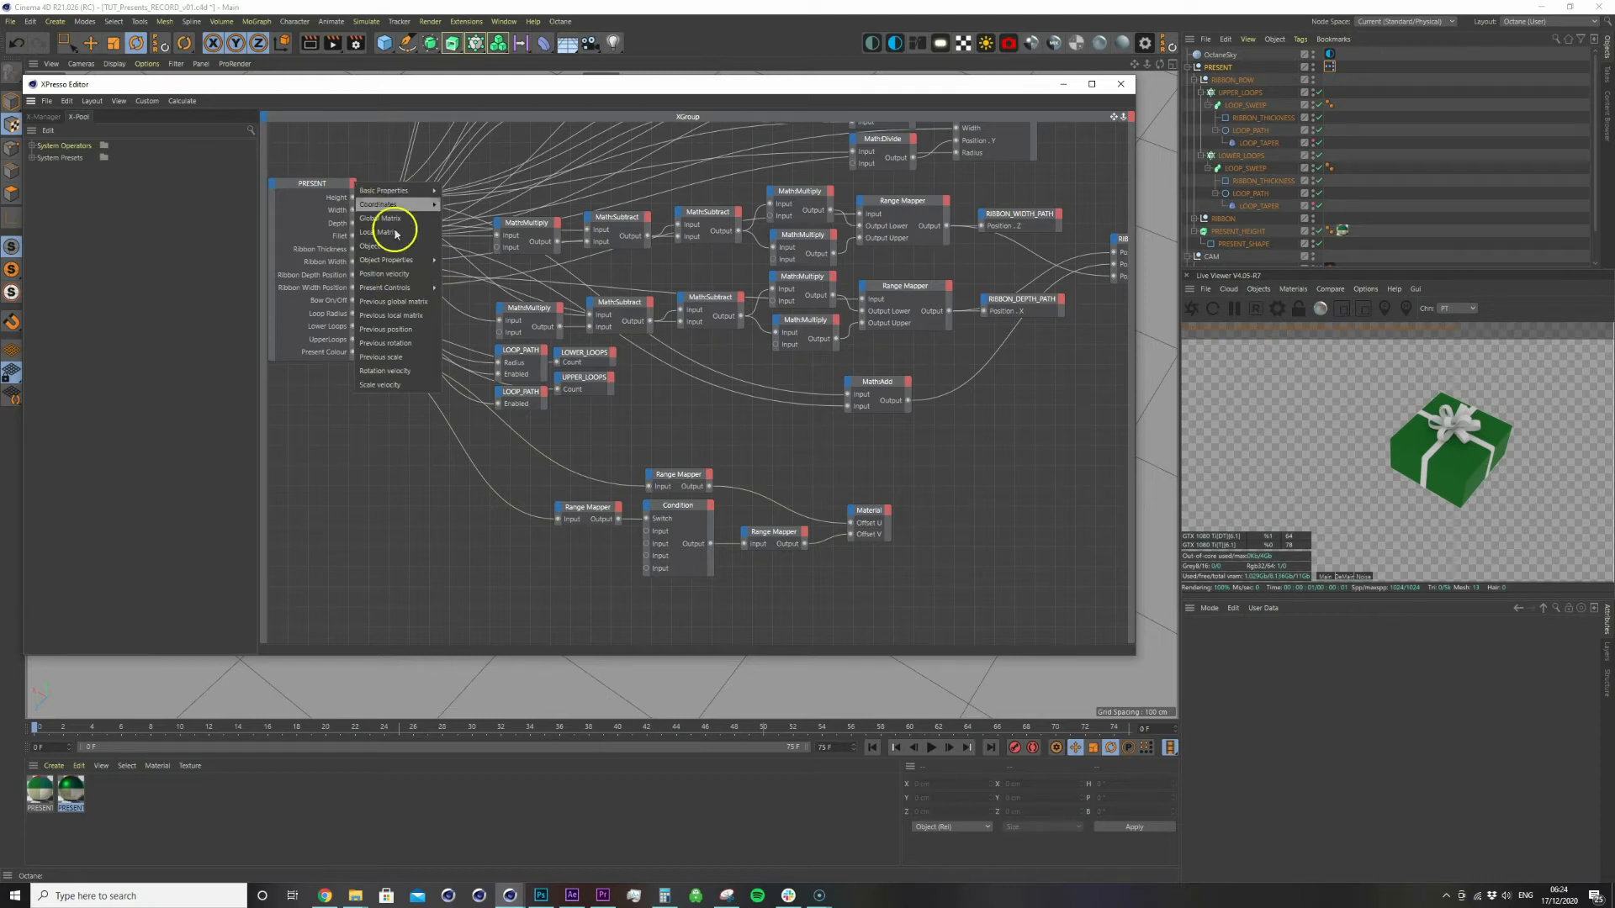
mouse_move(396, 288)
click(464, 371)
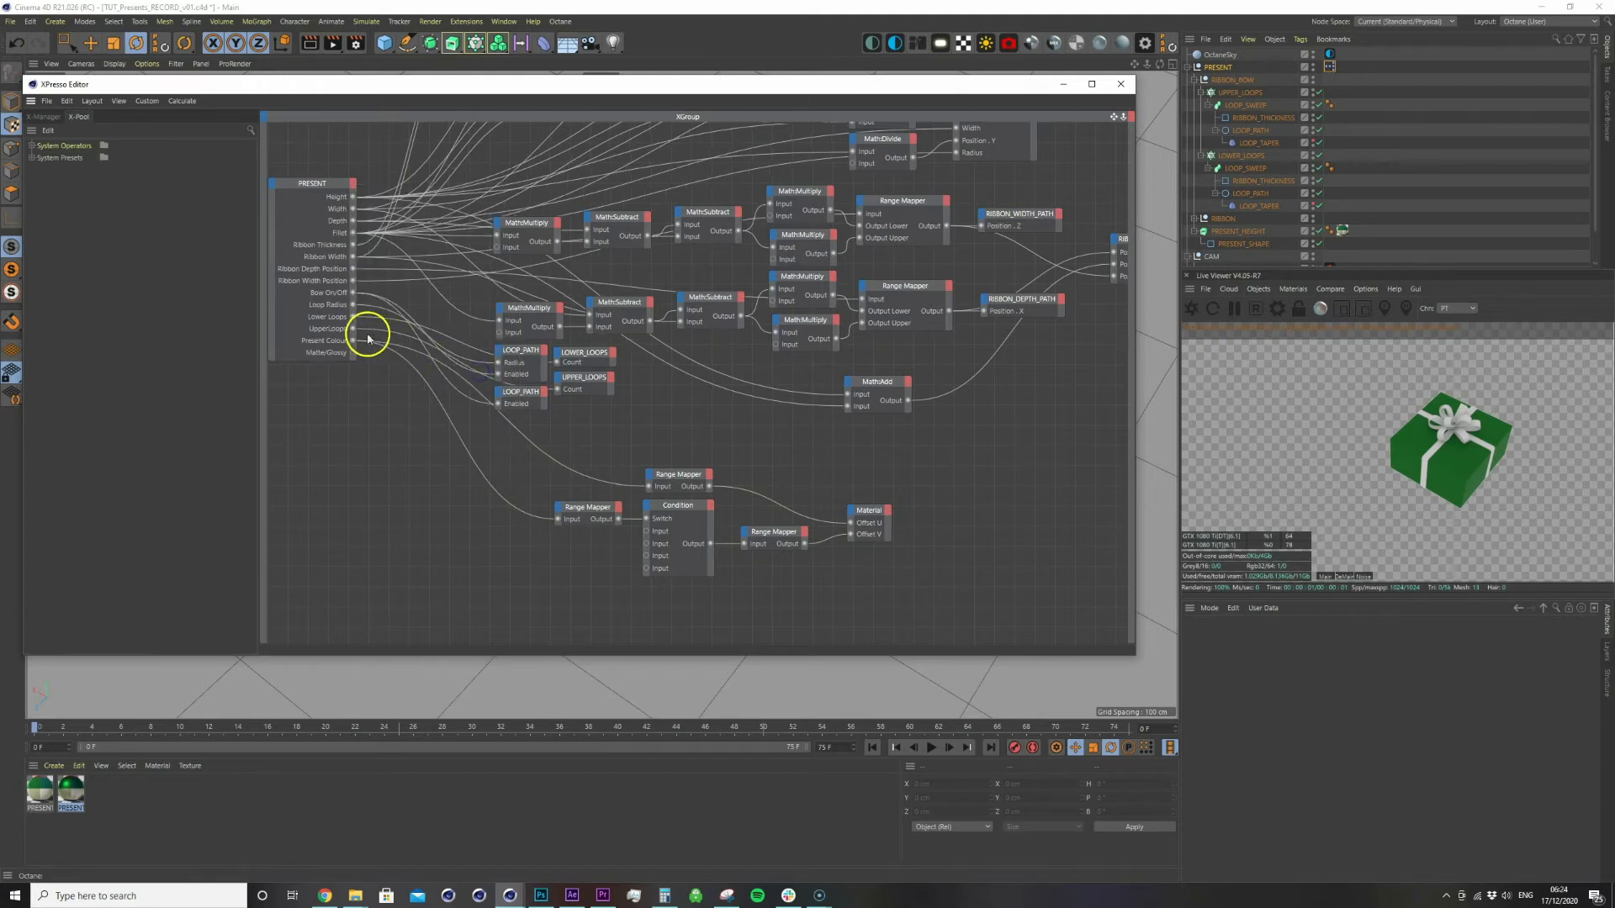
drag(334, 356, 317, 342)
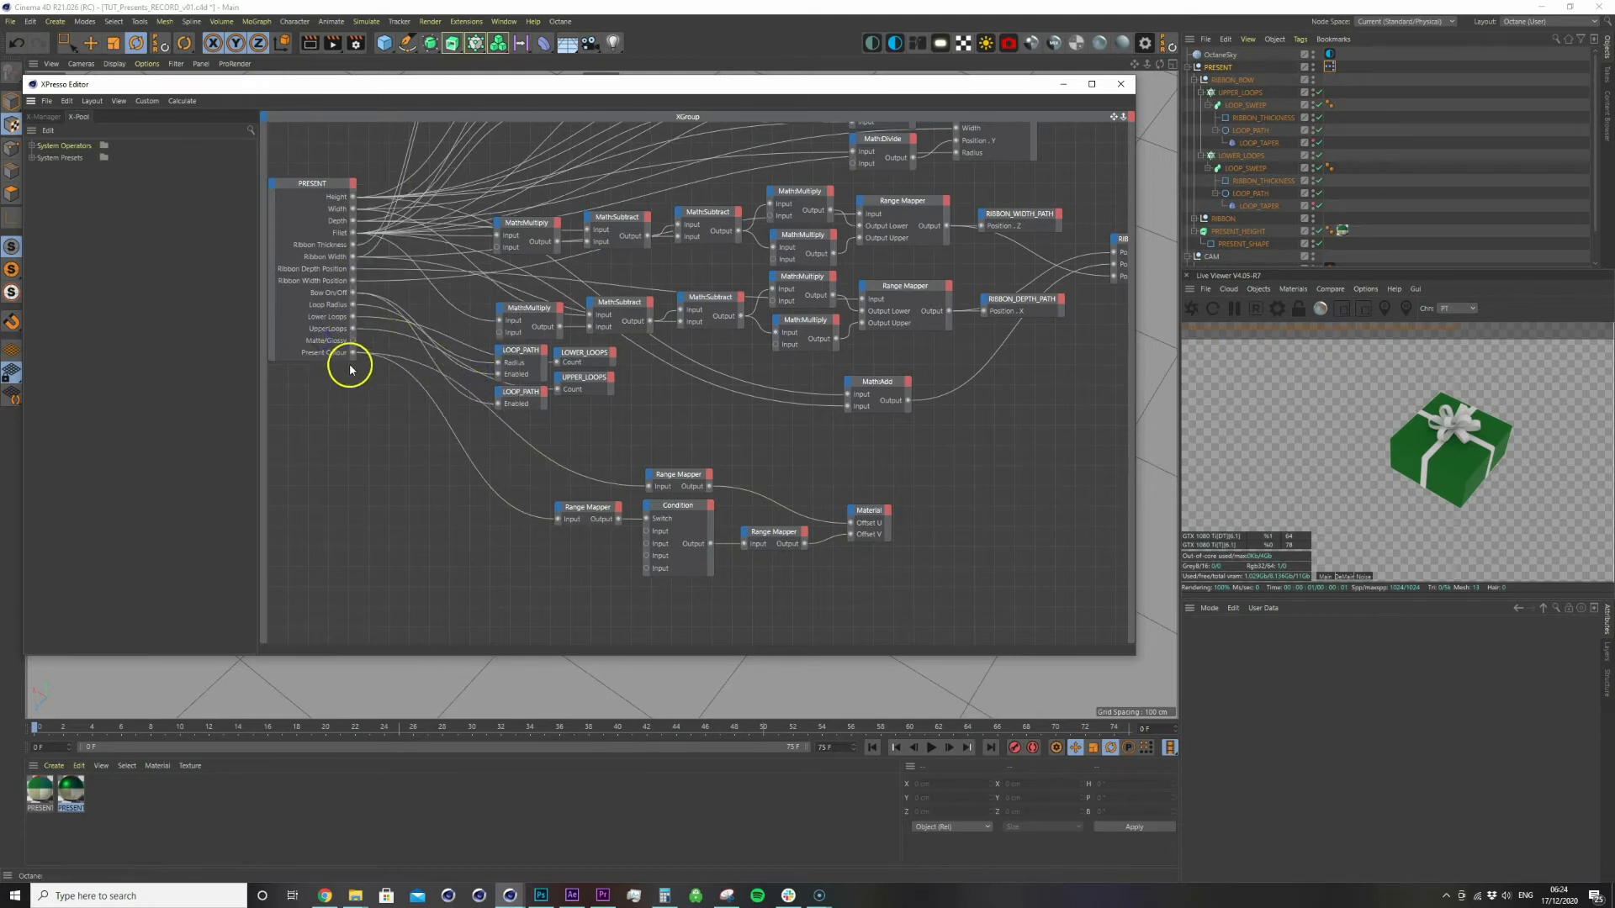
Add a Condition node above the colour Range Mapper nodes and connect PRESENT's Matte/Glossy output to its Switch input
right_click(631, 423)
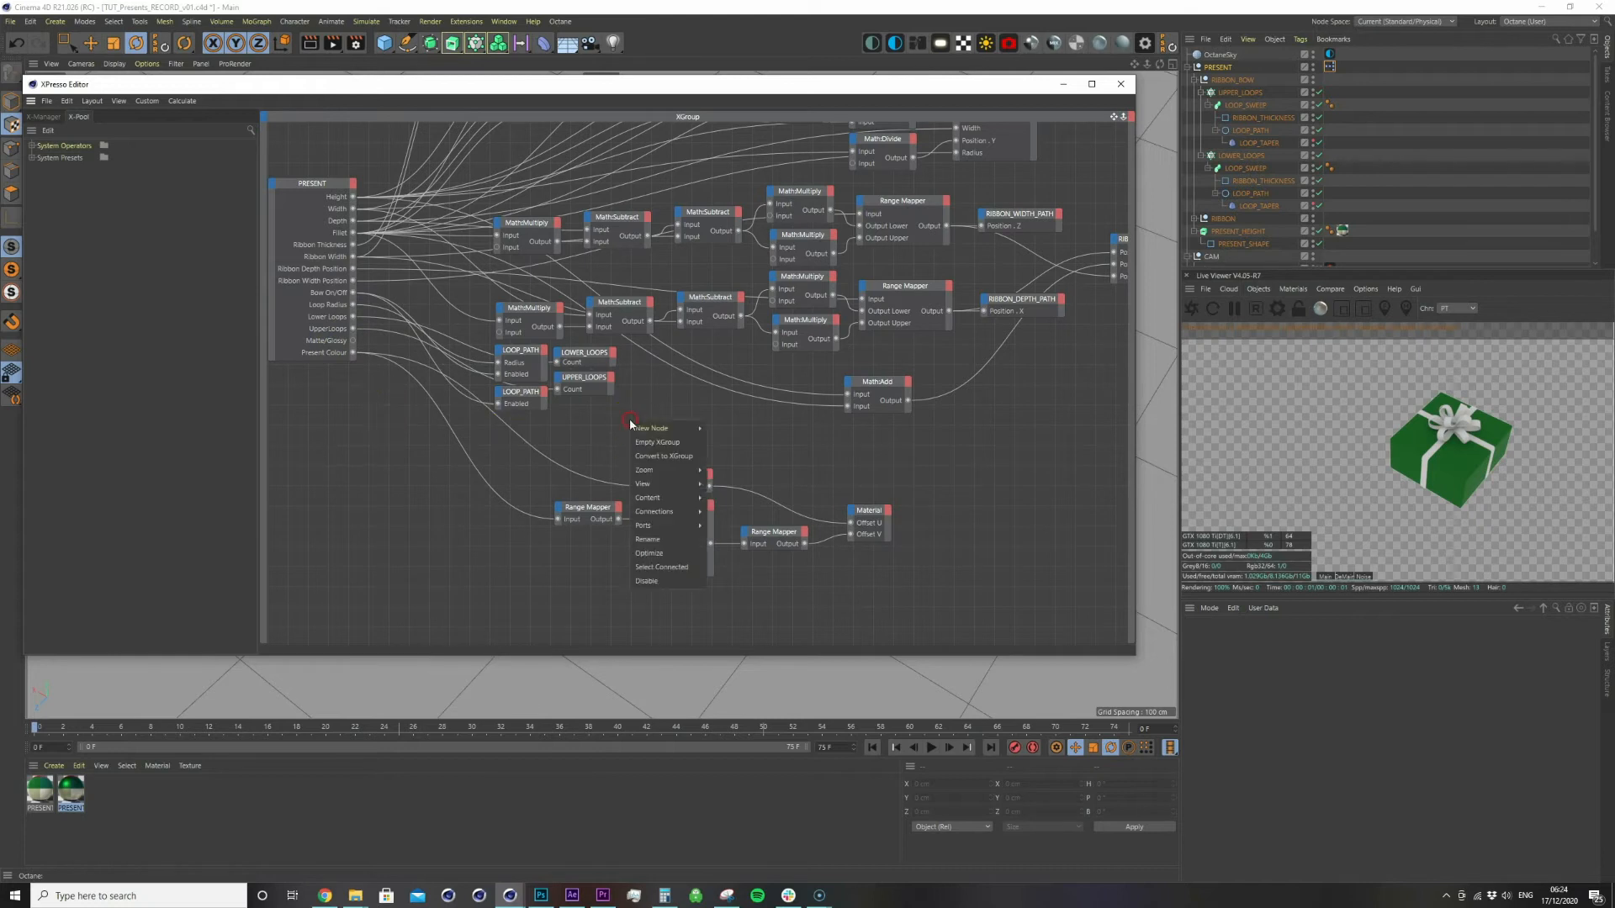
mouse_move(664, 429)
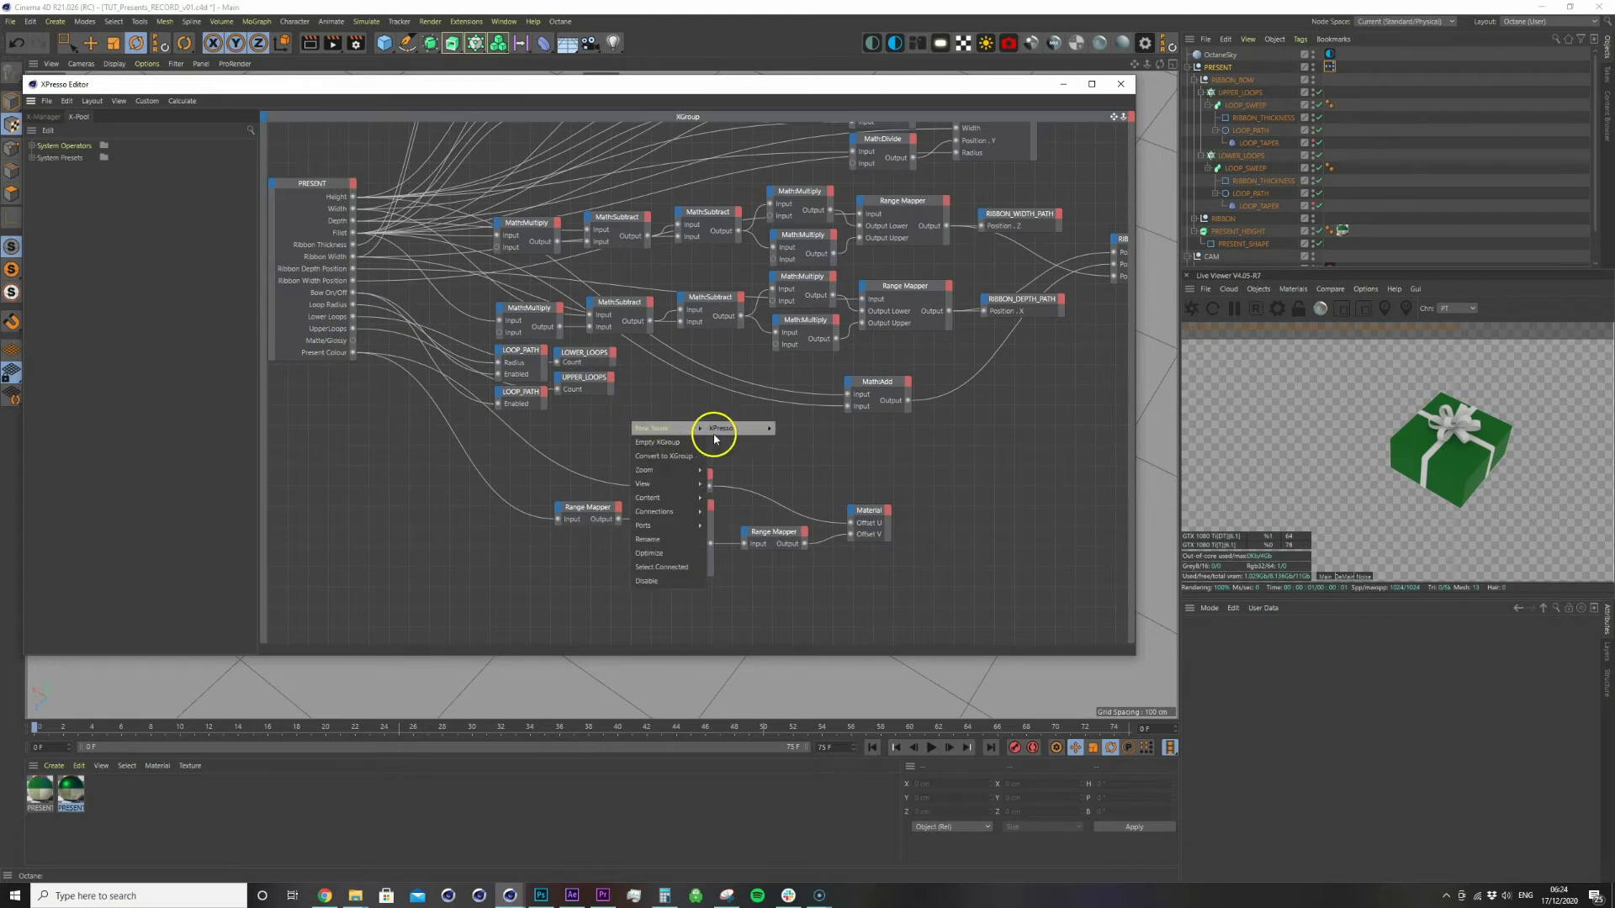
mouse_move(789, 429)
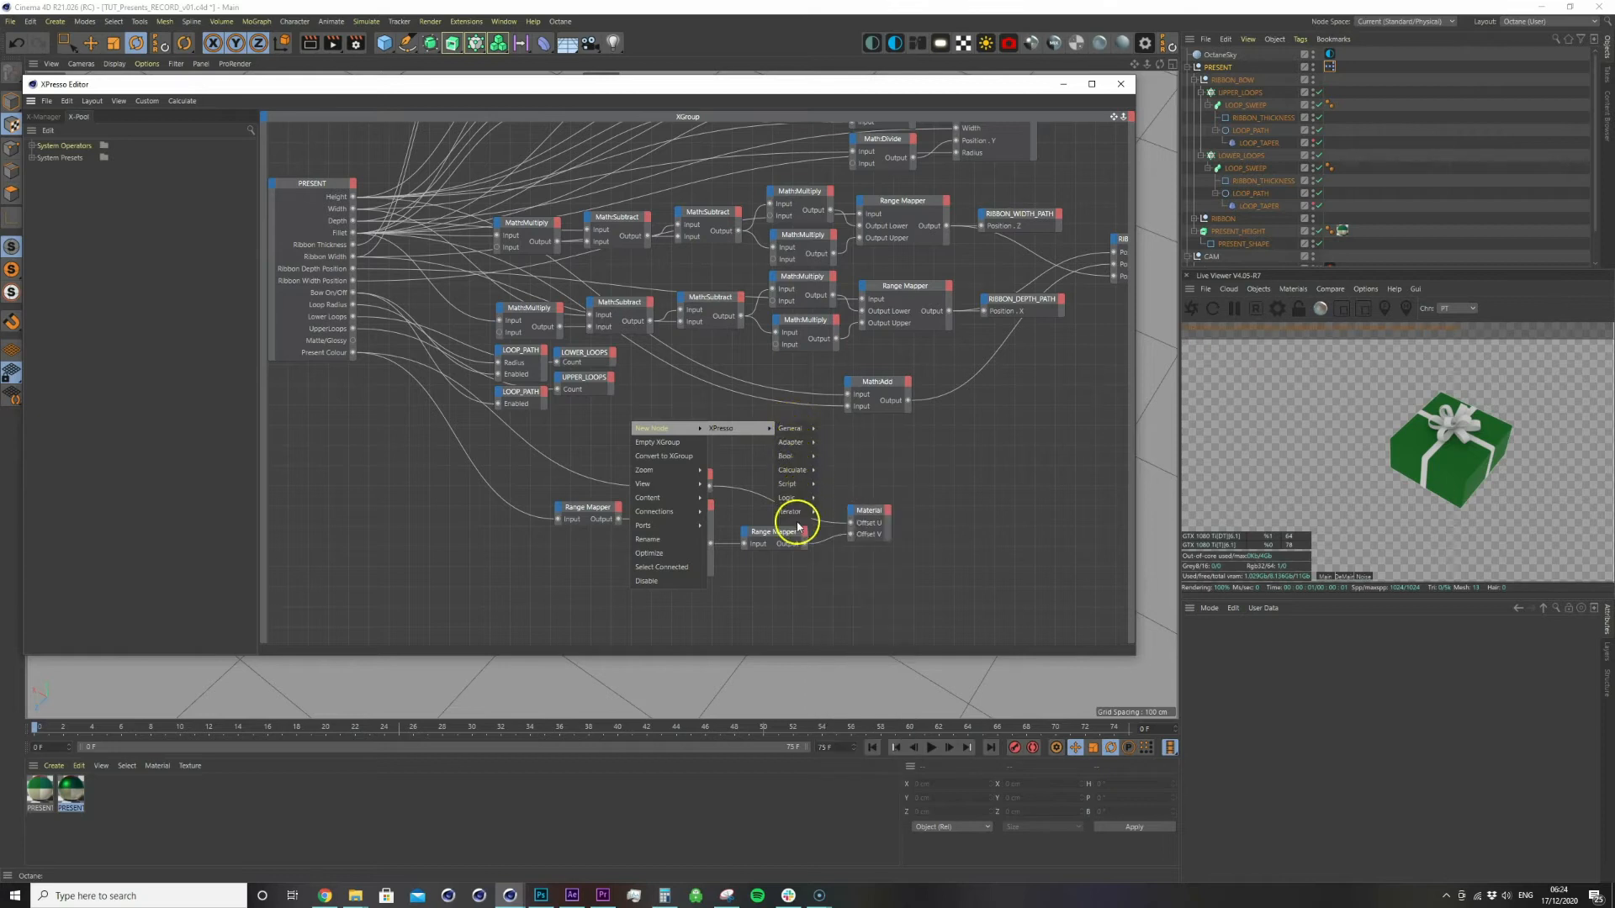
click(837, 510)
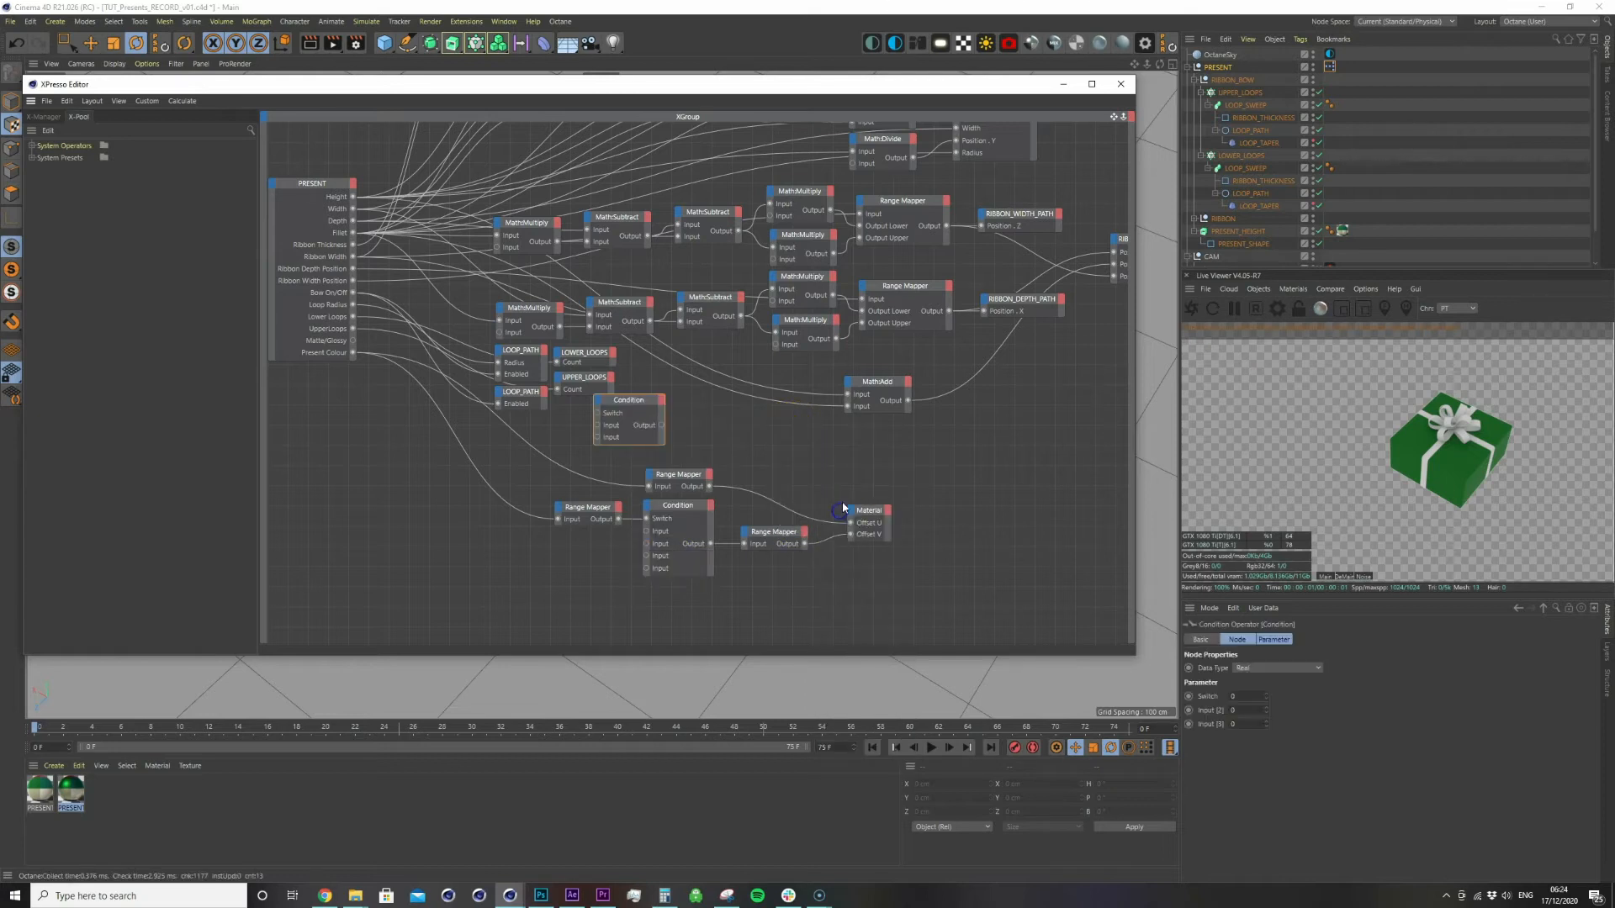
drag(631, 399, 649, 432)
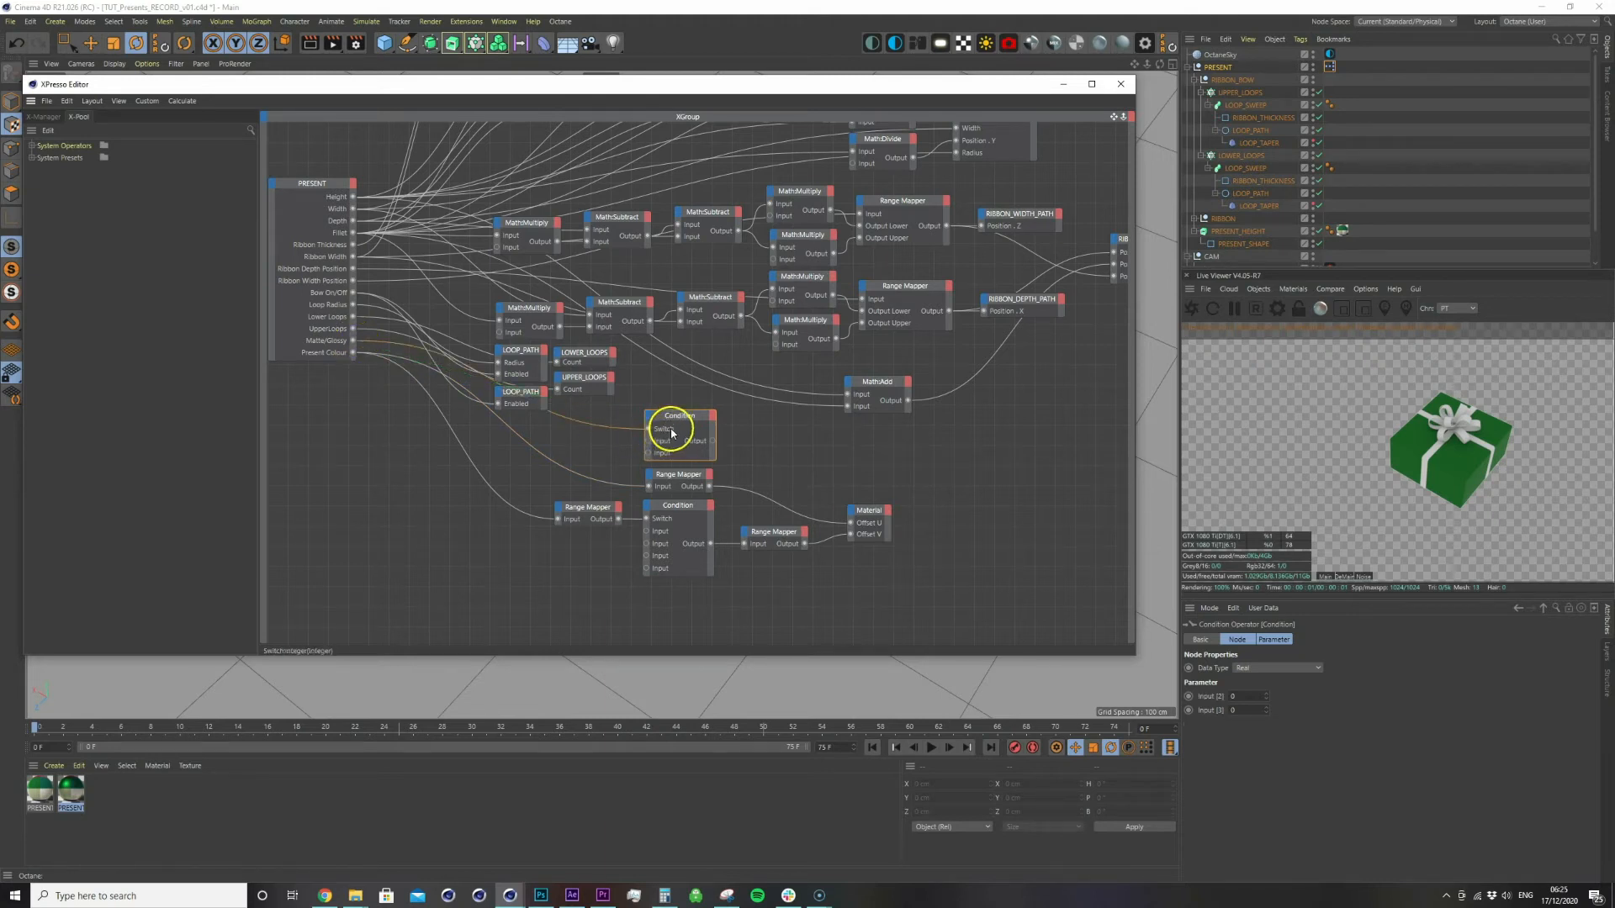
Bring the PRESENT_PAPER and PRESENT_GLOSSY_PAPER materials into the XPresso graph and give each node an Object output port
drag(42, 790, 436, 589)
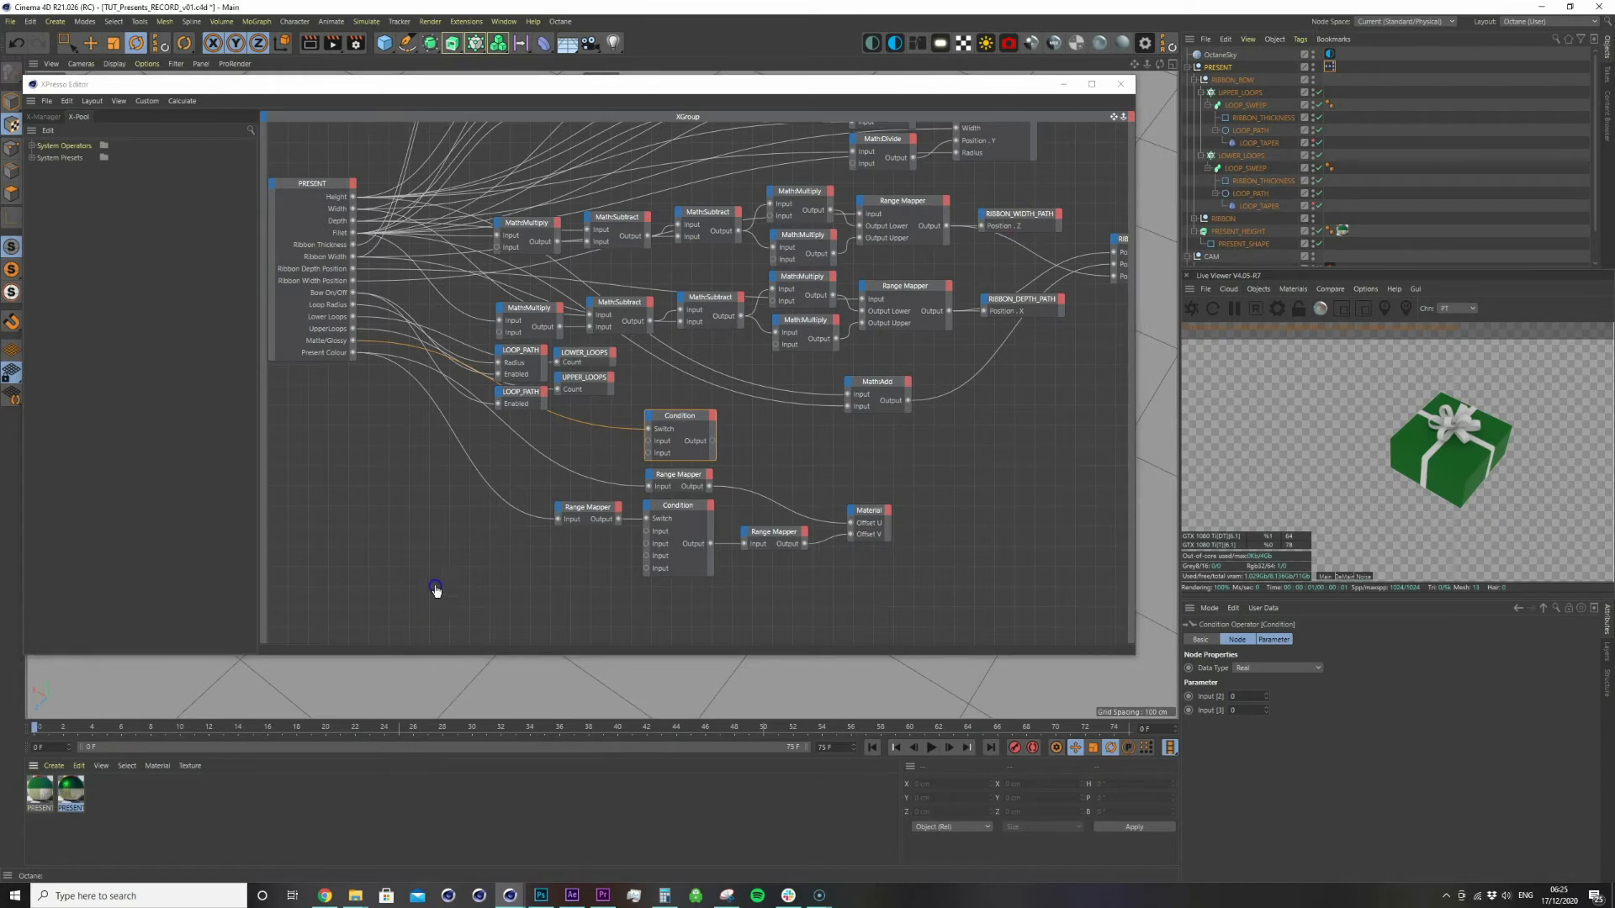
drag(423, 455, 425, 457)
click(442, 454)
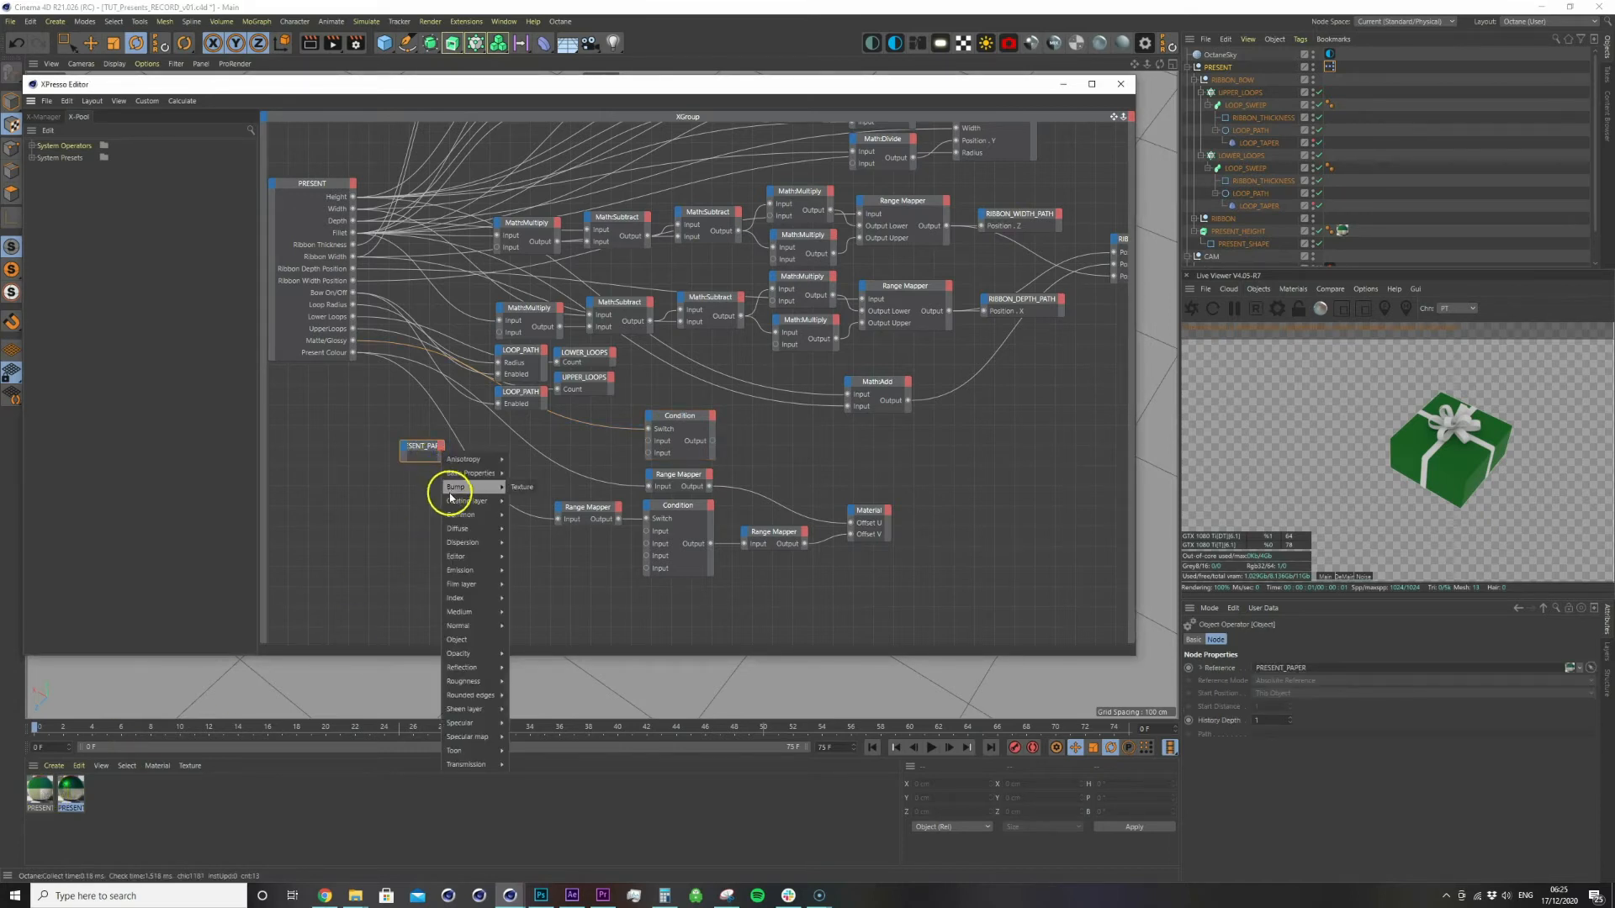
click(461, 643)
drag(69, 789, 72, 790)
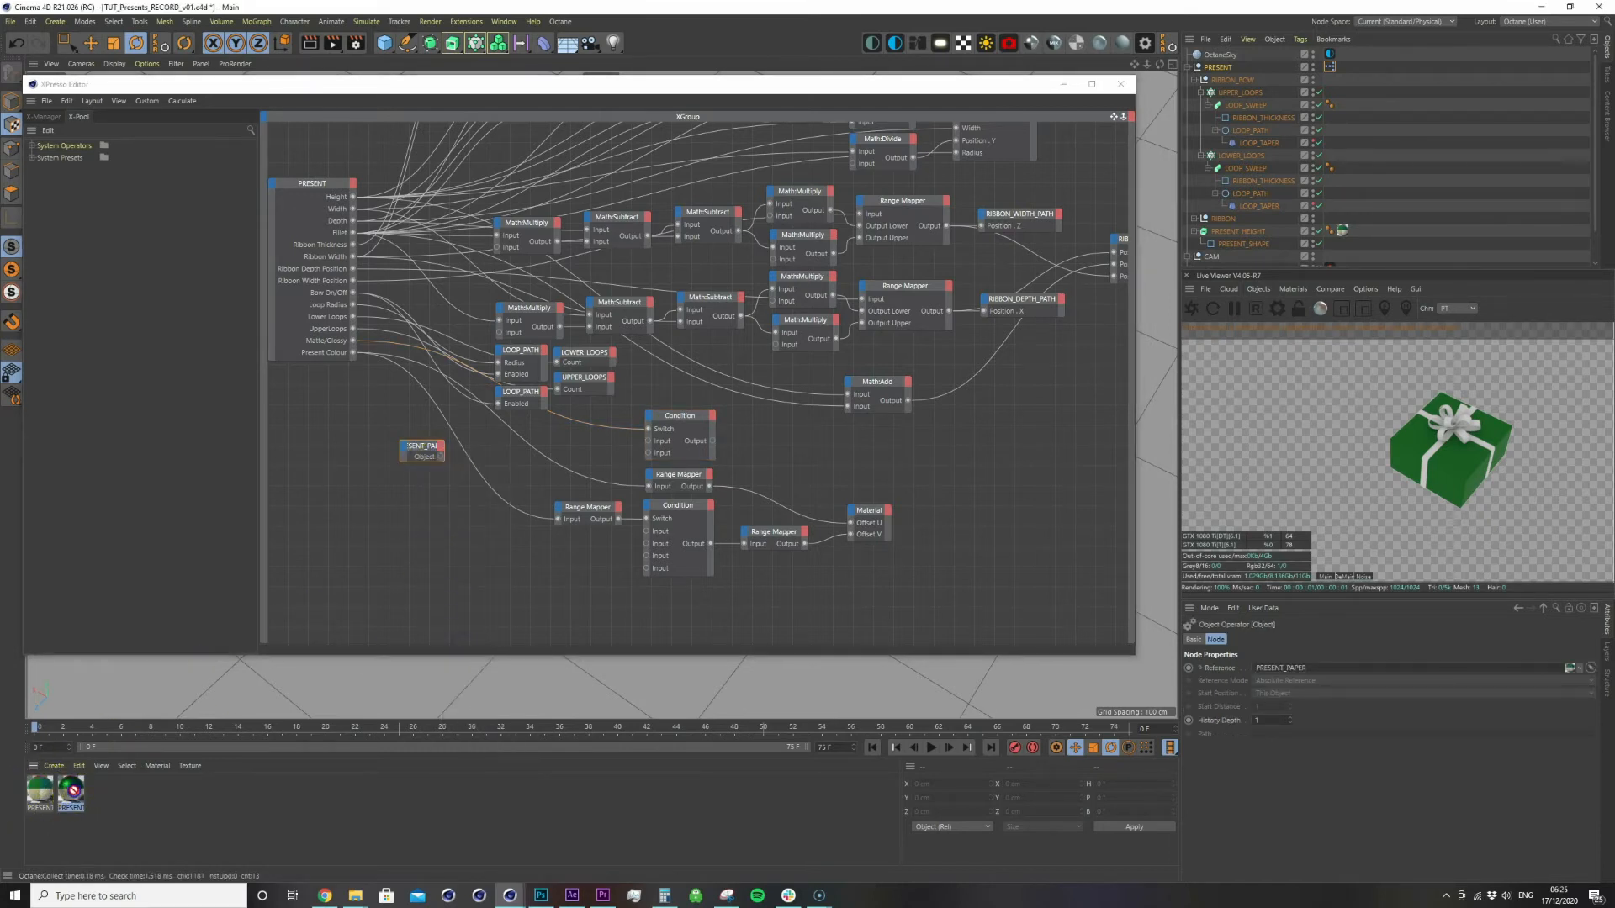
drag(451, 516, 441, 504)
click(442, 483)
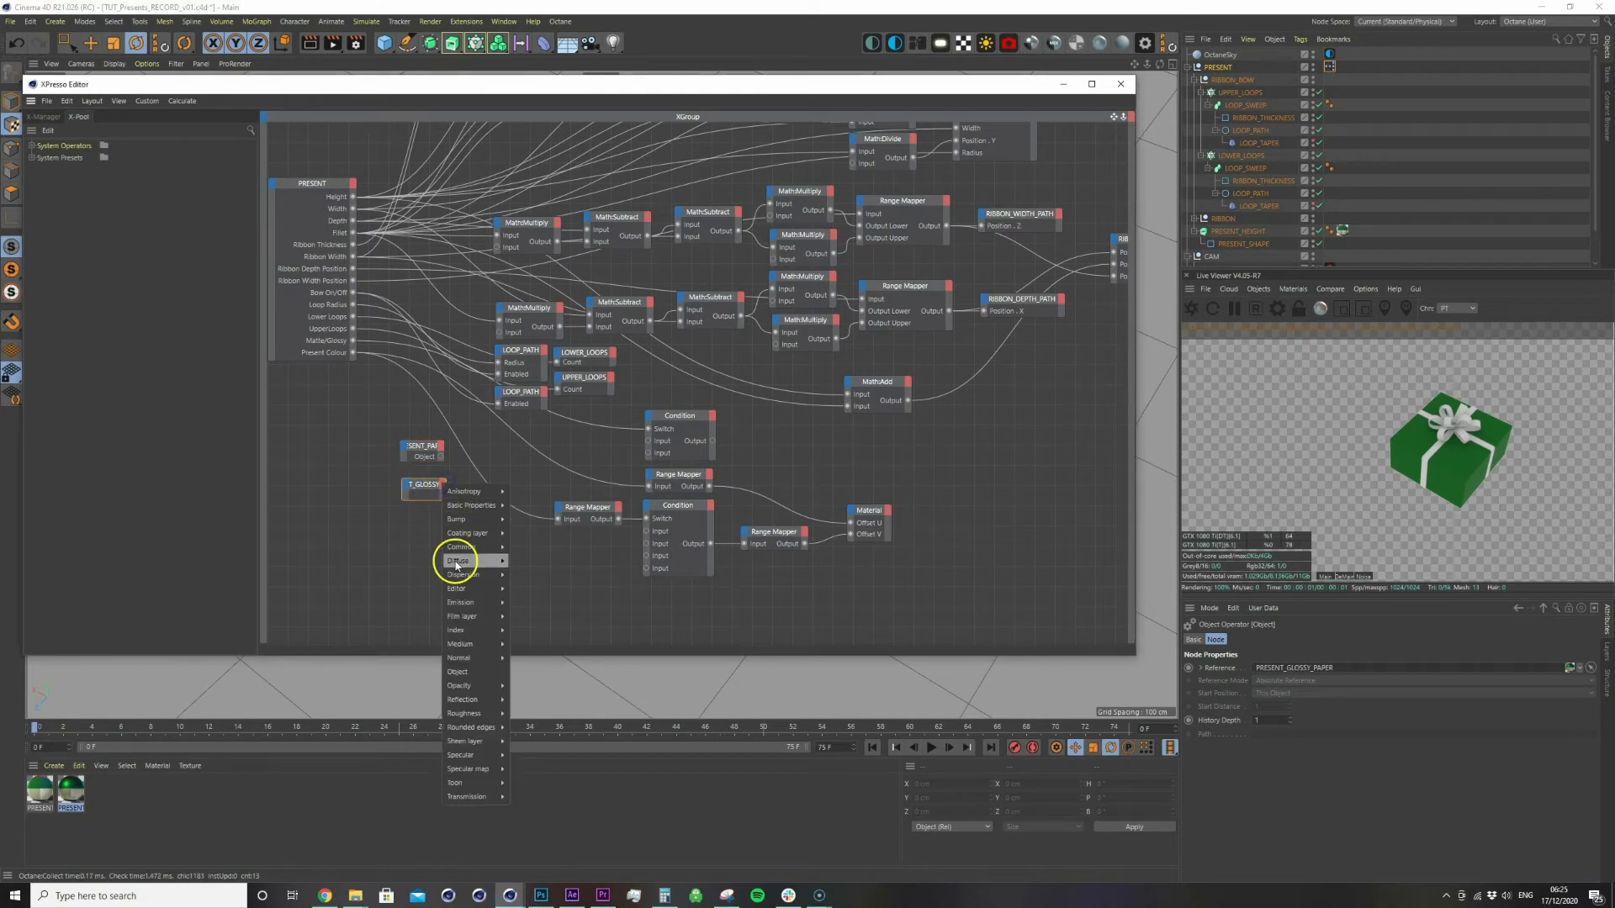
click(458, 672)
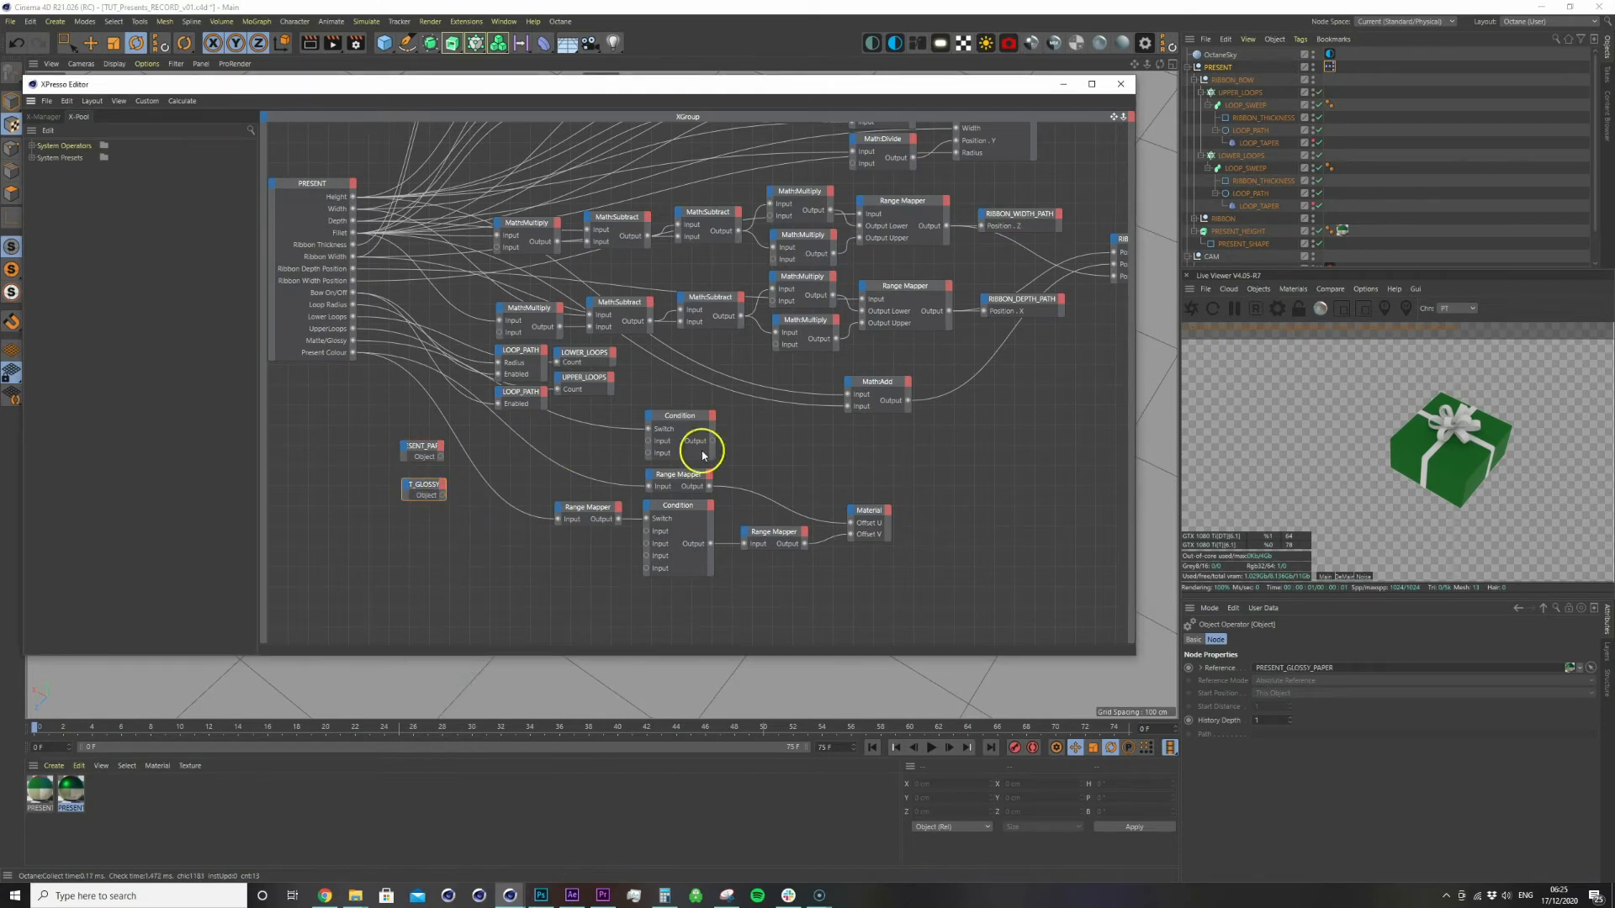
Set the new Condition node's data type to Material and connect PRESENT_PAPER to its first input and PRESENT_GLOSSY_PAPER to its second
click(698, 420)
click(1274, 670)
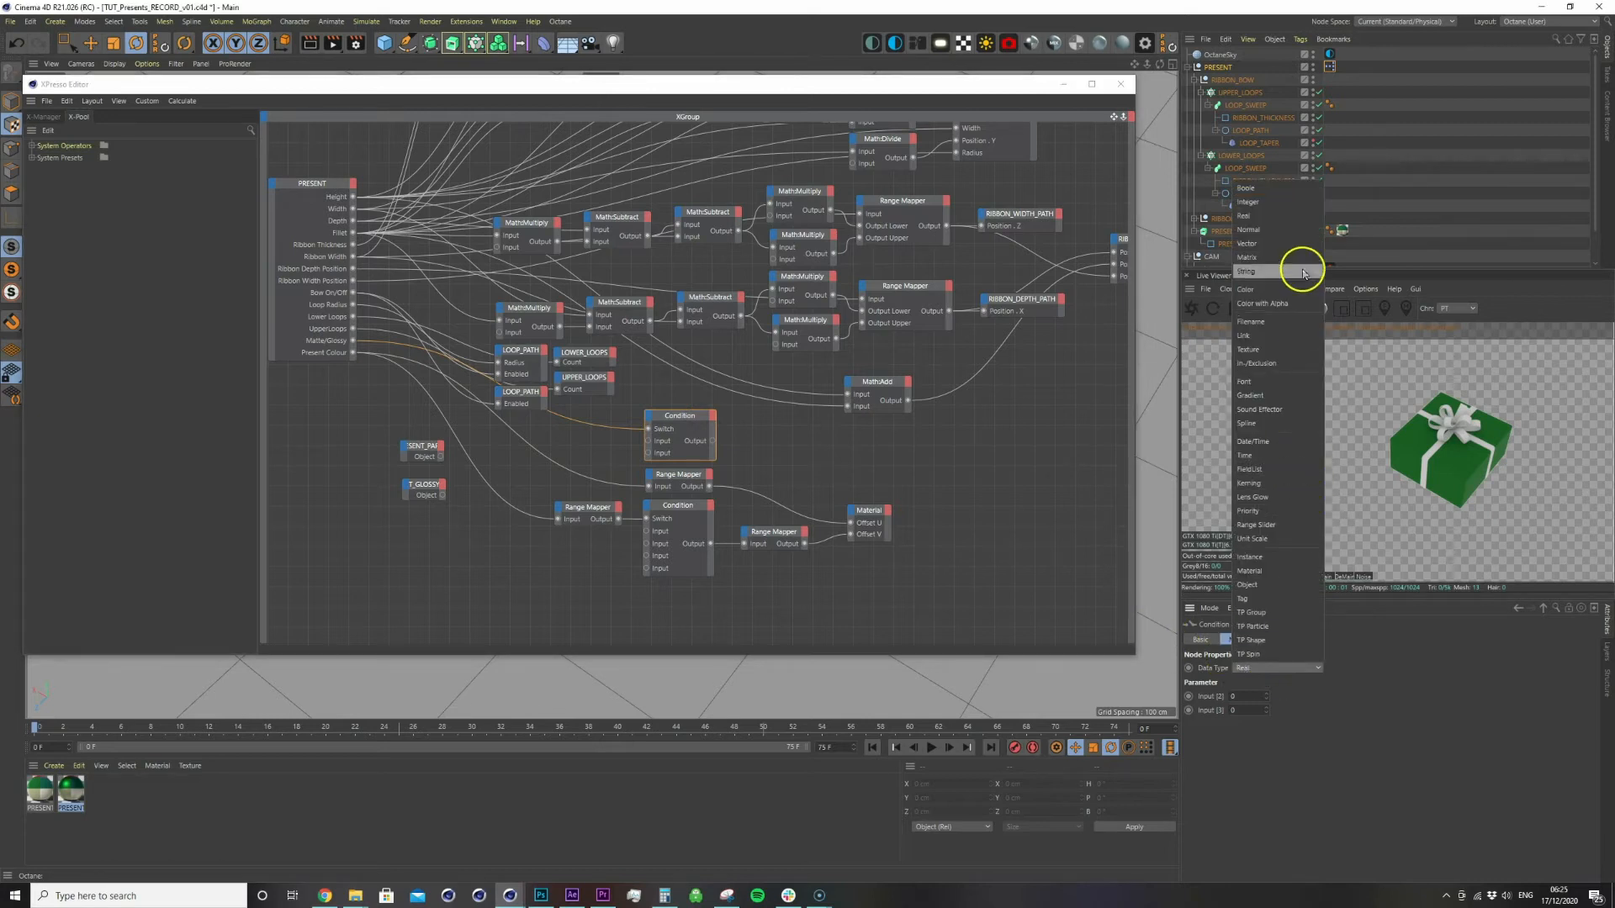
click(1253, 571)
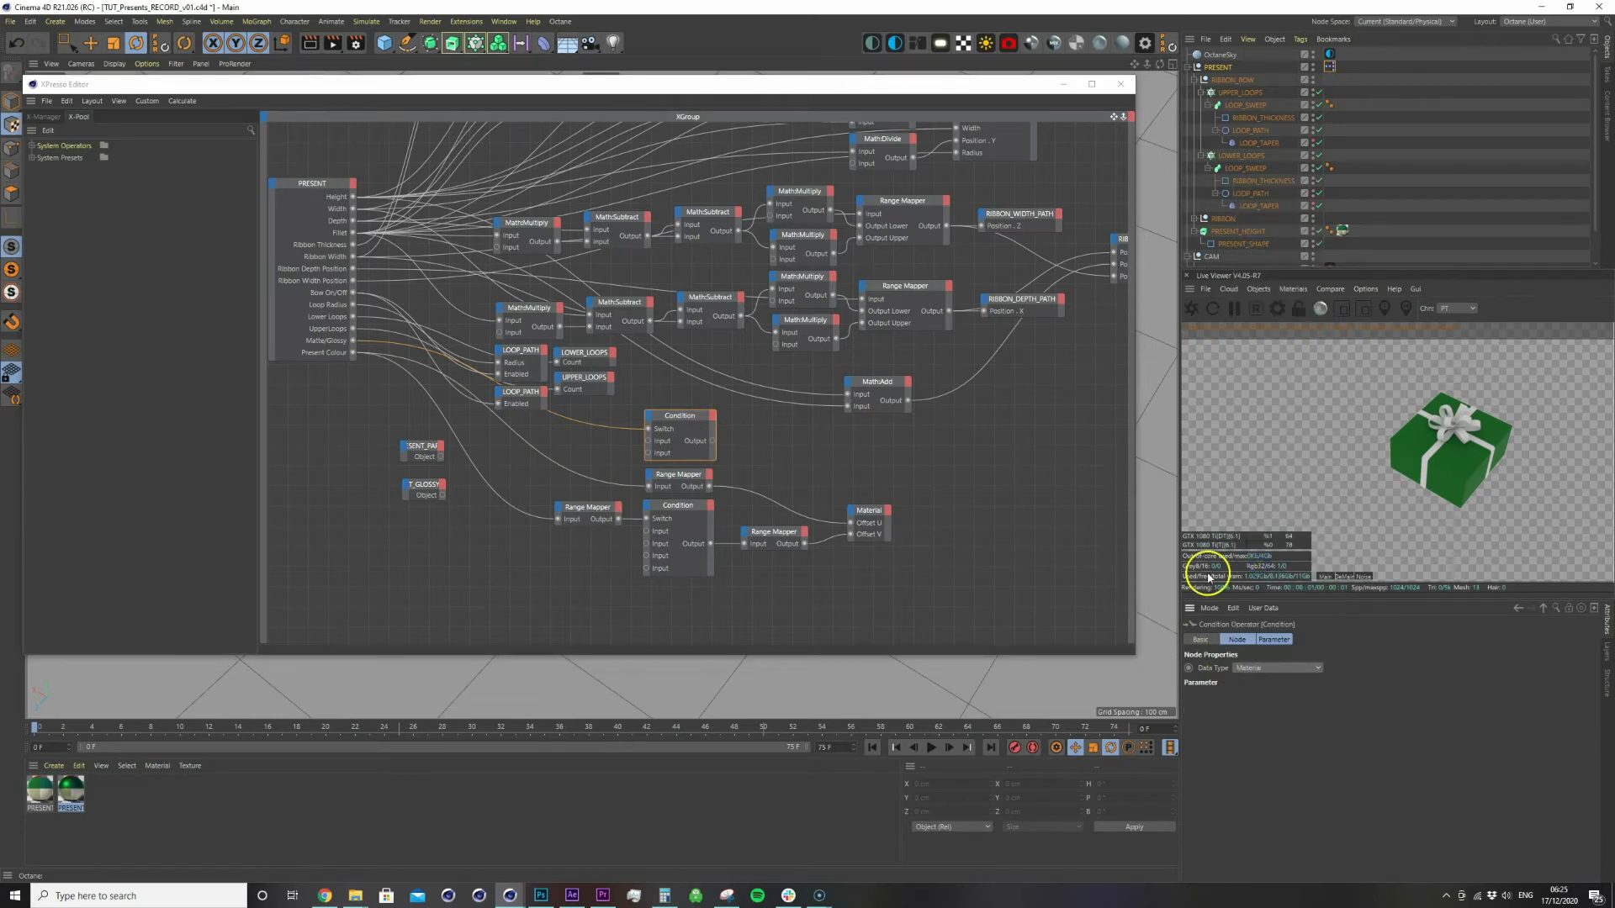
drag(441, 460, 647, 441)
drag(441, 457, 648, 452)
Add a Material input port from the tag properties to the Material node and connect the new Condition's output to it
click(849, 517)
click(848, 511)
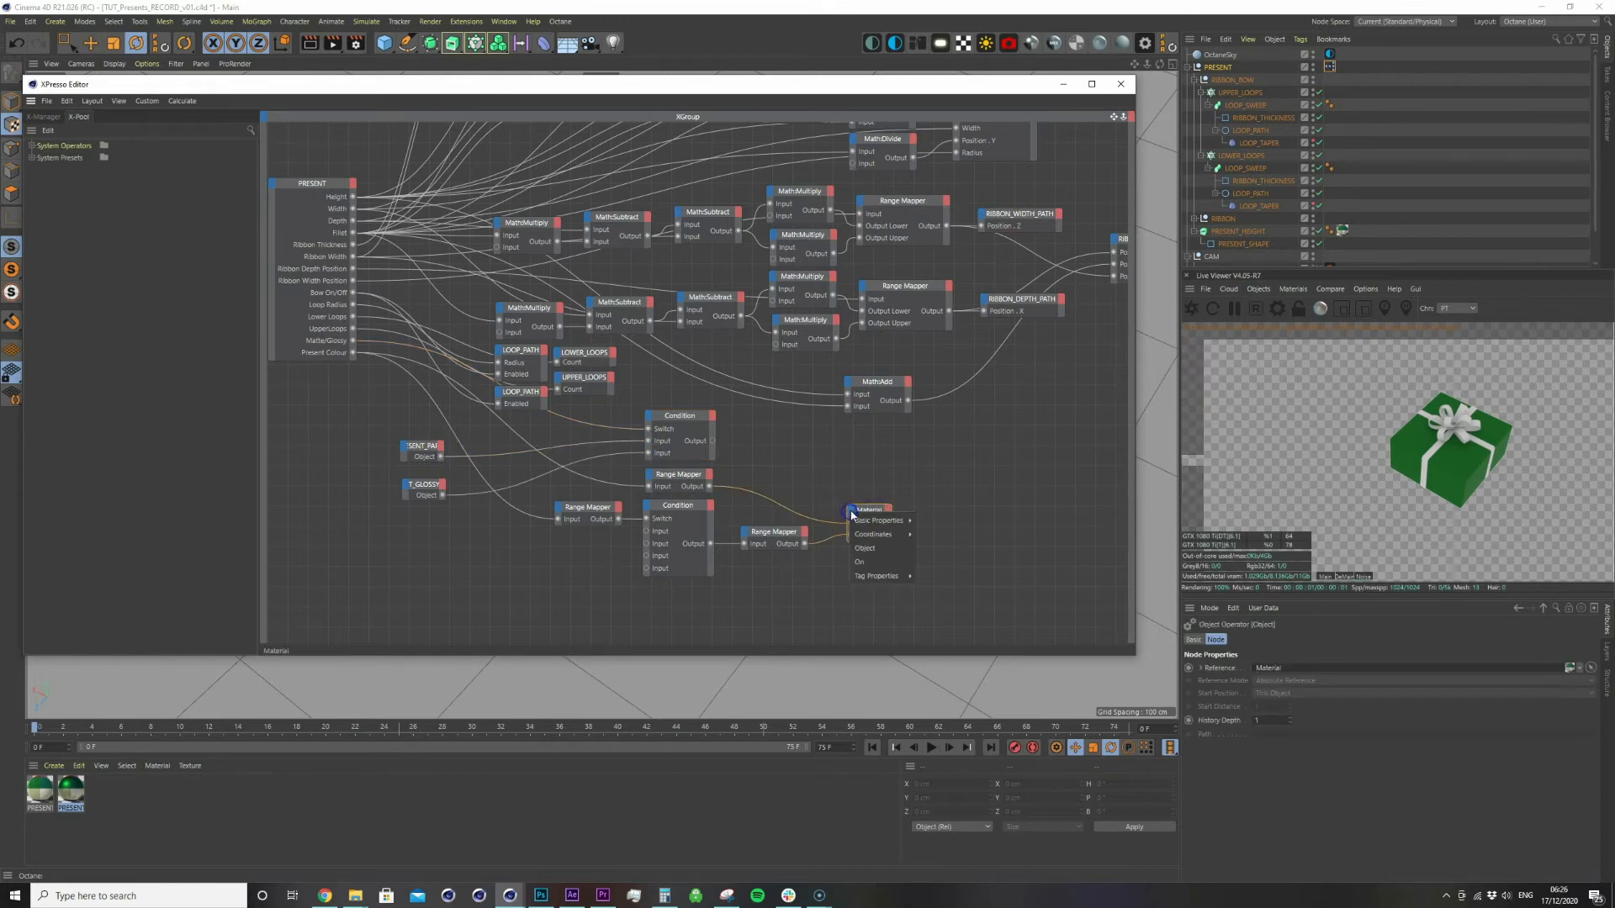
click(880, 519)
mouse_move(888, 535)
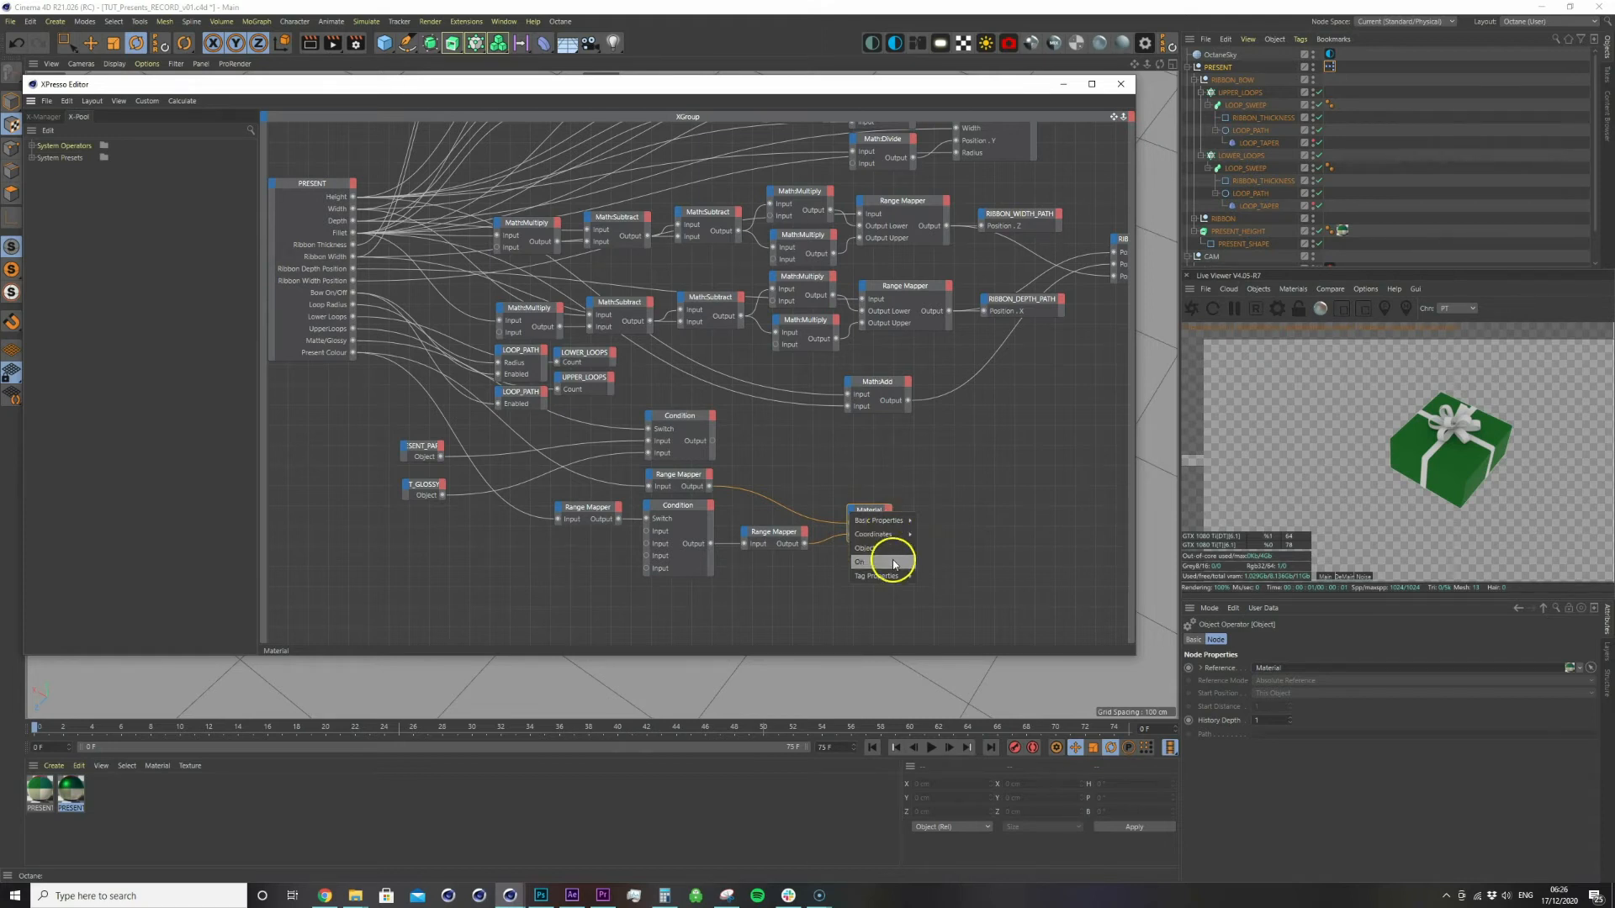
mouse_move(891, 575)
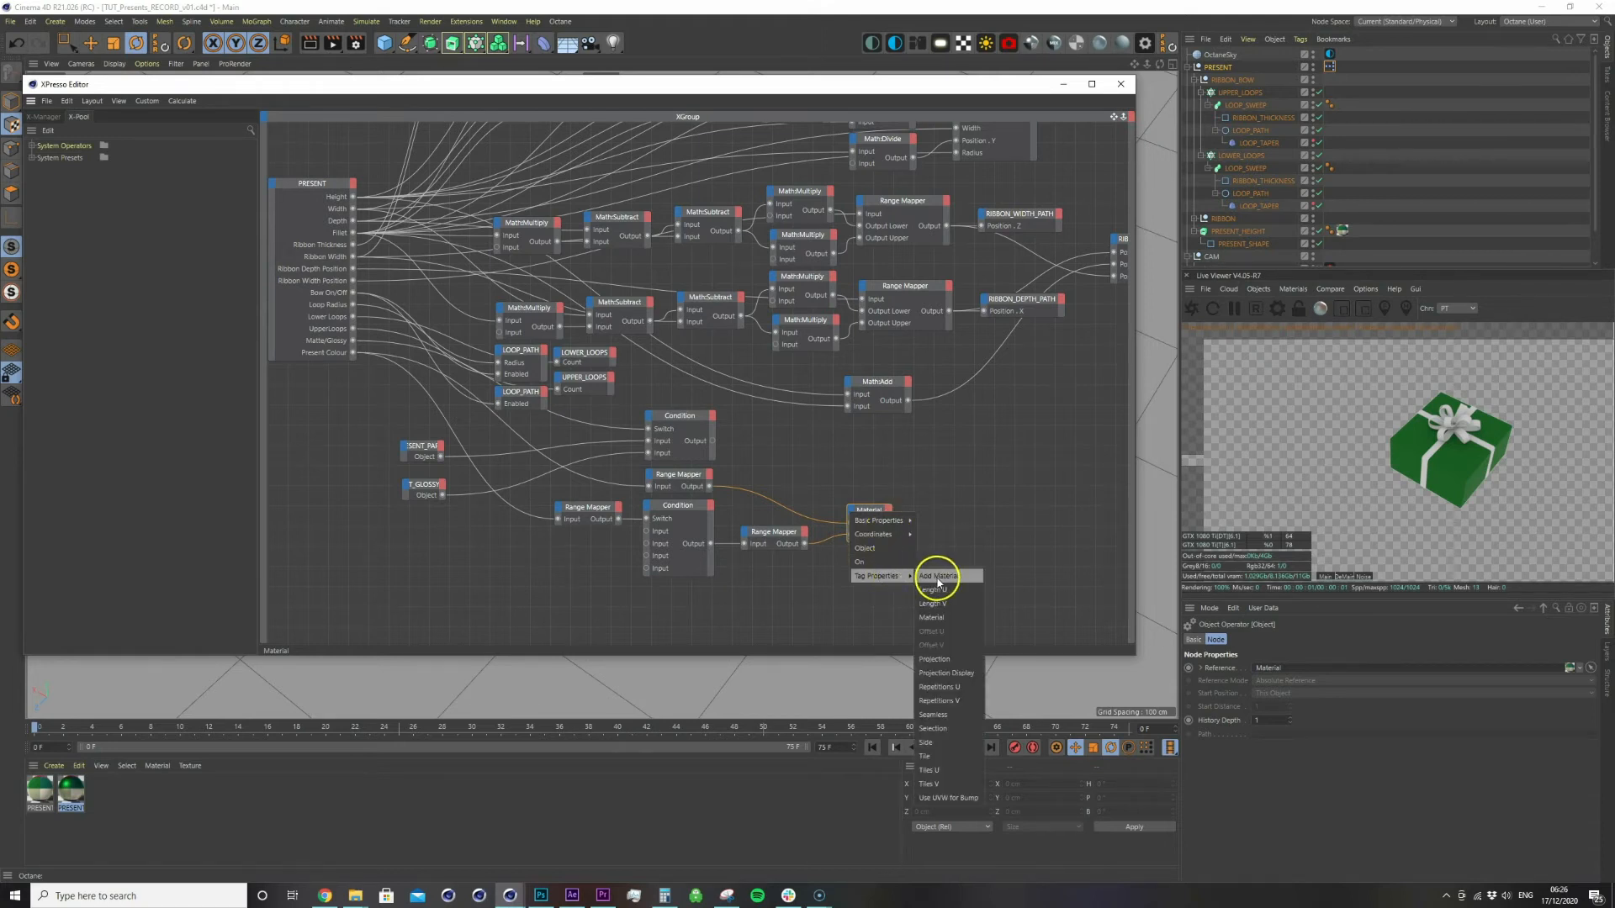
click(931, 617)
click(870, 518)
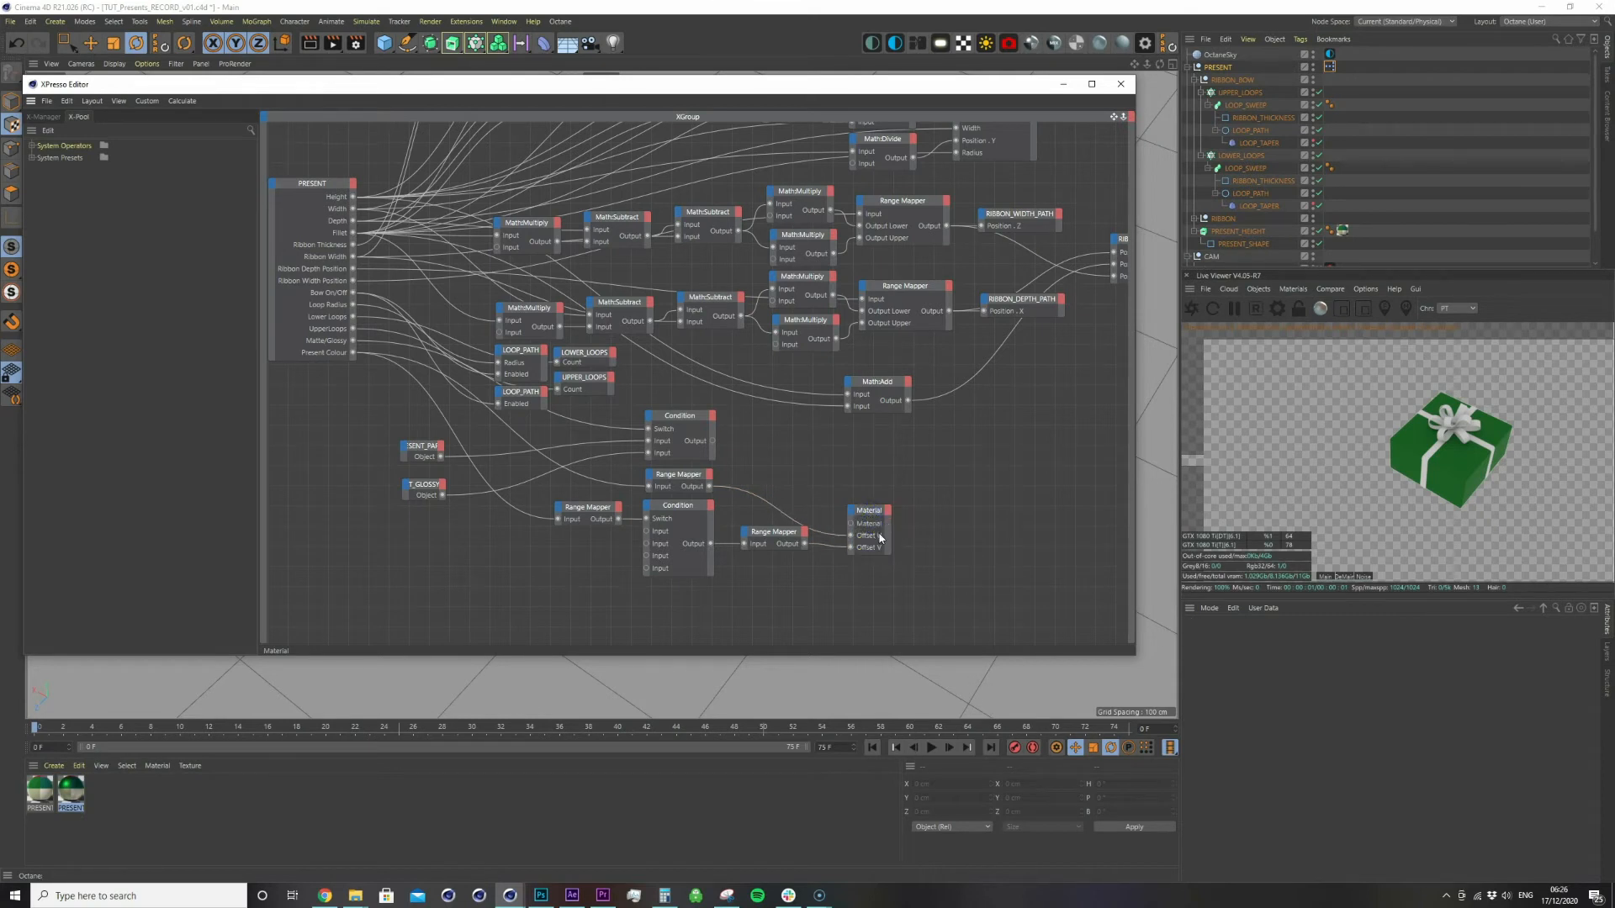
mouse_move(851, 523)
mouse_down()
mouse_move(707, 439)
mouse_move(825, 493)
mouse_move(849, 524)
mouse_up()
Try PRESENT's Matte/Glossy option, and set the OctaneSky environment tag's RotX to 0.5
click(1218, 69)
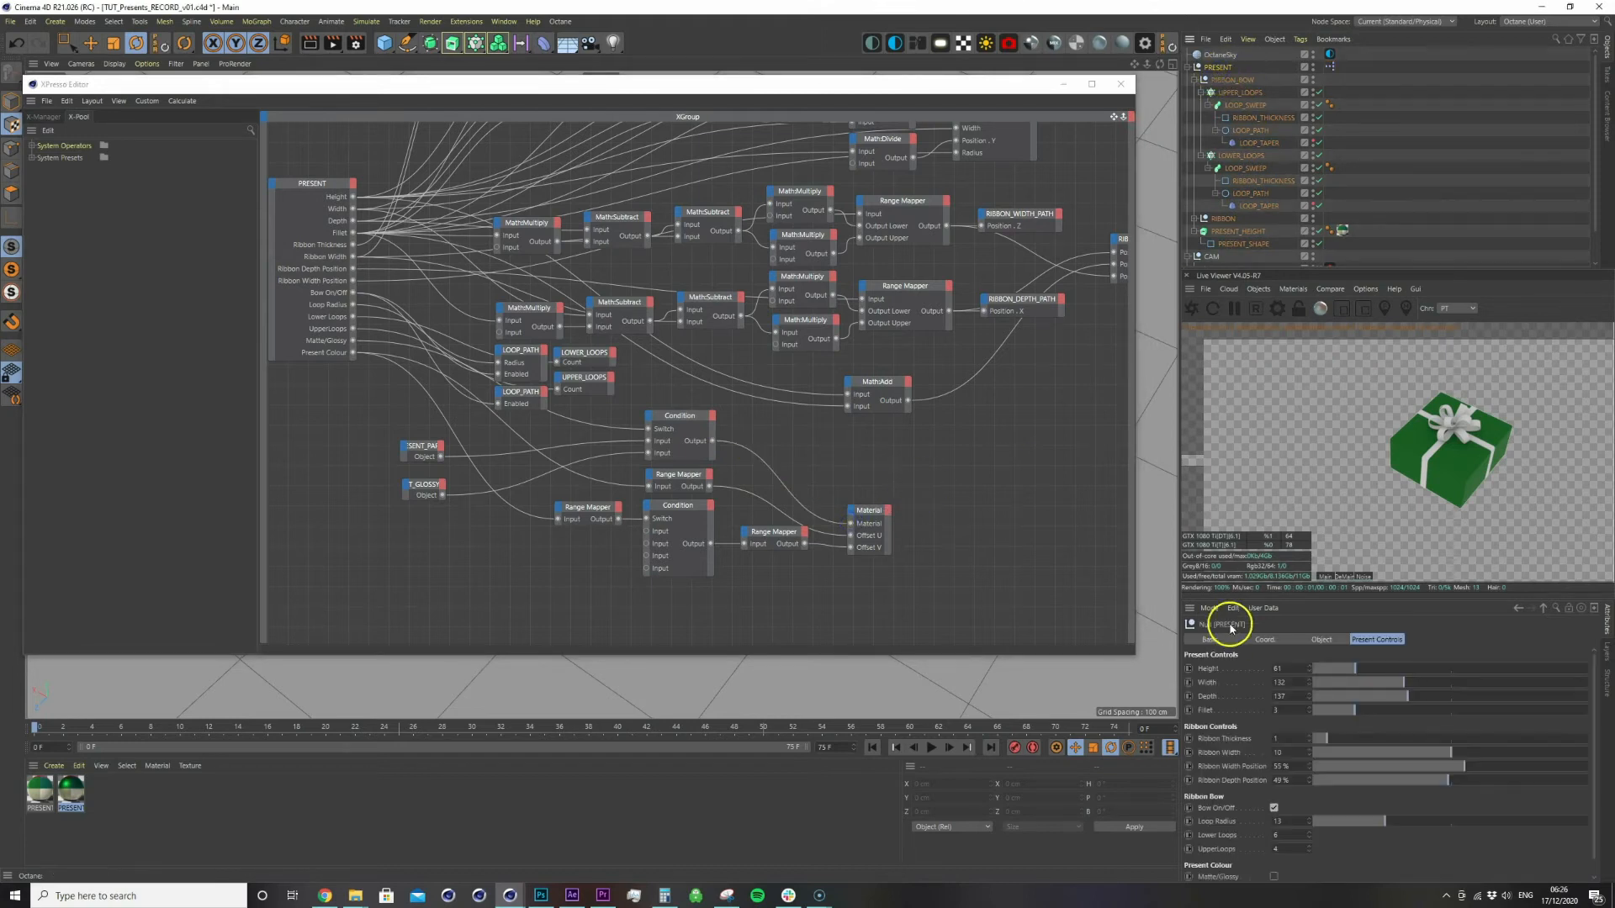
click(1274, 876)
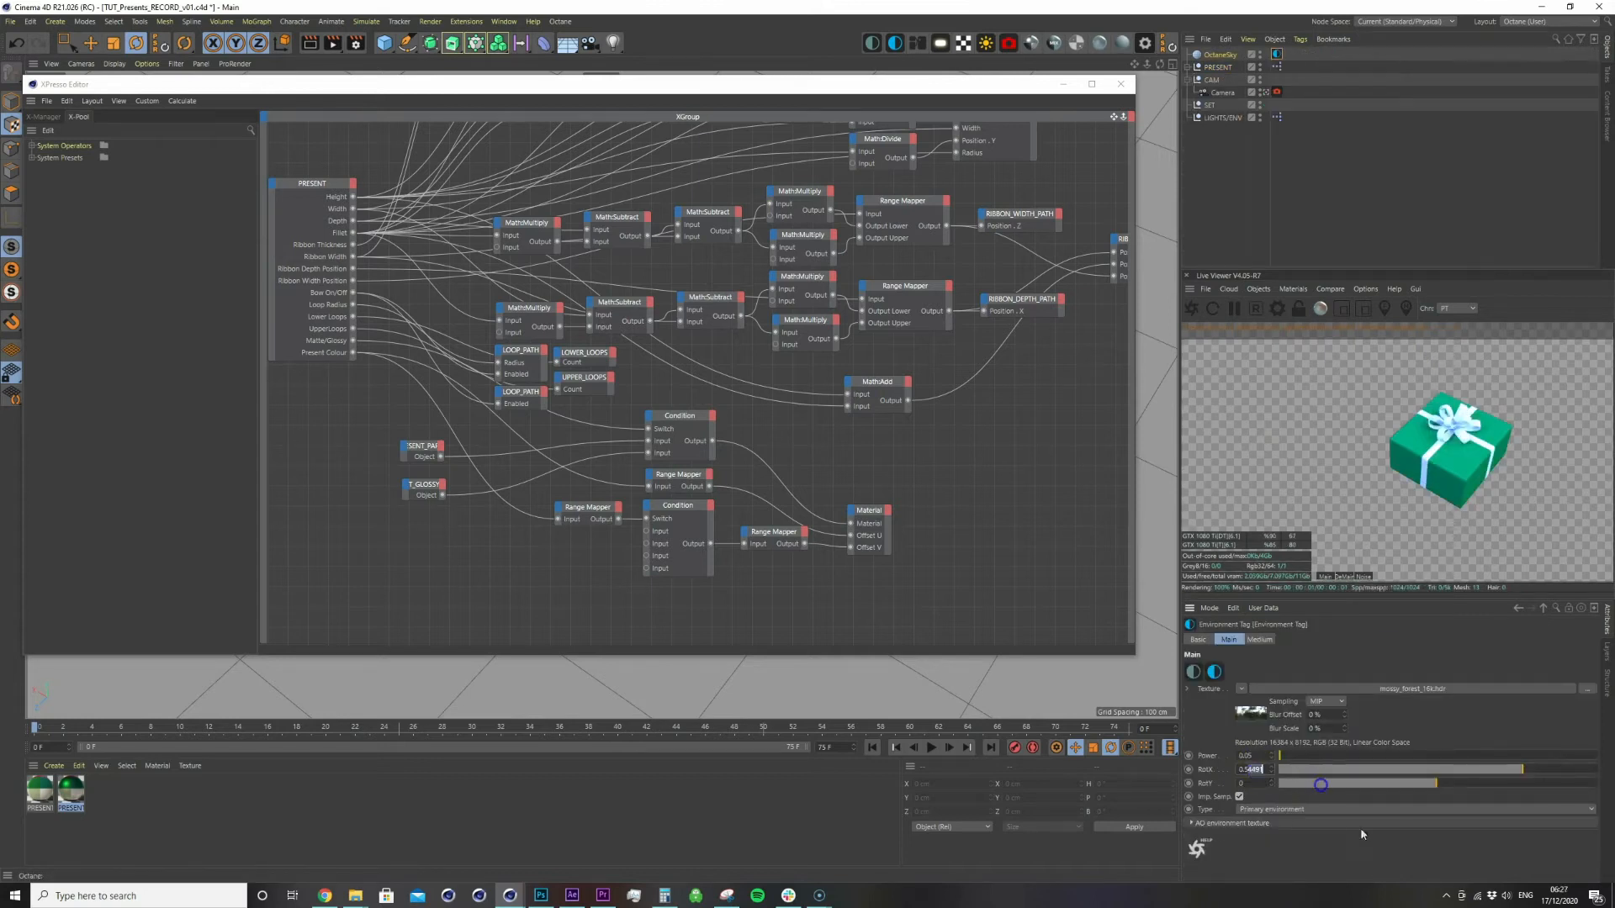
text(0.5)
key(Return)
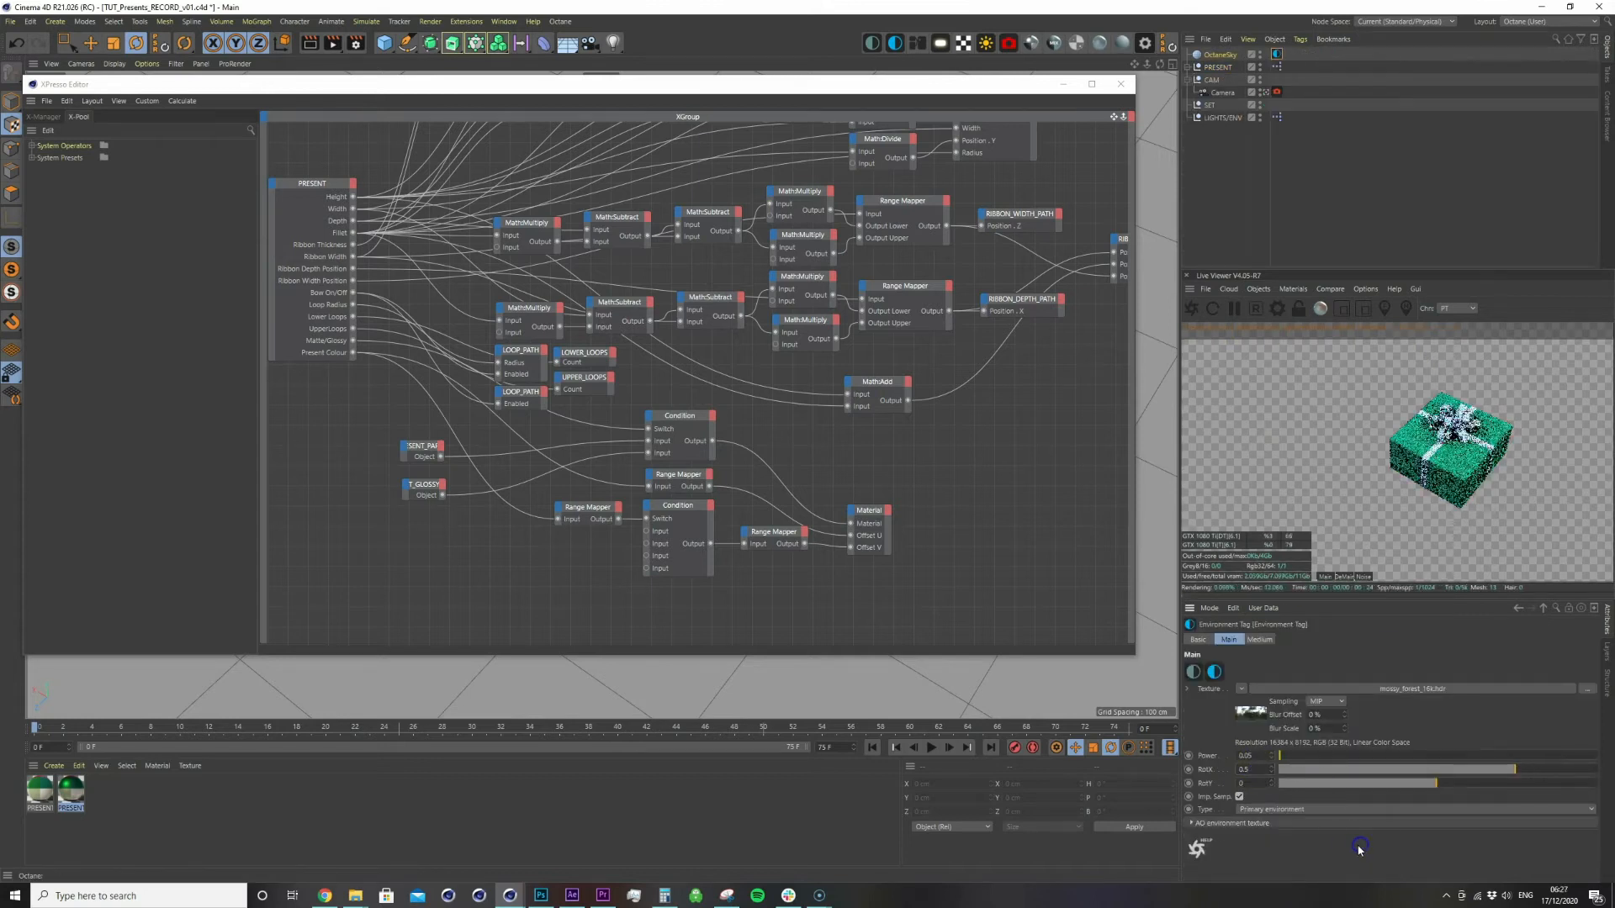
Toggle PRESENT's Matte/Glossy option on and off repeatedly to compare both paper finishes in the Live Viewer
click(1223, 67)
scroll(1400, 859, down, 1)
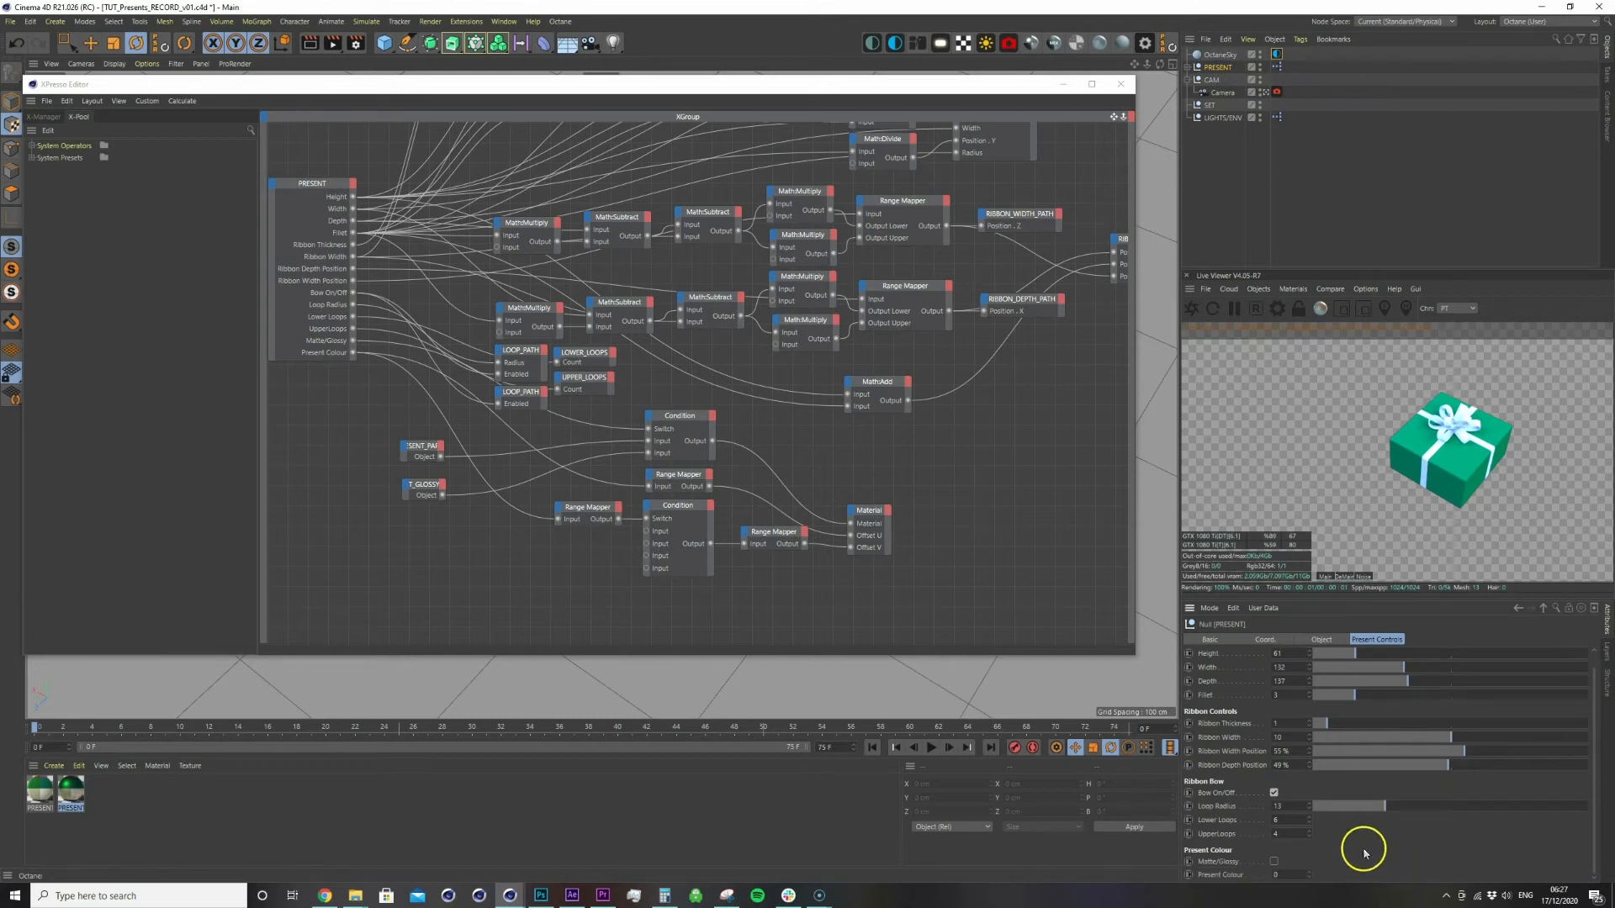
click(1275, 862)
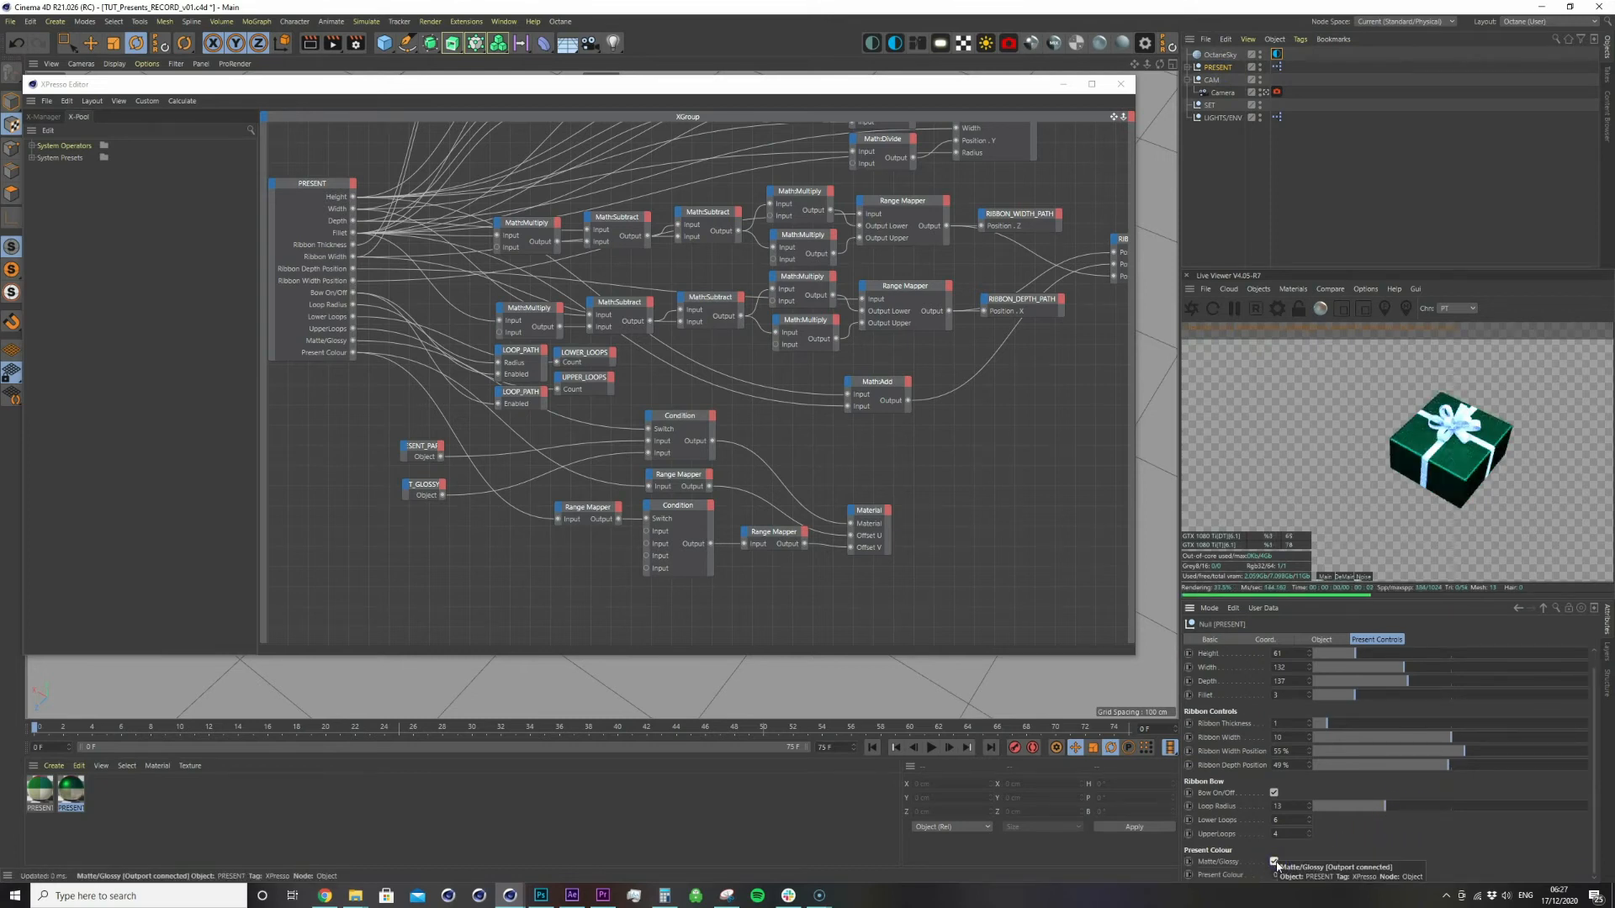
click(1275, 862)
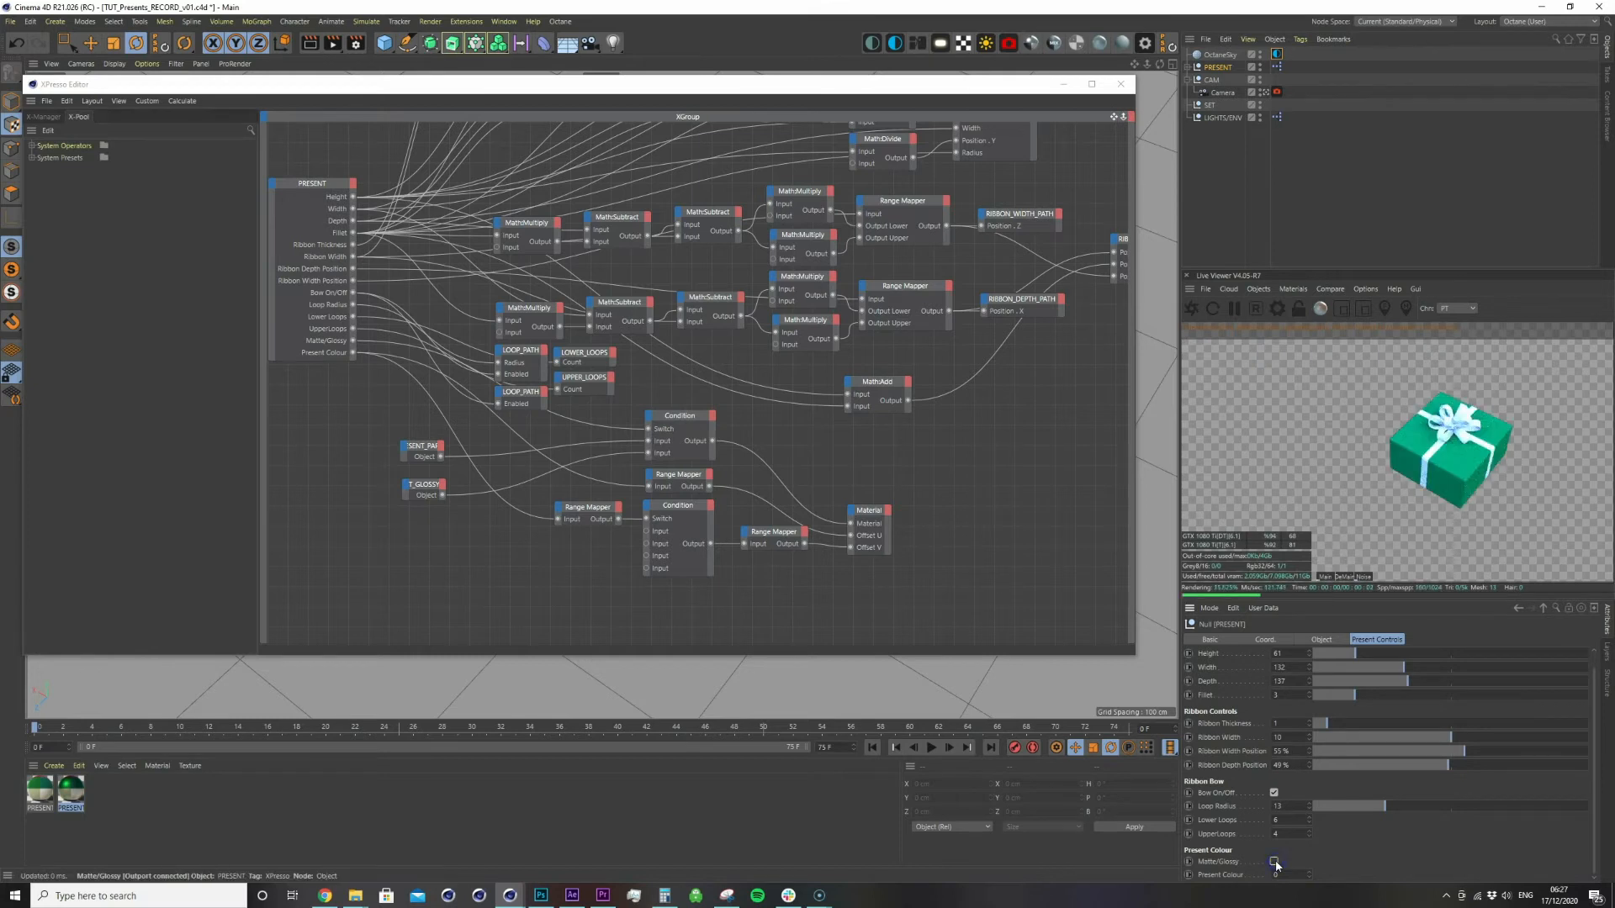
click(1275, 862)
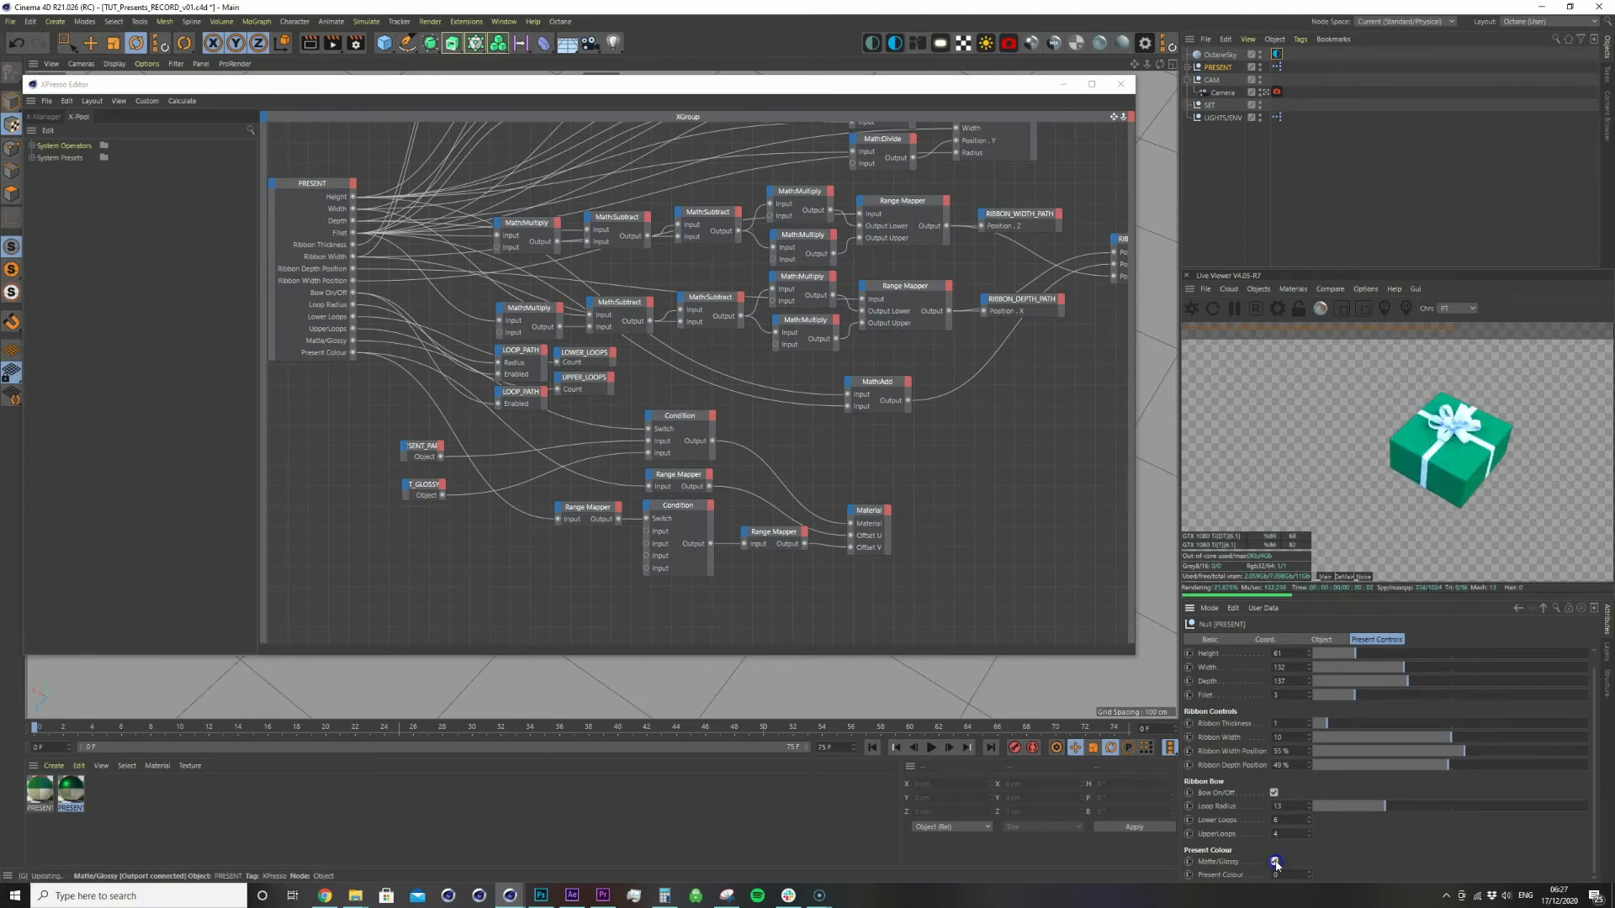
click(1274, 862)
click(1275, 862)
click(1274, 862)
click(1274, 862)
click(1275, 862)
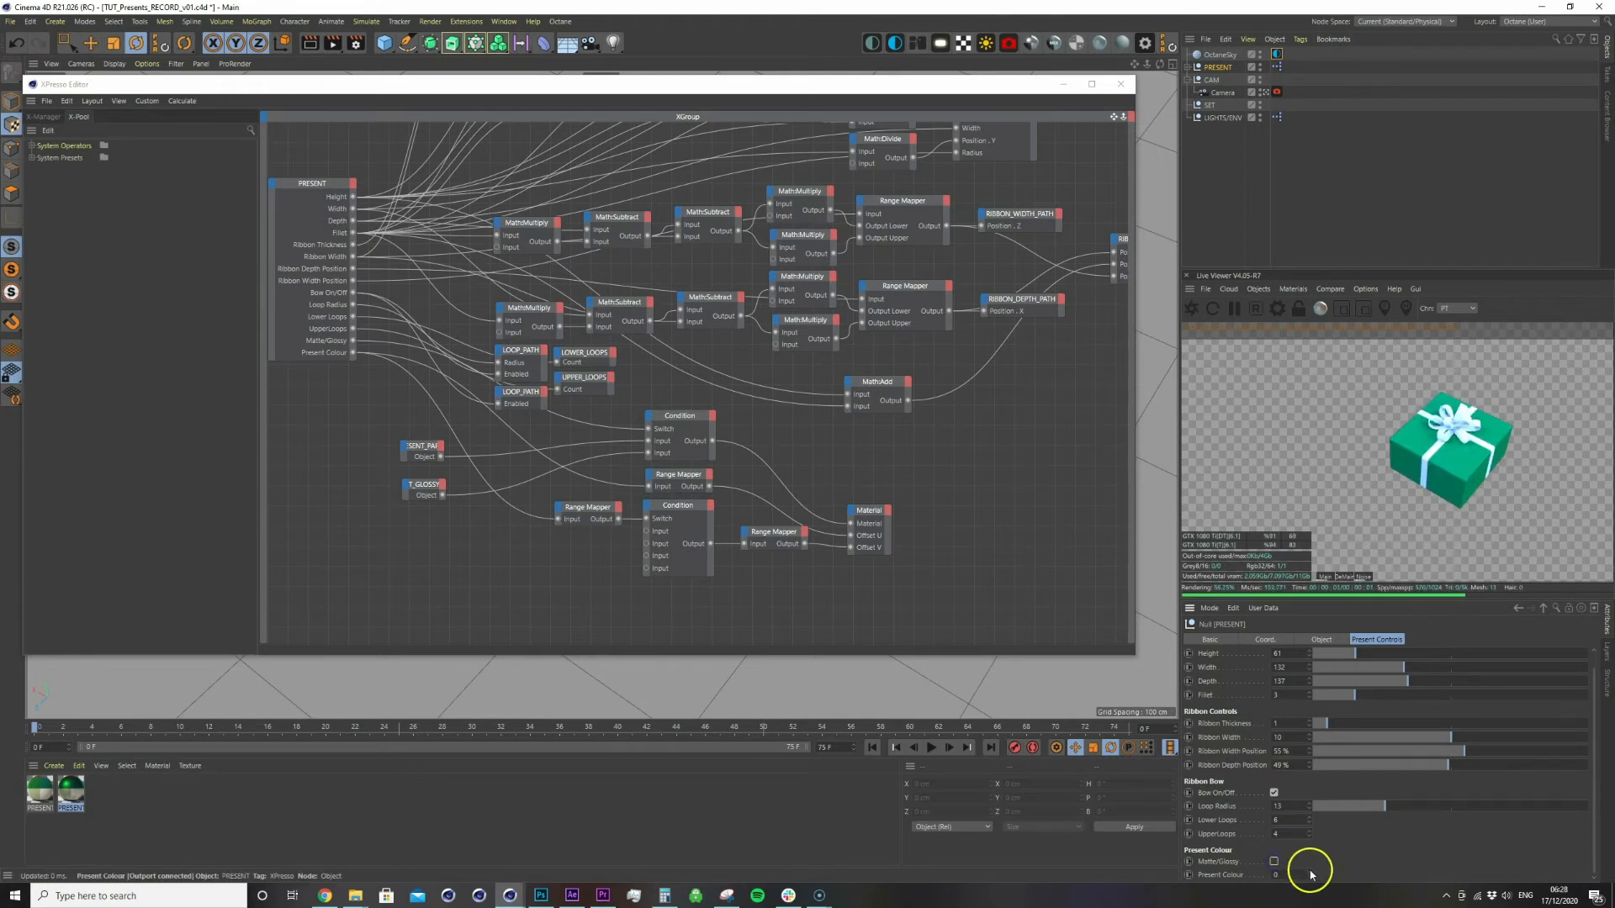
Cycle through Present Colour values with Matte/Glossy off and on to check the swatch colours on both papers
click(1309, 872)
drag(1310, 875, 1311, 871)
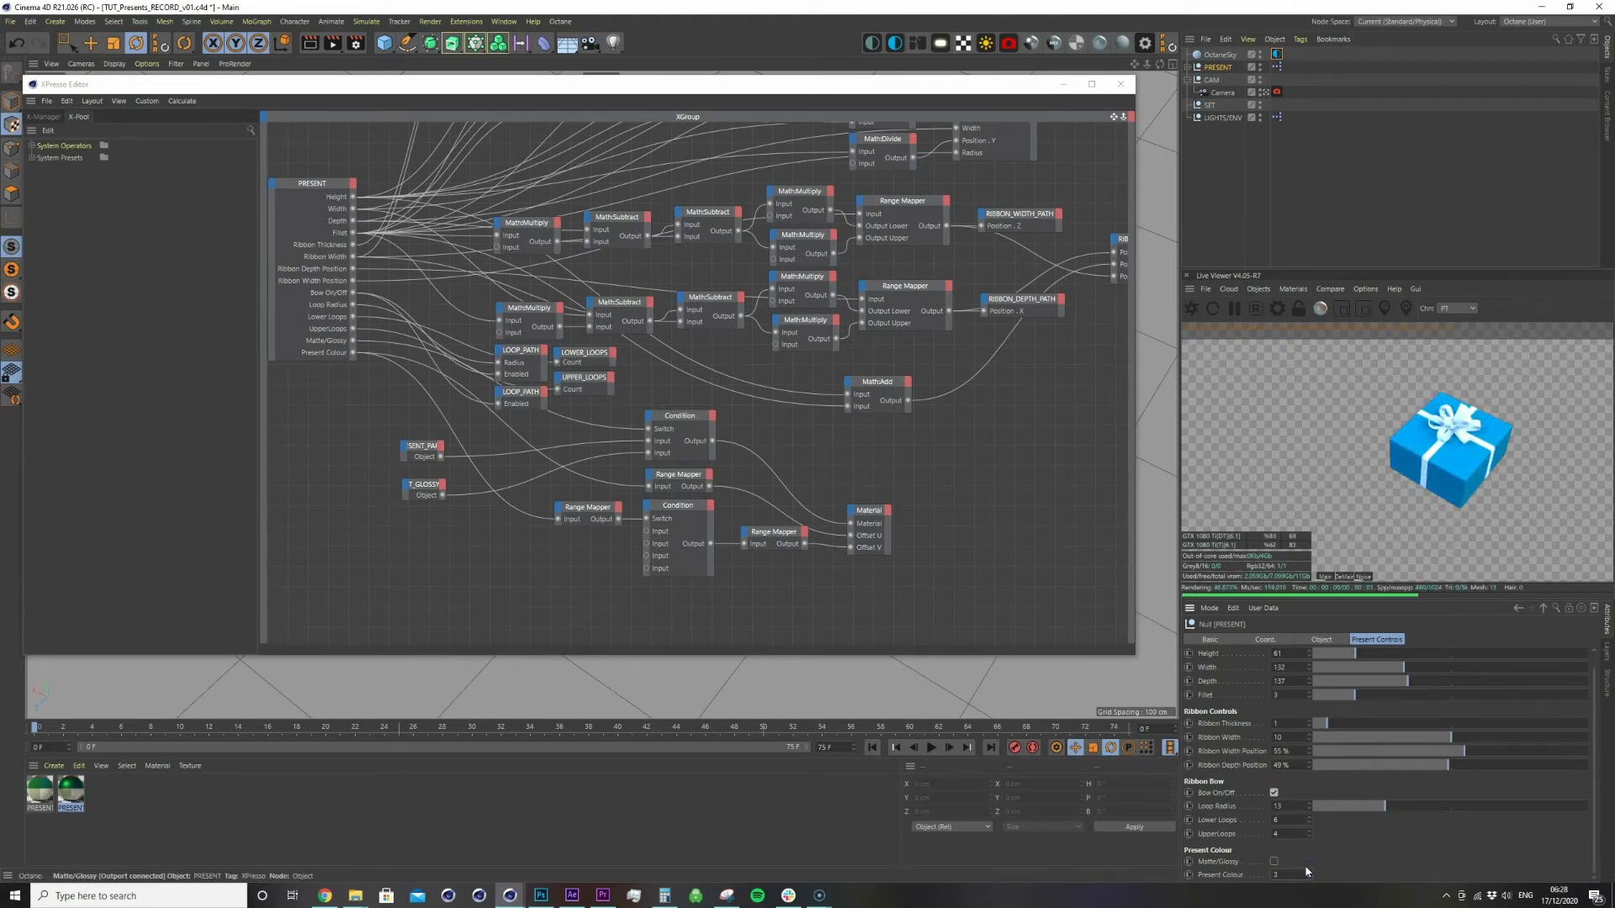
click(1275, 862)
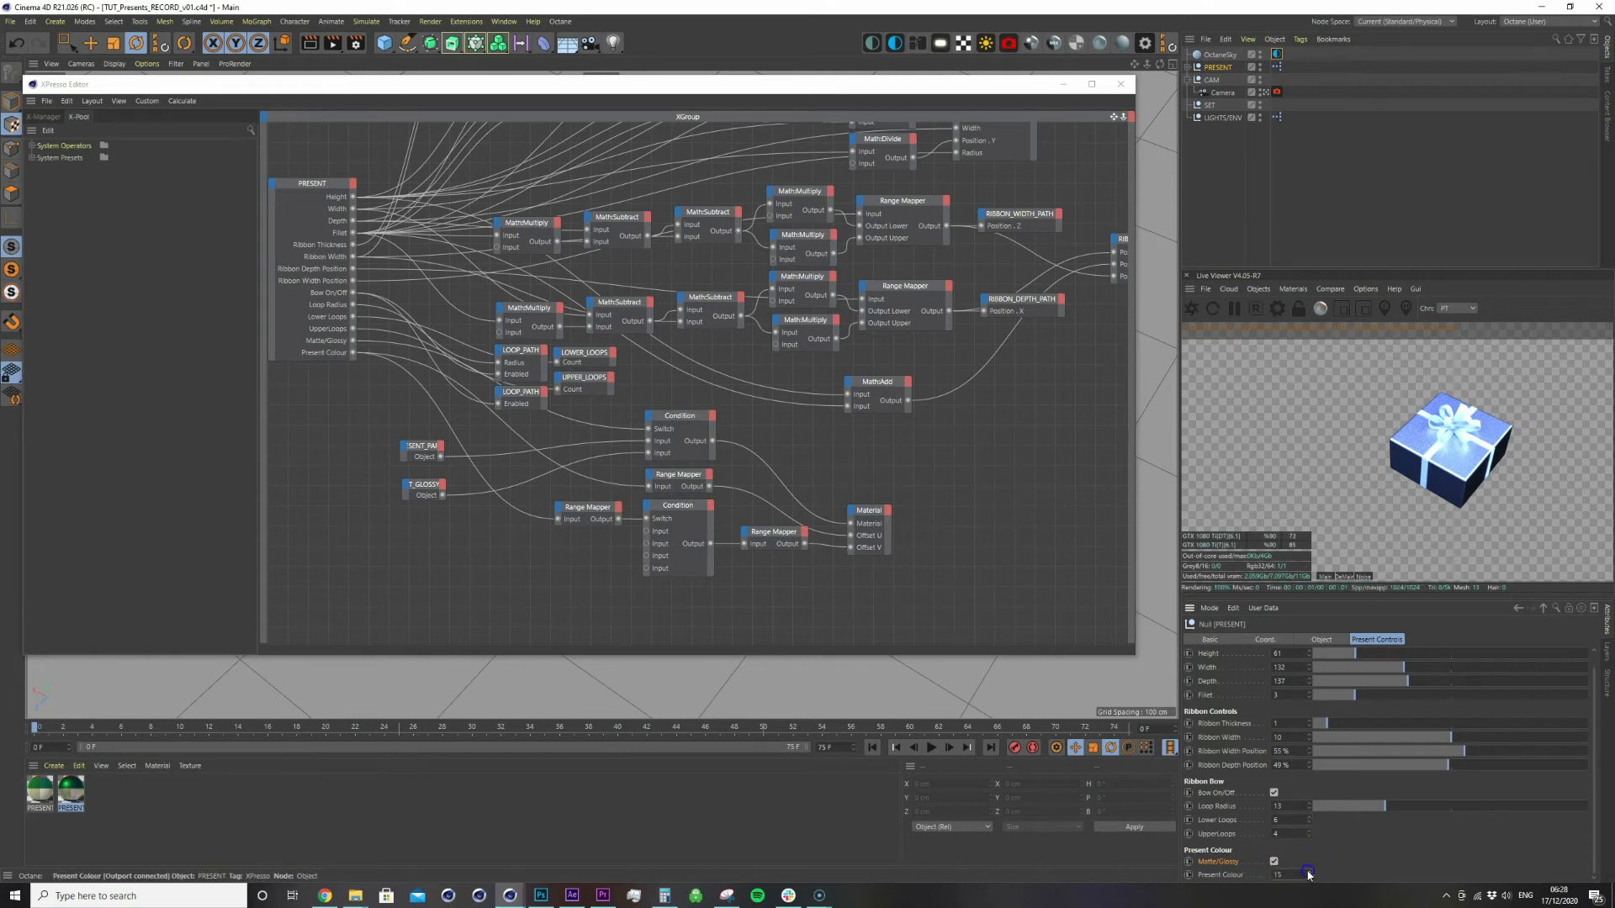
drag(1308, 872, 1308, 877)
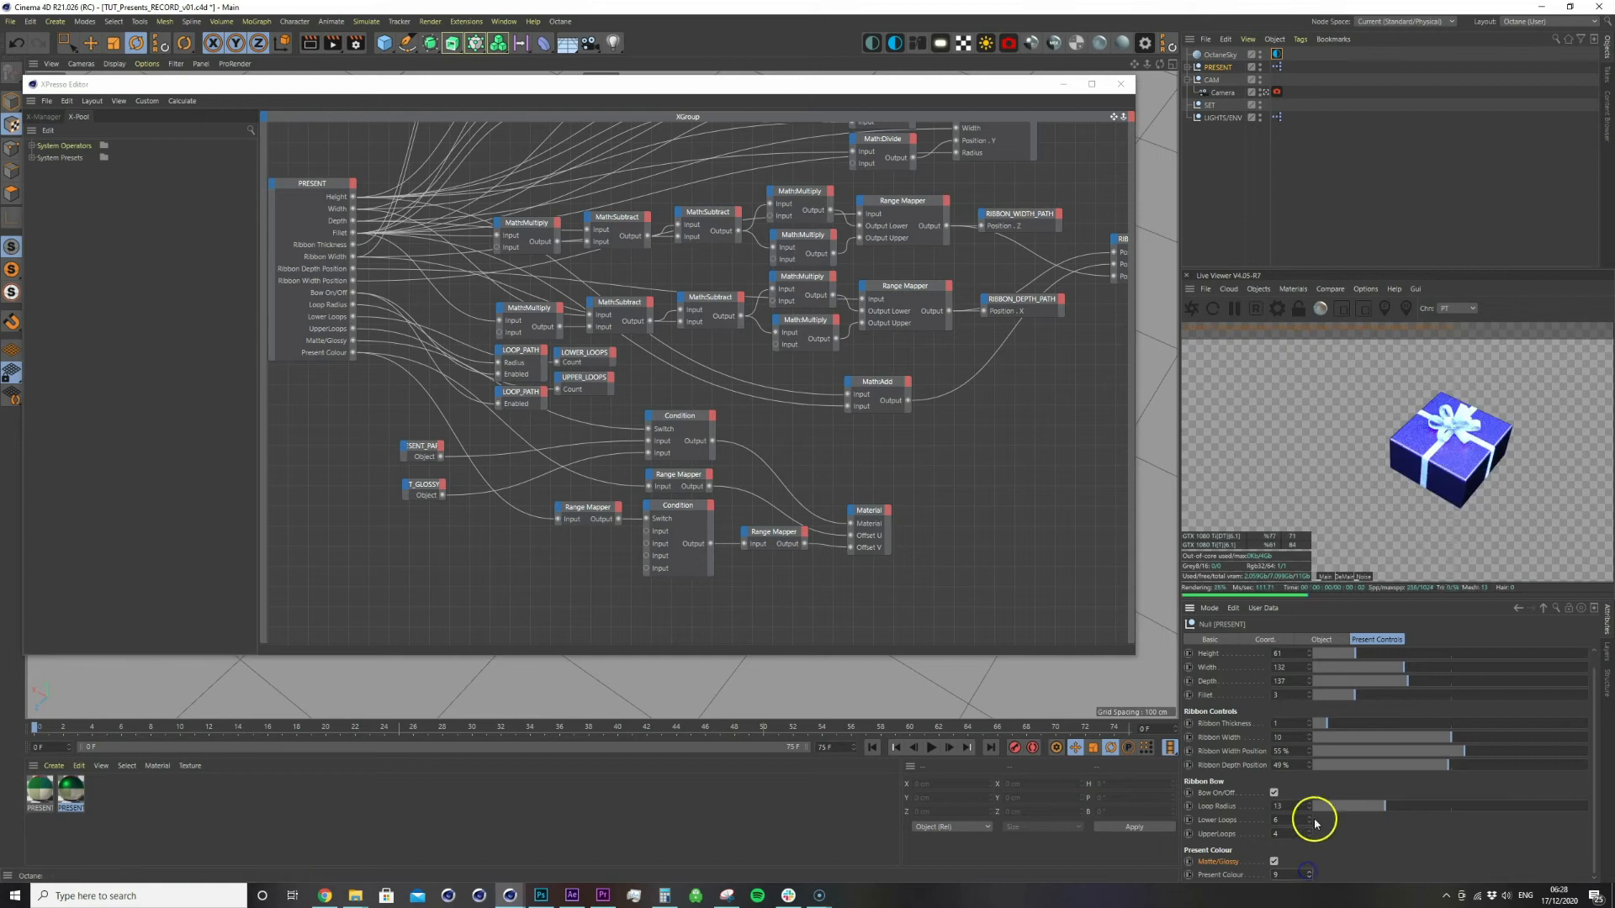
Change PRESENT's Present Colour to the magenta swatch and turn Matte/Glossy off
click(49, 792)
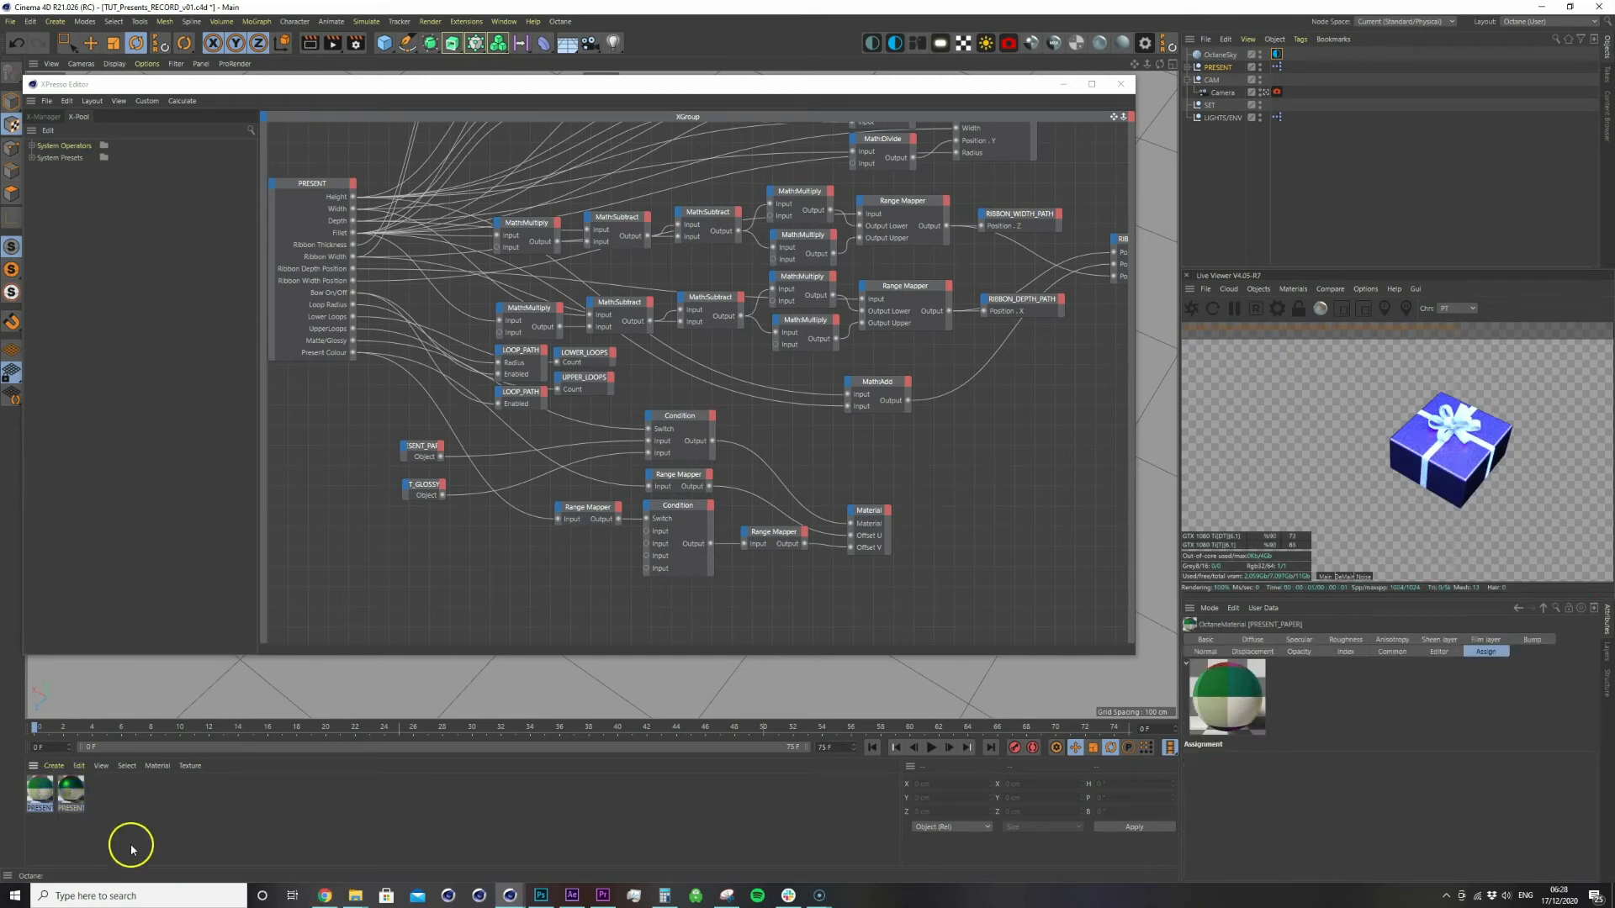
click(1216, 67)
scroll(1306, 866, down, 1)
click(1309, 876)
drag(1307, 873, 1306, 867)
click(1274, 862)
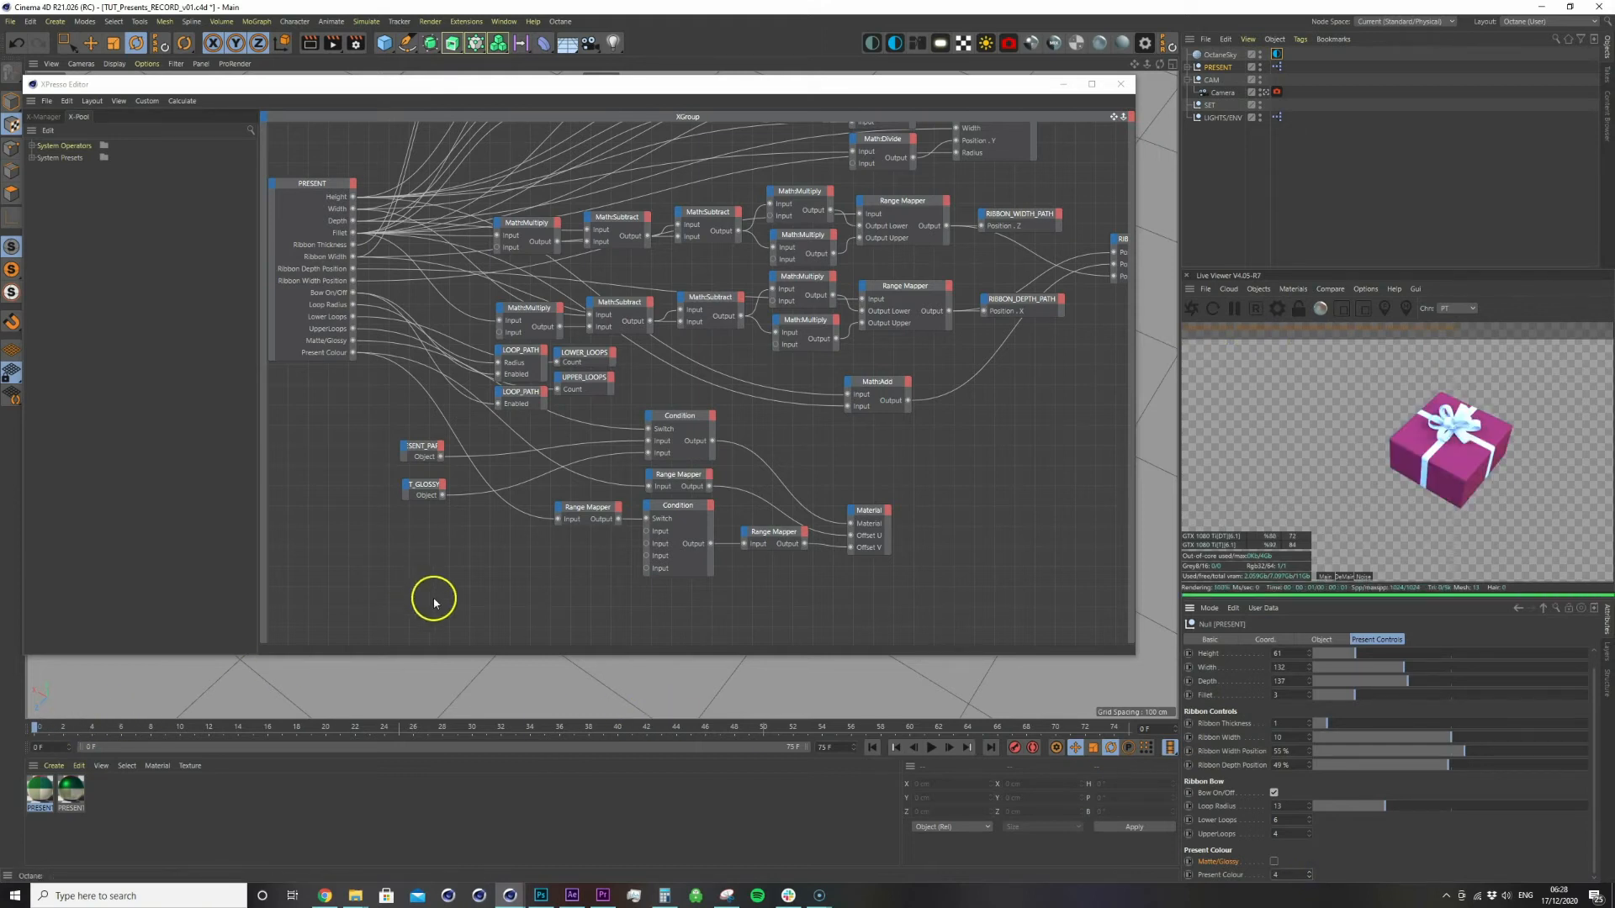
Widen the PRESENT_PAPER and PRESENT_GLOSSY_PAPER nodes to show their full names and place them beside the material Condition's inputs
click(967, 484)
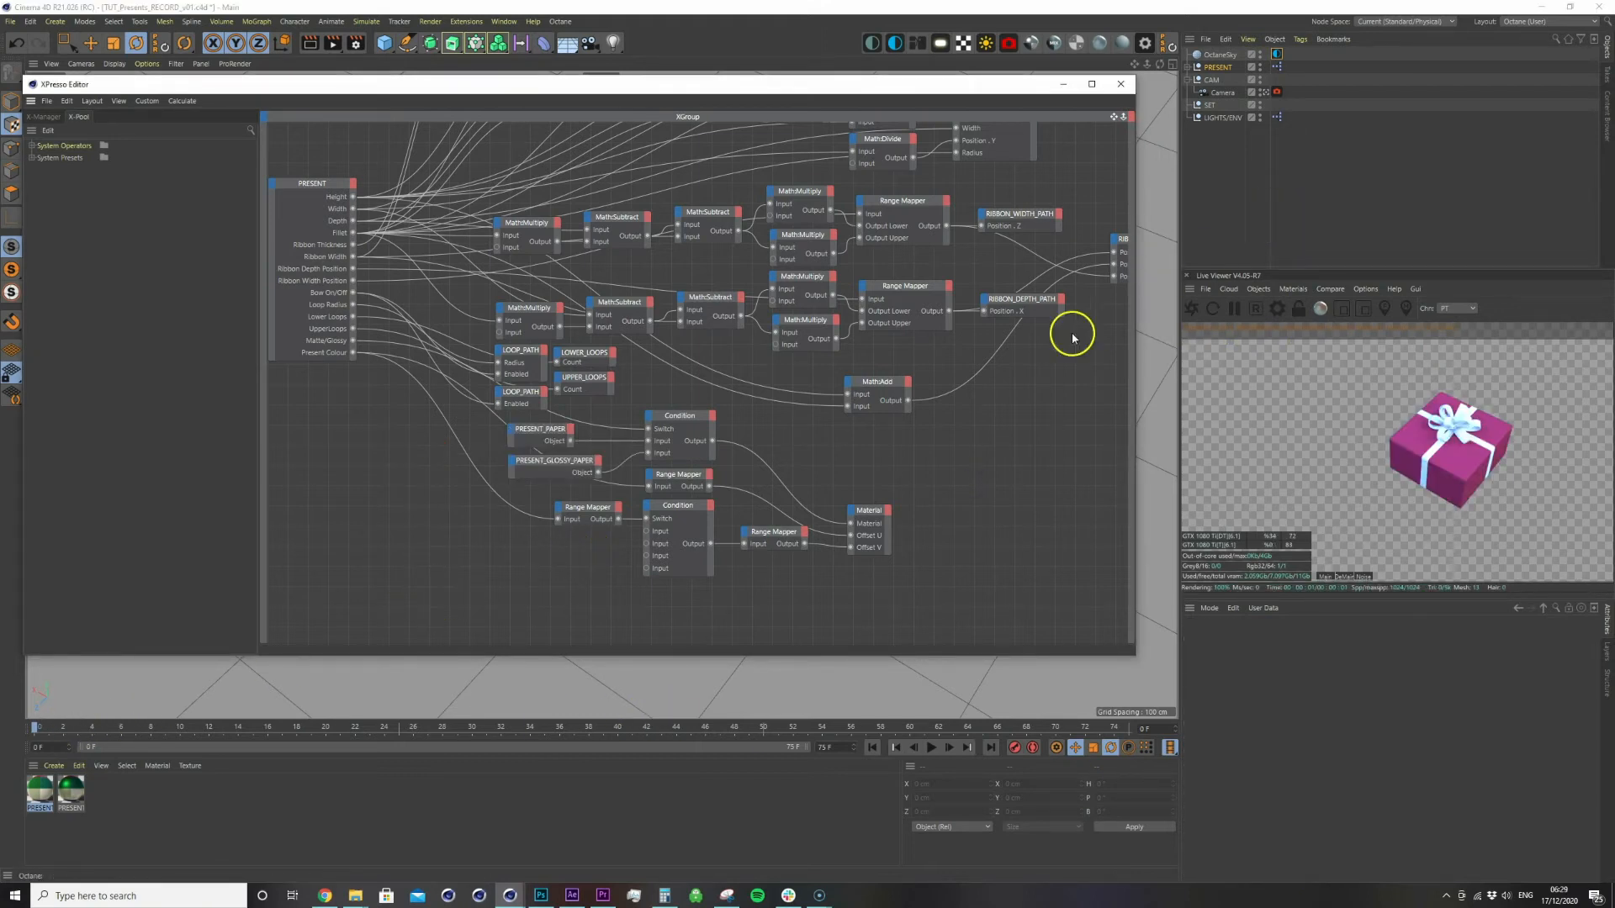
Switch to Photoshop and view the RIBBON_COLOUR swatches in Colours.psd
click(541, 895)
click(34, 8)
click(109, 49)
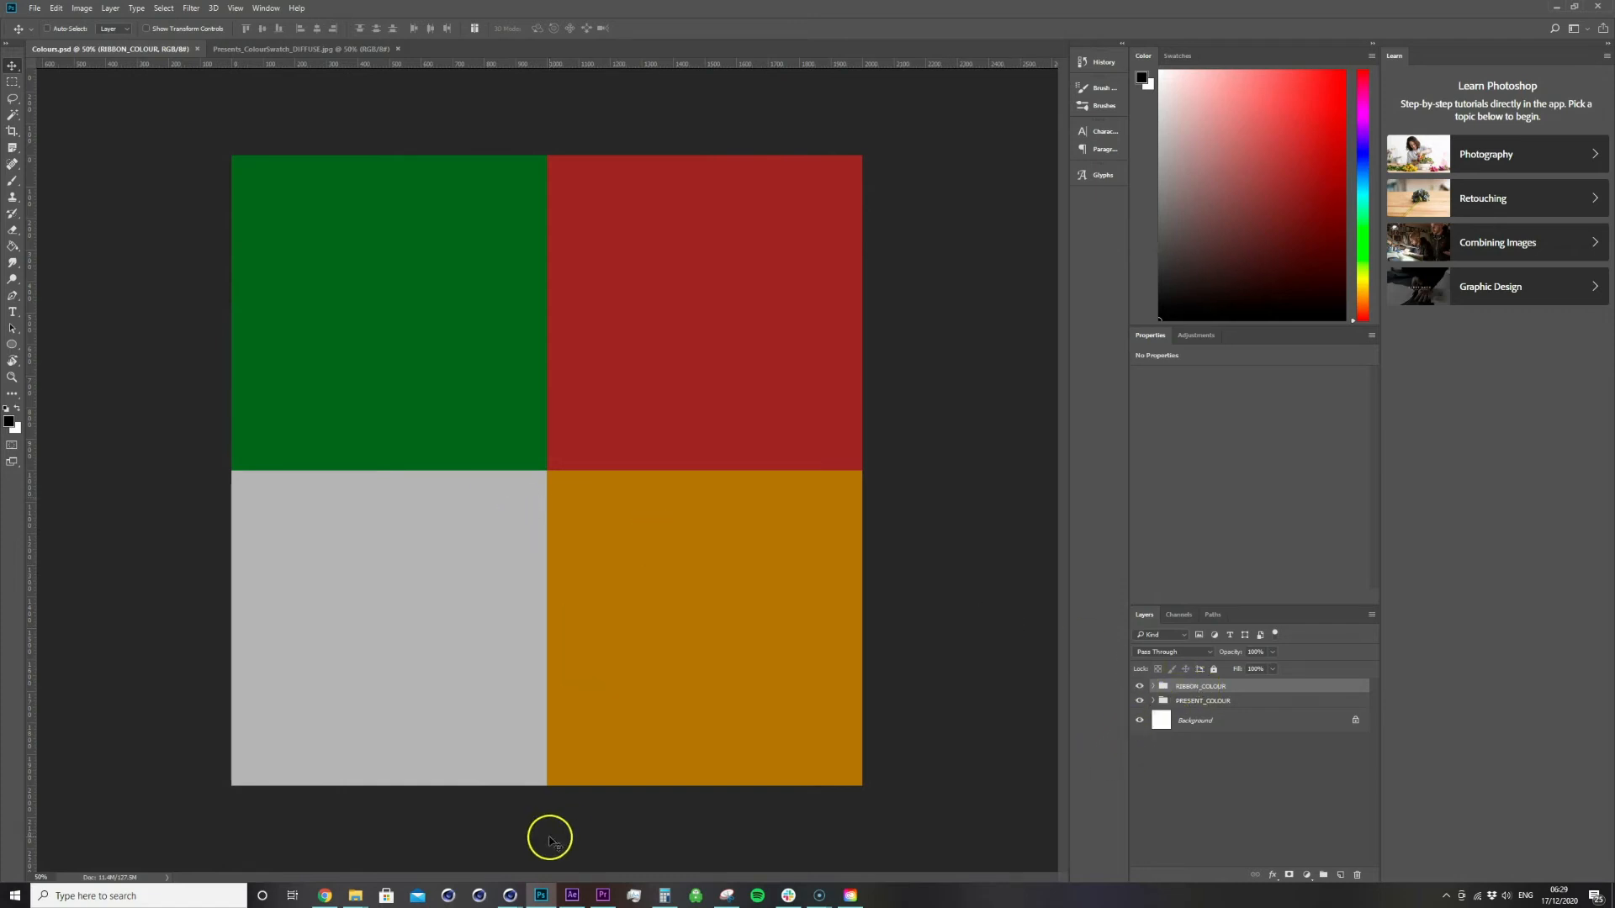
Return to Cinema 4D, duplicate the PRESENT_GLOSSY_PAPER material and open the copy in the Octane Node Editor
click(524, 897)
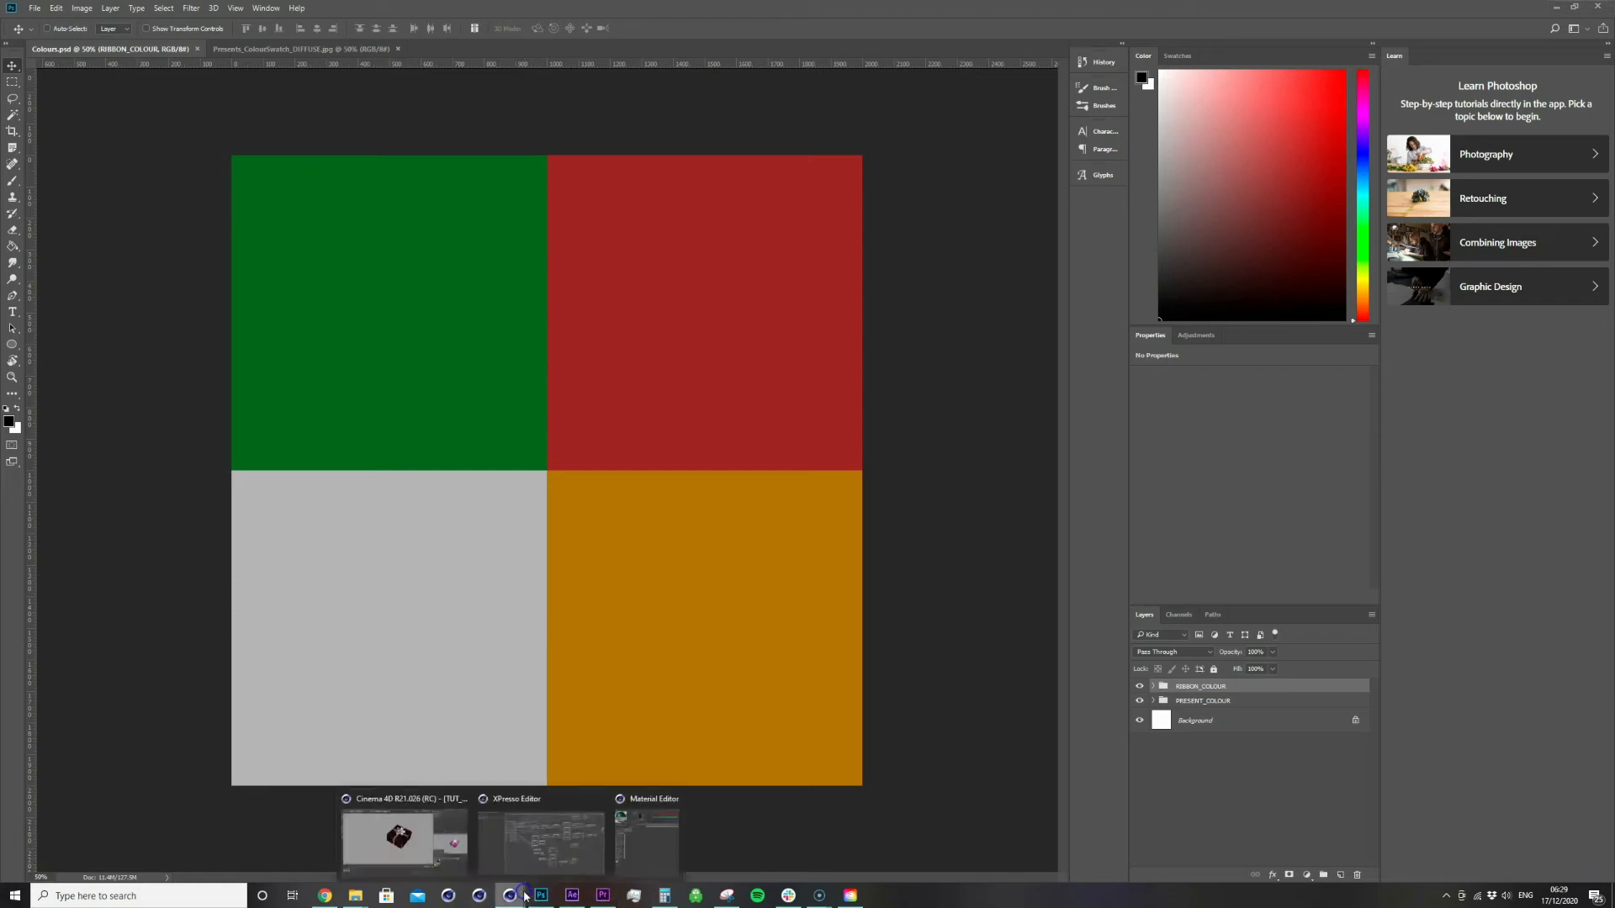
click(520, 848)
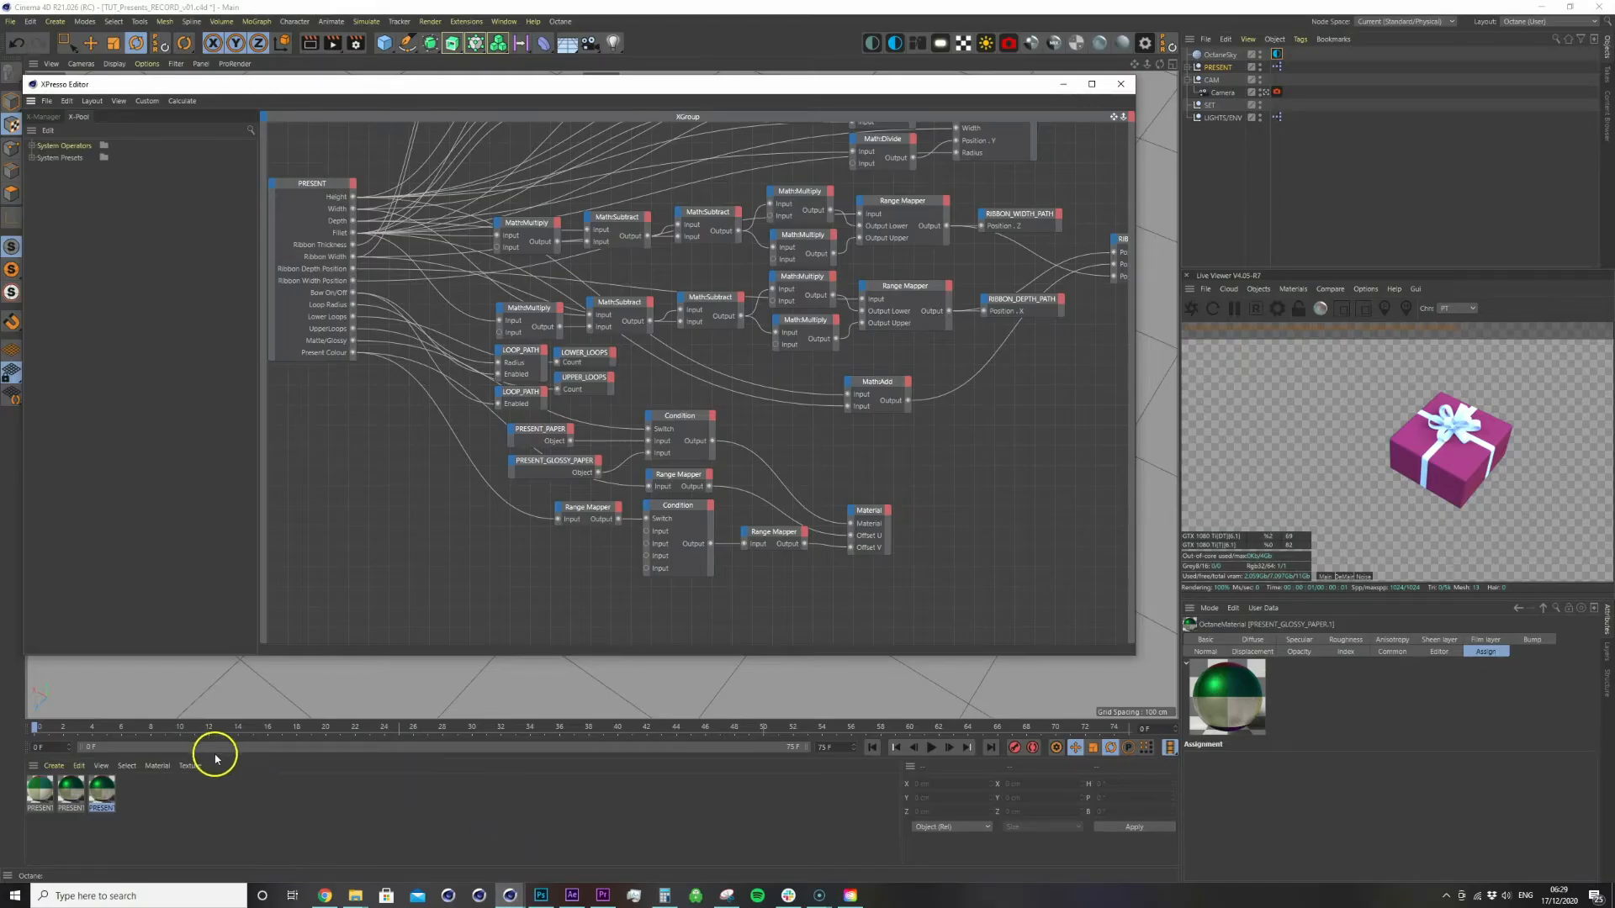
click(202, 800)
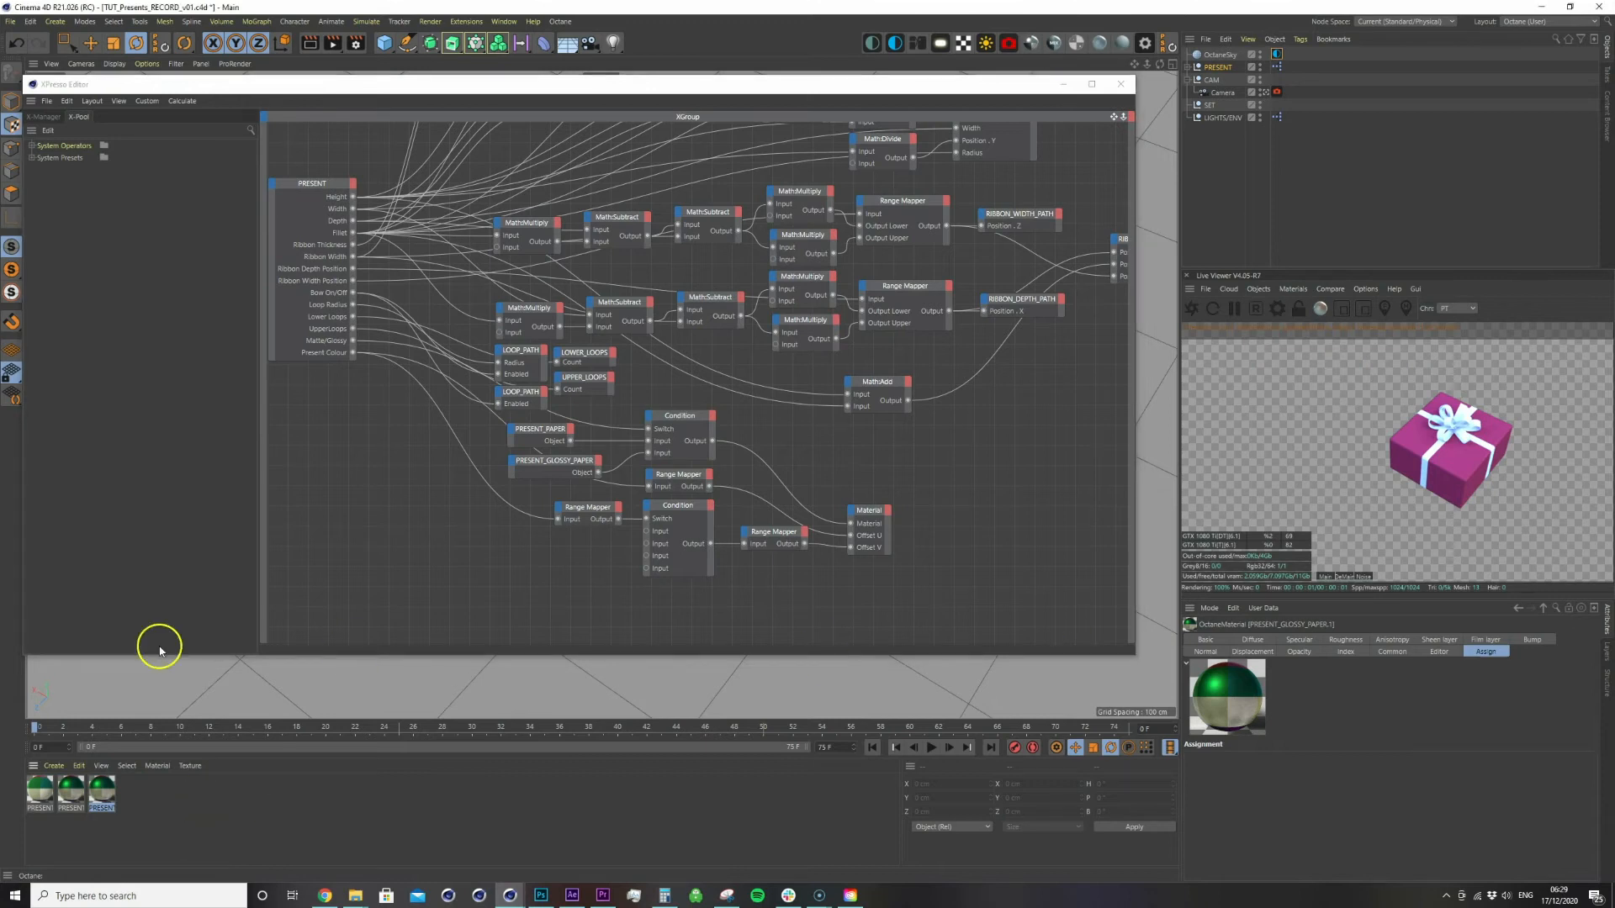
double_click(104, 789)
click(468, 316)
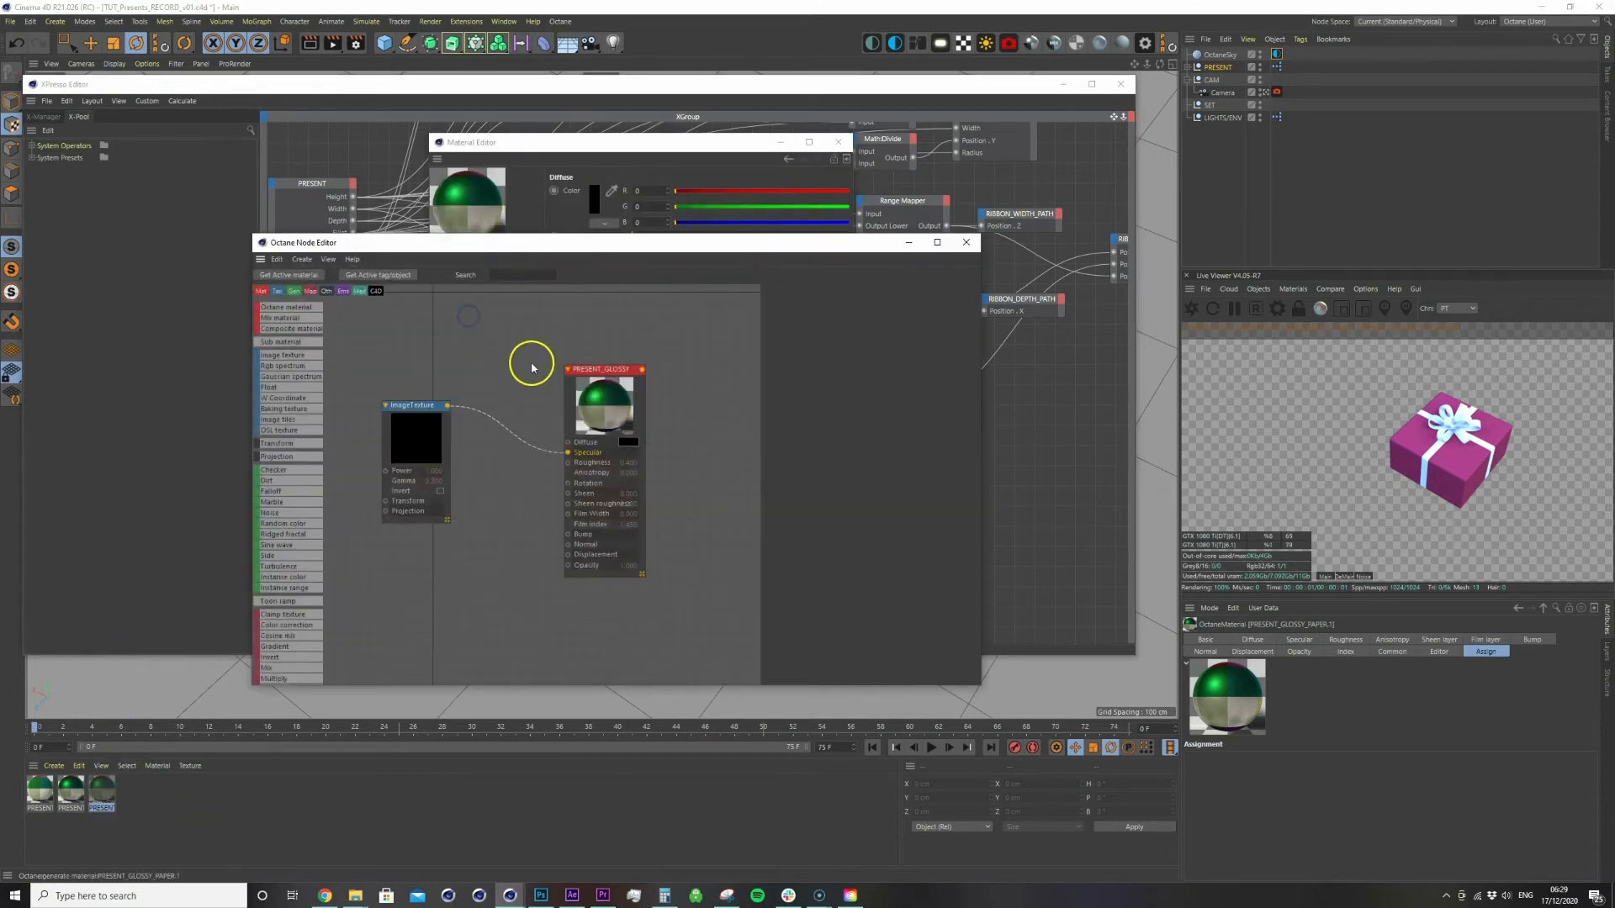
Replace the copied material's ImageTexture file with the four-colour ribbon swatch image
click(960, 320)
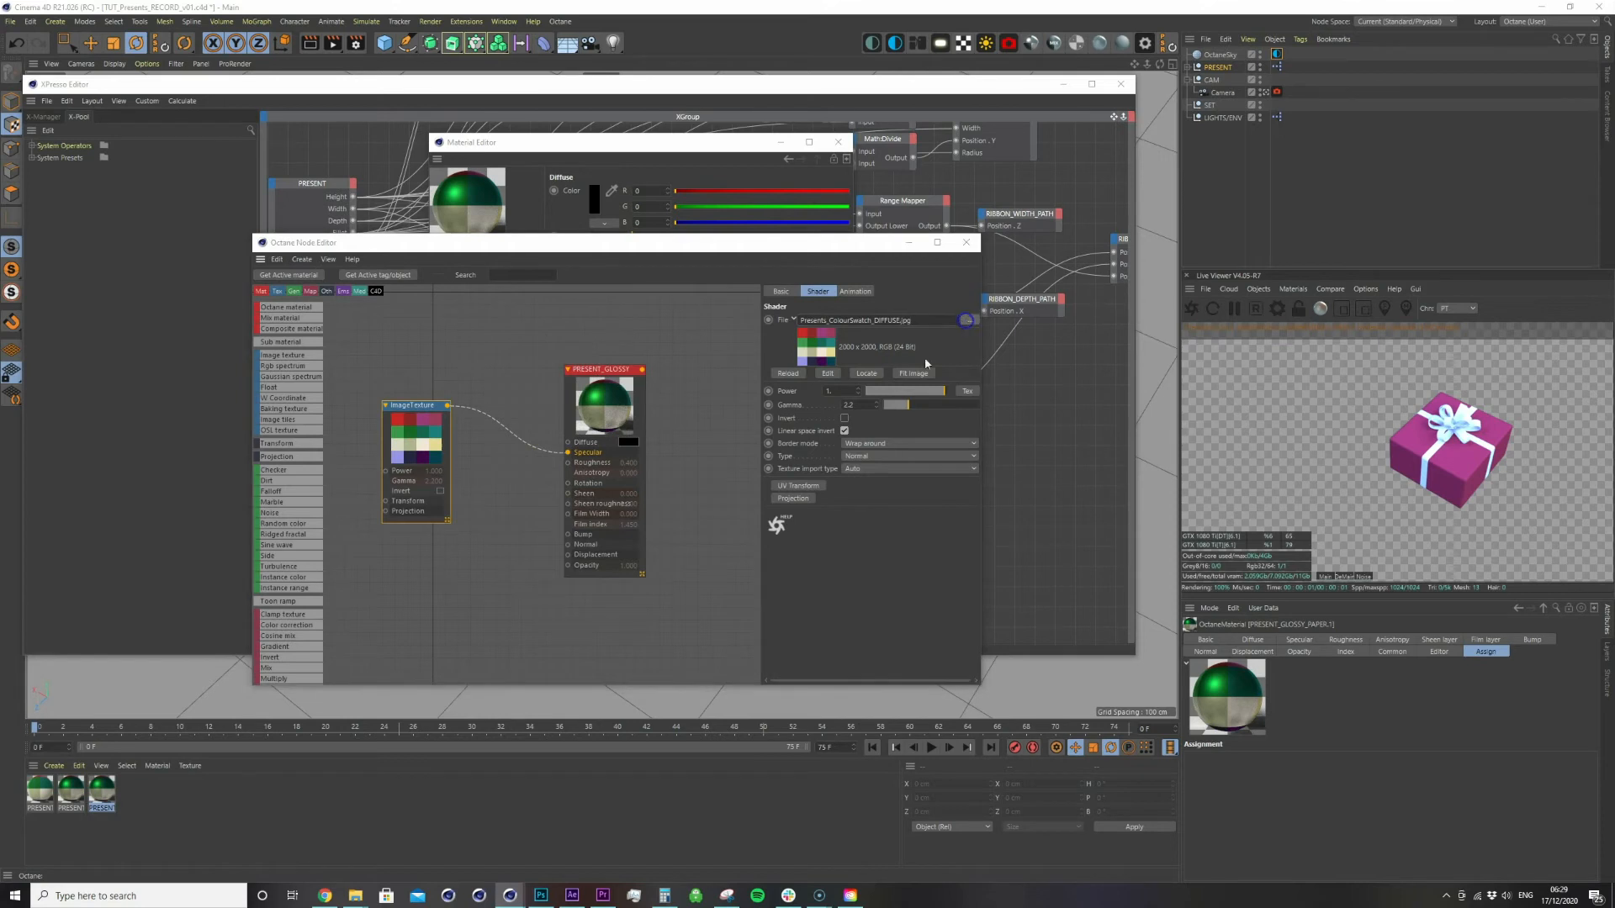
double_click(790, 324)
click(357, 656)
click(73, 790)
click(97, 795)
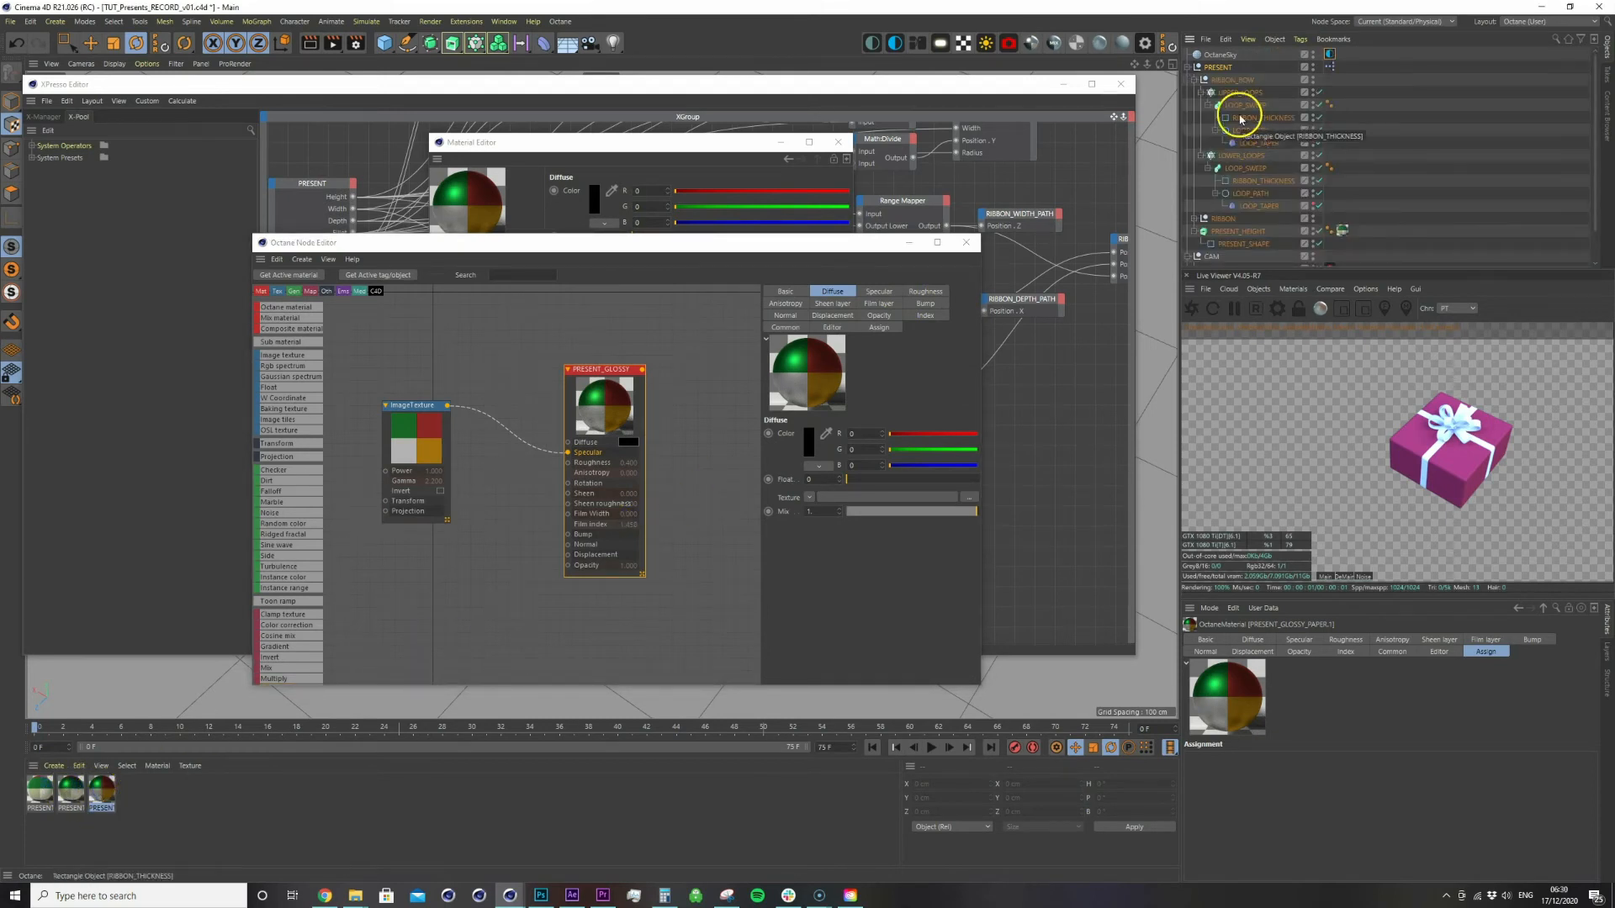
Collapse the RIBBON_BOW hierarchy, expand the RIBBON null and apply the duplicated glossy material to RIBBON
click(1201, 93)
click(1200, 105)
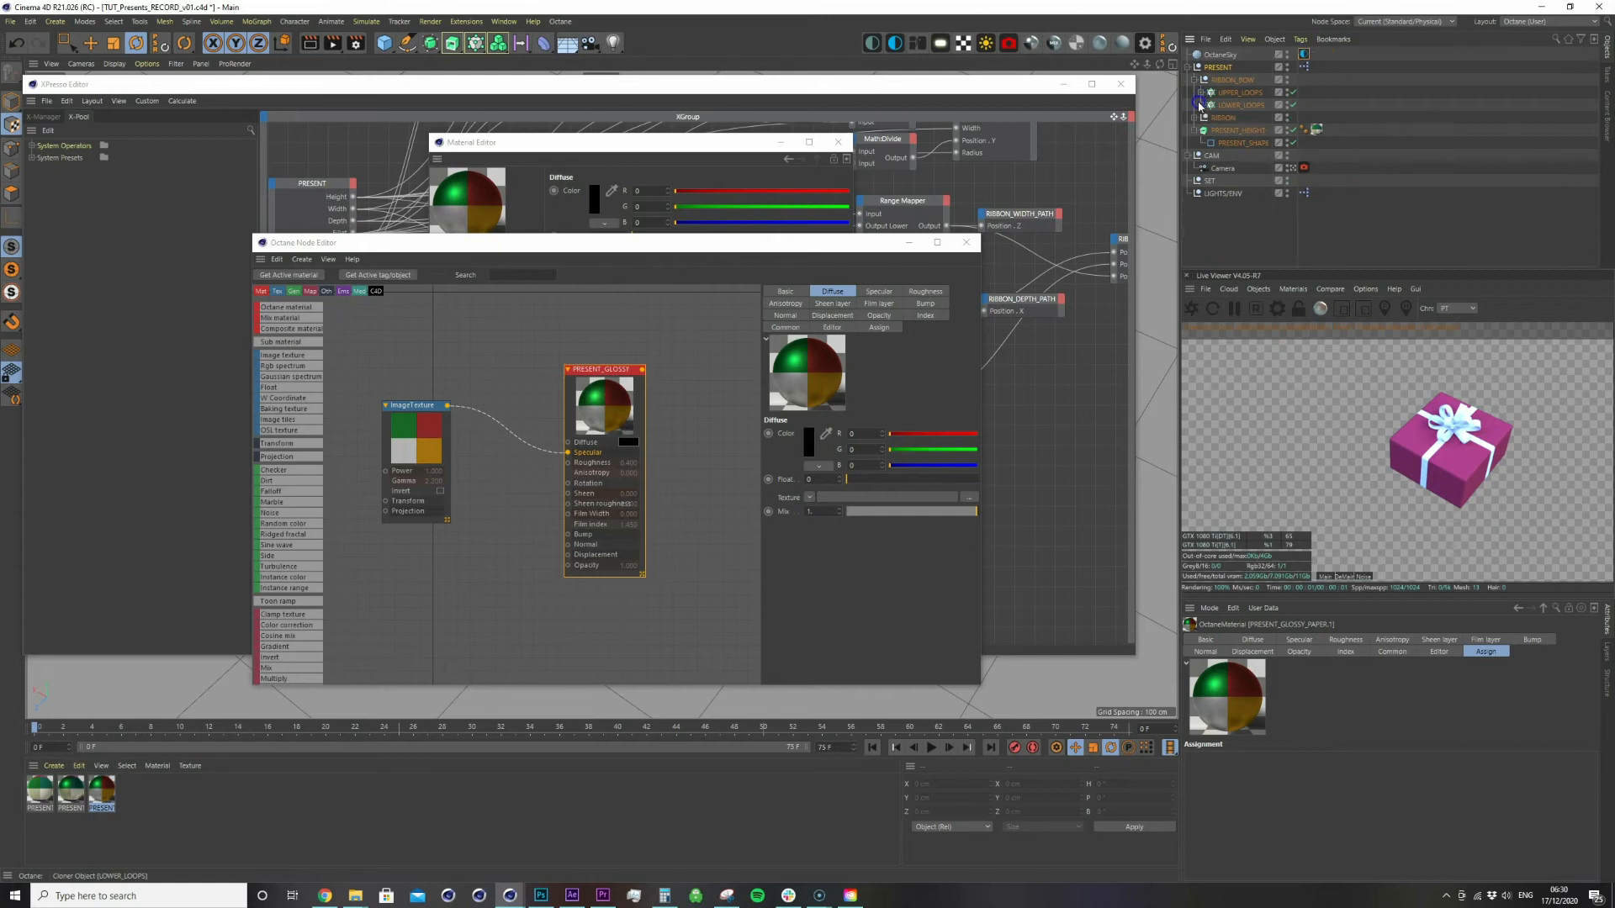
click(1193, 81)
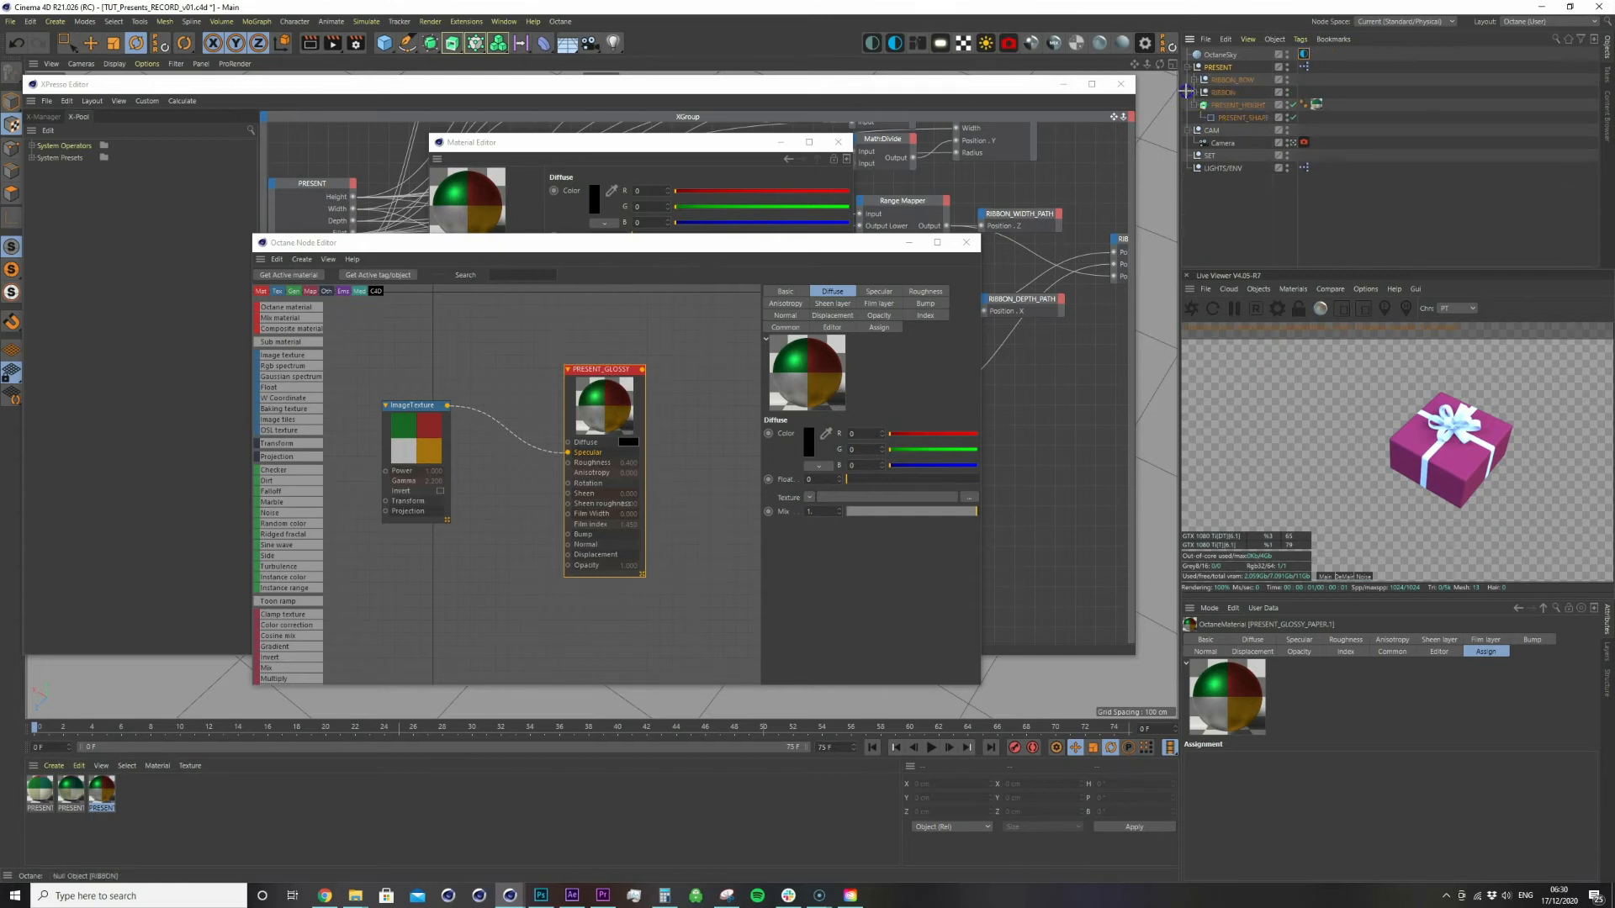
click(1191, 92)
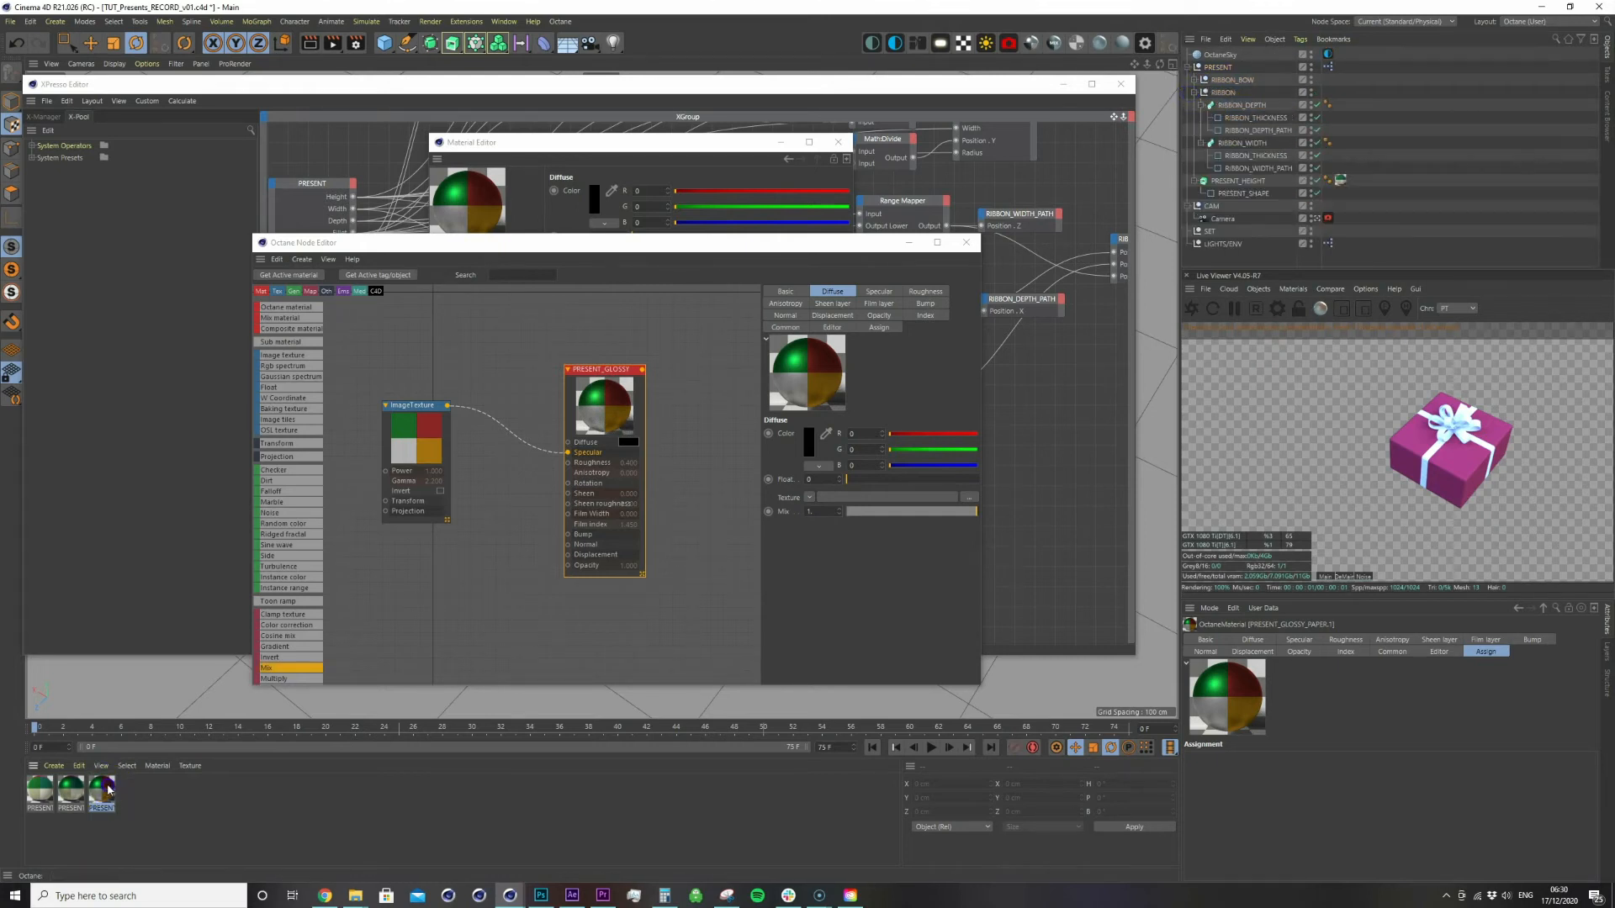
drag(988, 336, 1231, 94)
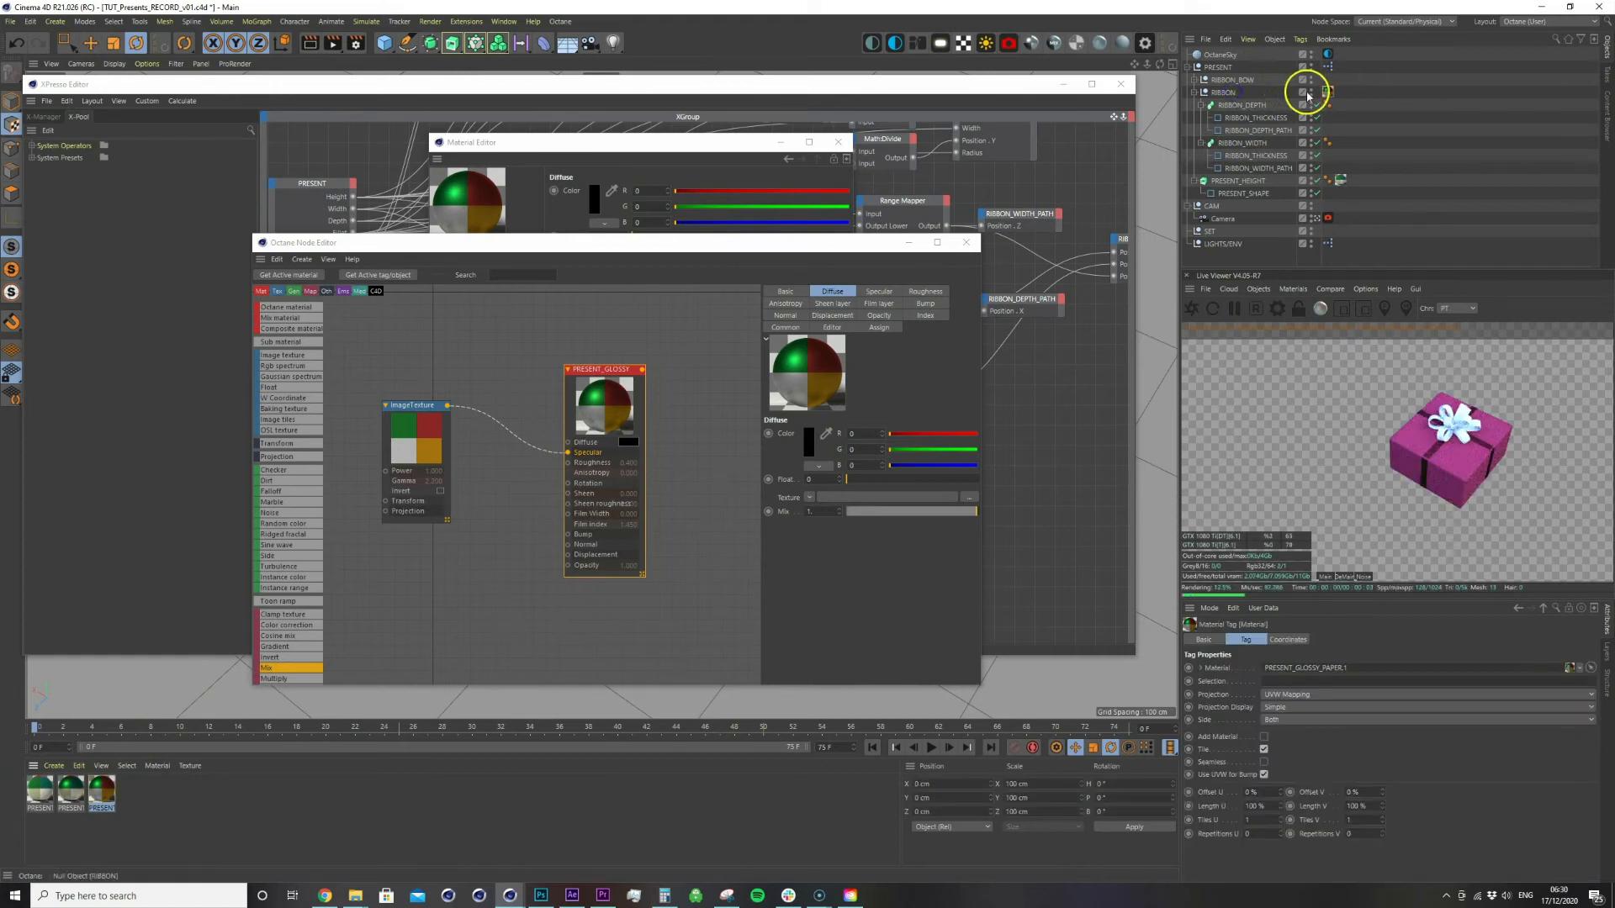
Set the RIBBON material tag's projection to Flat and close the open editor windows to reveal the viewport
click(1298, 705)
click(1298, 699)
click(1297, 696)
click(1287, 731)
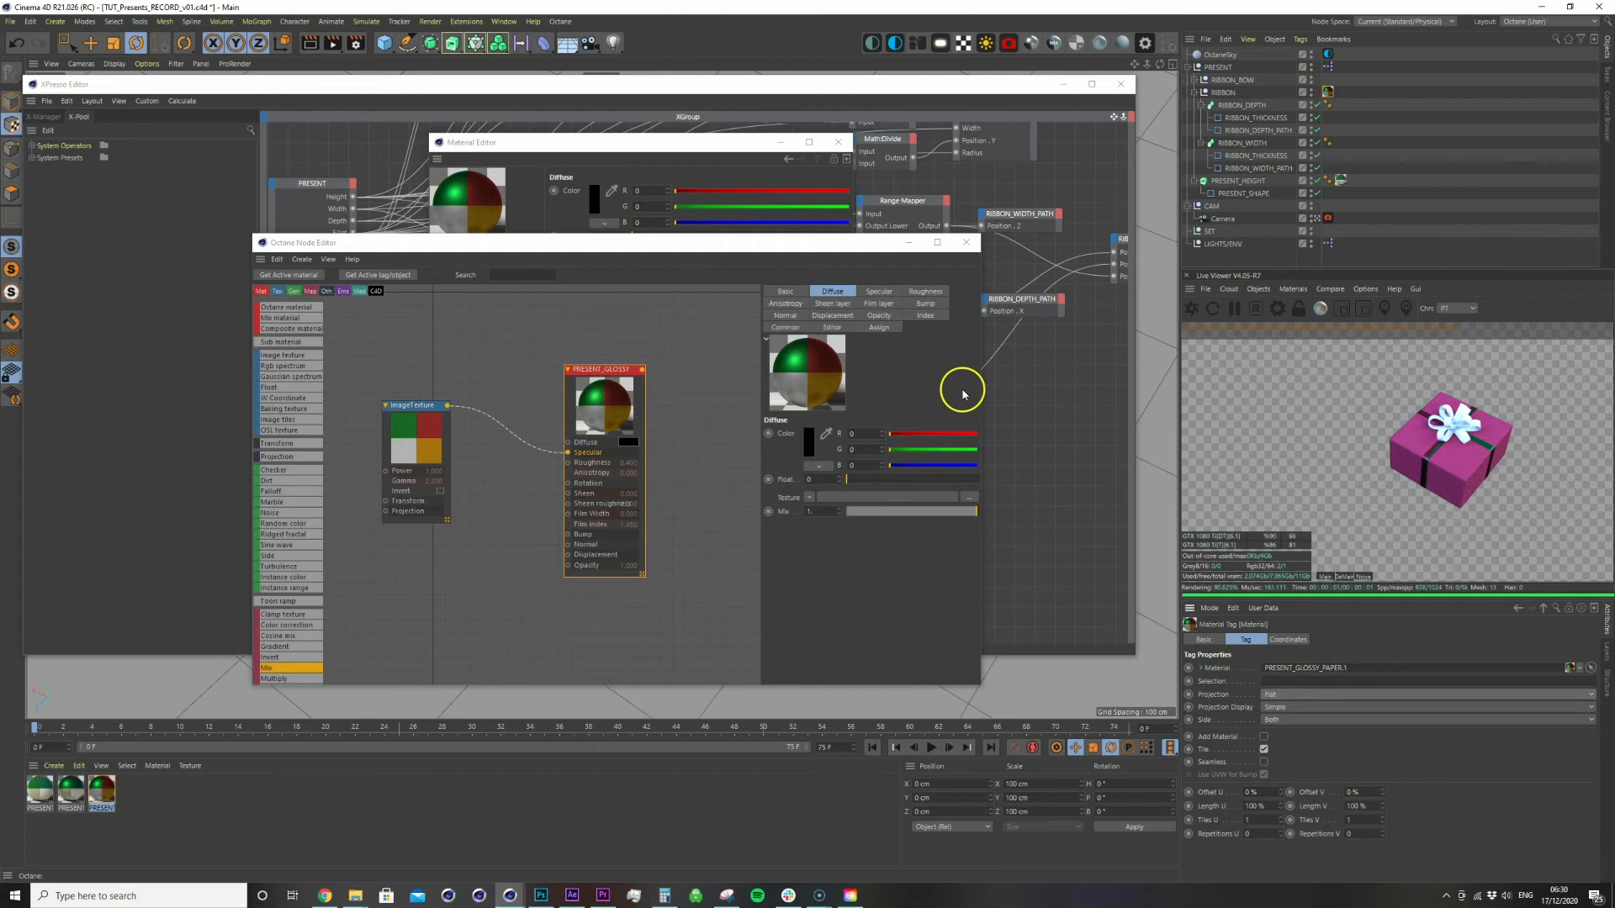
click(838, 143)
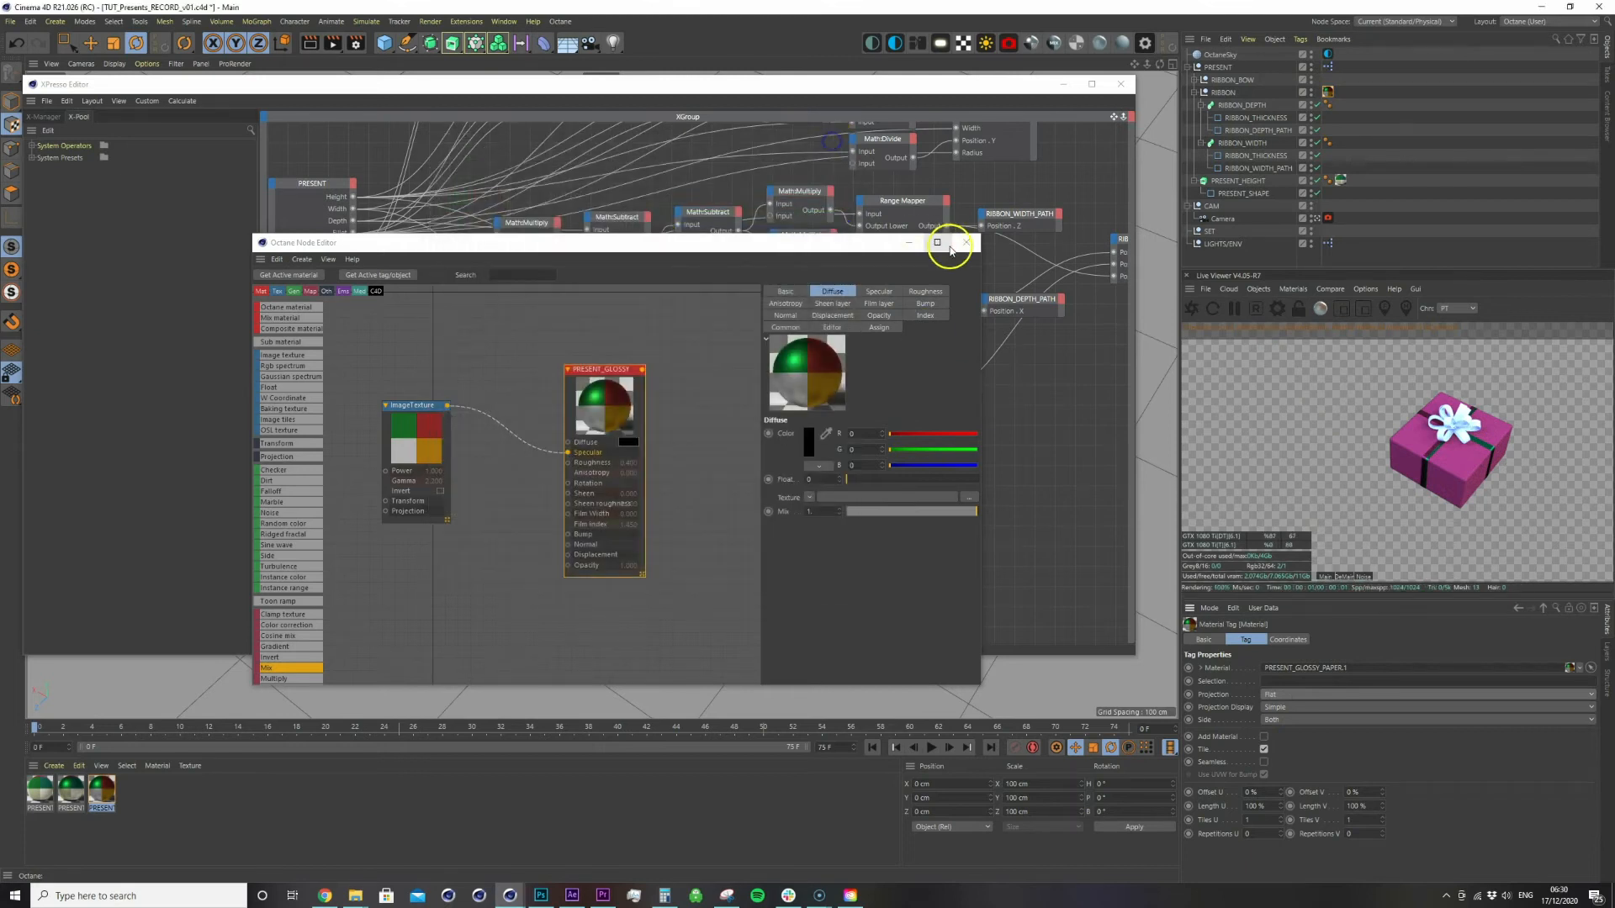
click(1120, 84)
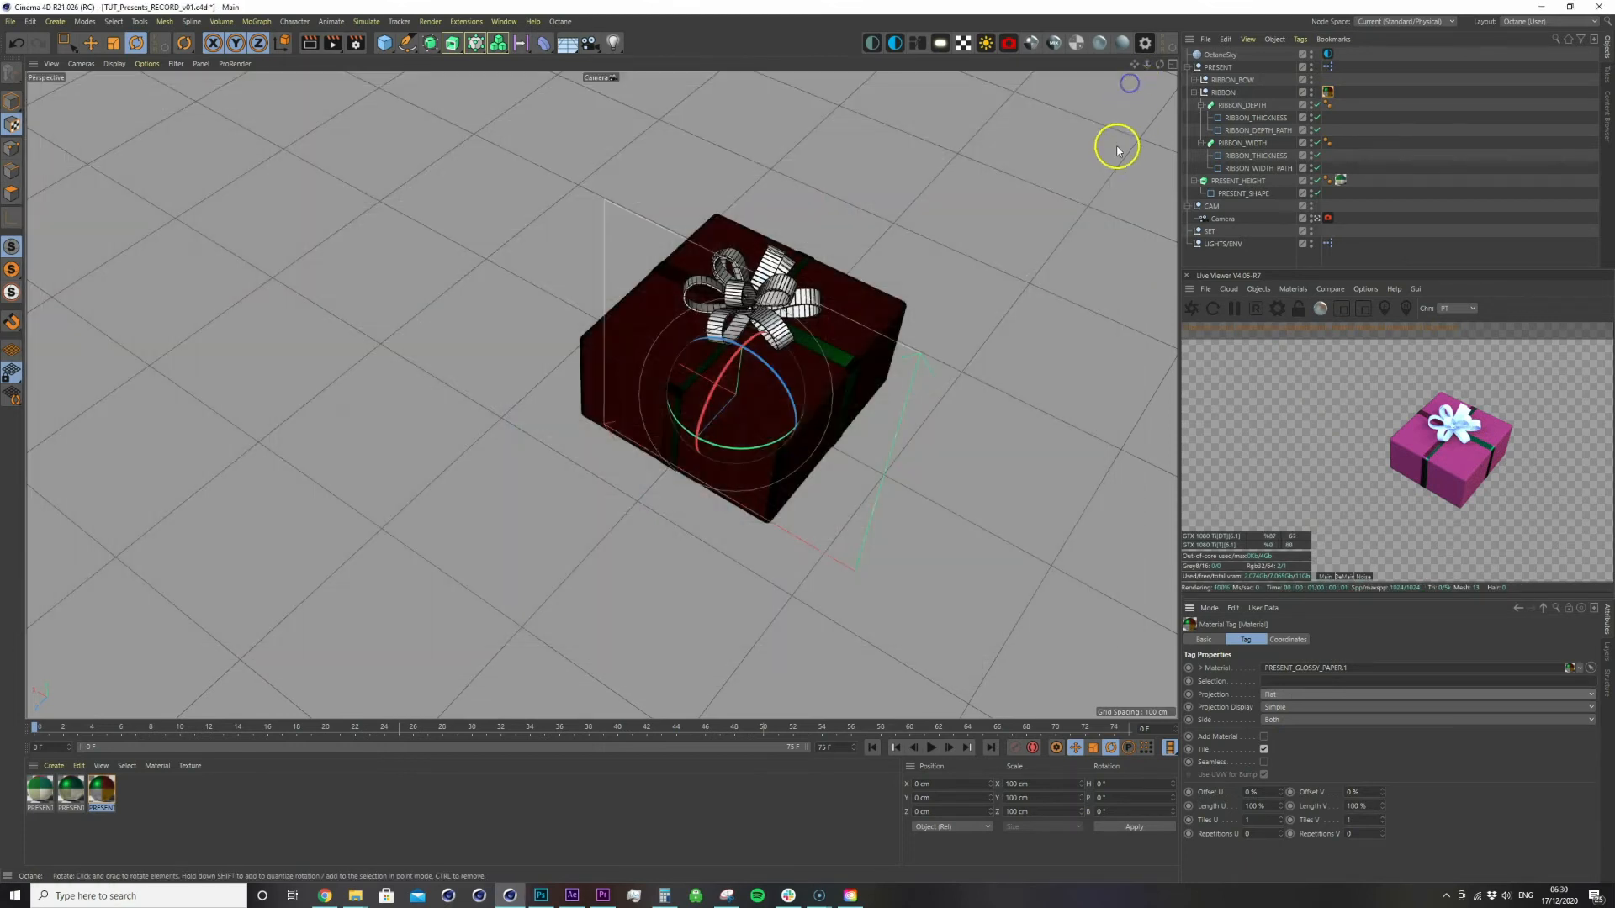
Rotate the flat texture projection on RIBBON to a pitch of 90° in texture mode
alt+middle_drag(717, 152, 662, 169)
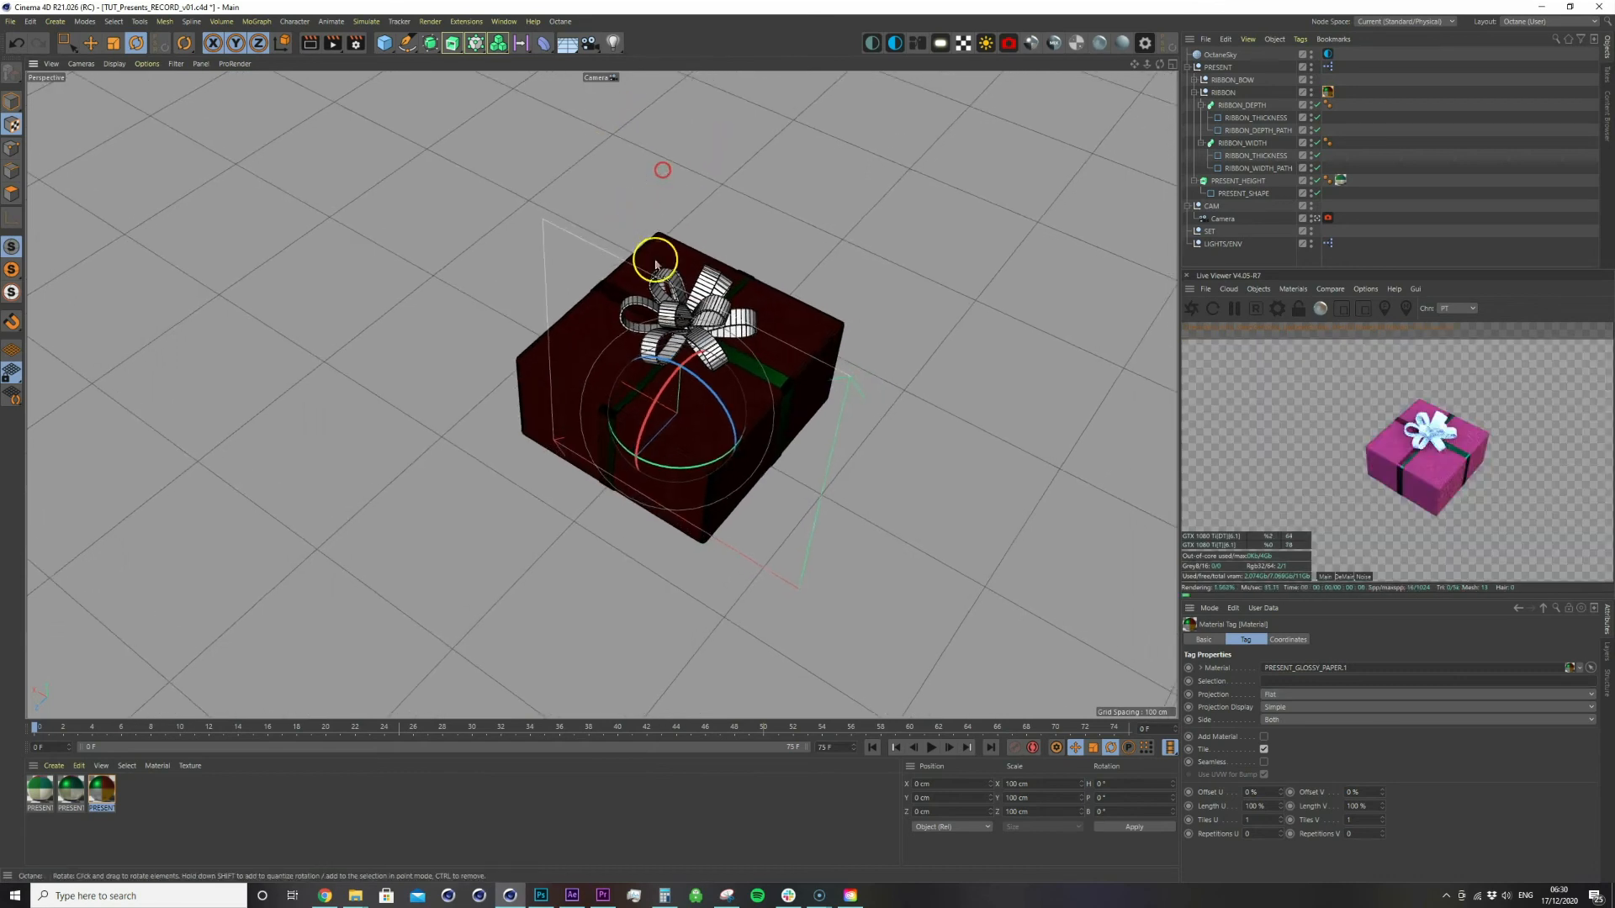
alt+right_drag(656, 260, 724, 220)
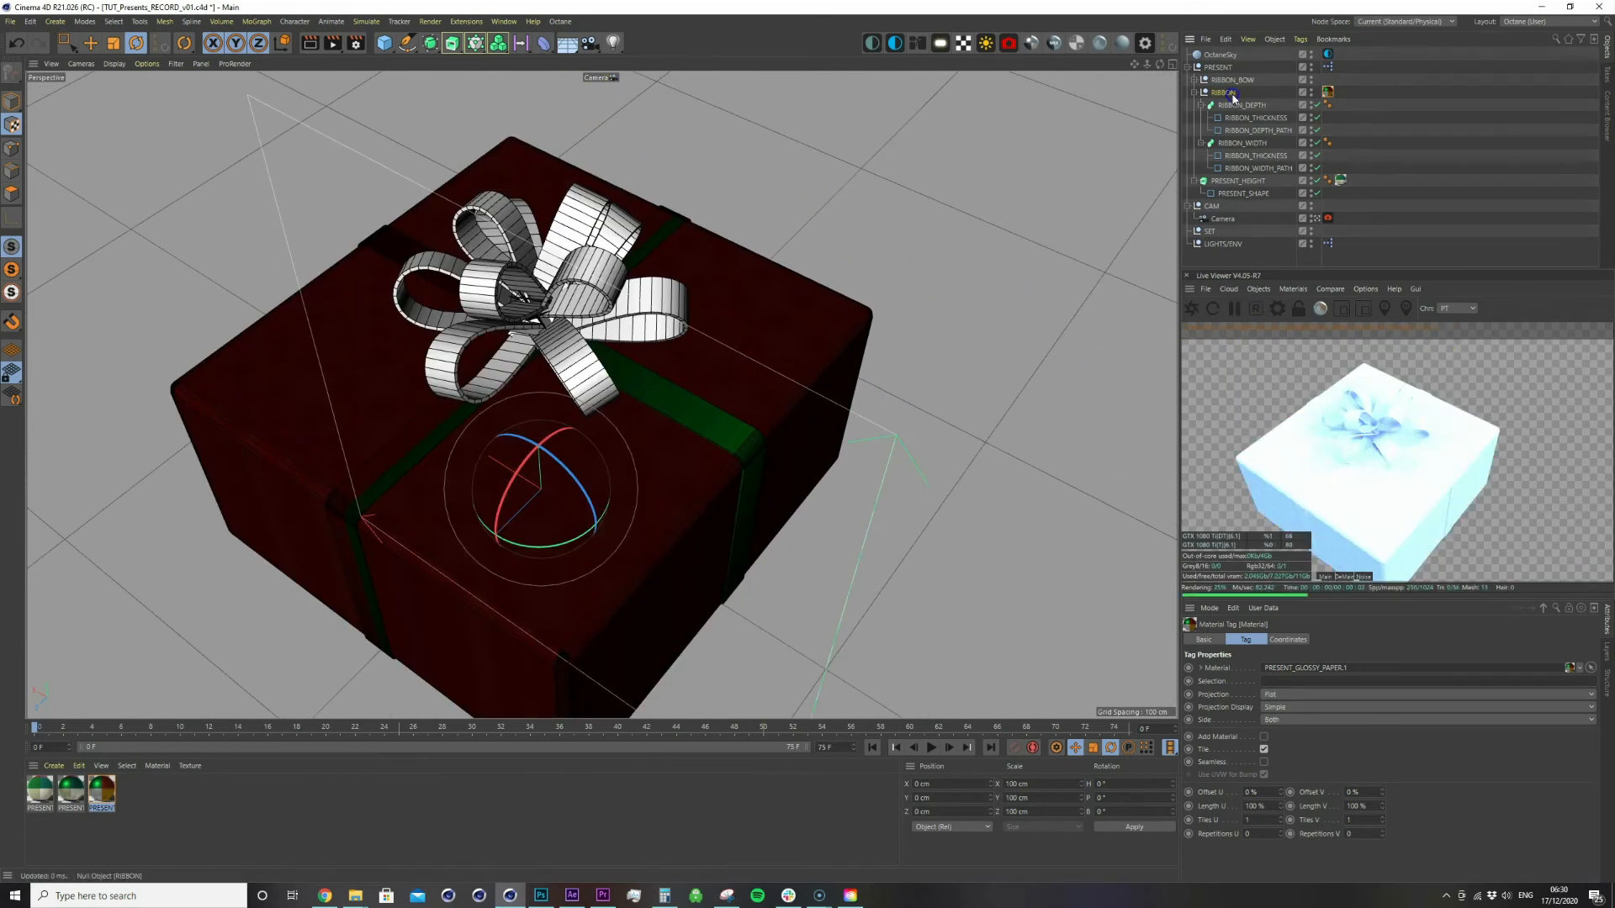
click(1229, 93)
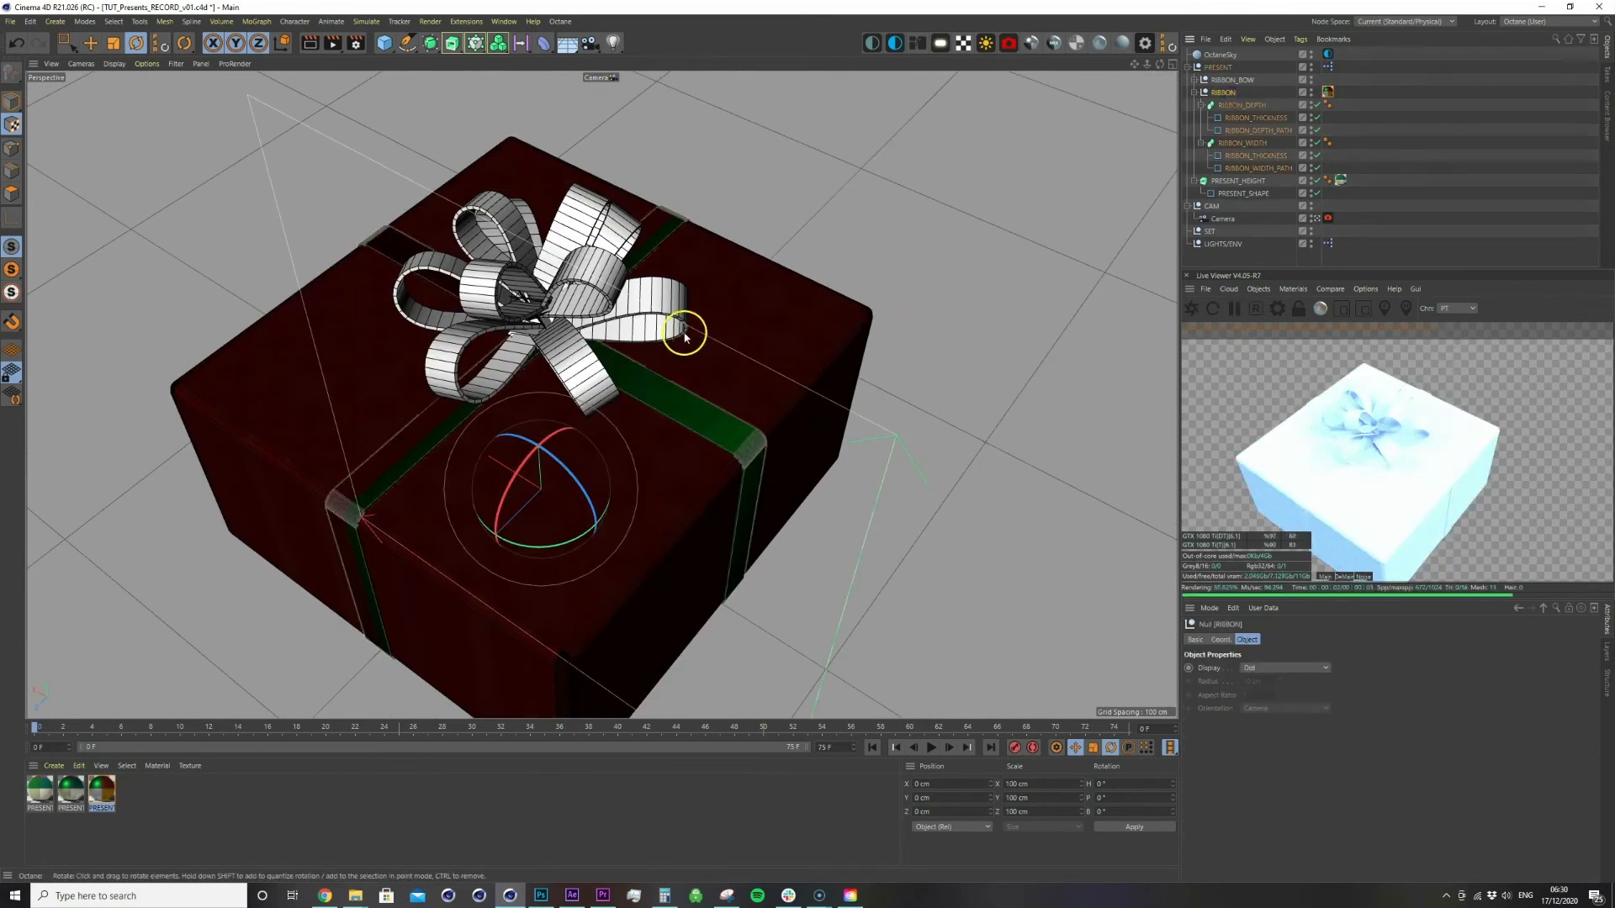
click(13, 109)
drag(517, 471, 576, 418)
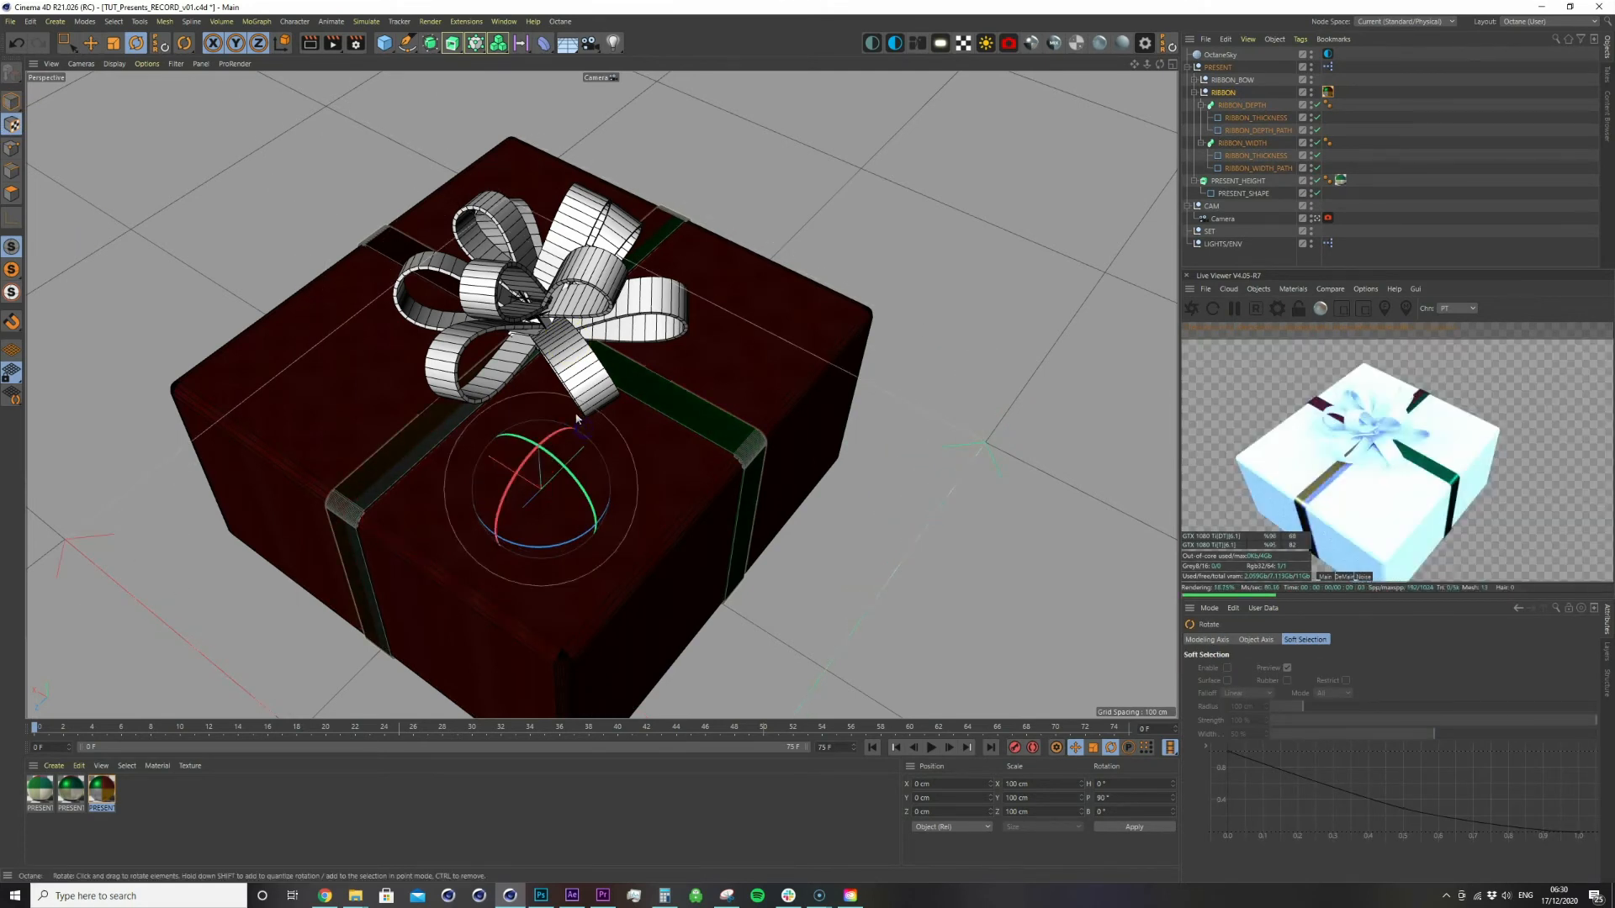
Set the ribbon texture projection's X and Y scale to 400 cm and its X and Z position to 200 cm
drag(1037, 787, 919, 784)
text(400)
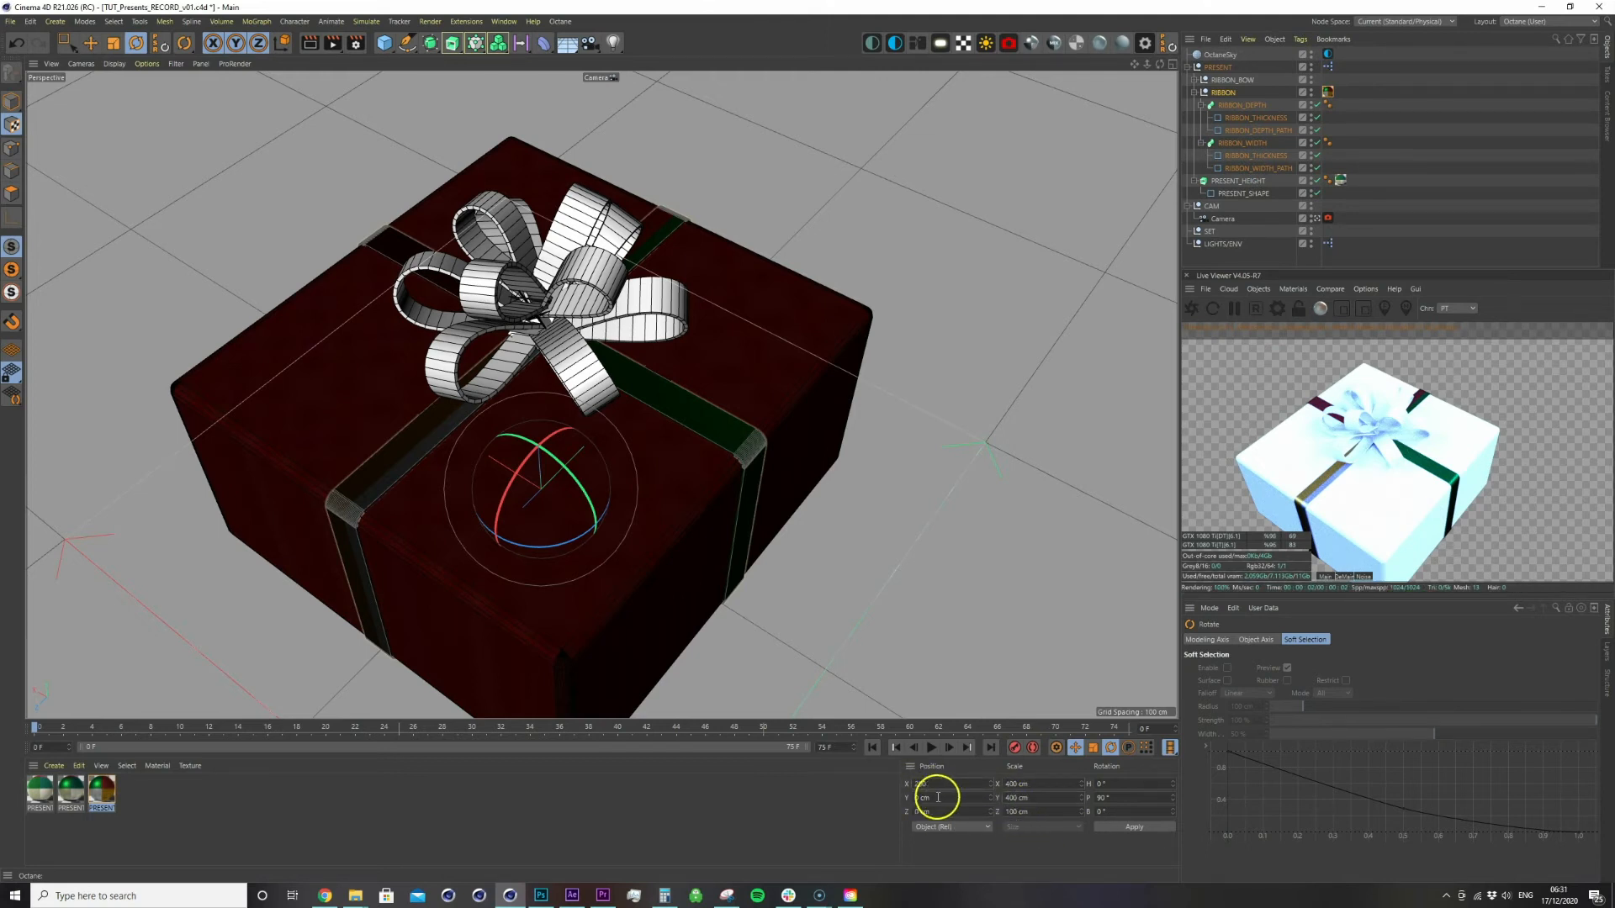
click(1127, 827)
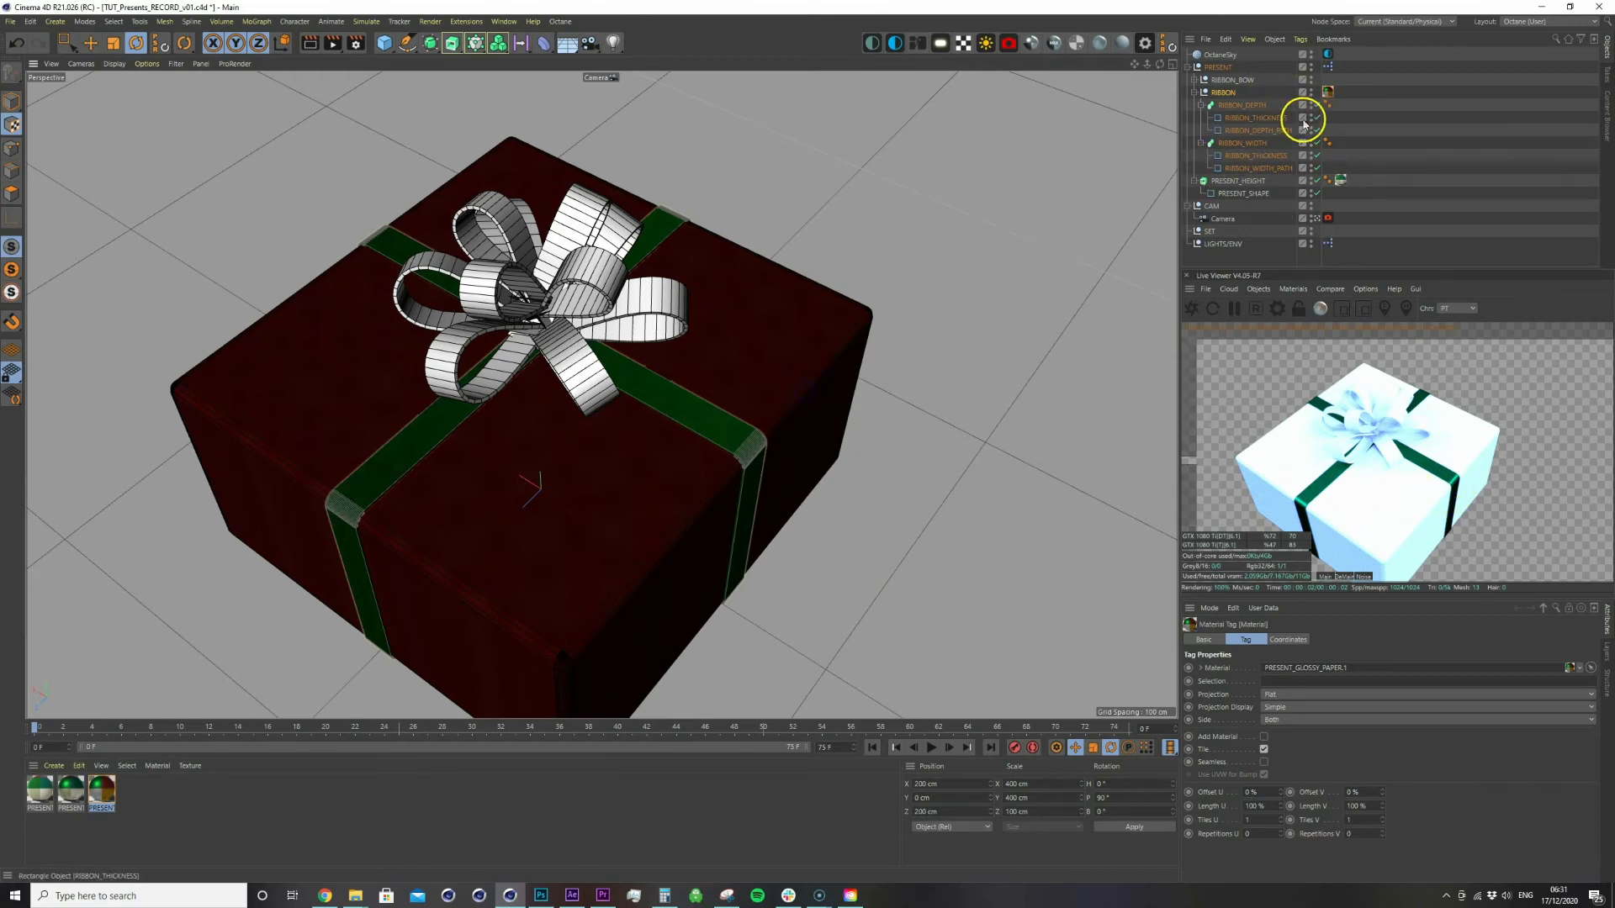
Open PRESENT's XPresso network and move its window clear of the object list and attributes
click(1331, 70)
double_click(1331, 70)
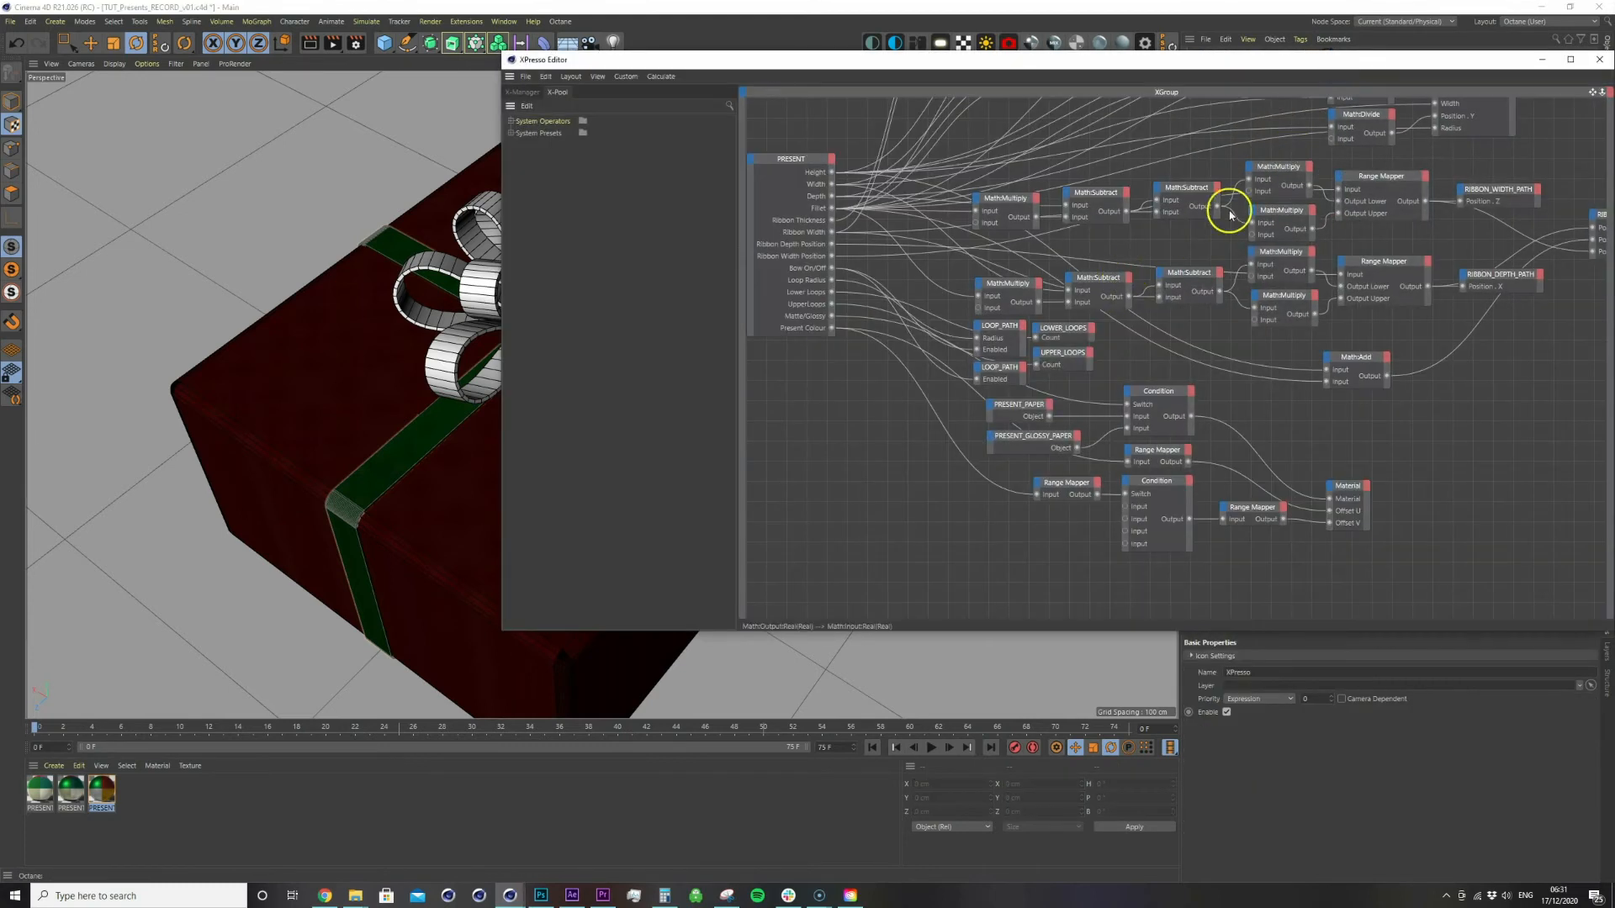
drag(1169, 70, 735, 114)
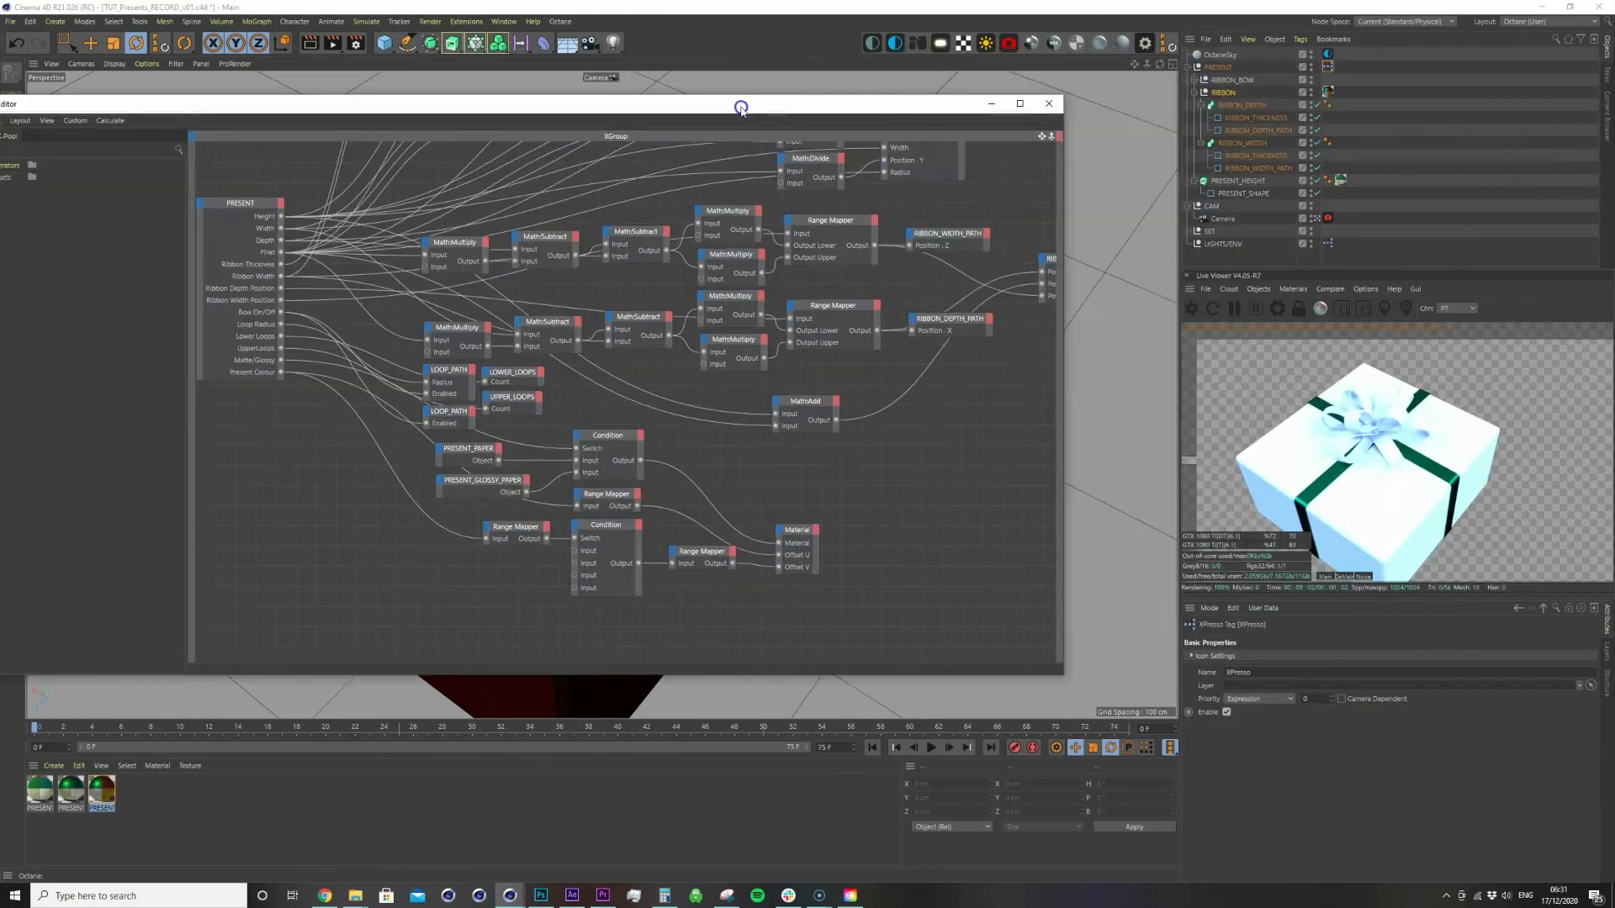
Add an integer user data entry named Ribbon Colour below Present Colour on PRESENT, with a maximum of 3
click(1218, 67)
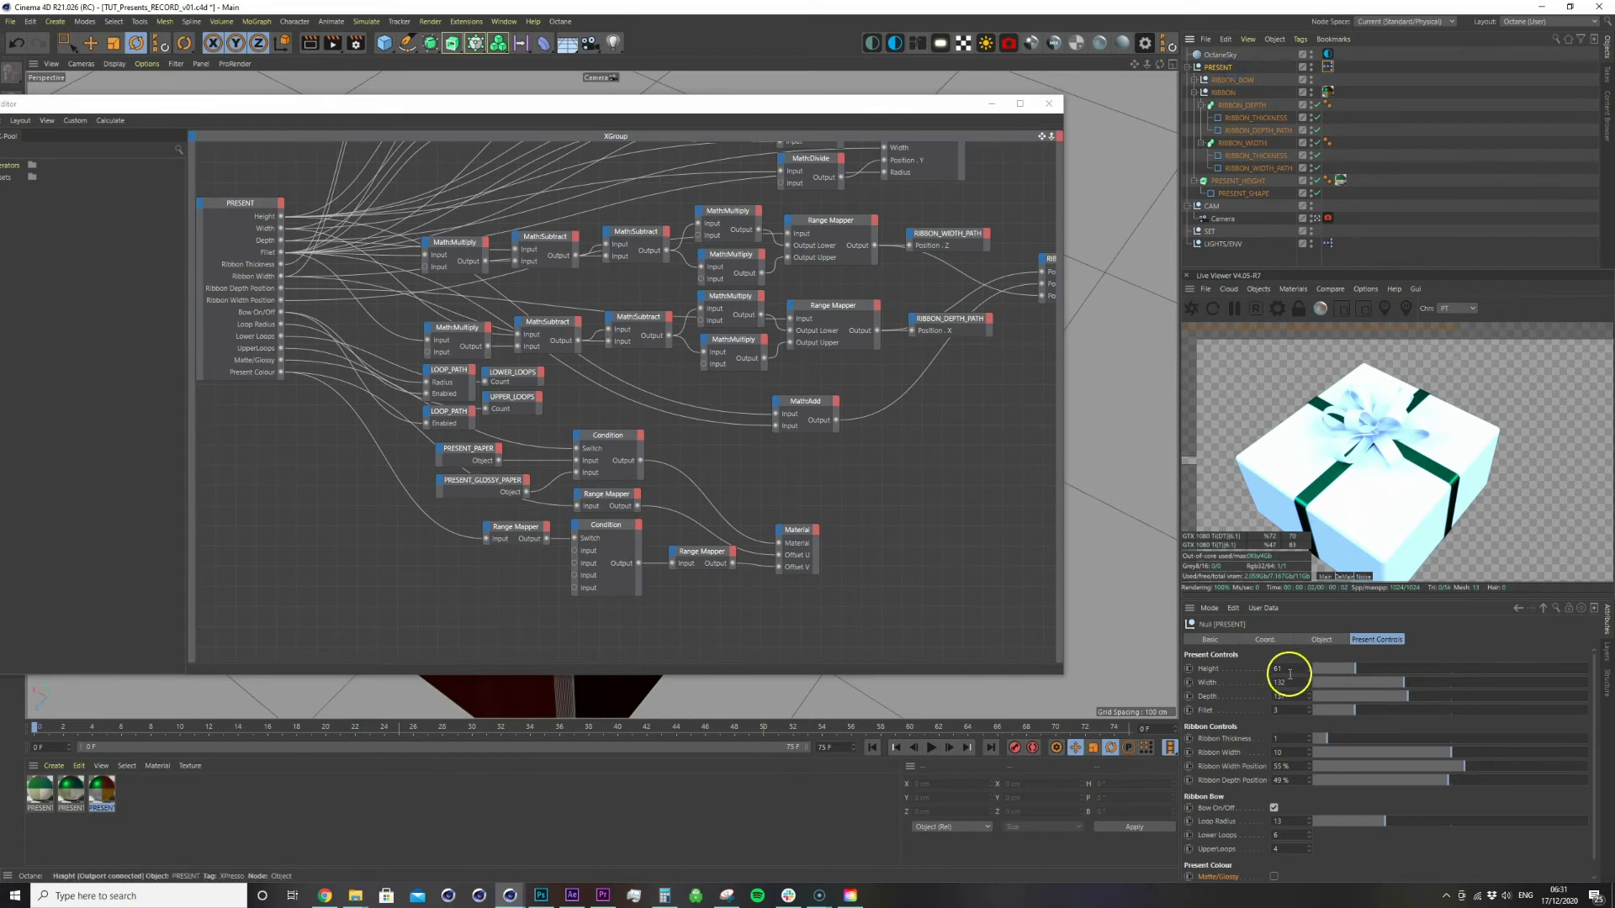
click(1264, 607)
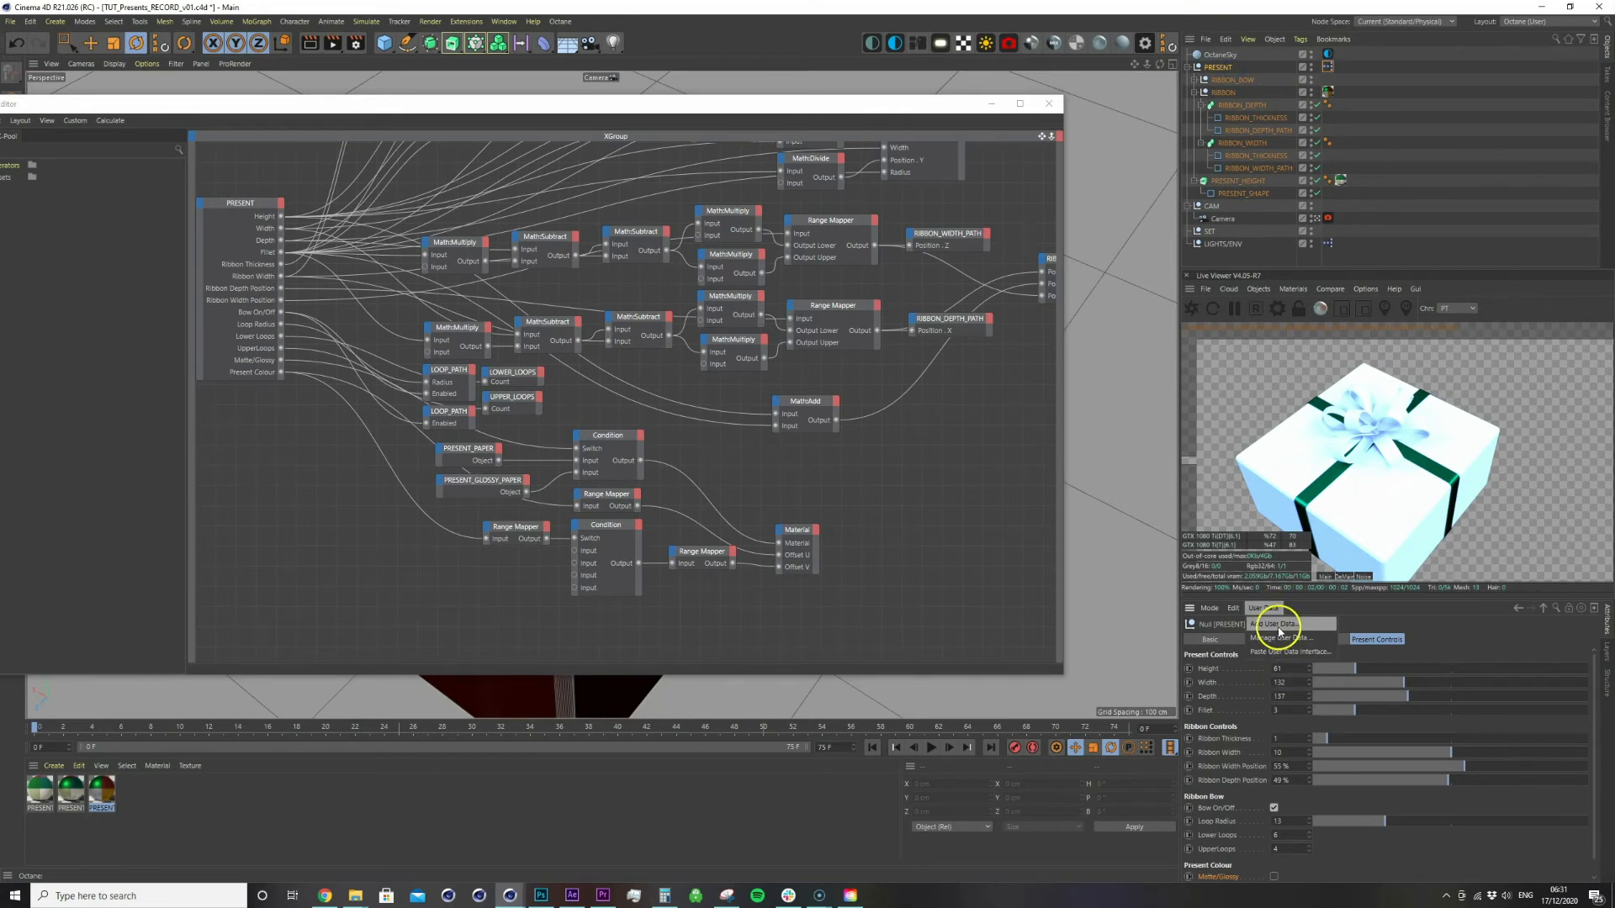
click(1278, 638)
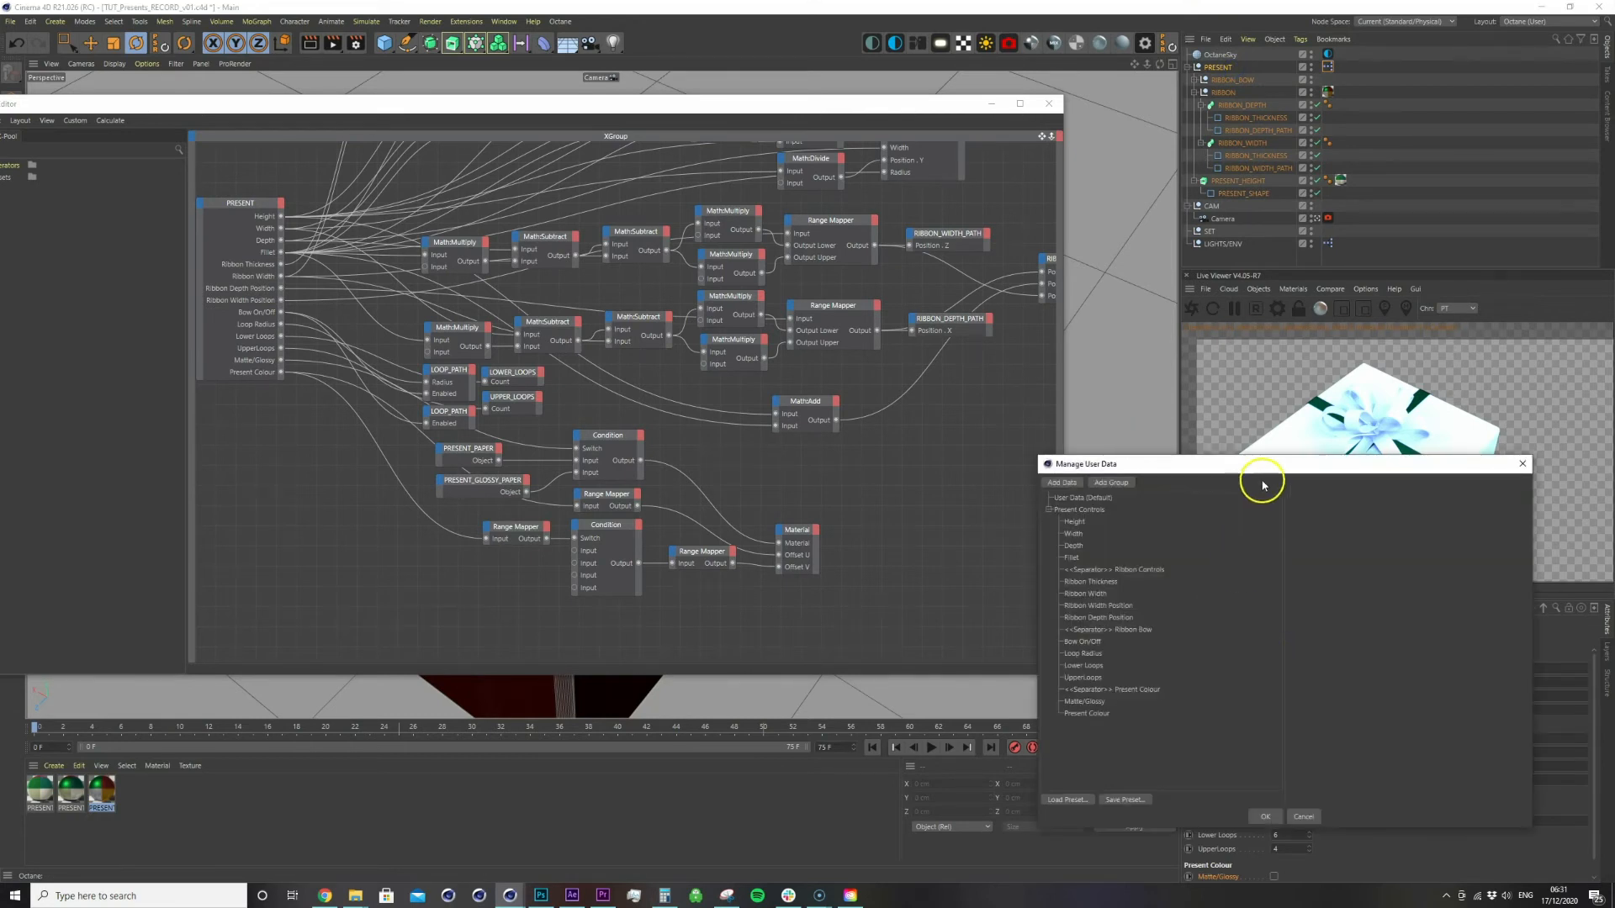
drag(1254, 477, 1043, 388)
click(852, 635)
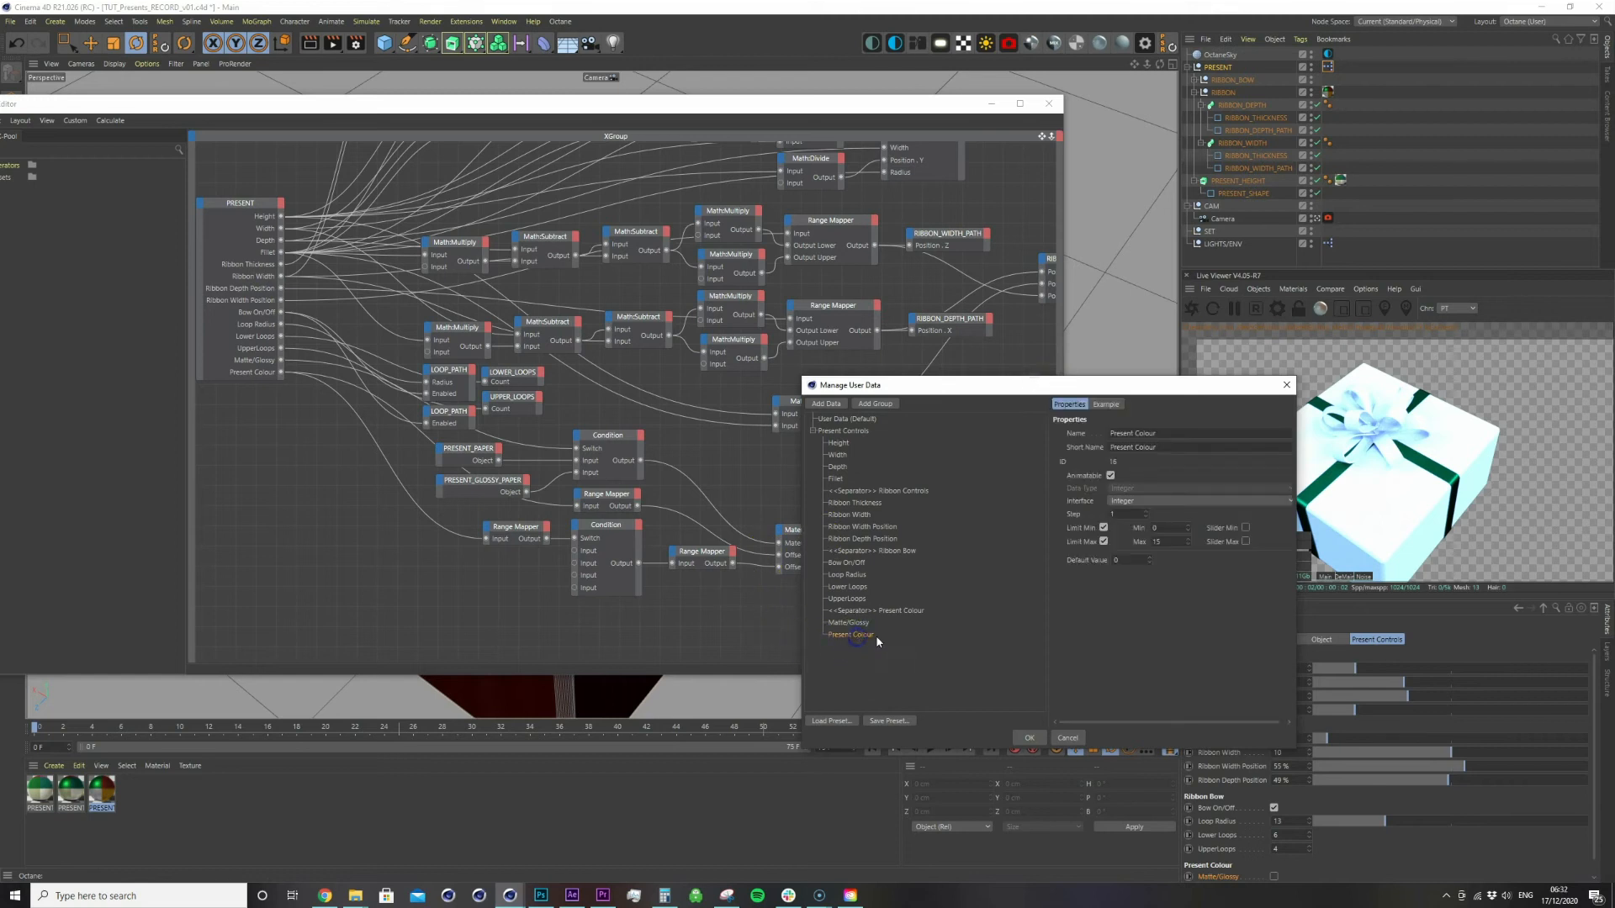
click(826, 404)
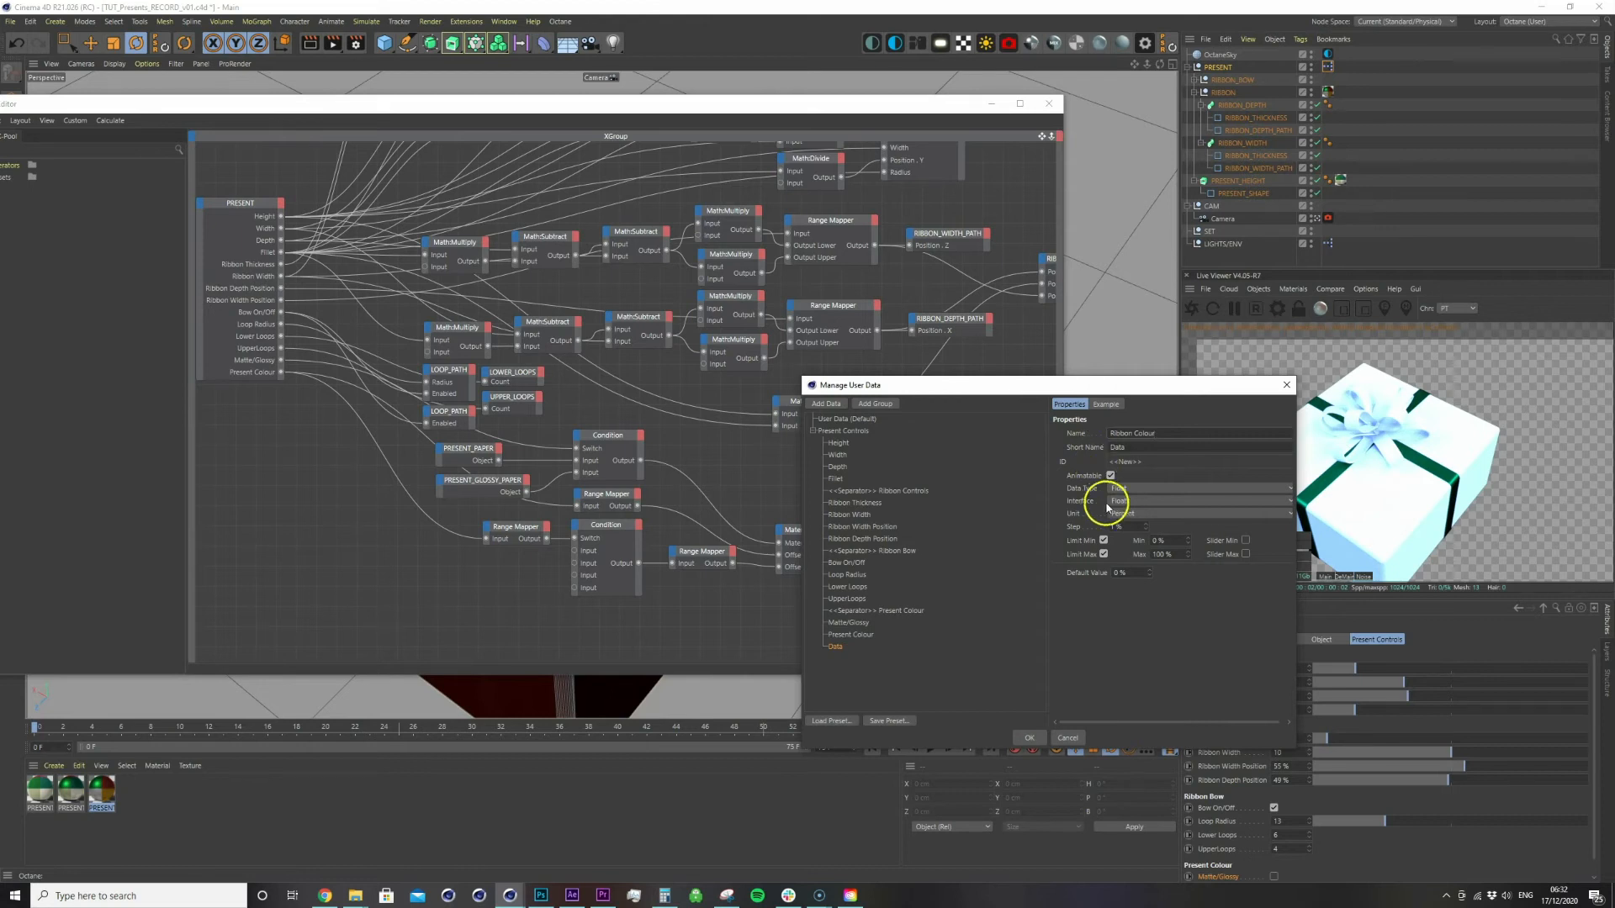
click(1127, 488)
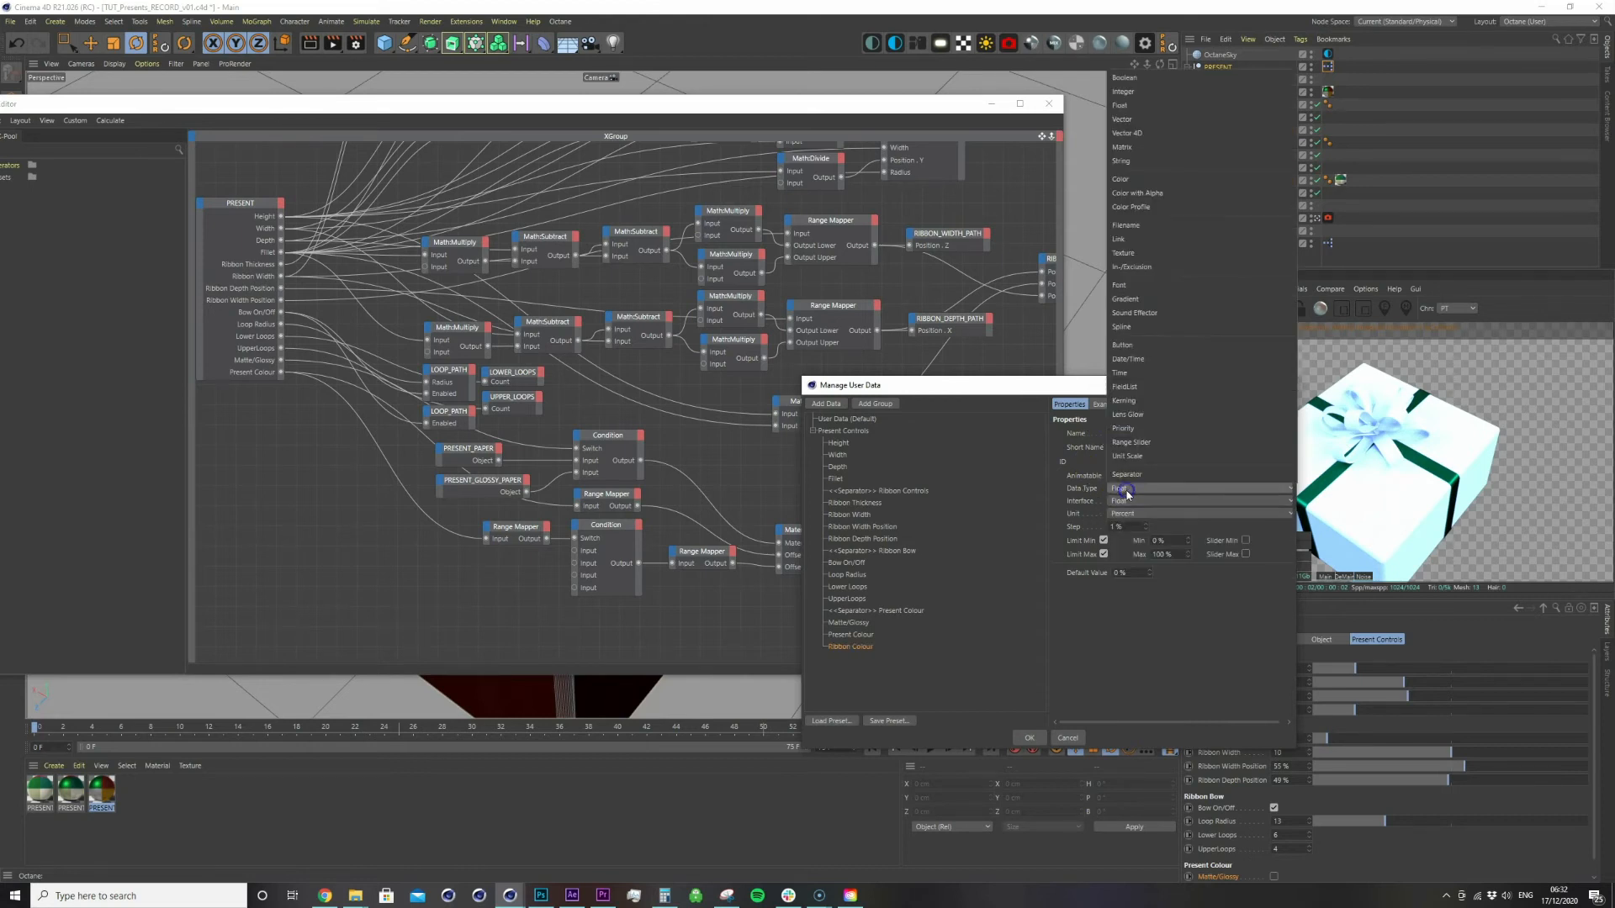
click(1122, 91)
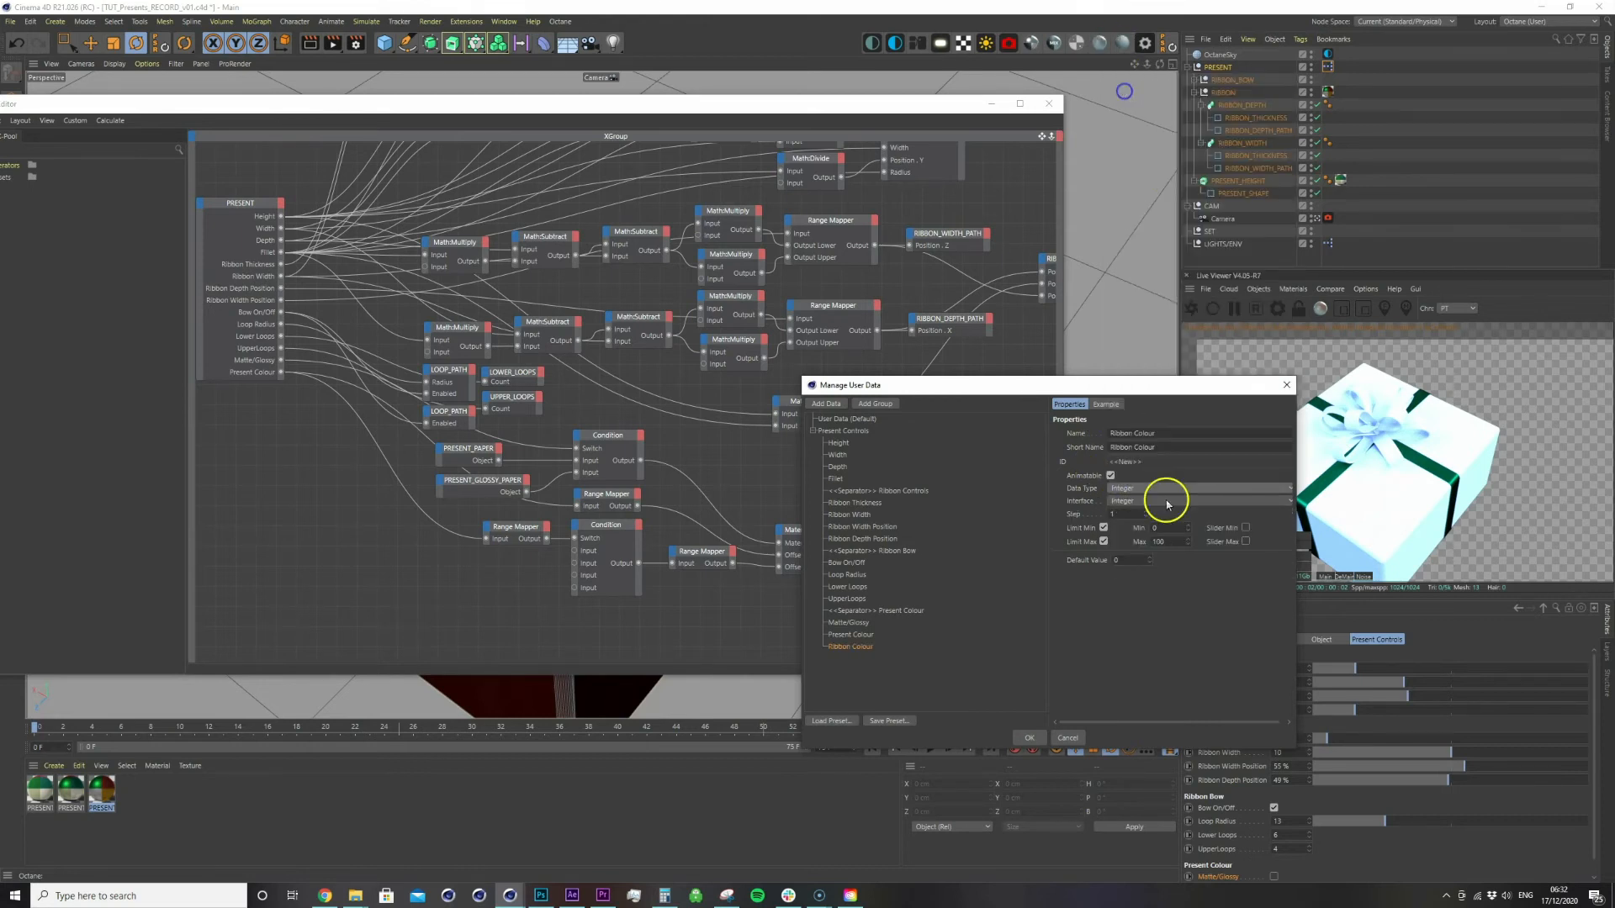
click(1150, 541)
text(3)
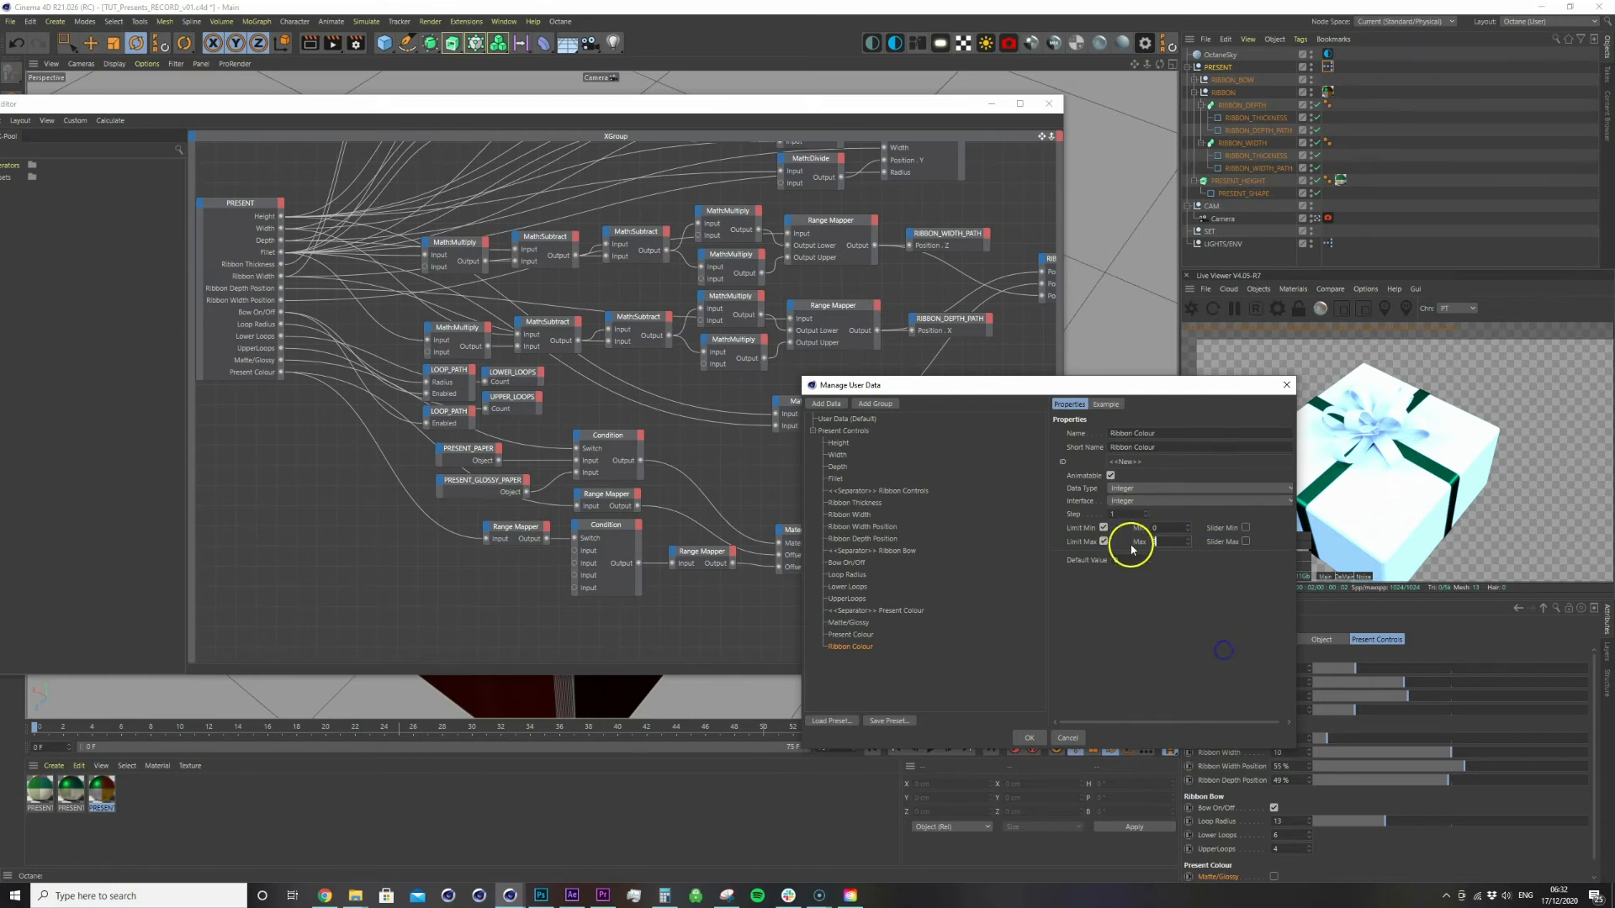
click(1036, 740)
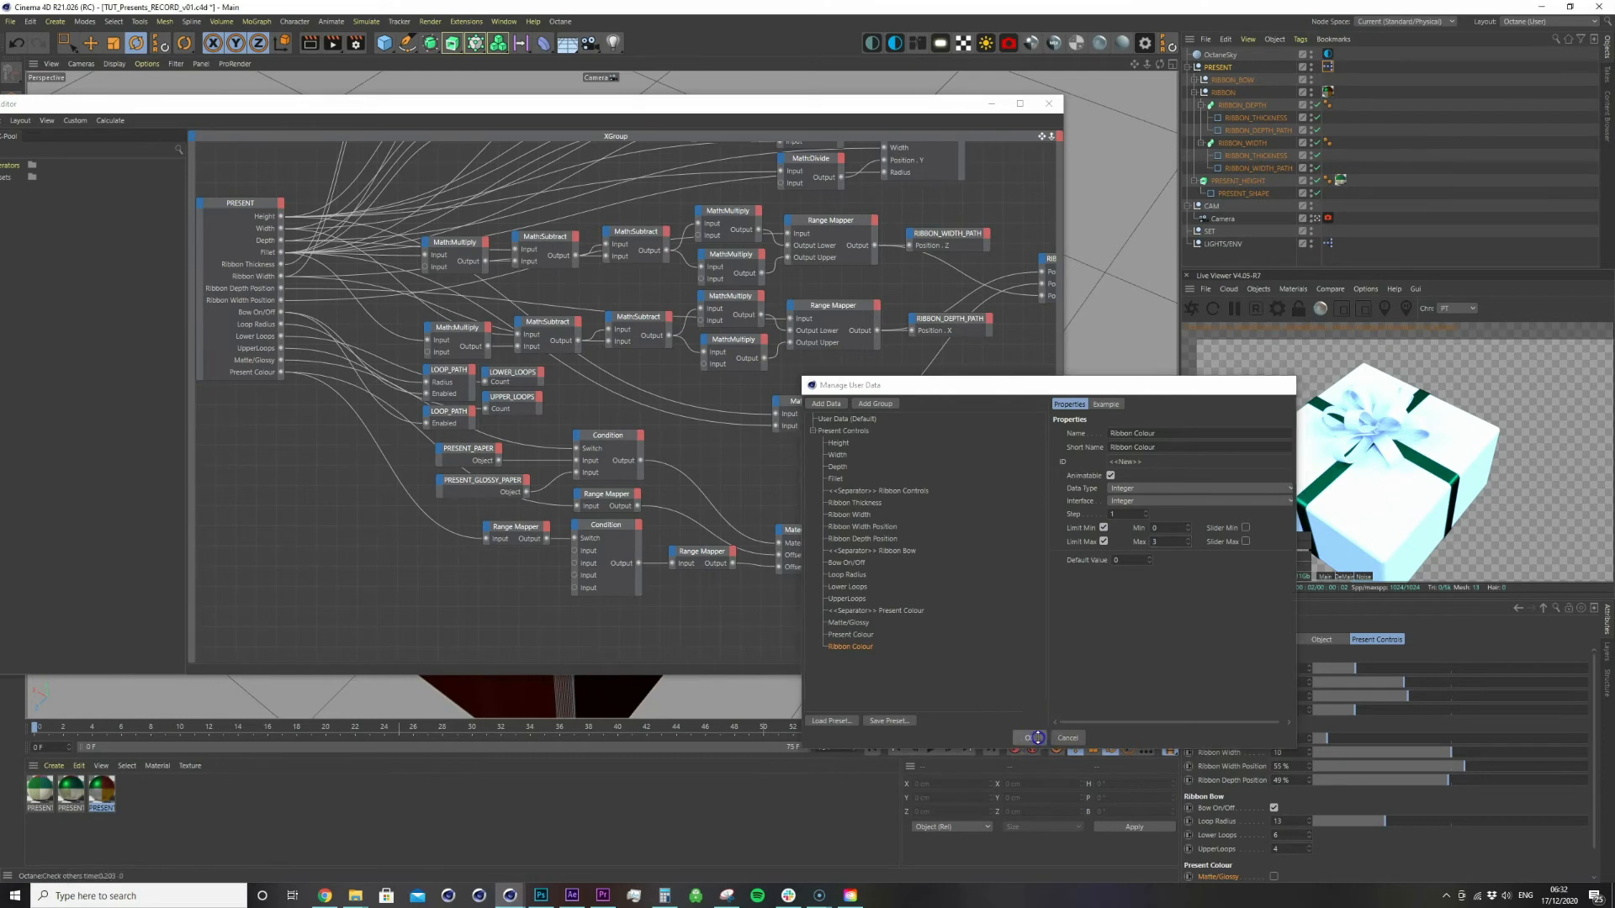
Add a Ribbon Colour output port to the PRESENT node
click(253, 203)
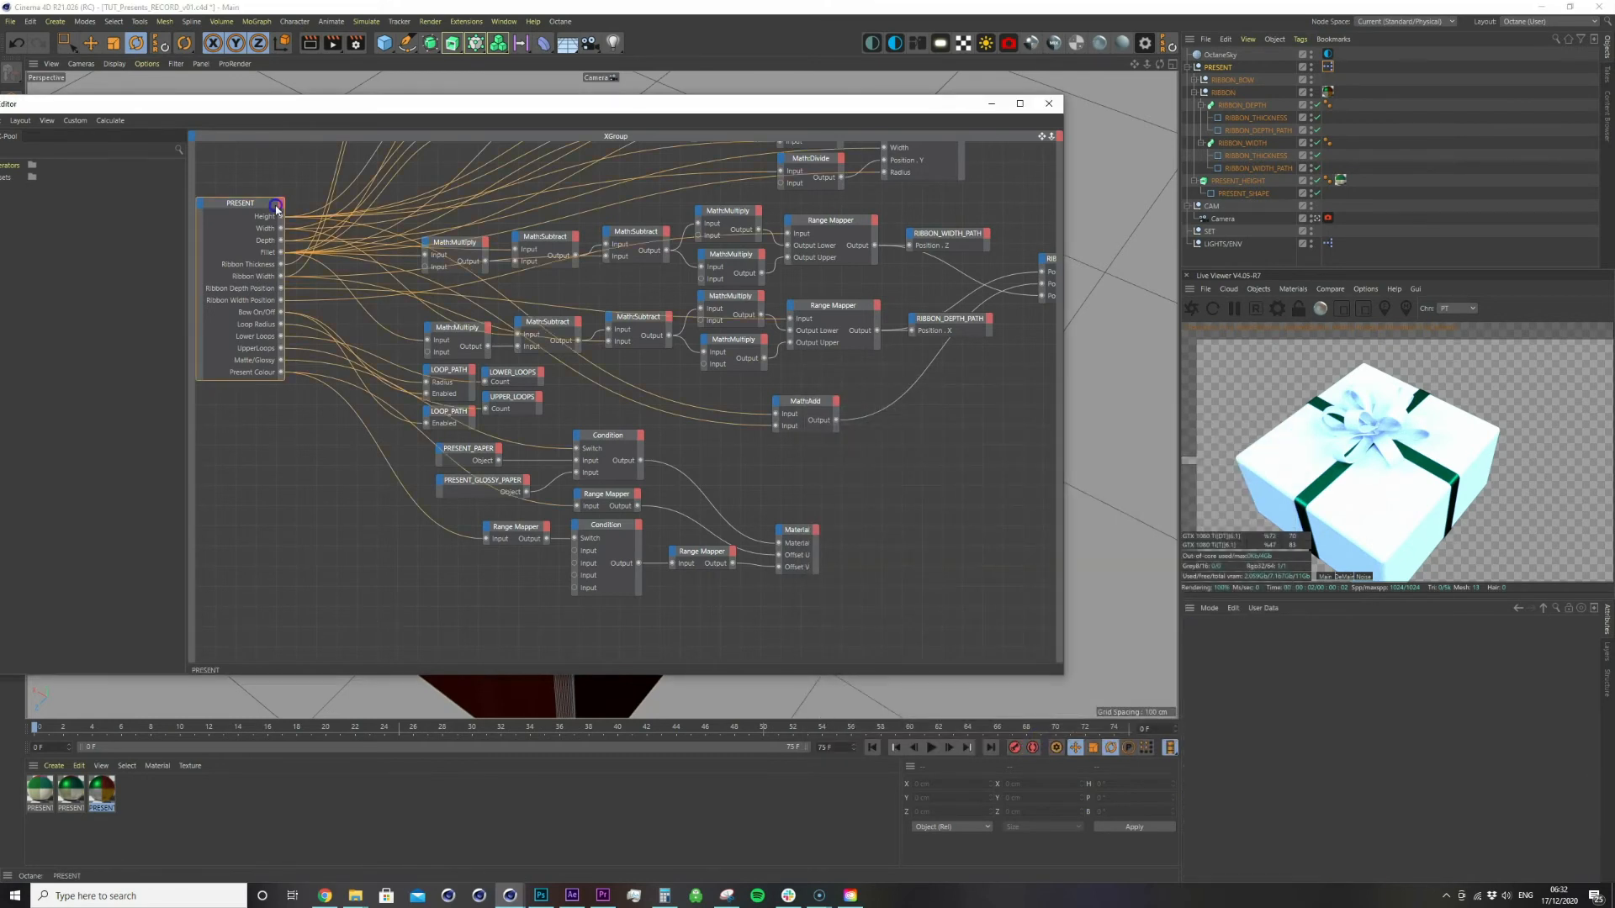
click(280, 205)
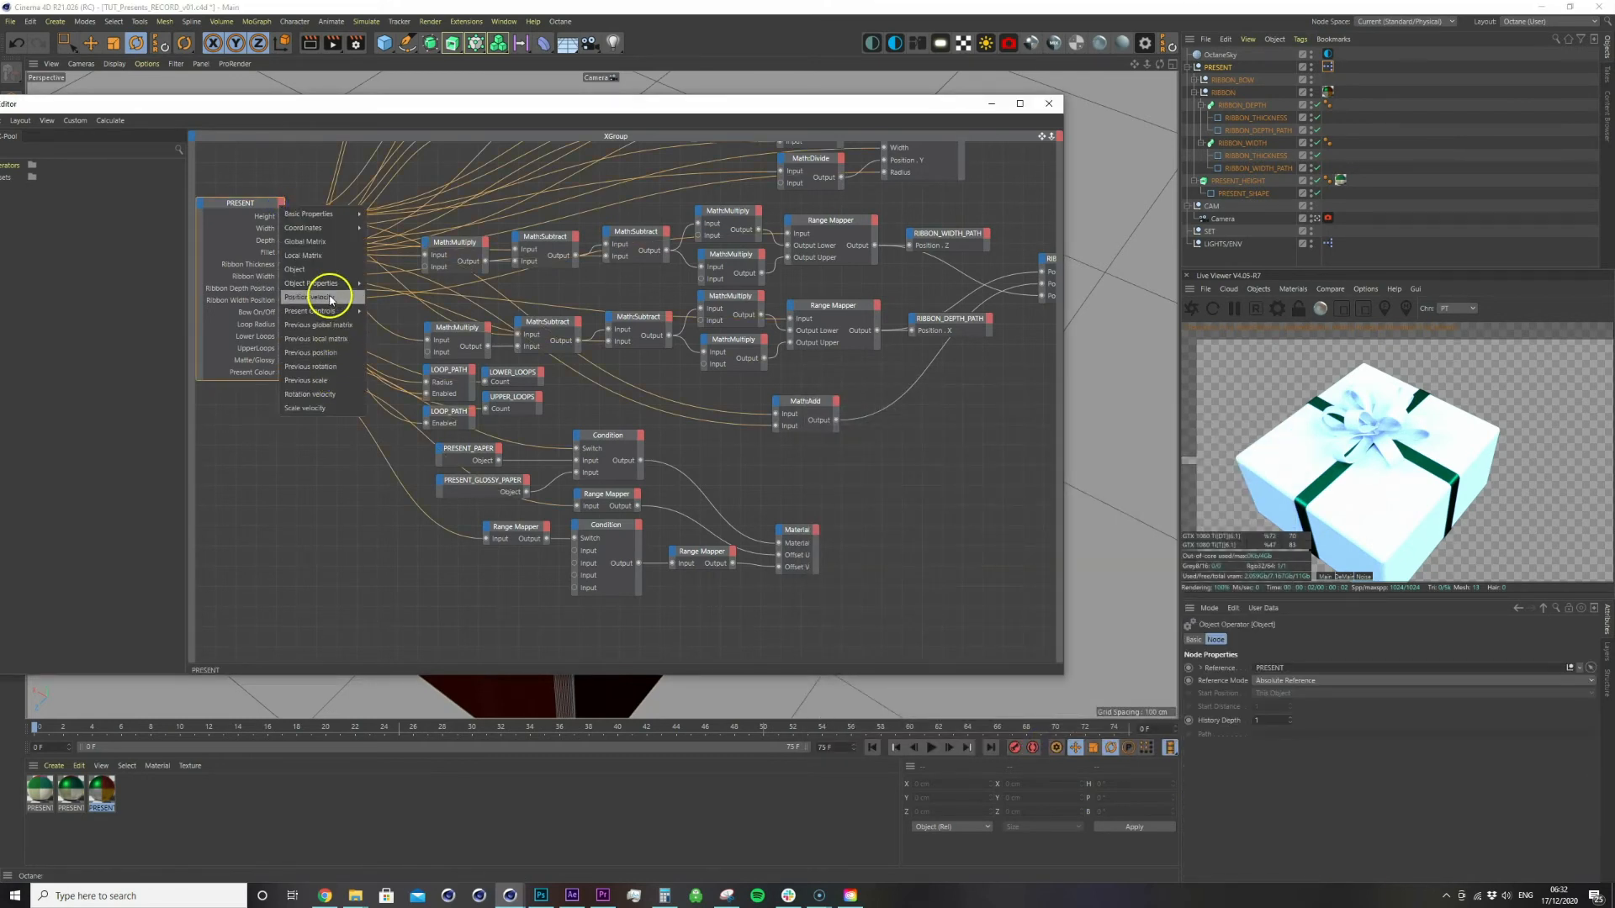
mouse_move(336, 313)
click(402, 422)
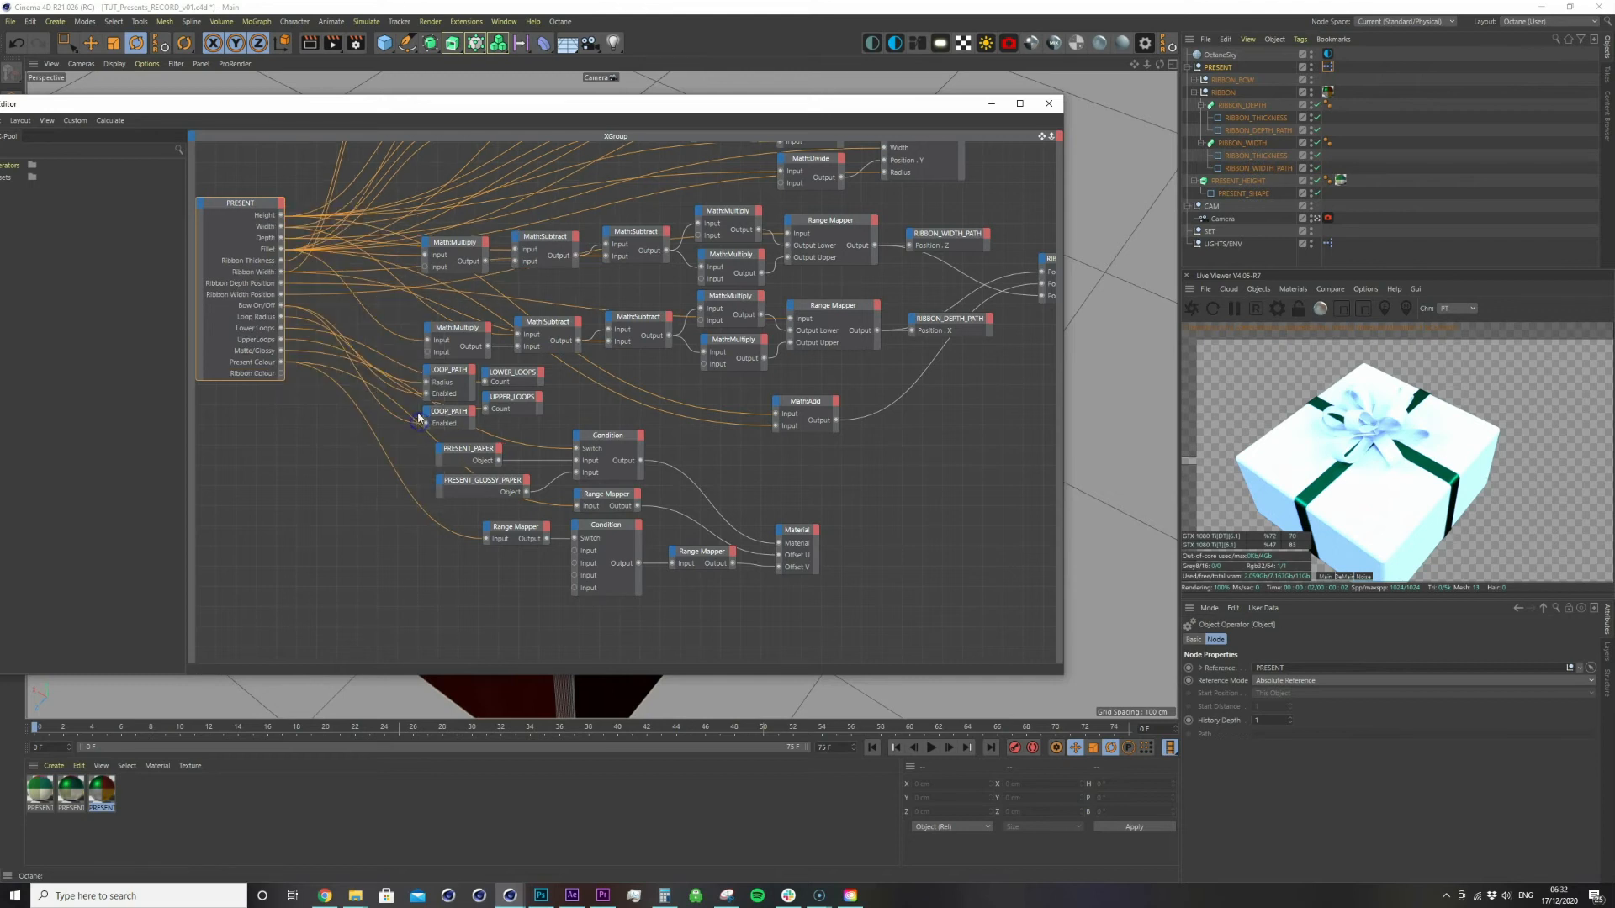
click(538, 433)
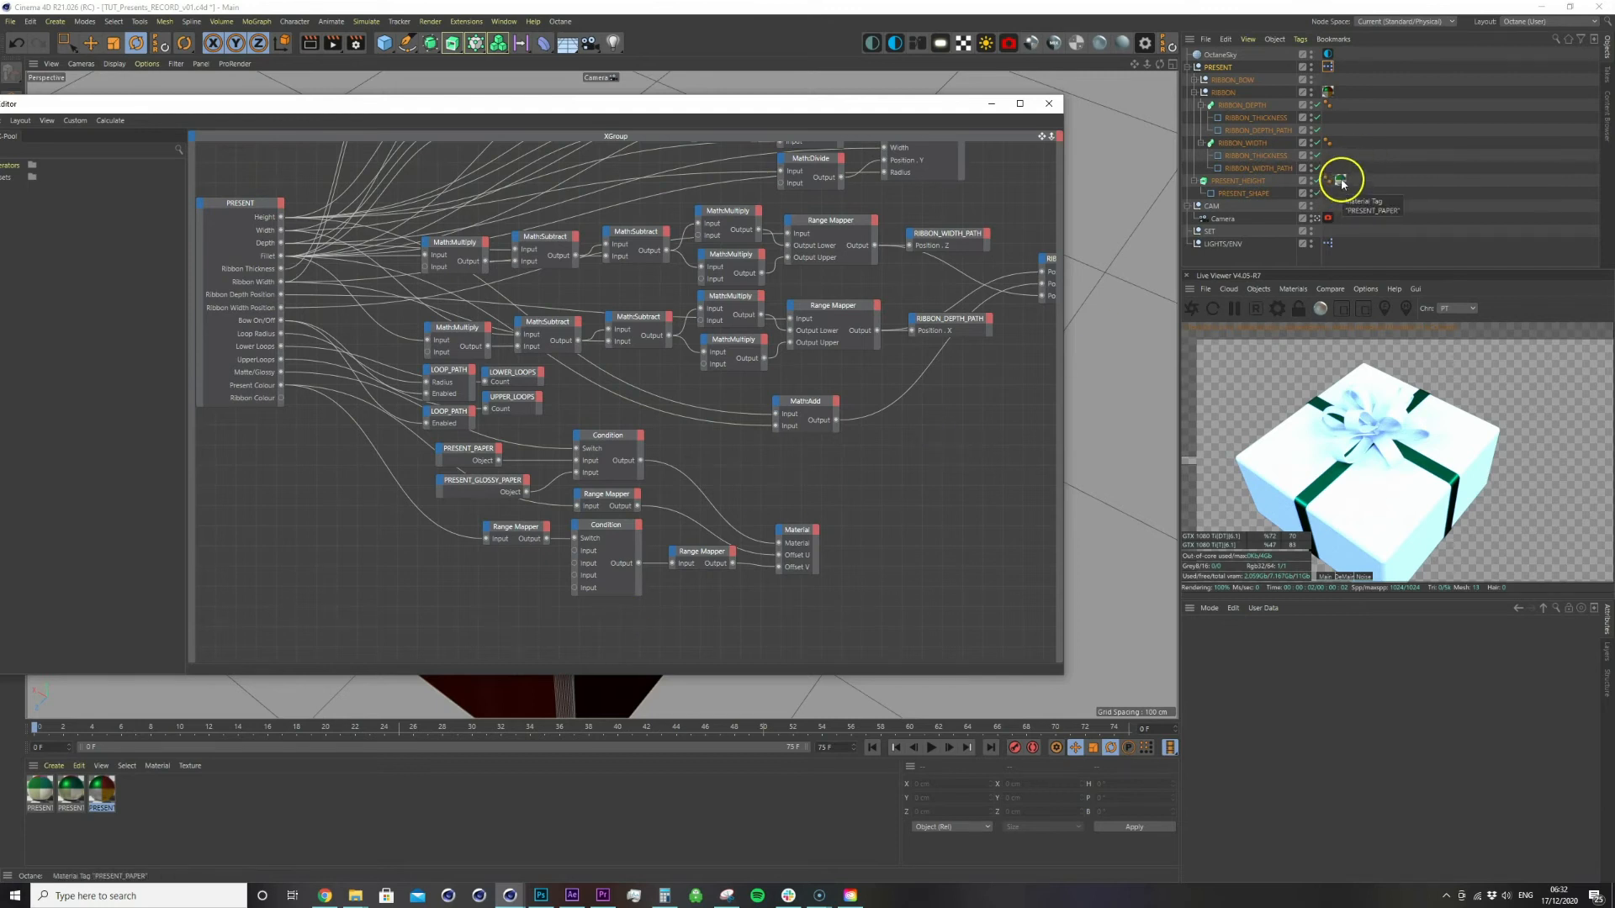
Add the RIBBON material tag to the XPresso network with Material, Offset U and Offset V inputs, placed below the existing Material node
drag(1328, 94, 1284, 198)
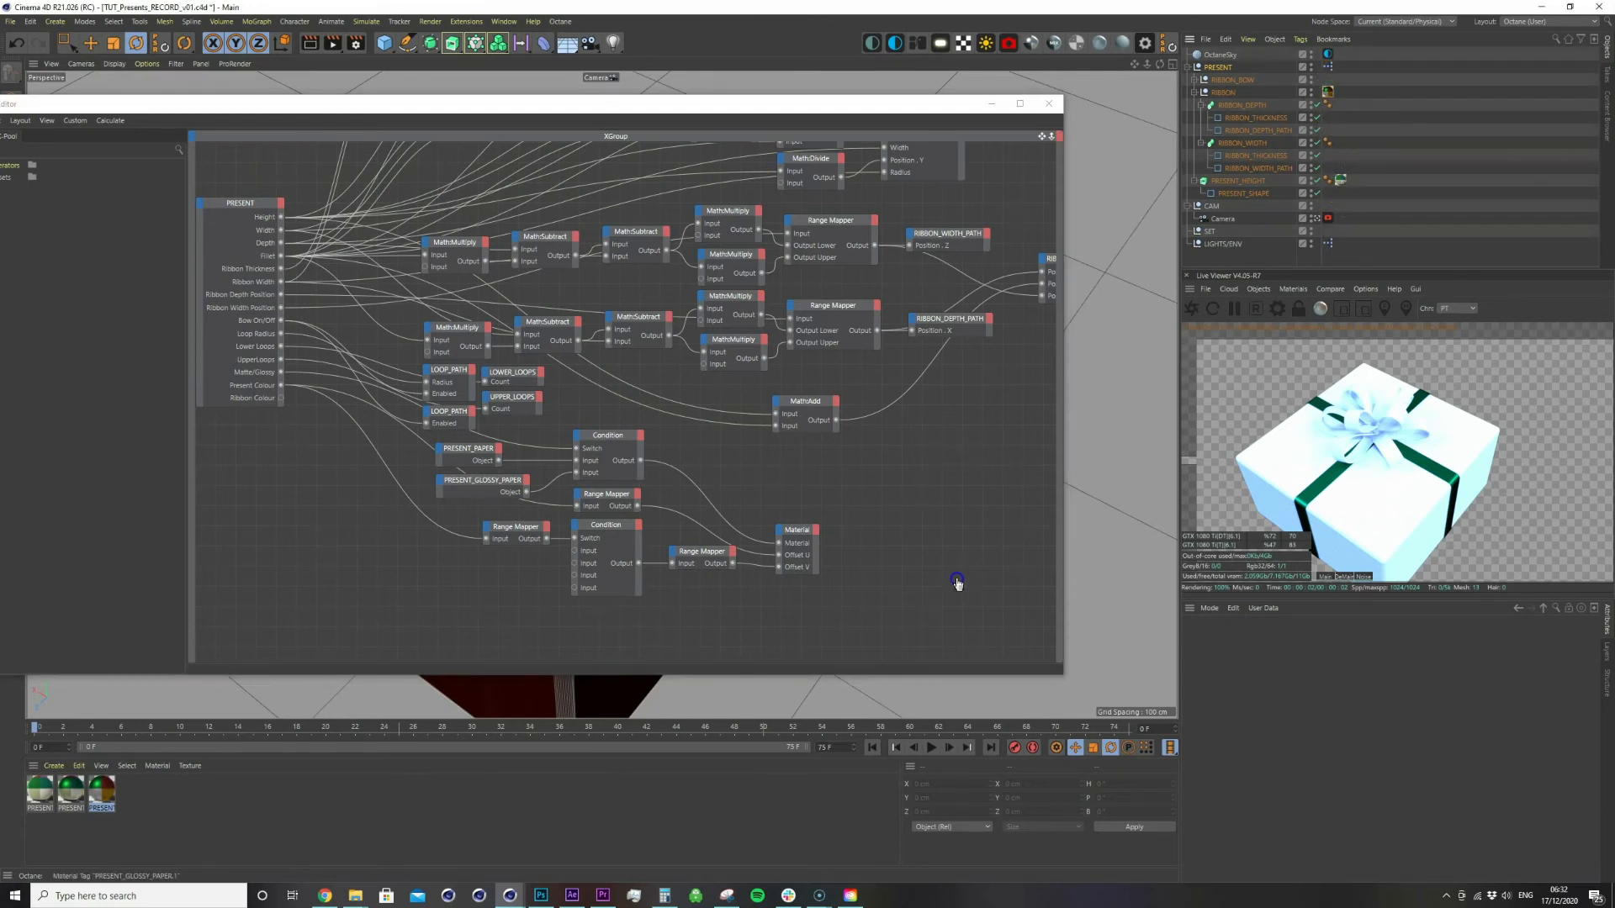
drag(957, 582, 746, 640)
click(751, 636)
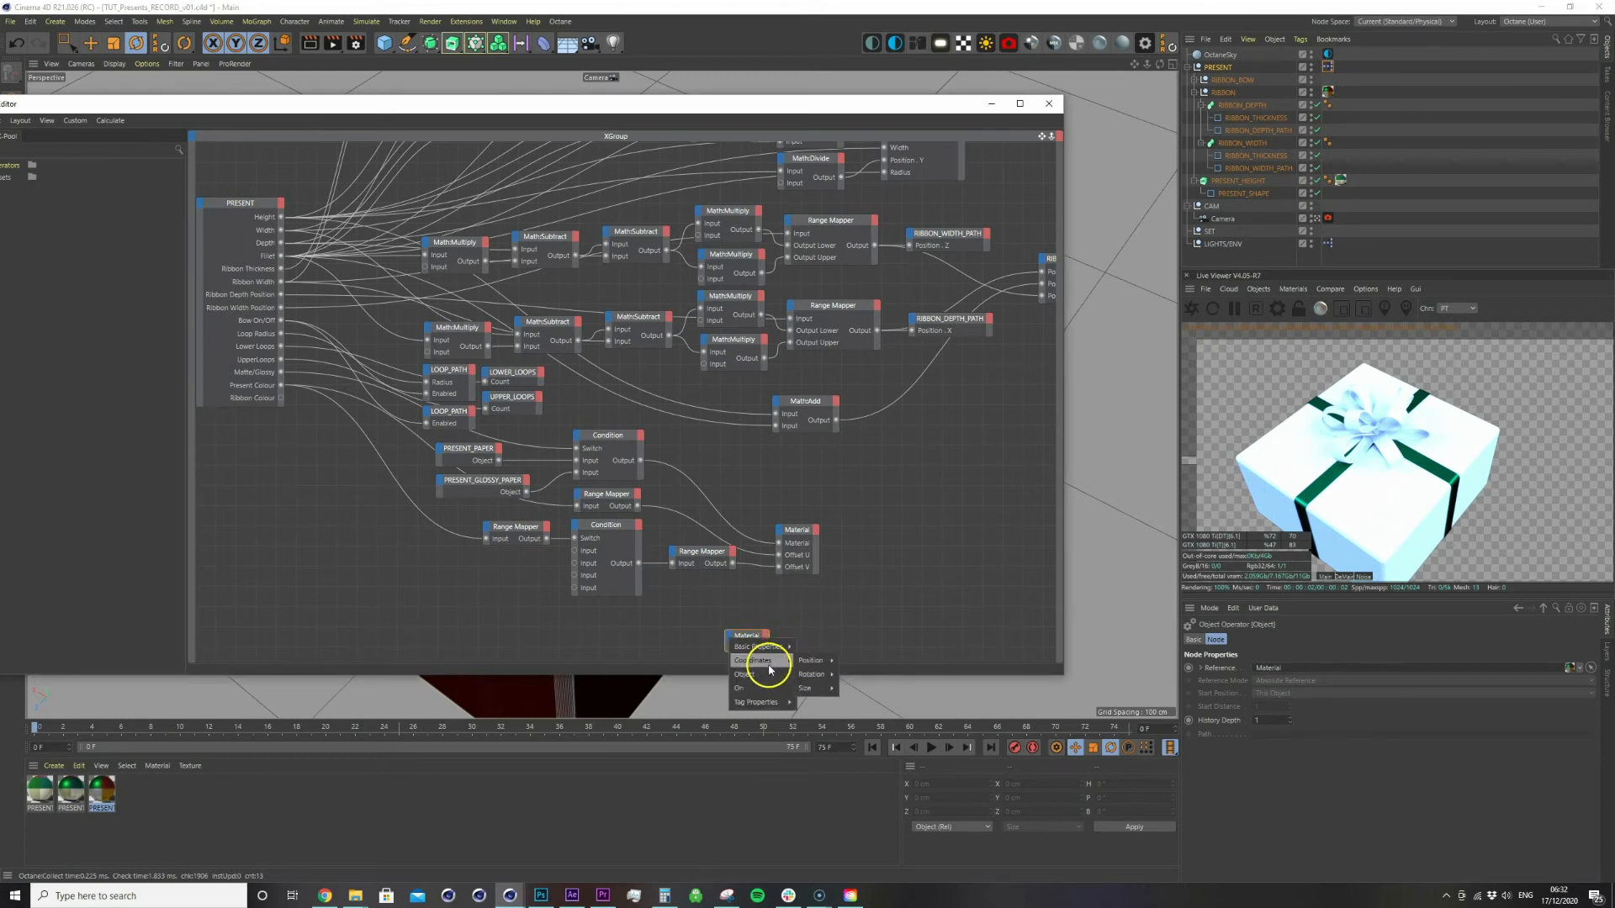
mouse_move(763, 706)
click(810, 693)
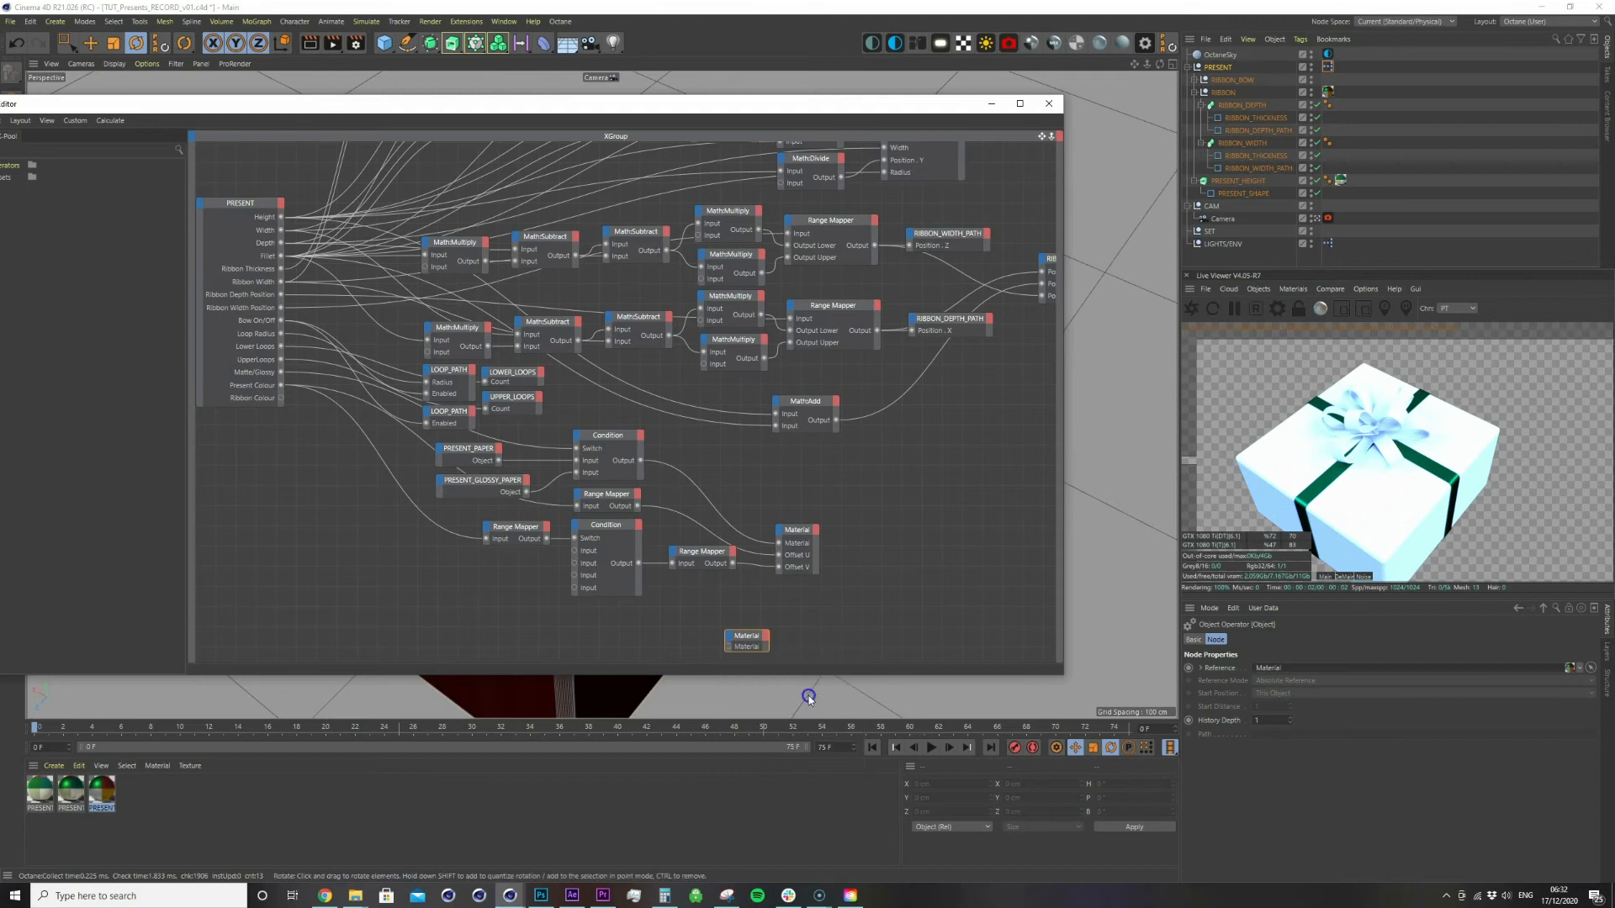
click(751, 643)
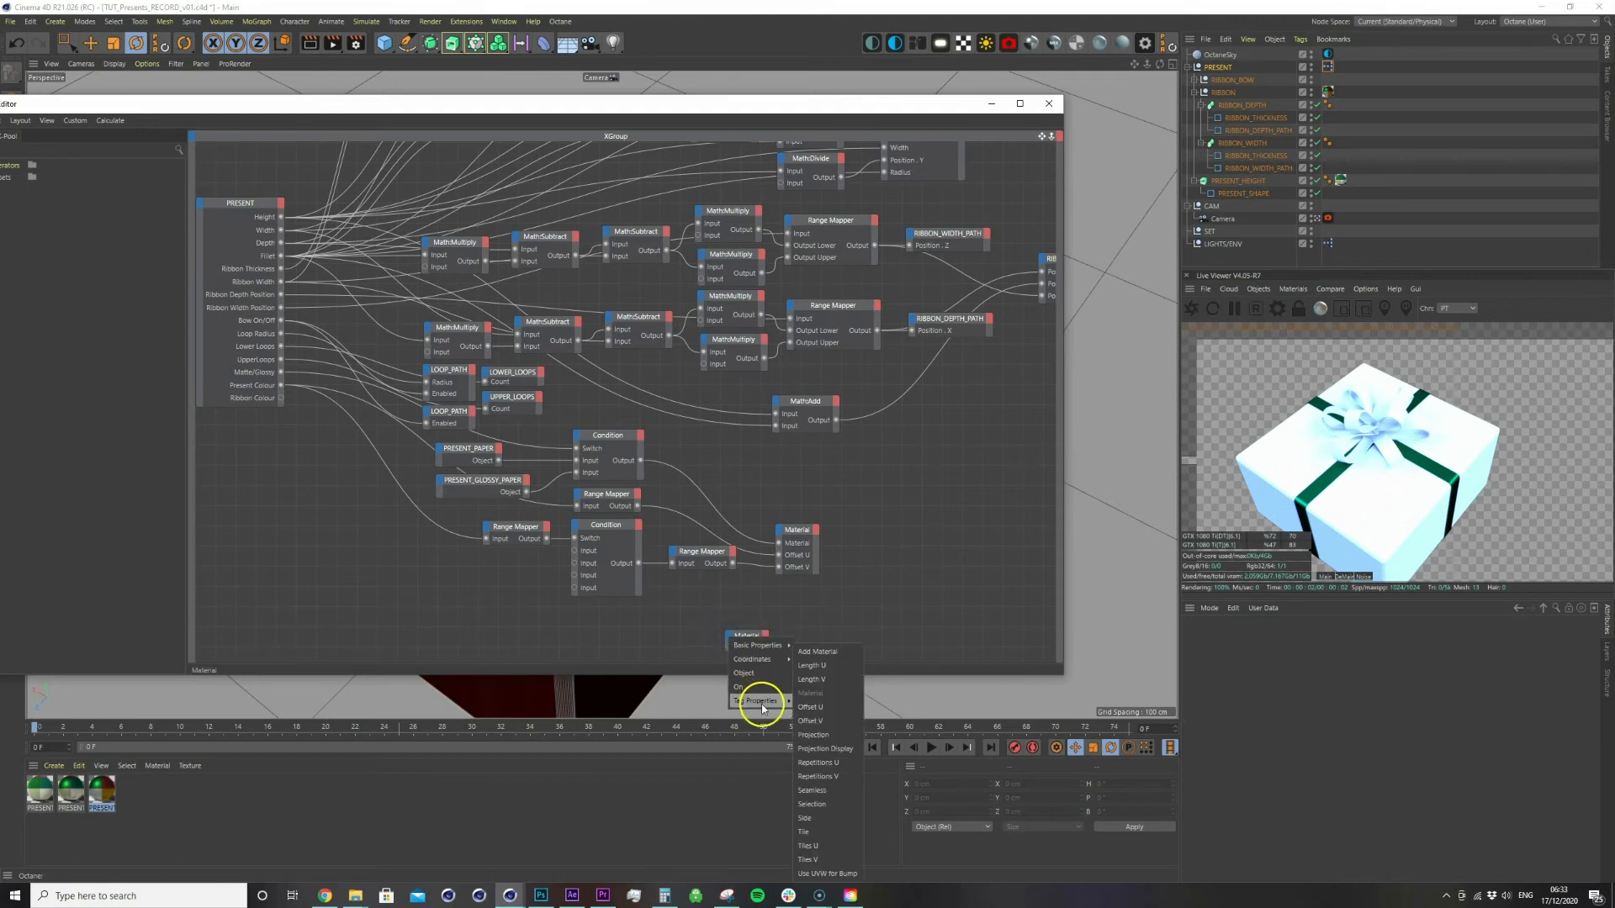
click(810, 705)
click(730, 637)
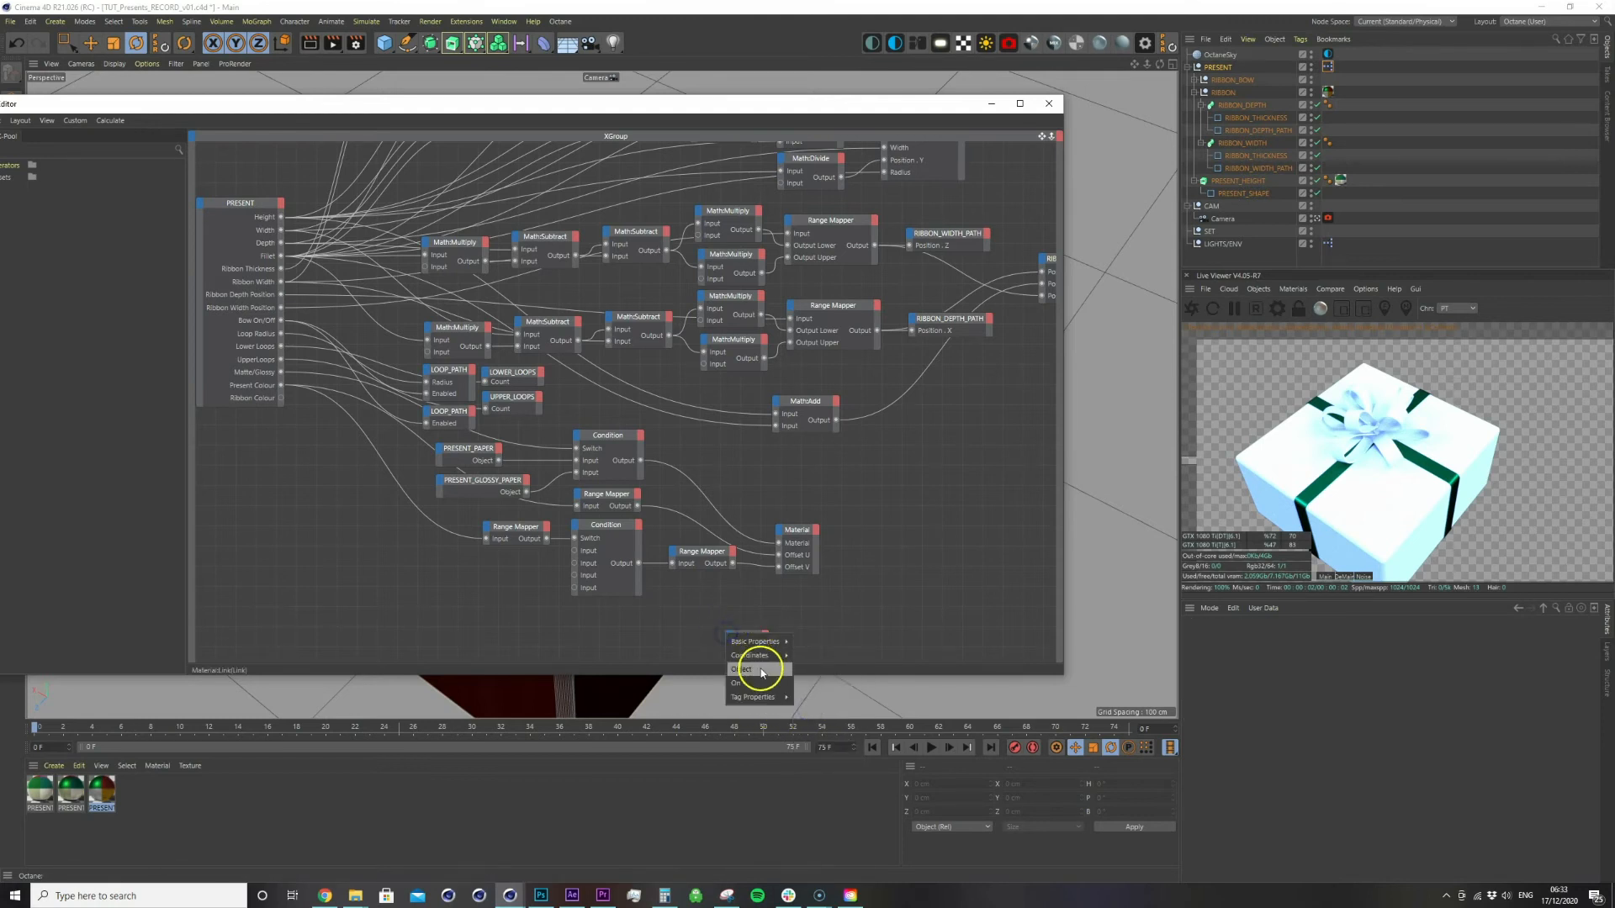
click(812, 720)
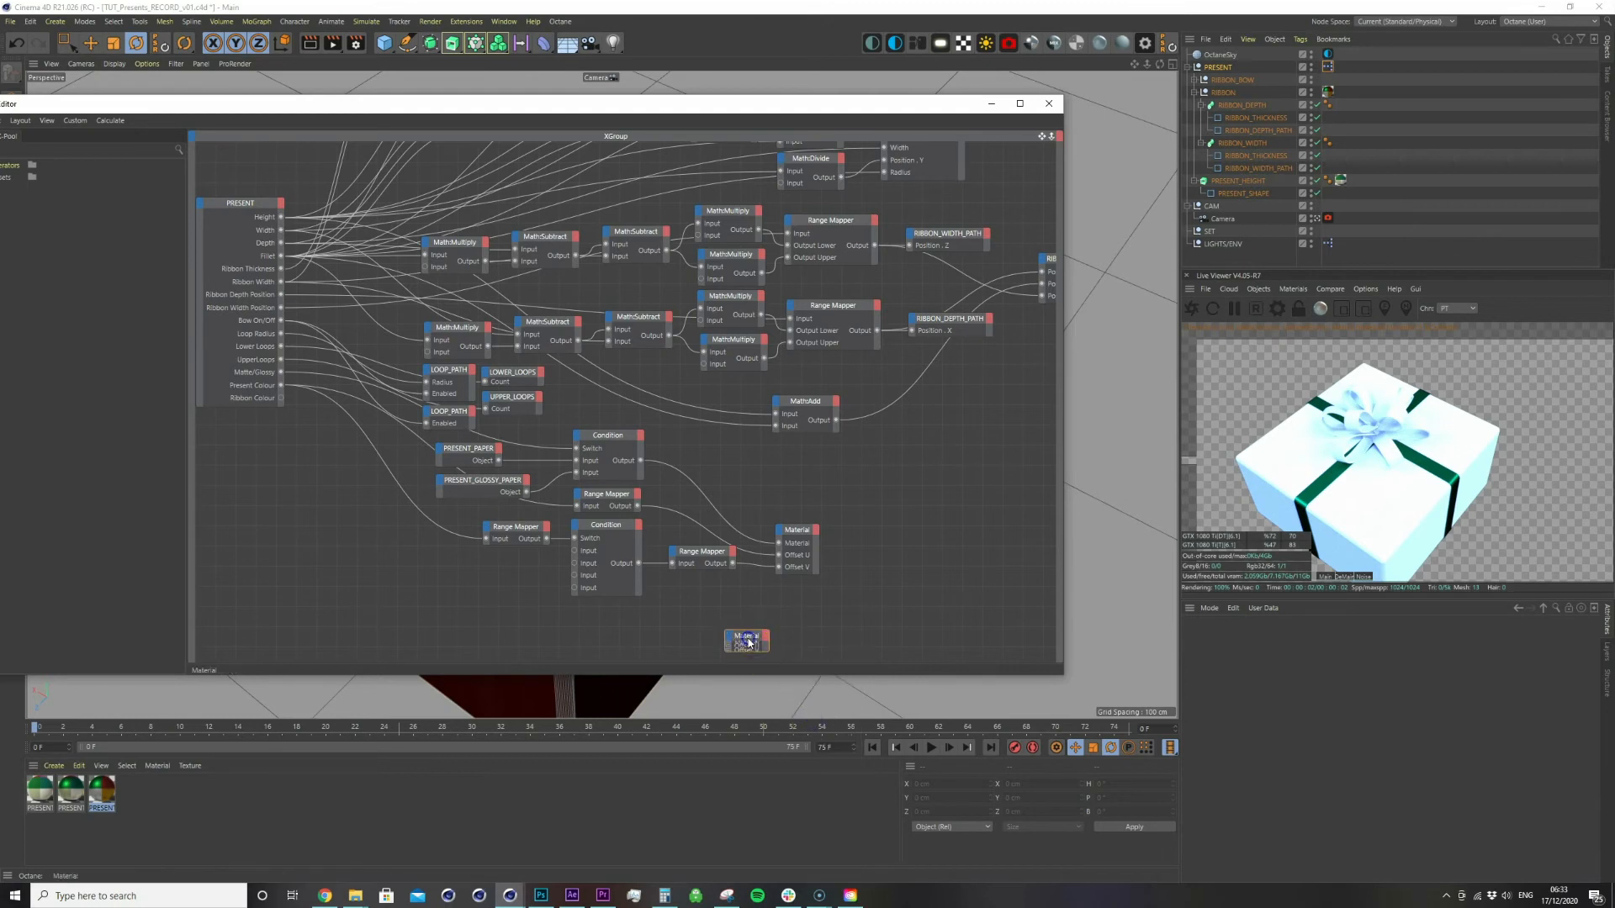
drag(748, 642, 800, 615)
alt+middle_drag(745, 633, 797, 568)
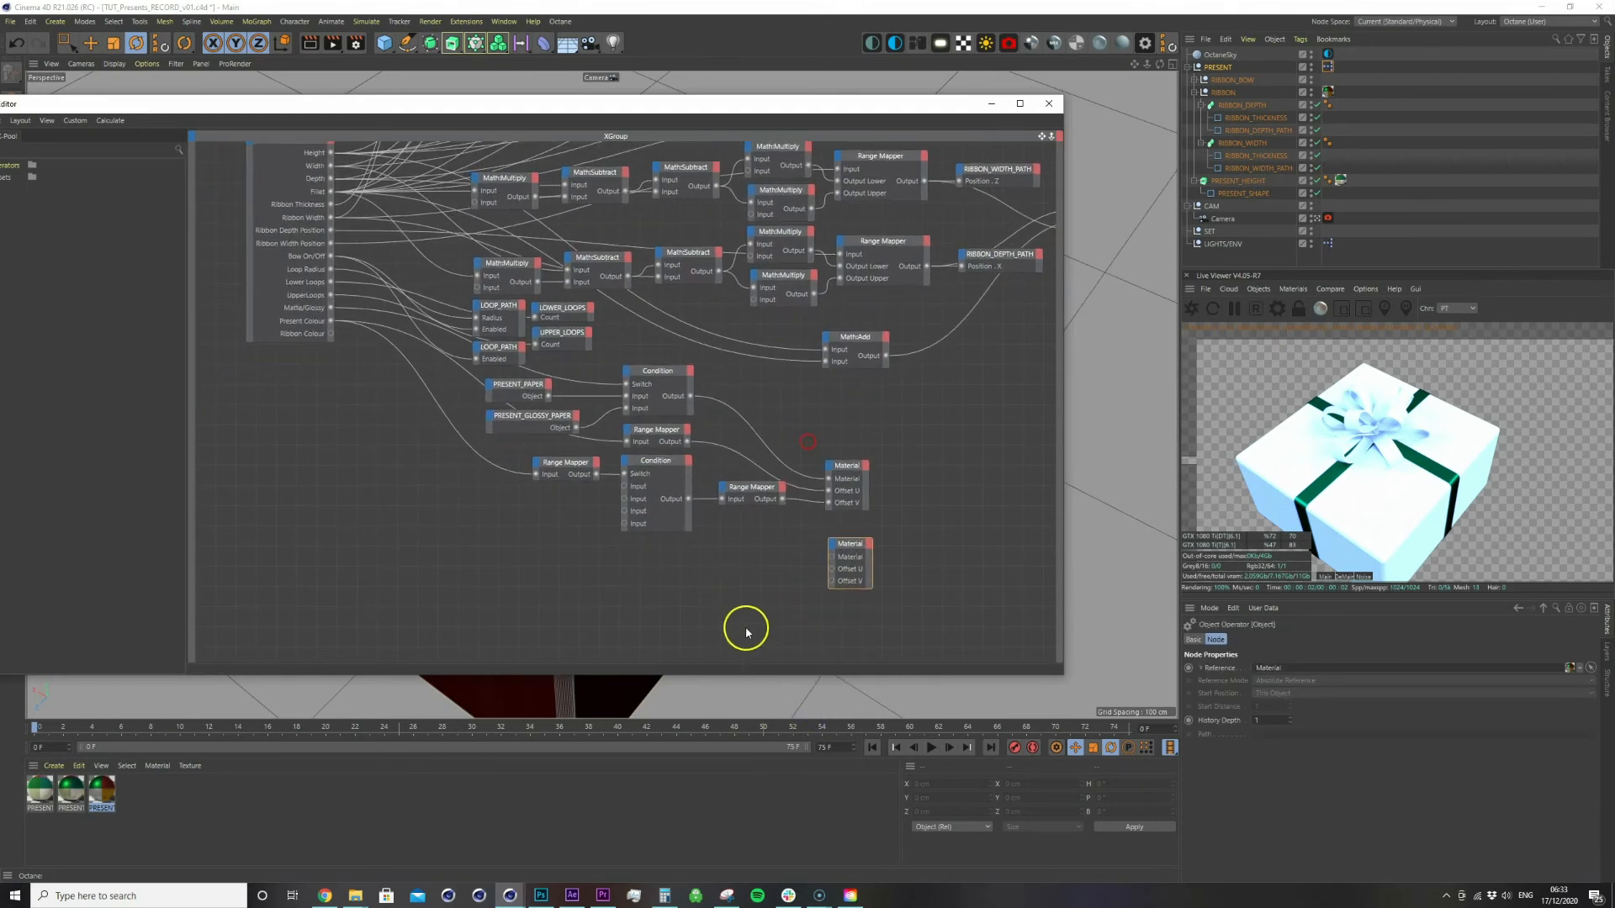
Duplicate the Range Mapper above the four-input Condition node, place it below that Condition and set the copy's Output Upper to 50%
click(645, 431)
ctrl+drag(648, 434, 666, 545)
double_click(1278, 843)
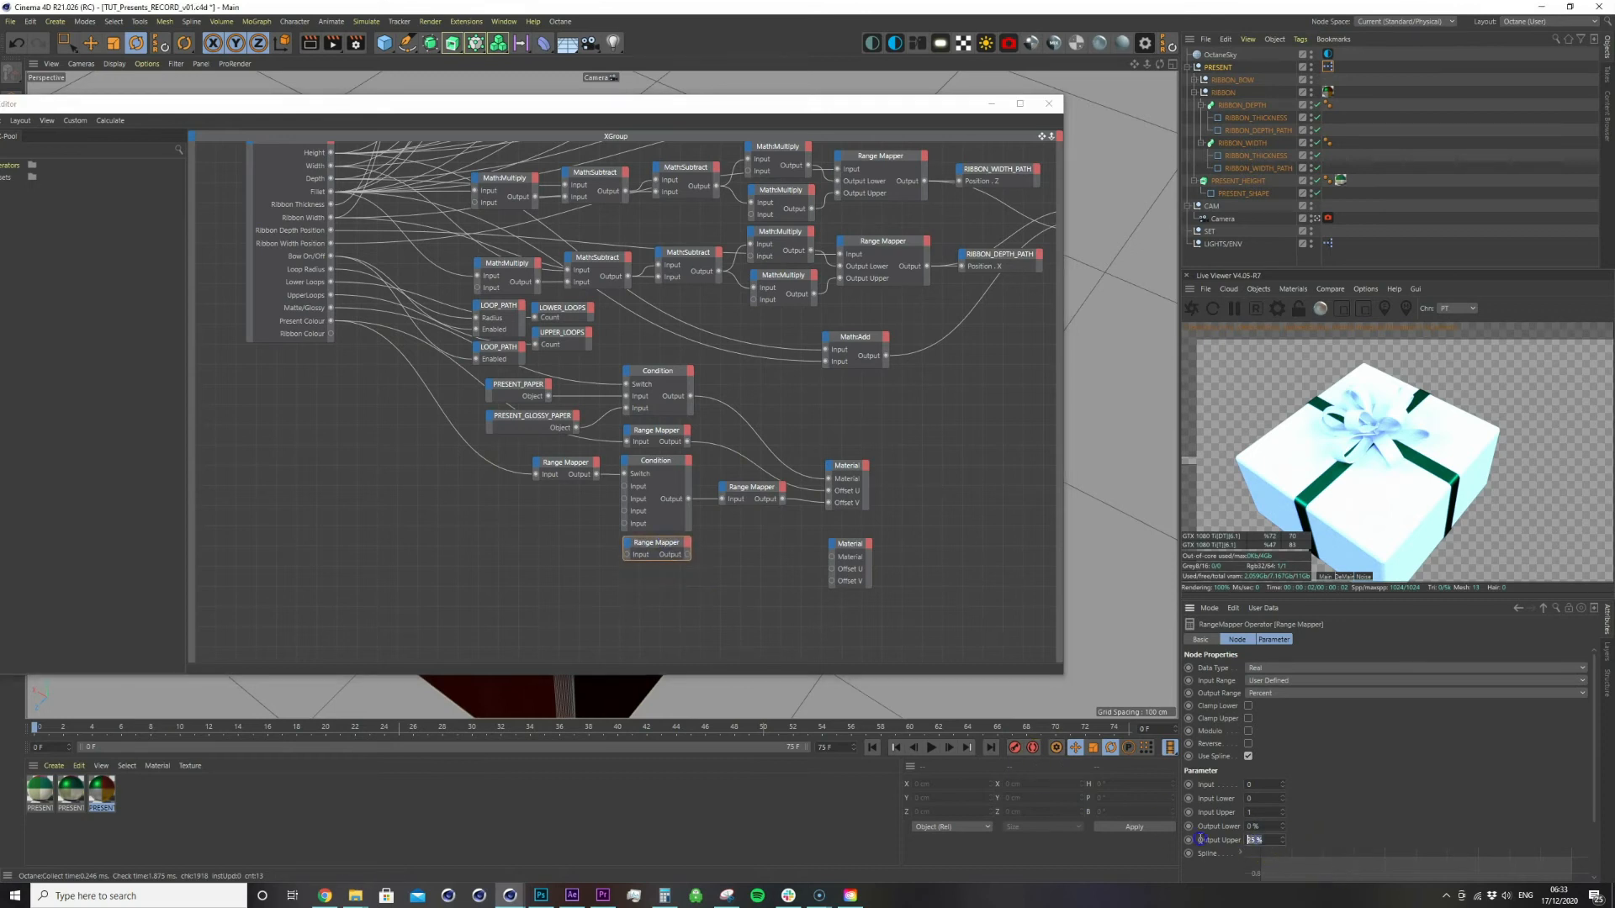
text(50)
key(Return)
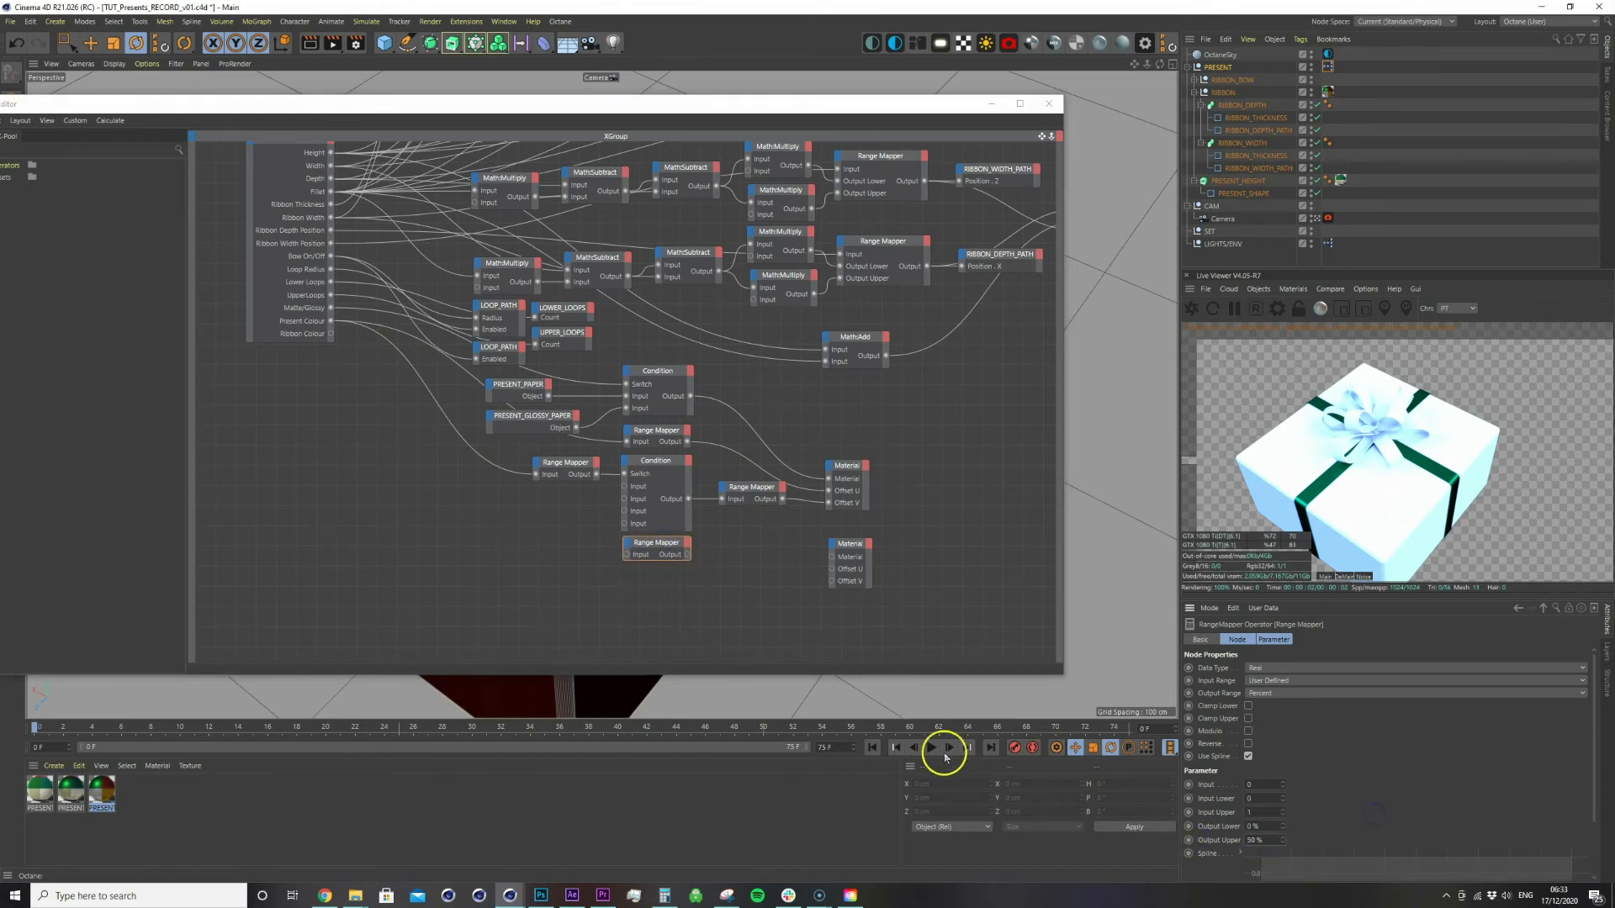
Connect Ribbon Colour through the new Range Mapper to the ribbon Material node's Offset U, and remove that node's unused Material port
drag(330, 334, 831, 568)
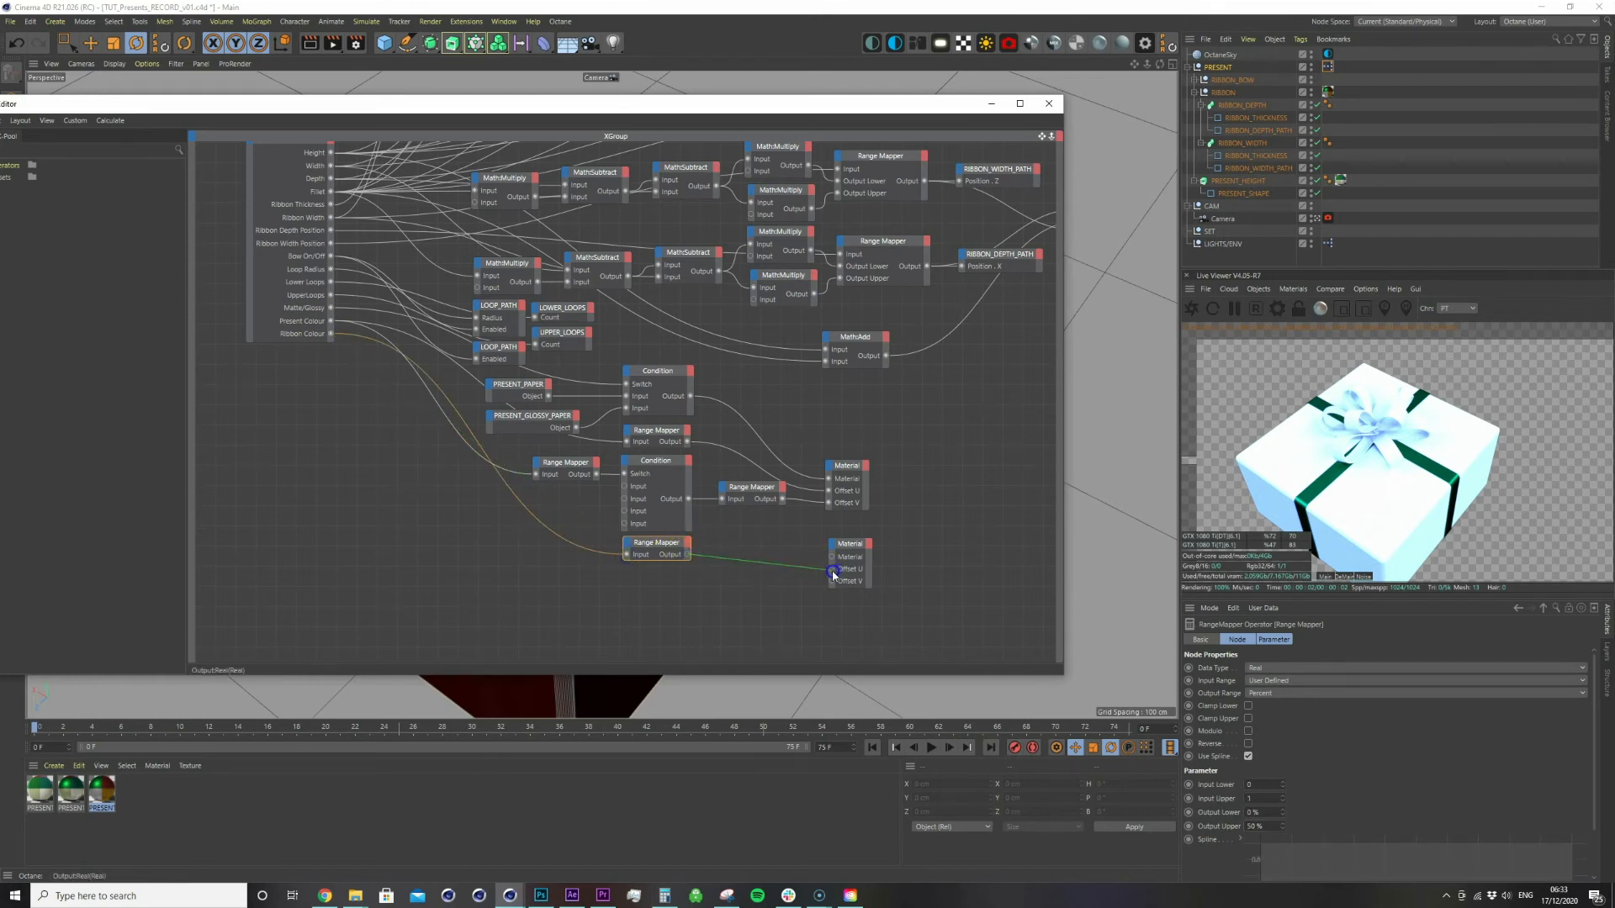
right_click(854, 557)
click(893, 583)
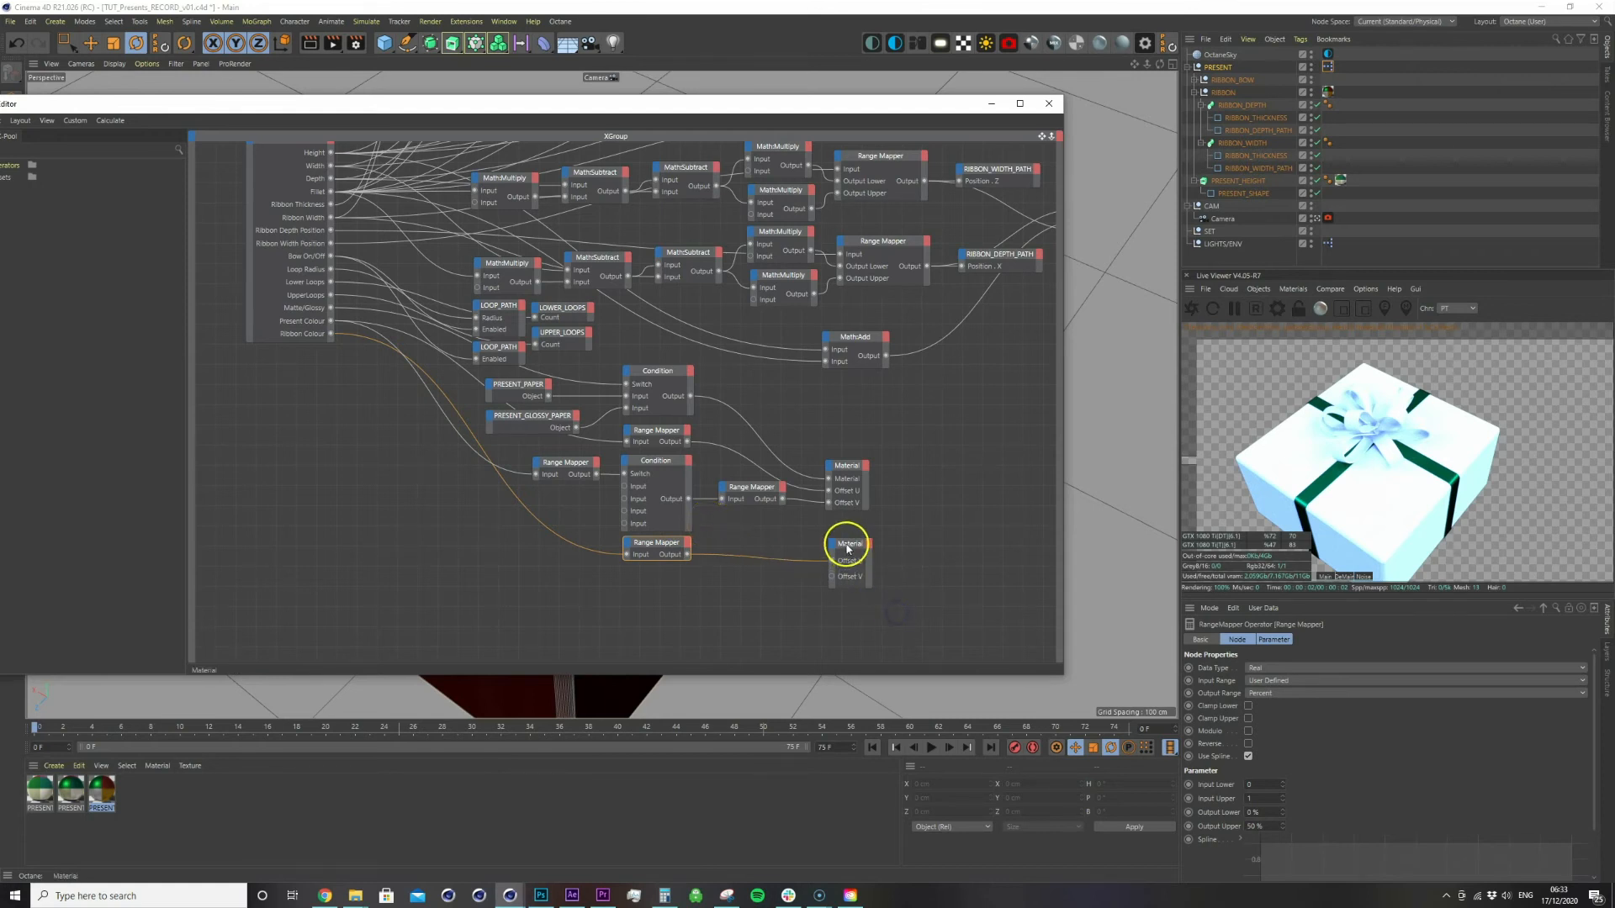
drag(848, 548, 840, 547)
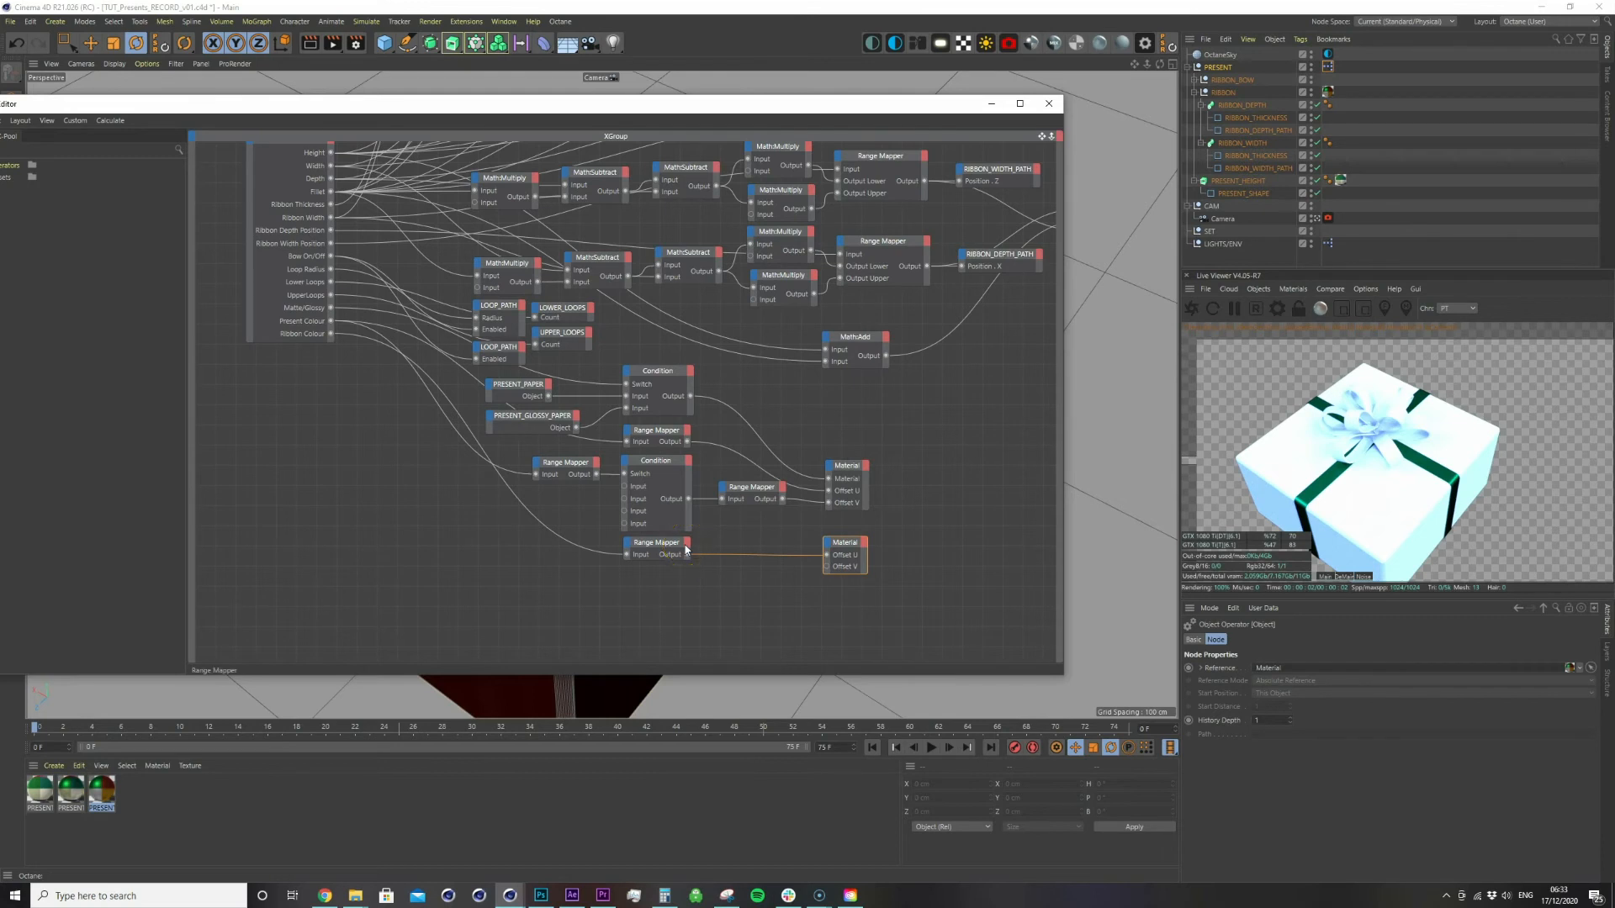
Duplicate the four-input Condition node below the ribbon's Range Mapper and reduce the copy to two inputs
ctrl+drag(639, 461, 652, 579)
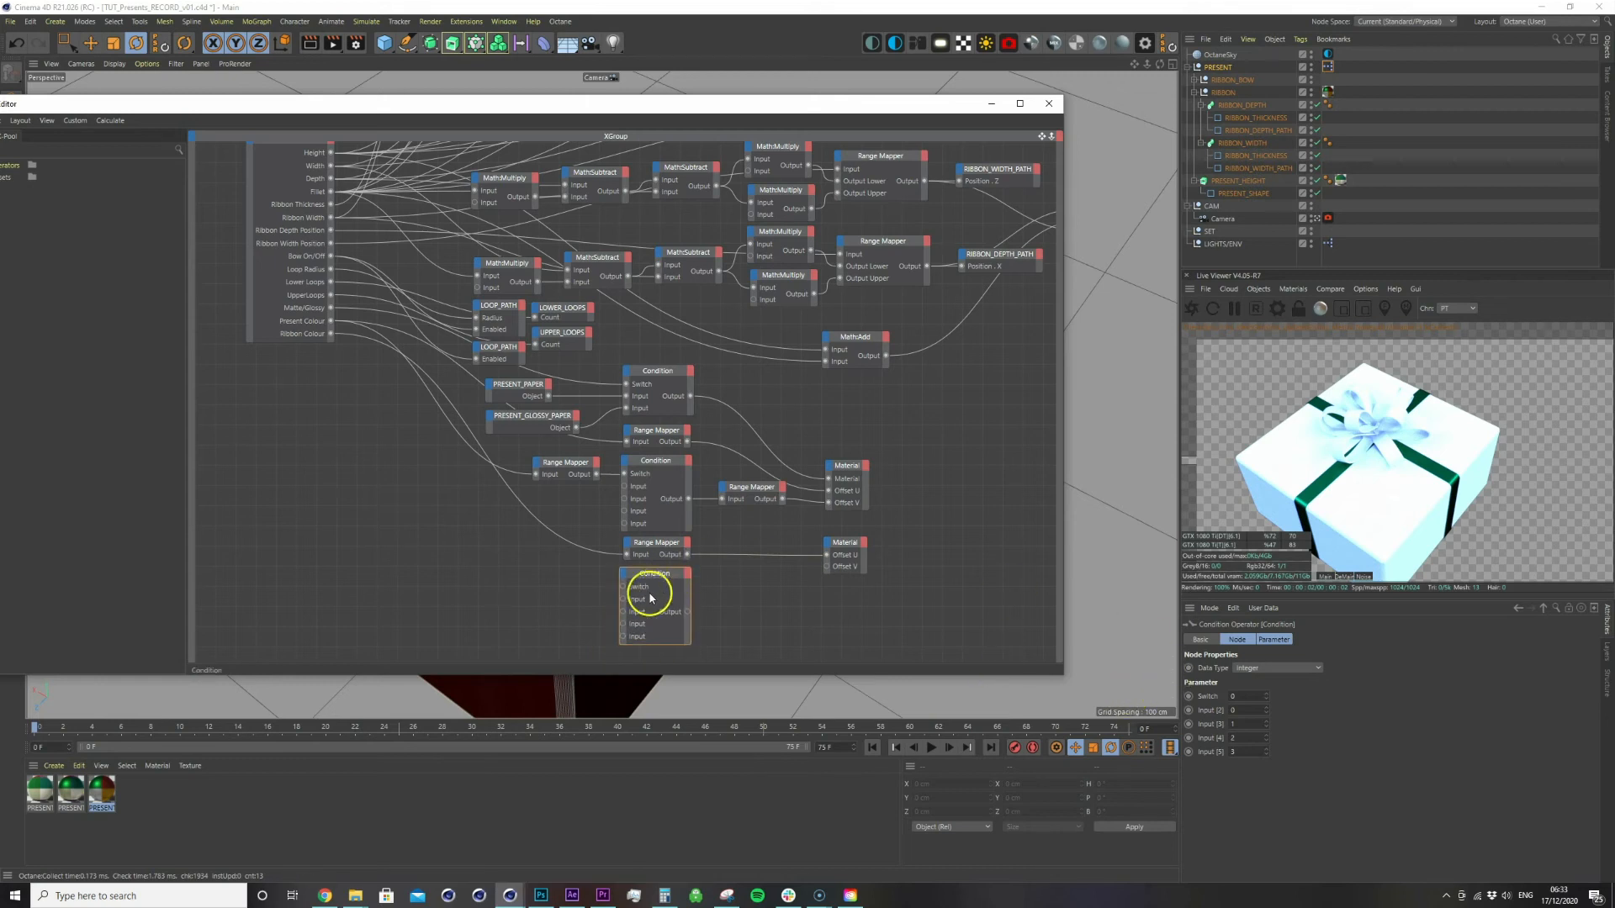
right_click(646, 631)
click(674, 651)
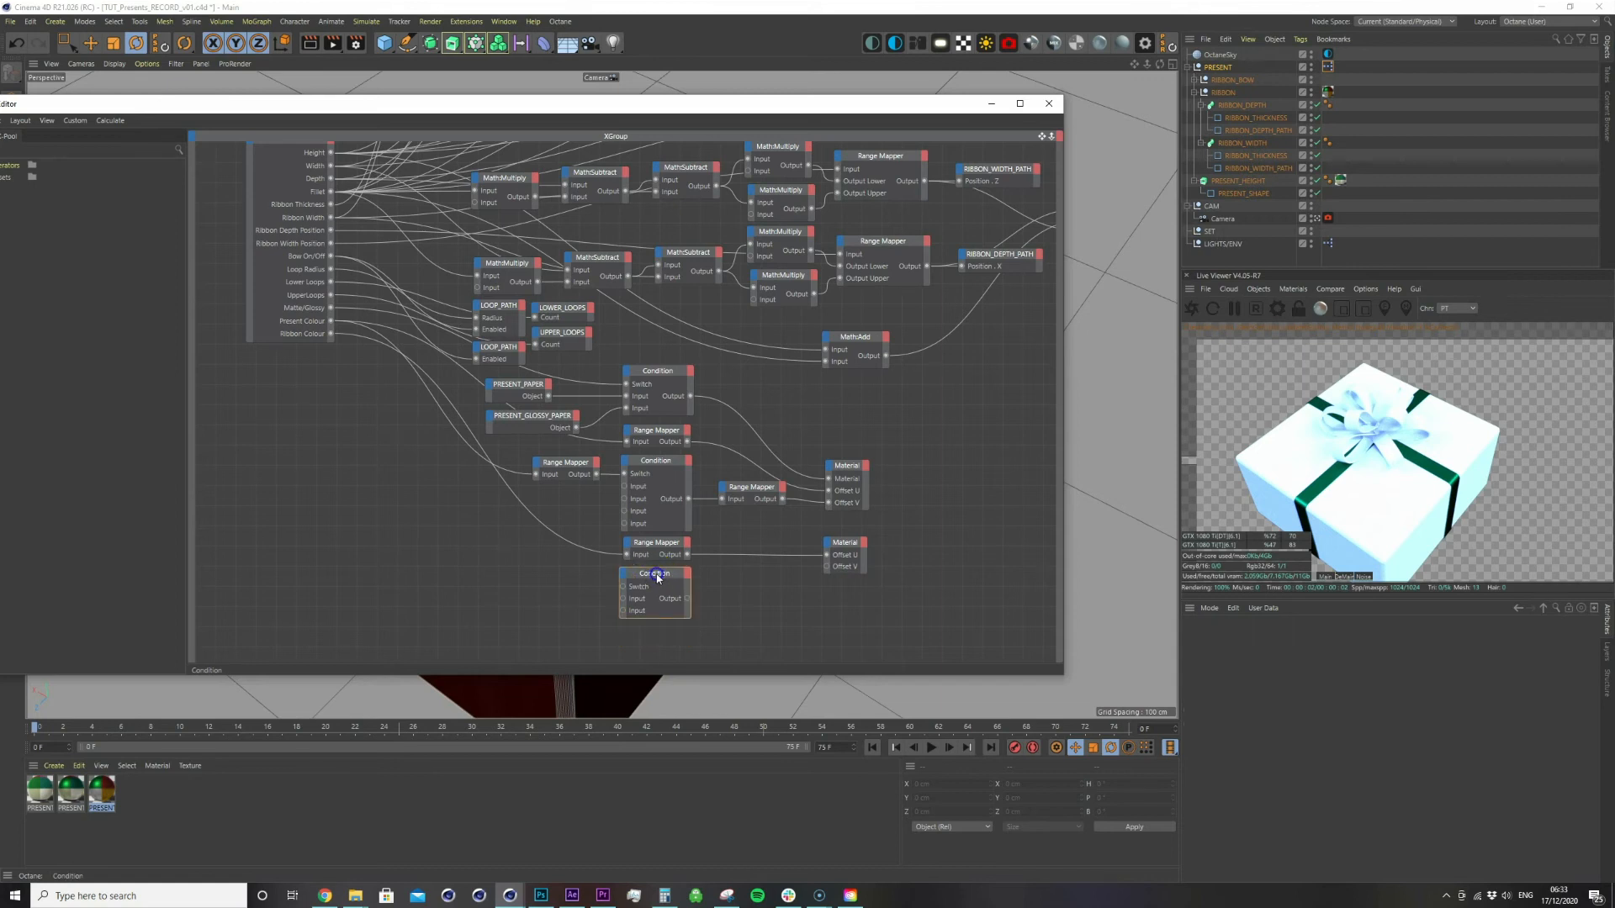
click(658, 575)
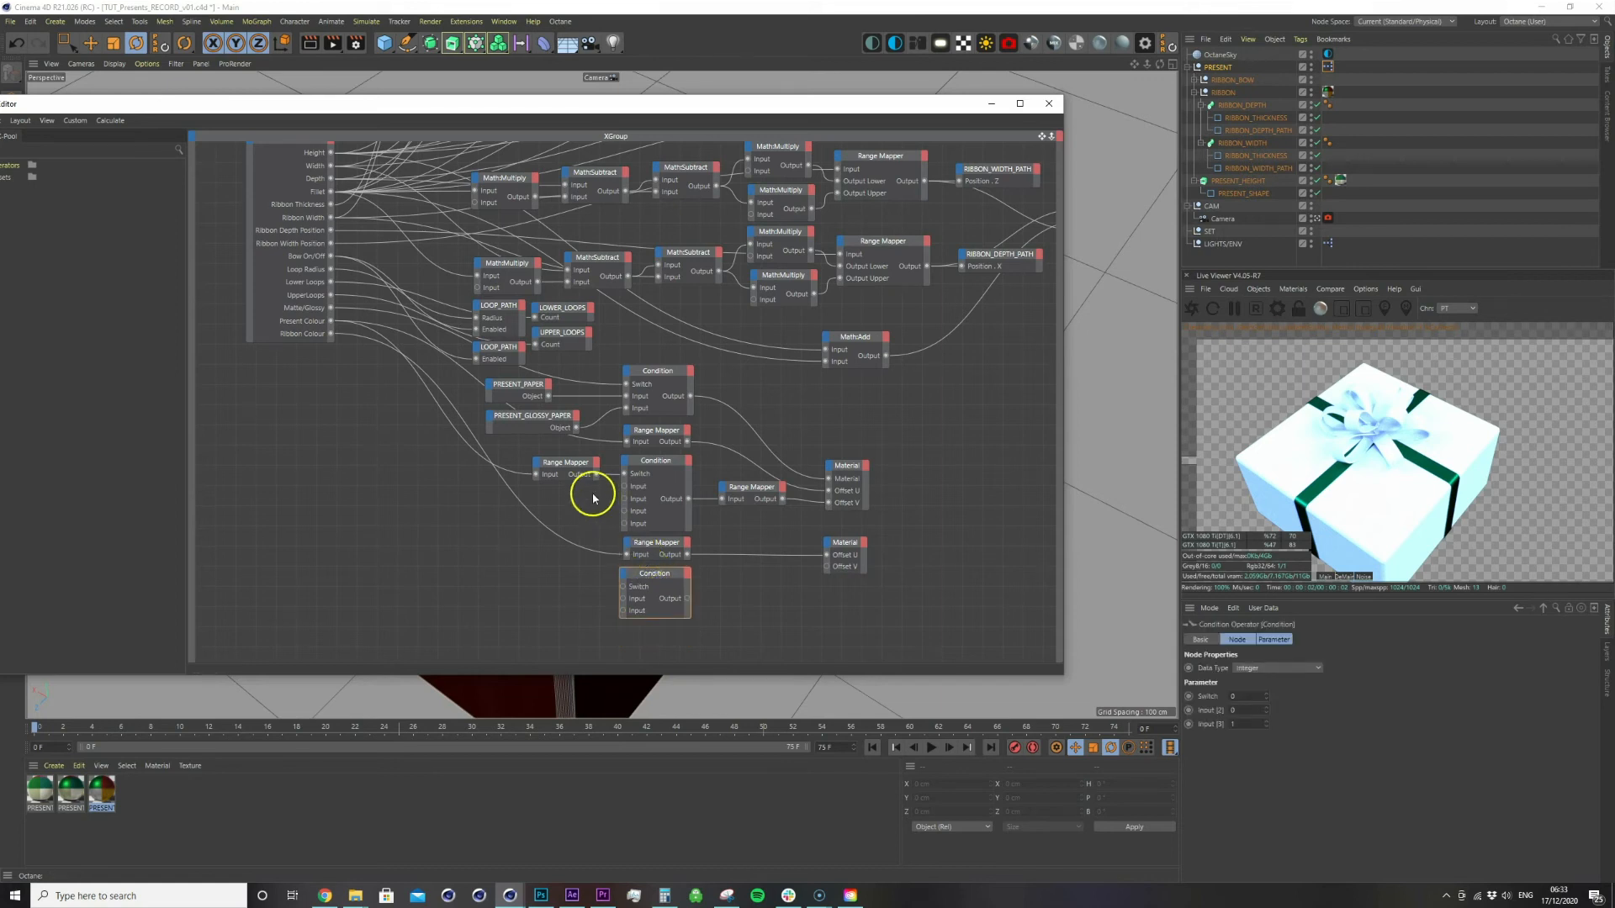
Duplicate the ribbon's Range Mapper in front of the two-input Condition and feed Ribbon Colour into the copy
click(671, 548)
ctrl+drag(671, 549, 578, 572)
drag(528, 583, 339, 338)
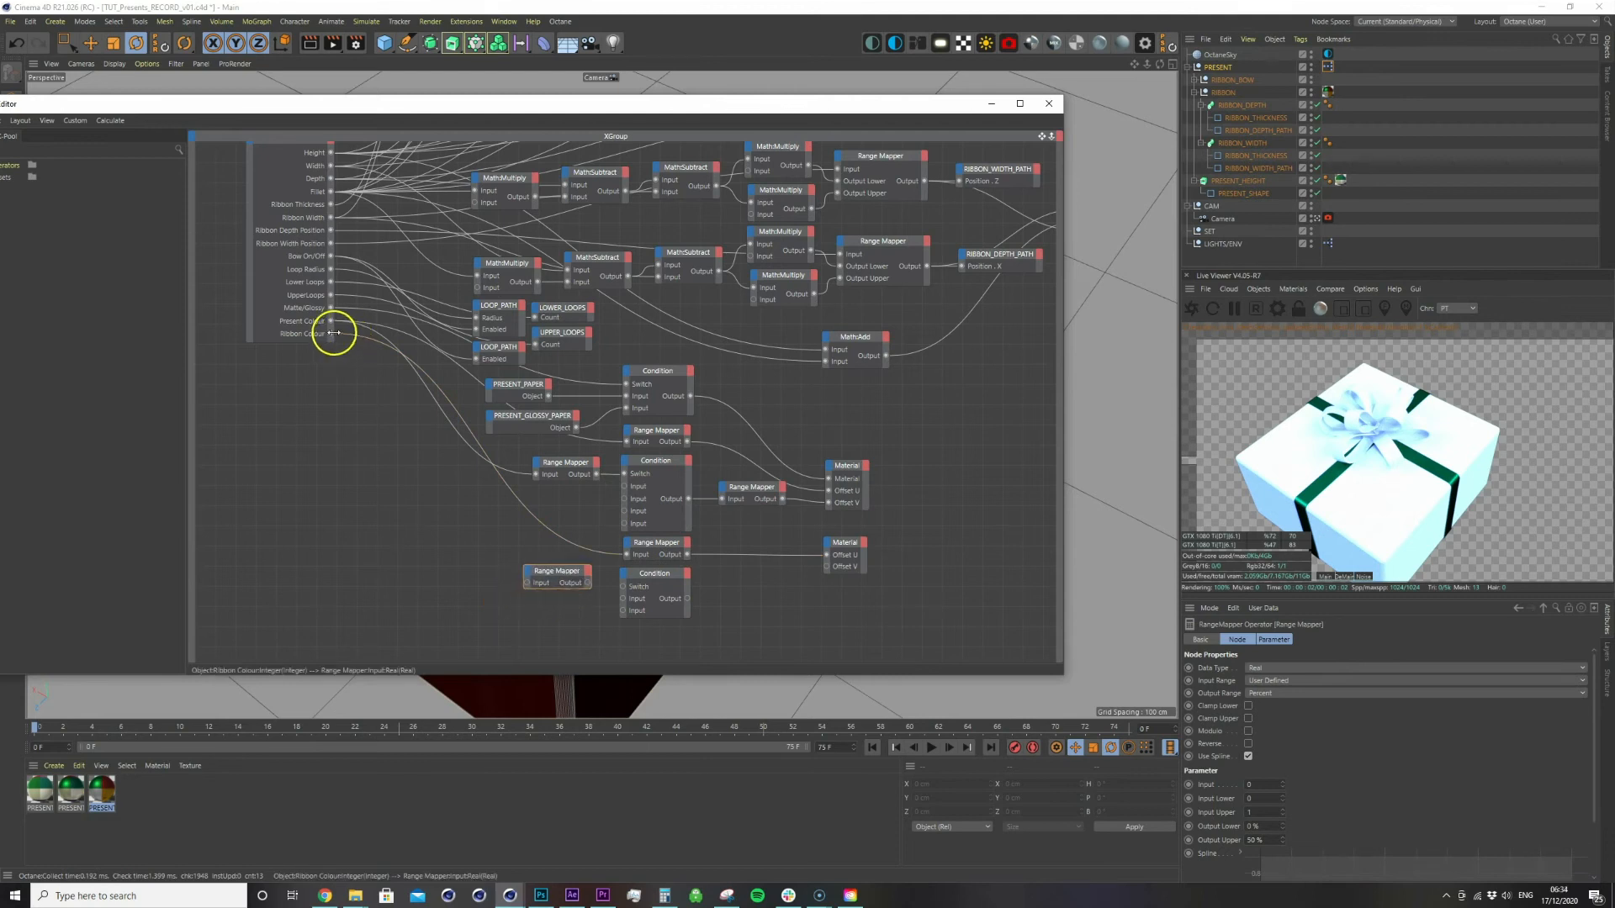
click(333, 335)
drag(438, 443, 529, 582)
Set the Range Mapper in front of the two-input Condition to a User Defined output range with Output Upper 0.5
click(555, 462)
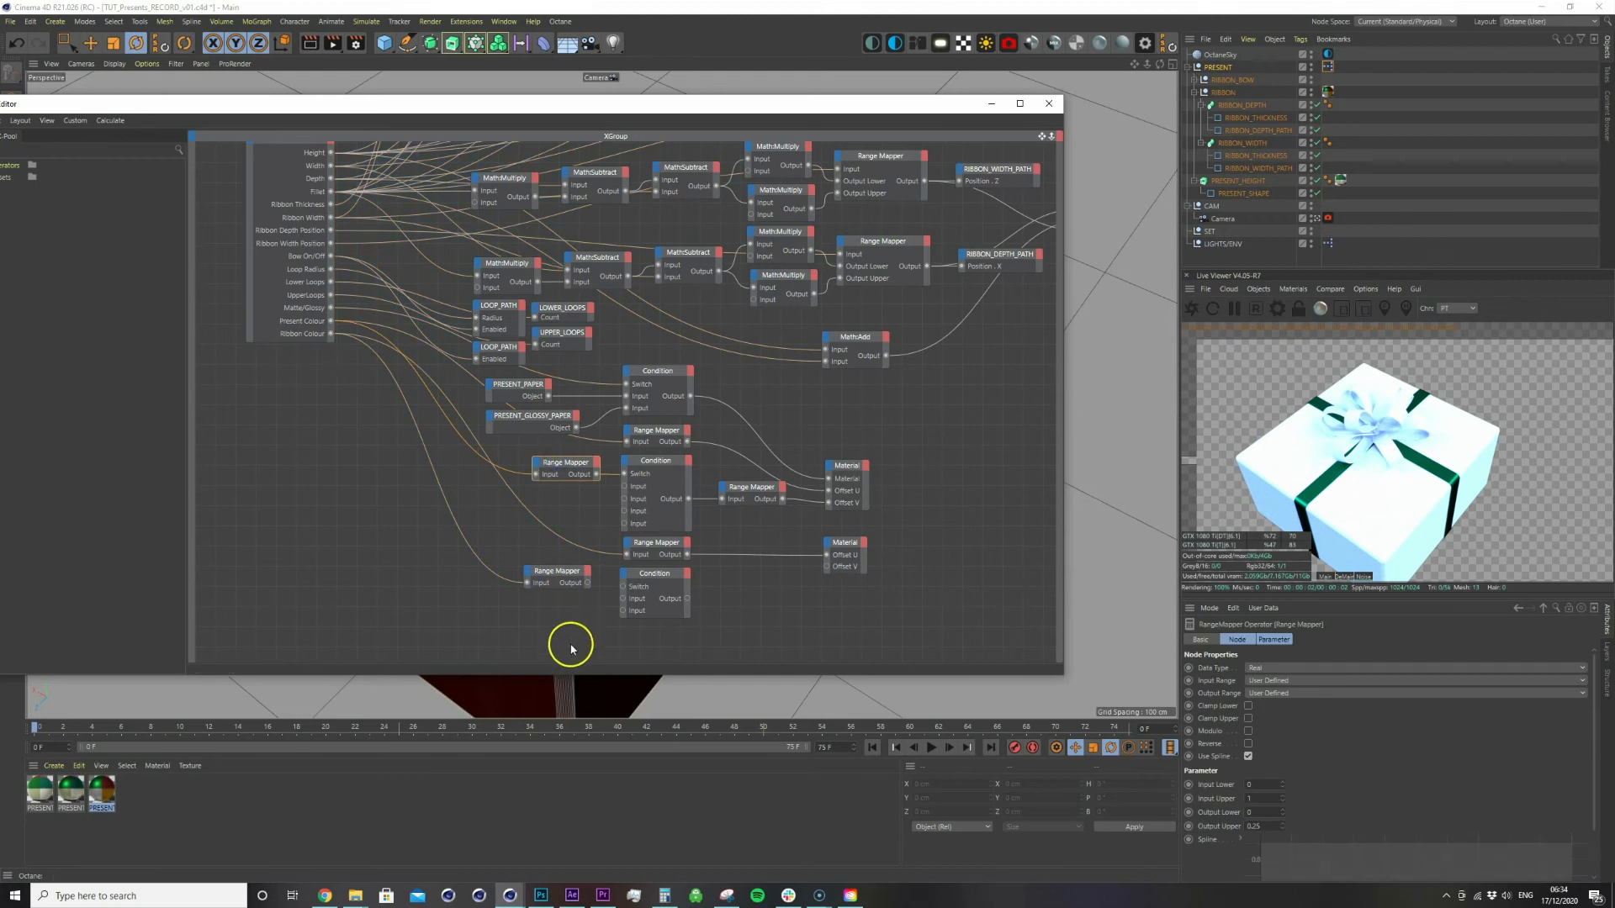
click(554, 570)
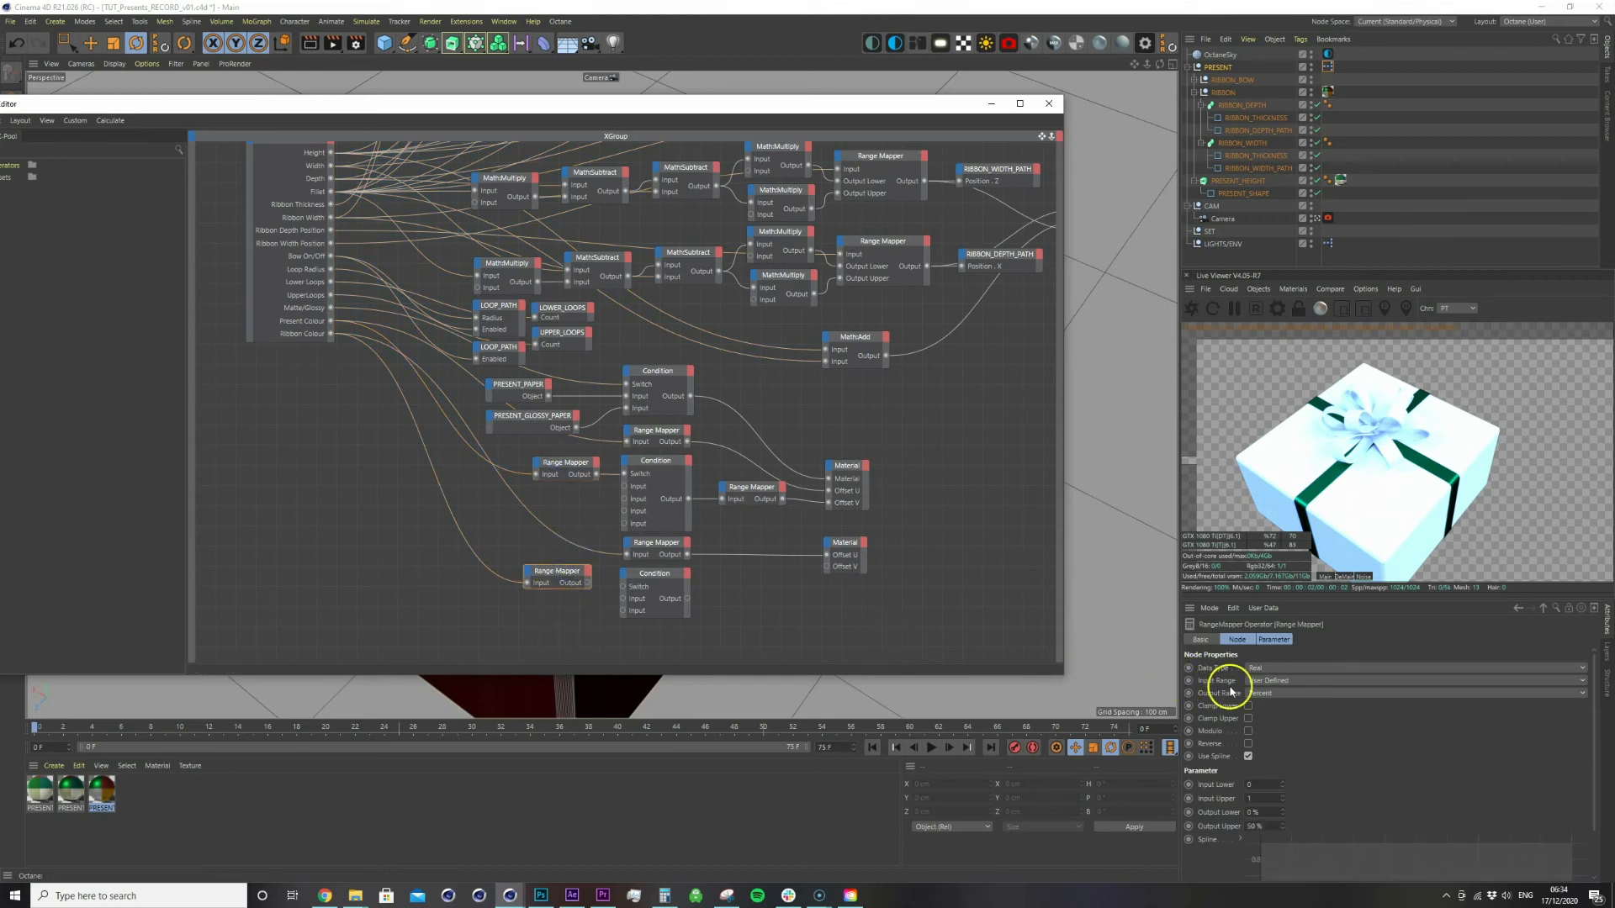
click(1273, 691)
click(1276, 709)
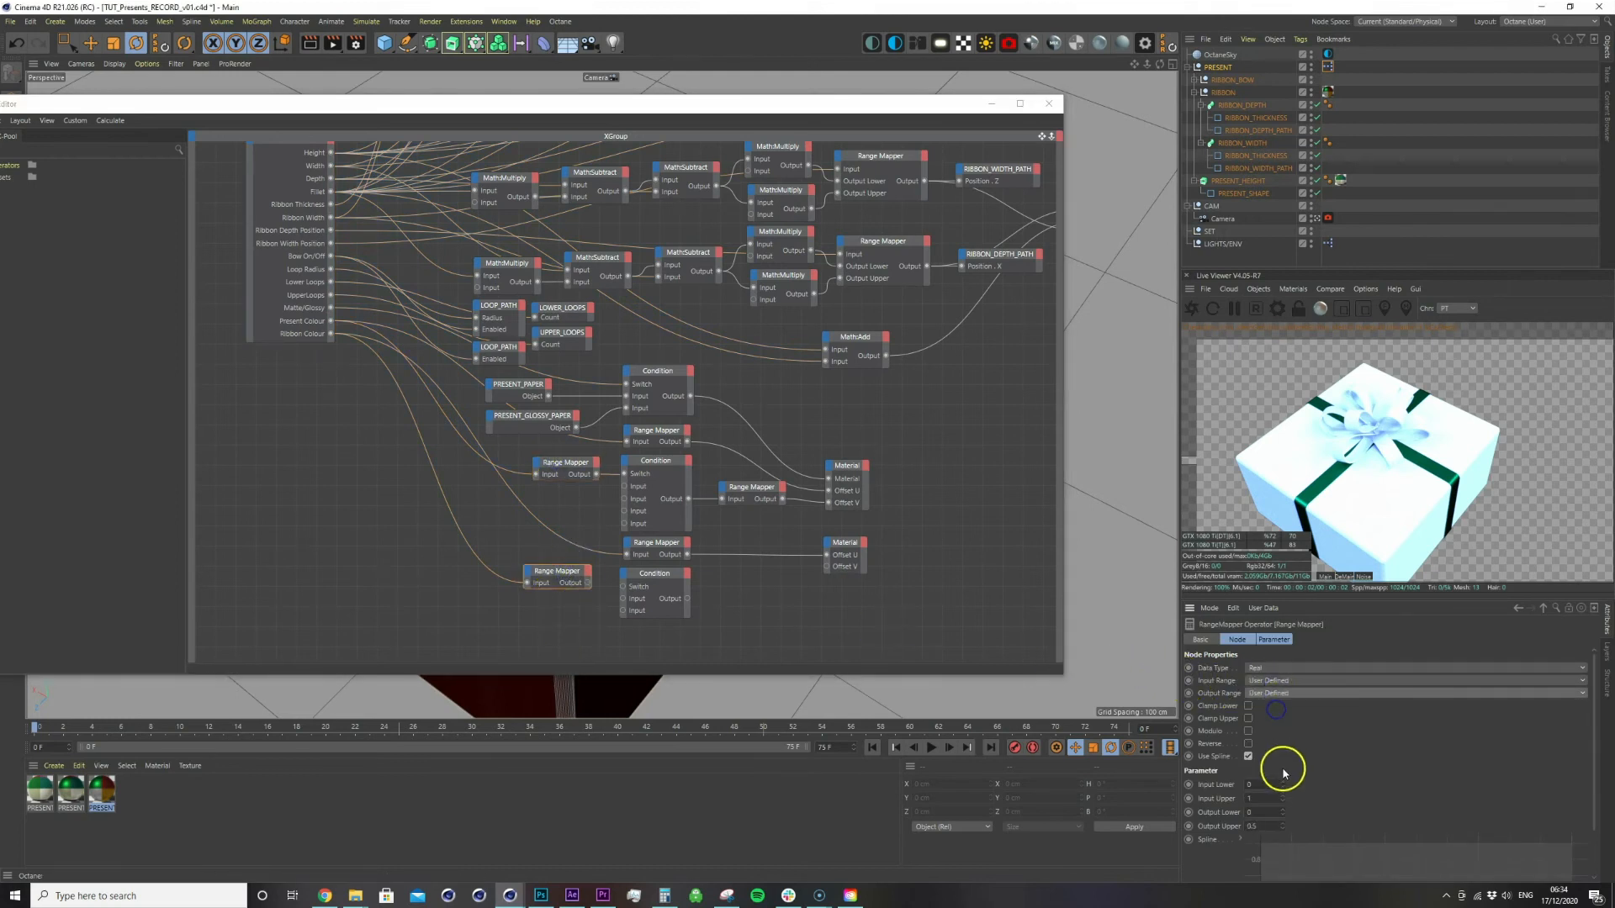
click(1276, 825)
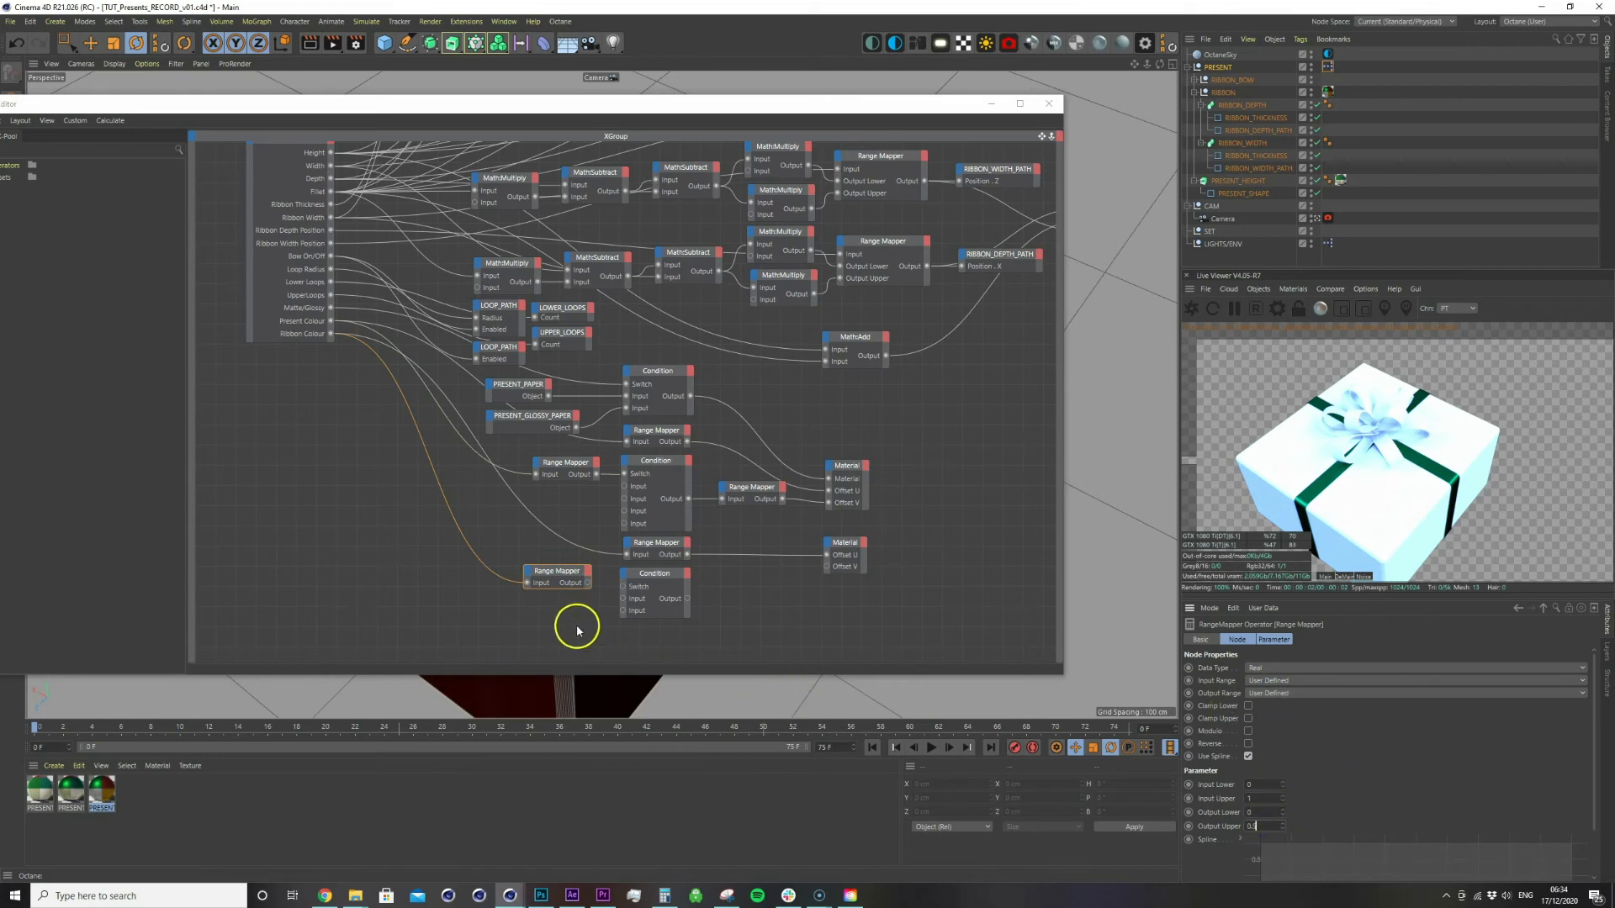
Wire the Range Mapper into the new Condition's Switch, and route the Condition's output through a duplicated 50% Range Mapper into the ribbon's Offset V
drag(687, 598, 820, 577)
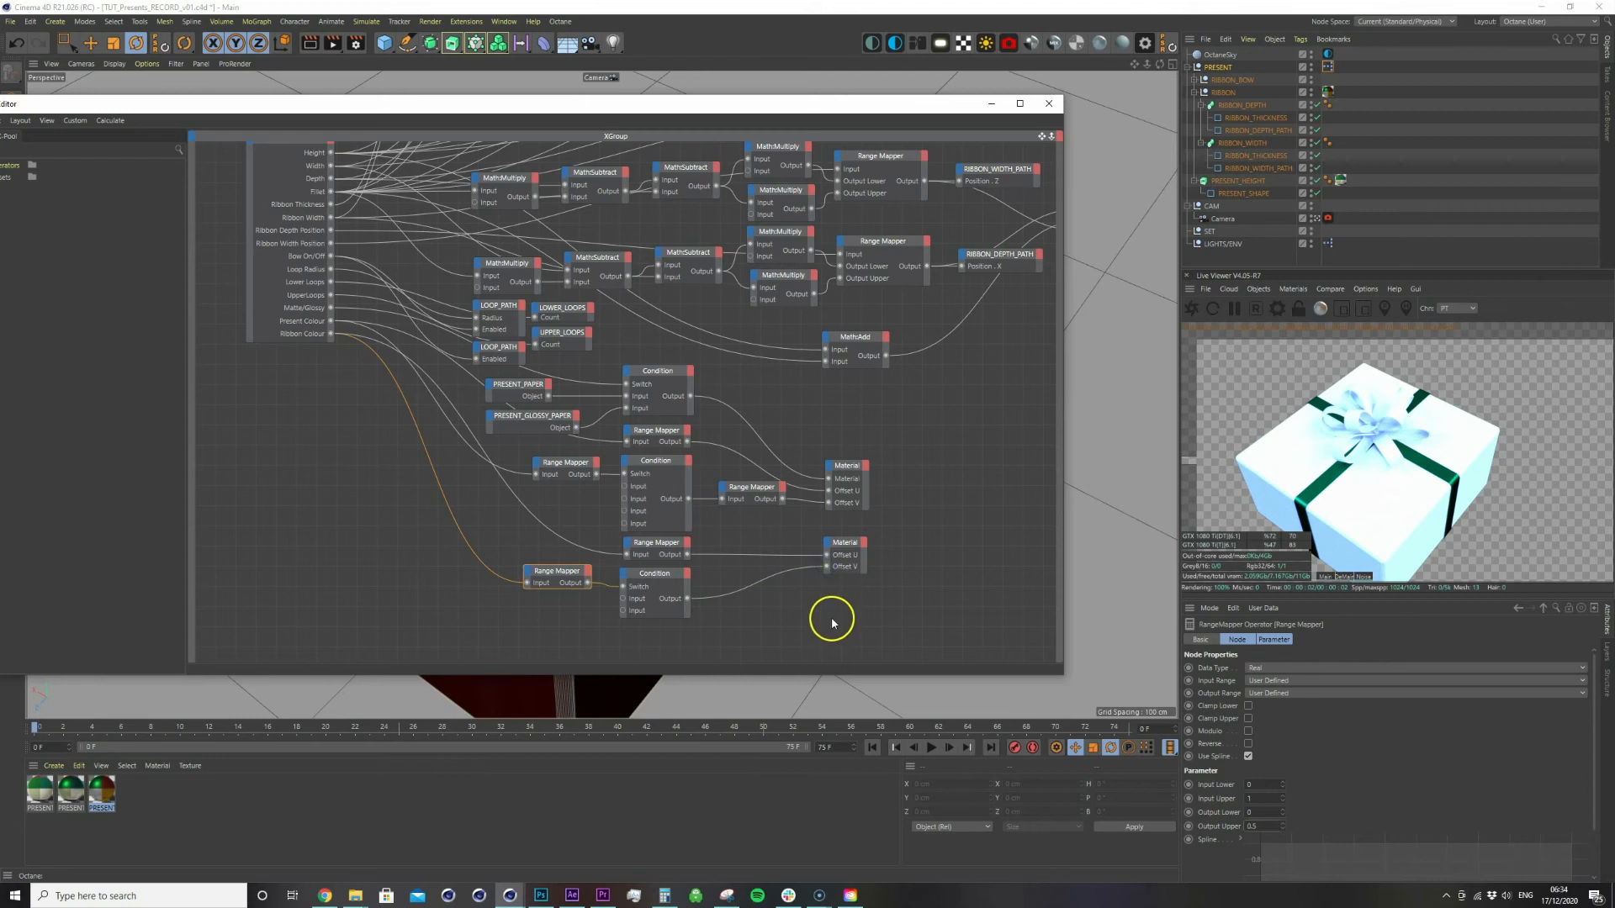
click(648, 545)
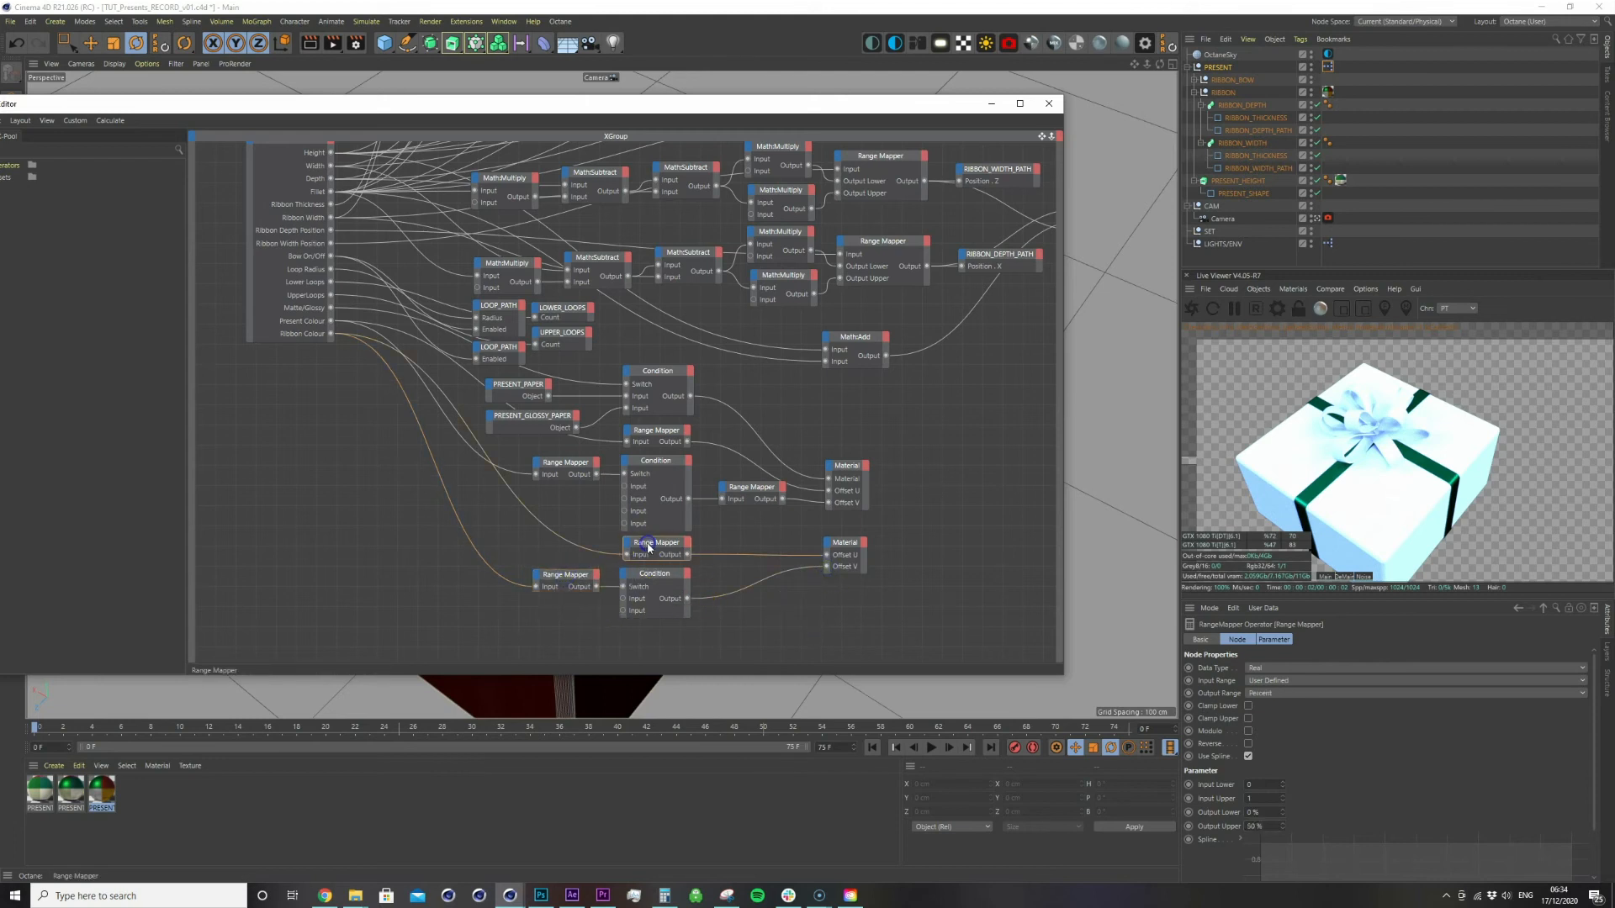
ctrl+drag(647, 544, 719, 585)
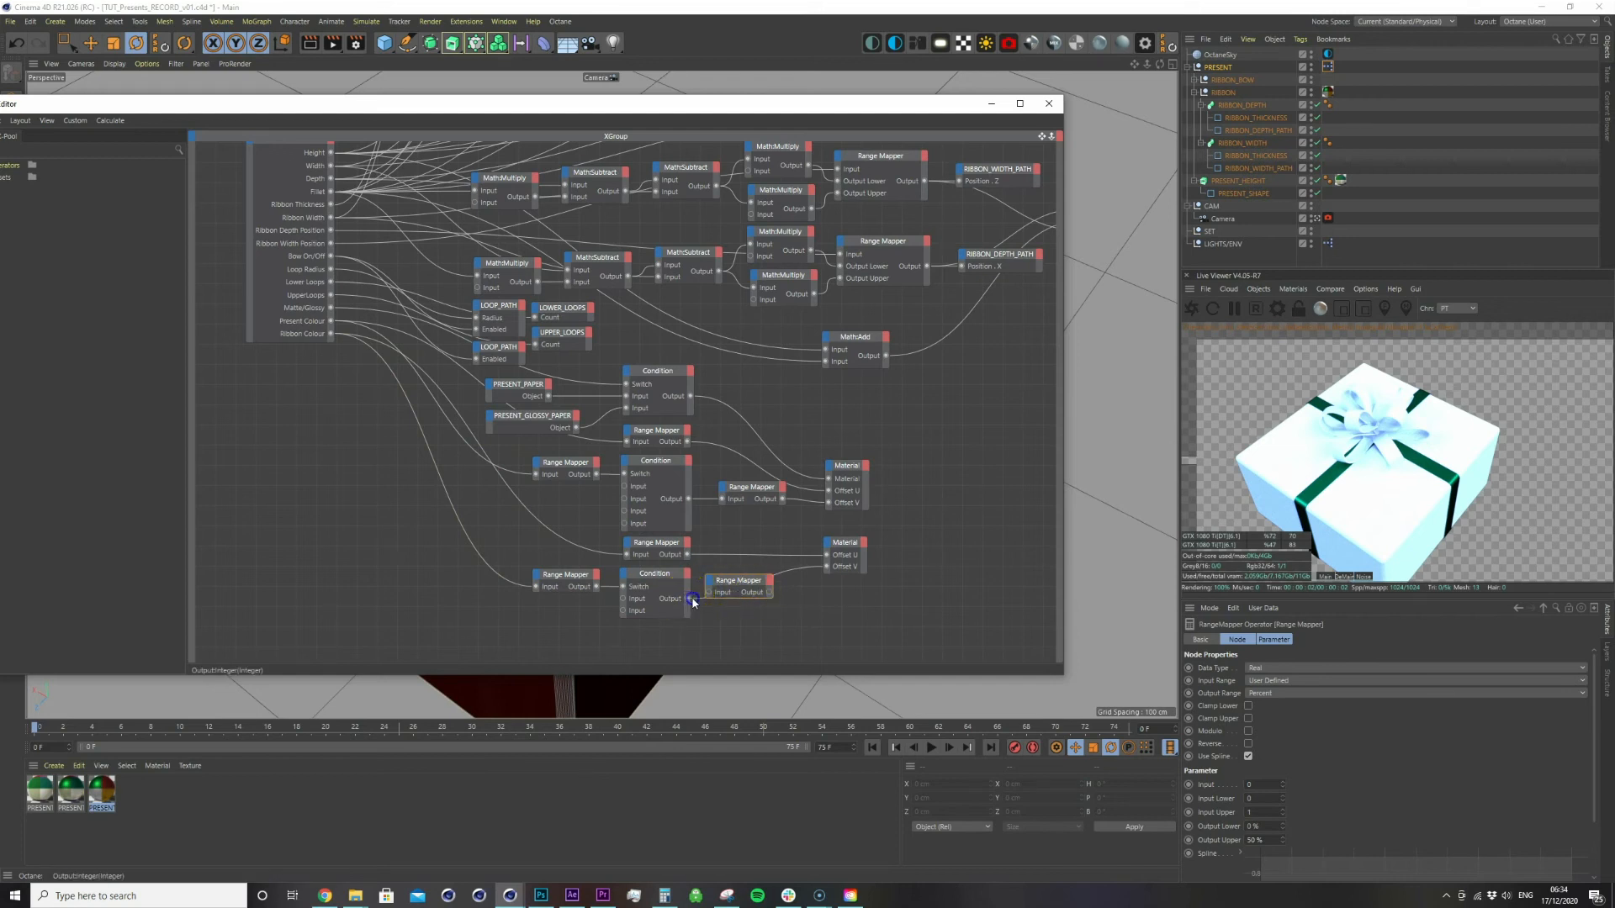
drag(709, 596, 709, 594)
mouse_move(768, 592)
mouse_down()
mouse_move(820, 573)
mouse_move(780, 586)
mouse_up()
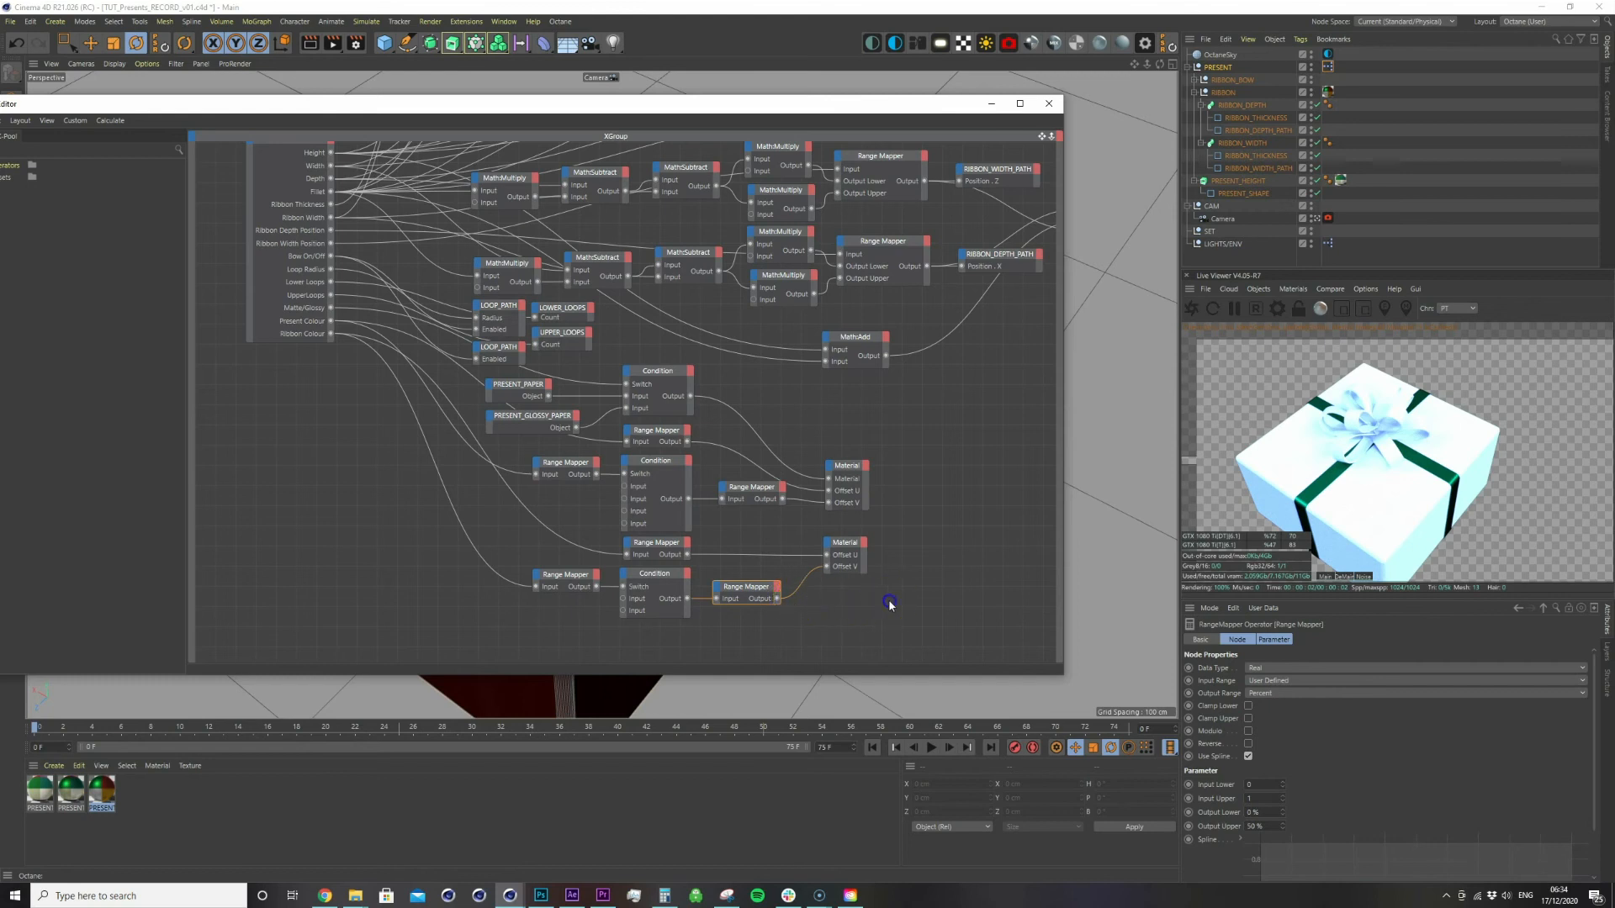
Minimise the XPresso window and step through PRESENT's Ribbon Colour values to test the ribbon's colour changes
click(993, 103)
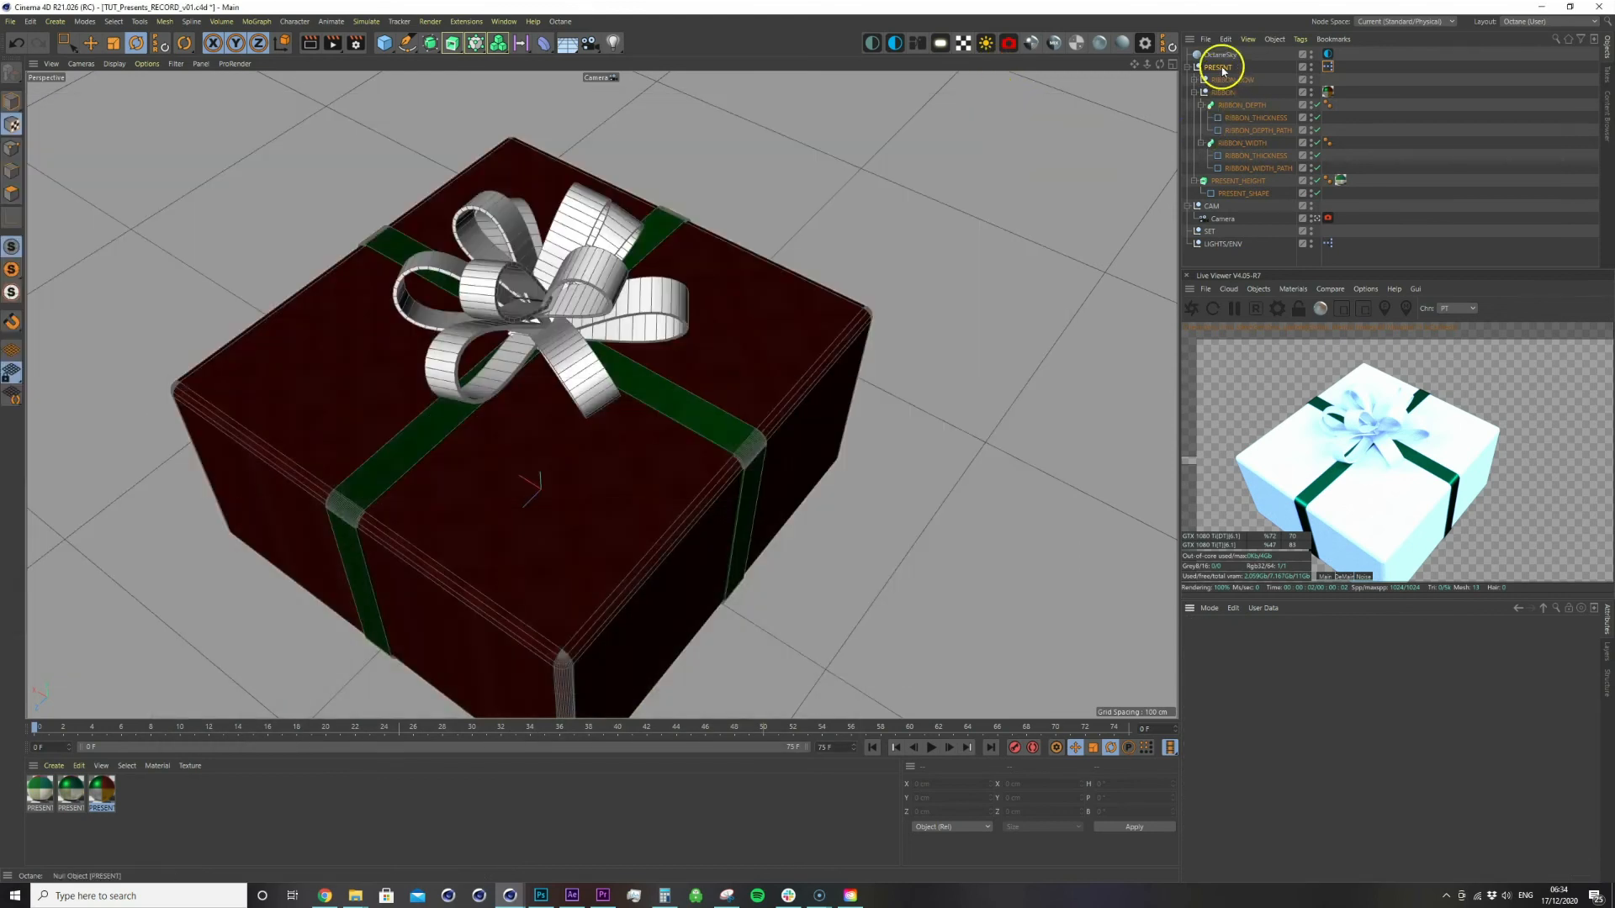
click(1222, 70)
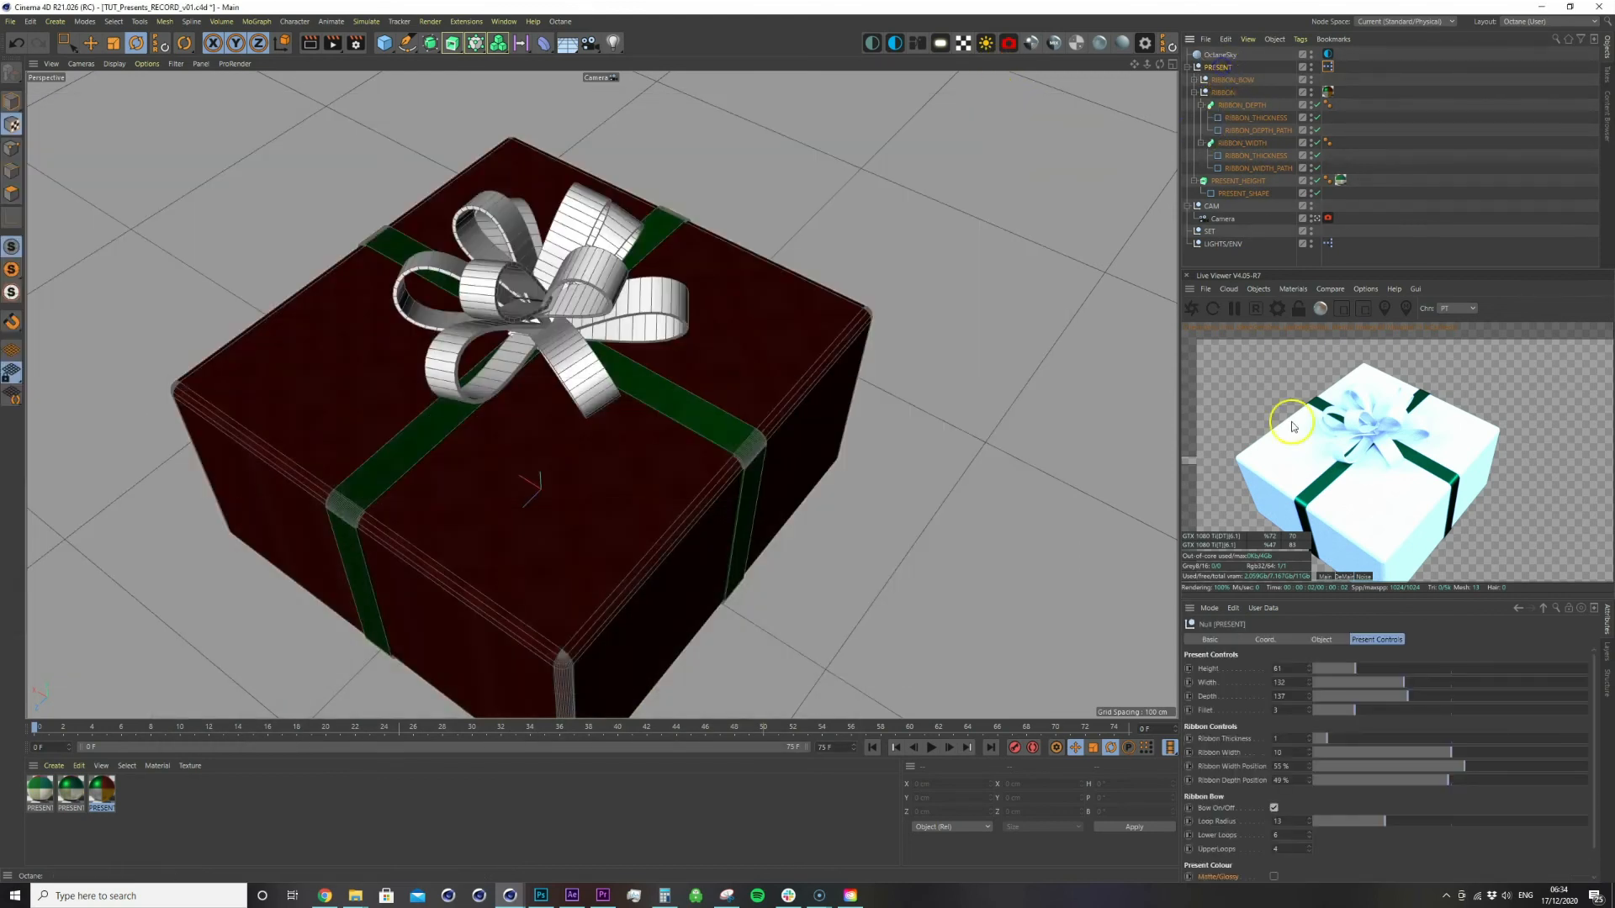
scroll(1303, 864, down, 1)
click(1309, 876)
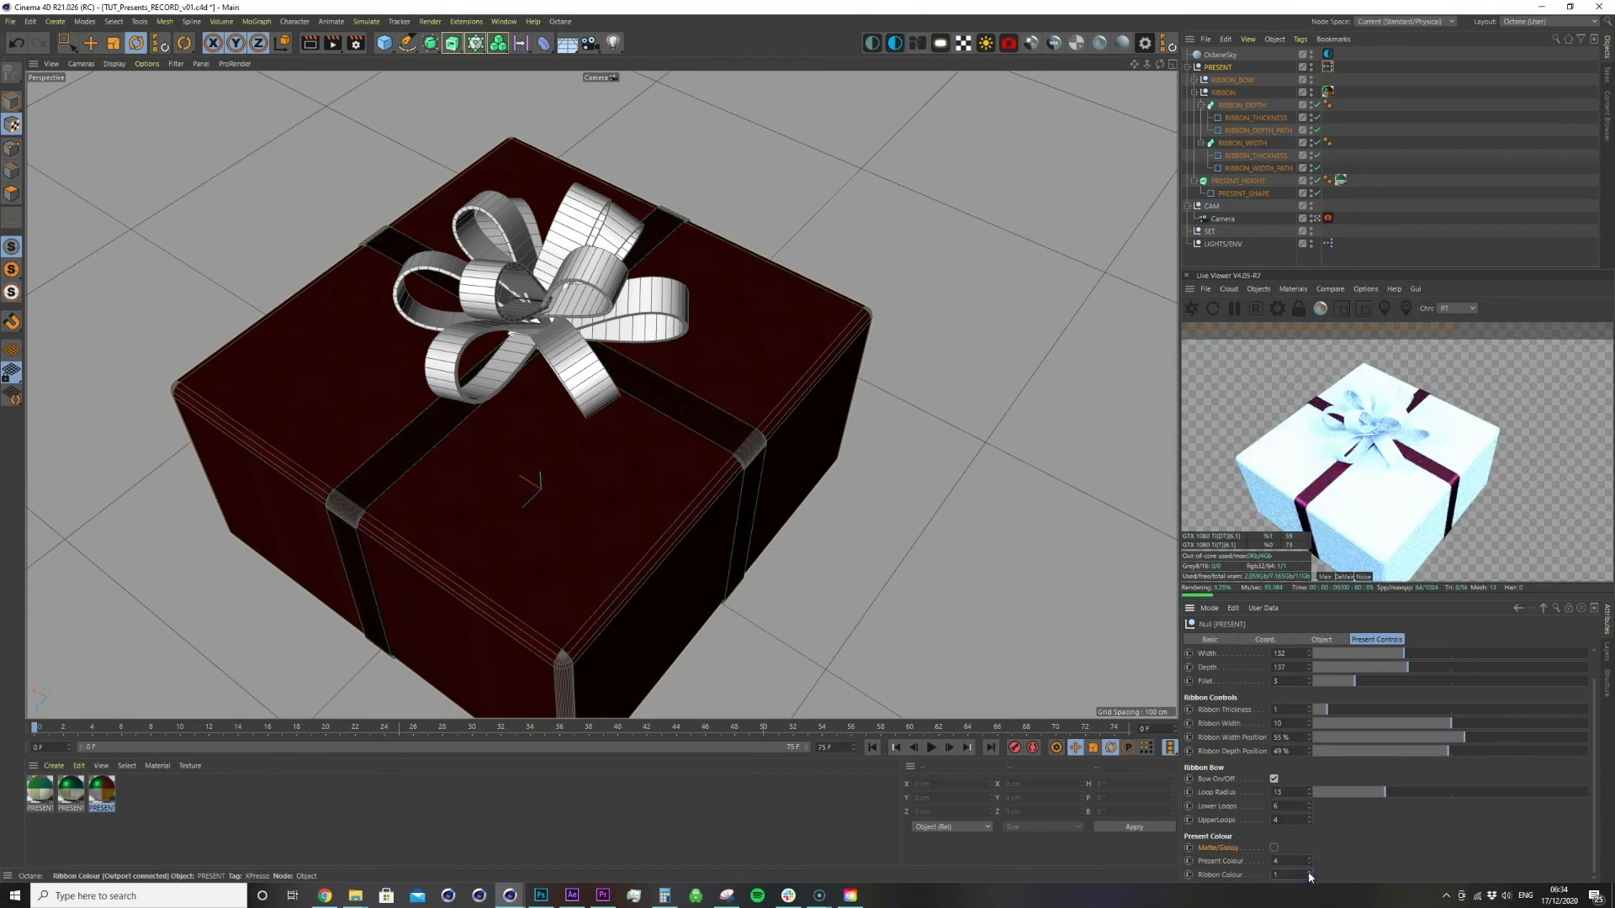
click(1310, 876)
click(1309, 876)
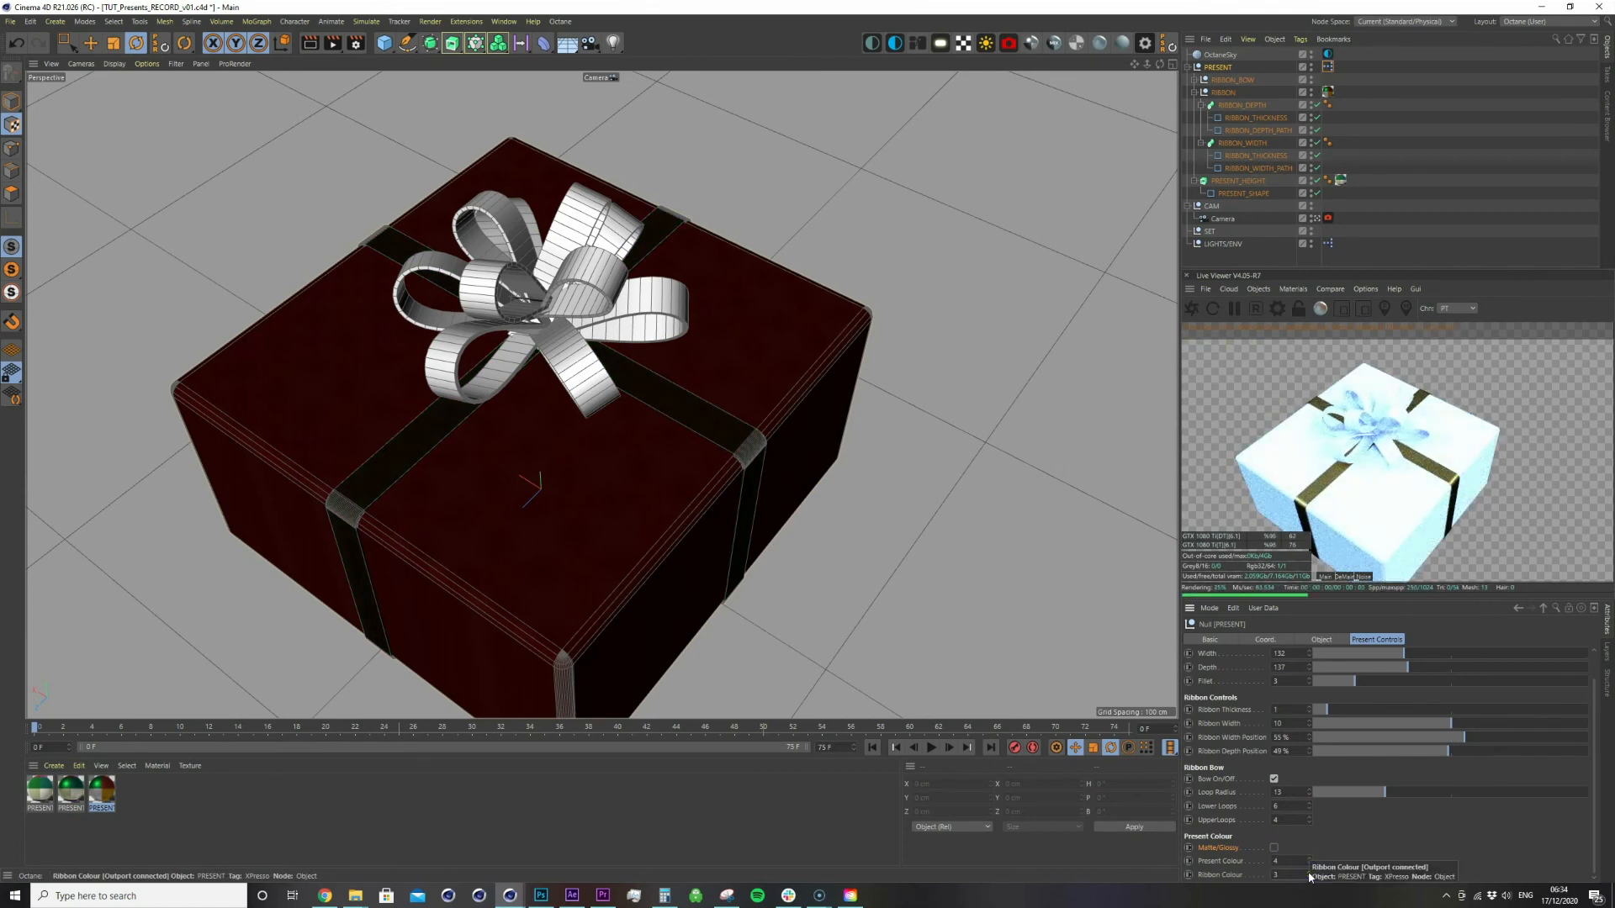
click(1309, 878)
click(1309, 876)
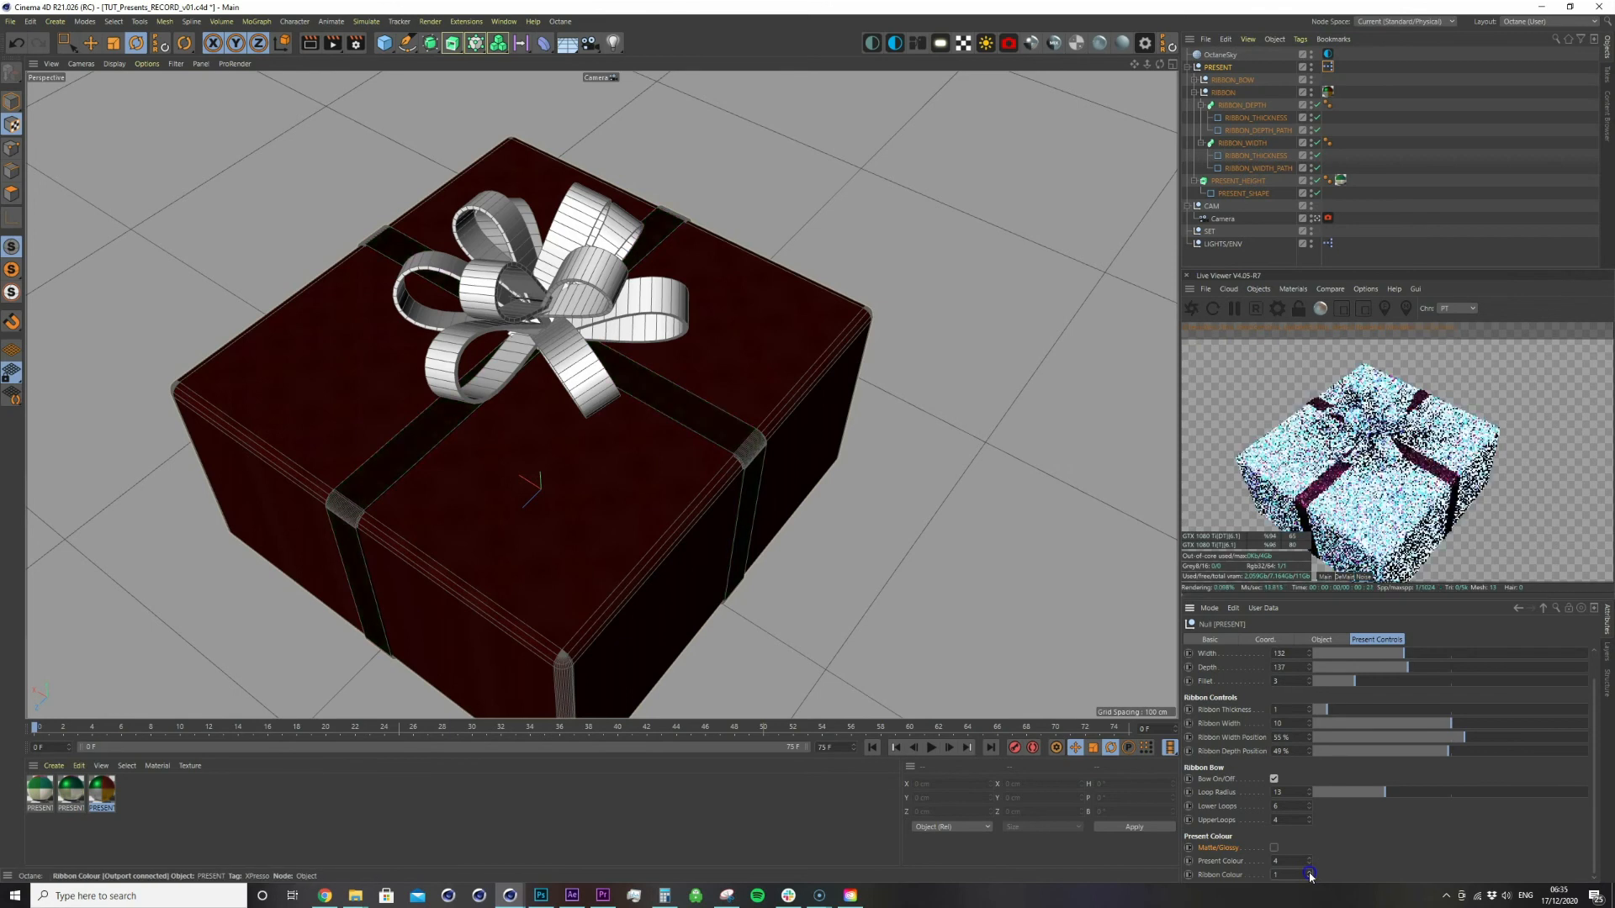
Copy RIBBON's material tag onto RIBBON_BOW
click(1334, 117)
click(1328, 94)
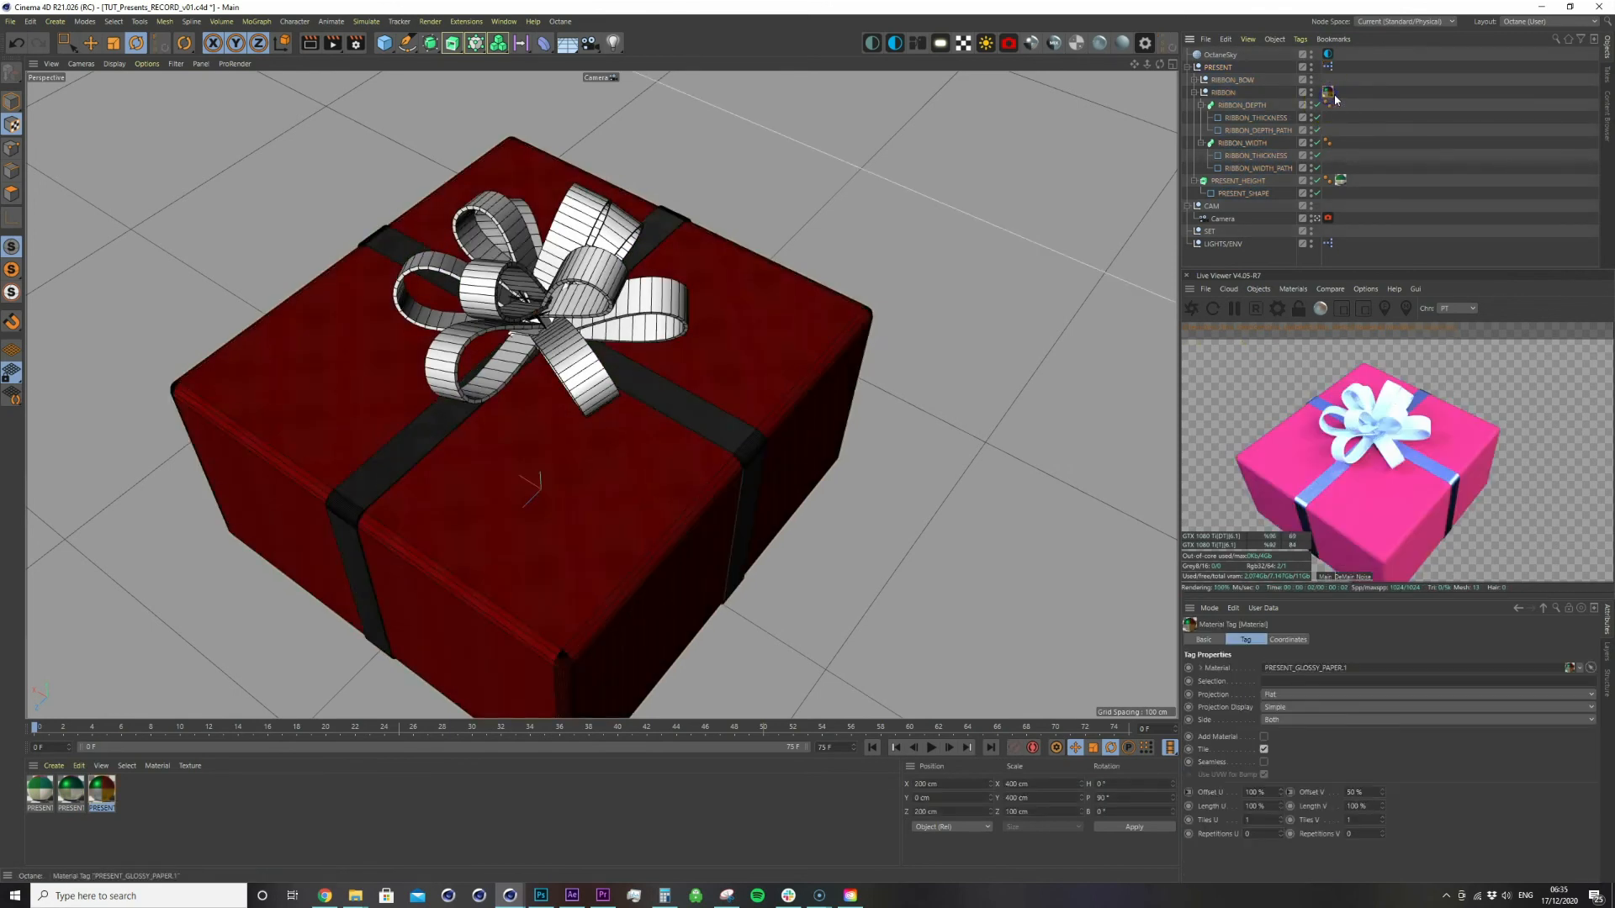
ctrl+drag(1326, 93, 1328, 80)
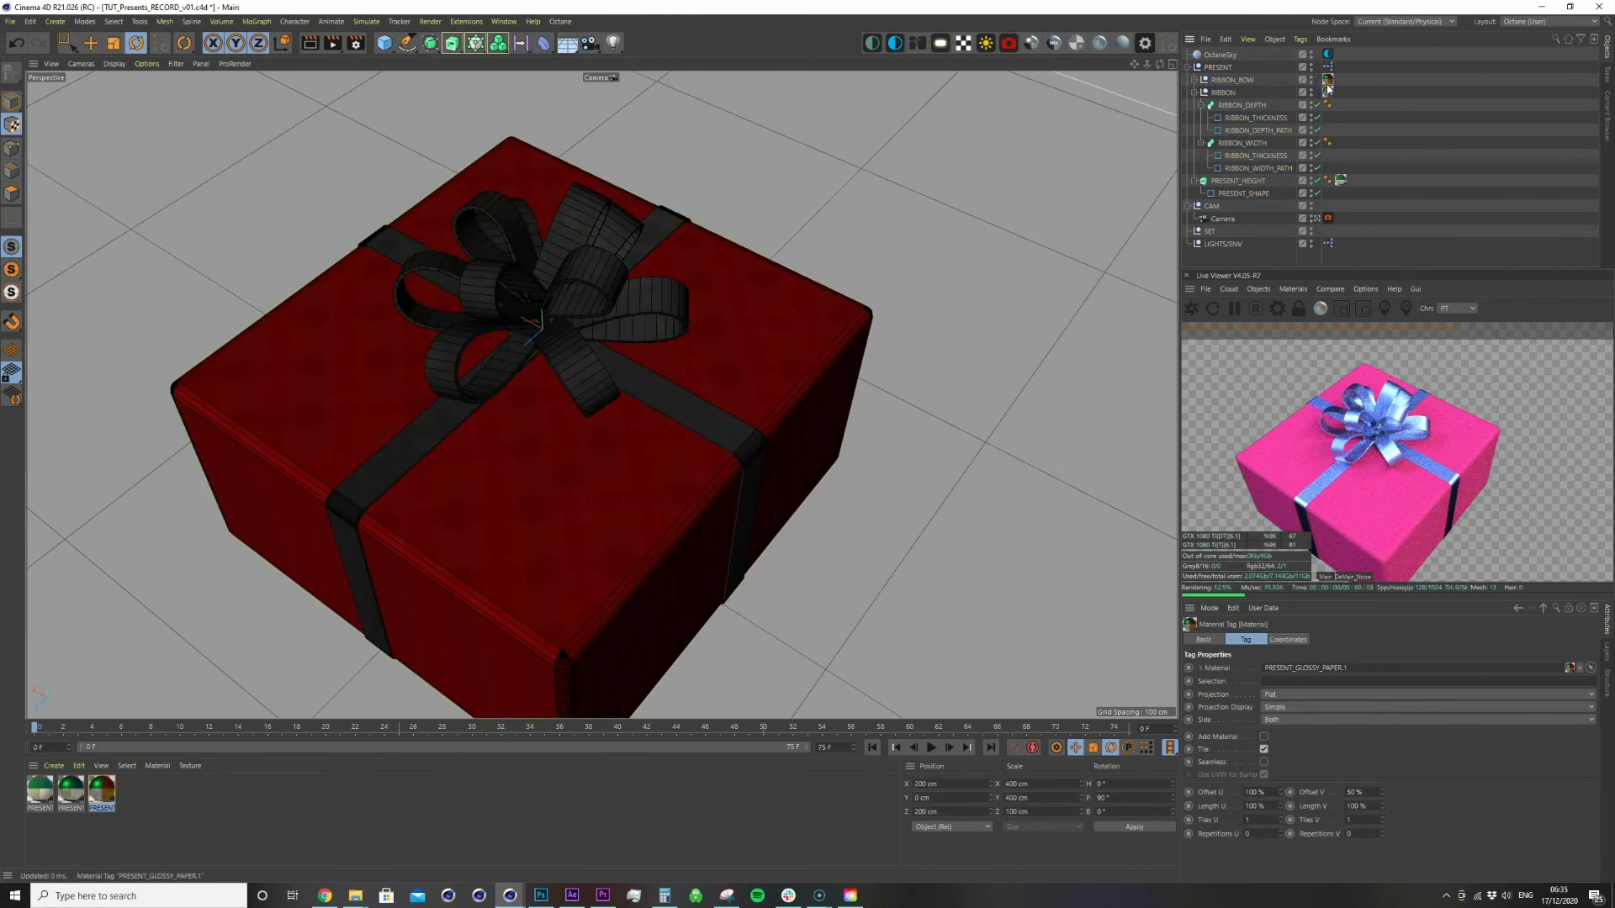
Add RIBBON_BOW's material tag to PRESENT's XPresso graph with Offset U and Offset V inputs, and wire them to the ribbon's Range Mapper outputs
double_click(1327, 67)
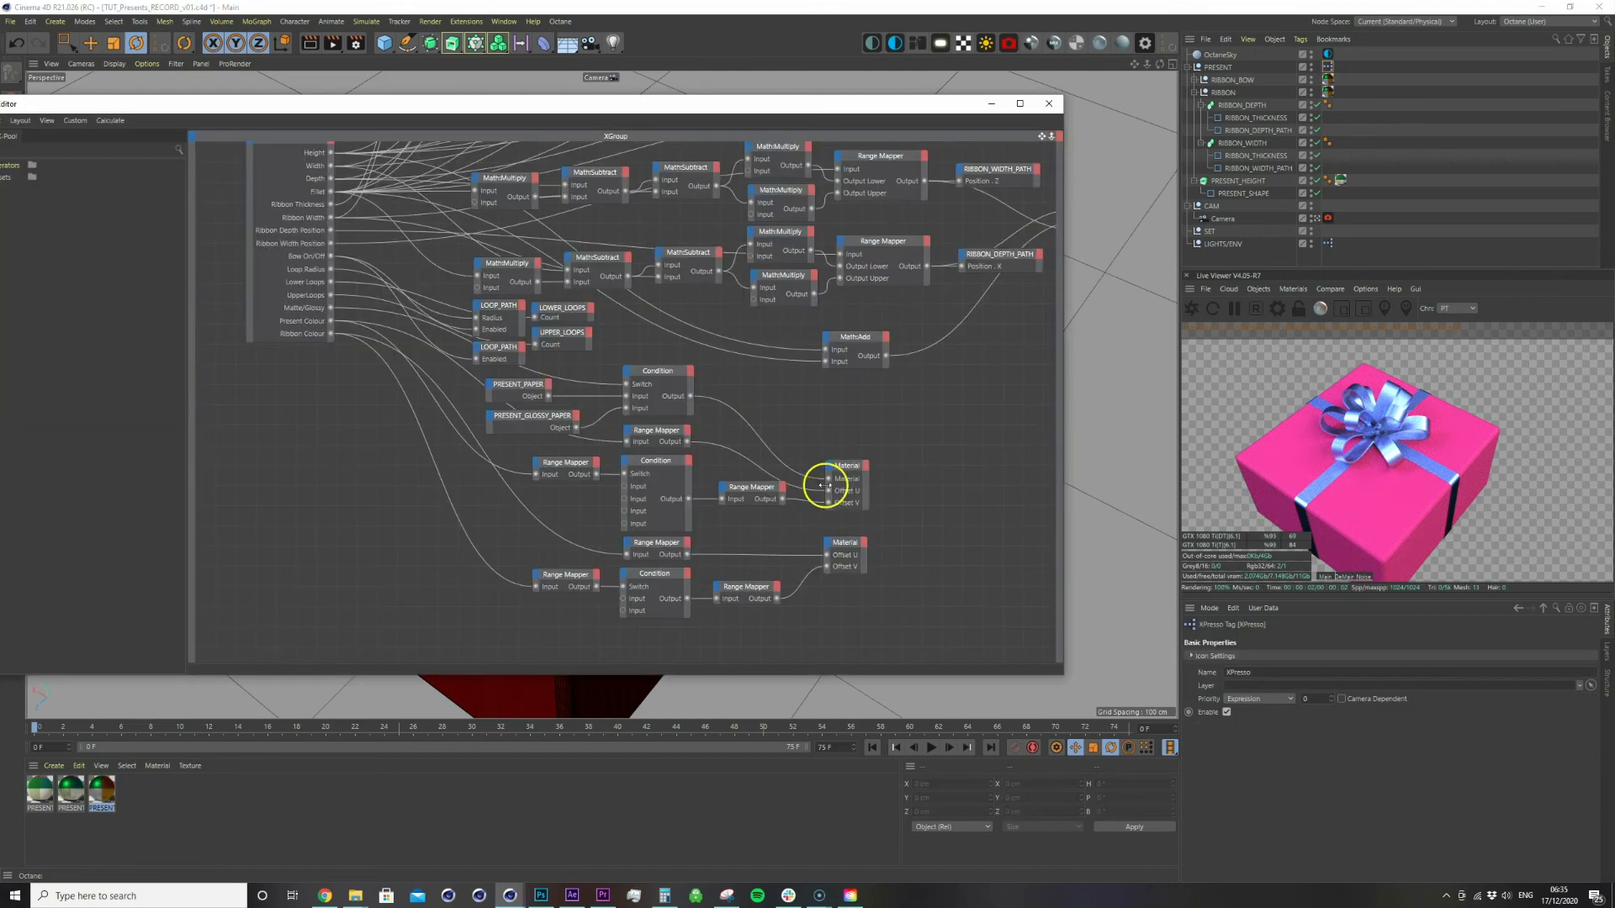
click(1328, 81)
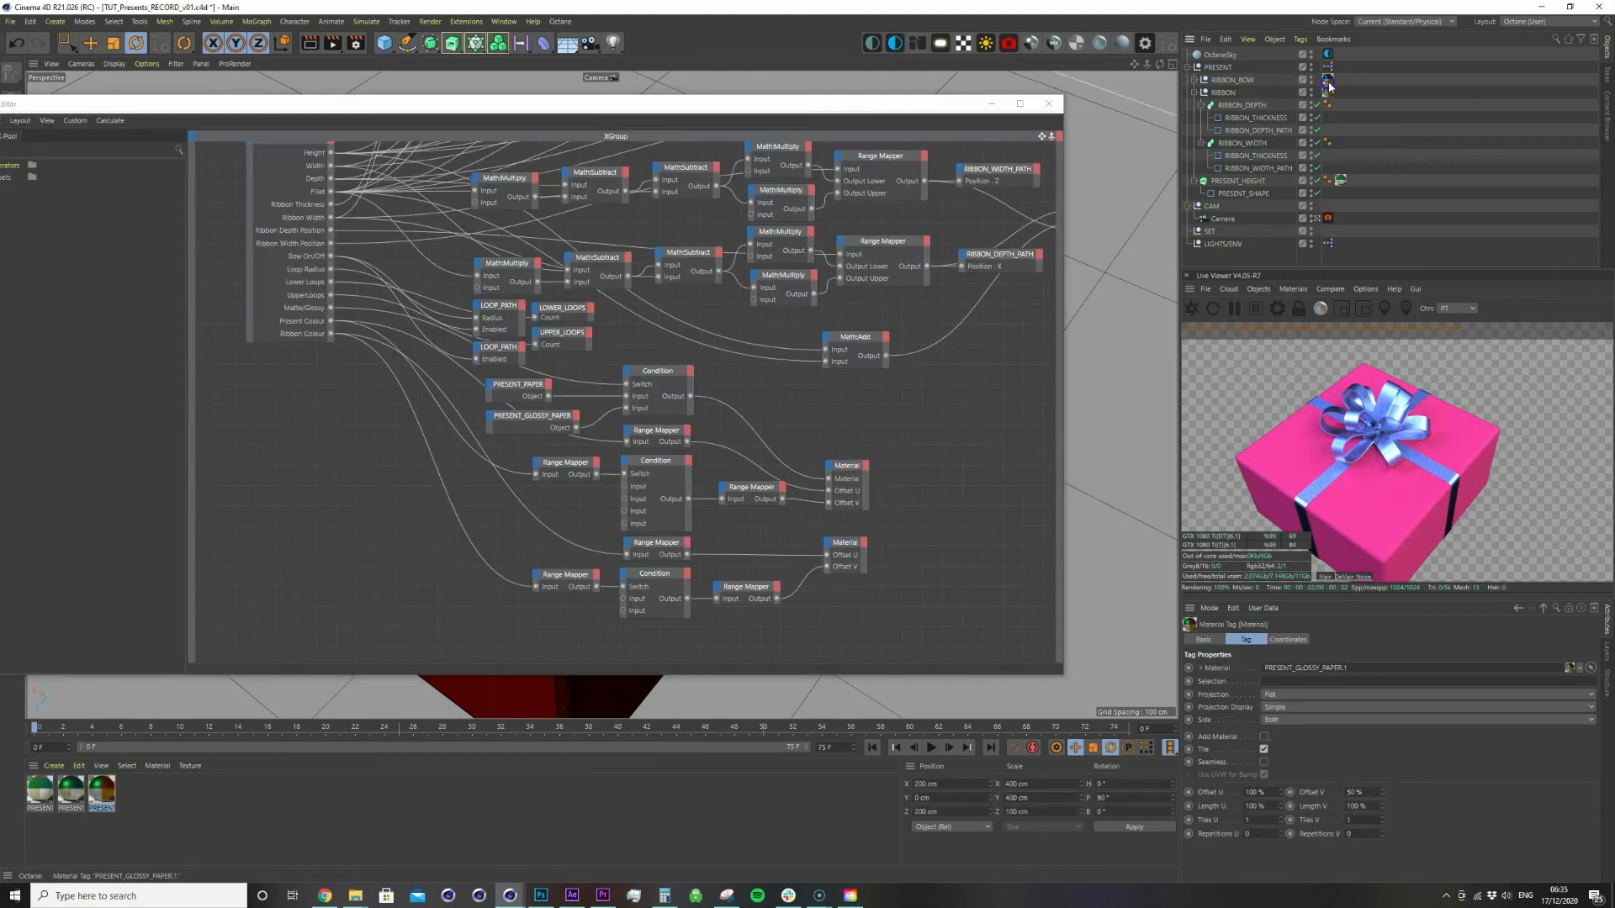
drag(906, 555, 875, 598)
click(877, 597)
mouse_move(866, 660)
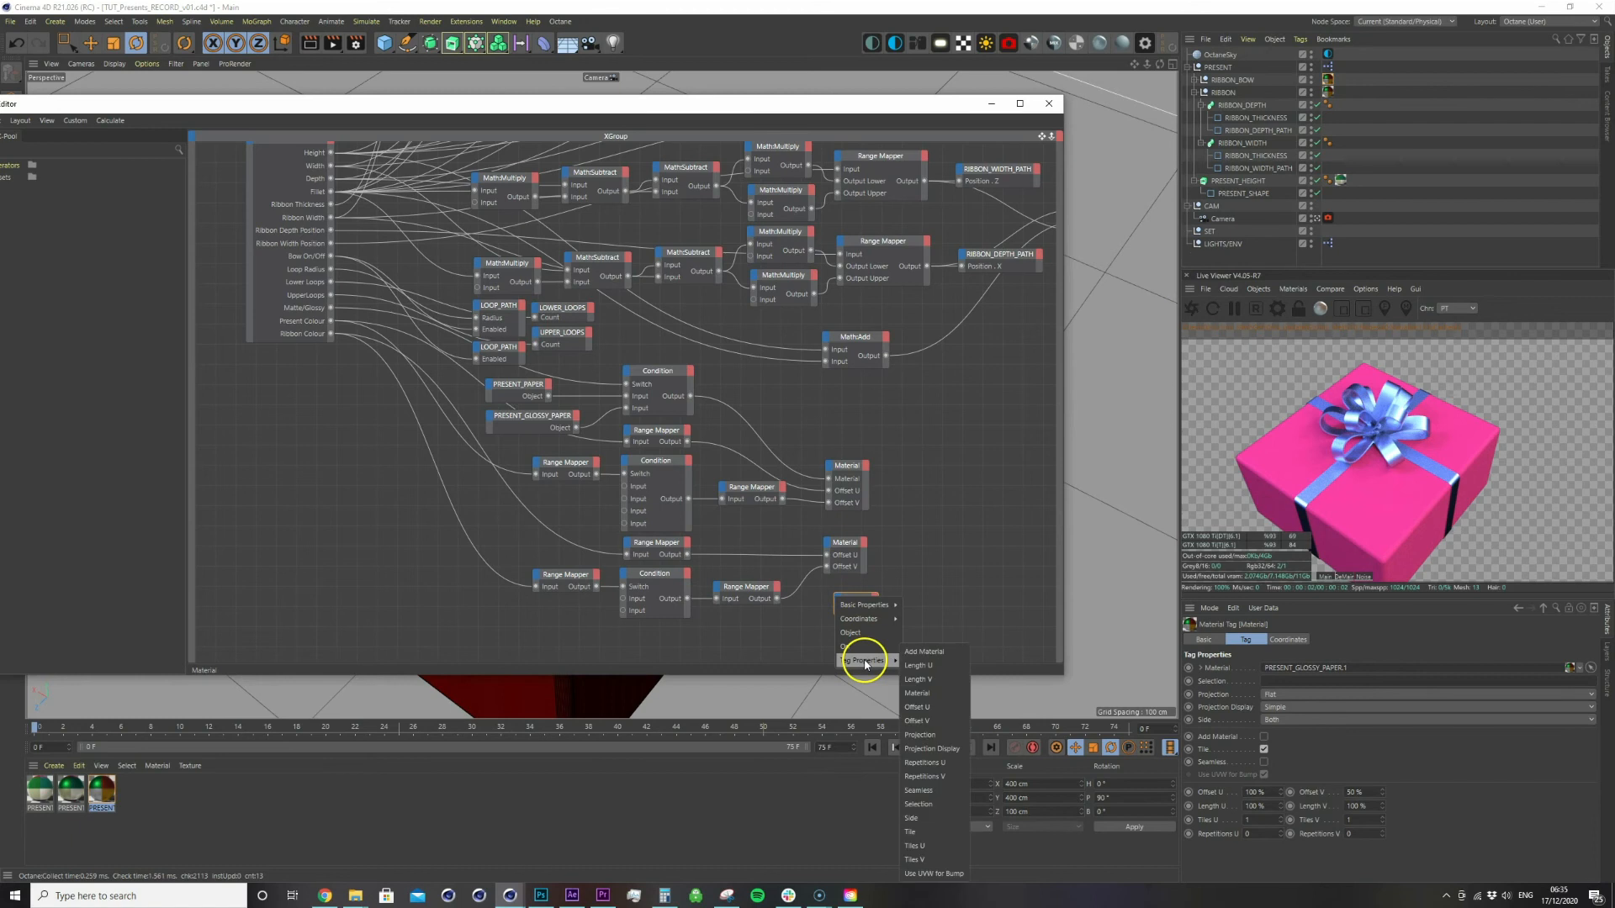
click(934, 704)
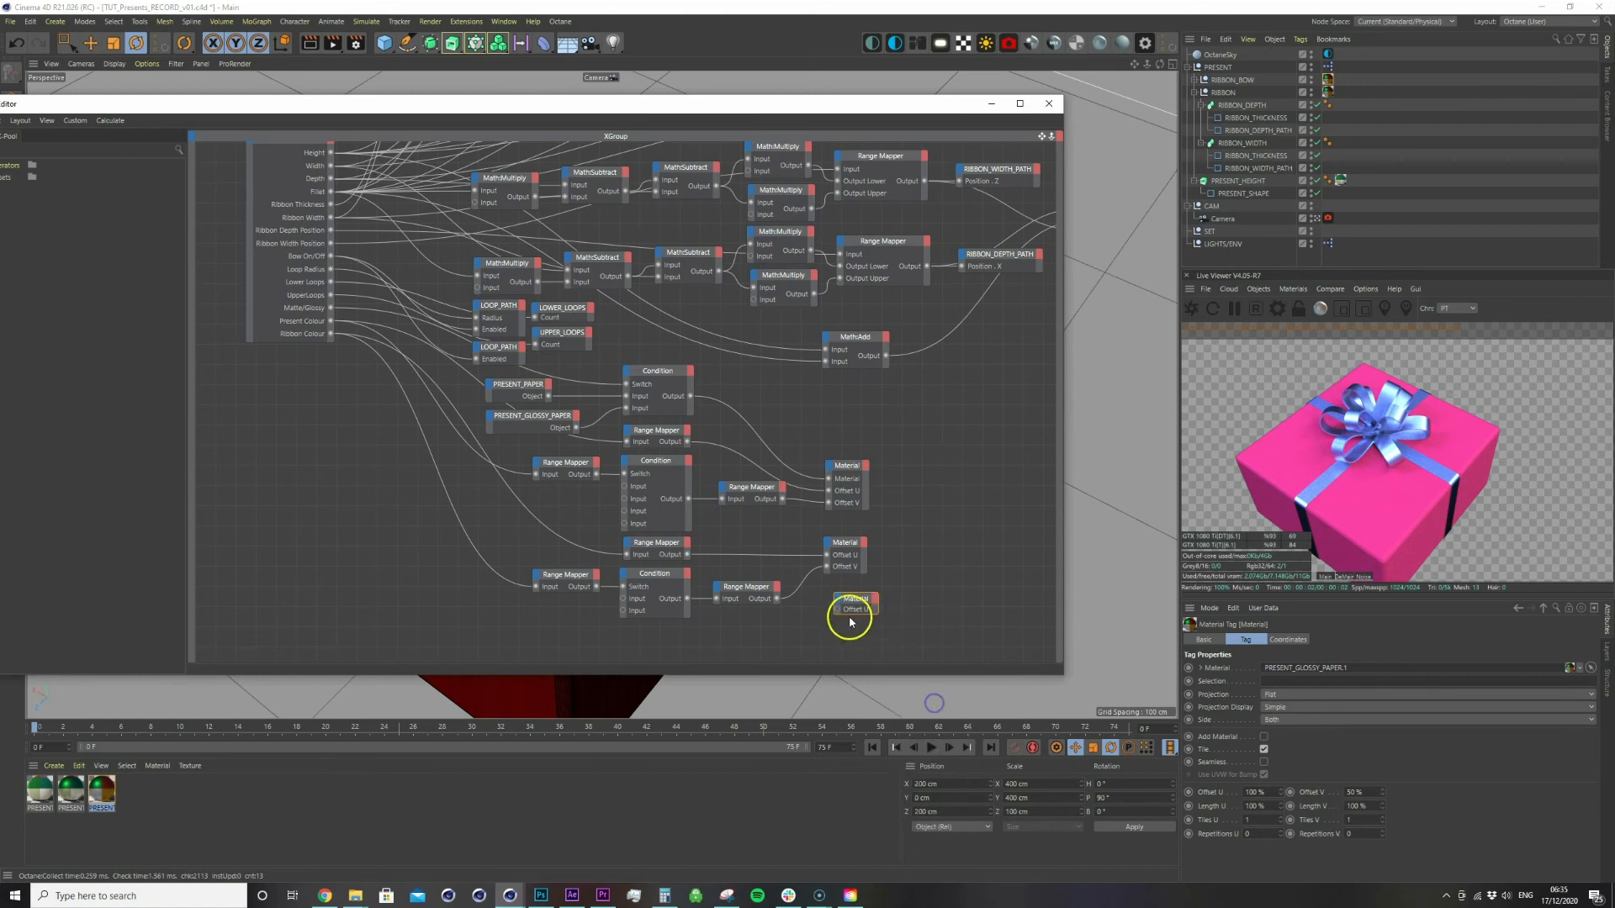
click(837, 598)
mouse_move(866, 661)
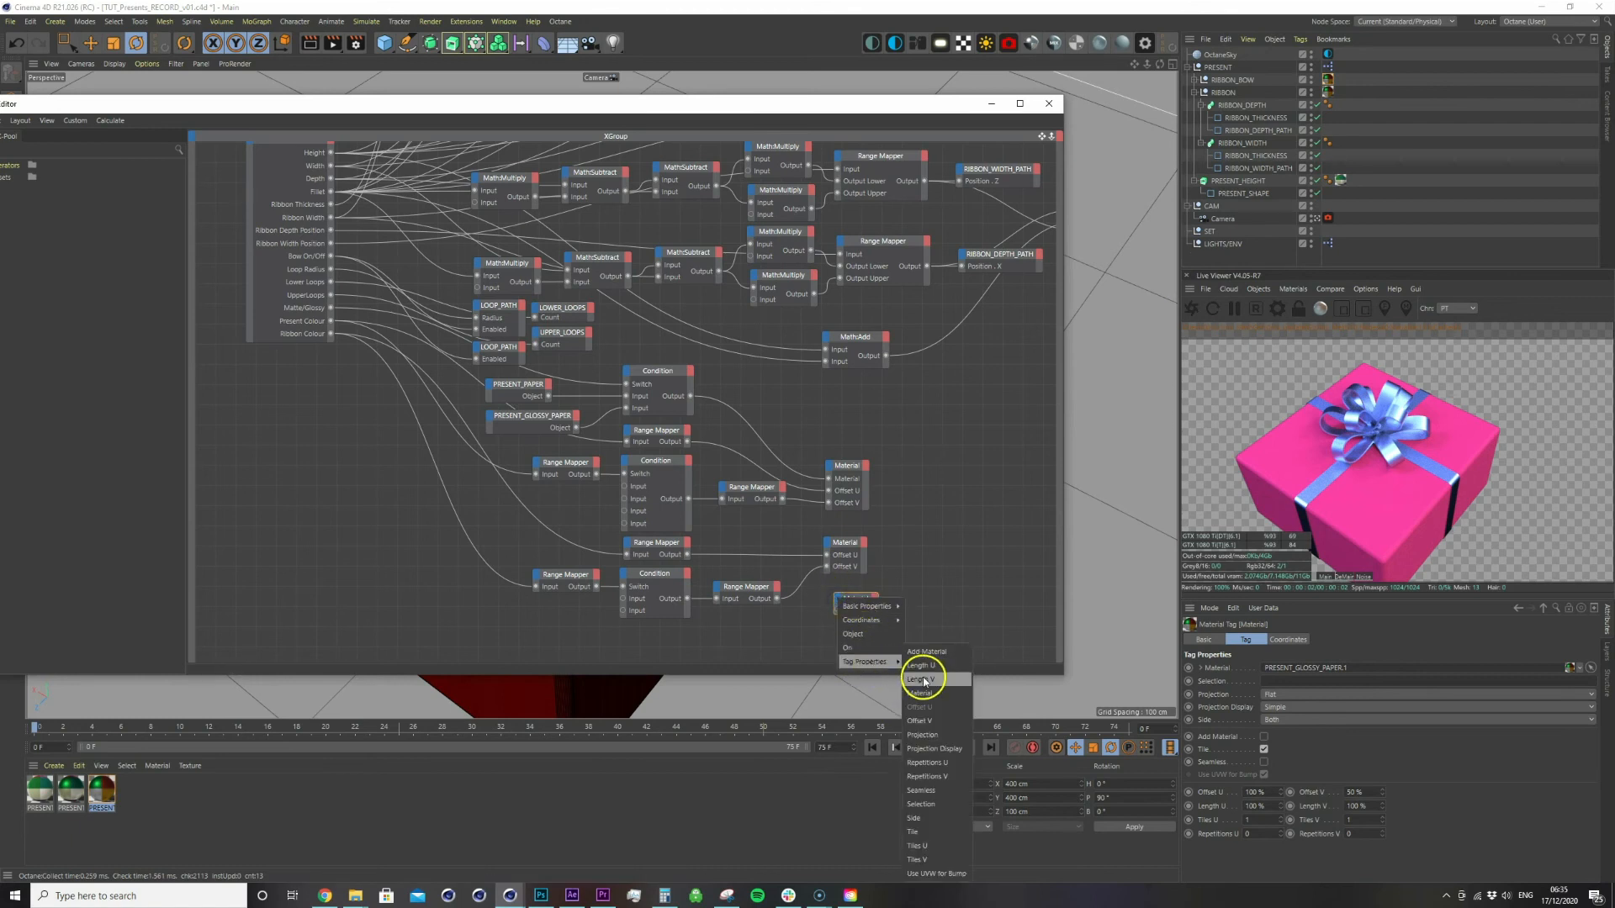
click(919, 721)
click(851, 593)
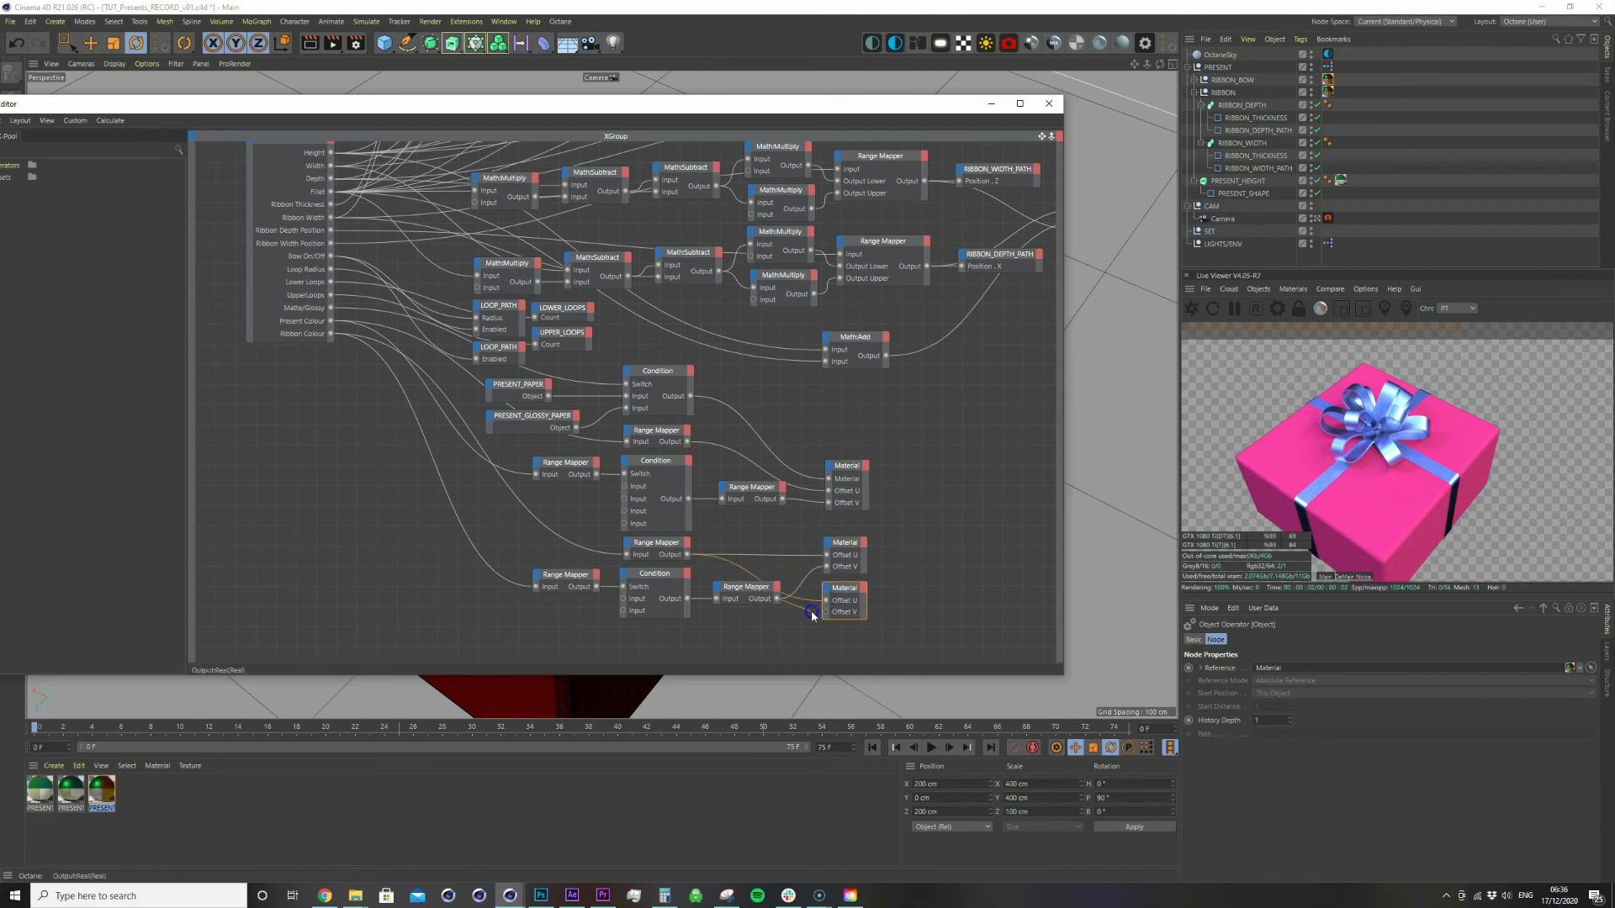
click(1048, 103)
Test PRESENT's Matte/Glossy switch in both states, change Present Colour to 3, and leave Matte/Glossy enabled
click(1446, 163)
click(1280, 192)
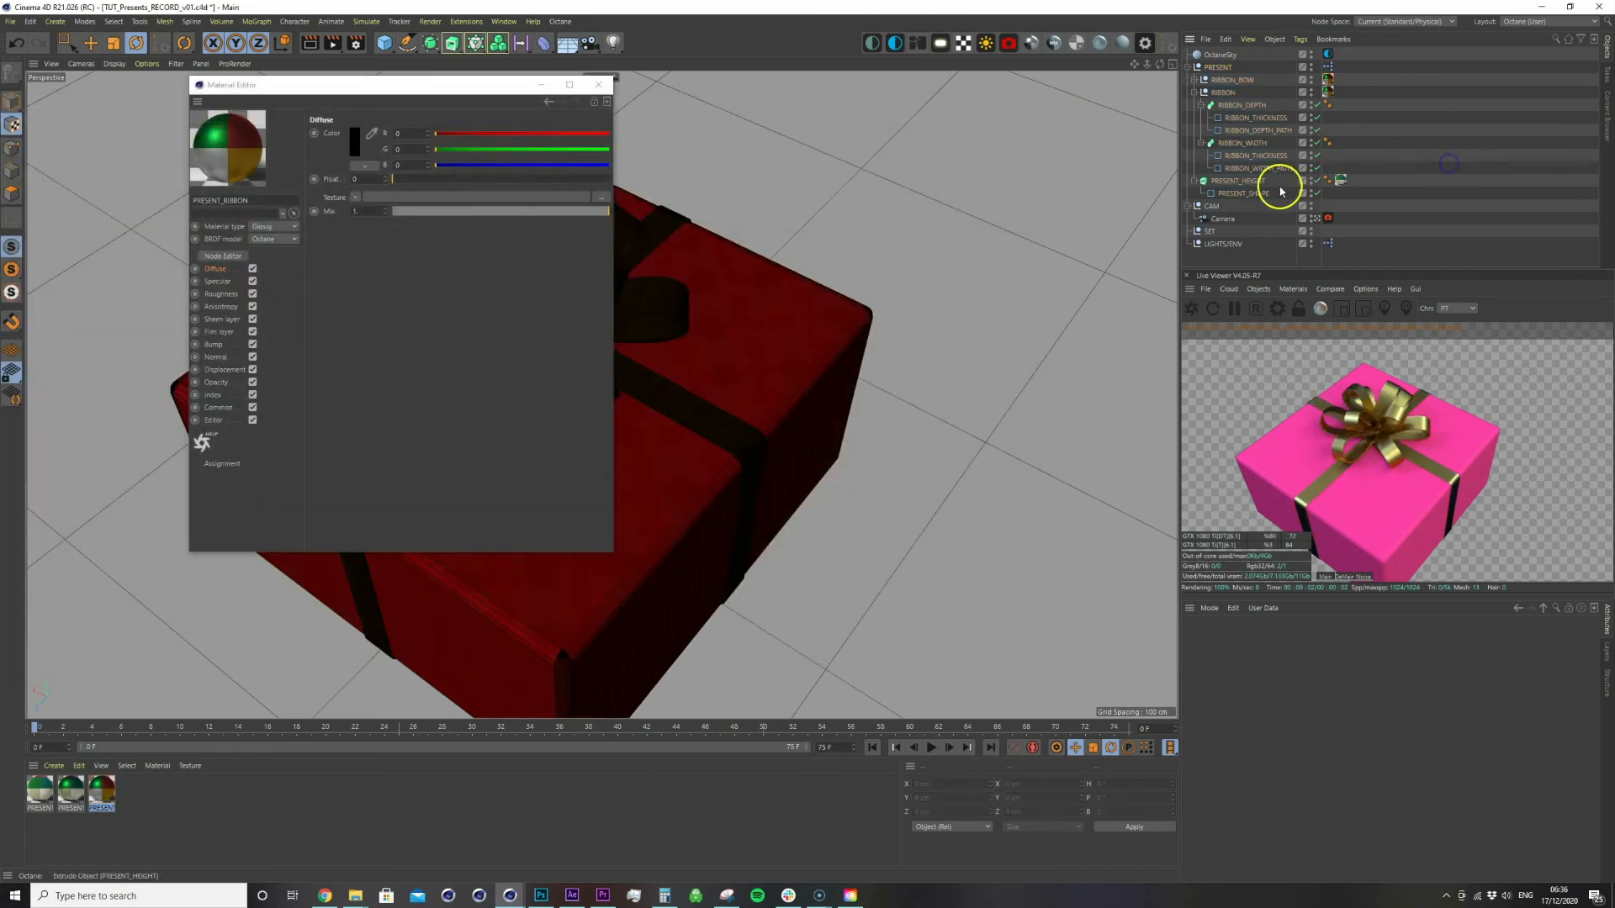
click(1216, 68)
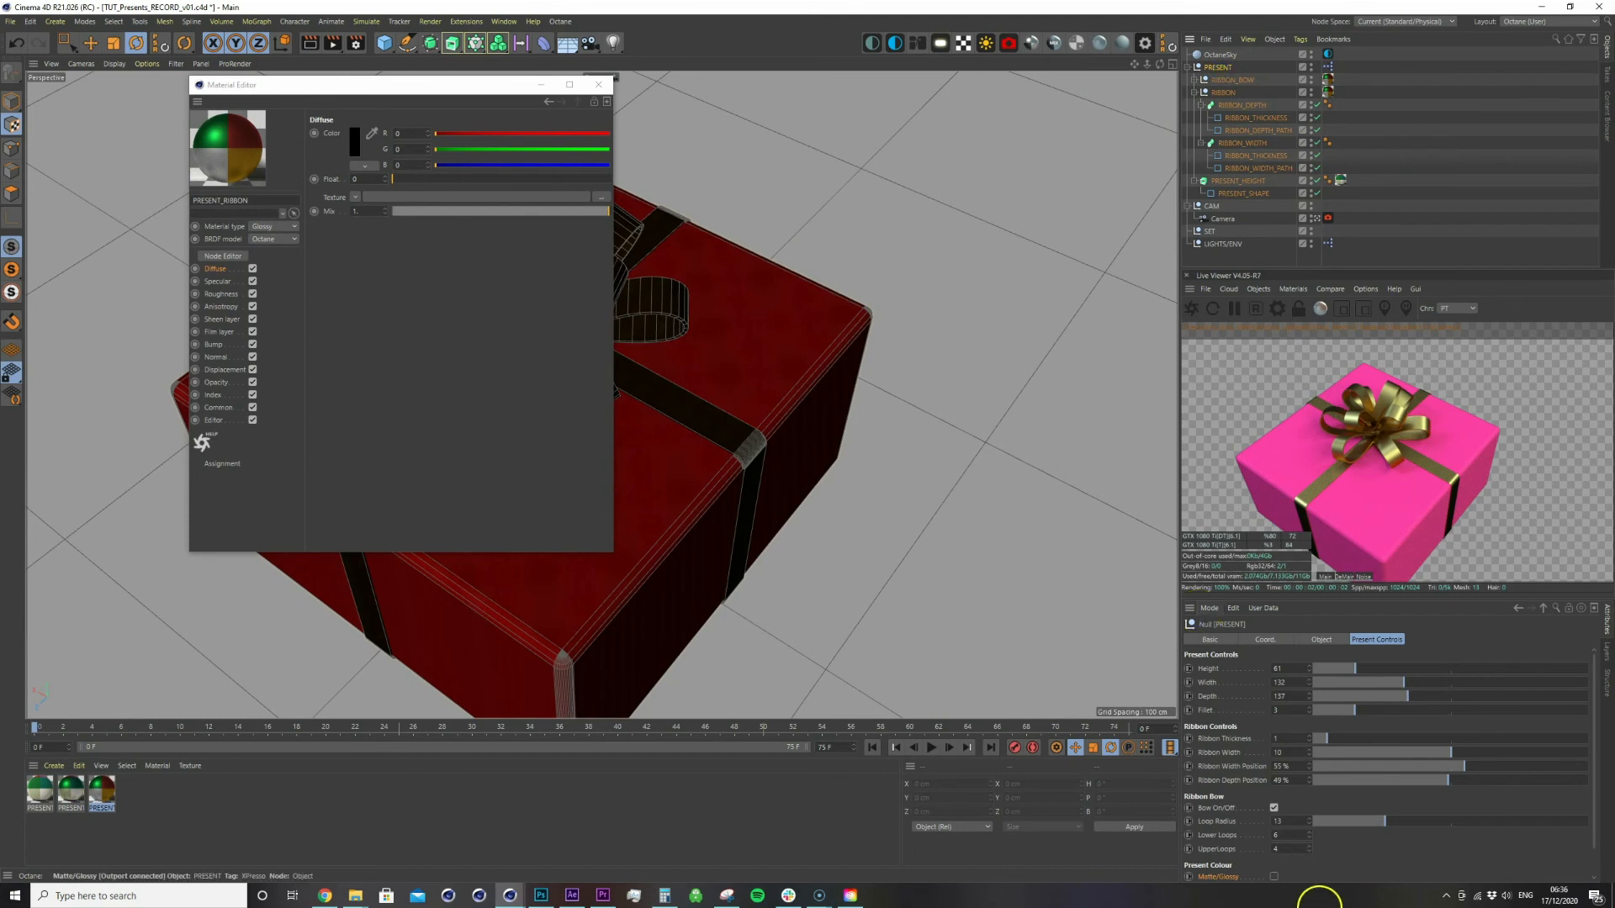
click(1273, 876)
scroll(1326, 866, down, 1)
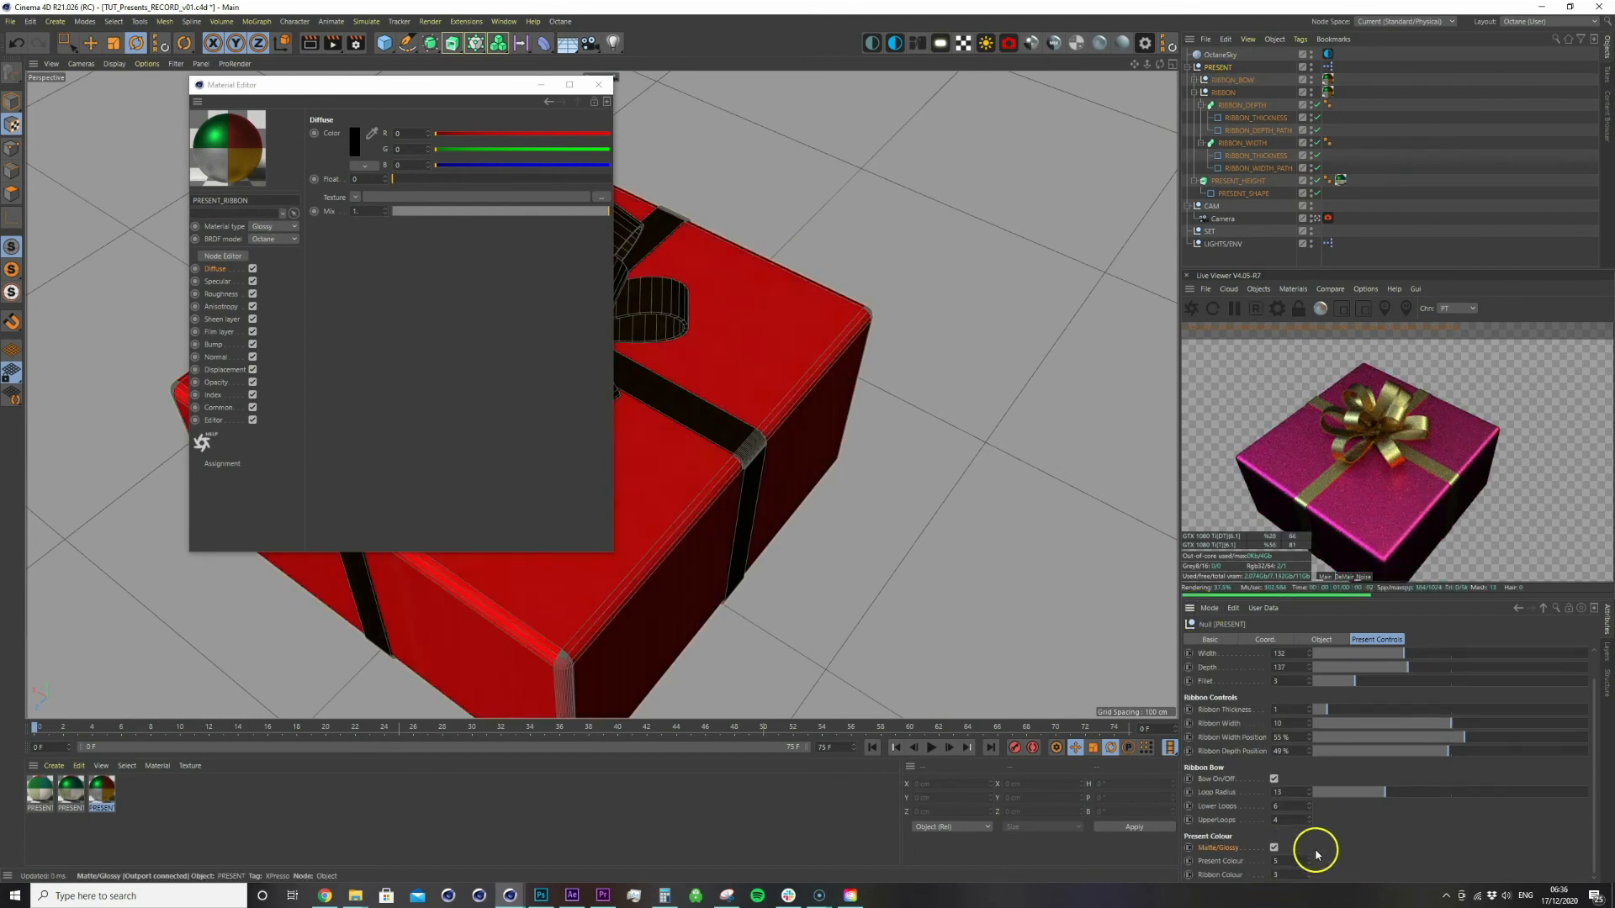
click(1274, 849)
click(1274, 848)
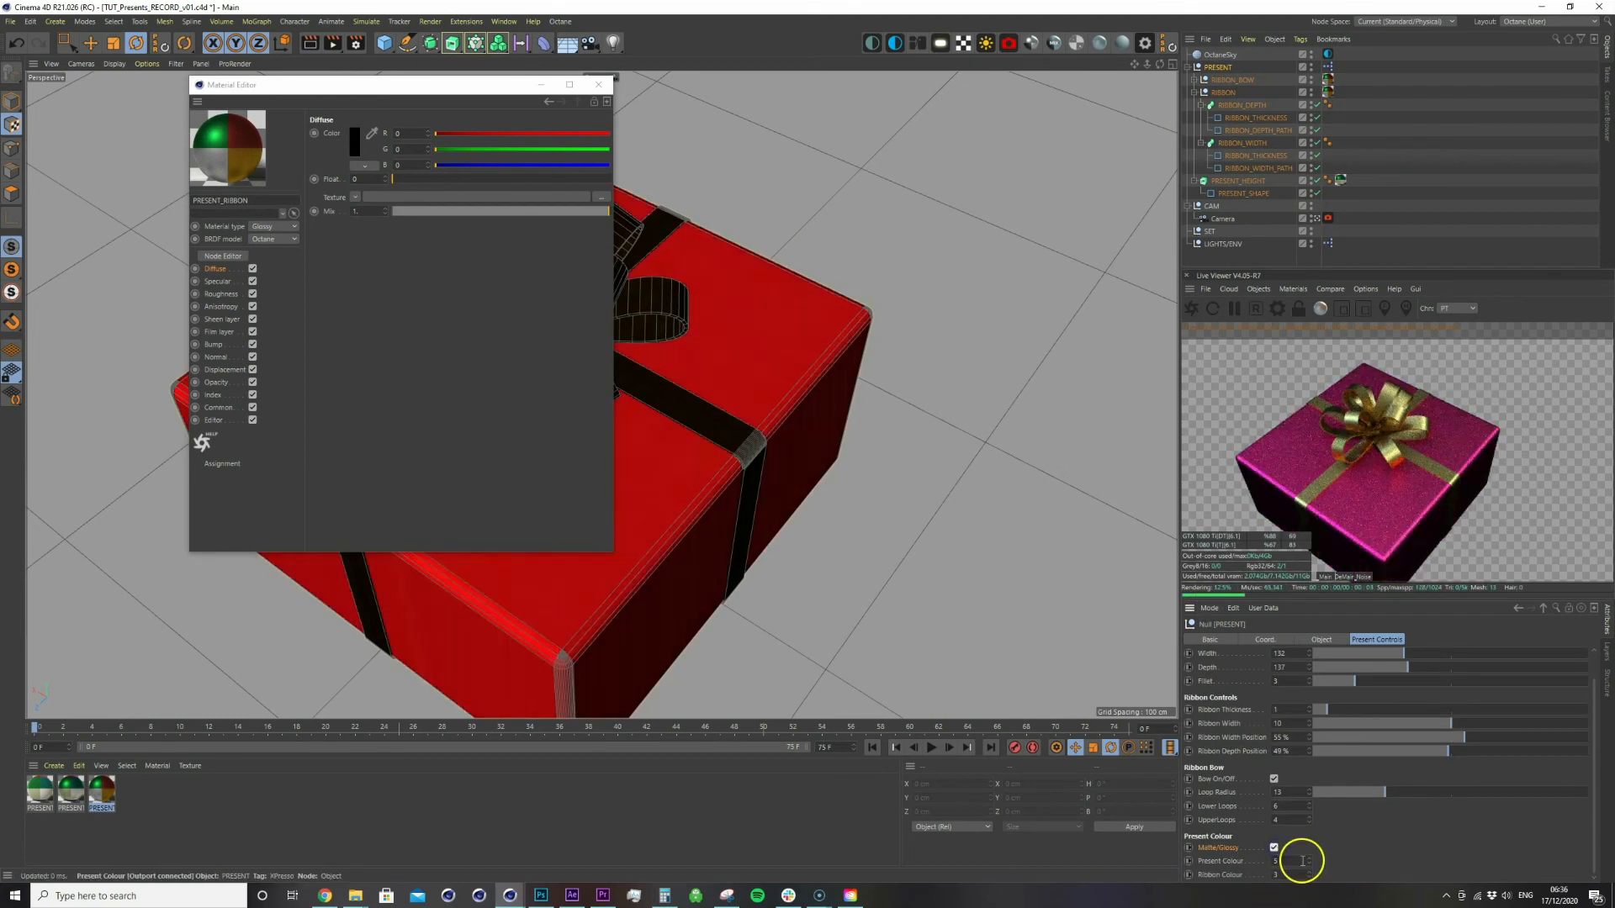
click(1309, 863)
click(1310, 863)
click(1274, 849)
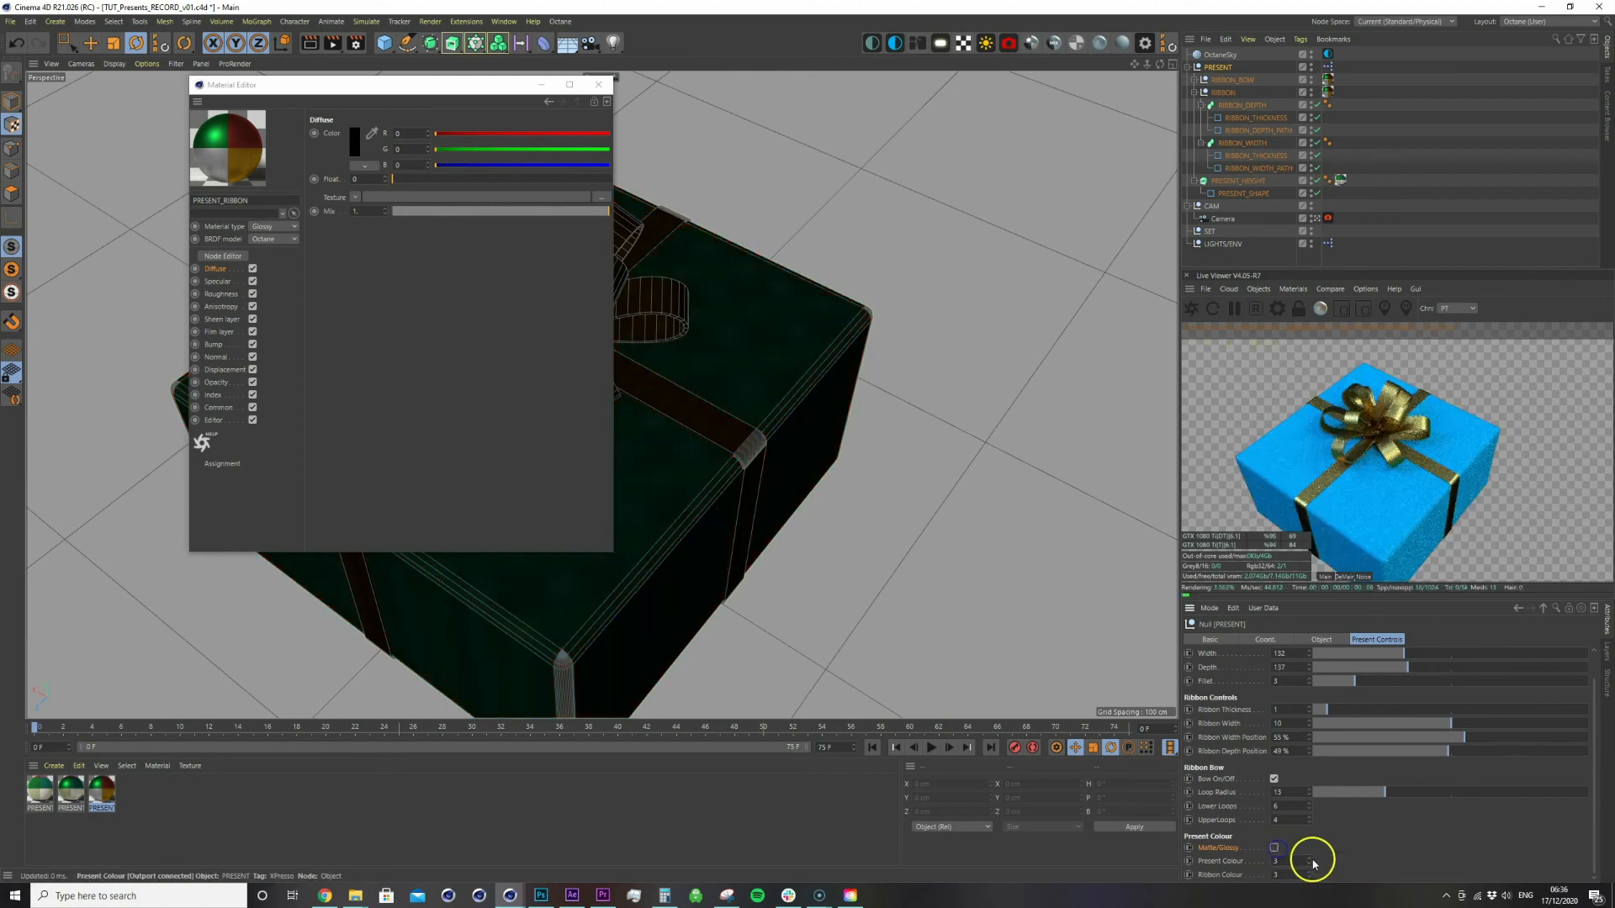
click(1274, 849)
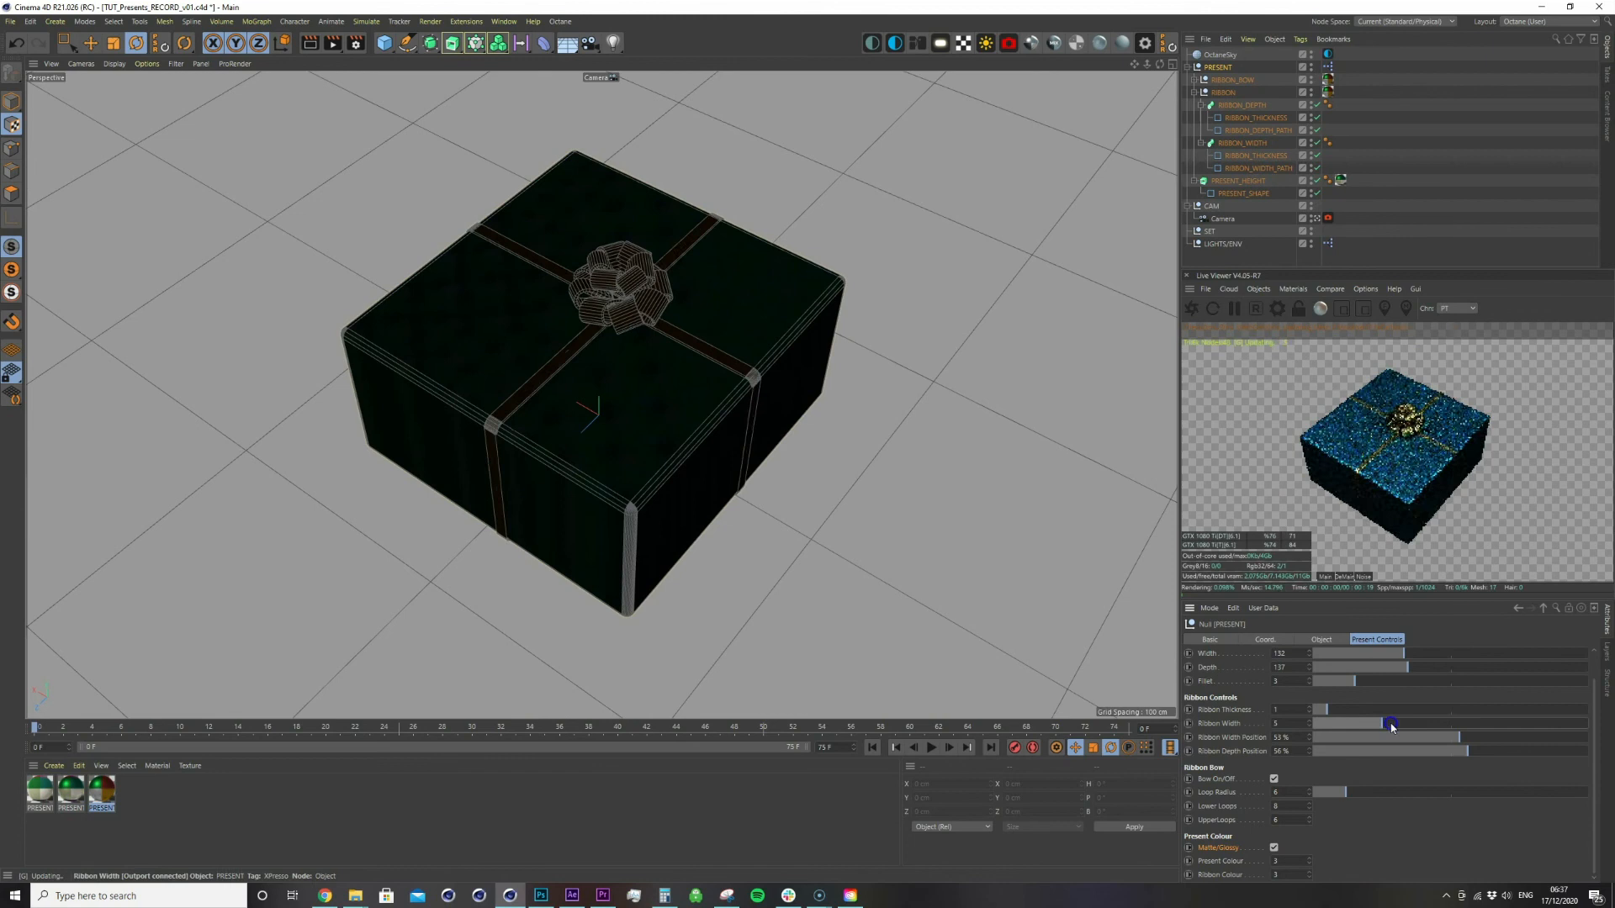
Try PRESENT's Ribbon Width at 10, 8 and 4 to compare the bow loops with the ribbon straps
drag(1384, 720, 1448, 725)
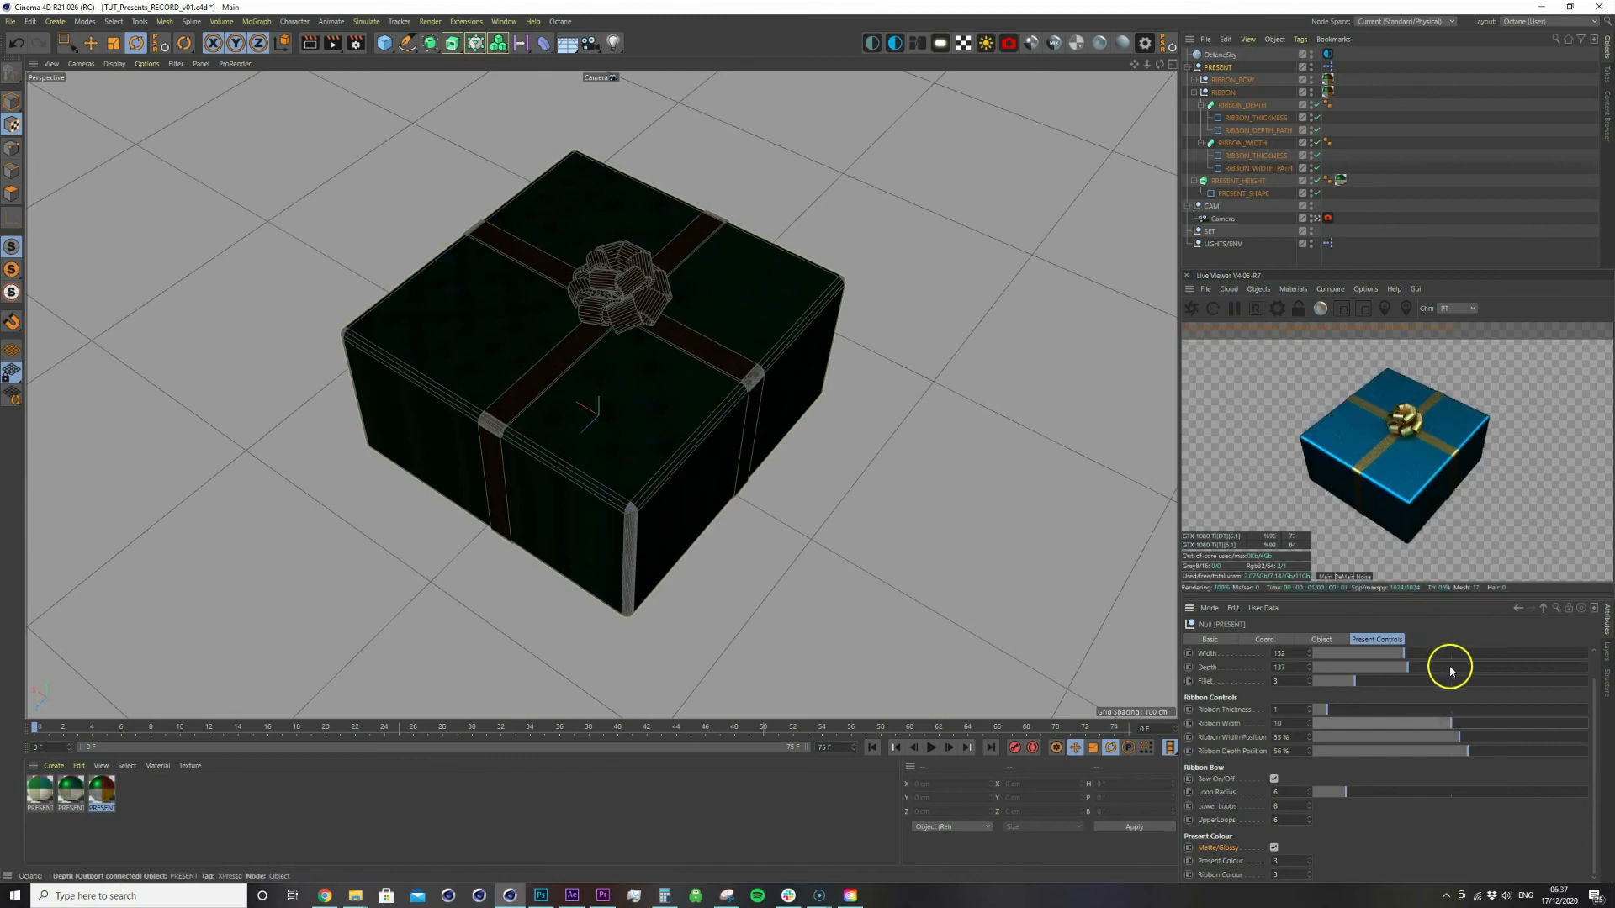
drag(1435, 722, 1422, 724)
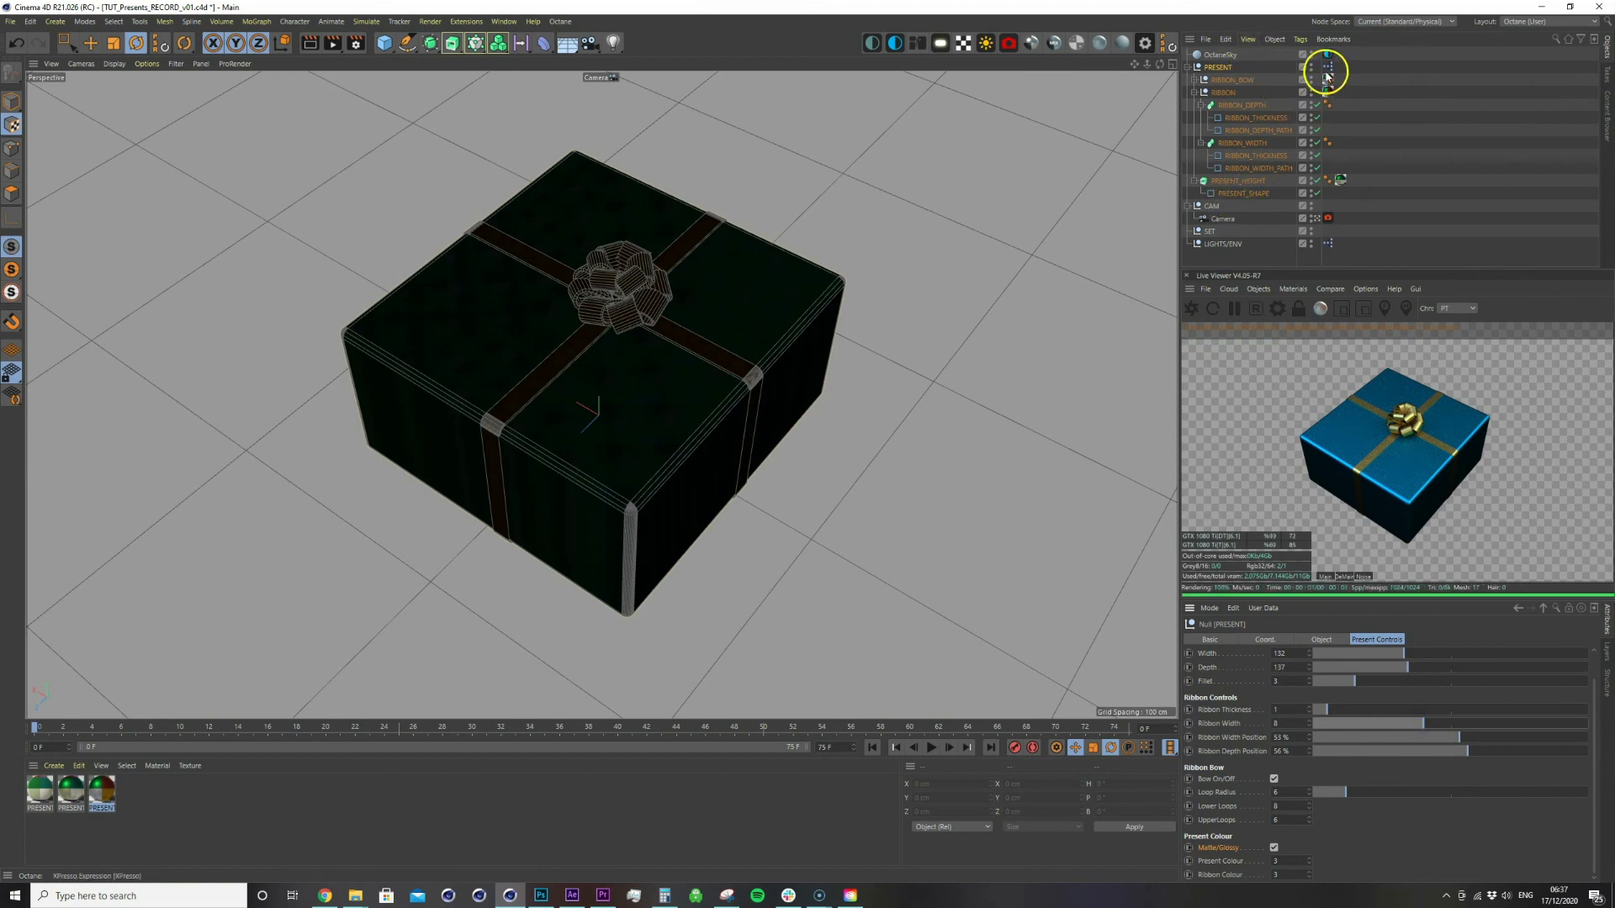
alt+right_drag(672, 347, 864, 332)
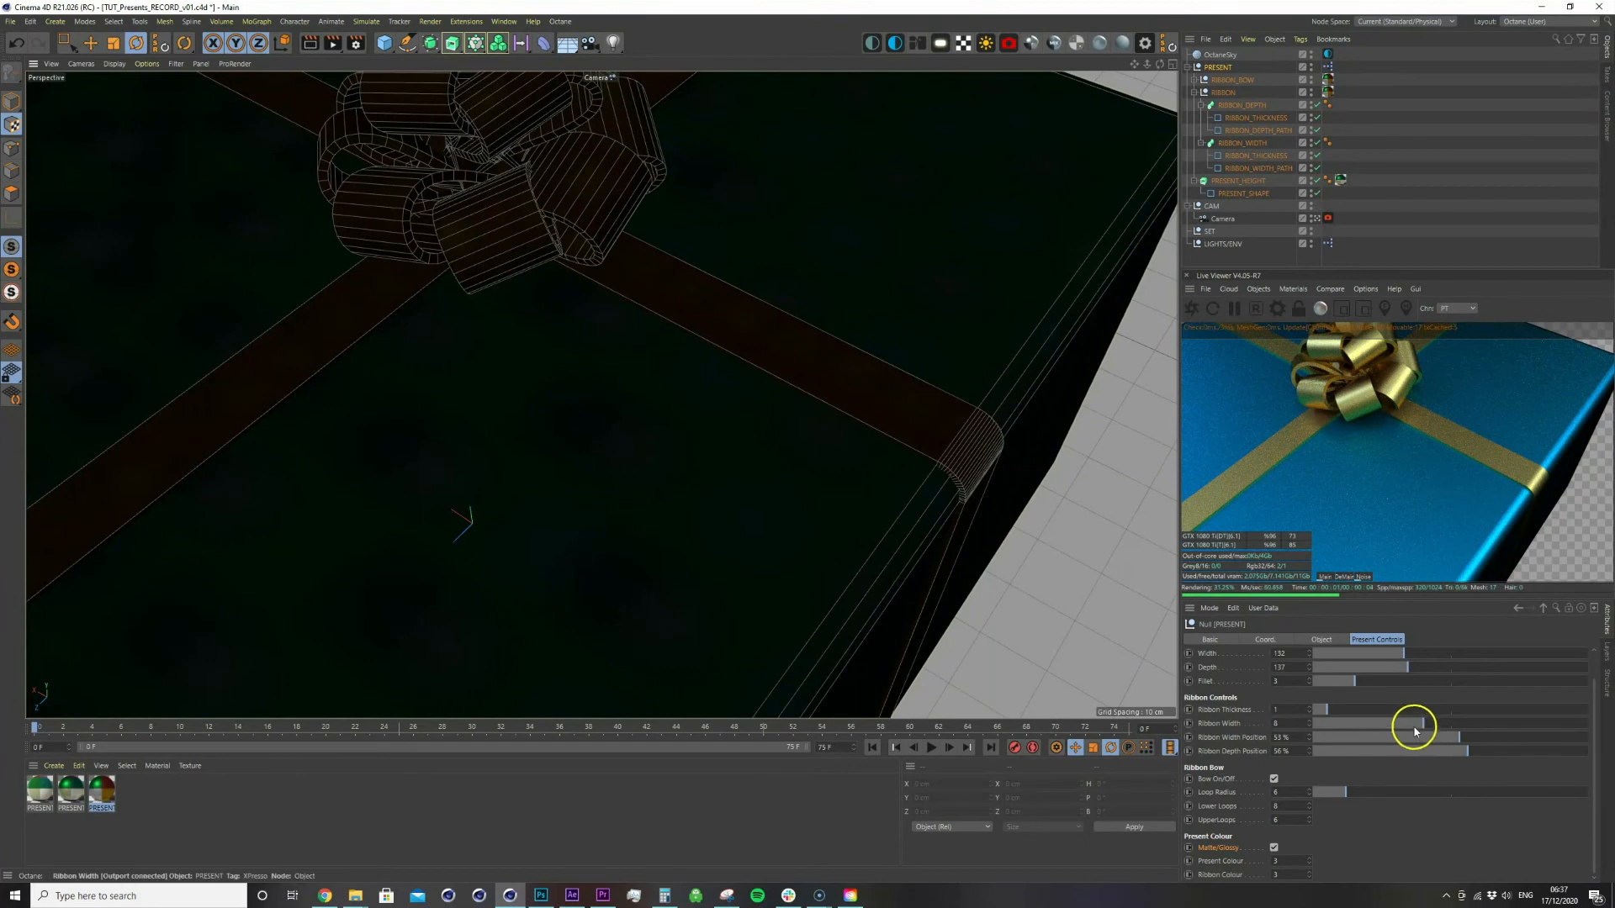
drag(1414, 727, 1374, 724)
click(600, 218)
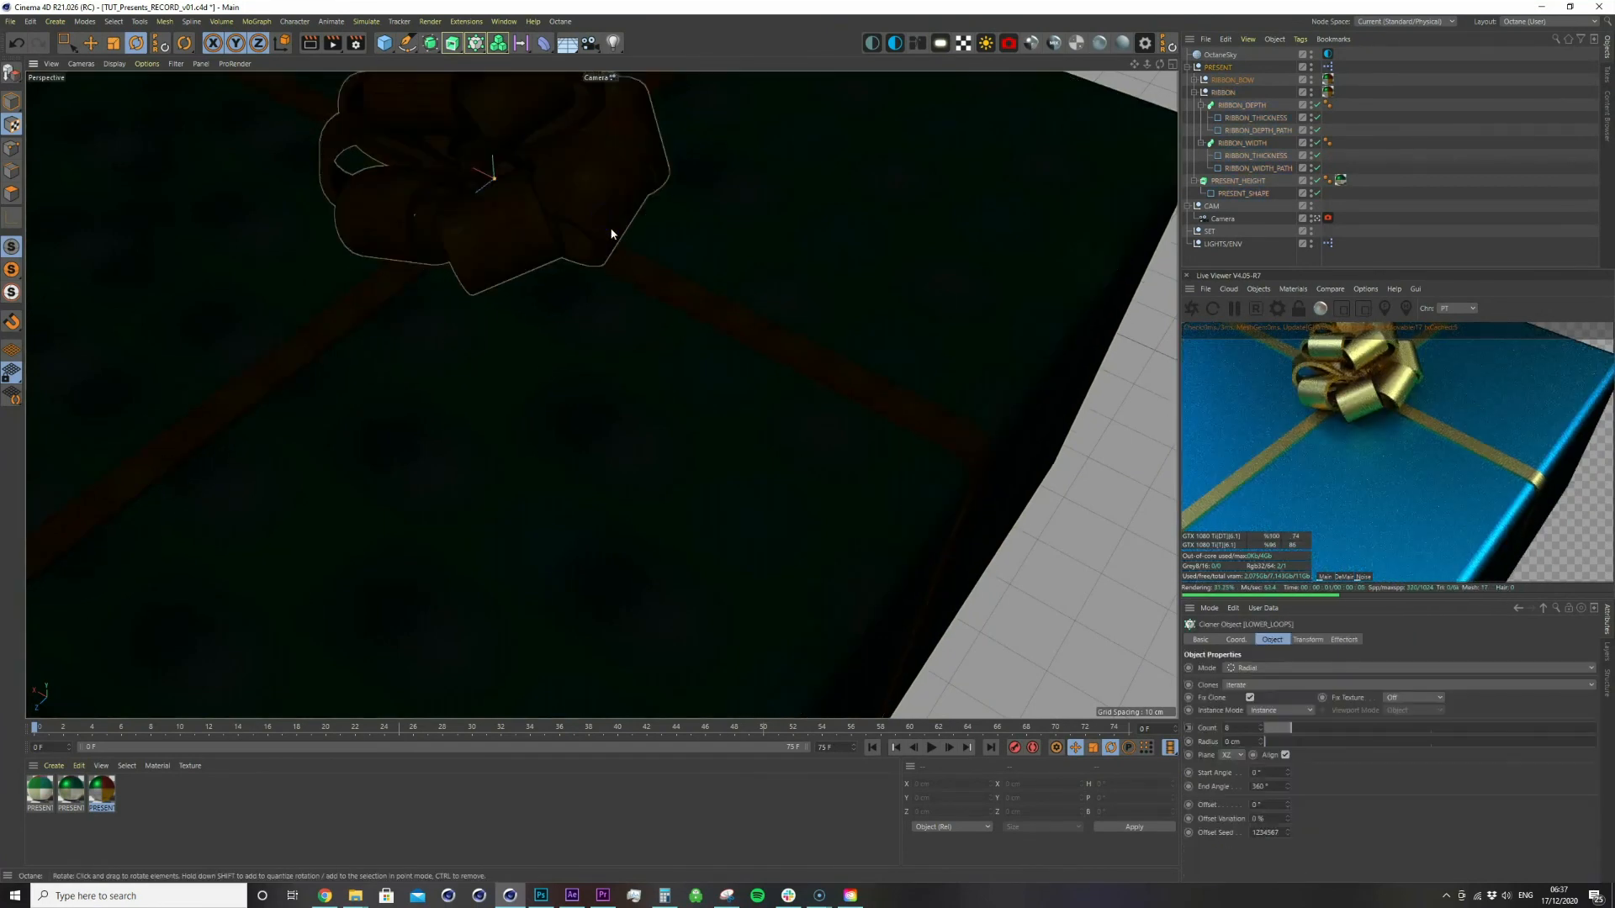
click(1399, 143)
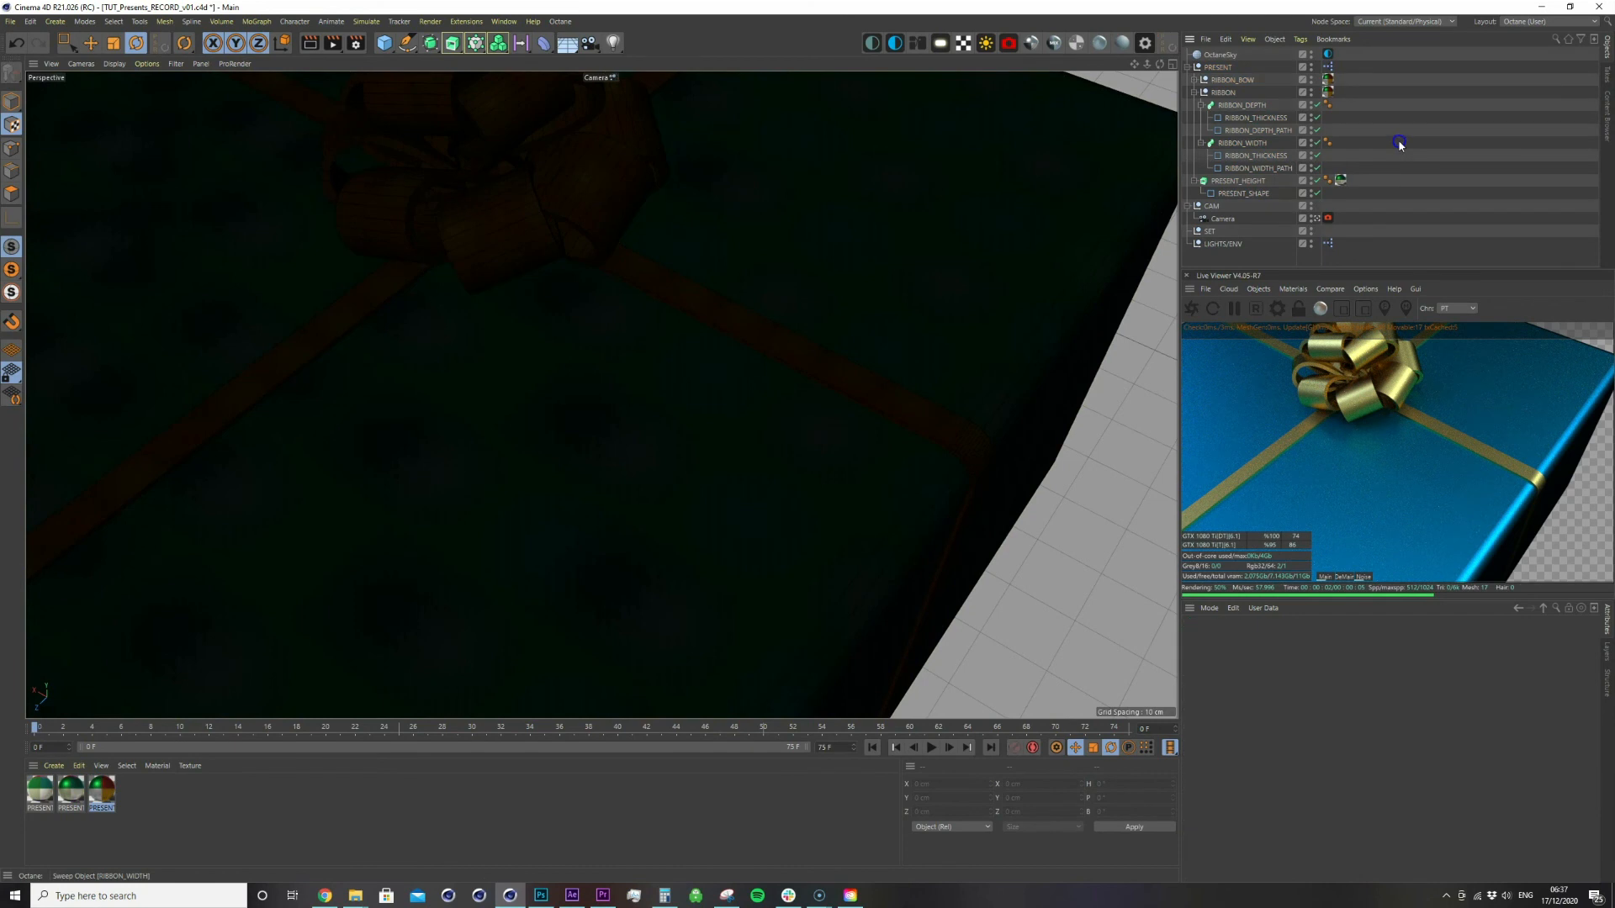
Open PRESENT's XPresso graph and show the Iteration List of the ObjectList node feeding RIBBON_THICKNESS
double_click(1327, 68)
drag(1191, 67, 1033, 327)
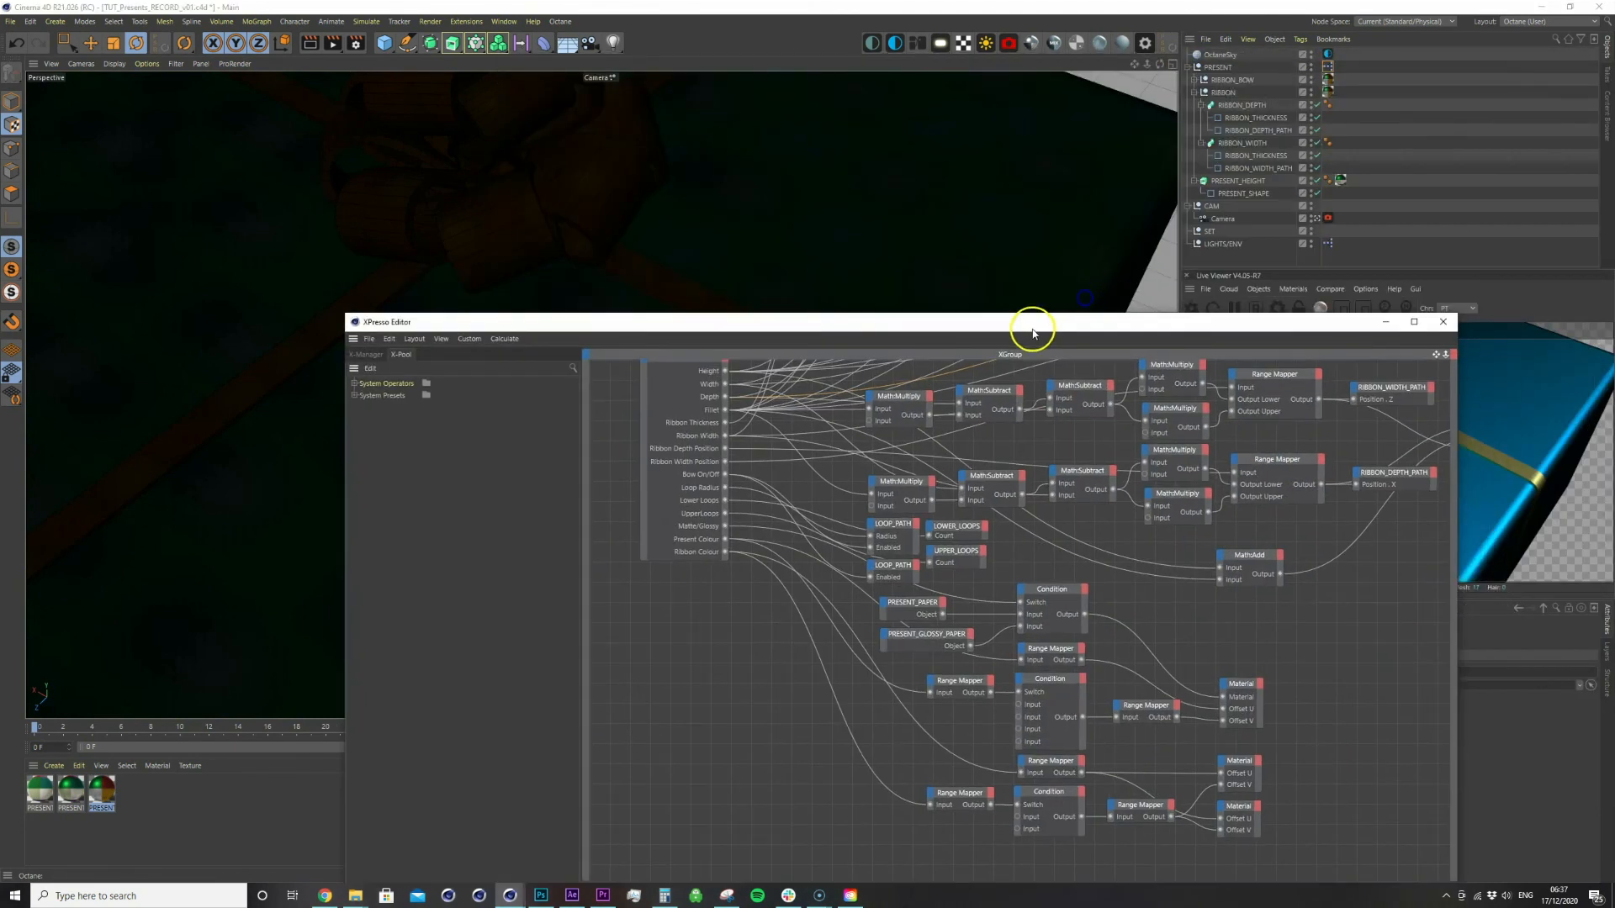
alt+middle_drag(1033, 445, 1021, 566)
alt+middle_drag(807, 443, 761, 568)
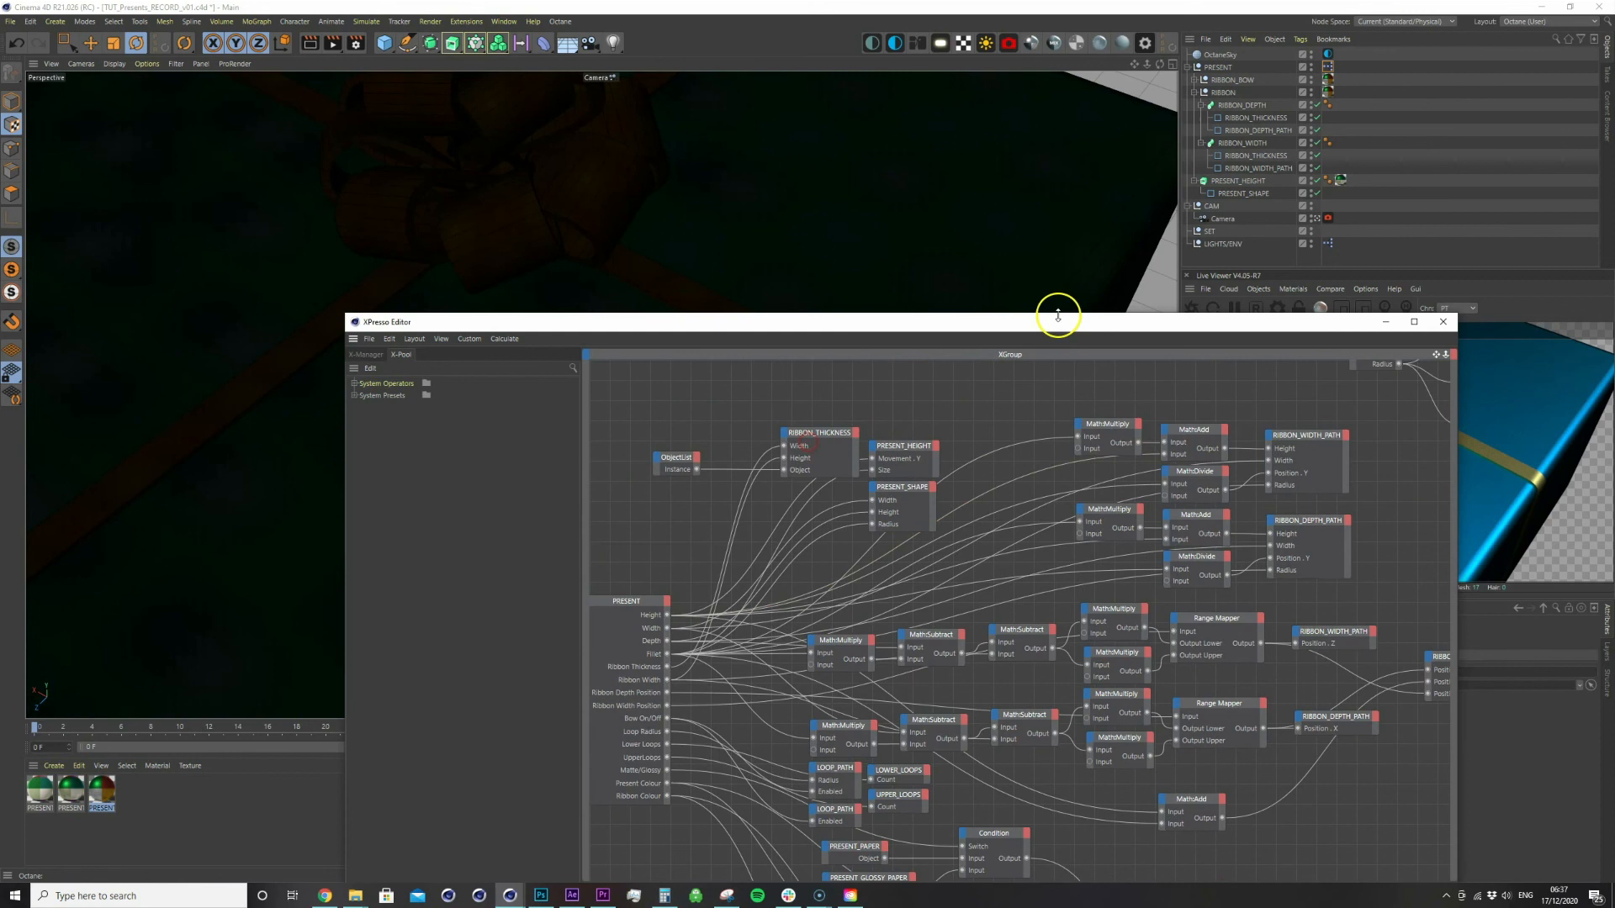
click(674, 469)
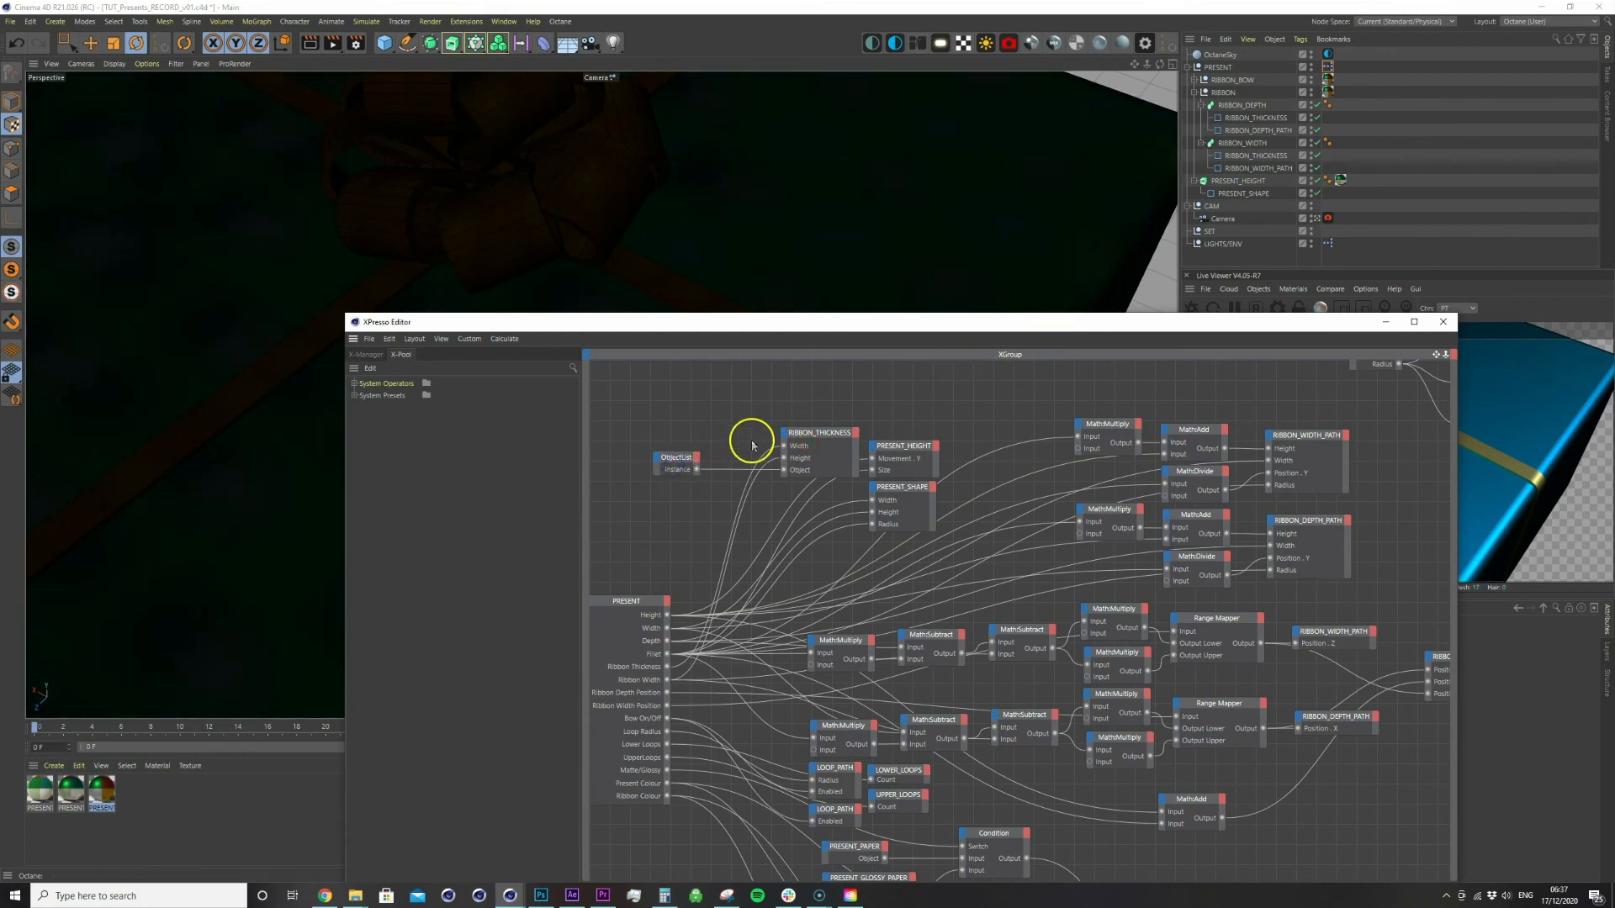
drag(1223, 322, 752, 237)
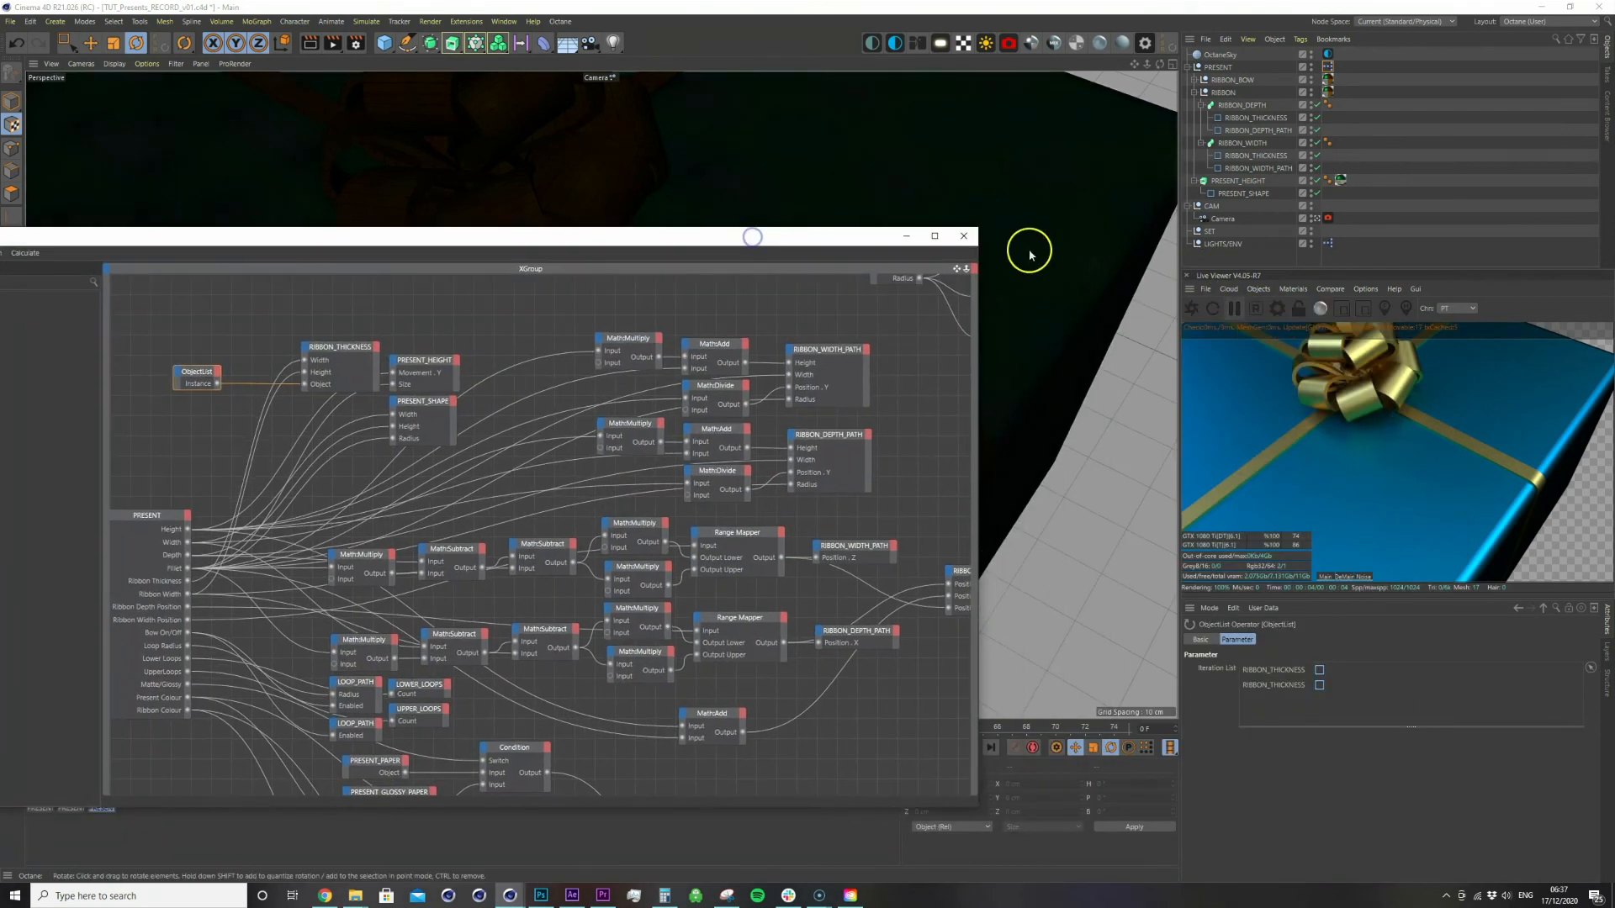
click(1560, 42)
click(1306, 56)
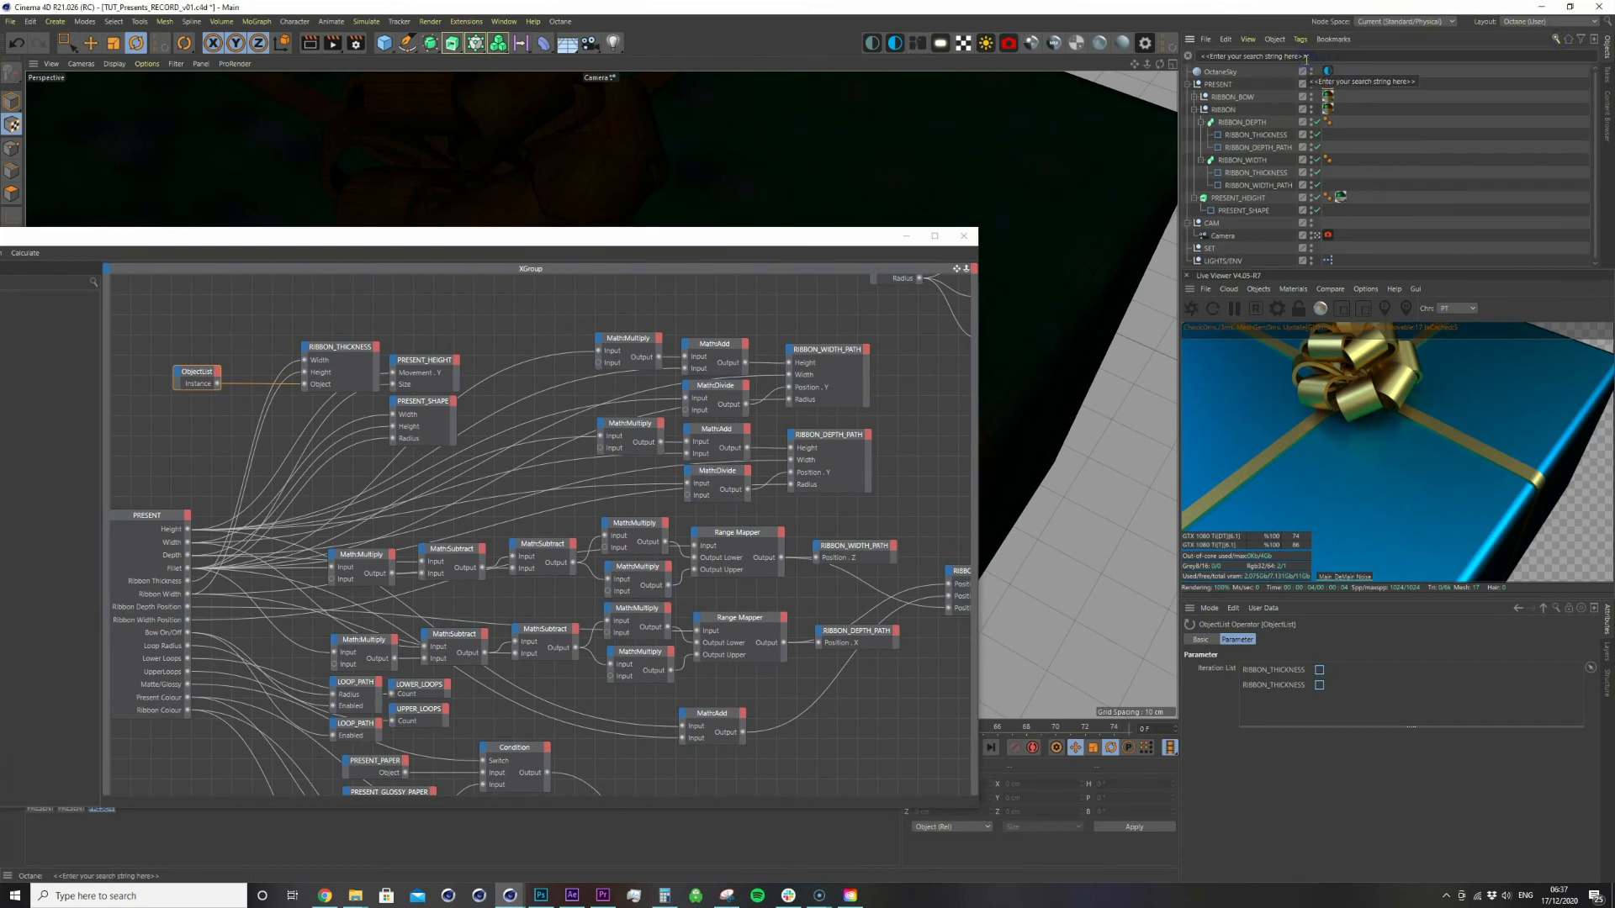
text(ribbon_th)
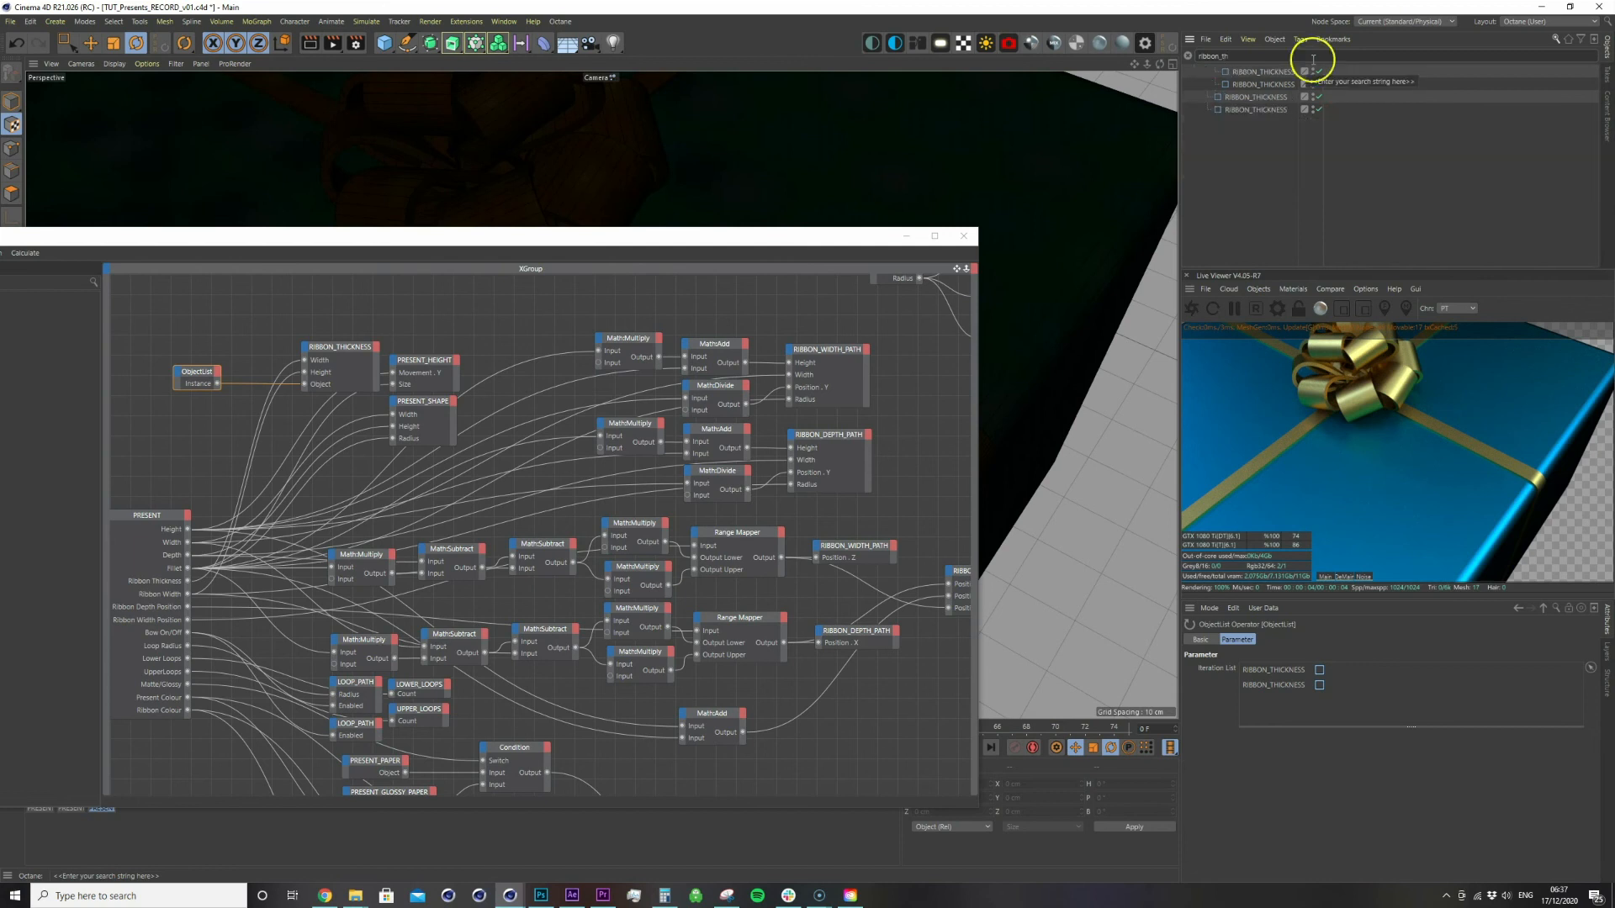
drag(1277, 104, 1268, 104)
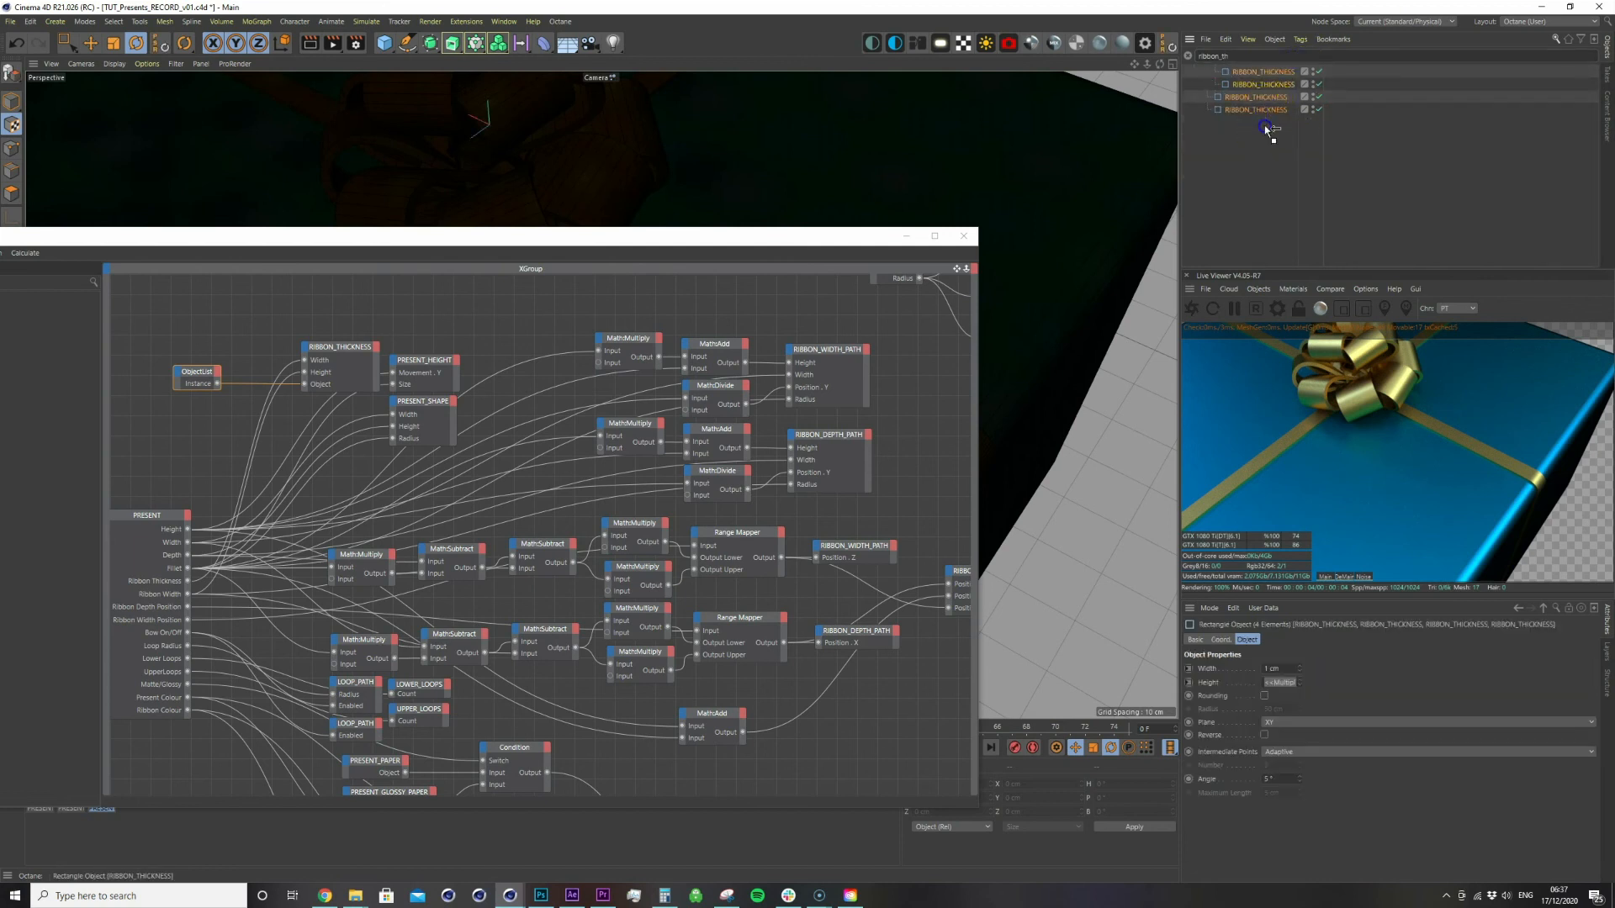
click(1188, 55)
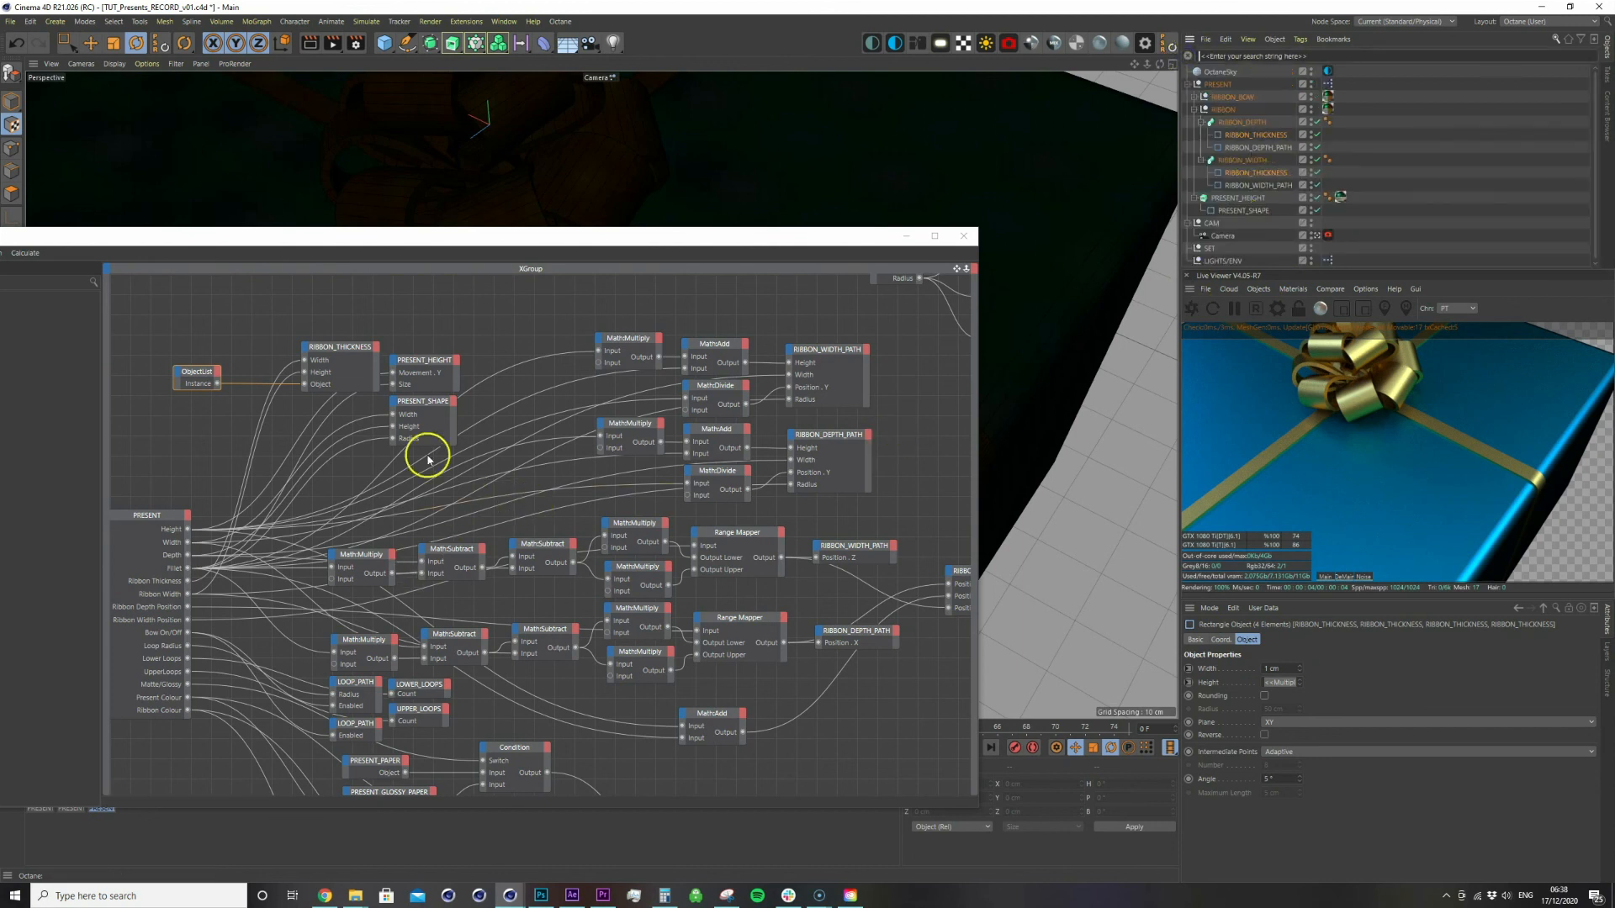
Lock the ObjectList attributes, filter the objects by "ribbon_th", and add the bow's two RIBBON_THICKNESS rectangles to its Iteration List
click(198, 371)
click(1567, 608)
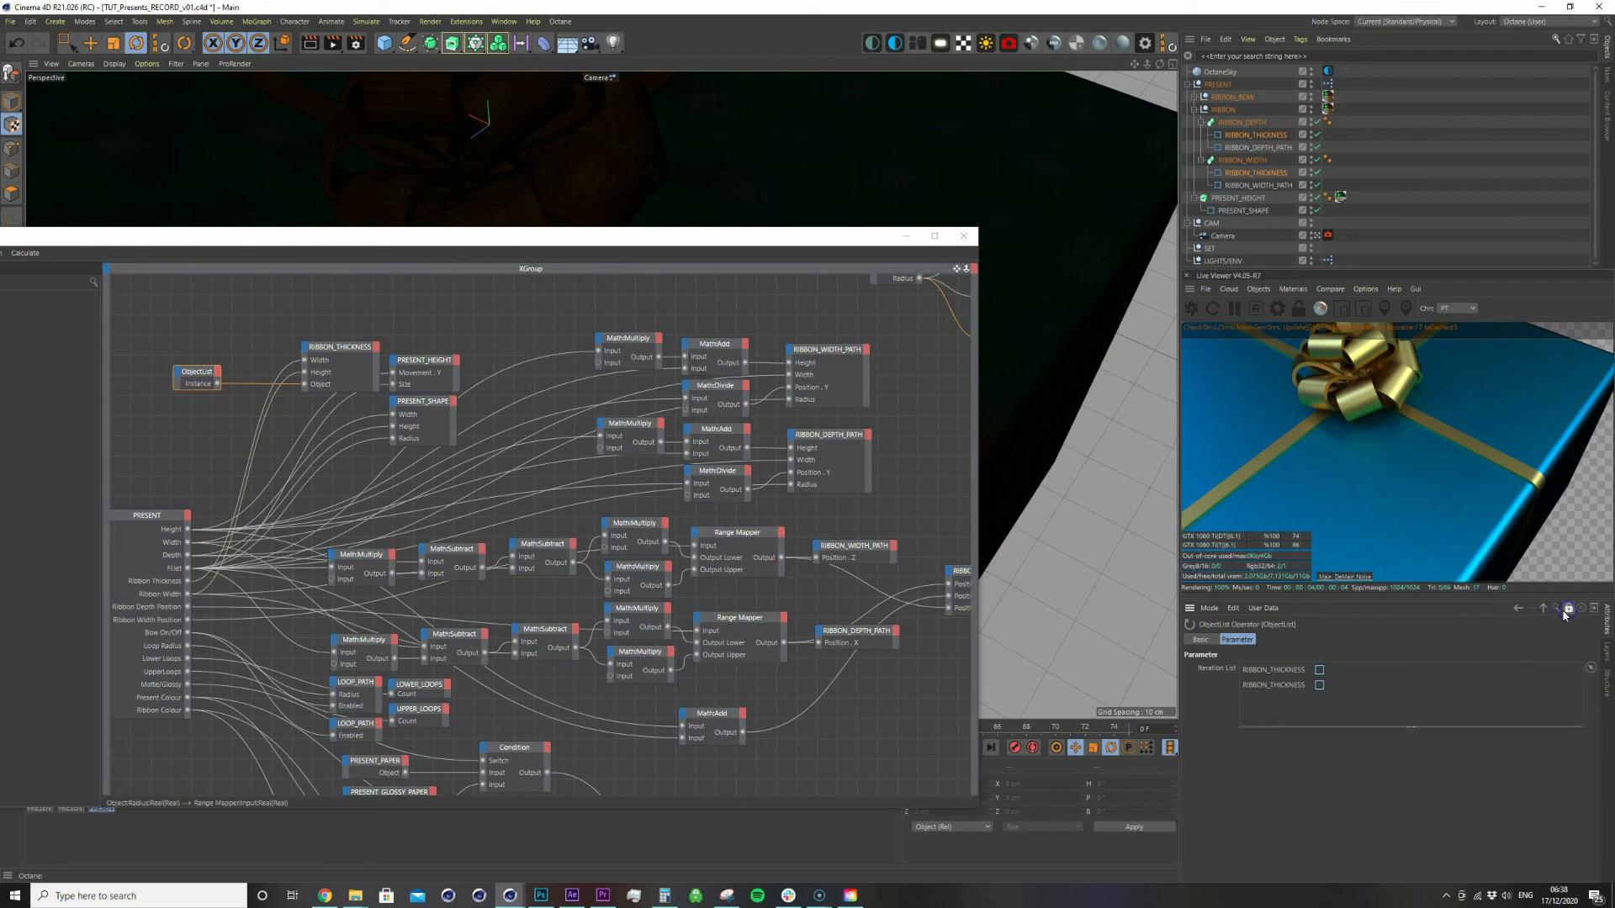
click(1223, 57)
text(ribbon_th)
drag(1261, 163, 1277, 42)
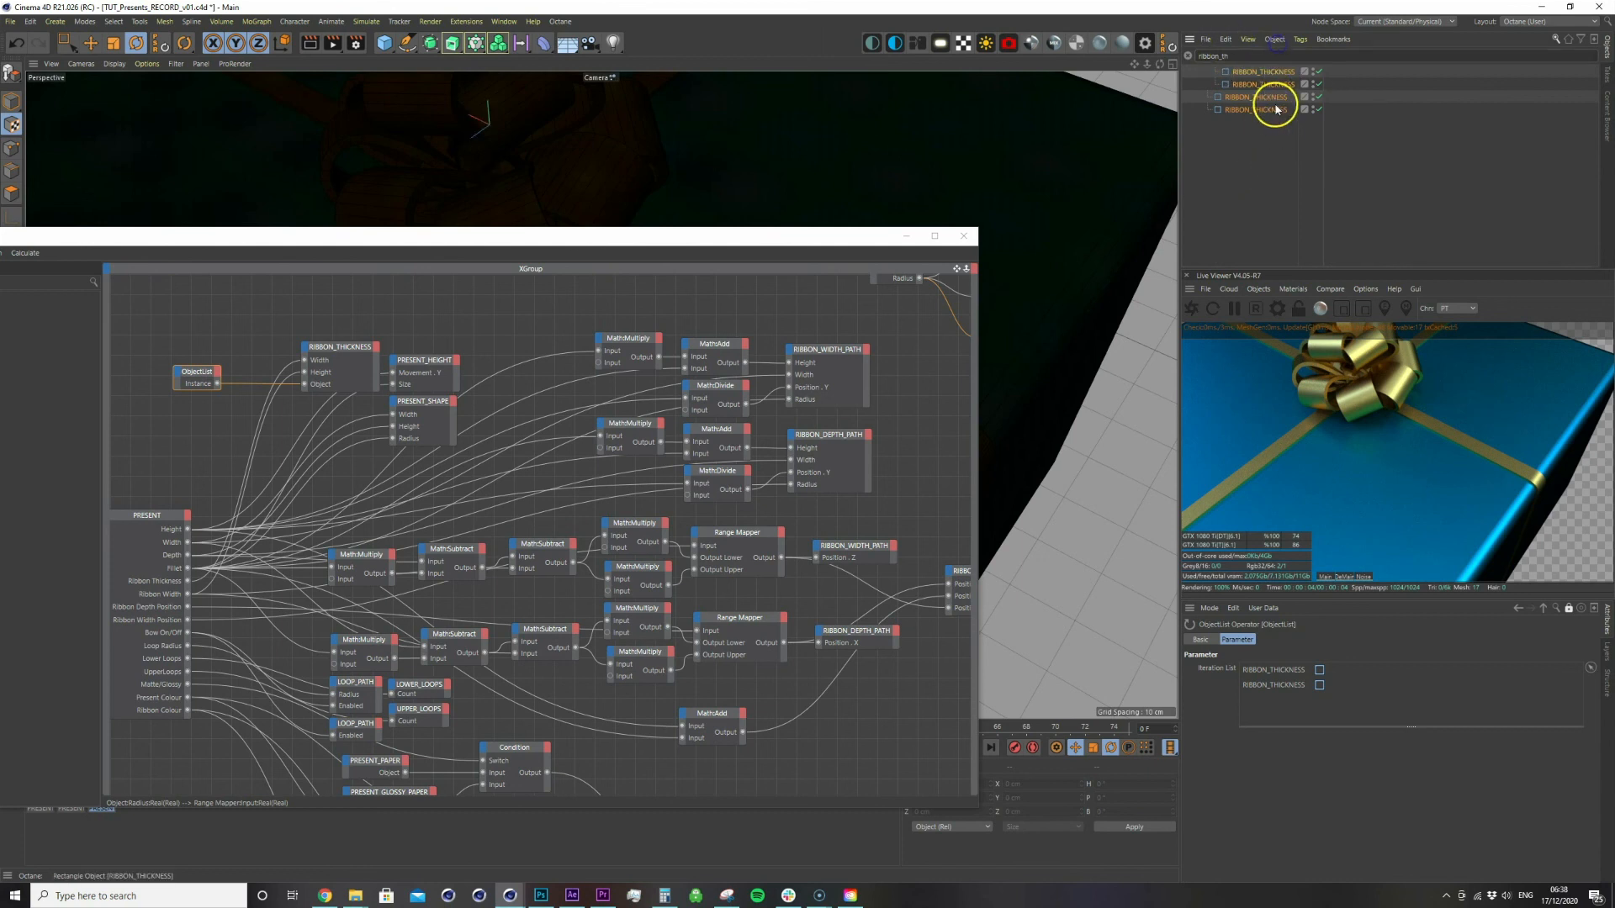
drag(1315, 704, 1317, 700)
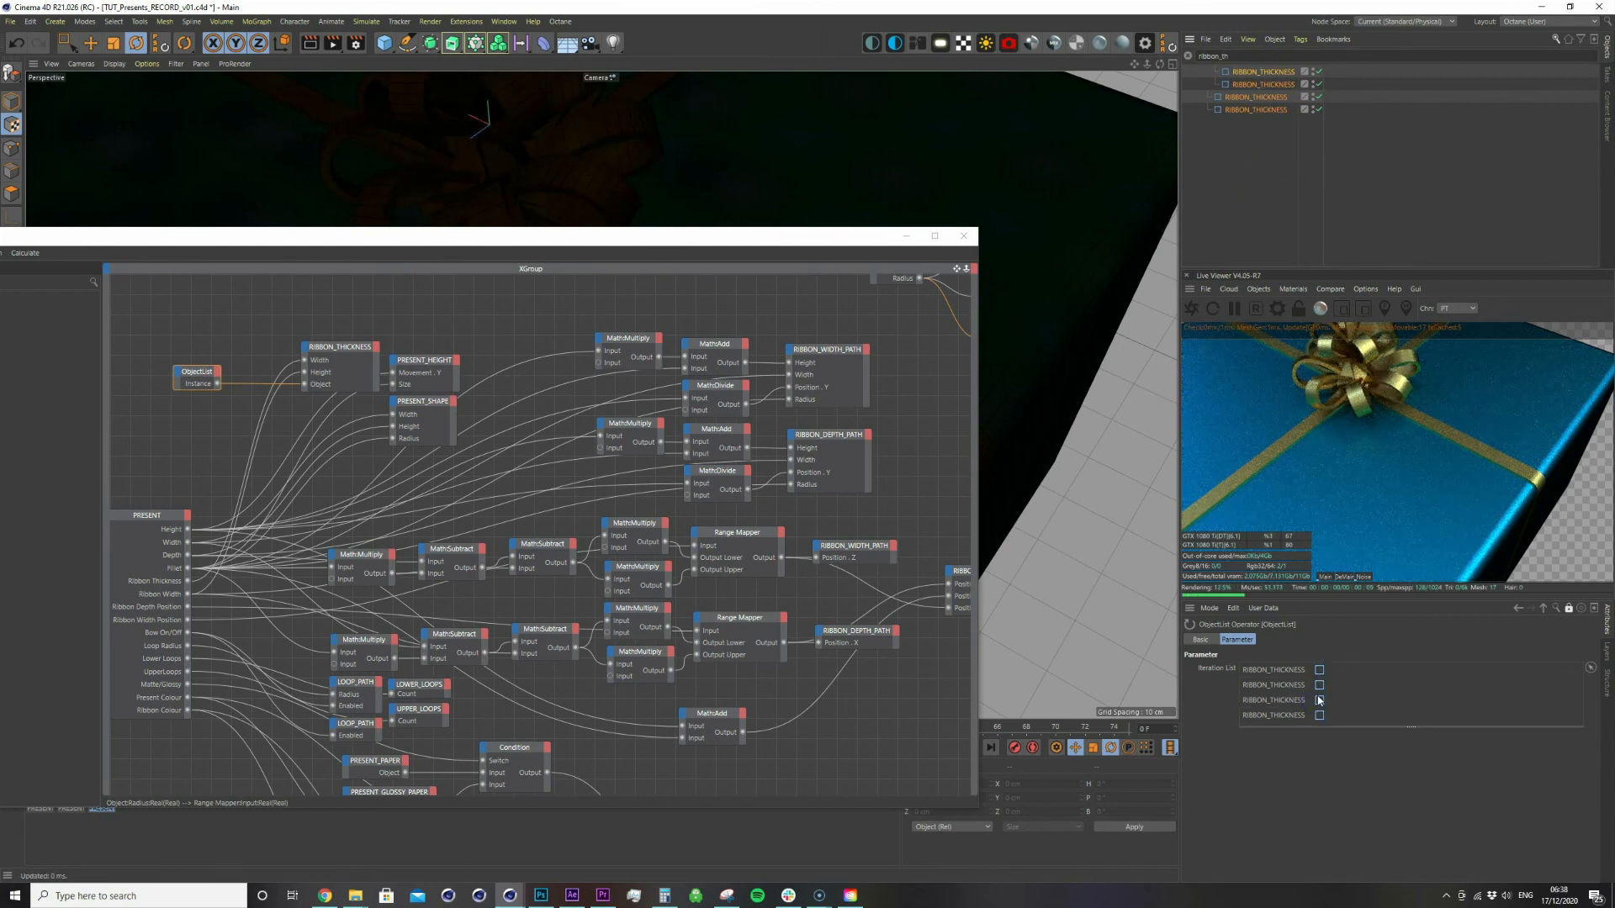
click(963, 235)
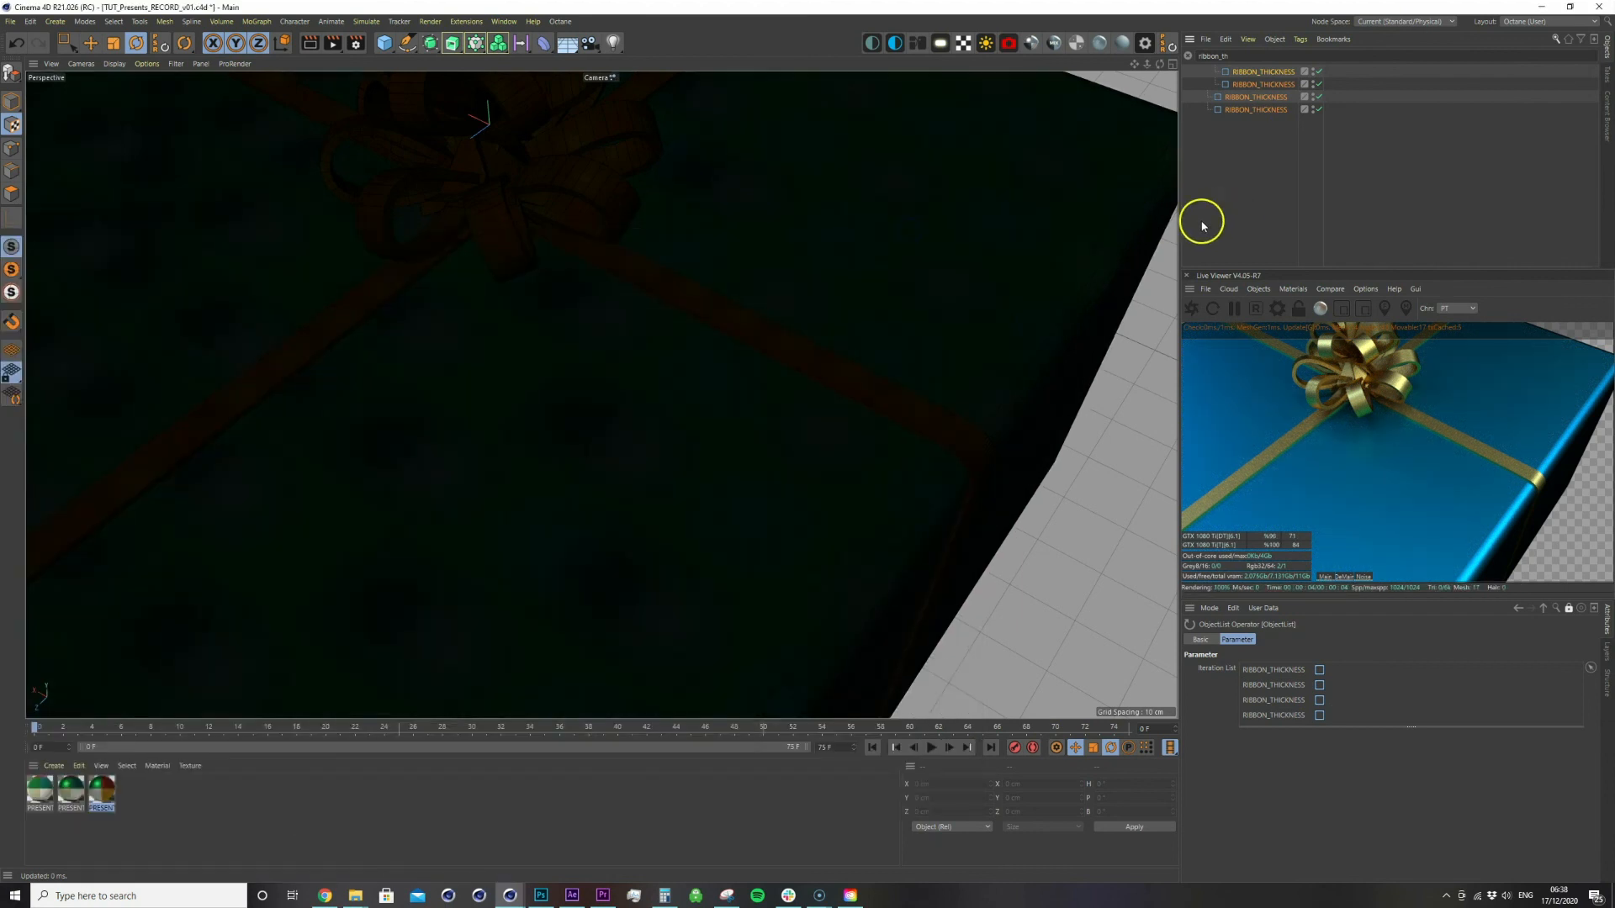
click(1187, 56)
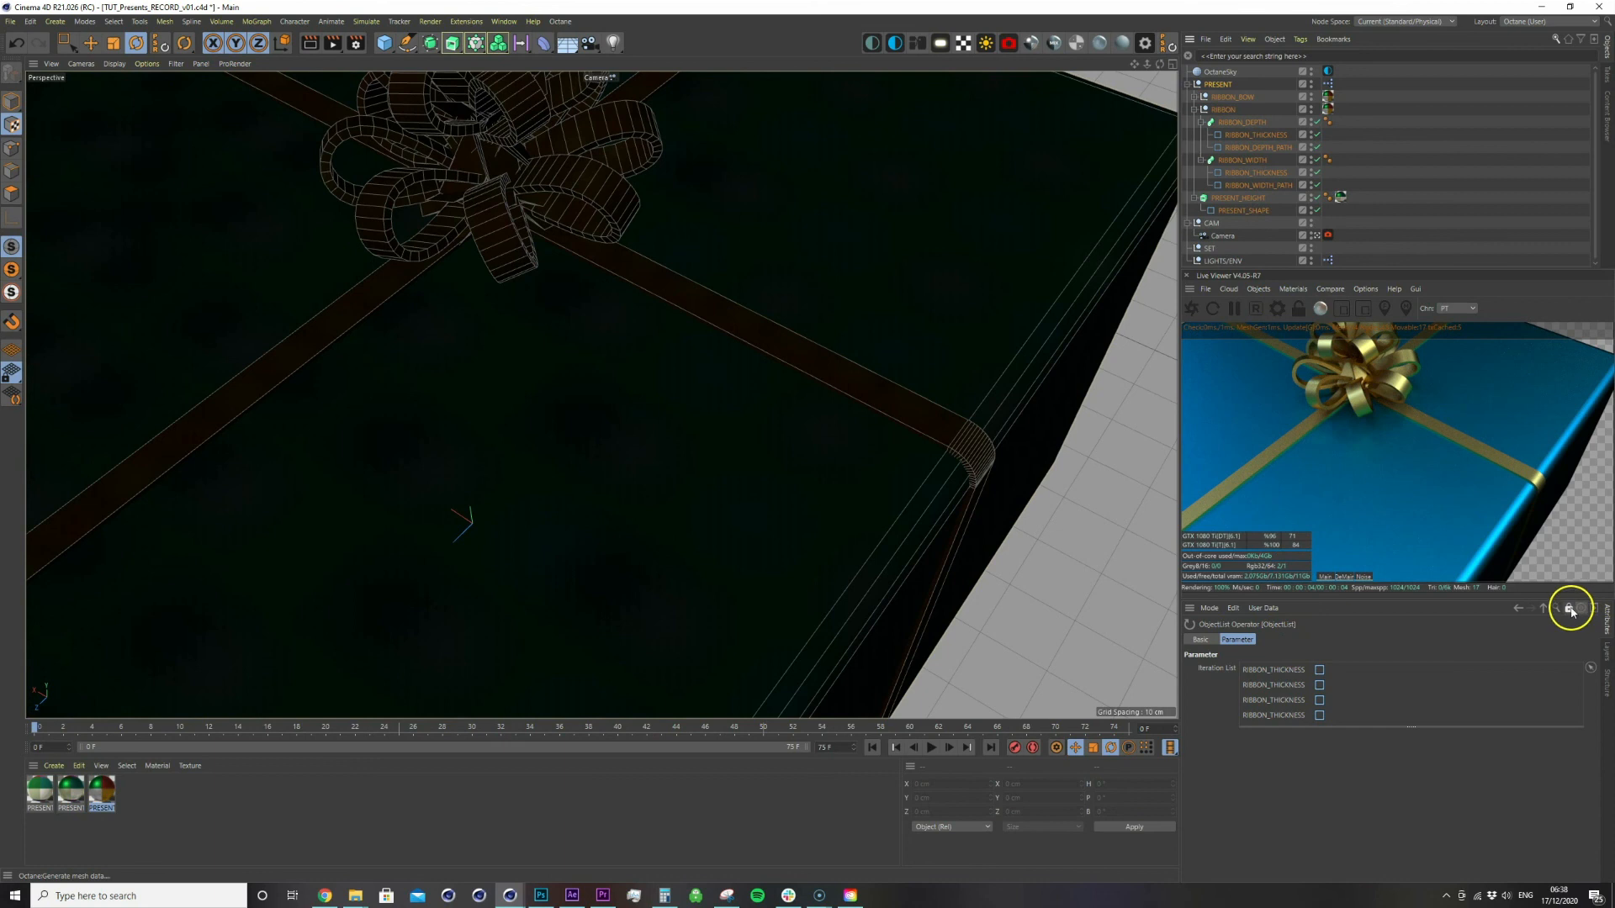
Set PRESENT's Ribbon Width to 7 to check that the bow loops follow the ribbon
click(1217, 84)
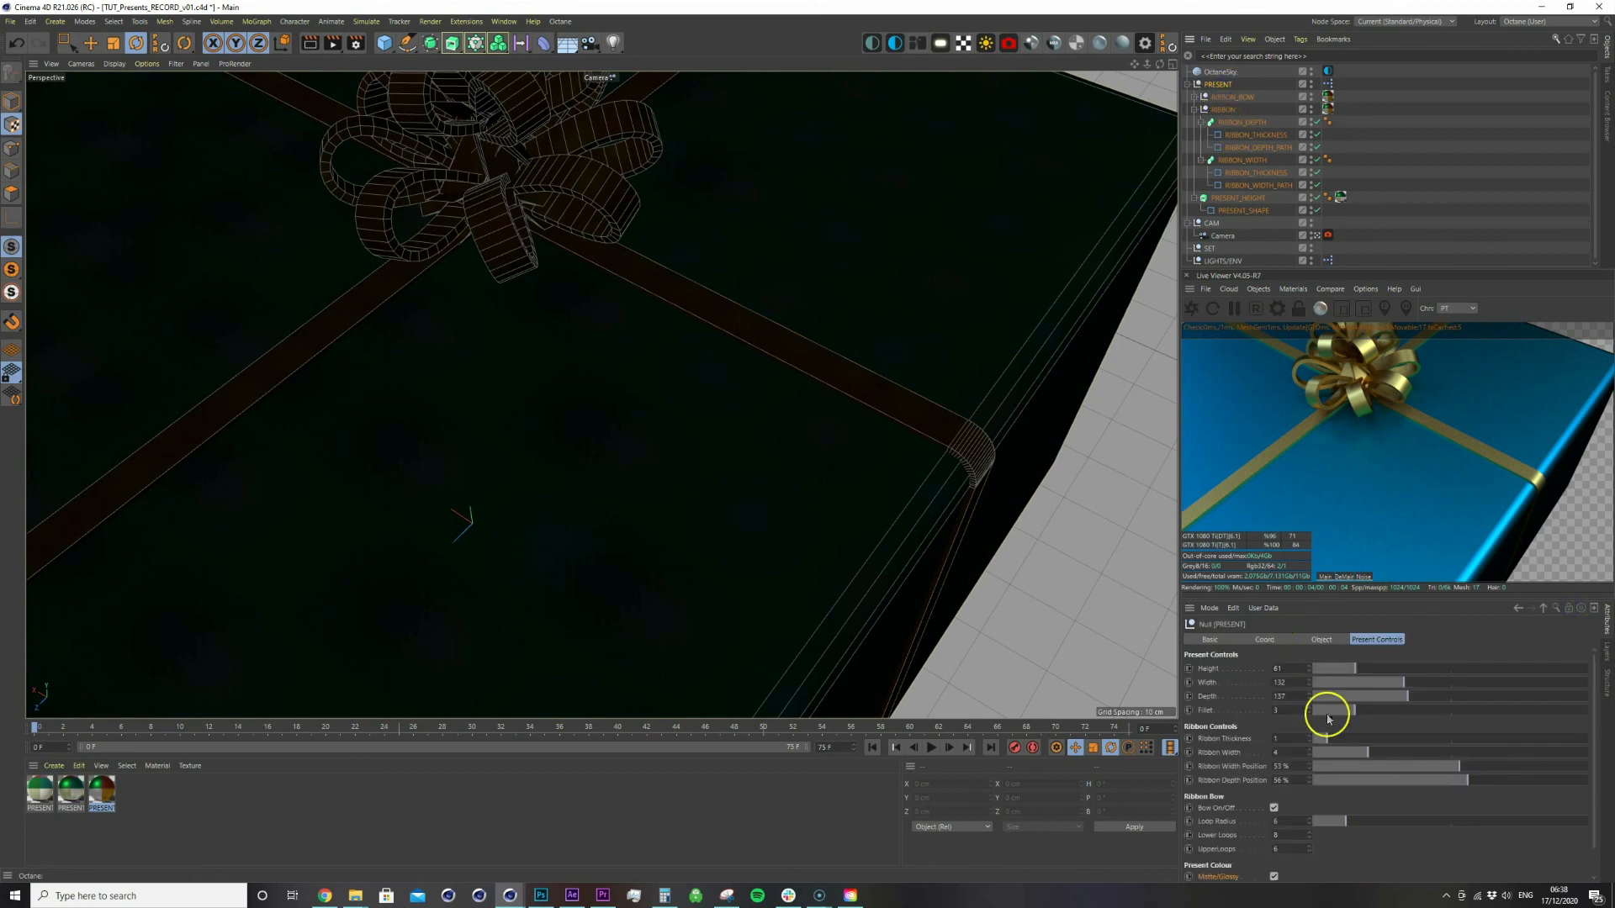
drag(1368, 751, 1404, 751)
scroll(654, 377, down, 5)
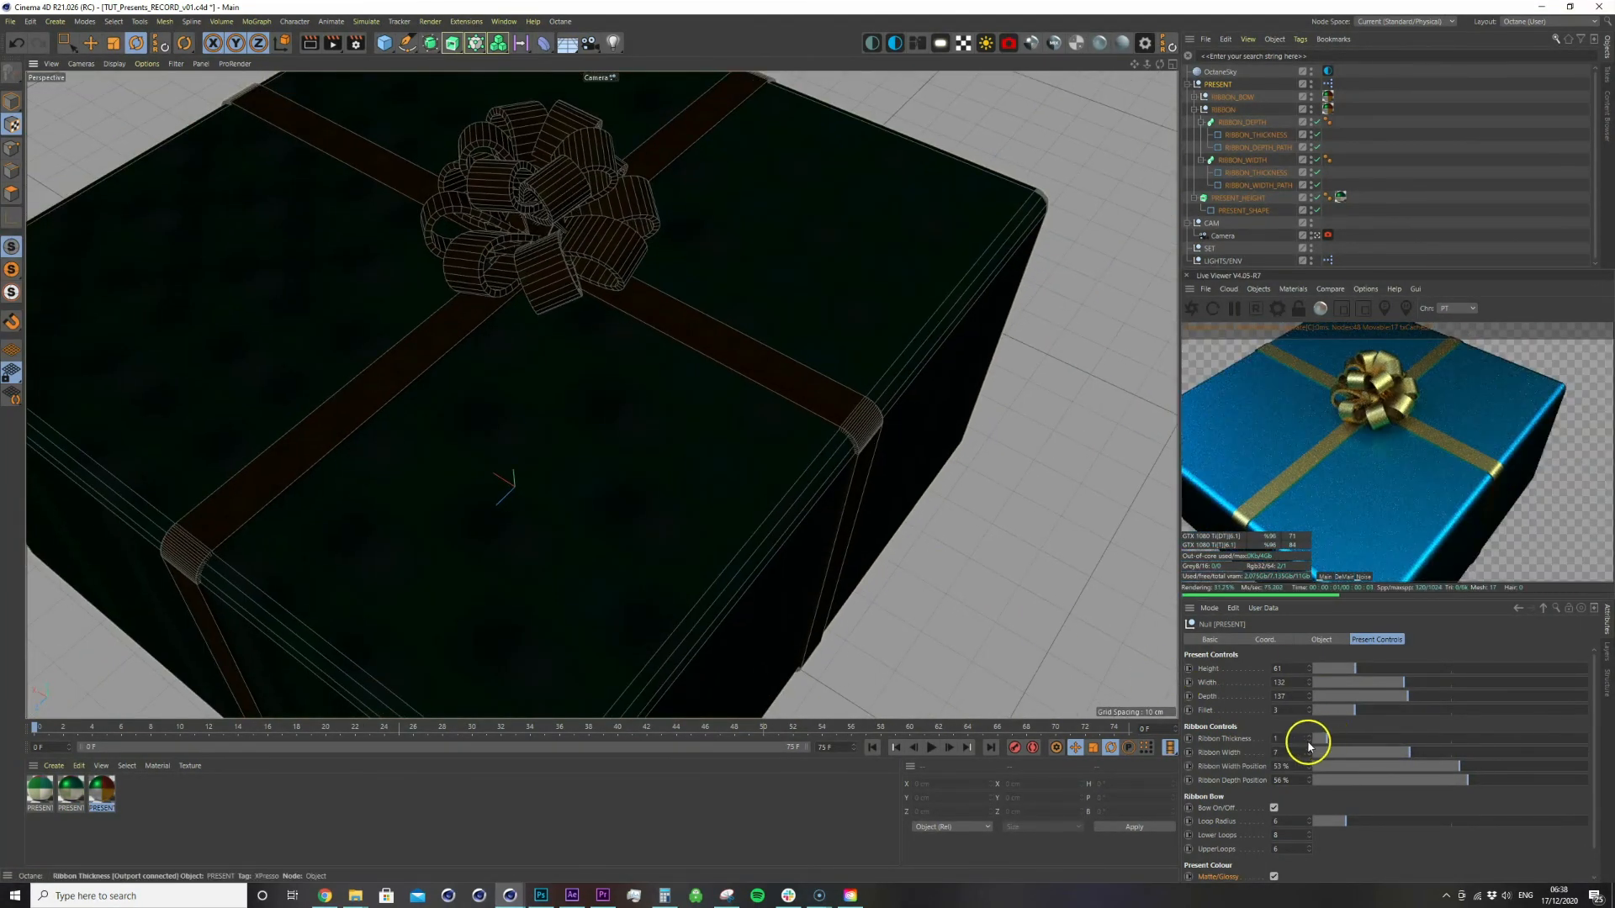
Lower PRESENT's Ribbon Thickness in small steps to make the ribbon and bow thinner
click(1309, 743)
click(1308, 743)
click(1308, 742)
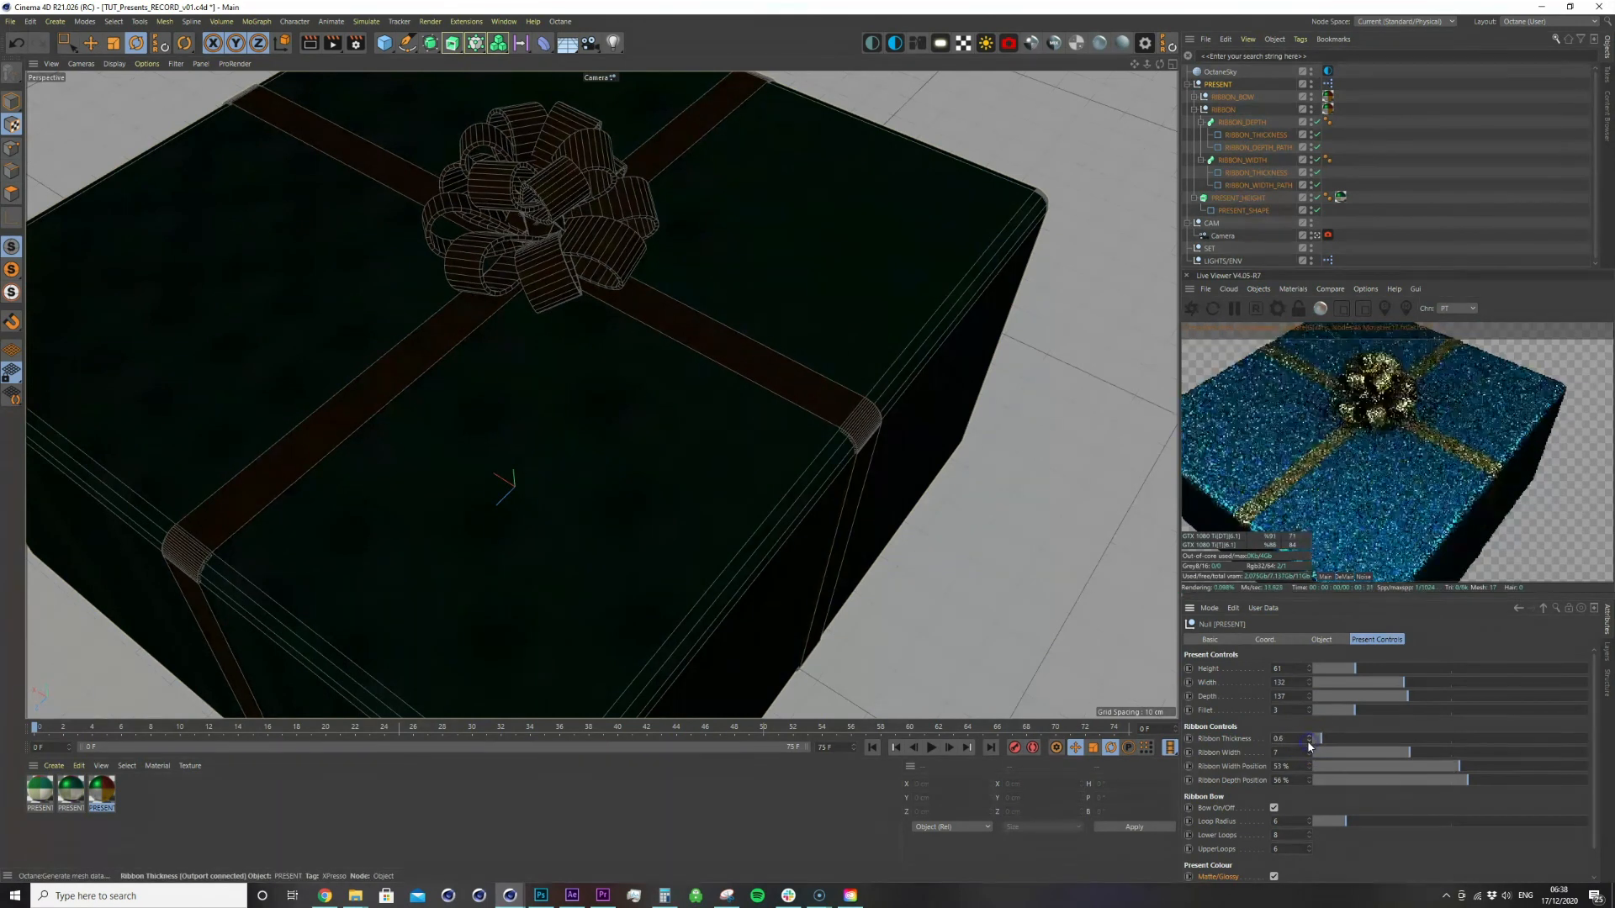
click(1308, 743)
click(1308, 742)
click(1308, 743)
click(1309, 742)
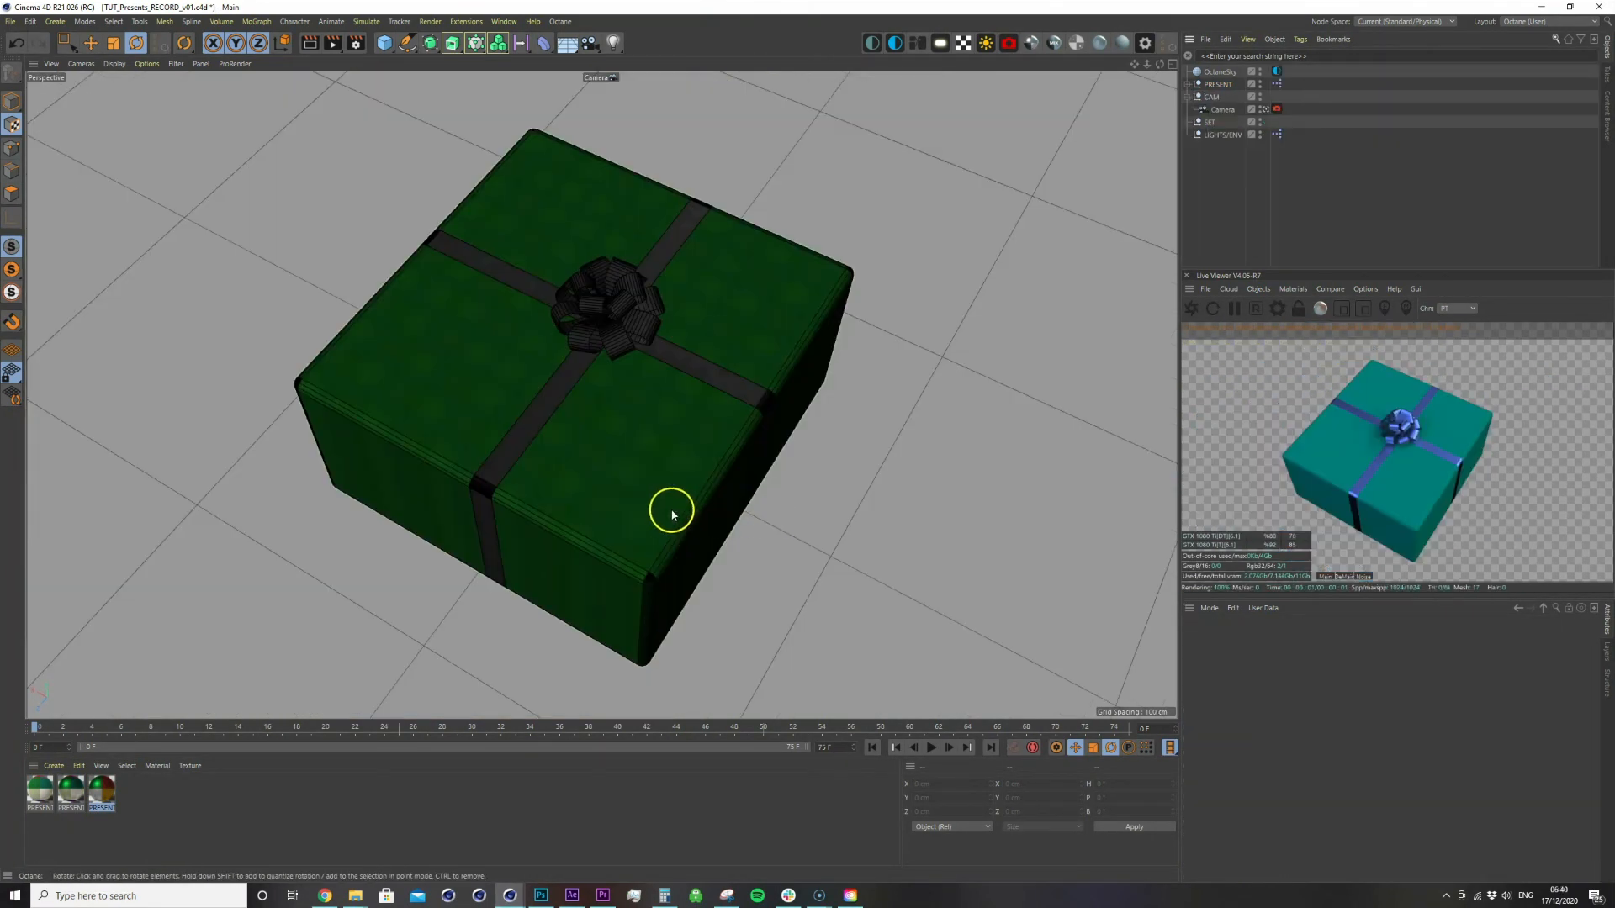
Select the PRESENT null and review its Present Controls from the dimensions down to the colour settings
mouse_move(667, 504)
alt+mouse_down()
mouse_move(670, 461)
mouse_move(664, 491)
alt+mouse_up()
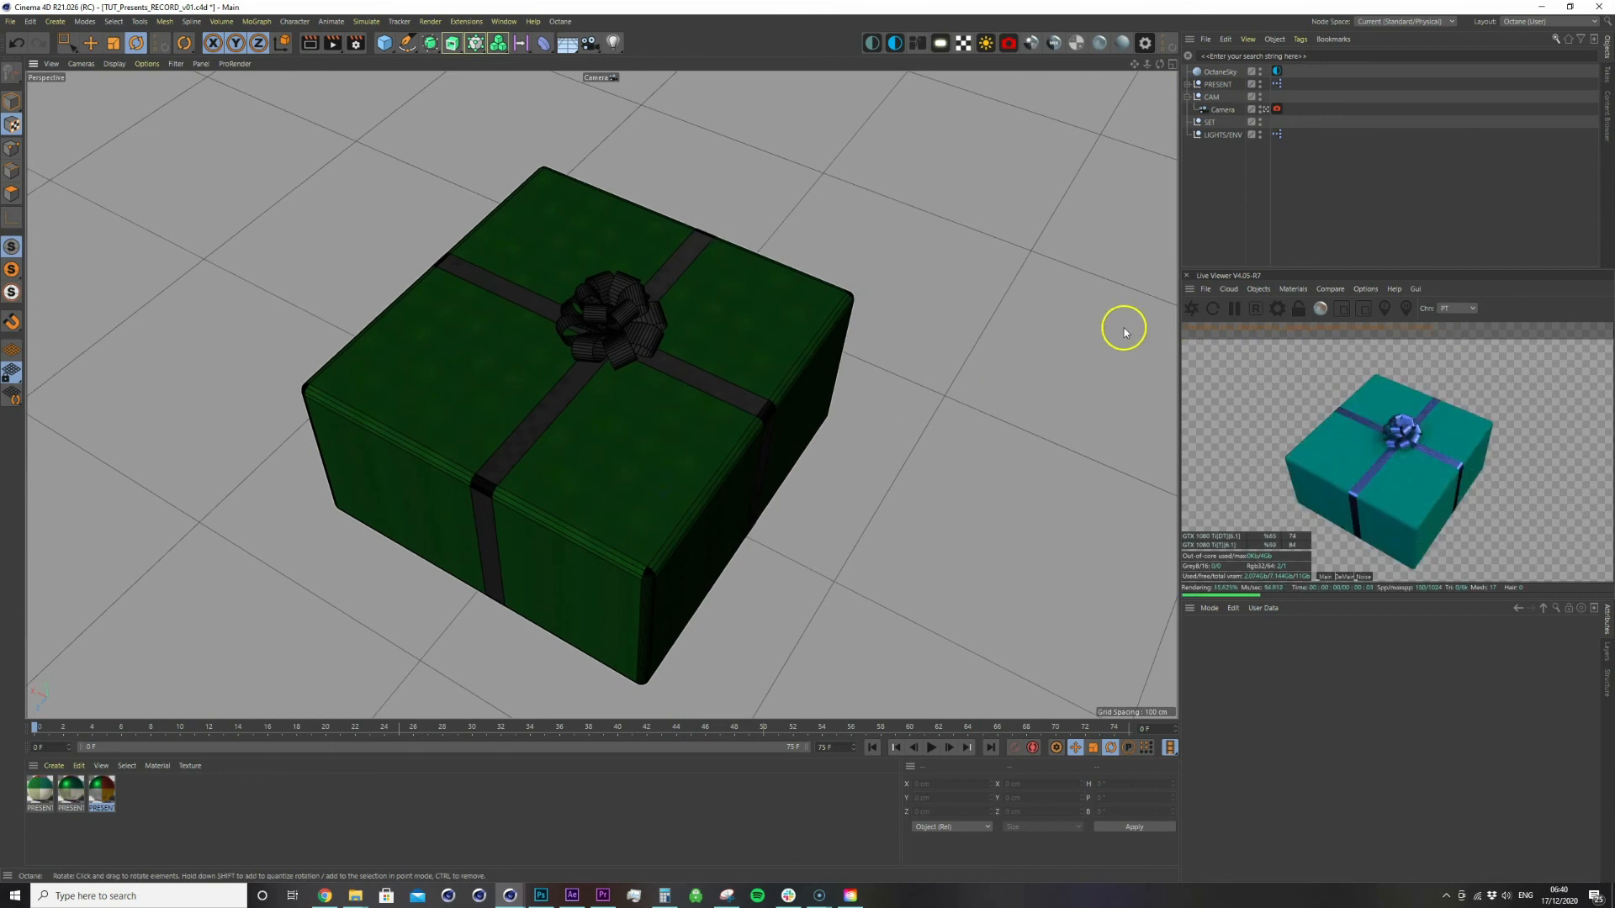
click(1217, 83)
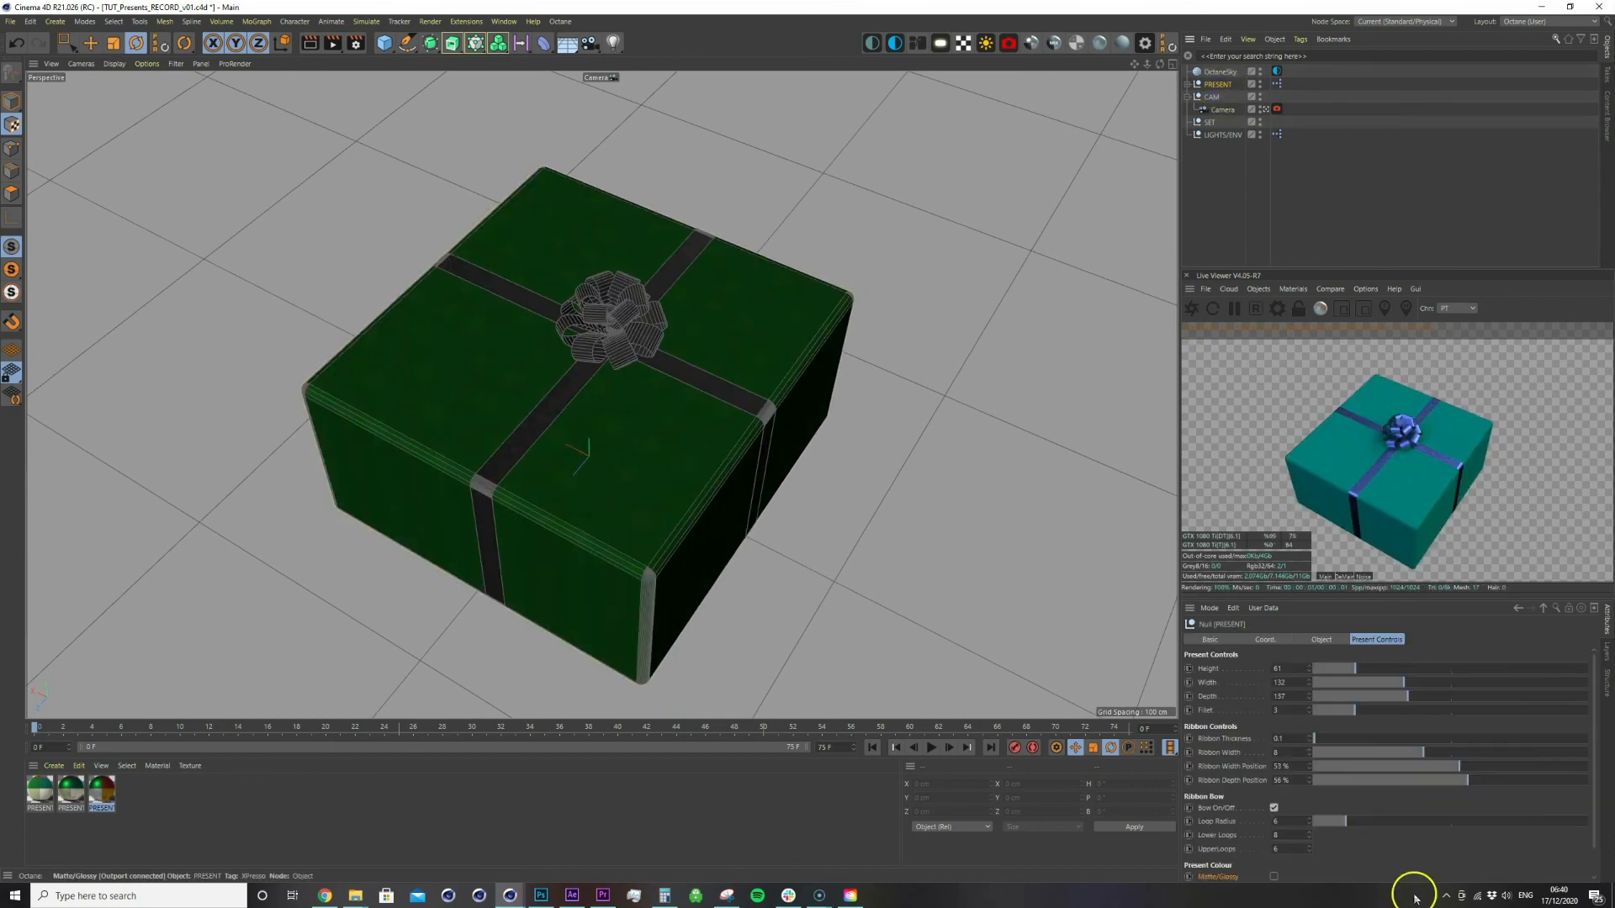
scroll(1575, 835, down, 1)
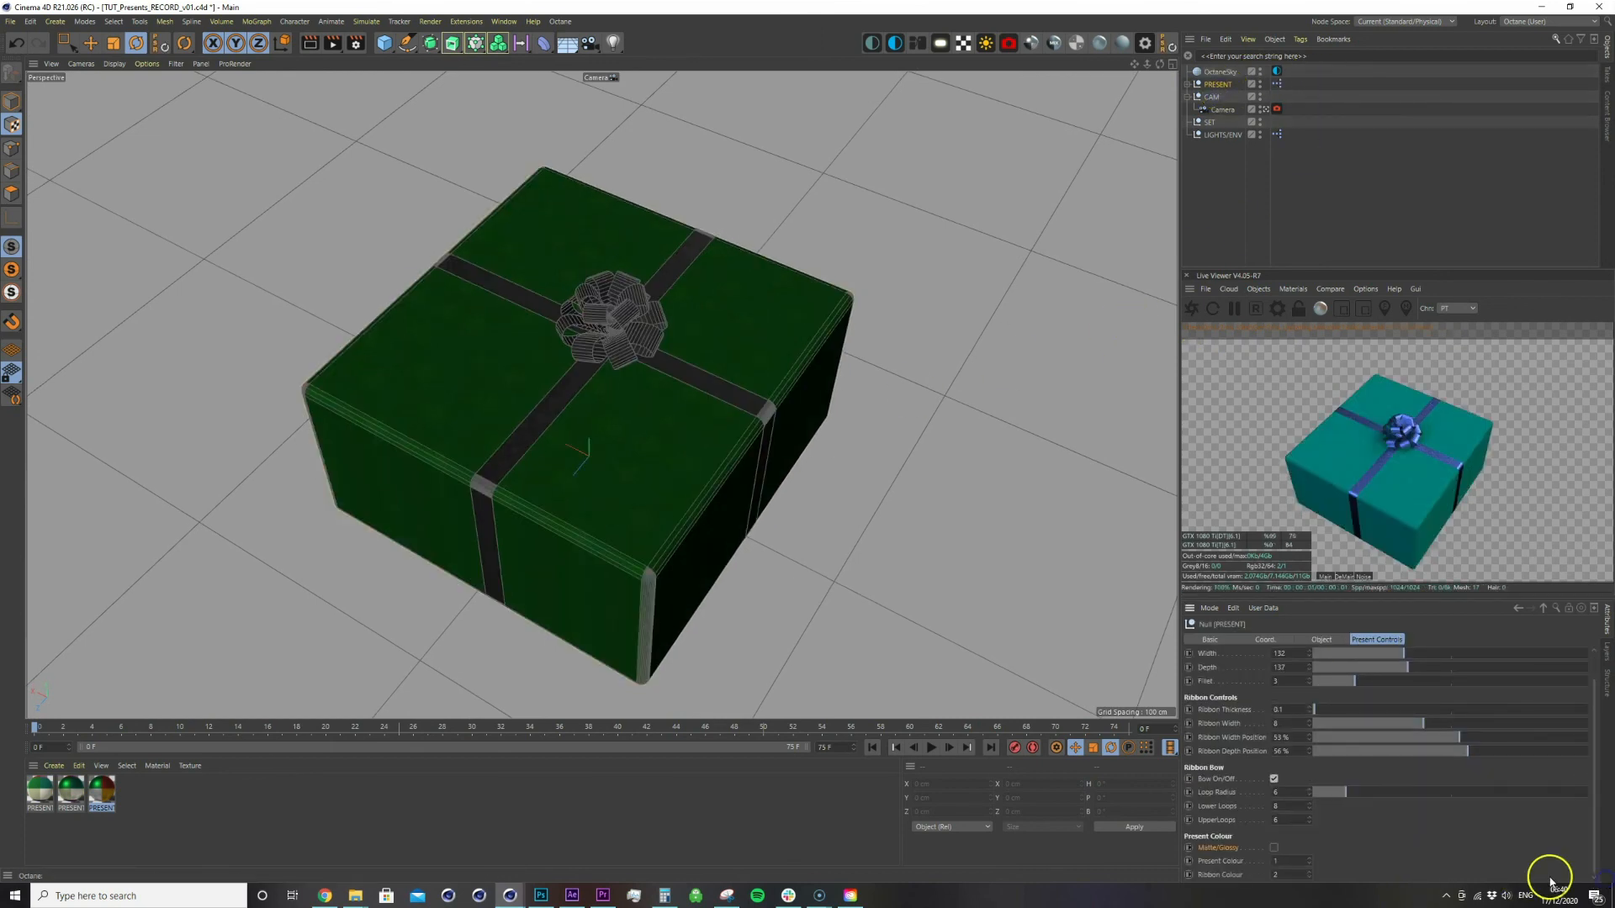
scroll(1492, 857, up, 1)
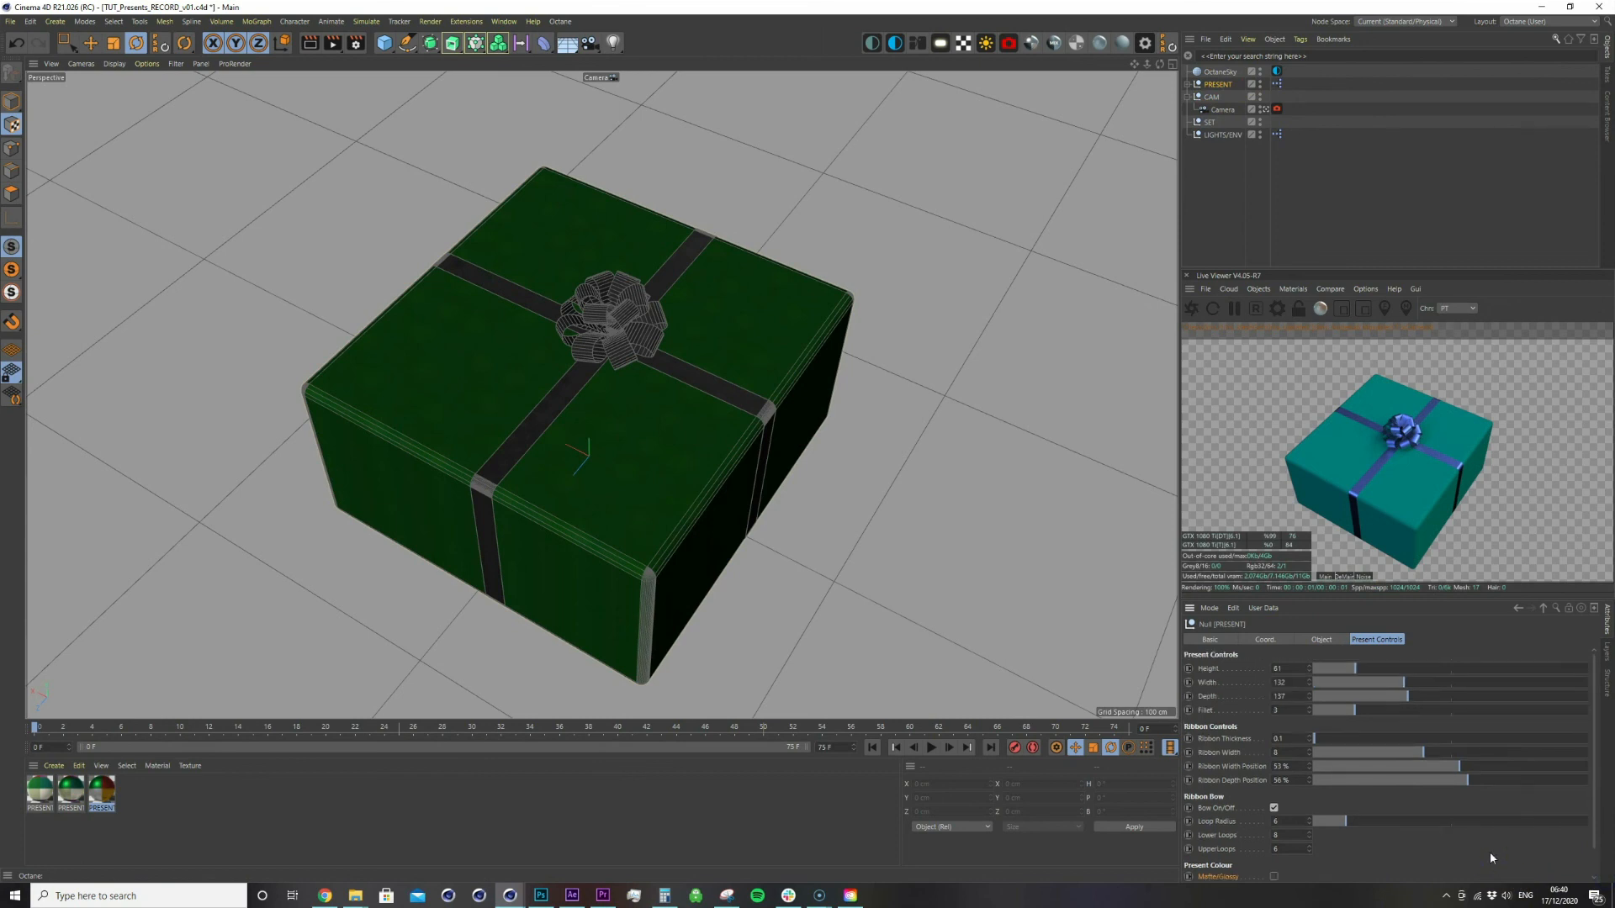